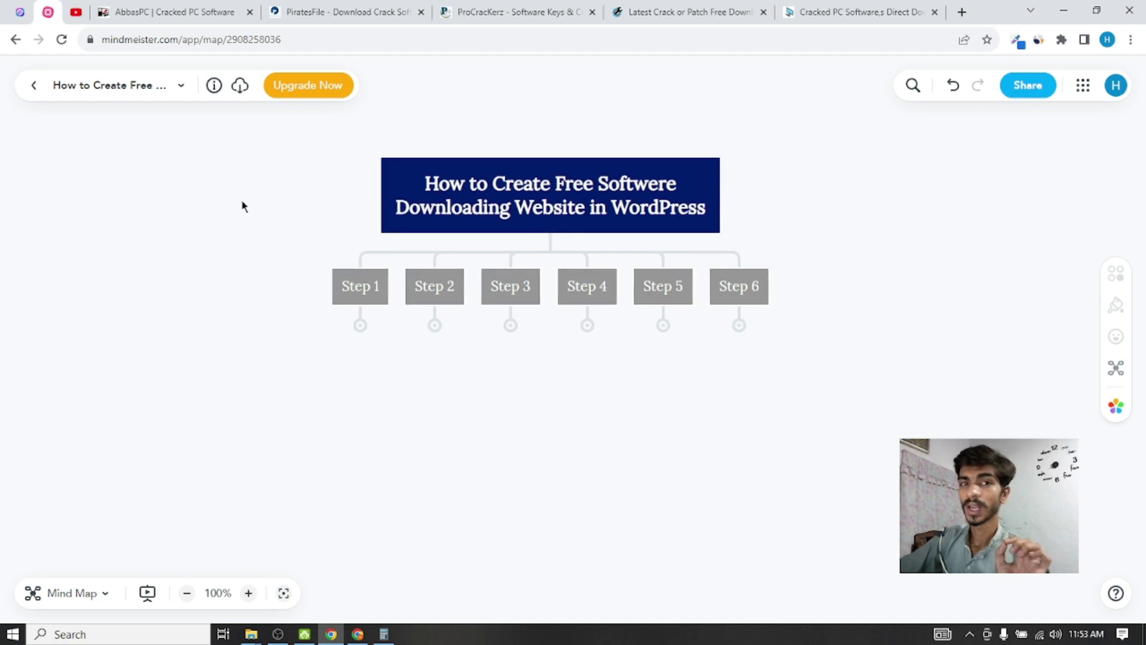
# Expand the Step 1 branch of the mind map to show its sub-topic about creating a software file
pyautogui.doubleClick(301, 206)
pyautogui.press('Escape')
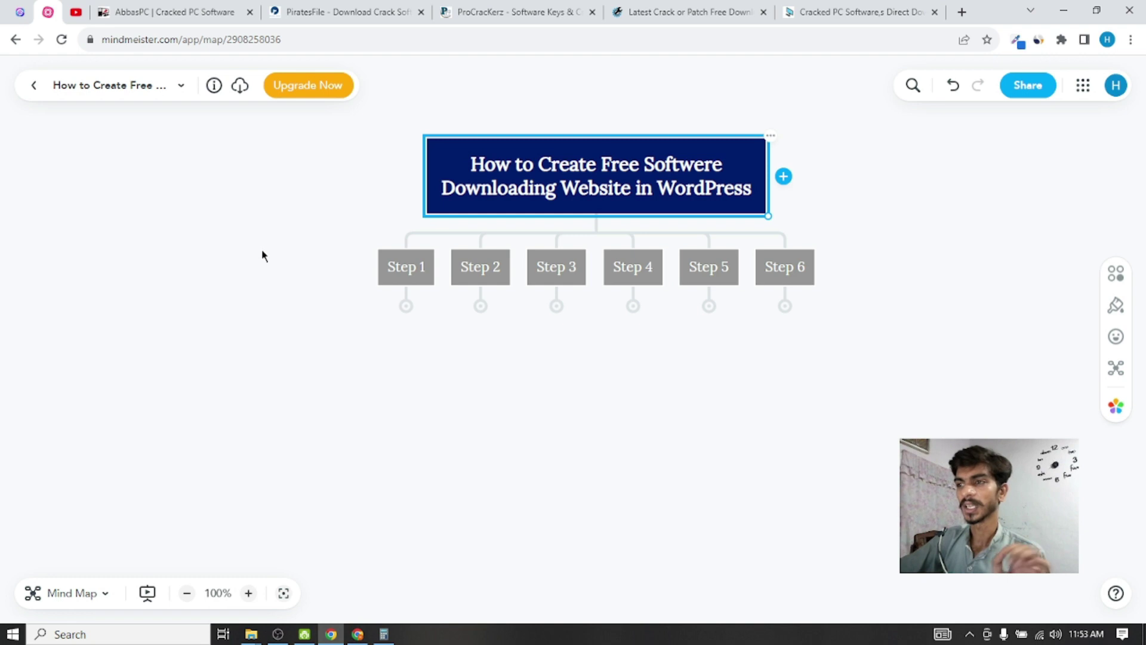
pyautogui.press('Escape')
pyautogui.click(407, 306)
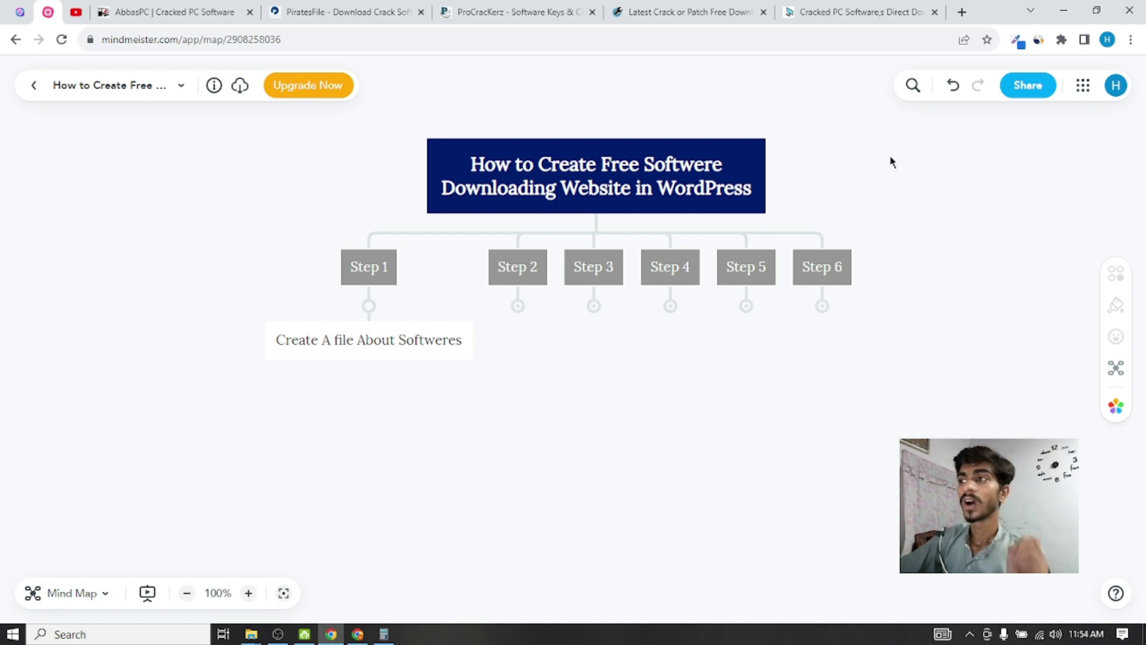
# Open Google Sheets from the Google apps in a new browser tab
pyautogui.click(962, 12)
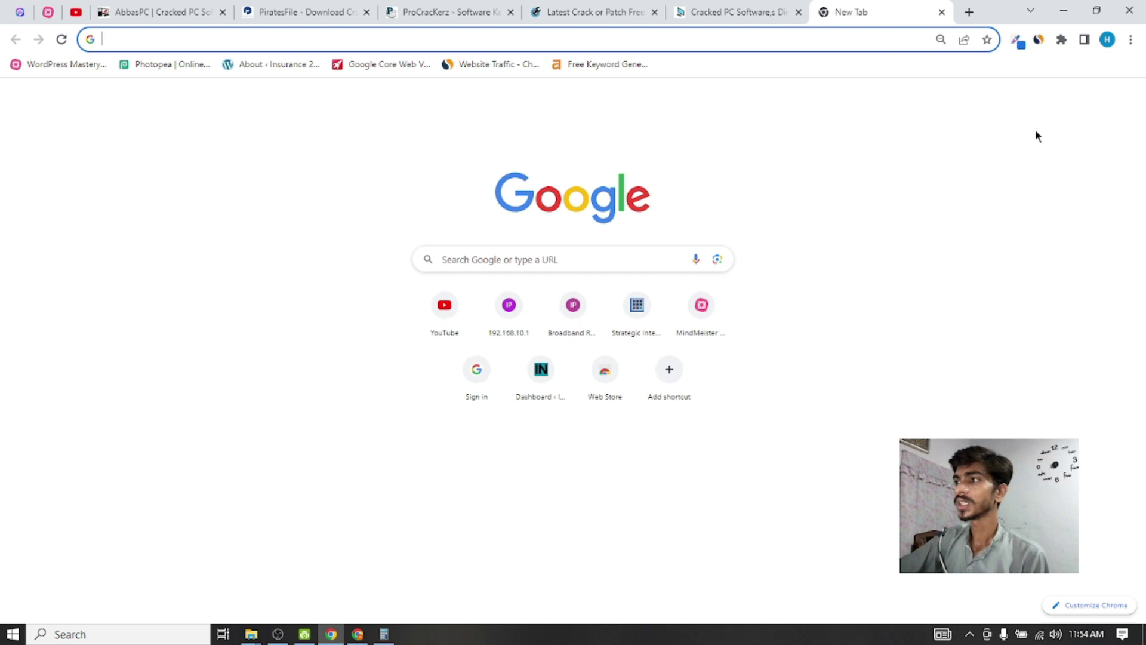
pyautogui.click(833, 171)
pyautogui.click(1099, 96)
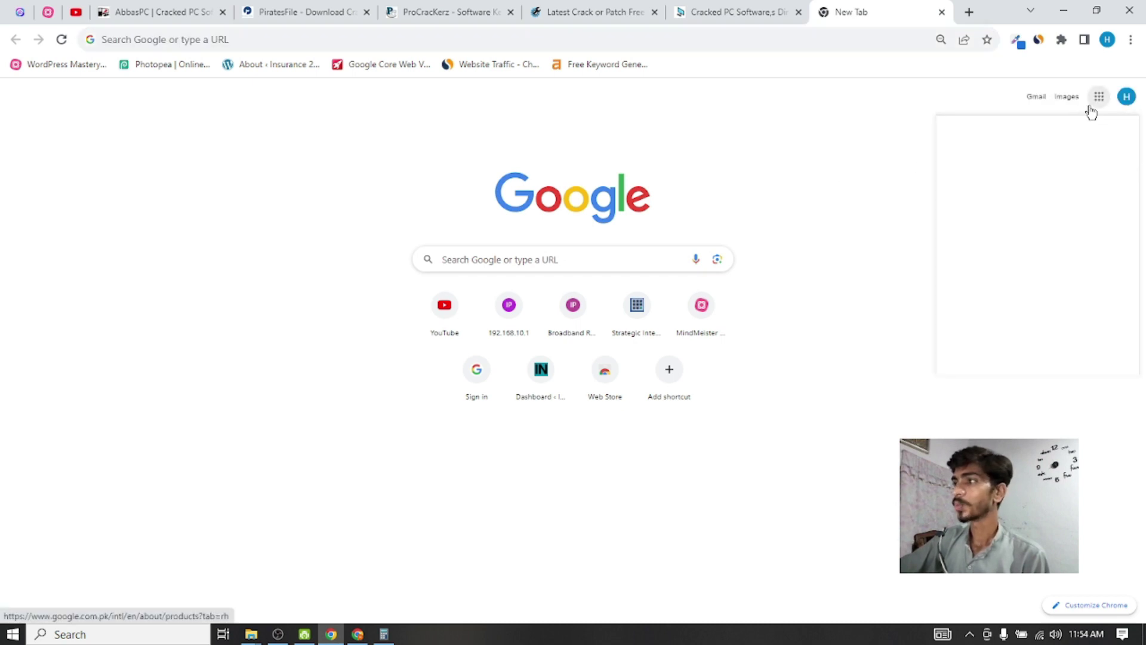
pyautogui.scroll(-4, 1057, 299)
pyautogui.click(1099, 309)
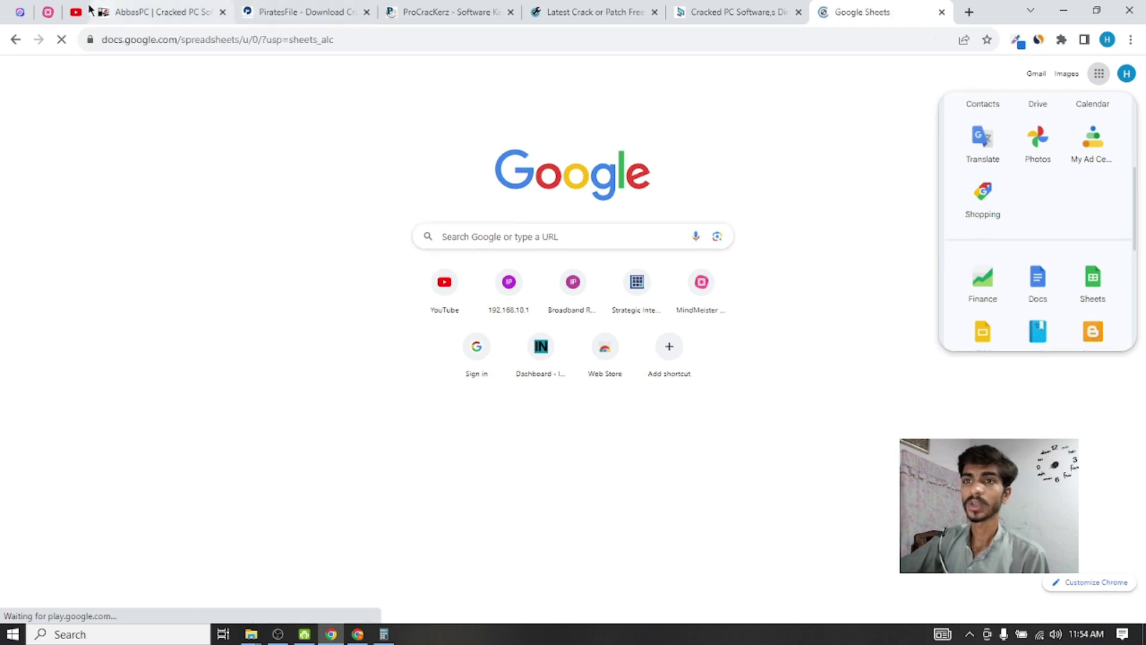
# Review the Step 1 branch in the MindMeister map and return to Google Sheets
pyautogui.click(54, 11)
pyautogui.click(76, 12)
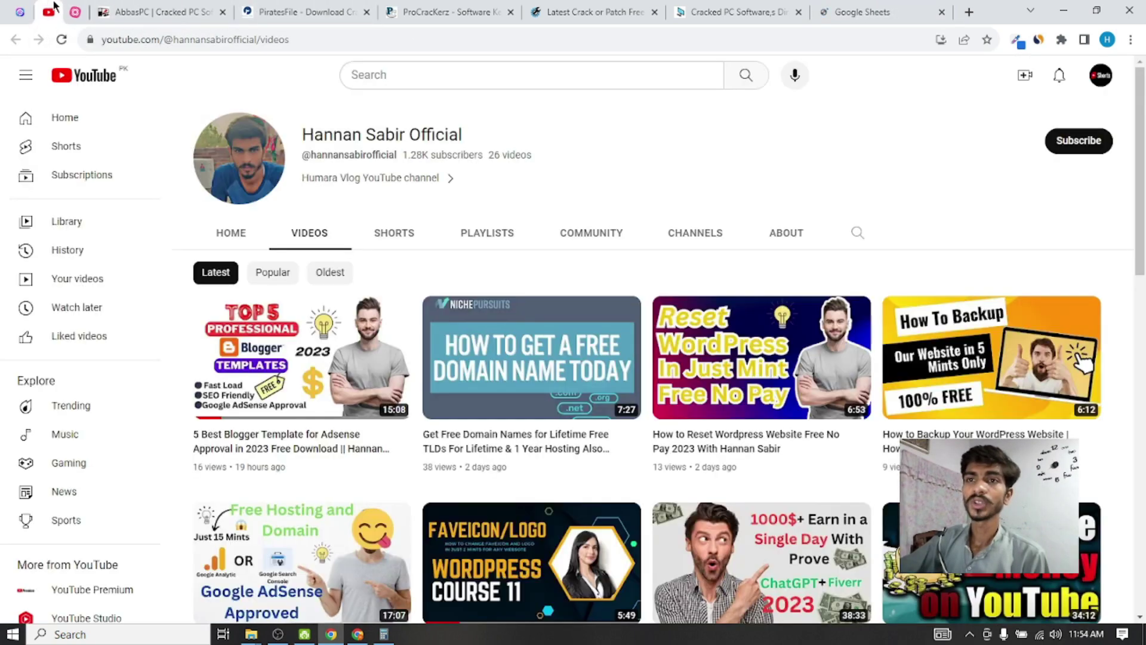
pyautogui.click(75, 11)
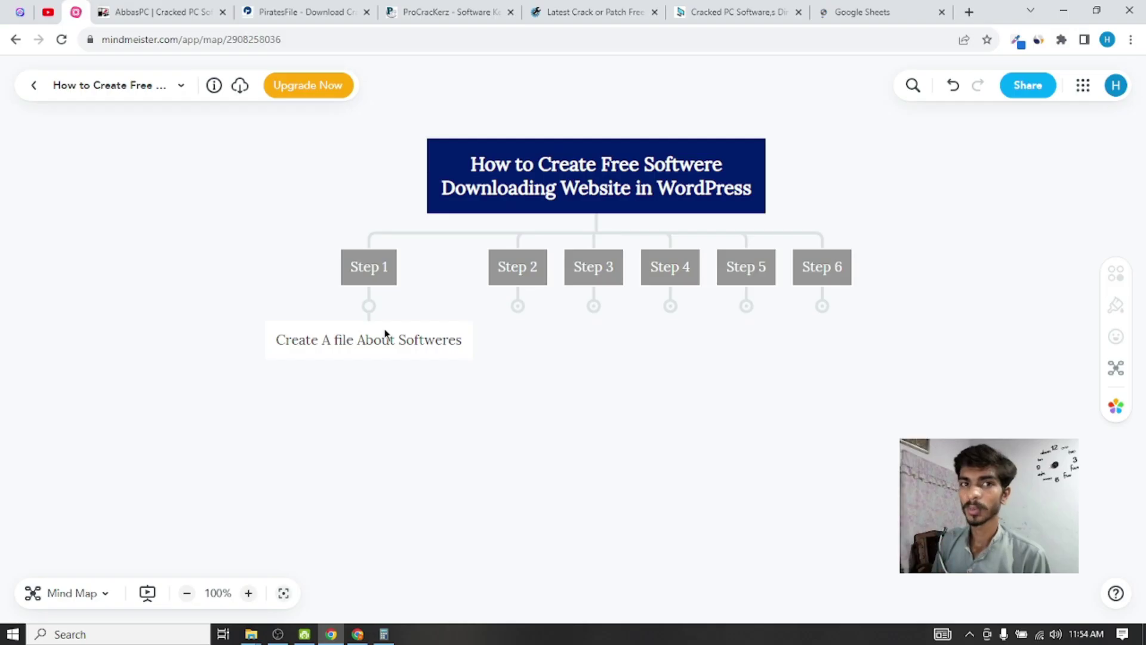
pyautogui.click(911, 8)
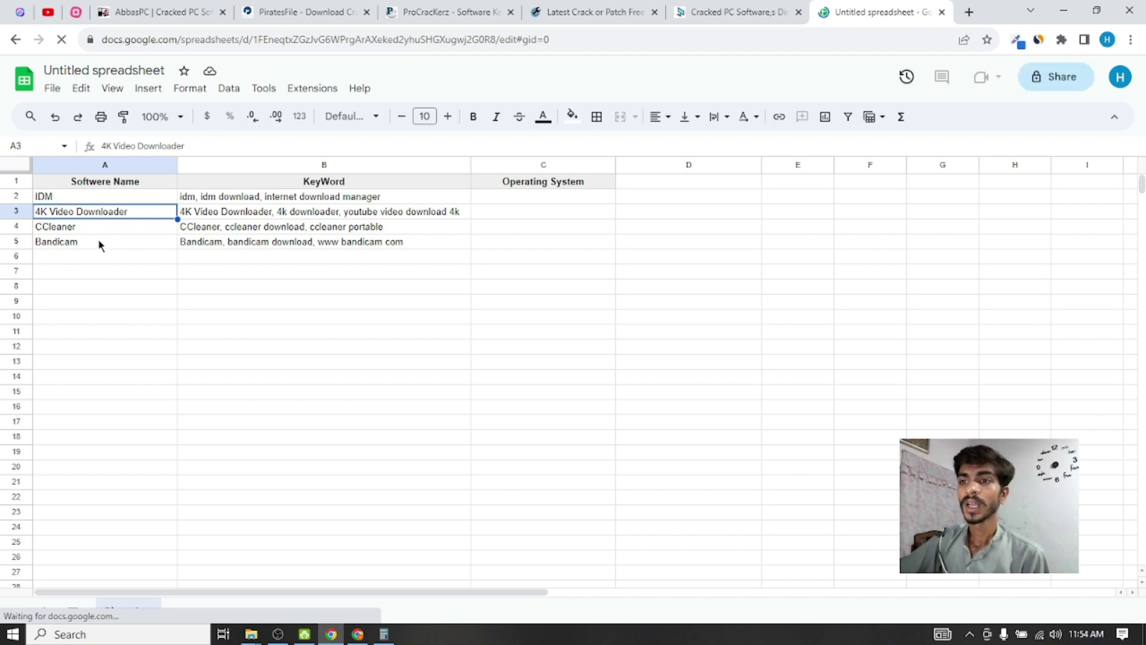
# Close the AbbasPC, ProCracKerz, CrackingCity and Cracked PC Software,s pages, keeping PiratesFile and the spreadsheet open
pyautogui.click(224, 6)
pyautogui.click(281, 12)
pyautogui.click(191, 13)
pyautogui.click(223, 12)
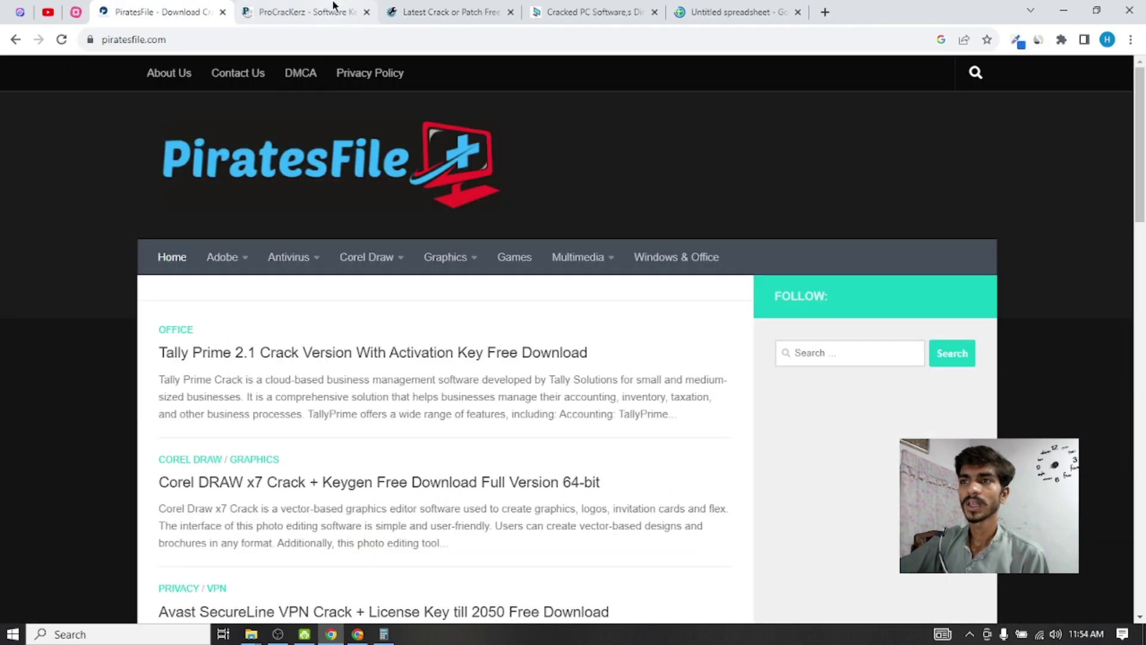
pyautogui.click(352, 12)
pyautogui.click(367, 12)
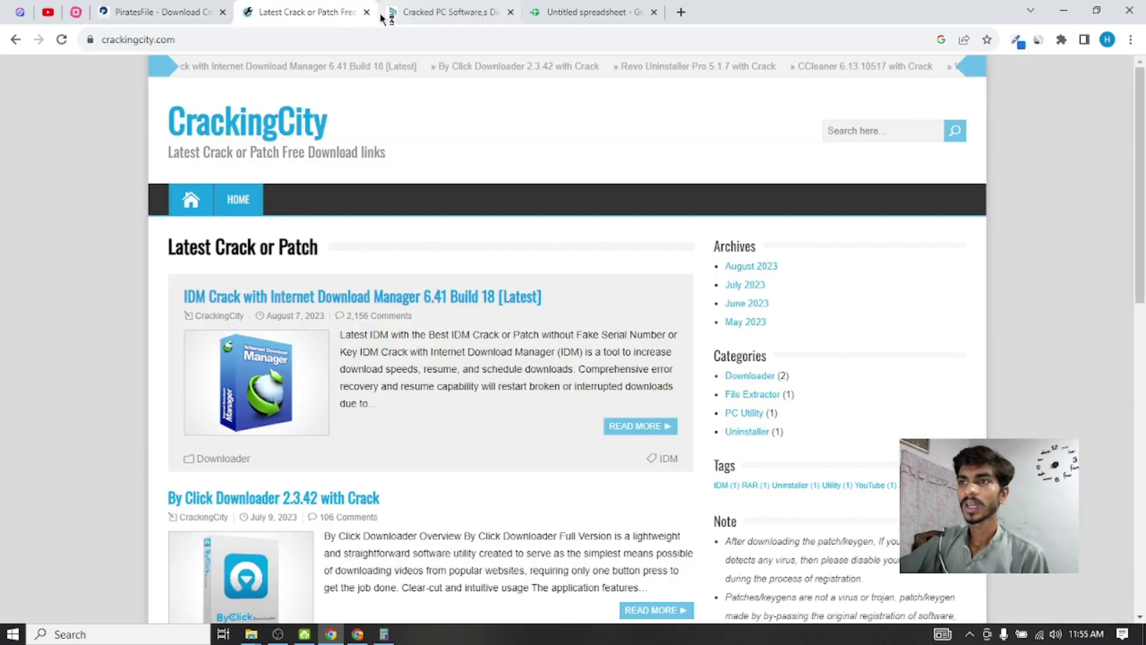
pyautogui.click(387, 13)
pyautogui.click(352, 15)
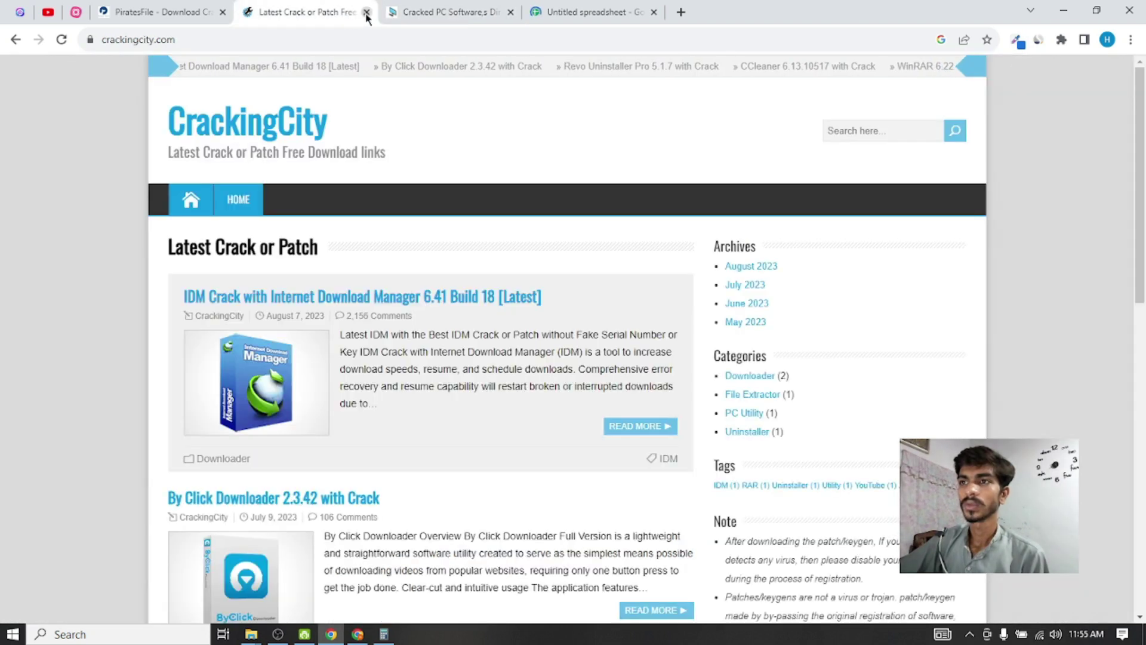
pyautogui.click(367, 12)
pyautogui.click(367, 12)
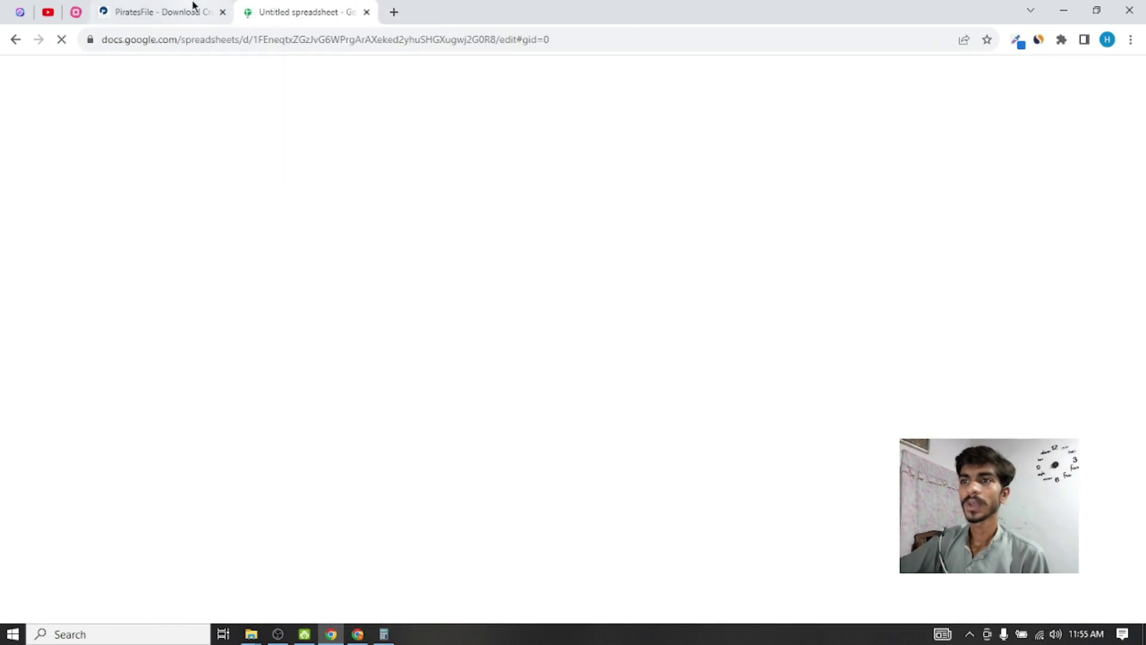
# Look through the software posts on the PiratesFile home page
pyautogui.click(197, 11)
pyautogui.scroll(-20, 536, 285)
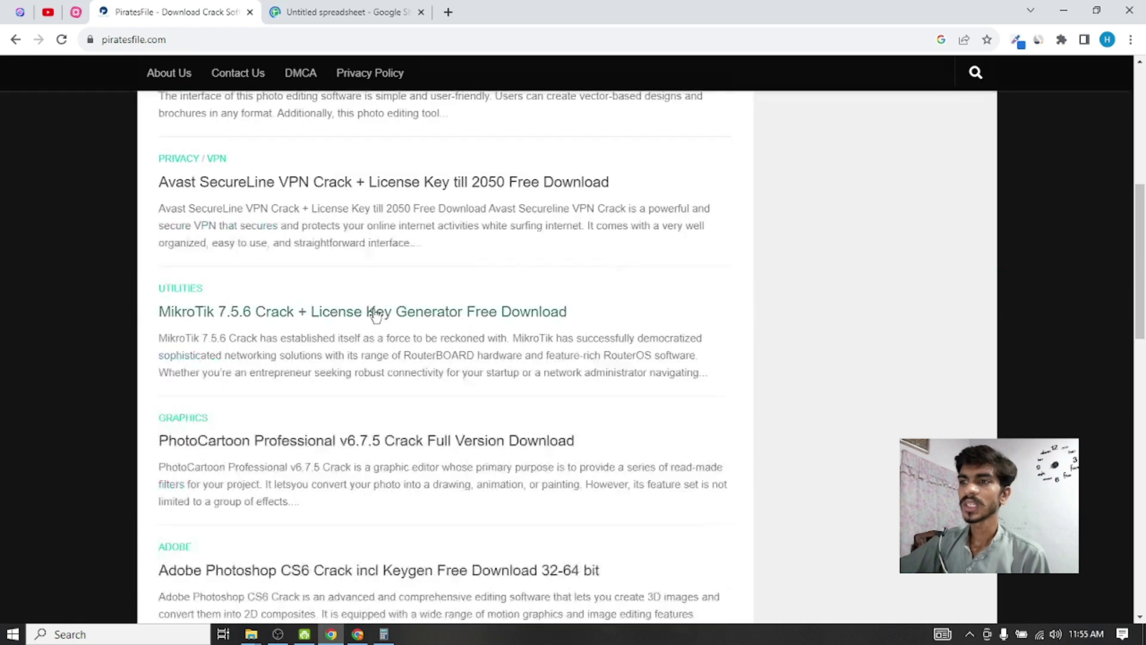
pyautogui.scroll(9, 299, 335)
pyautogui.scroll(10, 304, 299)
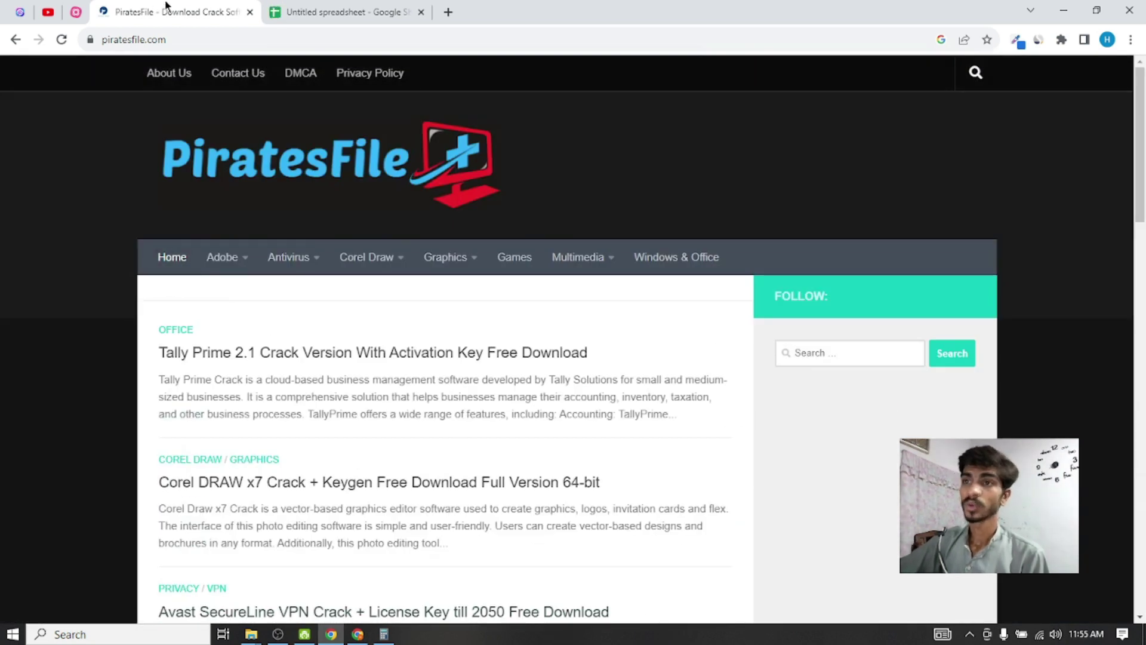
# Examine the KeyWord and Operating System columns in the software list spreadsheet and select cell C2
pyautogui.click(307, 11)
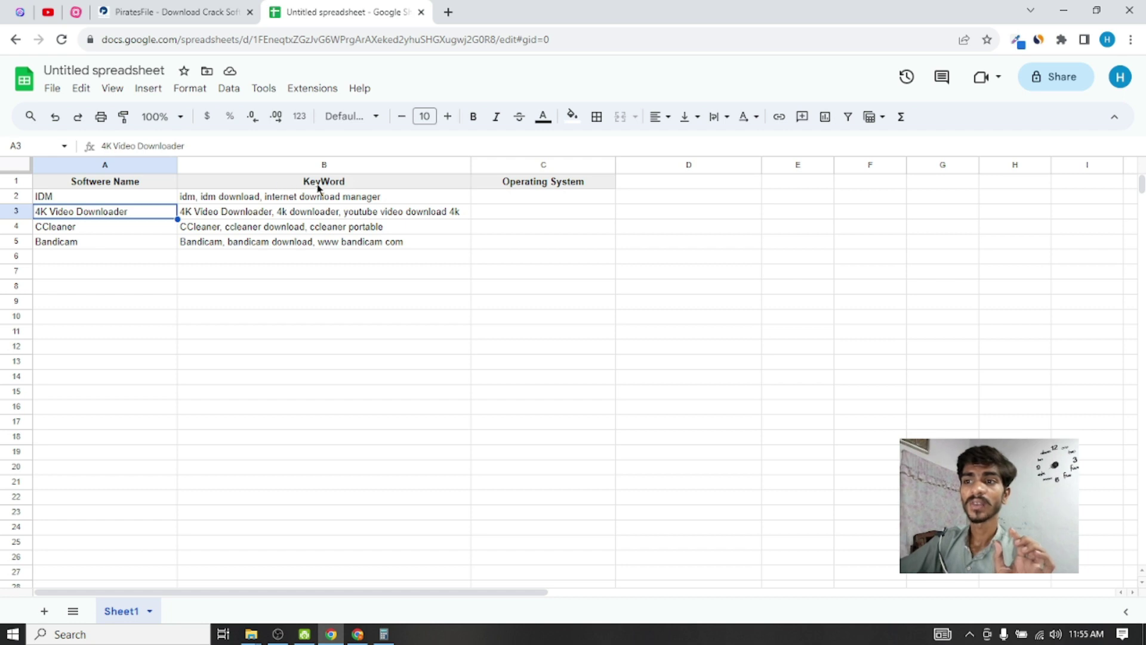
pyautogui.click(288, 244)
pyautogui.click(505, 188)
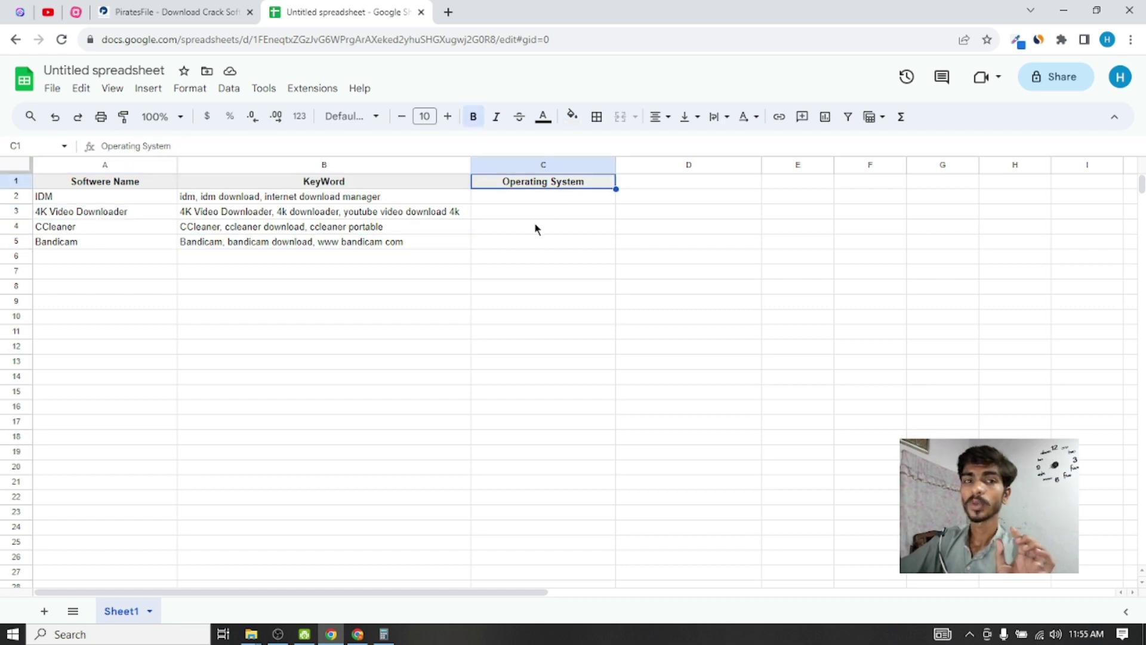
pyautogui.click(533, 200)
pyautogui.click(528, 226)
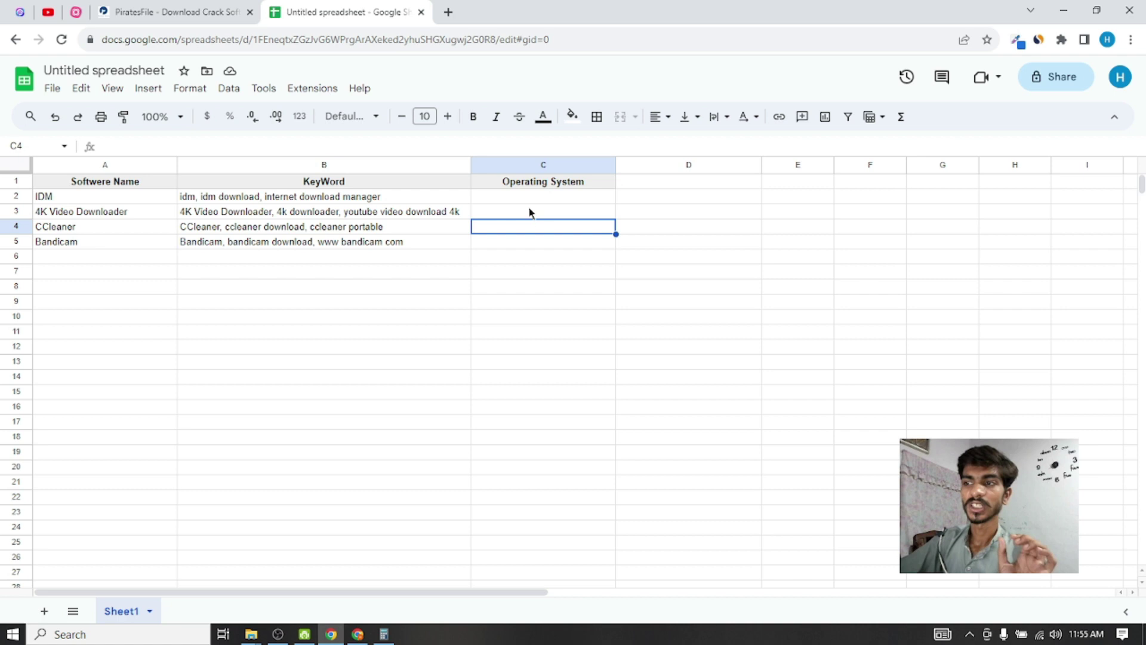
pyautogui.click(530, 203)
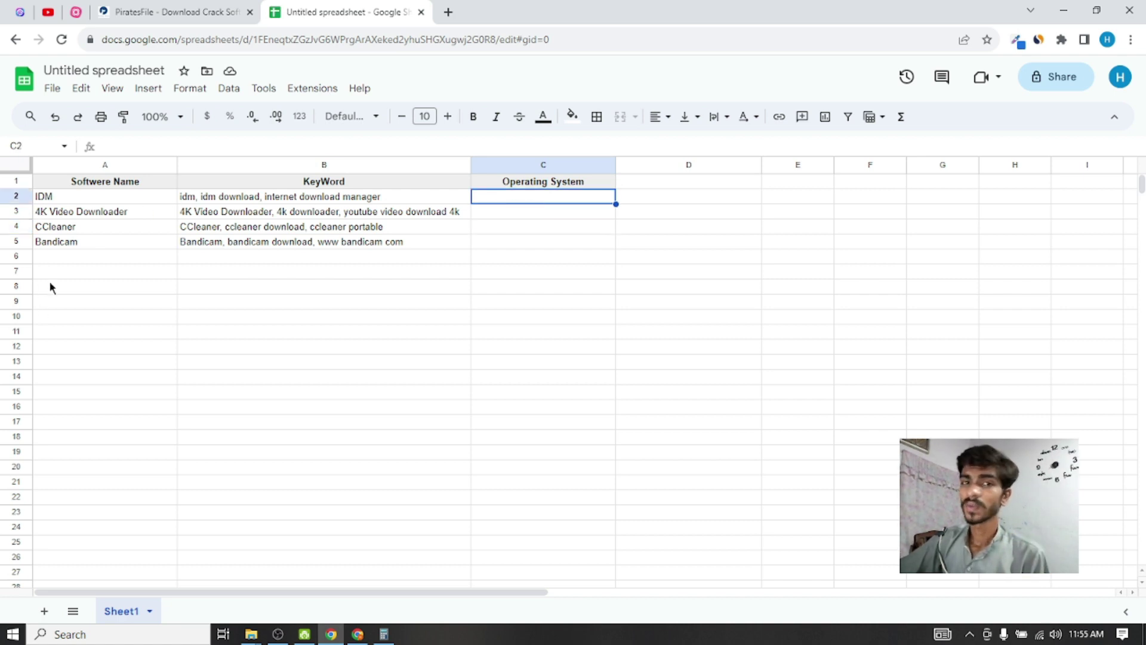
# Enter the Google query "50+ video editing software names list" in a new browser tab
pyautogui.click(448, 12)
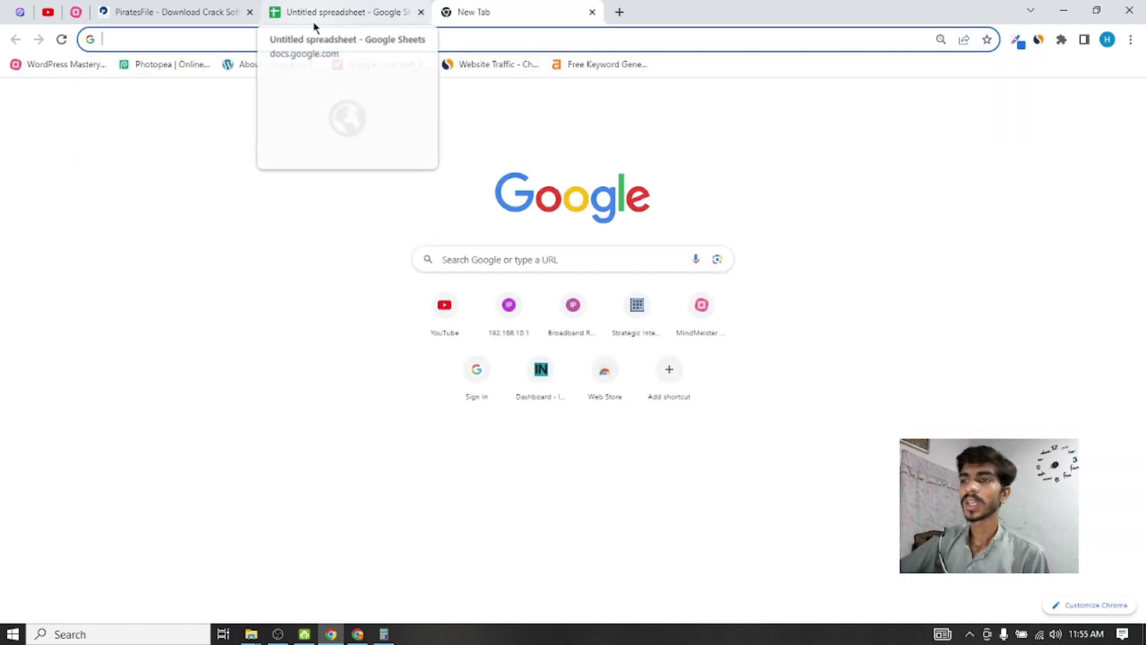
pyautogui.click(508, 264)
pyautogui.write('50')
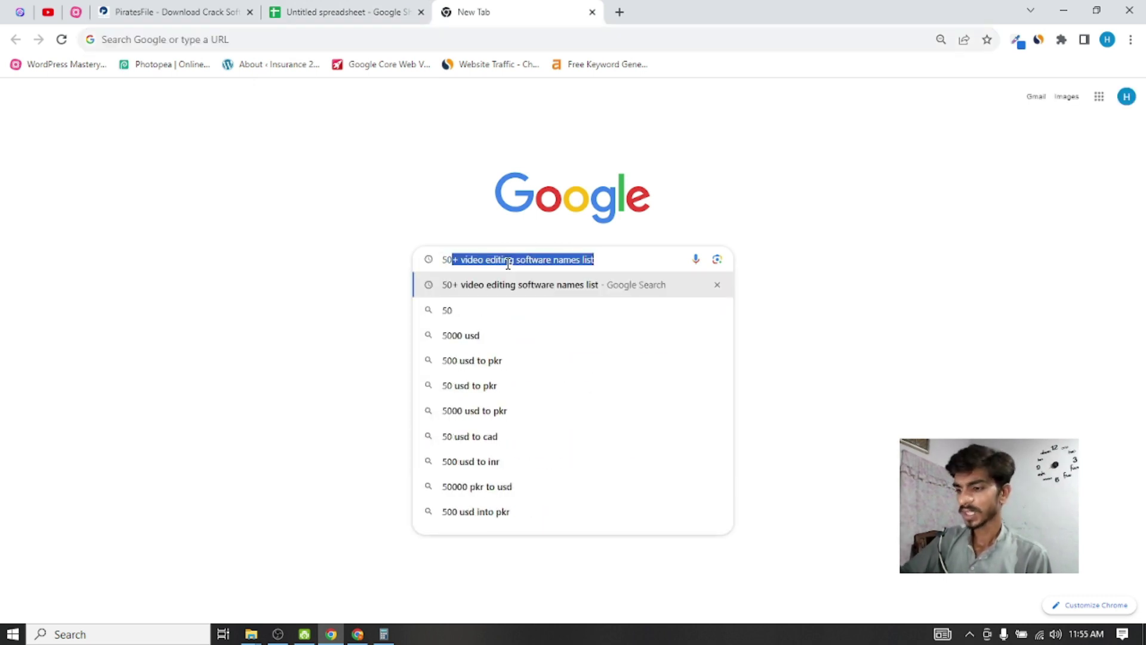
pyautogui.press('Right')
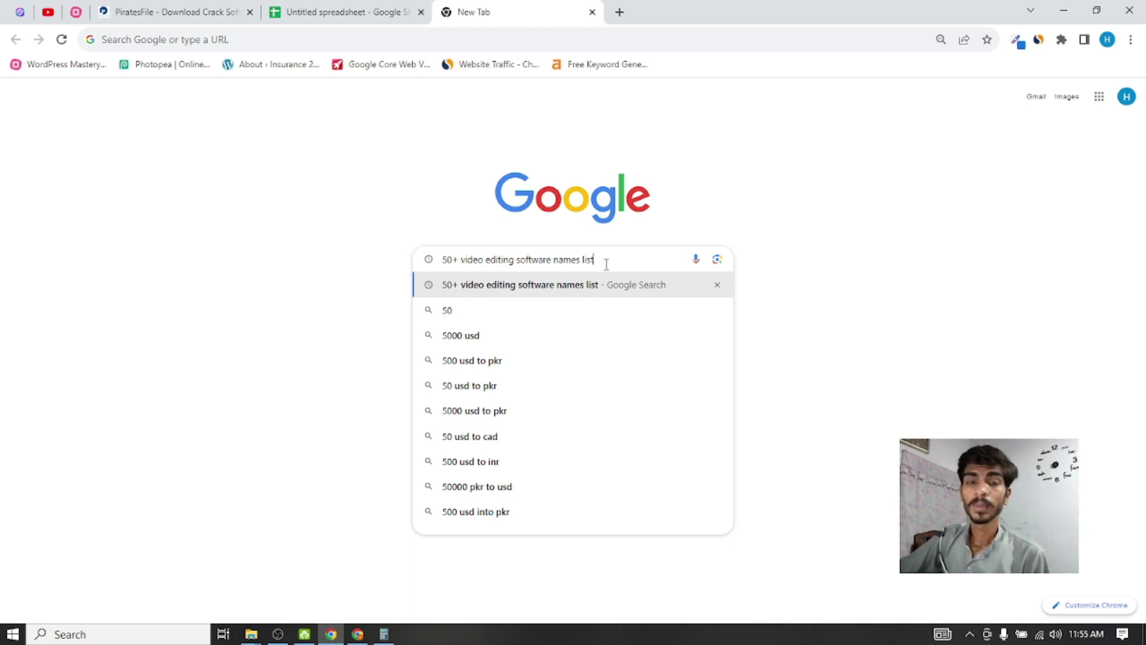
# Look through the Adobe, Antivirus and Graphics categories on the PiratesFile site for software types
pyautogui.click(201, 7)
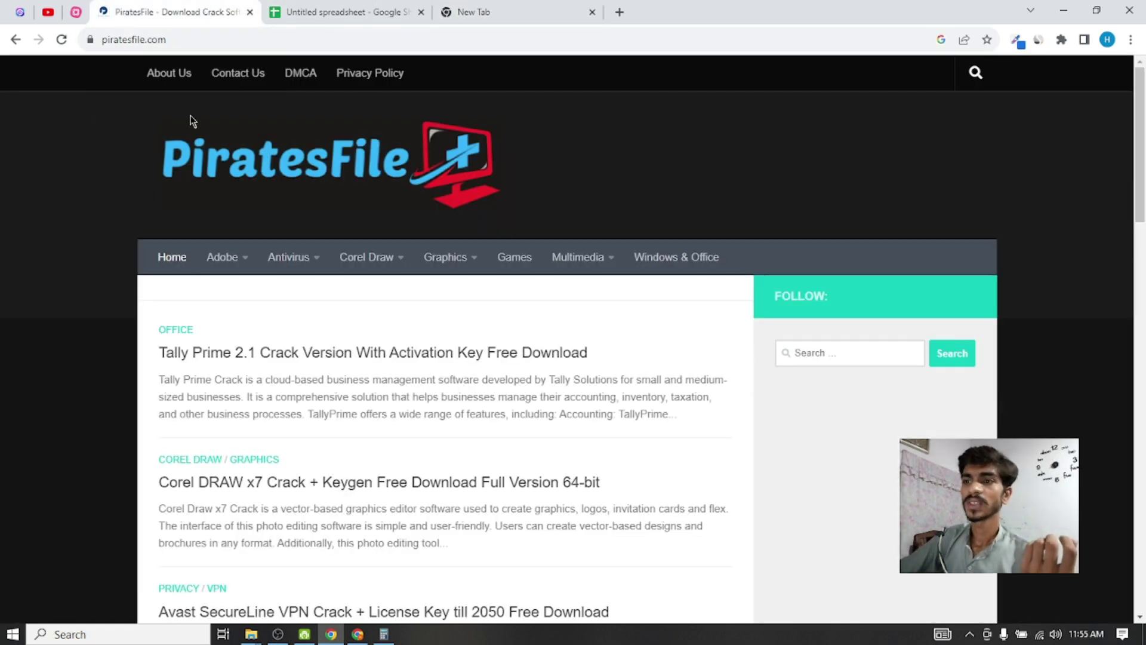
pyautogui.moveTo(245, 277)
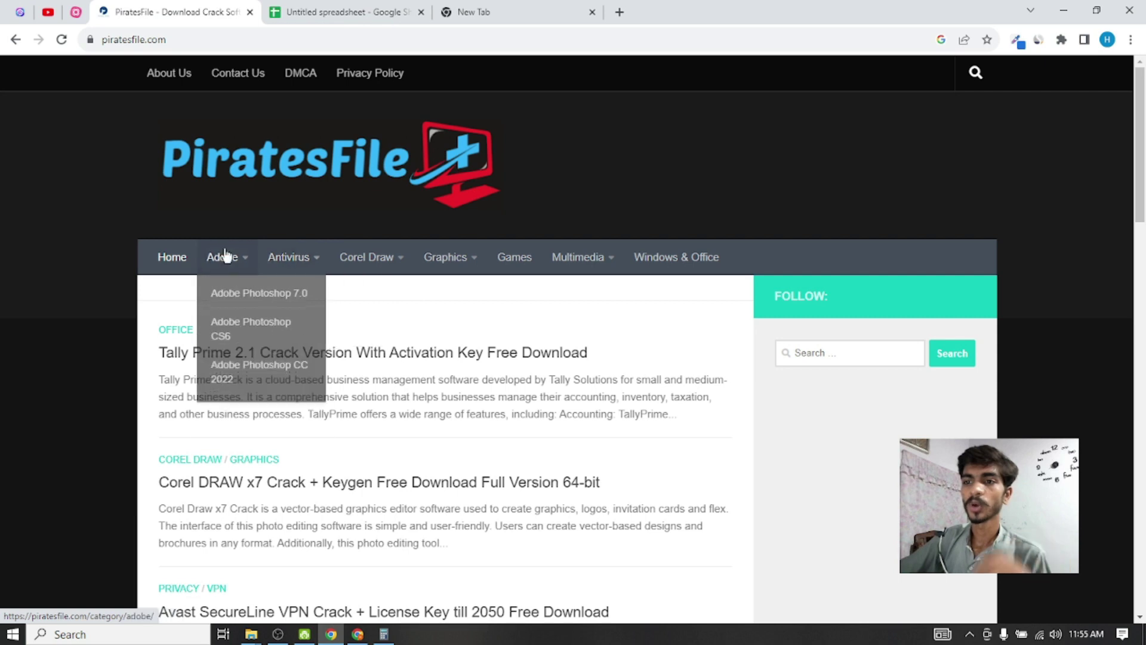
pyautogui.moveTo(315, 269)
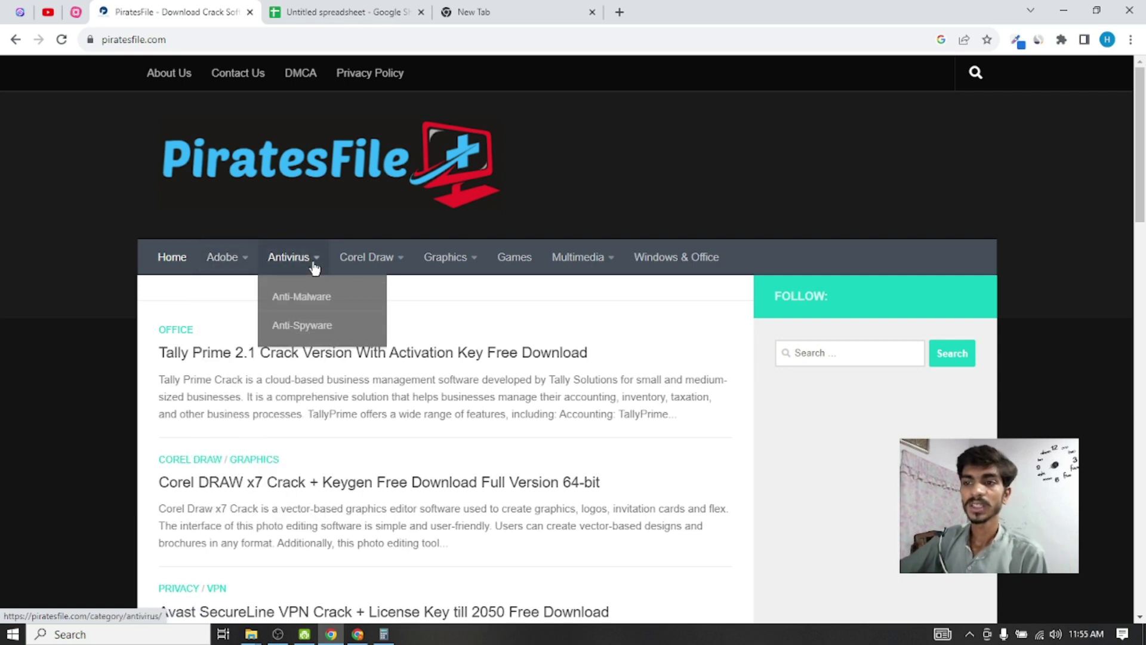
pyautogui.moveTo(442, 266)
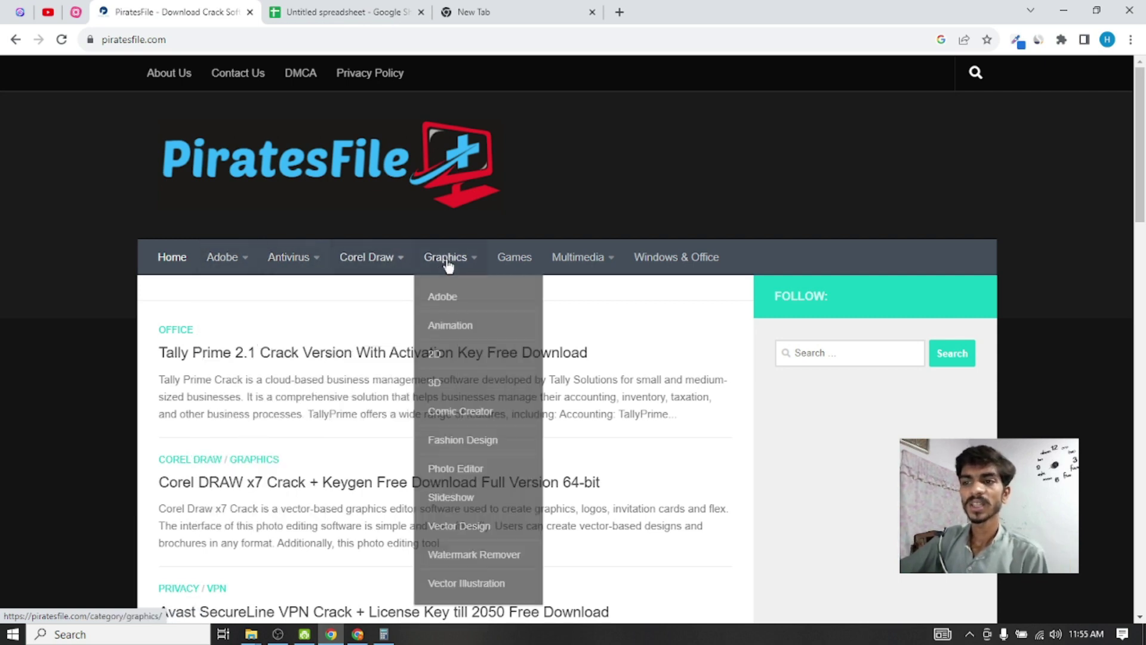
# Run the entered Google search for video editing software names and look through the results
pyautogui.click(440, 7)
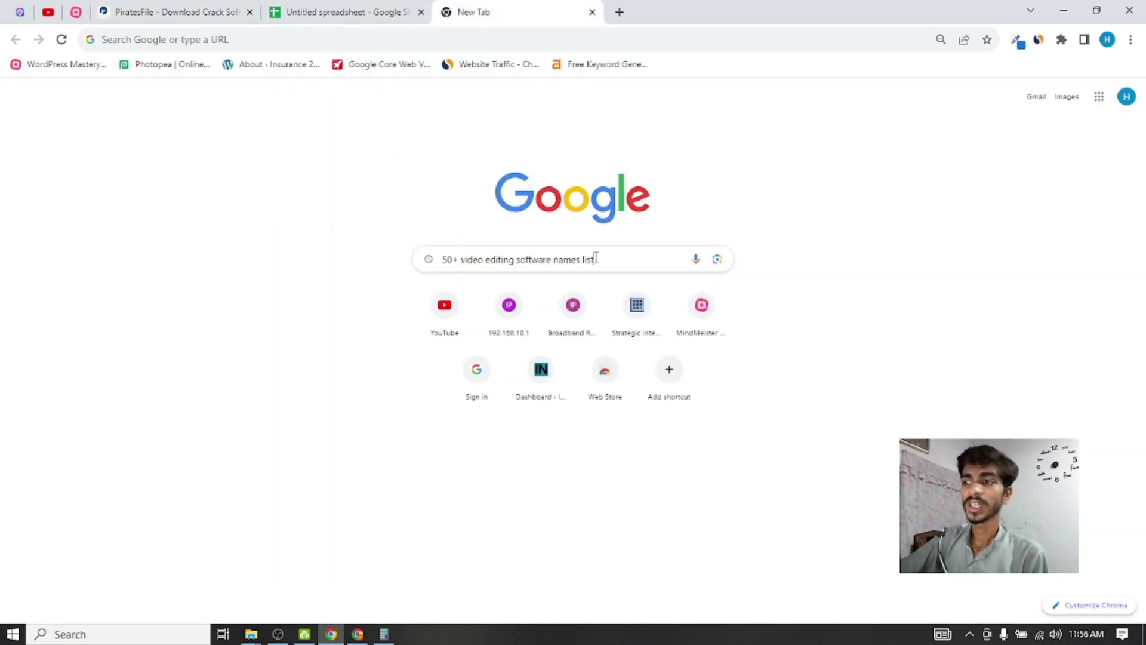
pyautogui.press('Return')
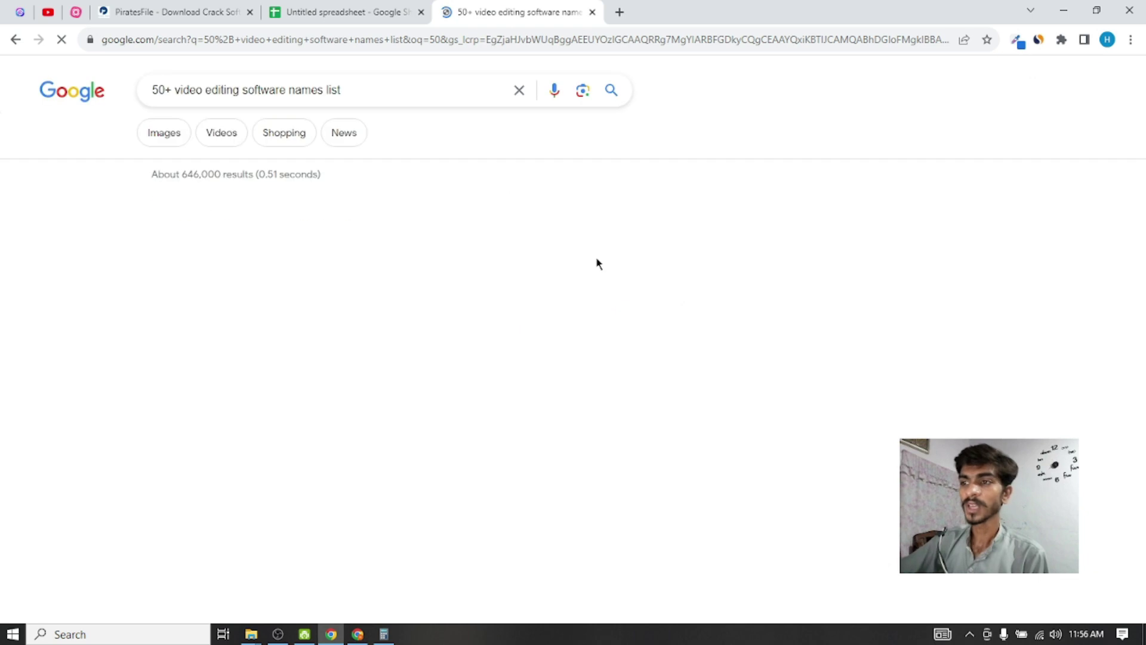
pyautogui.scroll(-3, 597, 262)
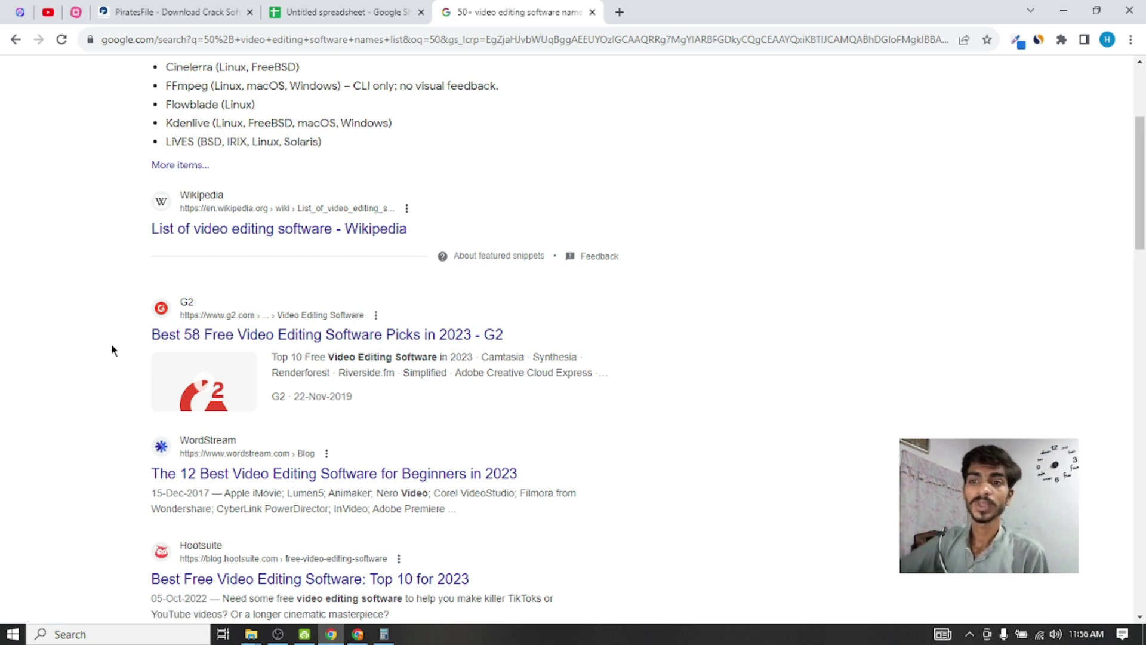
pyautogui.scroll(-3, 167, 363)
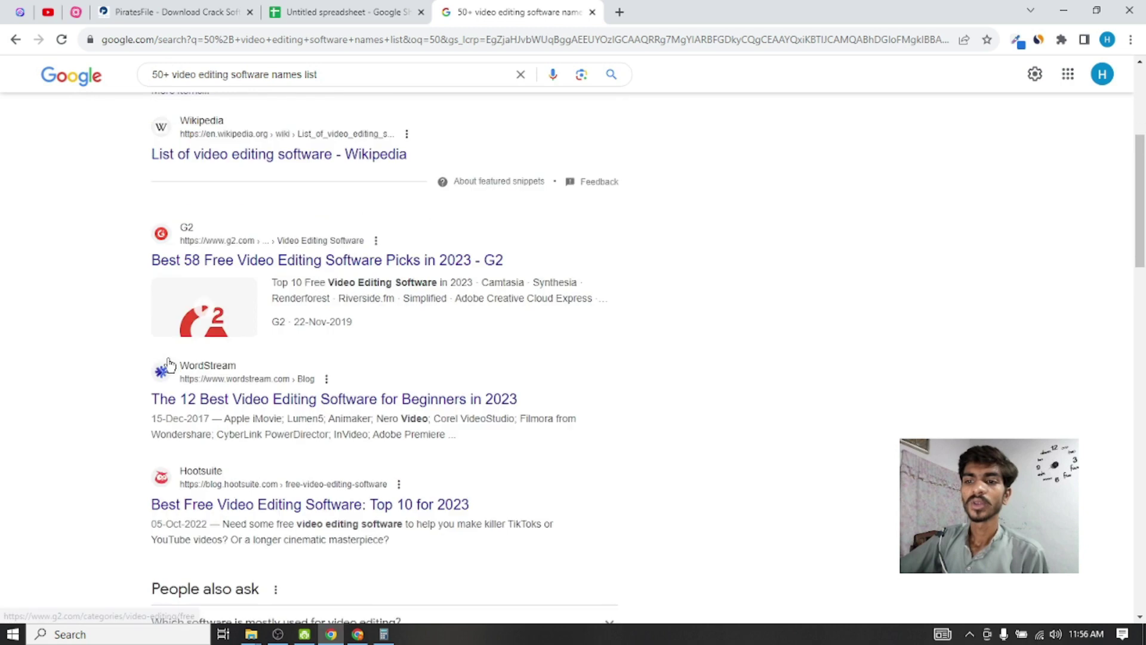
pyautogui.scroll(-9, 225, 333)
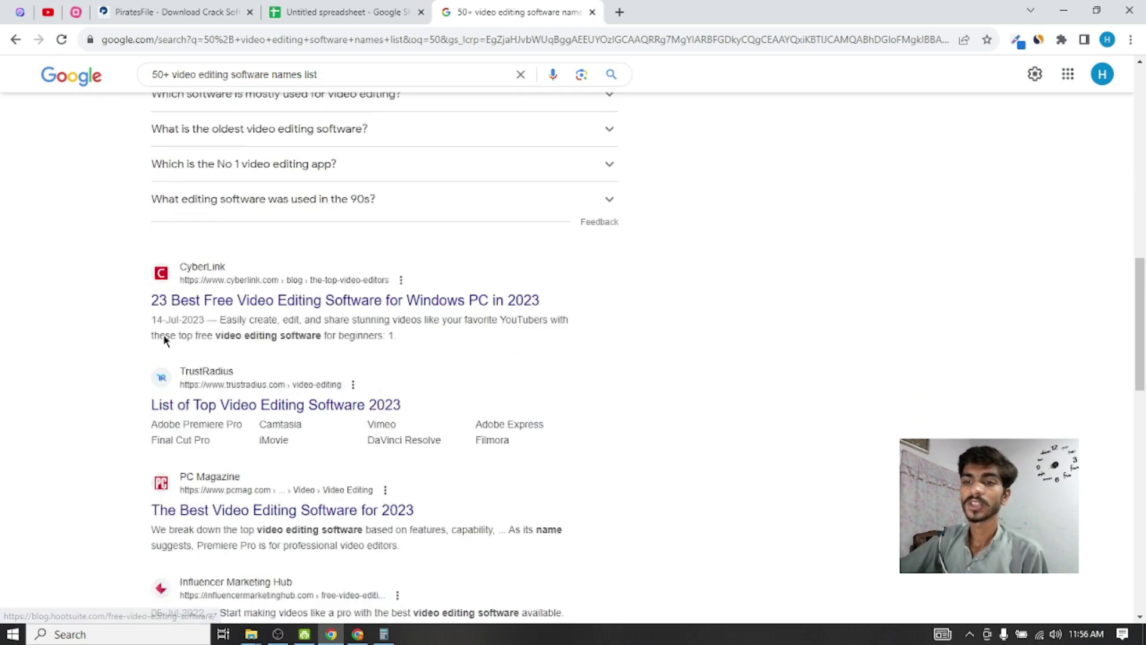
pyautogui.scroll(-3, 144, 326)
pyautogui.scroll(-4, 121, 325)
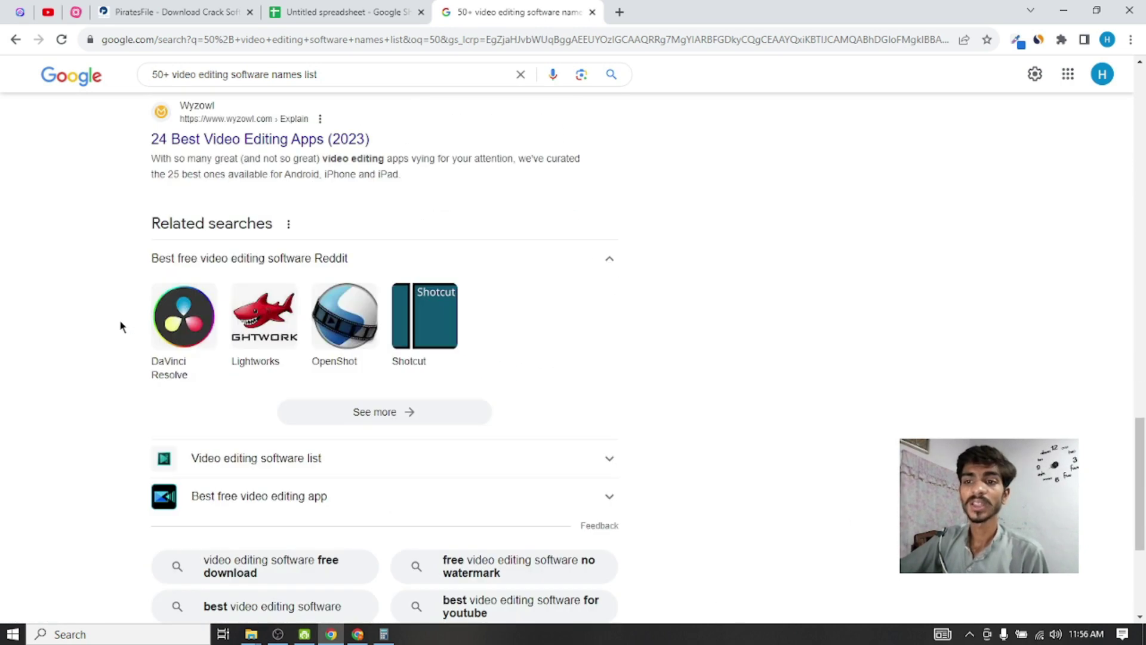
pyautogui.scroll(15, 121, 326)
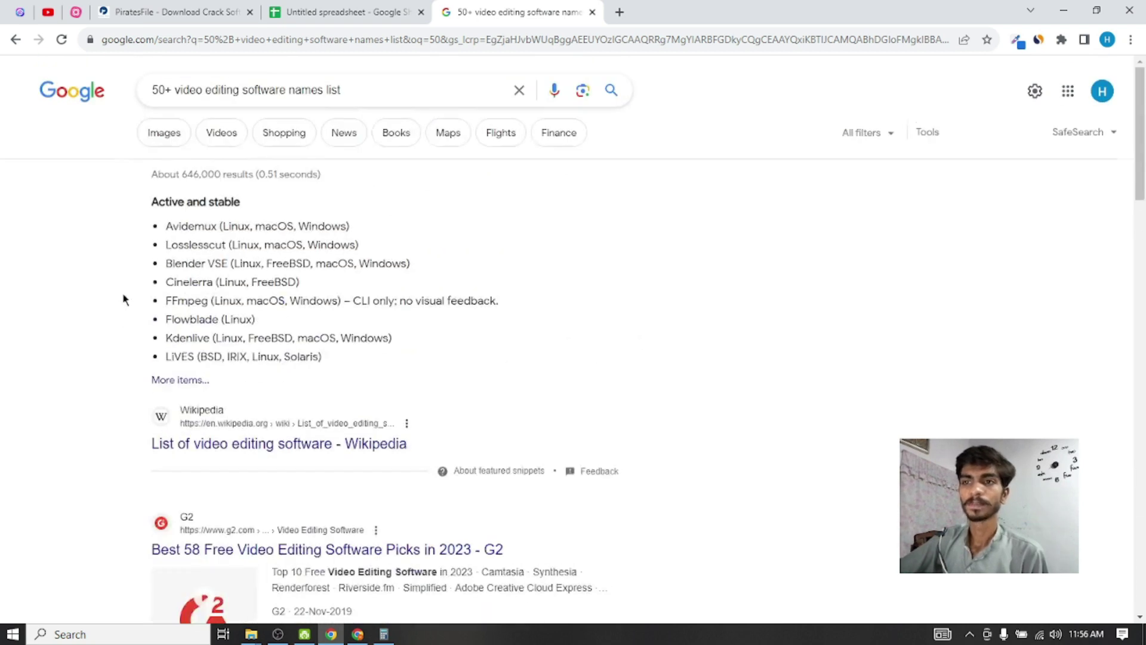
# Close the search results and check Step 1 in the mind map against the software list spreadsheet
pyautogui.click(591, 13)
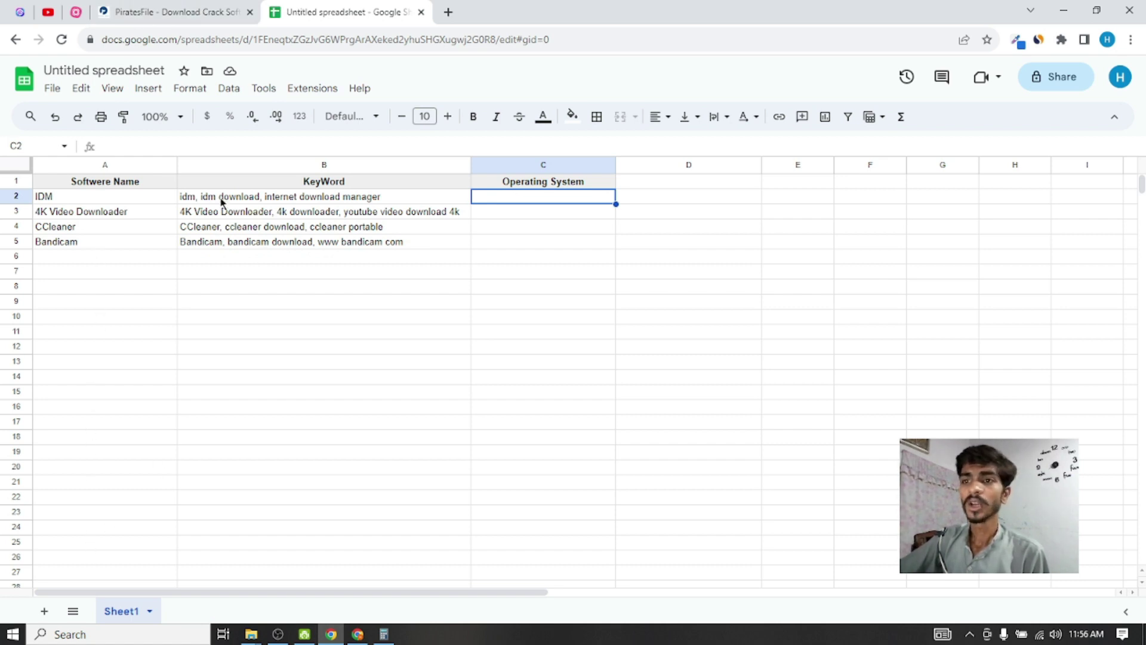
pyautogui.click(76, 11)
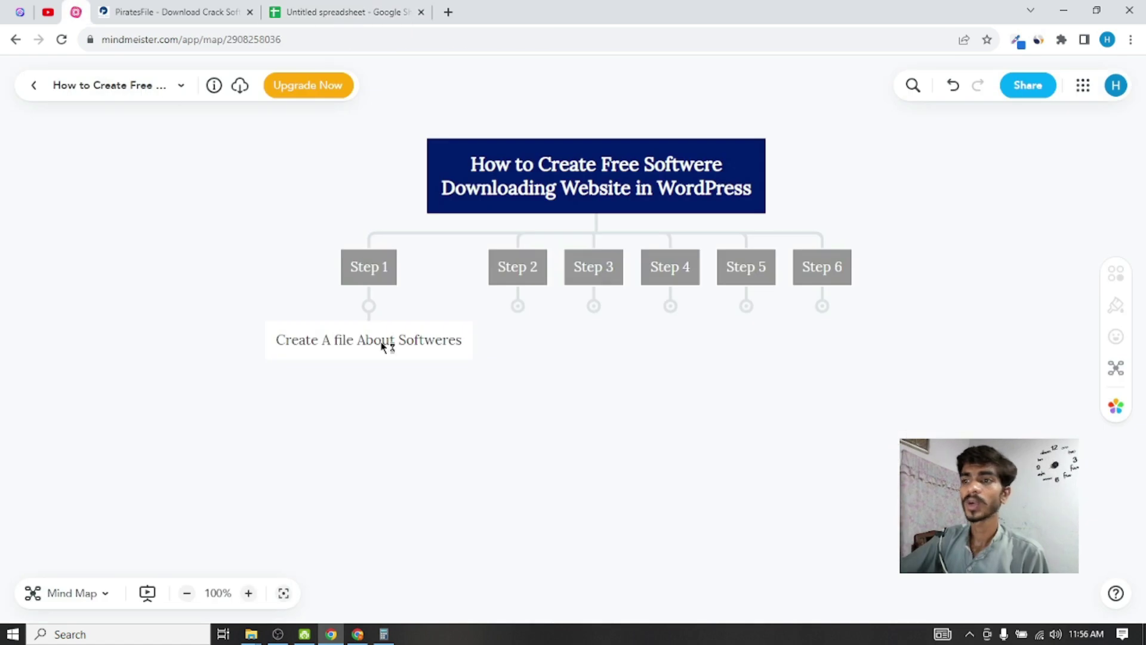
pyautogui.click(346, 11)
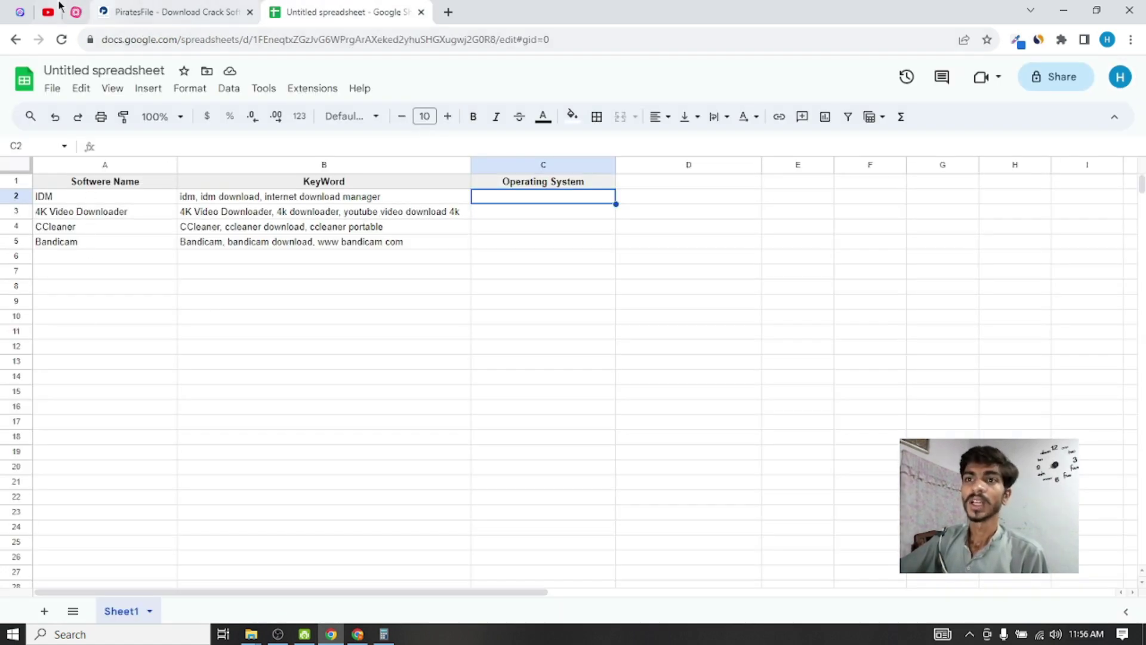
# Add the topic "Find KeyWord About Softwere" under Step 2 in the mind map
pyautogui.click(76, 12)
pyautogui.click(518, 306)
pyautogui.write('Find KeyWord About Softwere')
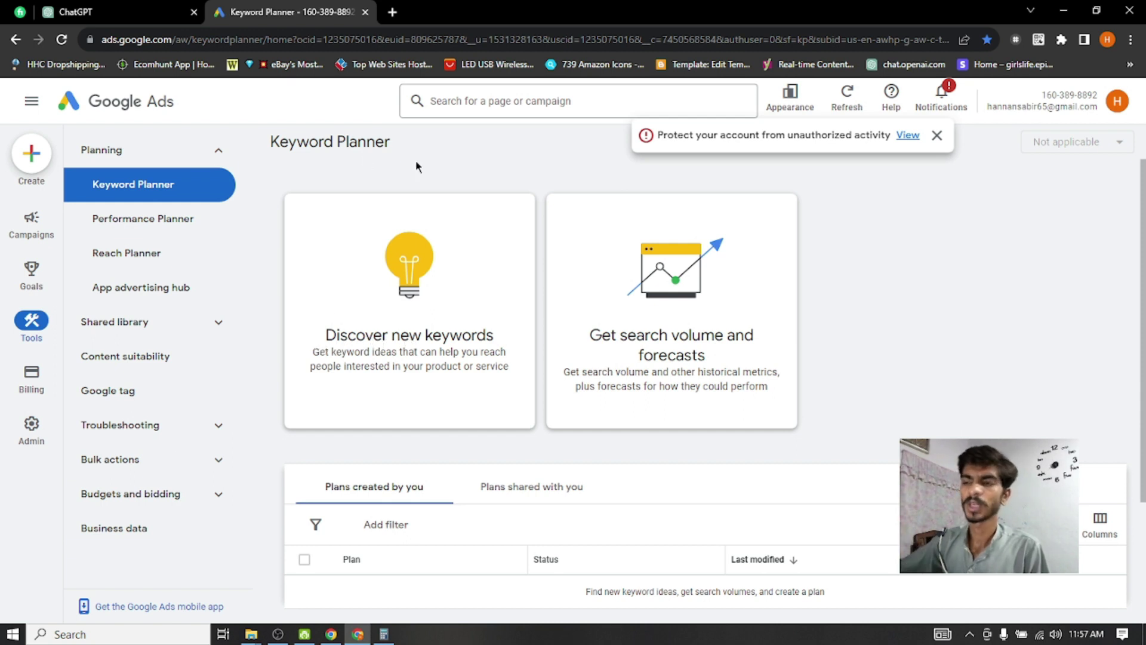
# Open Discover new keywords in Keyword Planner, then copy the software name IDM from cell A2 of the spreadsheet
pyautogui.click(401, 343)
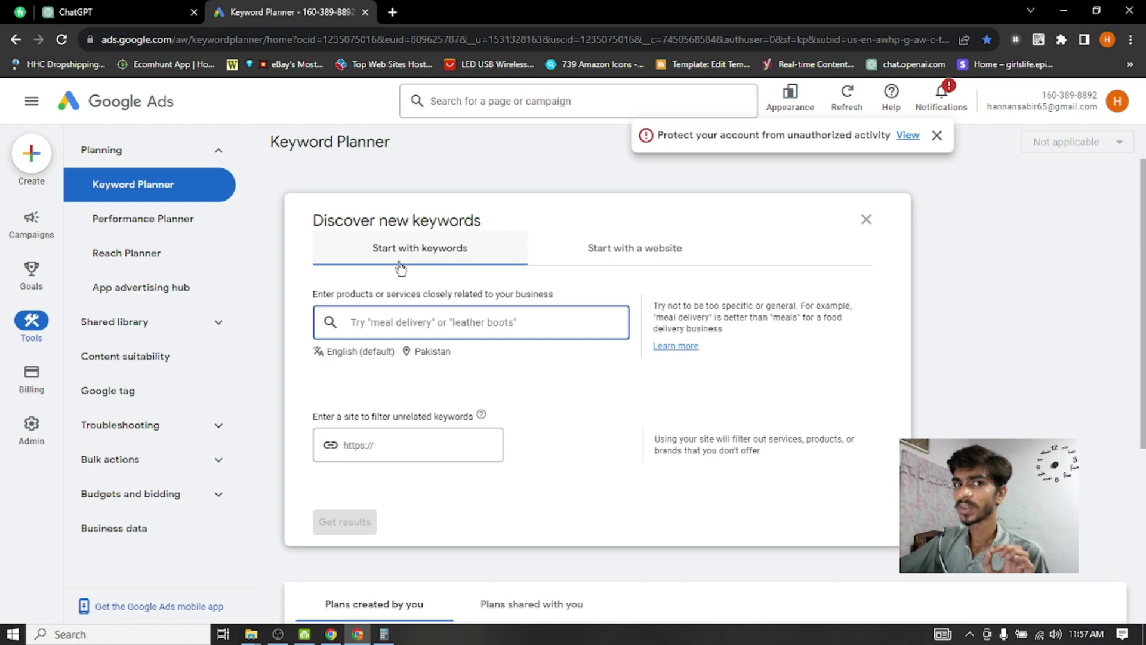
pyautogui.click(331, 634)
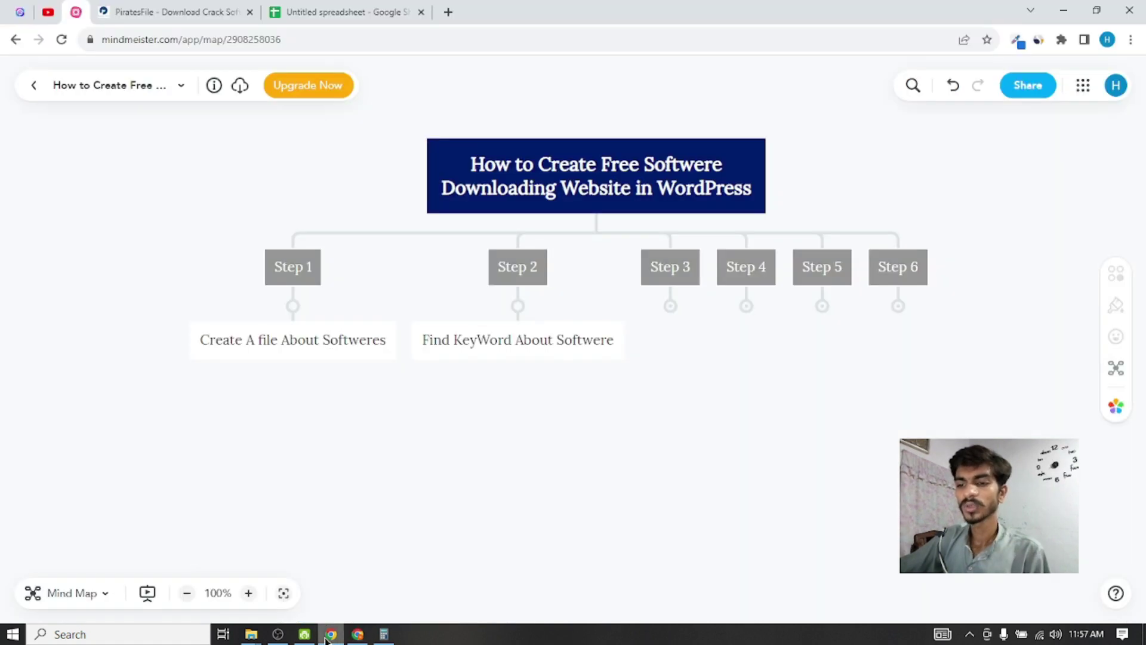
pyautogui.click(174, 12)
pyautogui.moveTo(304, 12); pyautogui.dragTo(191, 5)
pyautogui.click(63, 199)
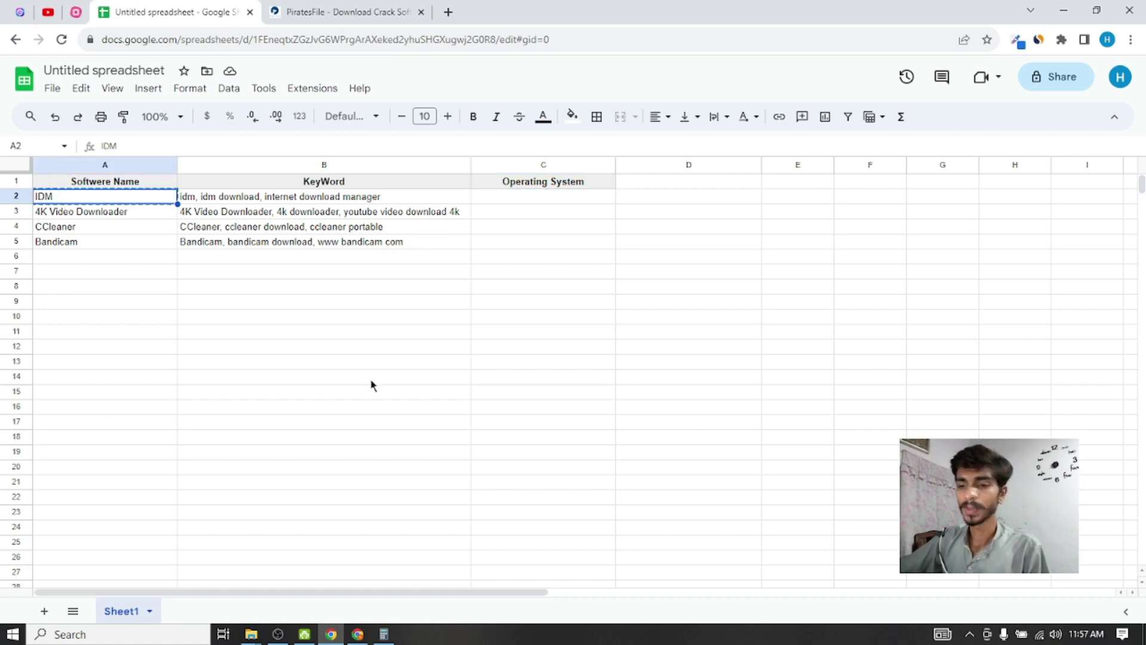
# Get Keyword Planner ideas for IDM, and close the Refine keywords pane and the account security alert
pyautogui.click(358, 635)
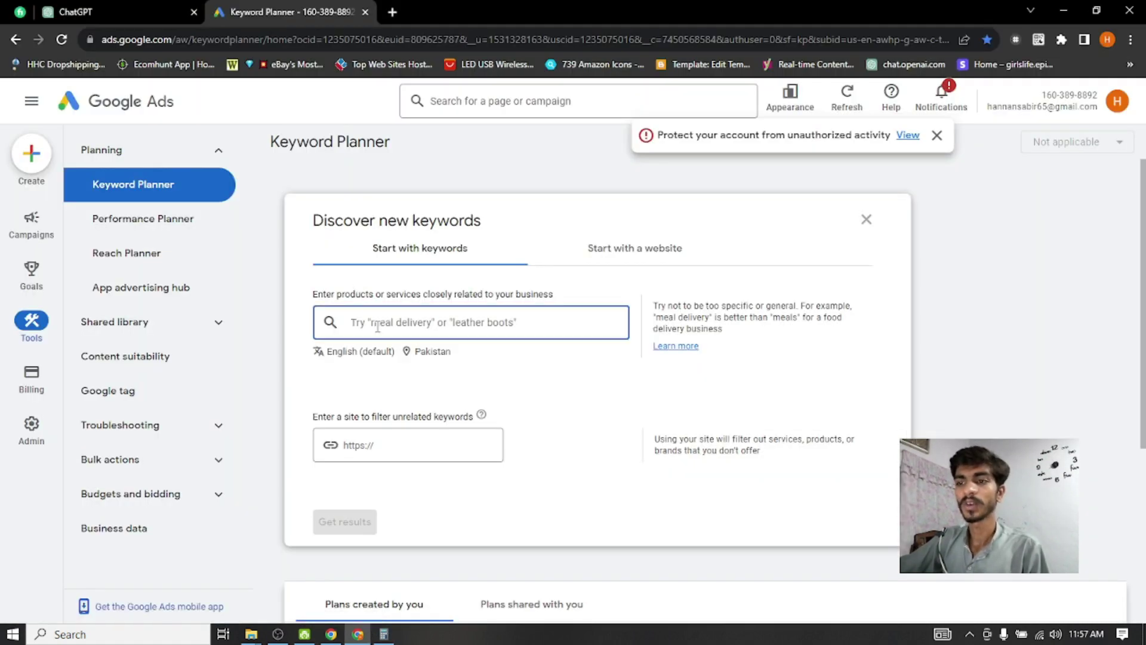
pyautogui.write('IDM')
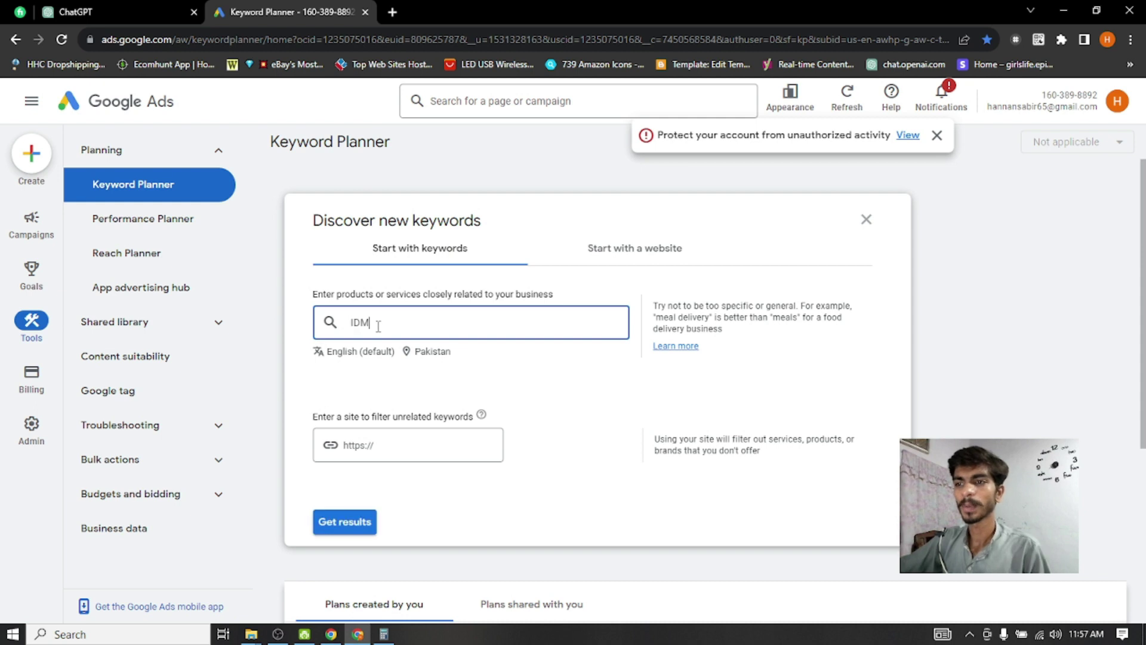
pyautogui.click(344, 523)
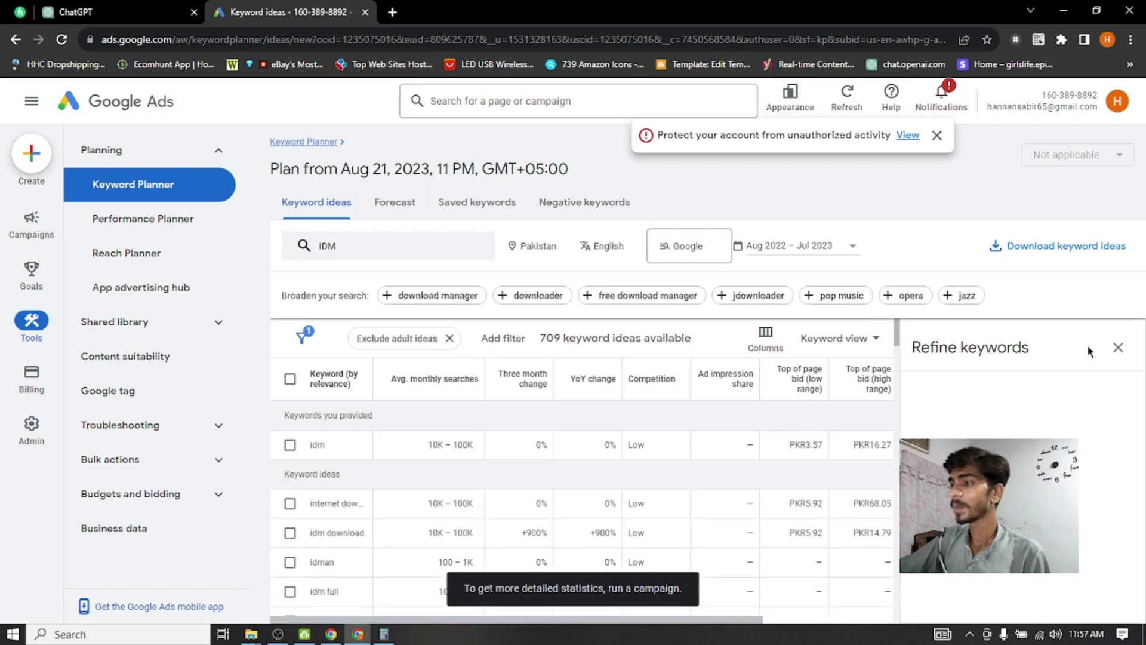
pyautogui.click(1119, 347)
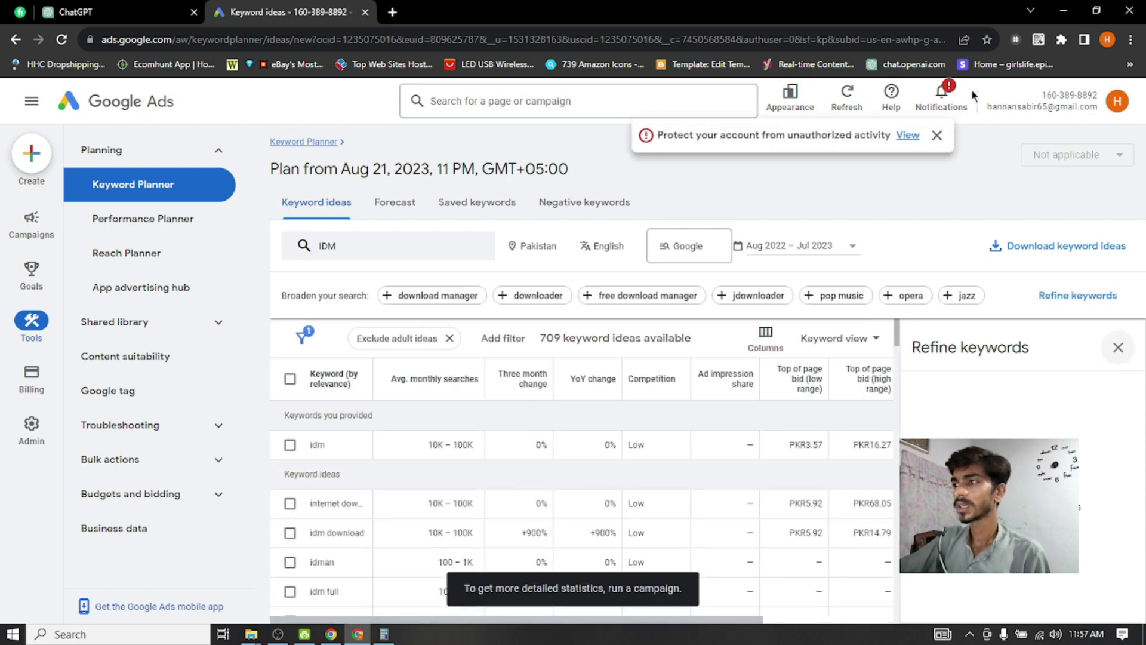
pyautogui.click(939, 137)
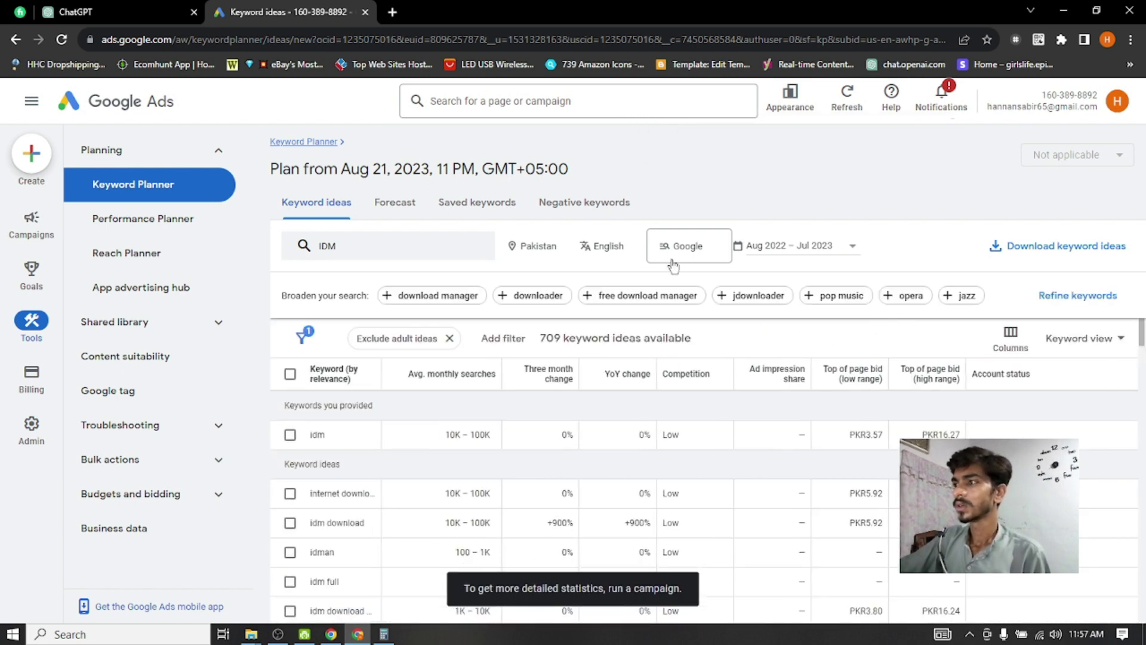
# Remove Pakistan from the targeted locations so the keyword ideas cover all locations, and check the location setting
pyautogui.click(529, 254)
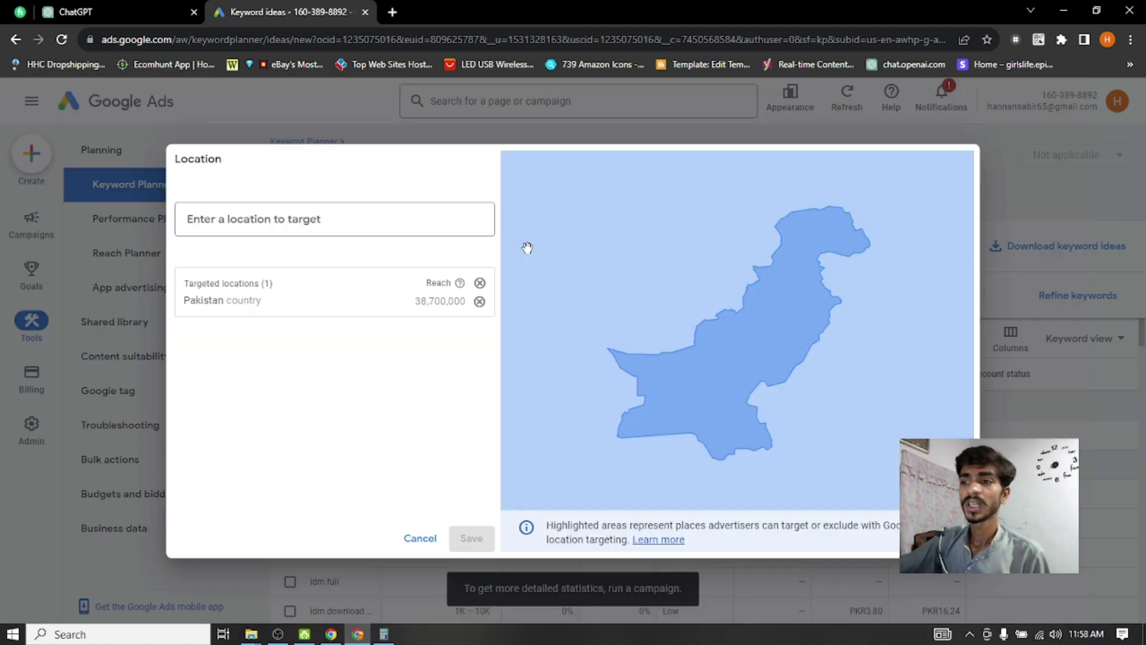
pyautogui.click(479, 300)
pyautogui.click(470, 536)
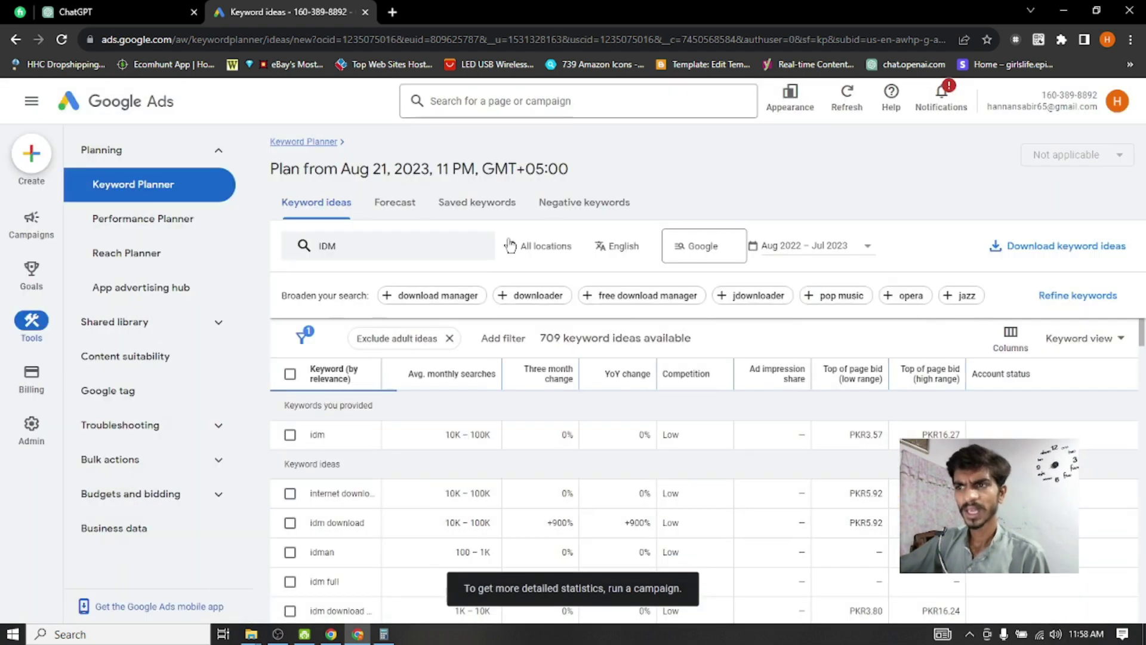
pyautogui.click(544, 246)
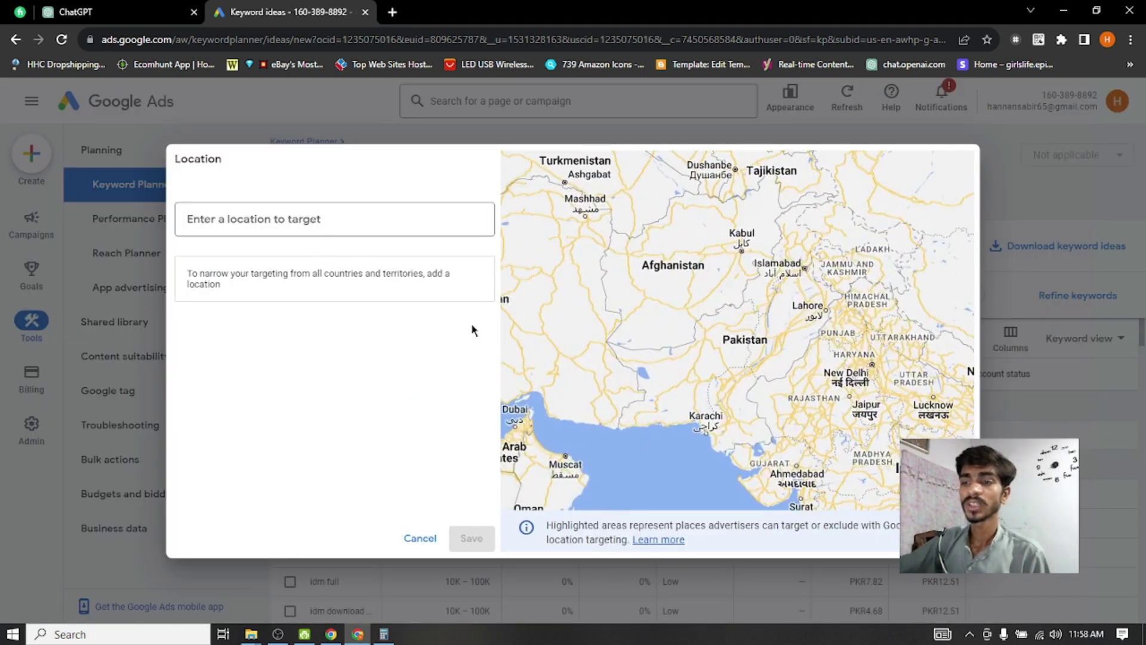
pyautogui.click(421, 538)
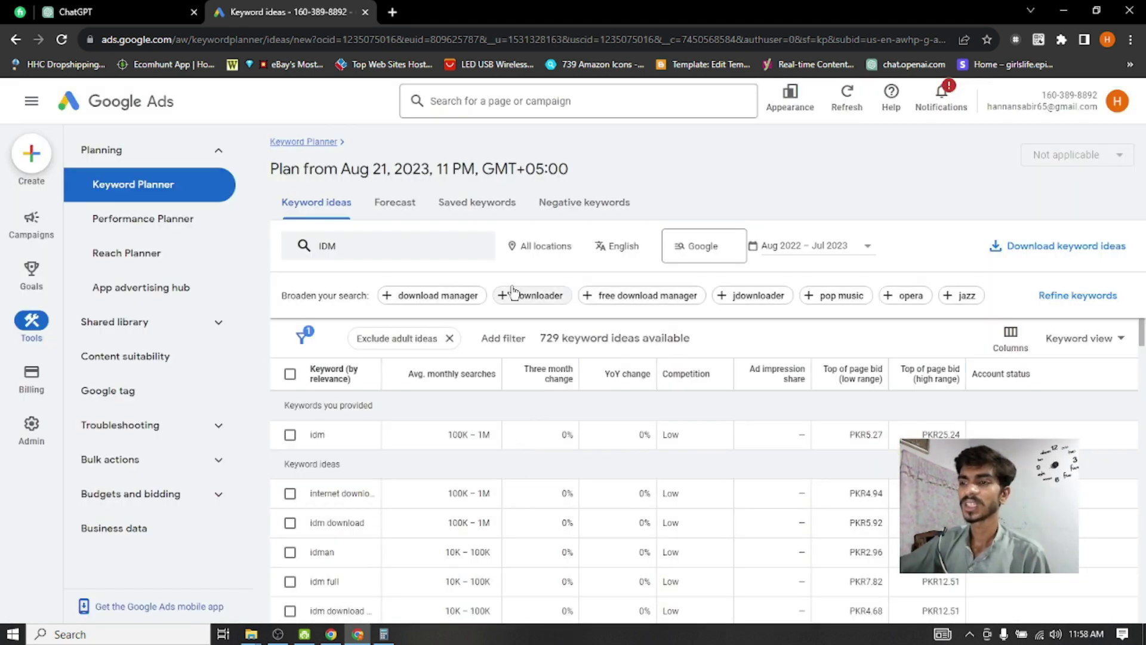
# Examine the average monthly searches and competition level of the keyword idm in the keyword ideas
pyautogui.scroll(3, 404, 370)
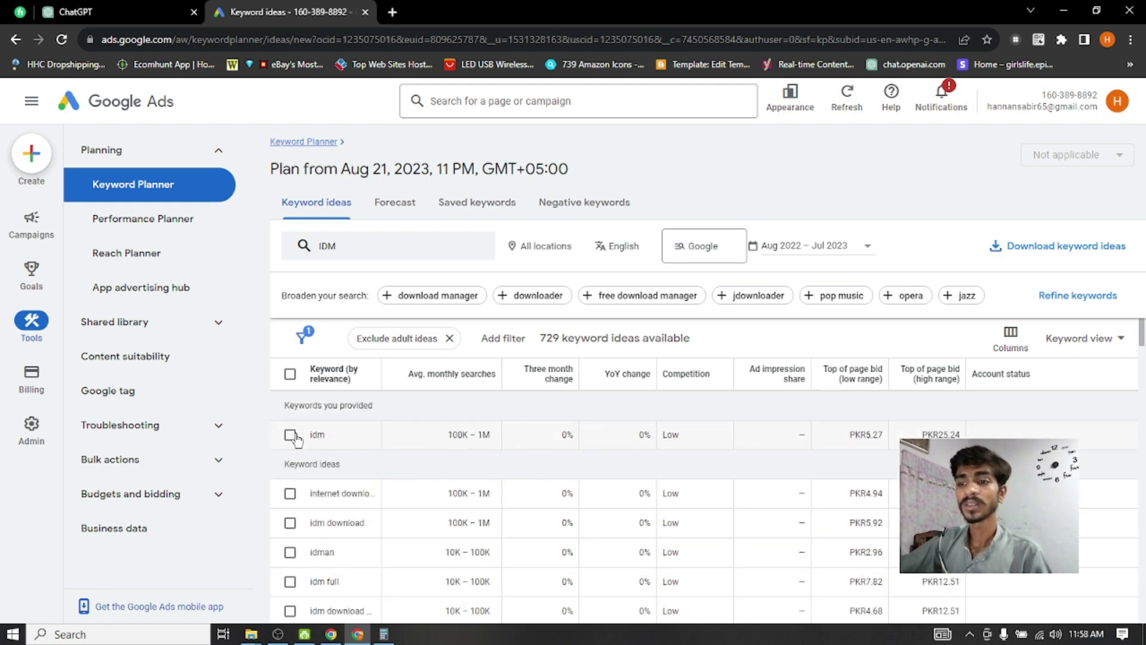
pyautogui.moveTo(324, 438)
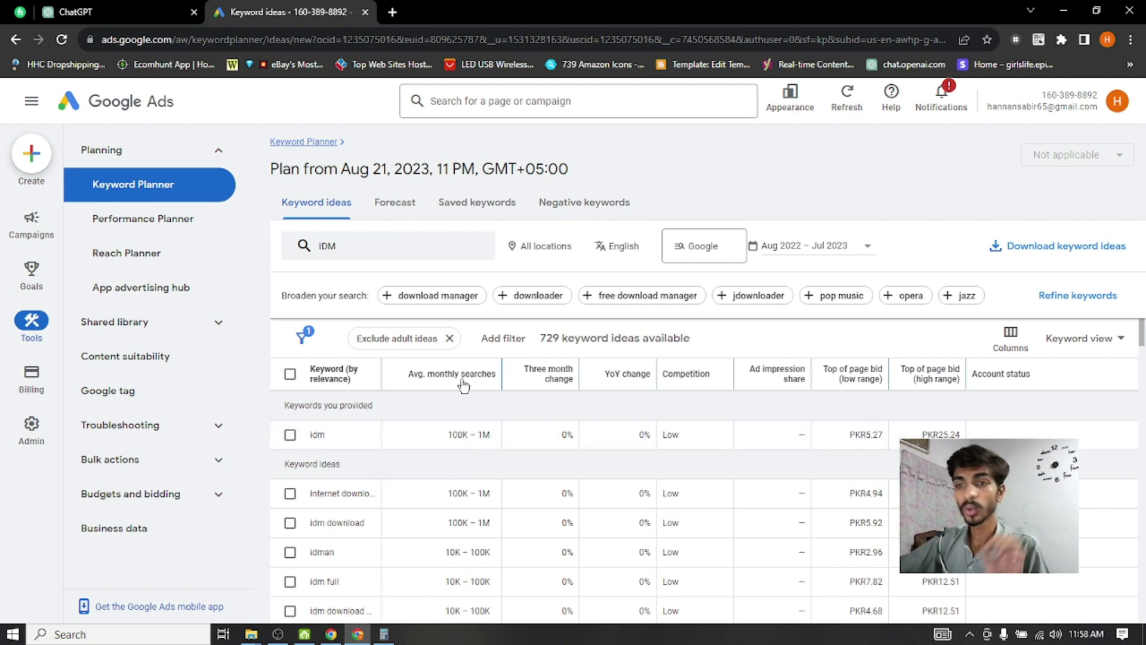
pyautogui.click(392, 12)
pyautogui.click(537, 12)
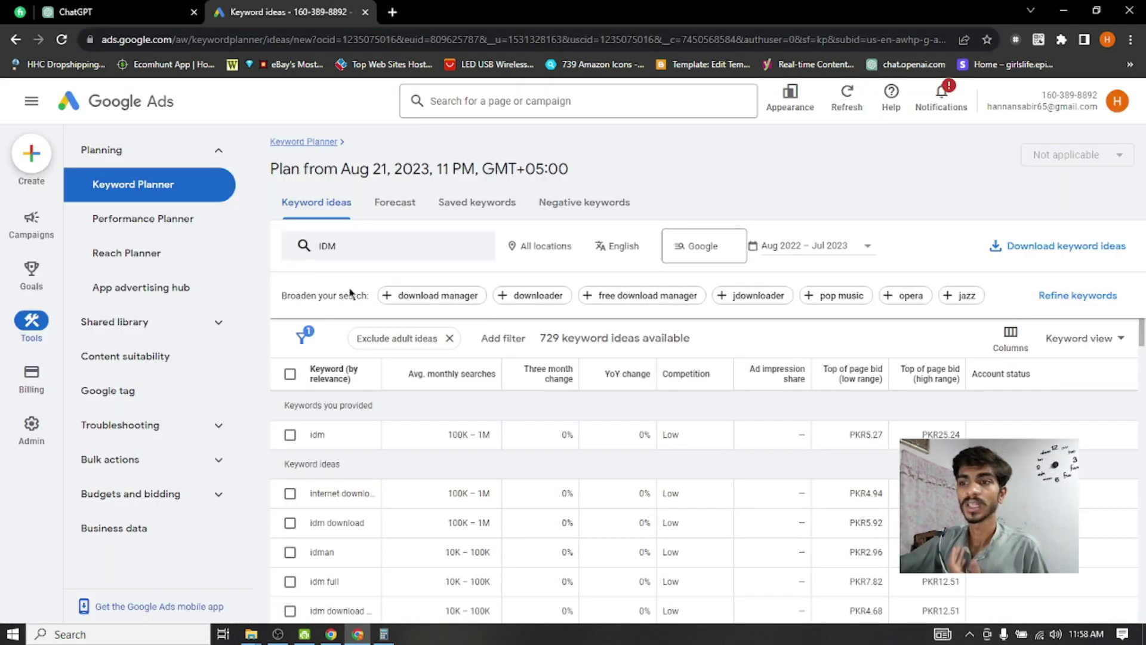
pyautogui.doubleClick(316, 435)
pyautogui.moveTo(448, 438)
pyautogui.mouseDown()
pyautogui.moveTo(472, 438)
pyautogui.moveTo(456, 435)
pyautogui.mouseUp()
pyautogui.doubleClick(450, 434)
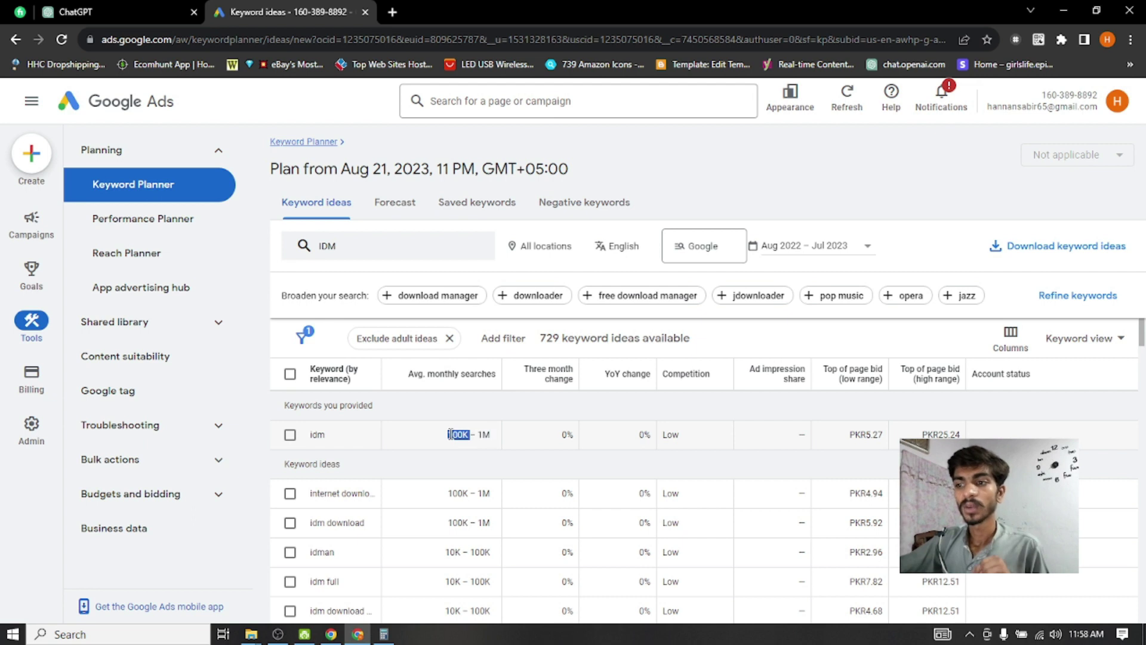
pyautogui.click(485, 439)
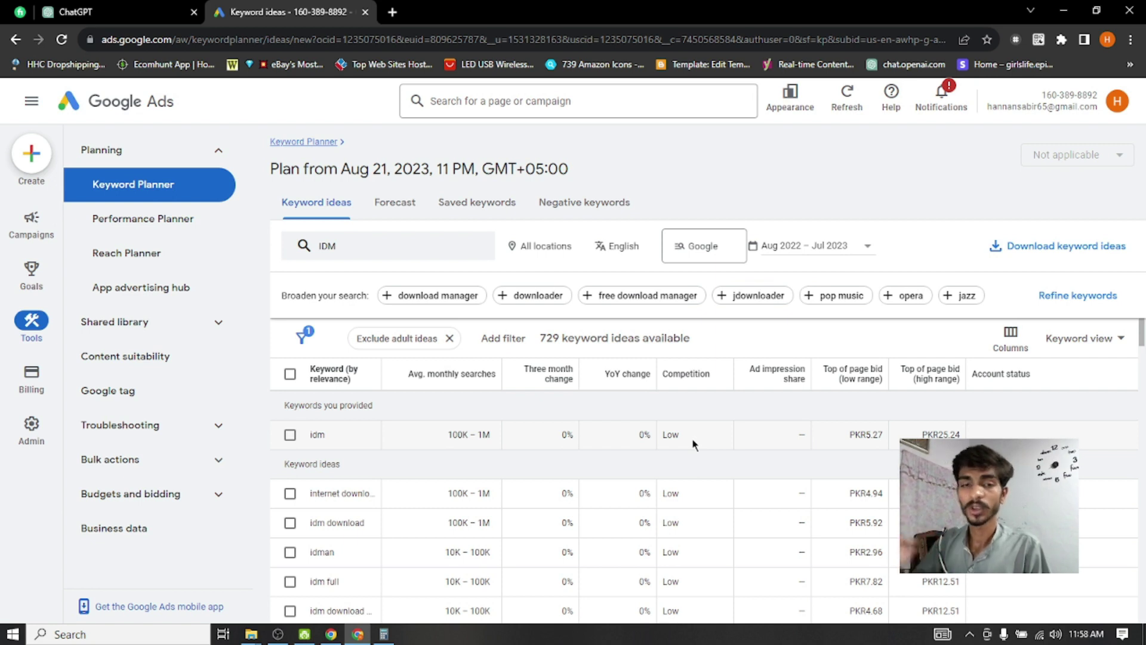
pyautogui.moveTo(687, 437); pyautogui.dragTo(669, 431)
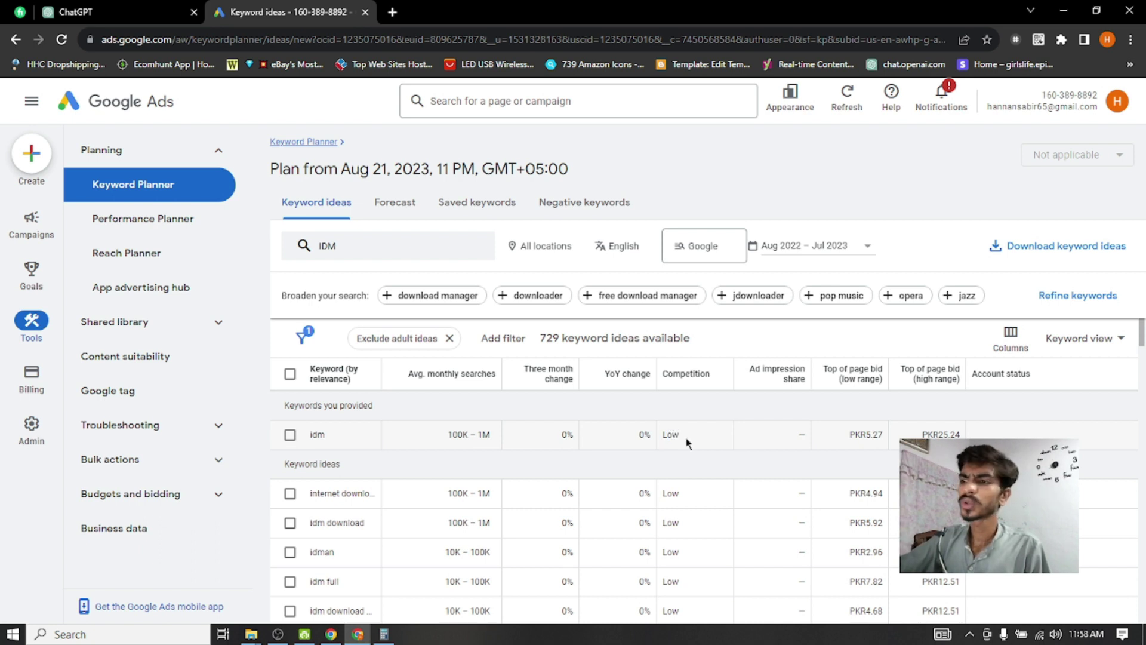
pyautogui.click(718, 434)
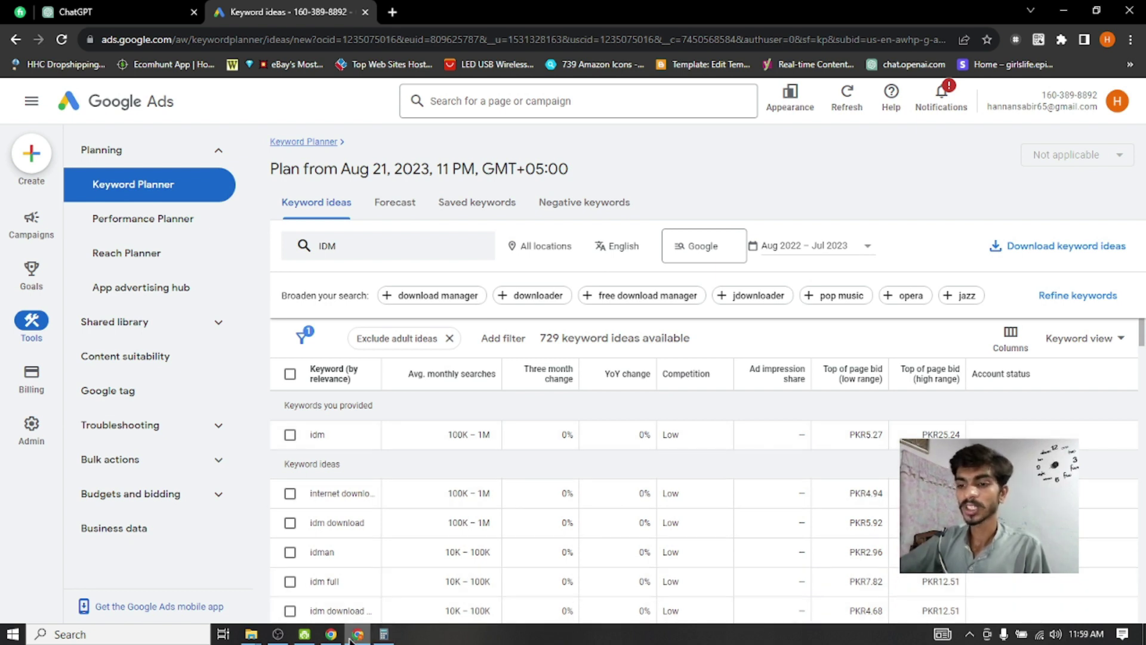
# Clear the KeyWord column entries in cells B2 to B6 of the spreadsheet and select cell B2
pyautogui.moveTo(389, 638)
pyautogui.click(405, 456)
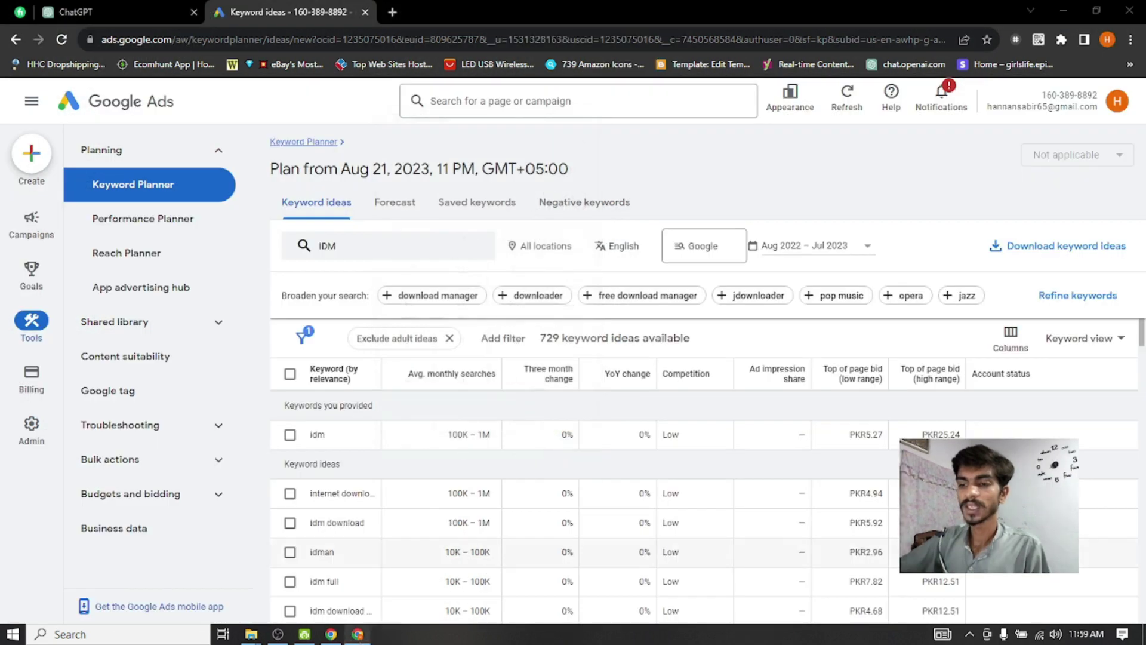
pyautogui.click(337, 638)
pyautogui.click(202, 197)
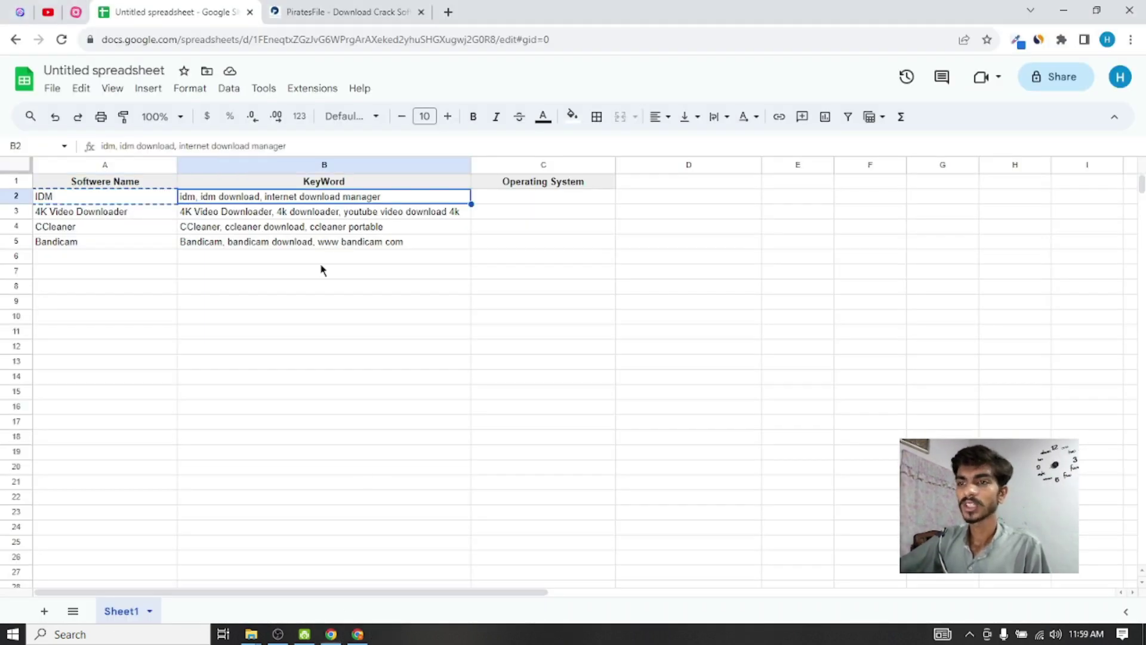
pyautogui.moveTo(323, 257); pyautogui.dragTo(325, 201)
pyautogui.press('Delete')
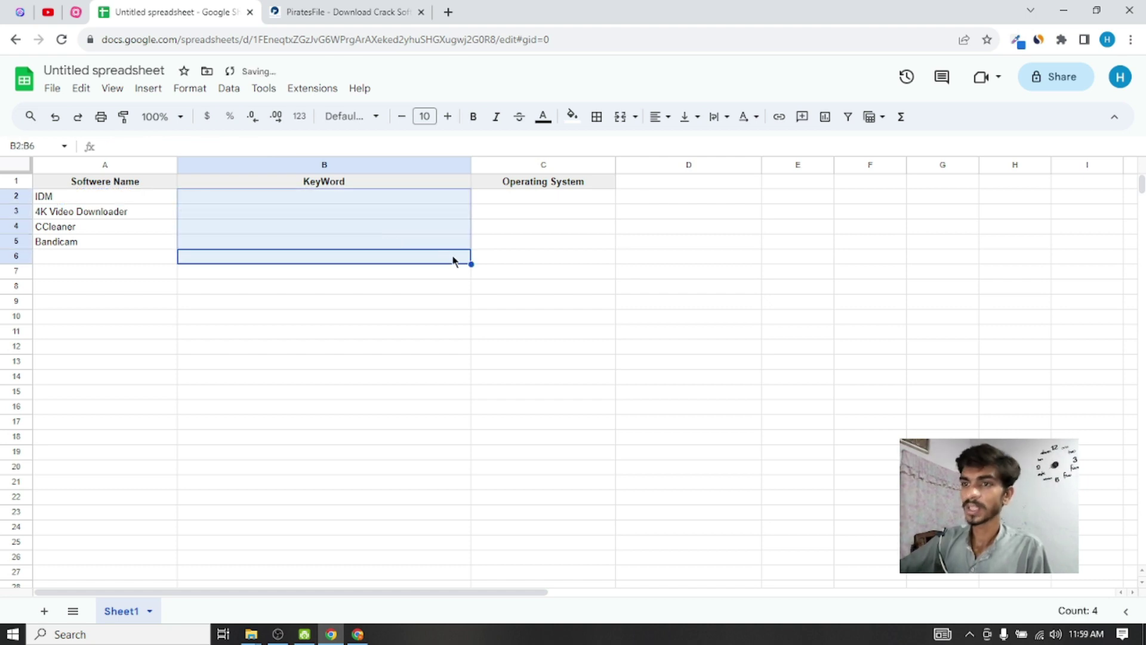
pyautogui.press('Down')
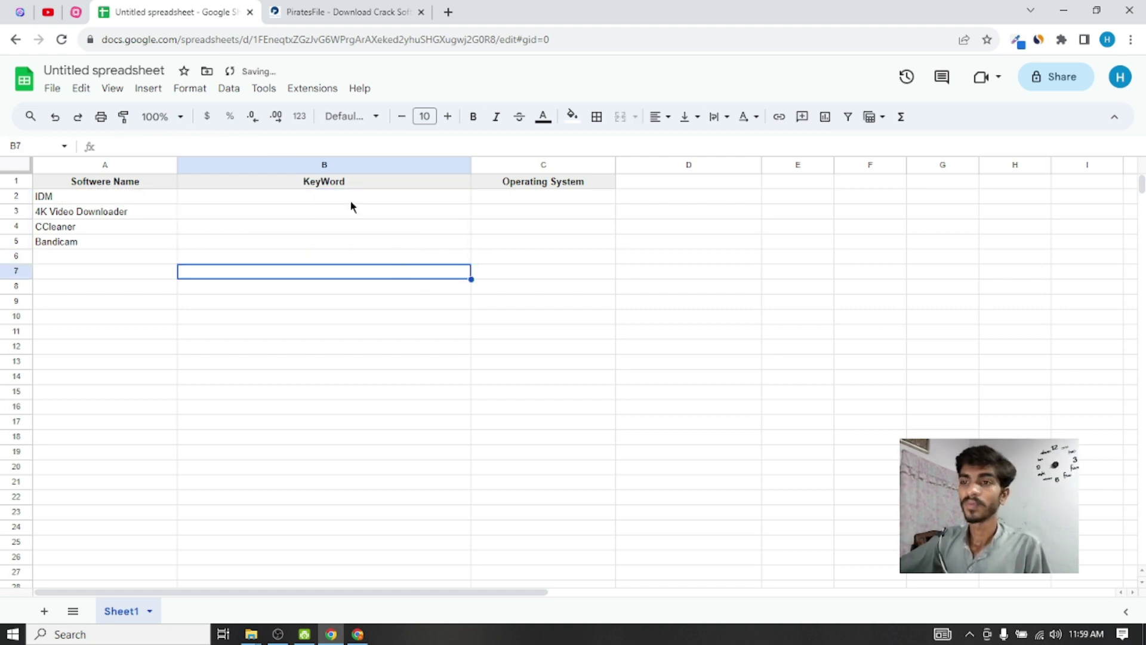
pyautogui.click(275, 198)
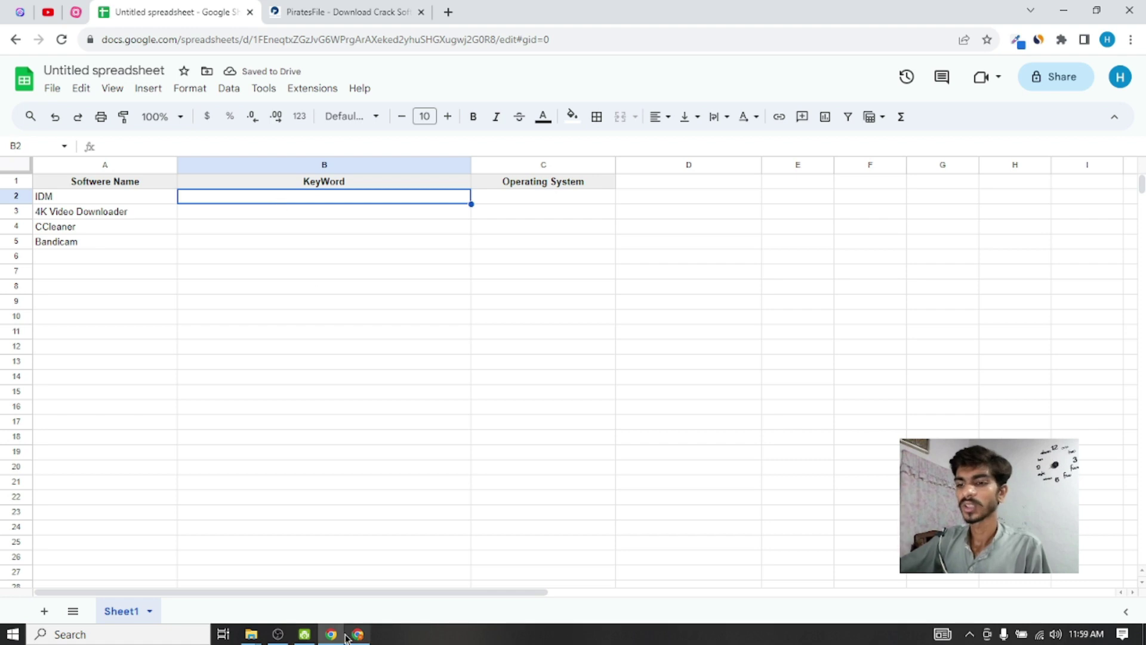
# Examine the competition and the low and high top of page bids for the keyword idm in Keyword Planner
pyautogui.click(359, 567)
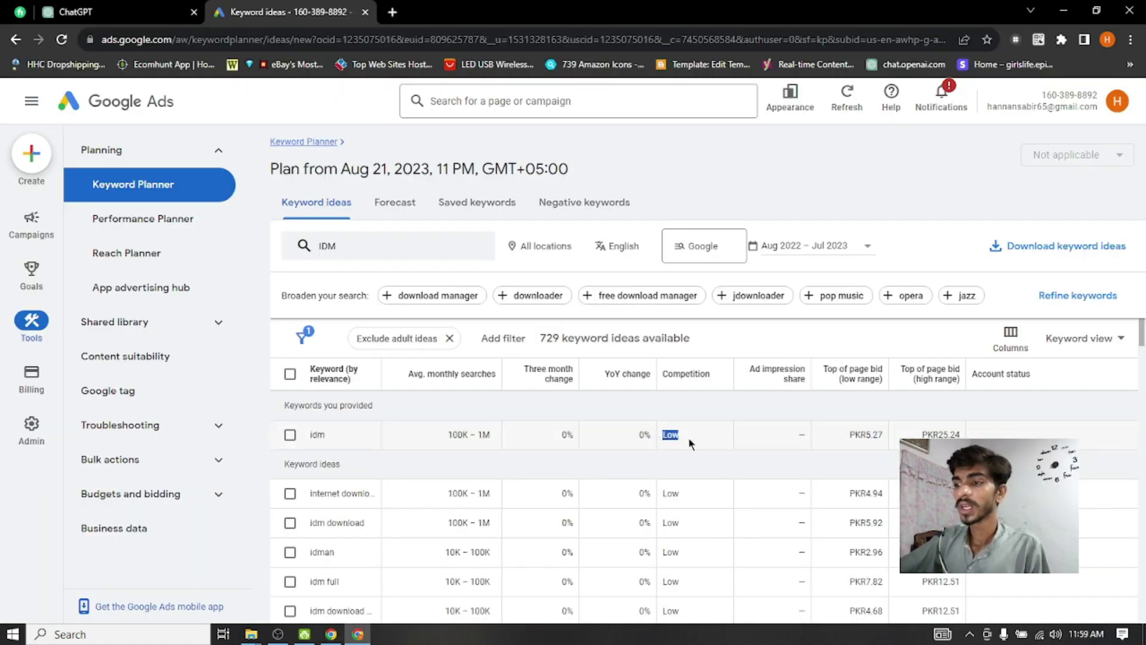
pyautogui.doubleClick(847, 435)
pyautogui.click(849, 418)
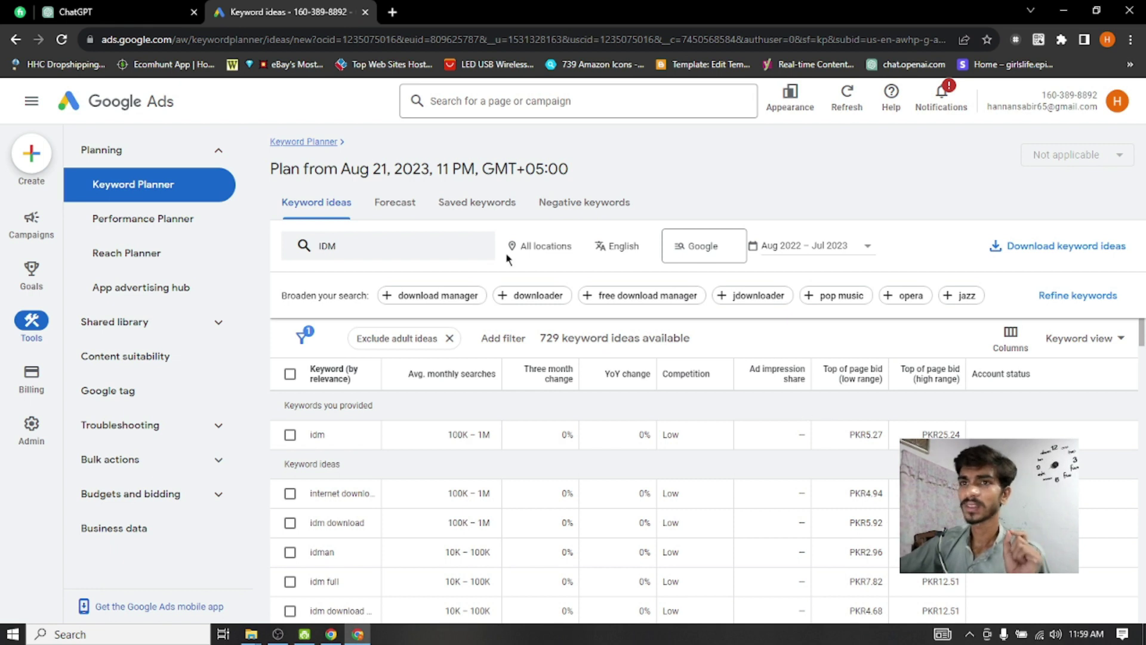
pyautogui.click(861, 438)
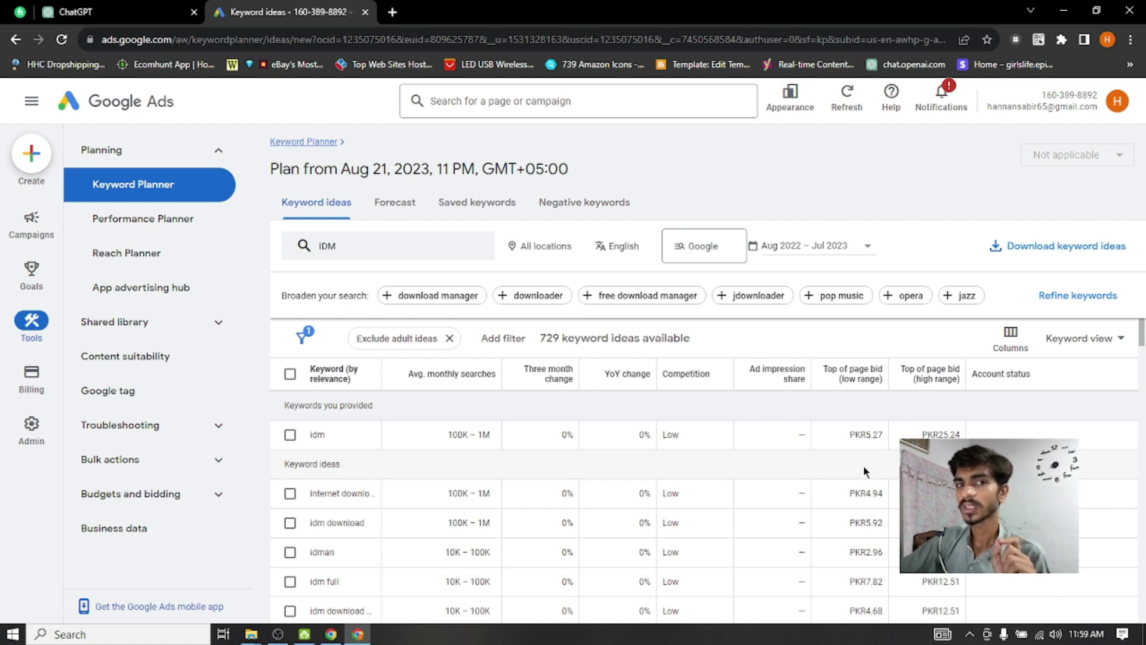
pyautogui.moveTo(847, 434); pyautogui.dragTo(884, 435)
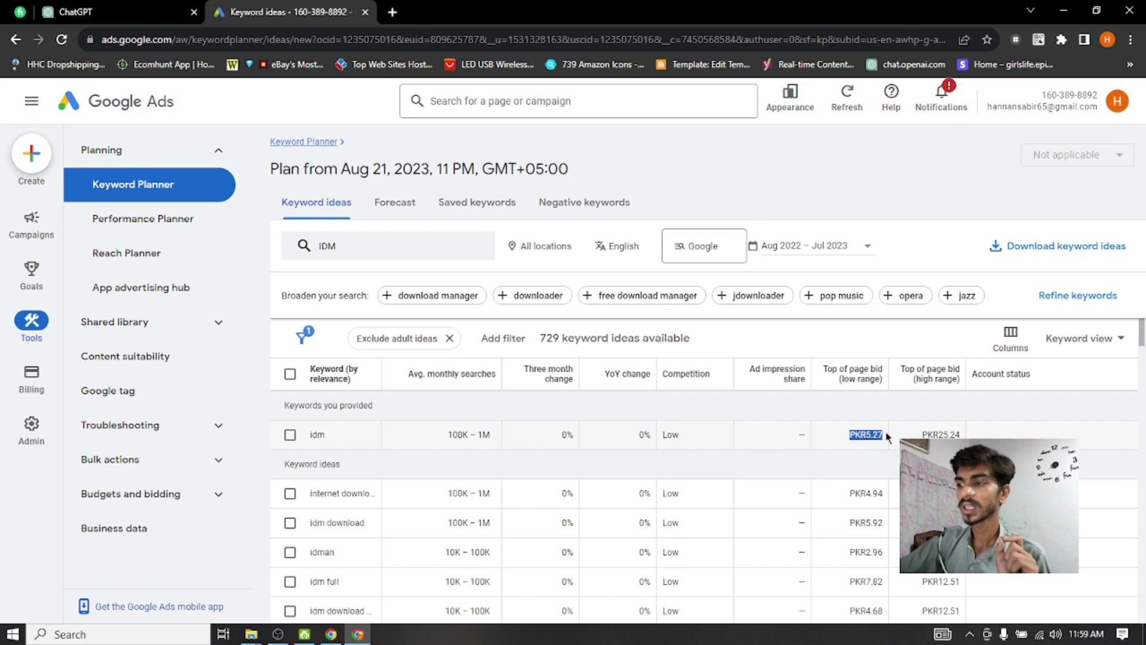
pyautogui.moveTo(317, 436)
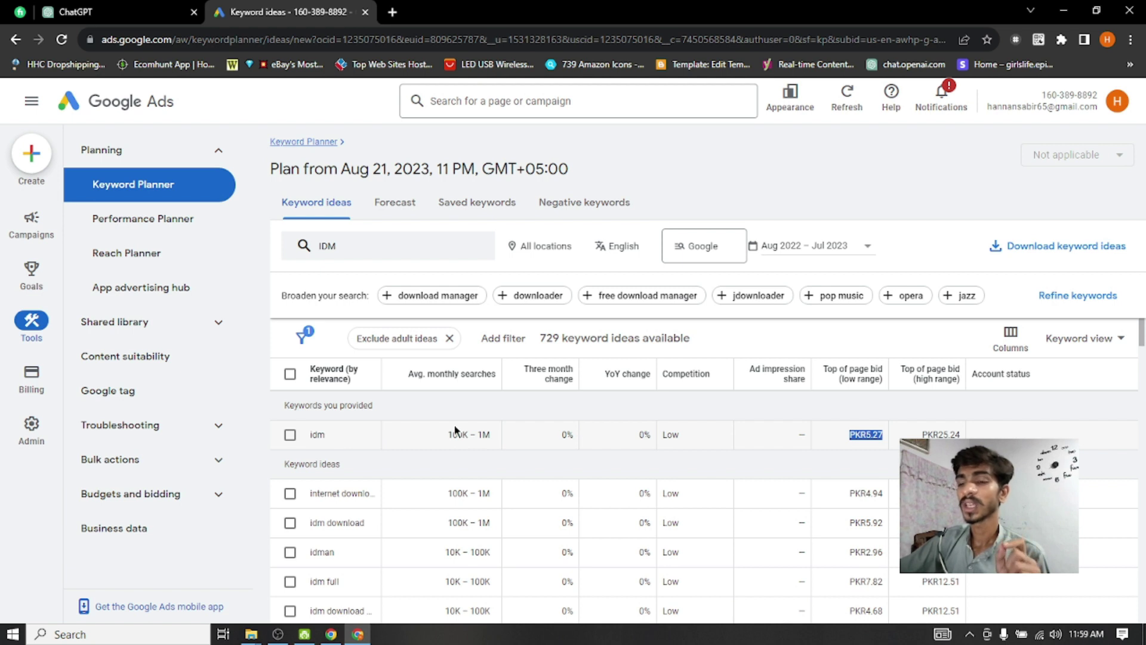
pyautogui.click(862, 445)
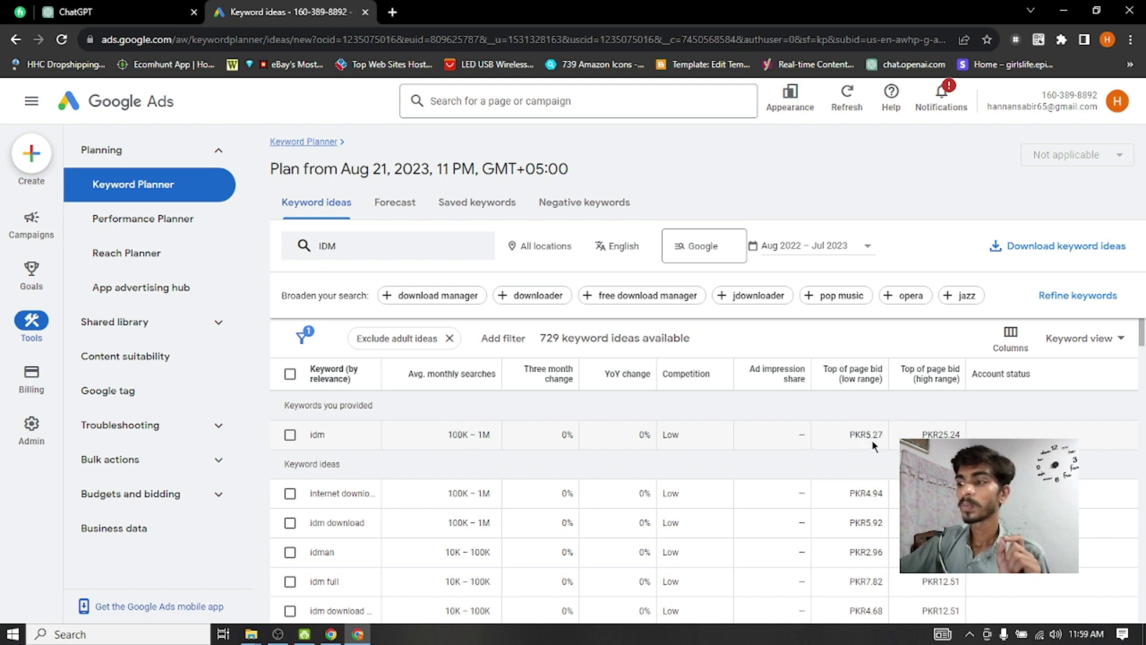
pyautogui.doubleClick(935, 435)
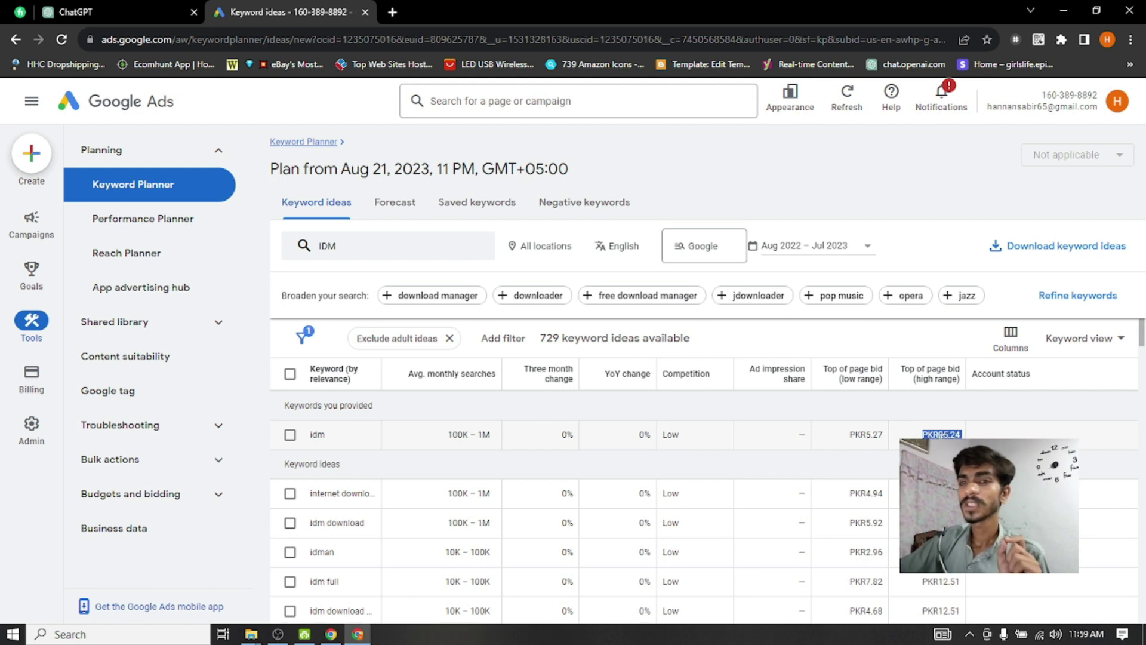
pyautogui.click(843, 470)
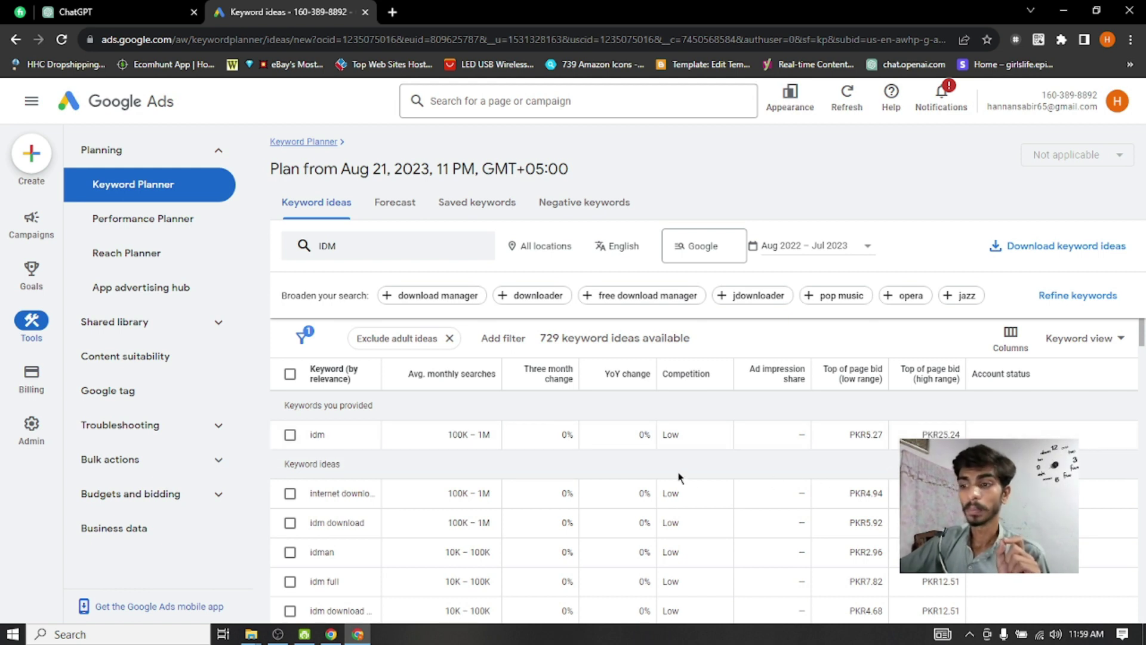
# Check the first suggested keyword idea, the one starting with "internet", and its low-range top of page bid
pyautogui.doubleClick(325, 493)
pyautogui.click(361, 495)
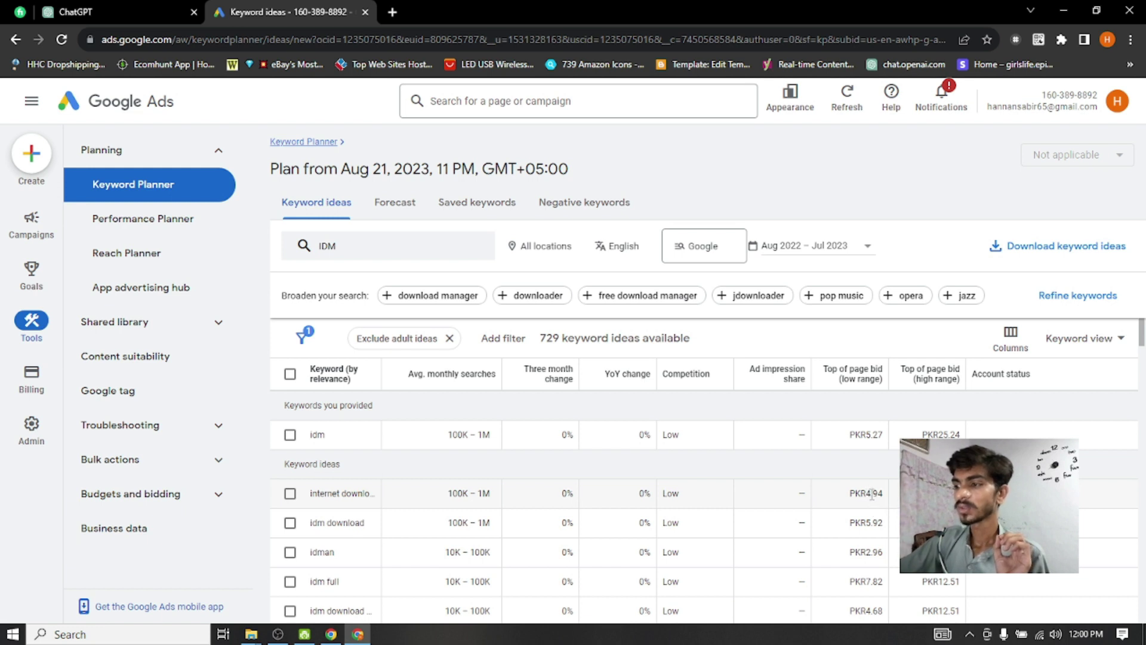
pyautogui.moveTo(867, 493); pyautogui.dragTo(884, 493)
pyautogui.click(892, 509)
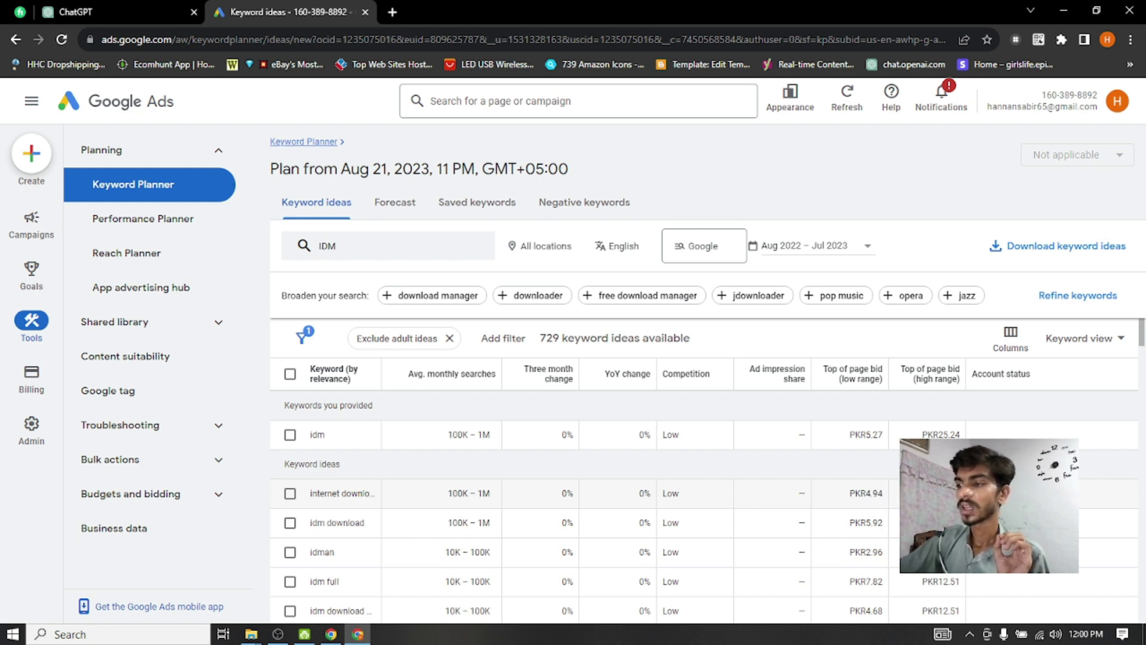
# Check the first suggested keyword idea's high-range top of page bid and look through the other idm keyword ideas
pyautogui.scroll(-1, 892, 510)
pyautogui.moveTo(942, 422); pyautogui.dragTo(962, 422)
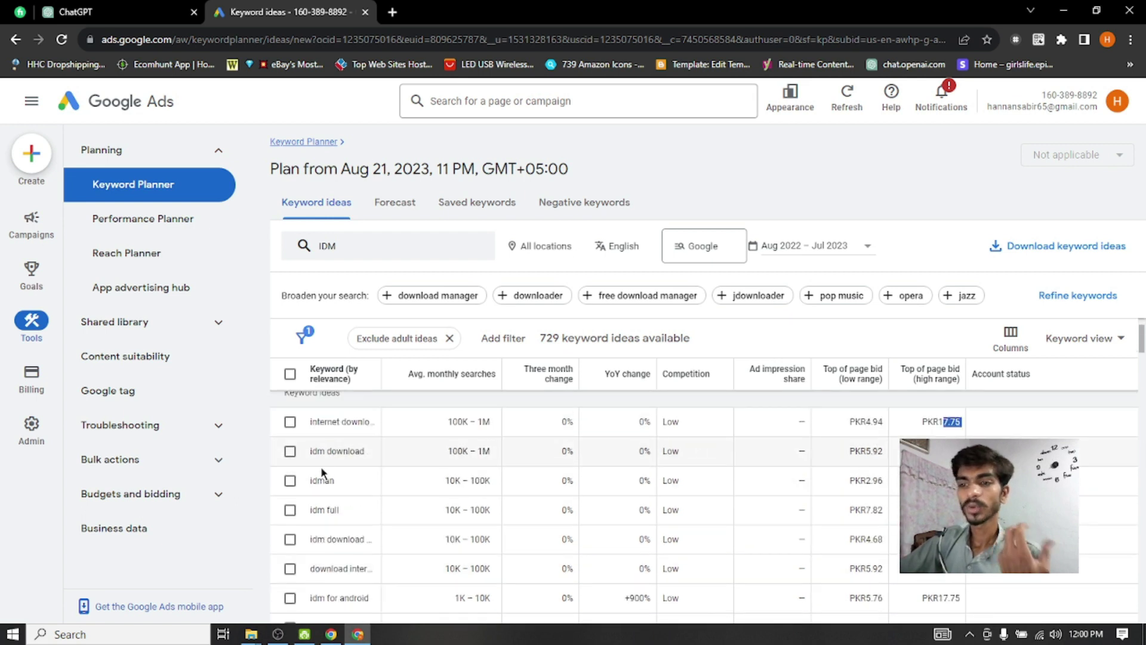
pyautogui.scroll(-3, 661, 491)
pyautogui.scroll(4, 661, 491)
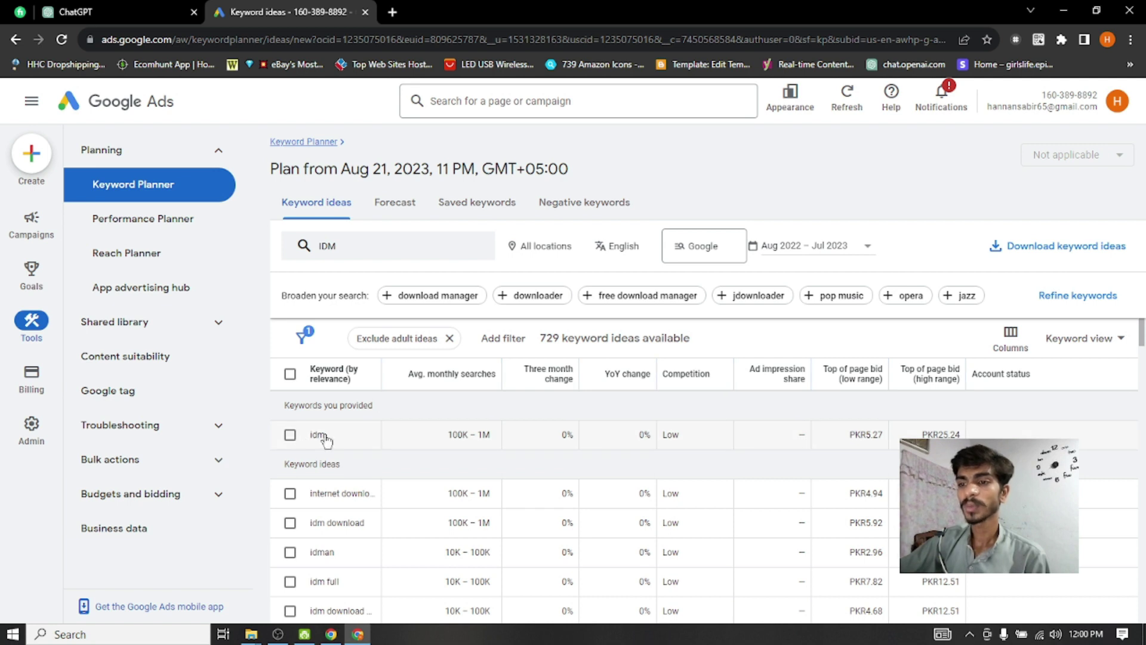
# Copy the keyword idea "idm download" from Keyword Planner into cell B2 of the spreadsheet as the IDM keyword
pyautogui.moveTo(311, 524); pyautogui.dragTo(366, 525)
pyautogui.hotkey('ctrl', 'c')
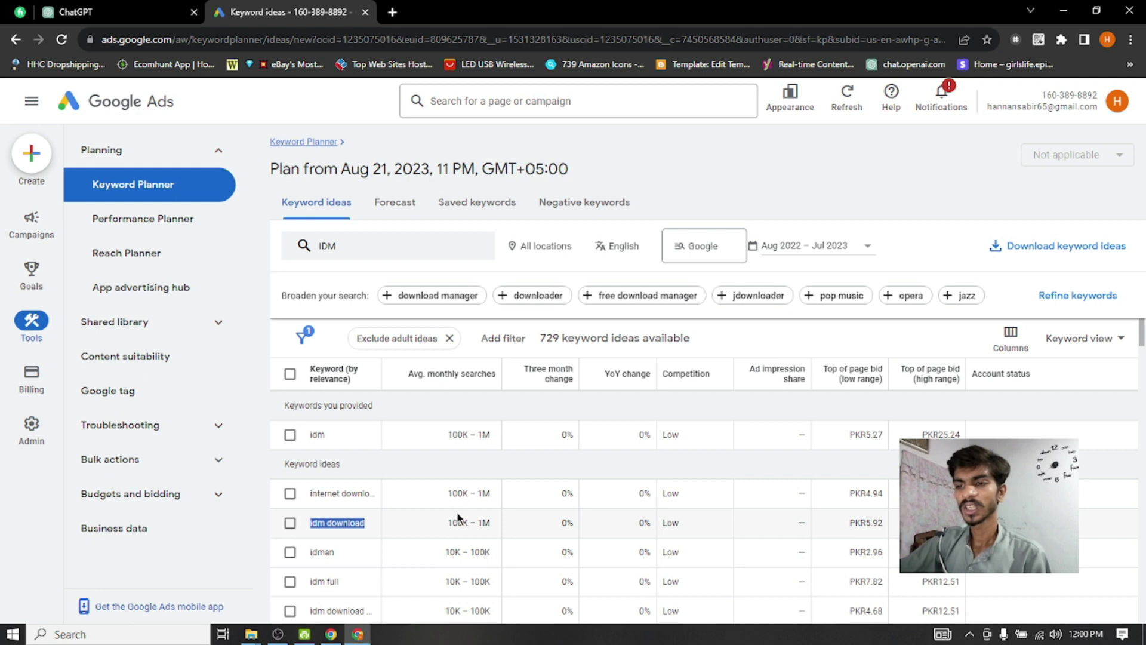
pyautogui.hotkey('alt', 'Tab')
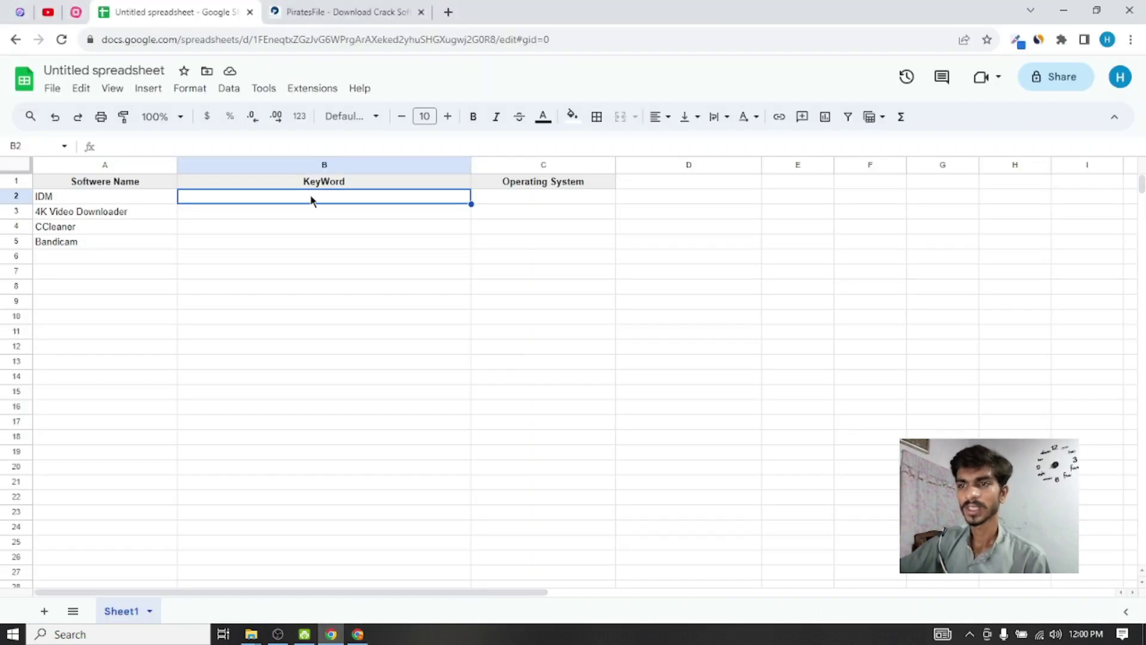
pyautogui.hotkey('ctrl', 'v')
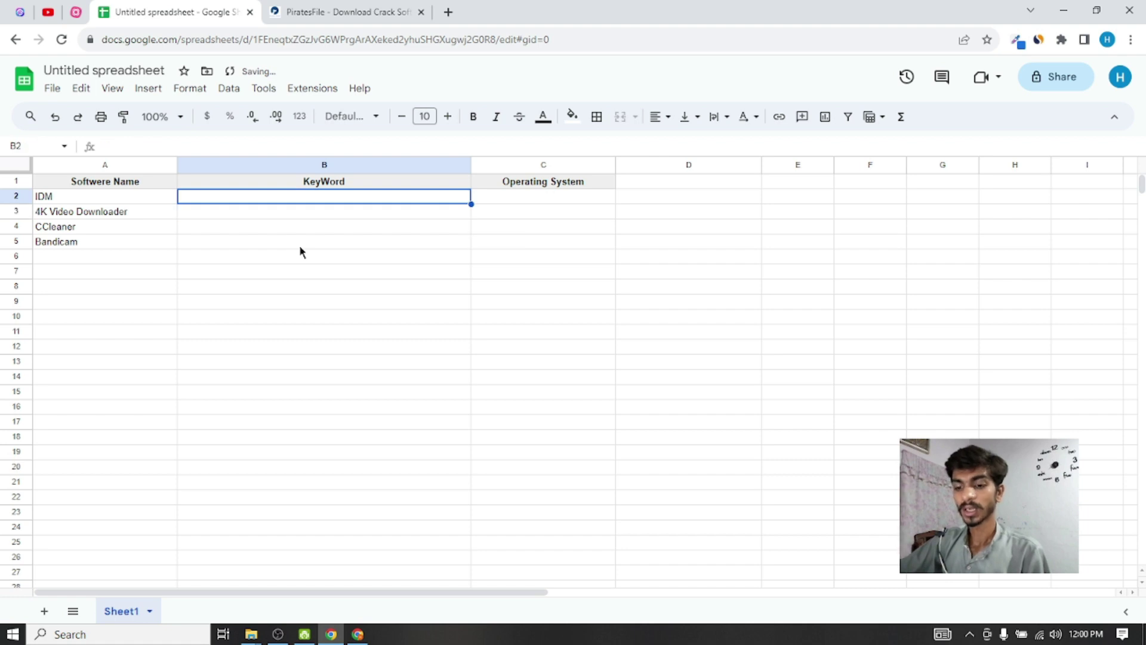
pyautogui.hotkey('ctrl', 'v')
pyautogui.click(294, 215)
pyautogui.click(298, 199)
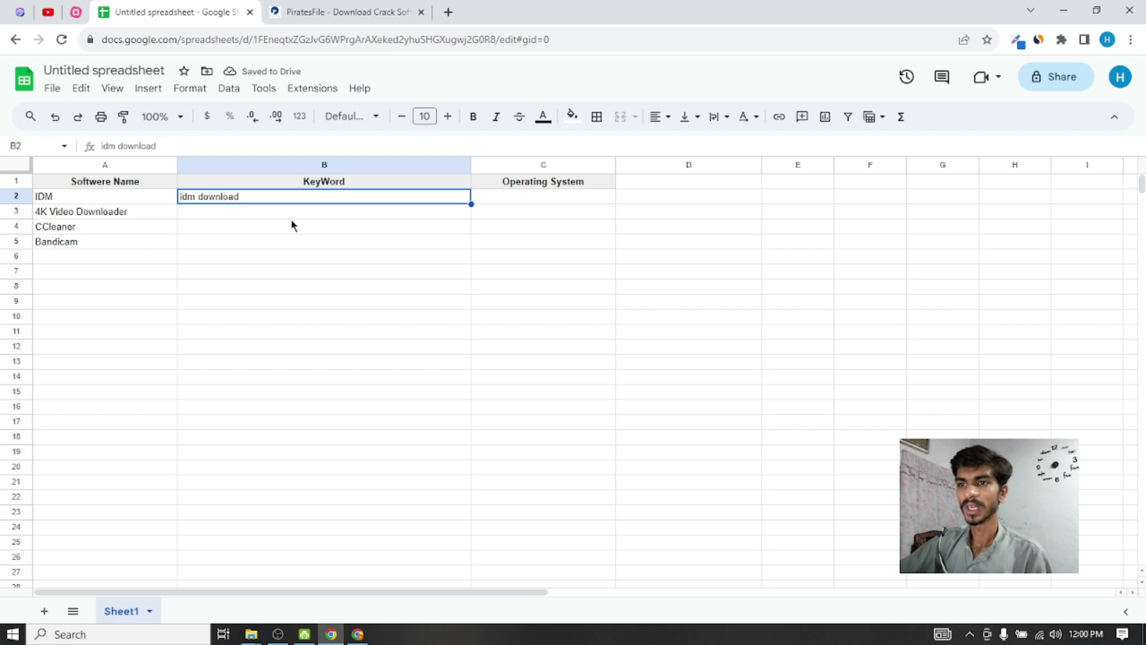
# Copy the software name 4K Video Downloader from cell A3 and get keyword ideas for it in Keyword Planner
pyautogui.click(292, 215)
pyautogui.click(54, 218)
pyautogui.hotkey('ctrl', 'c')
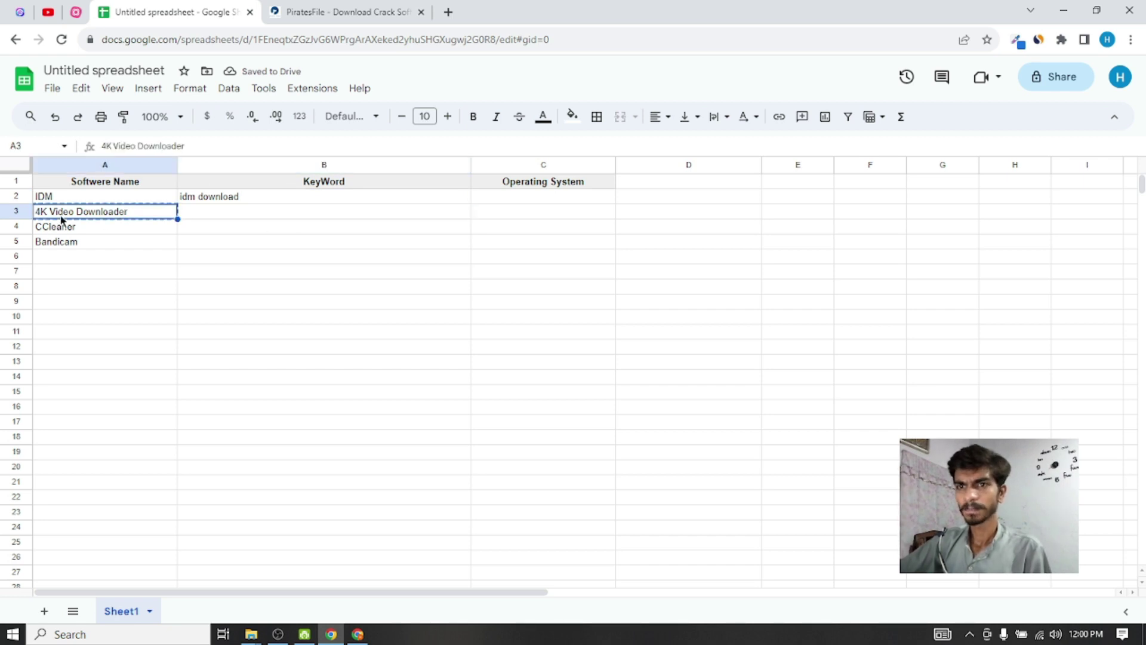
pyautogui.click(358, 634)
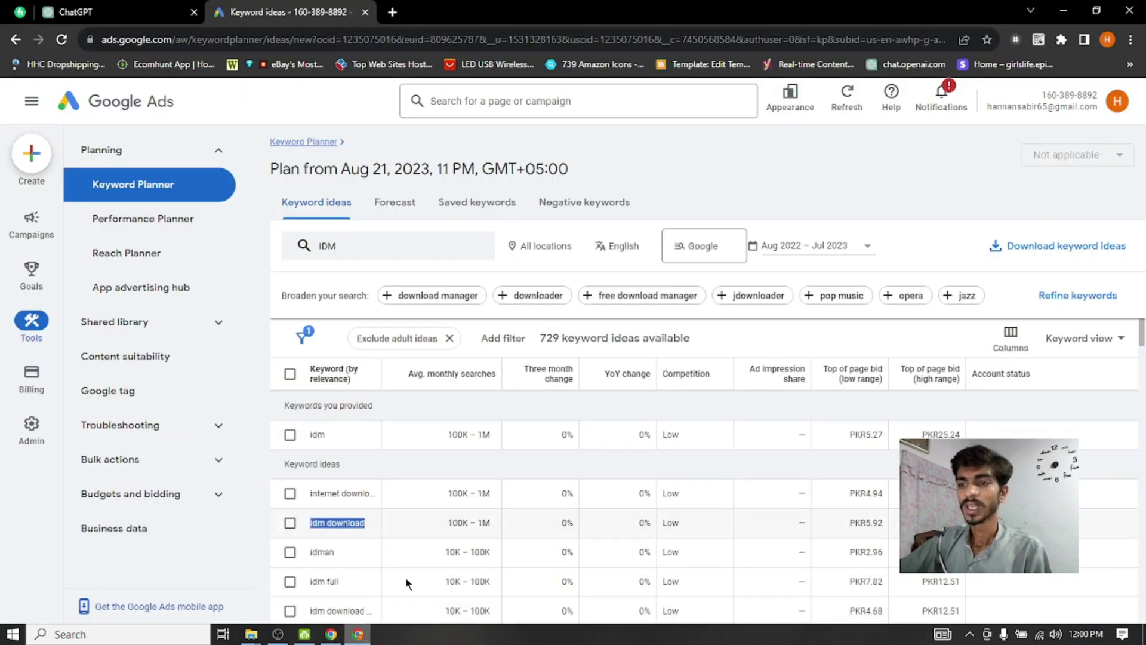
pyautogui.click(365, 253)
pyautogui.click(366, 317)
pyautogui.hotkey('ctrl', 'v')
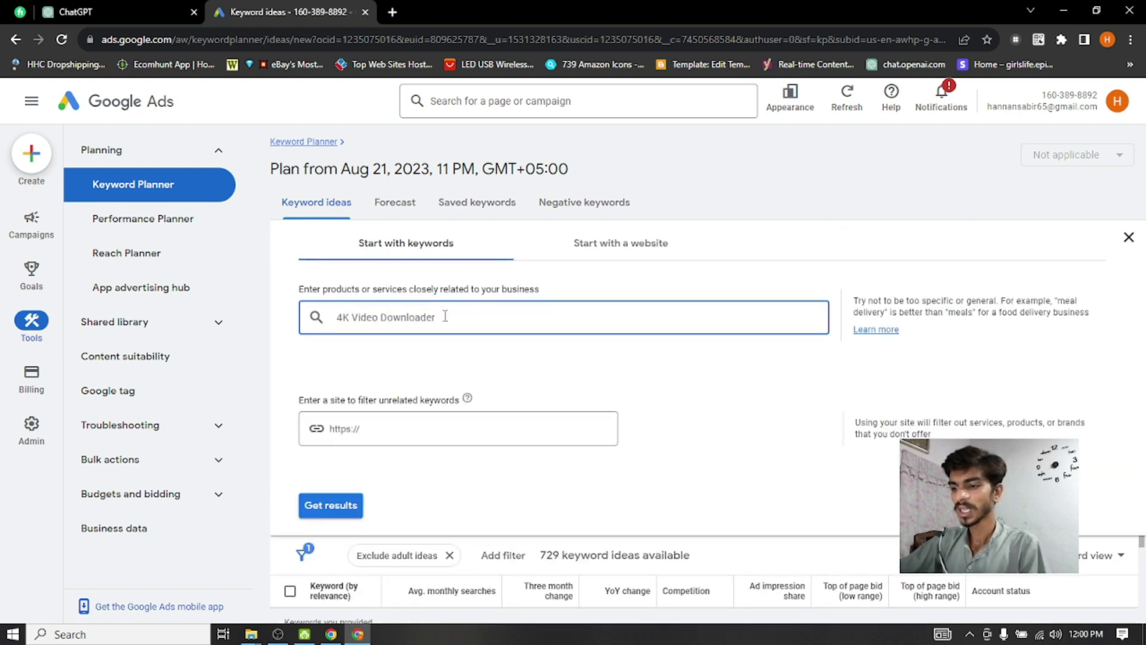
pyautogui.press('Return')
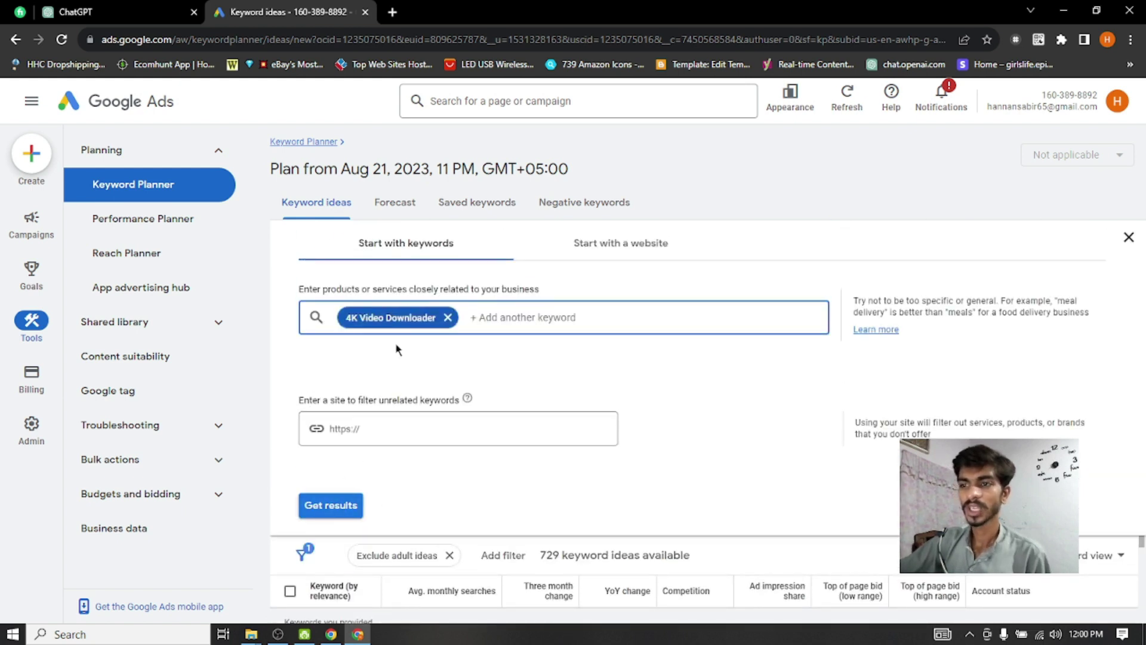
pyautogui.click(320, 507)
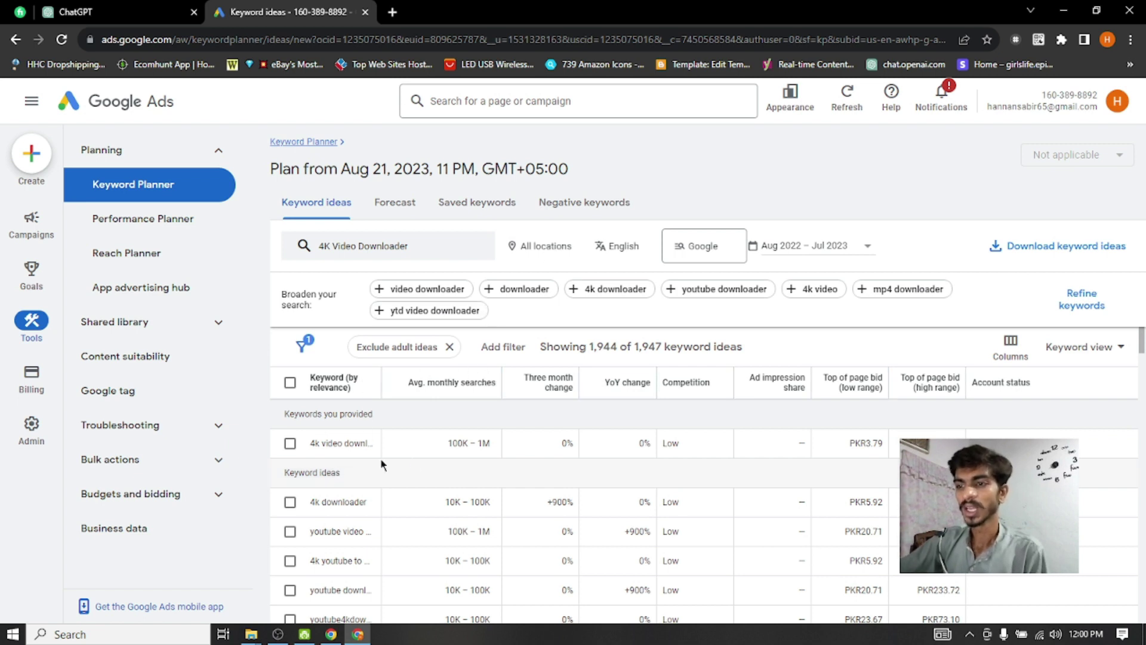
# Examine the average monthly searches, competition and low-range top of page bid for the 4K Video Downloader keyword
pyautogui.moveTo(448, 442); pyautogui.dragTo(491, 443)
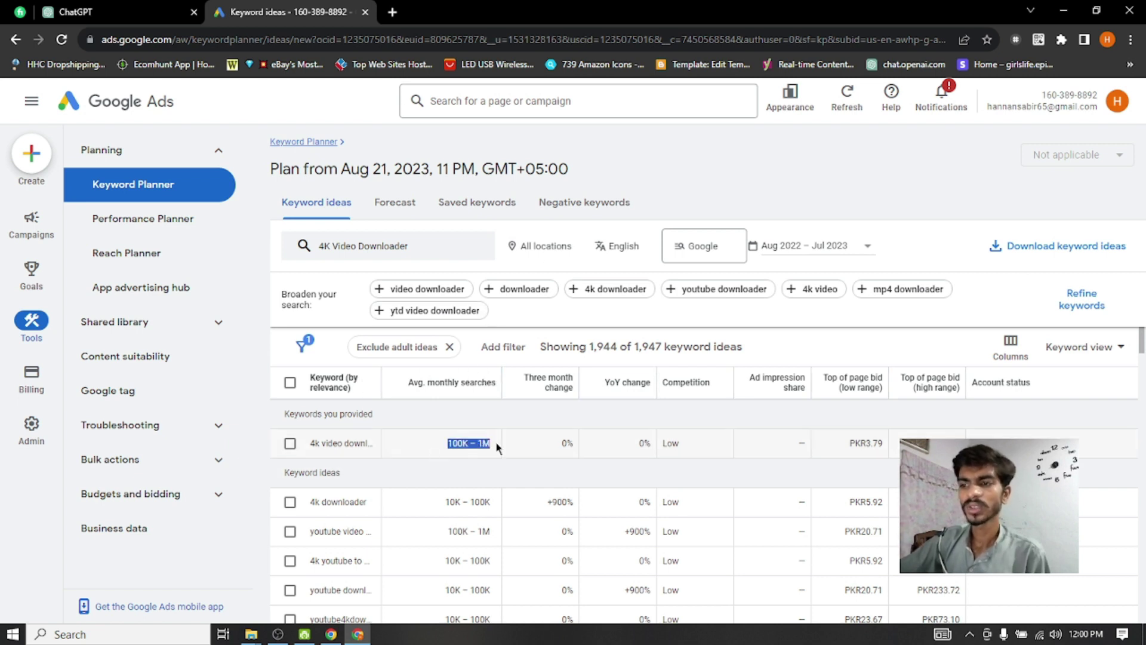
pyautogui.moveTo(661, 445); pyautogui.dragTo(685, 447)
pyautogui.moveTo(858, 443); pyautogui.dragTo(884, 443)
pyautogui.click(885, 443)
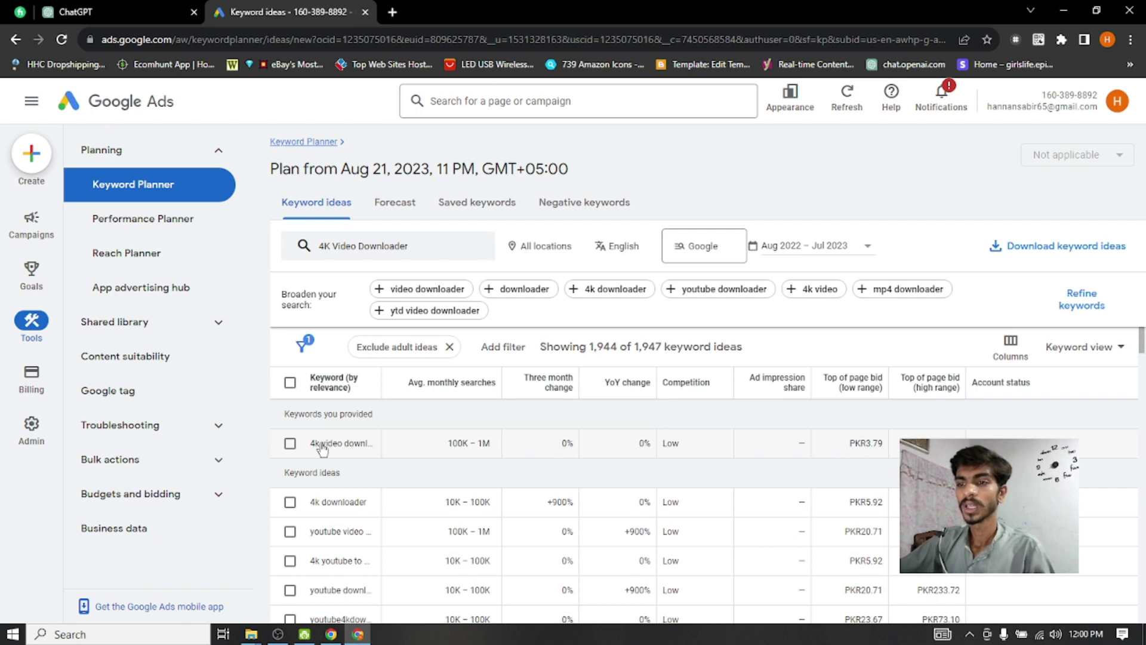
# Switch to the spreadsheet and enter 4K Video Downloader as the keyword in cell B3
pyautogui.click(331, 635)
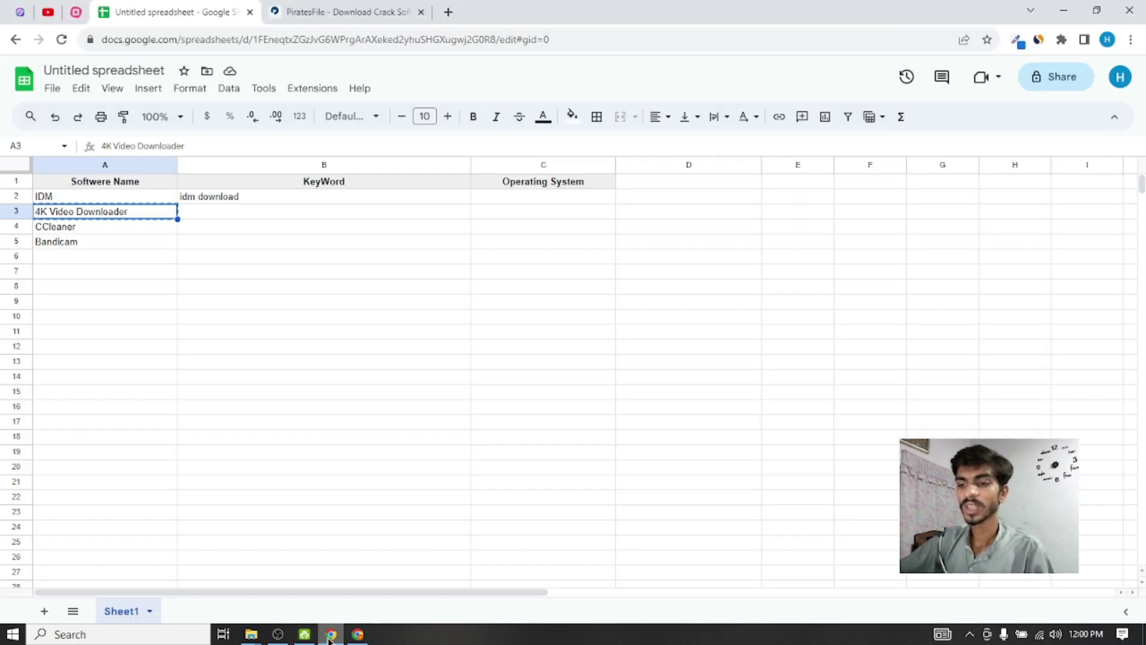
pyautogui.click(257, 215)
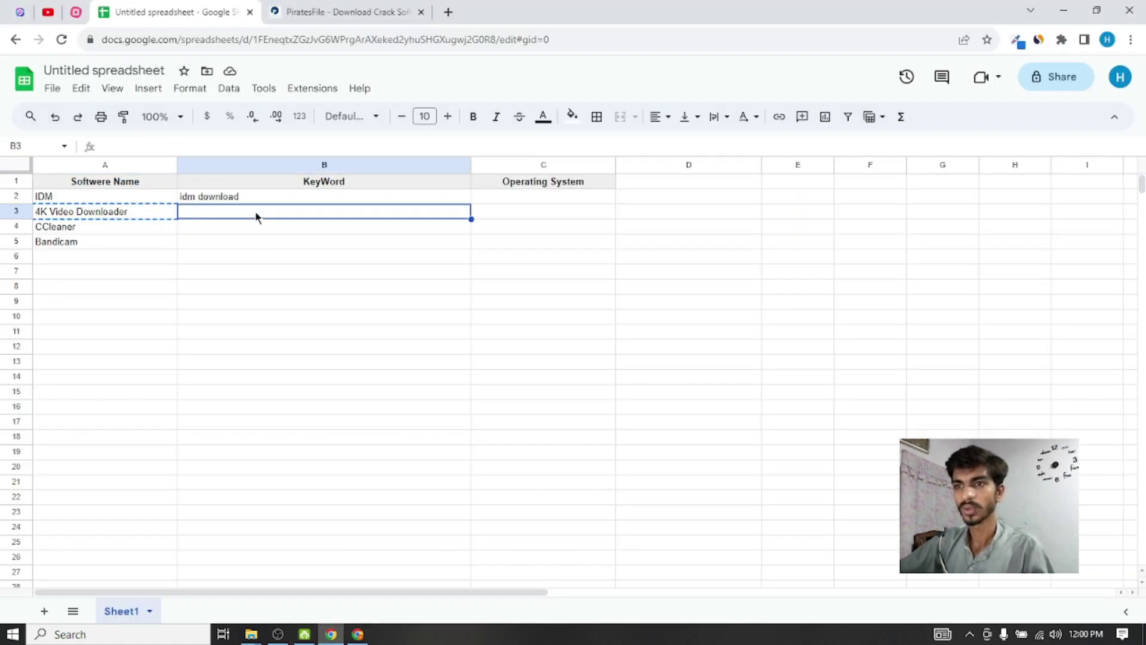
pyautogui.write('4K Video Downloader')
# Copy the software name CCleaner from cell A4 and get keyword ideas for it in Keyword Planner
pyautogui.click(217, 230)
pyautogui.click(87, 230)
pyautogui.hotkey('ctrl', 'c')
pyautogui.click(358, 634)
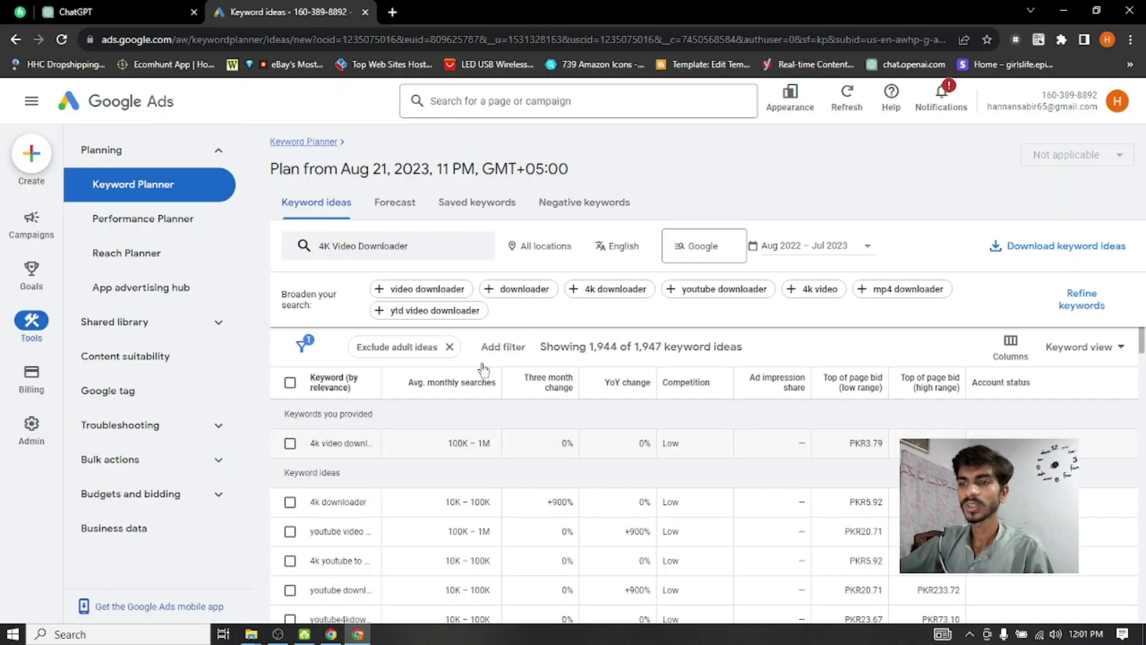
pyautogui.click(399, 250)
pyautogui.click(403, 316)
pyautogui.hotkey('ctrl', 'v')
pyautogui.hotkey('ctrl', 'a')
pyautogui.hotkey('ctrl', 'v')
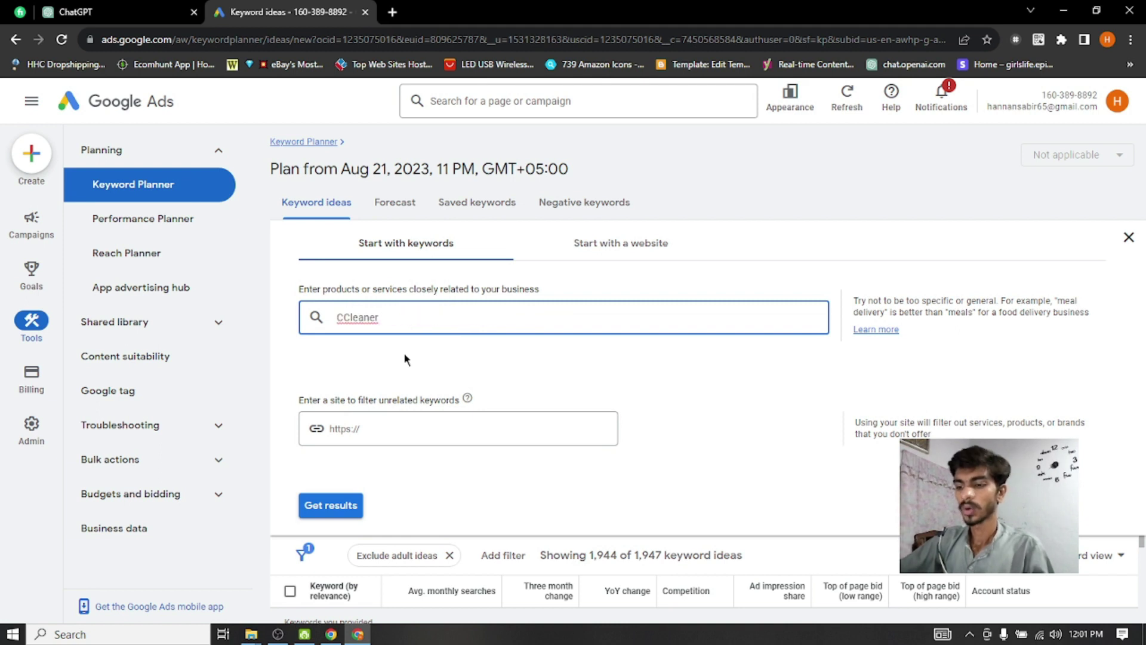
pyautogui.press('Return')
pyautogui.click(352, 504)
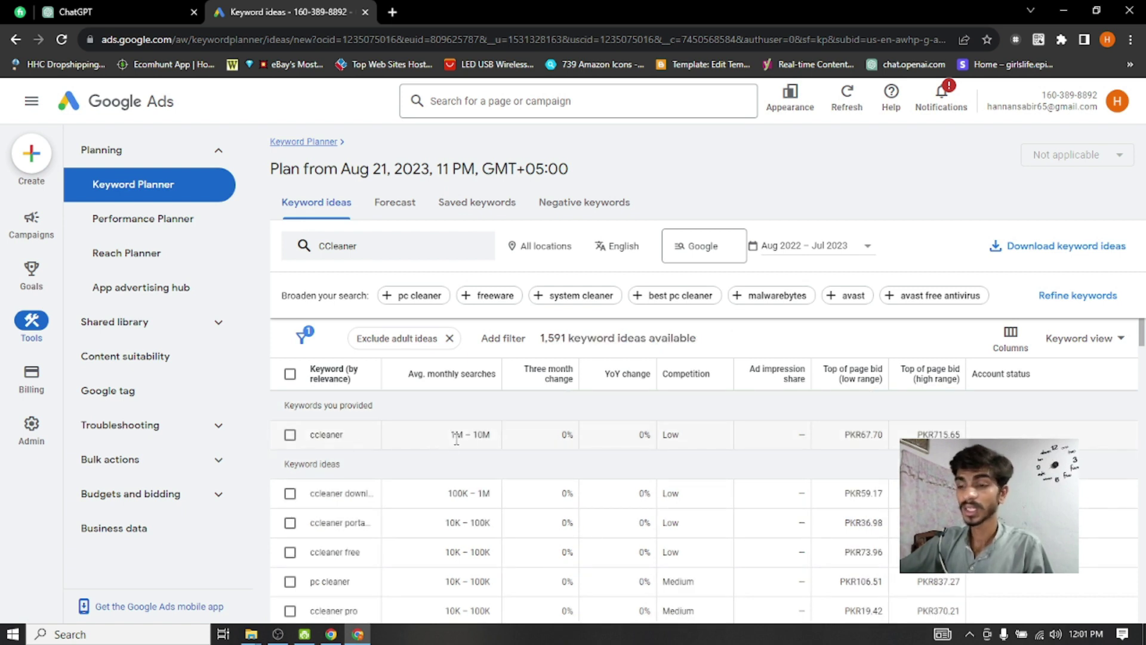
# Examine the competition level and the low and high top of page bids for the keyword ccleaner
pyautogui.doubleClick(667, 434)
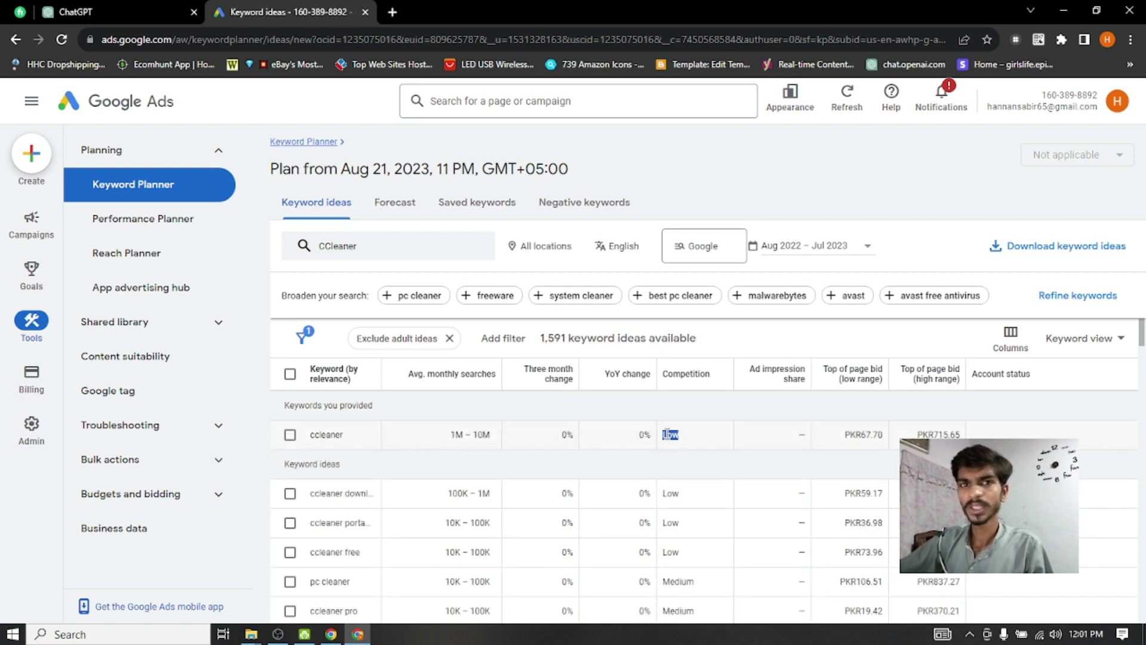
pyautogui.click(693, 441)
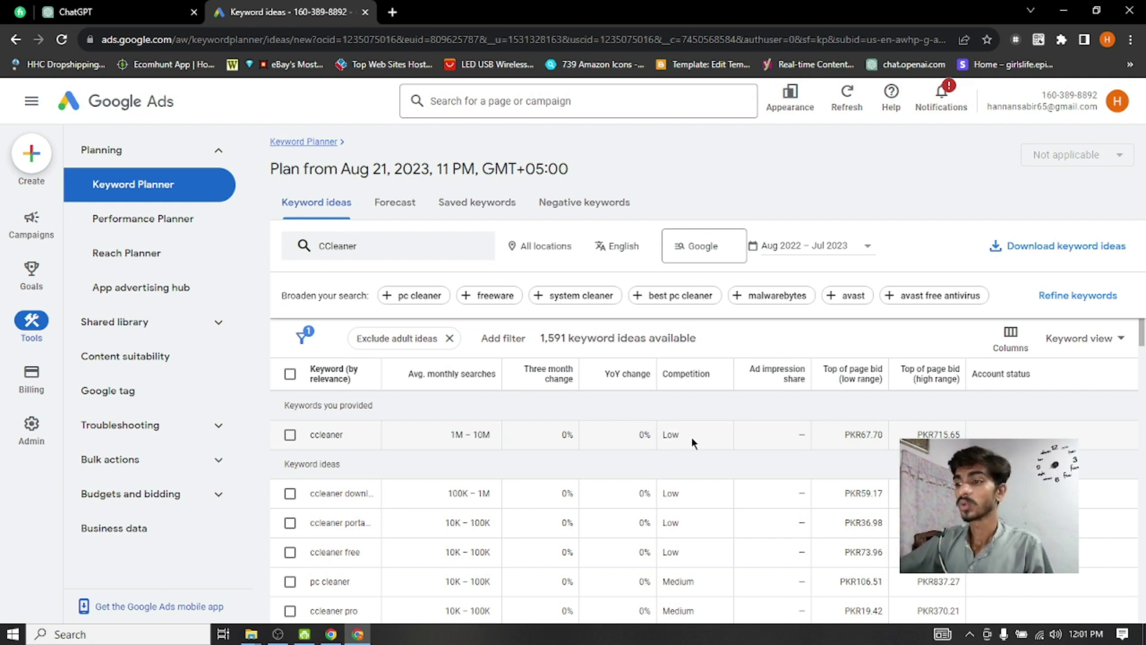
pyautogui.moveTo(861, 434); pyautogui.dragTo(959, 434)
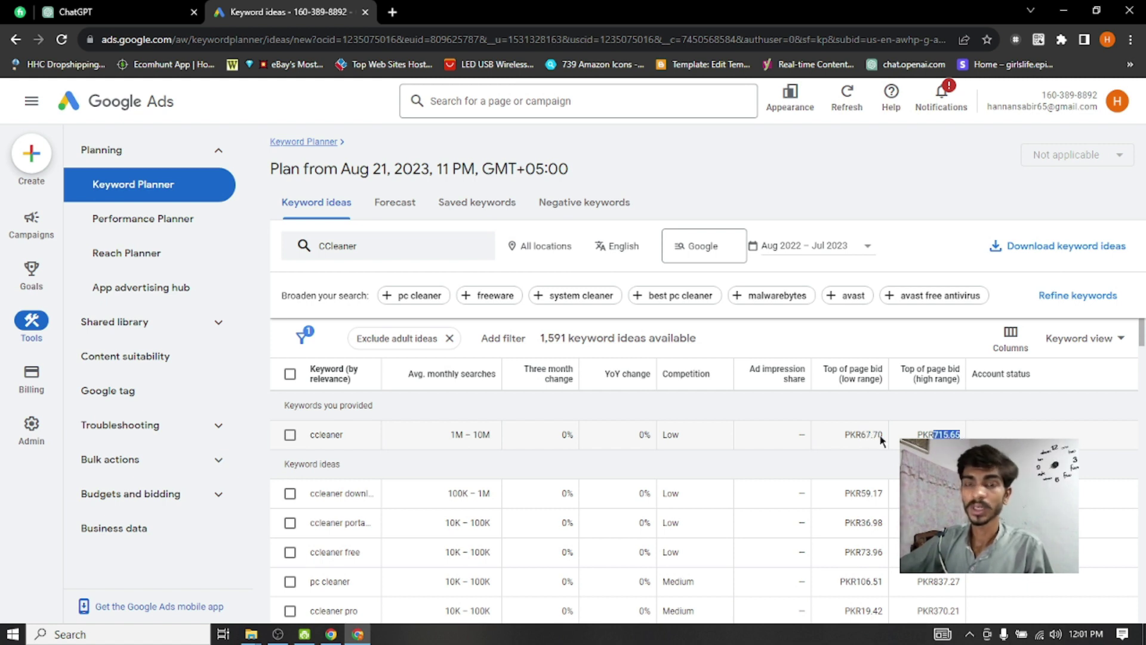
# Switch to the spreadsheet and enter CCleaner as the keyword in cell B4
pyautogui.hotkey('alt', 'Tab')
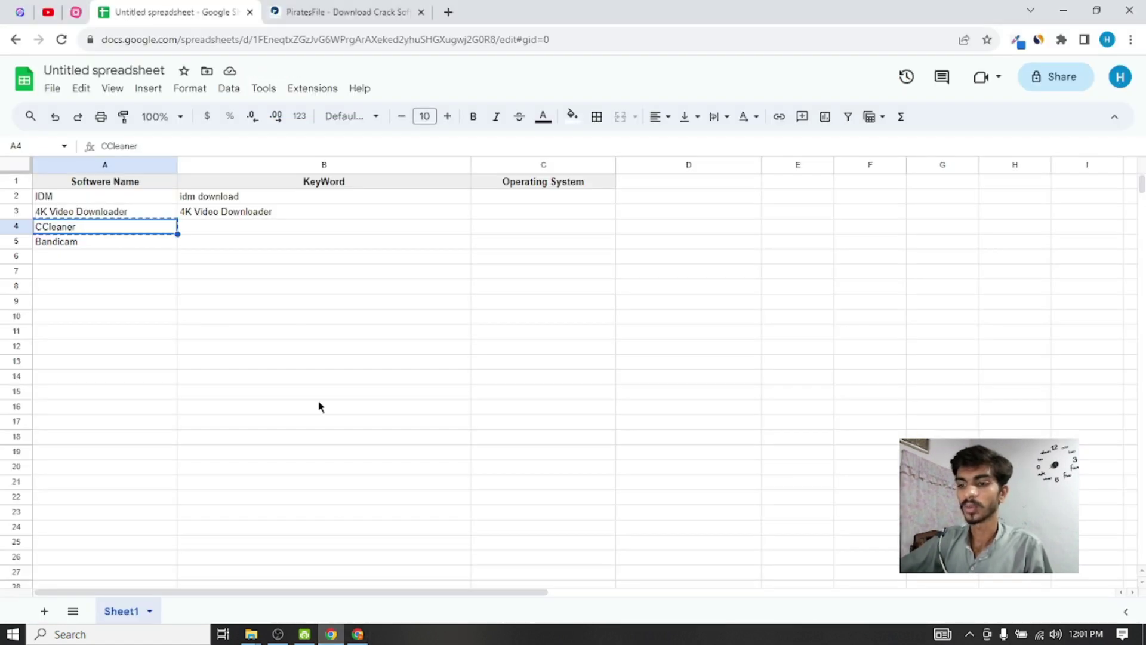
pyautogui.click(271, 228)
pyautogui.hotkey('ctrl', 'v')
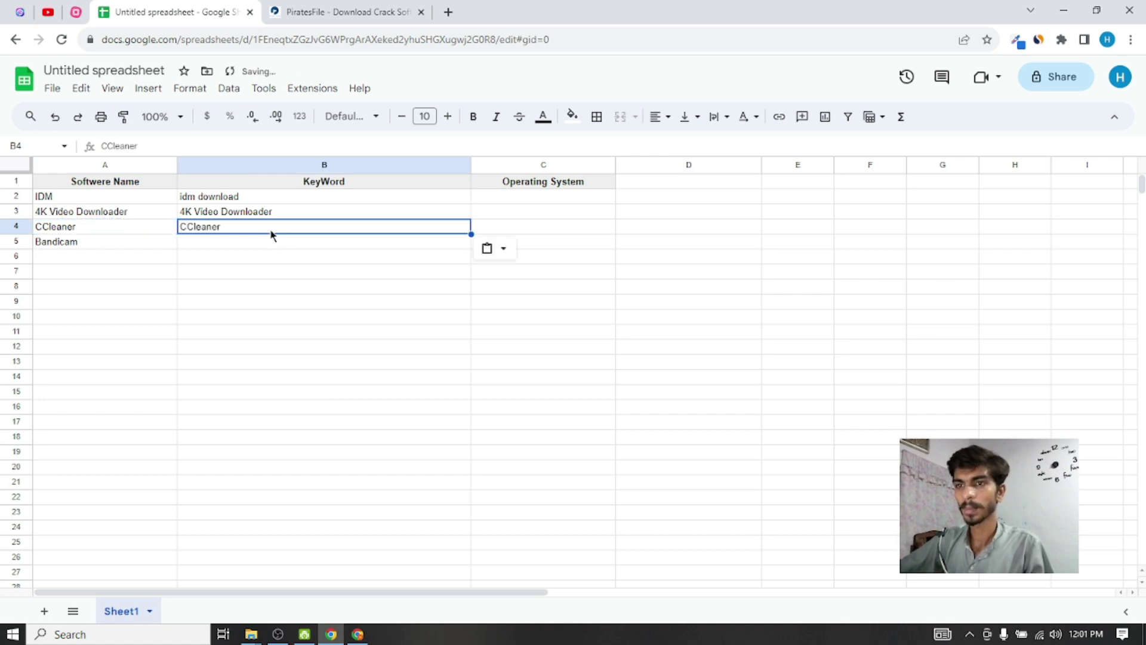
# Copy the software name Bandicam from cell A5 and get keyword ideas for it in Keyword Planner
pyautogui.click(235, 244)
pyautogui.click(95, 234)
pyautogui.click(95, 241)
pyautogui.hotkey('ctrl', 'c')
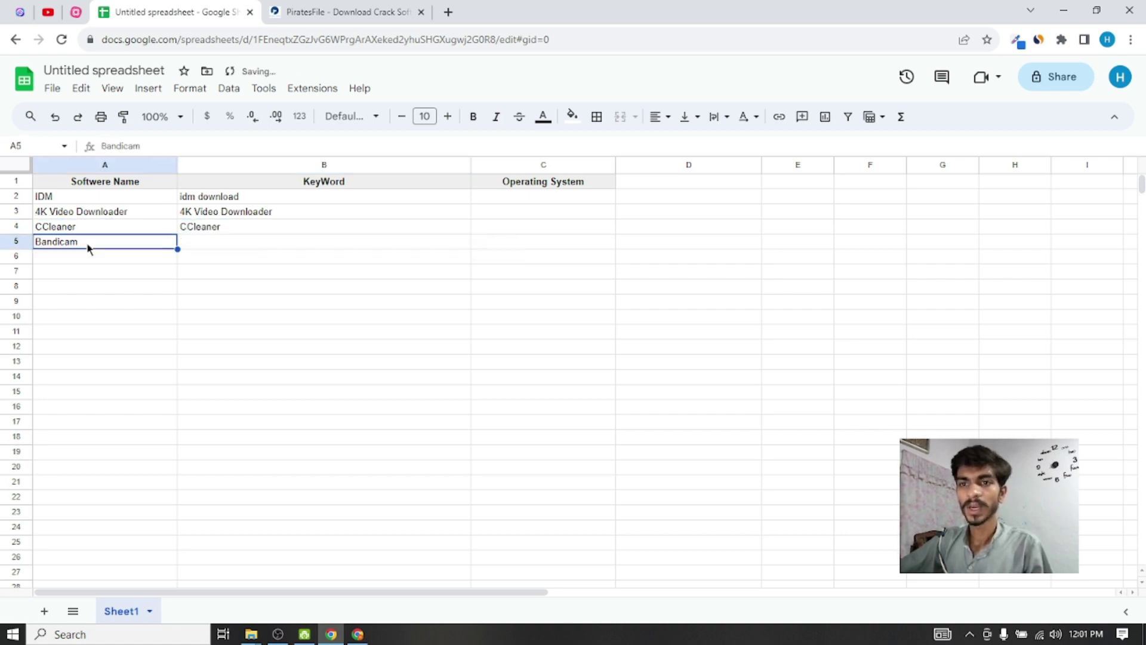
pyautogui.click(347, 636)
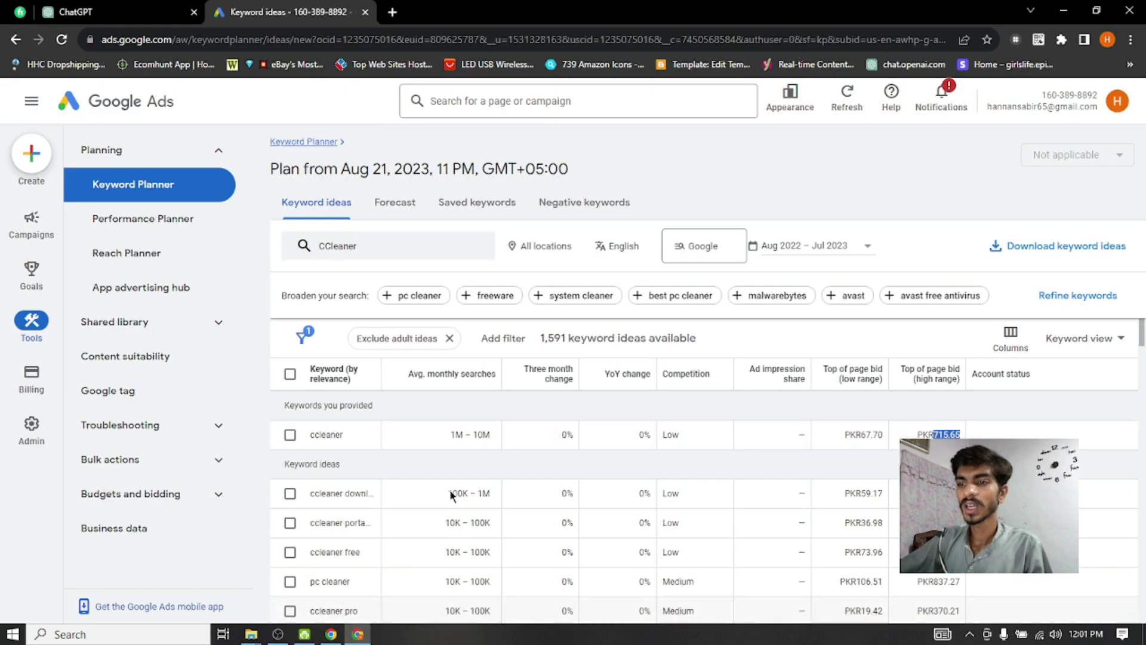
pyautogui.click(352, 255)
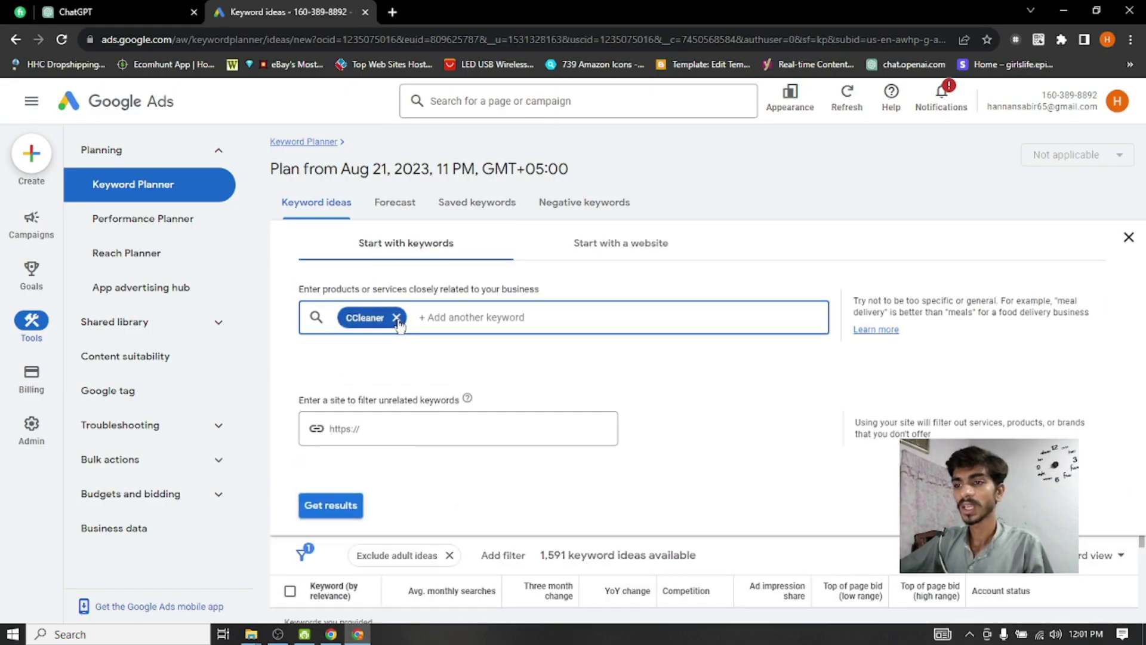
pyautogui.click(397, 318)
pyautogui.hotkey('ctrl', 'v')
pyautogui.press('Return')
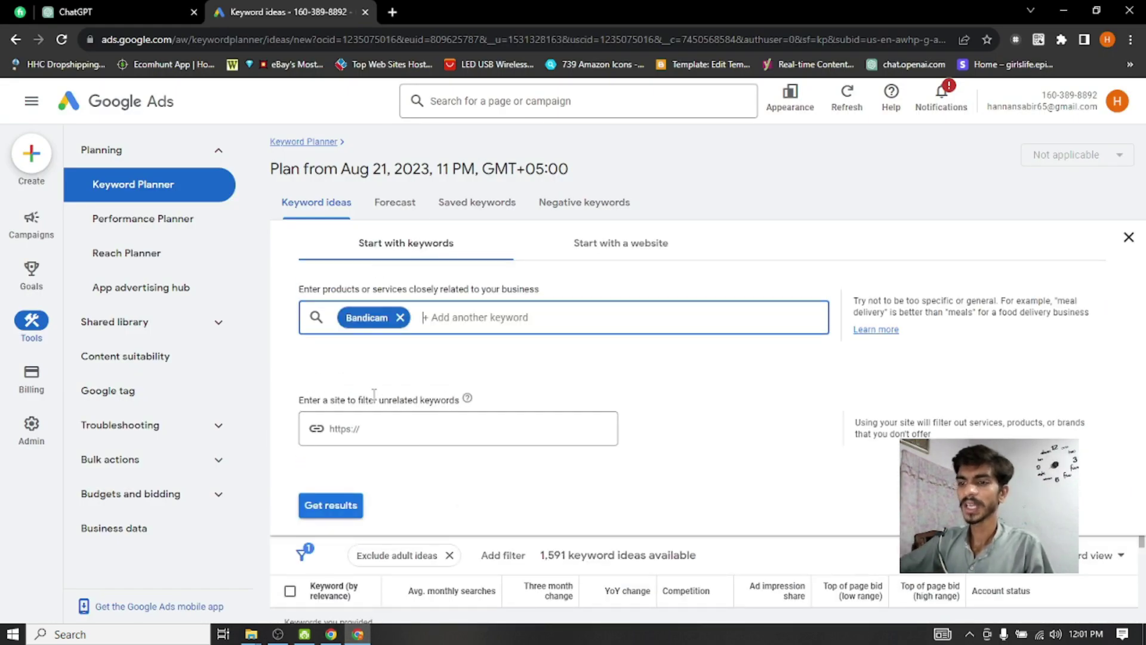
pyautogui.click(330, 505)
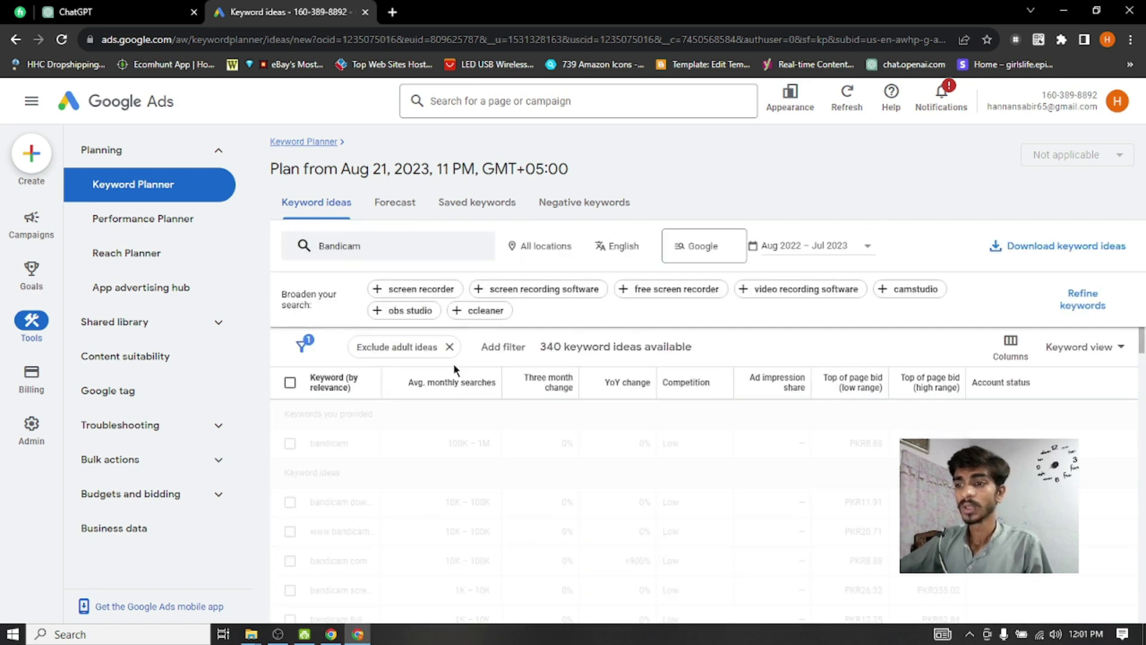
# Examine the average monthly searches, competition and low-range top of page bid for the keyword bandicam
pyautogui.moveTo(447, 443); pyautogui.dragTo(487, 443)
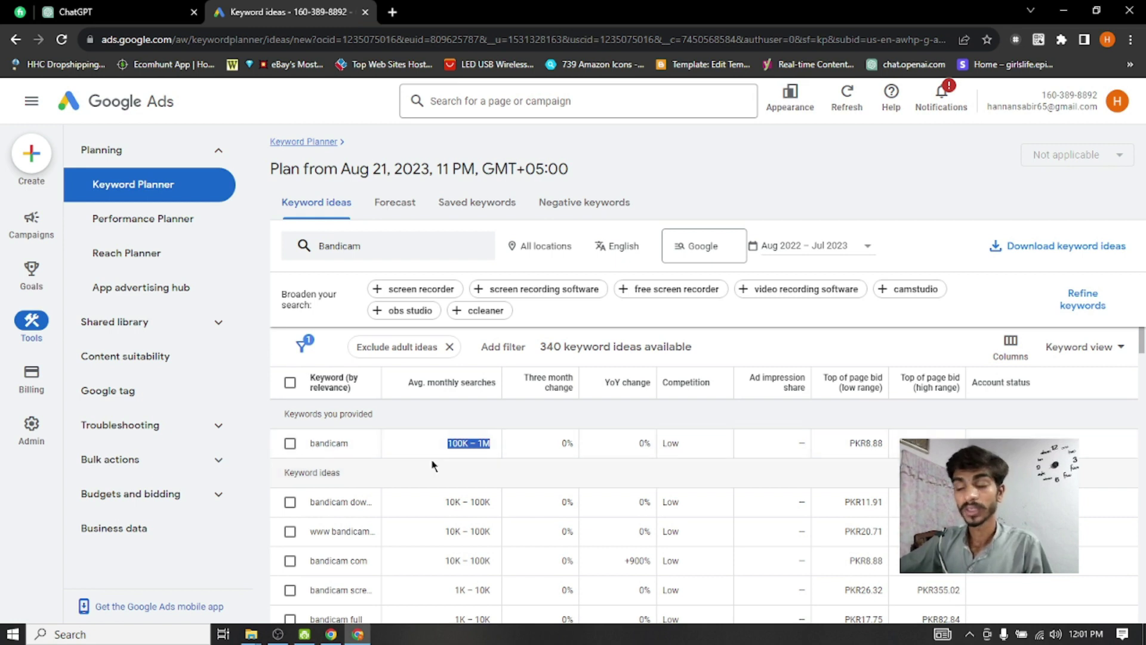
pyautogui.moveTo(664, 445); pyautogui.dragTo(710, 446)
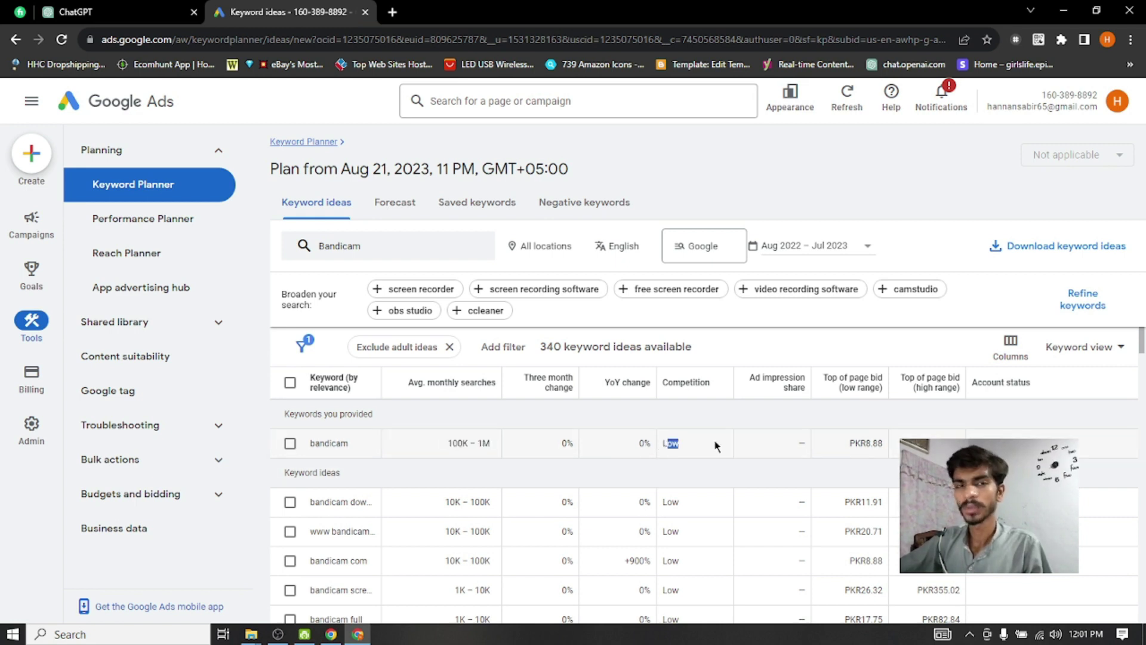
pyautogui.doubleClick(866, 443)
pyautogui.click(908, 449)
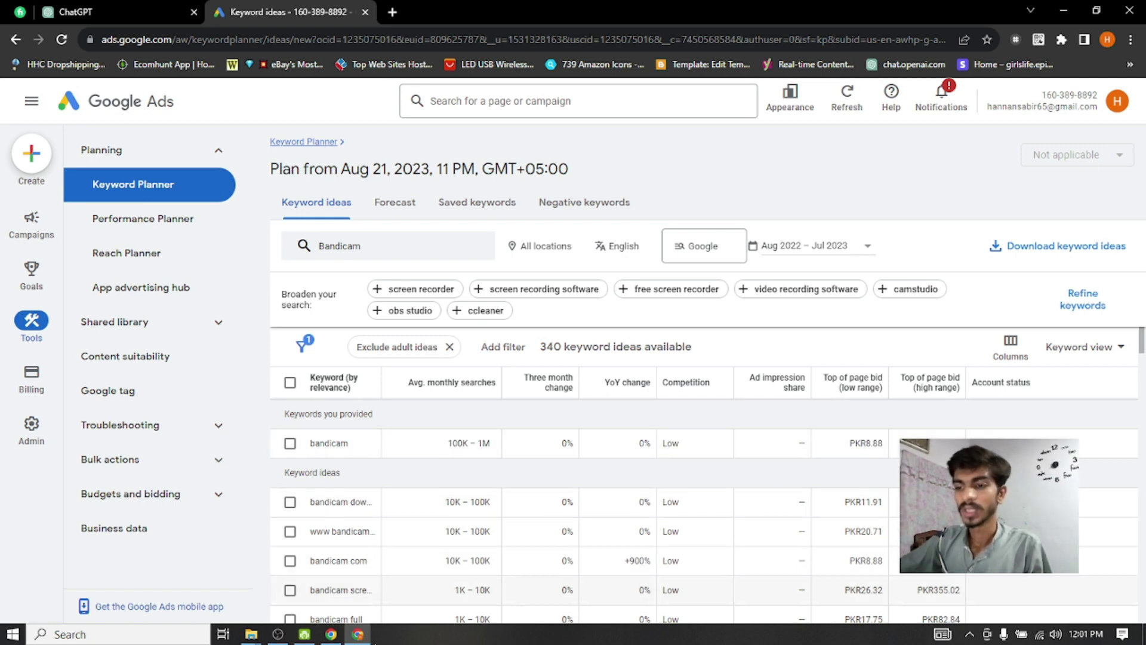
# Switch to the spreadsheet and enter Bandicam as the keyword in cell B5
pyautogui.click(331, 634)
pyautogui.click(293, 251)
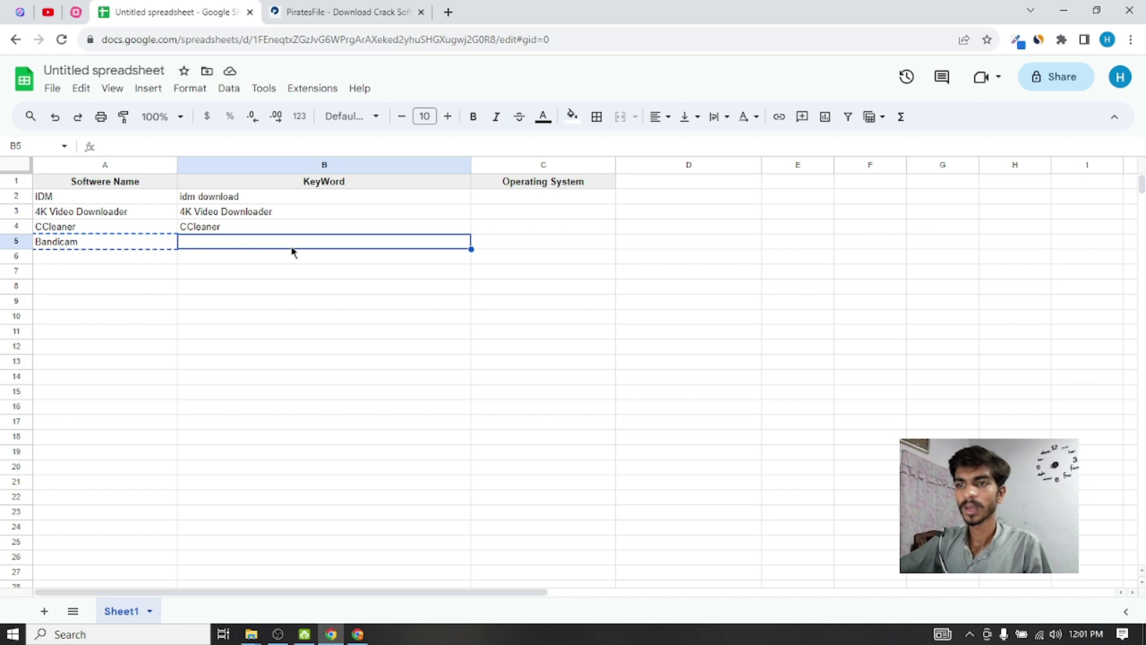
pyautogui.write('Bandicam')
pyautogui.click(295, 287)
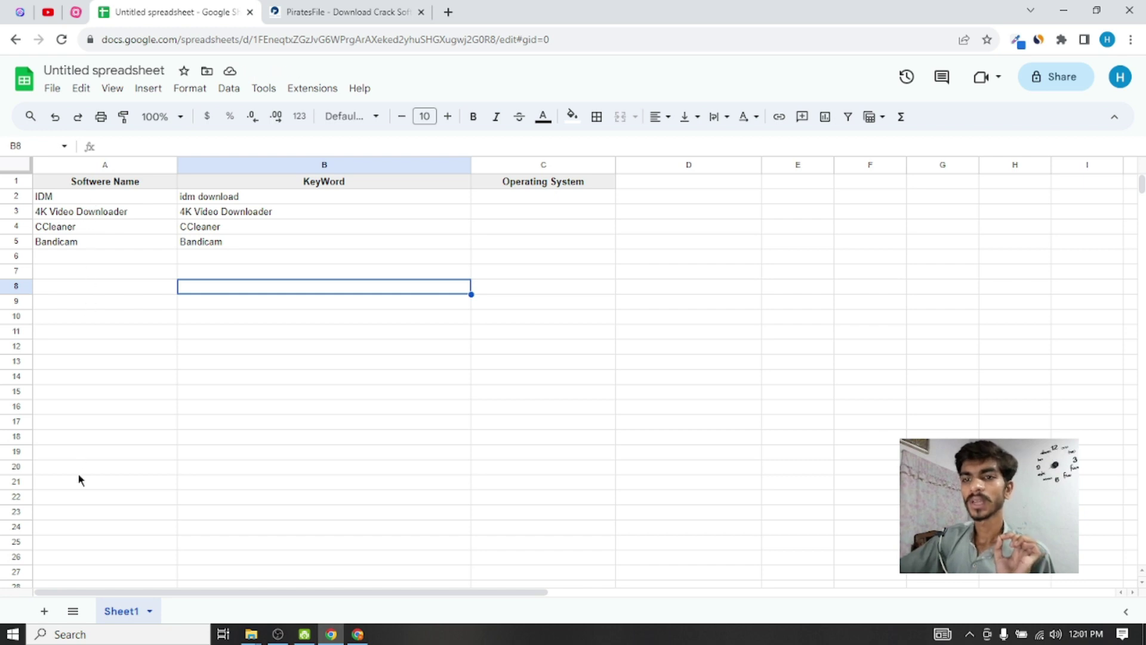
pyautogui.scroll(-10, 81, 391)
pyautogui.scroll(4, 82, 391)
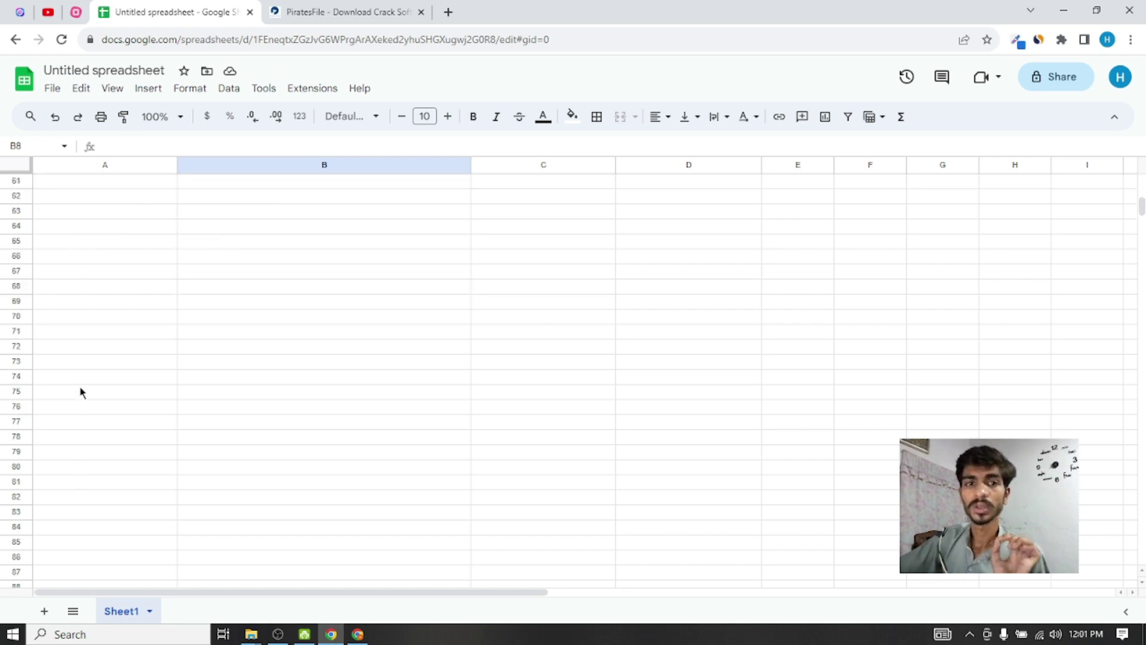
pyautogui.scroll(10, 84, 392)
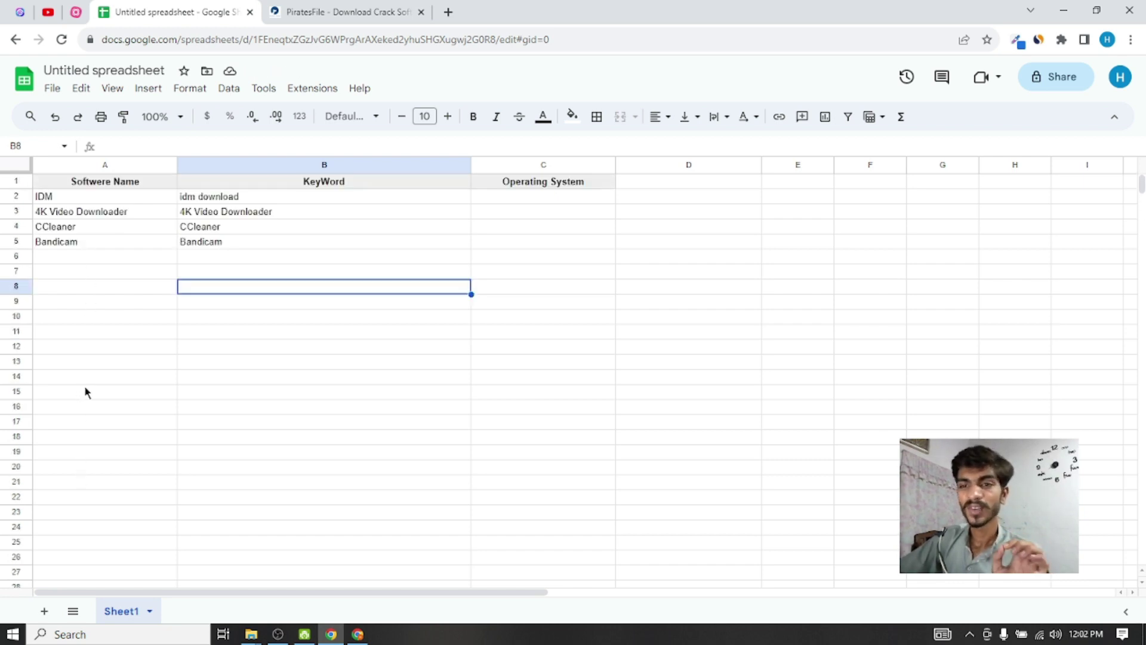
# Review the software names, keywords and operating system cells in rows 2 to 4 of the spreadsheet
pyautogui.click(212, 257)
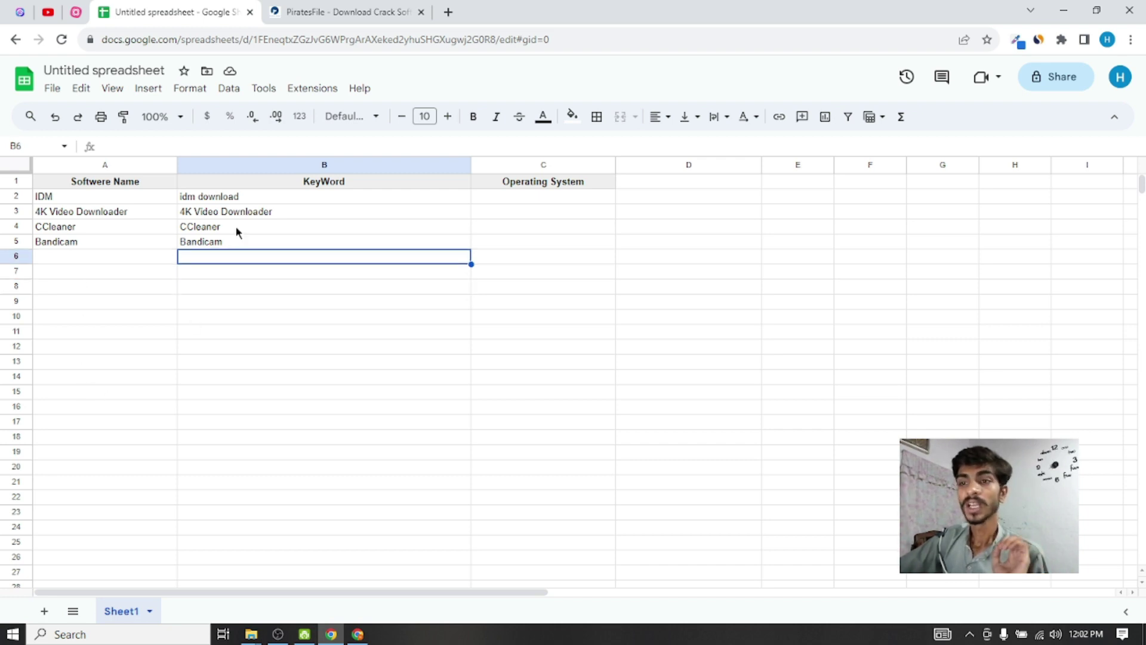
pyautogui.click(512, 192)
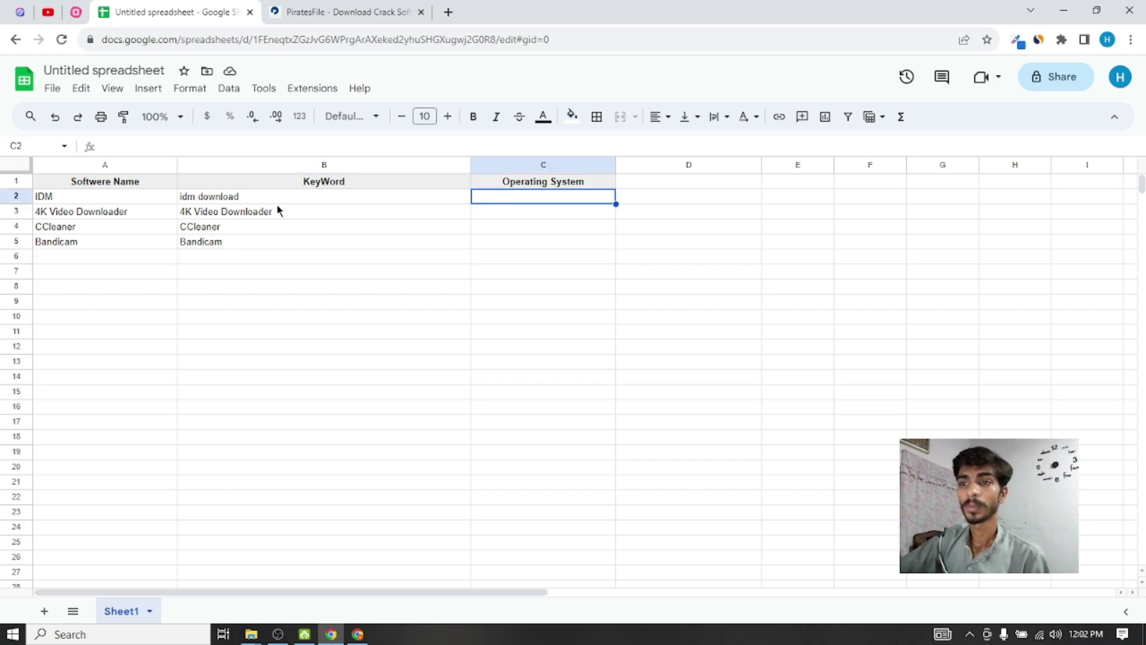
pyautogui.click(233, 203)
pyautogui.click(74, 204)
pyautogui.click(209, 202)
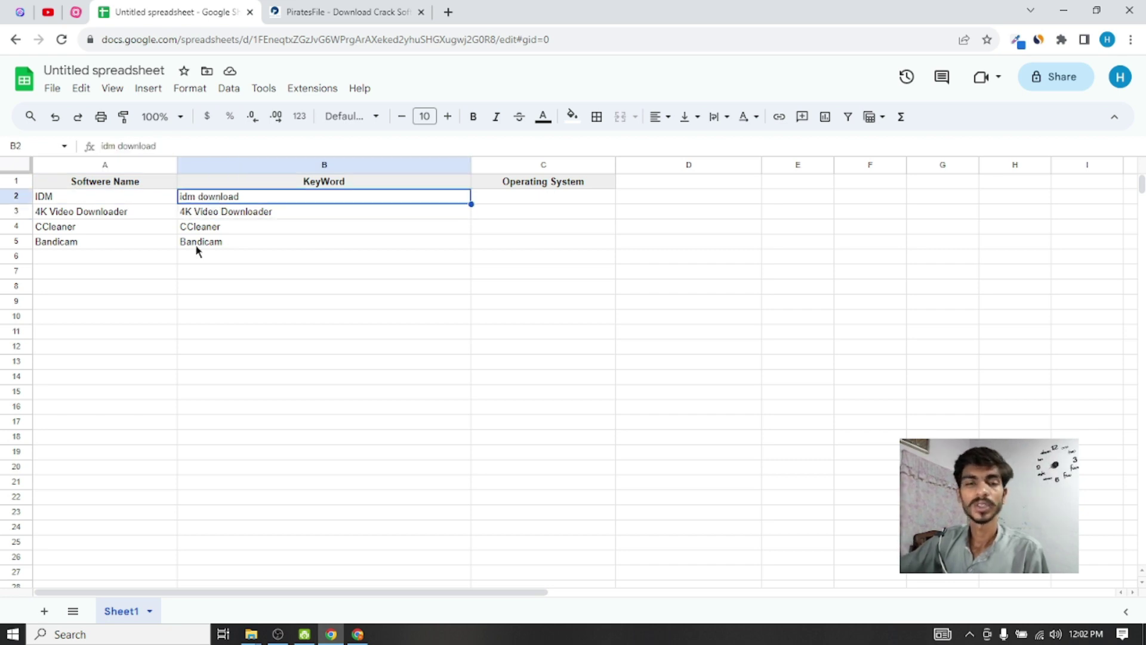
pyautogui.click(48, 214)
pyautogui.click(241, 214)
pyautogui.click(498, 216)
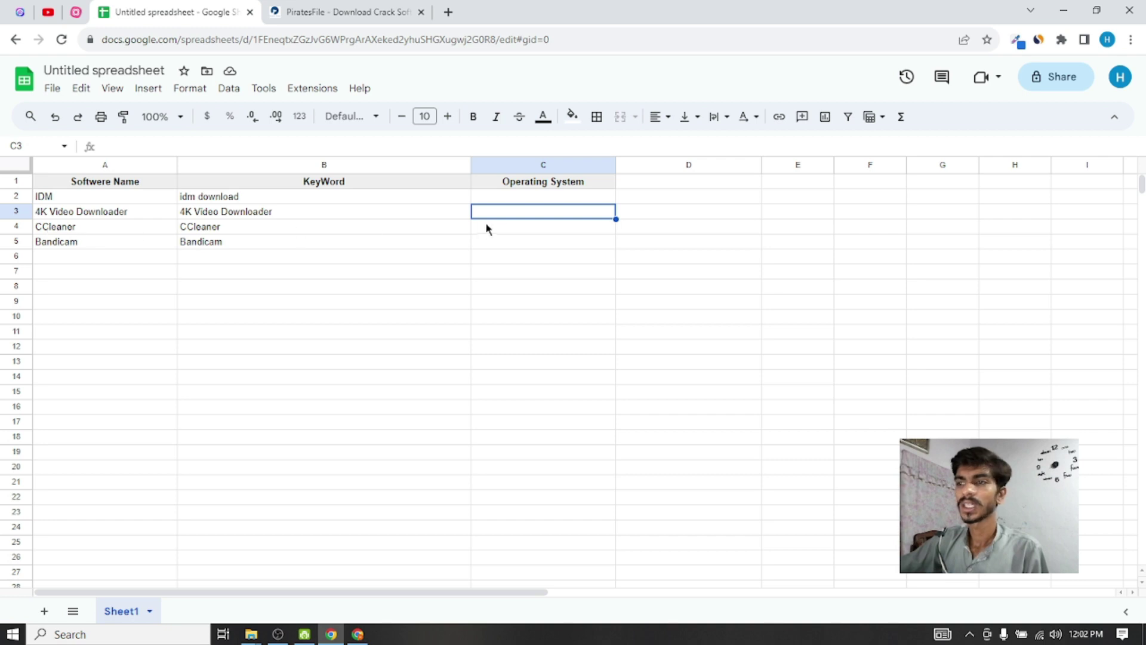
pyautogui.click(59, 230)
pyautogui.click(239, 231)
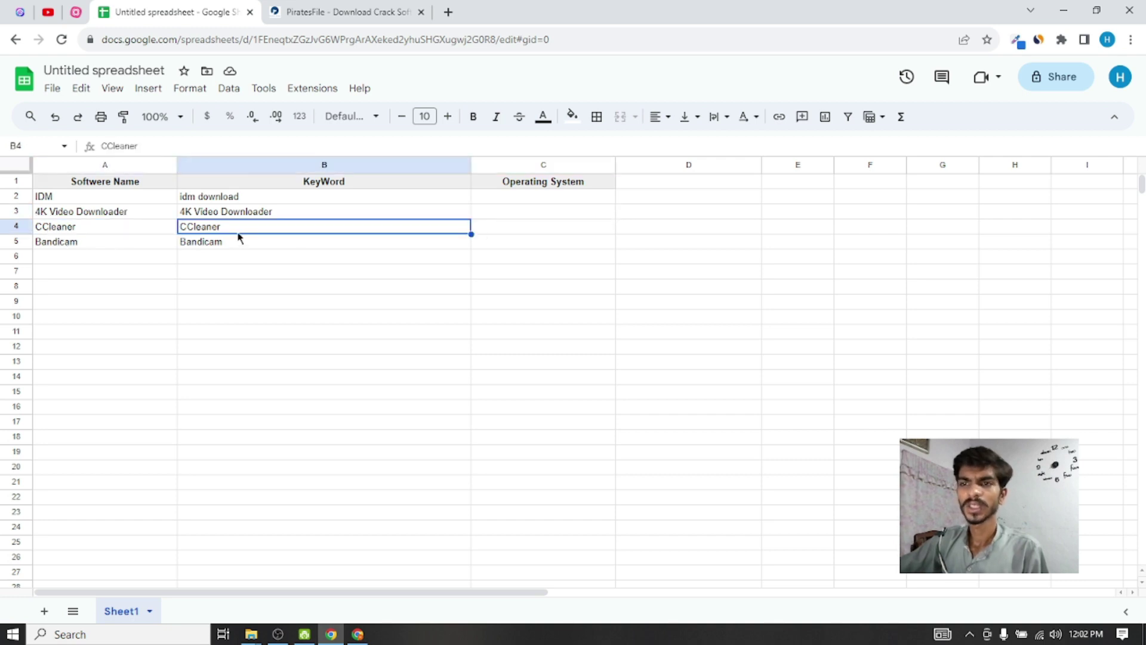
pyautogui.click(508, 232)
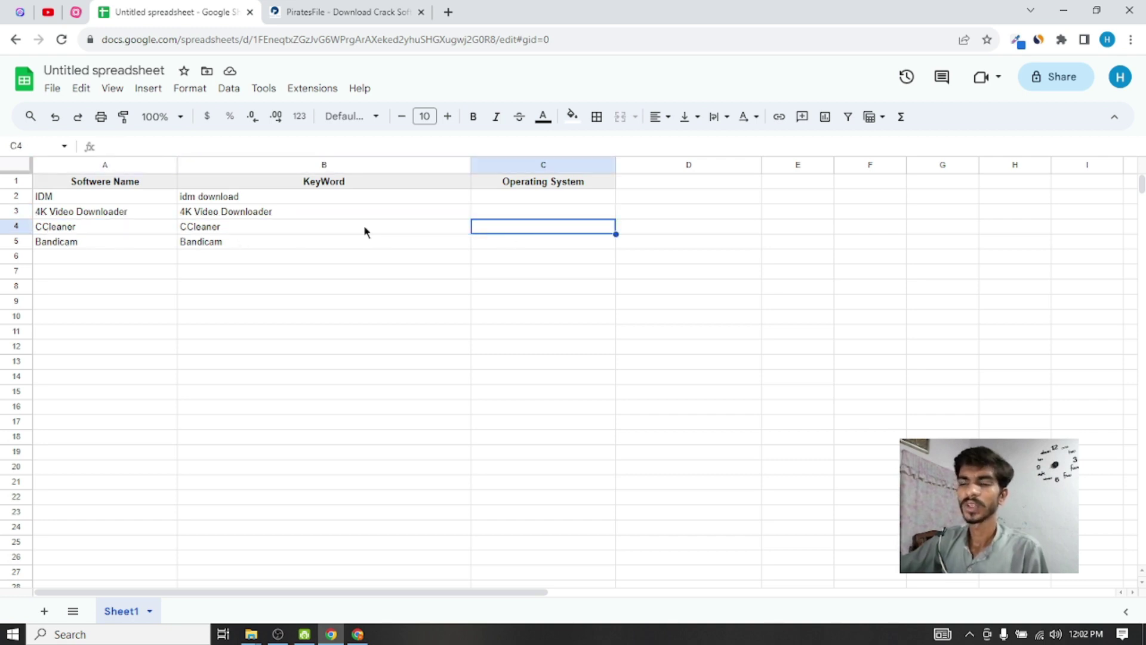
pyautogui.click(302, 232)
pyautogui.click(503, 228)
pyautogui.click(516, 213)
# Enter Windows, Mac and Linux as the operating systems in cells C2, C3 and C4
pyautogui.click(507, 198)
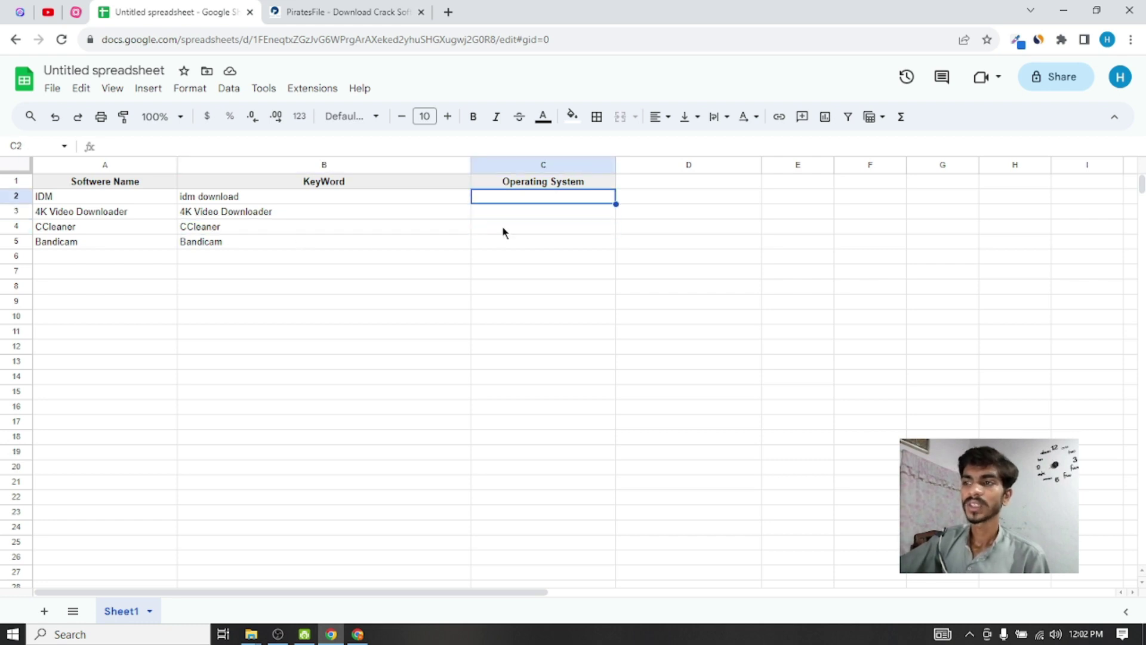
pyautogui.write('Windows')
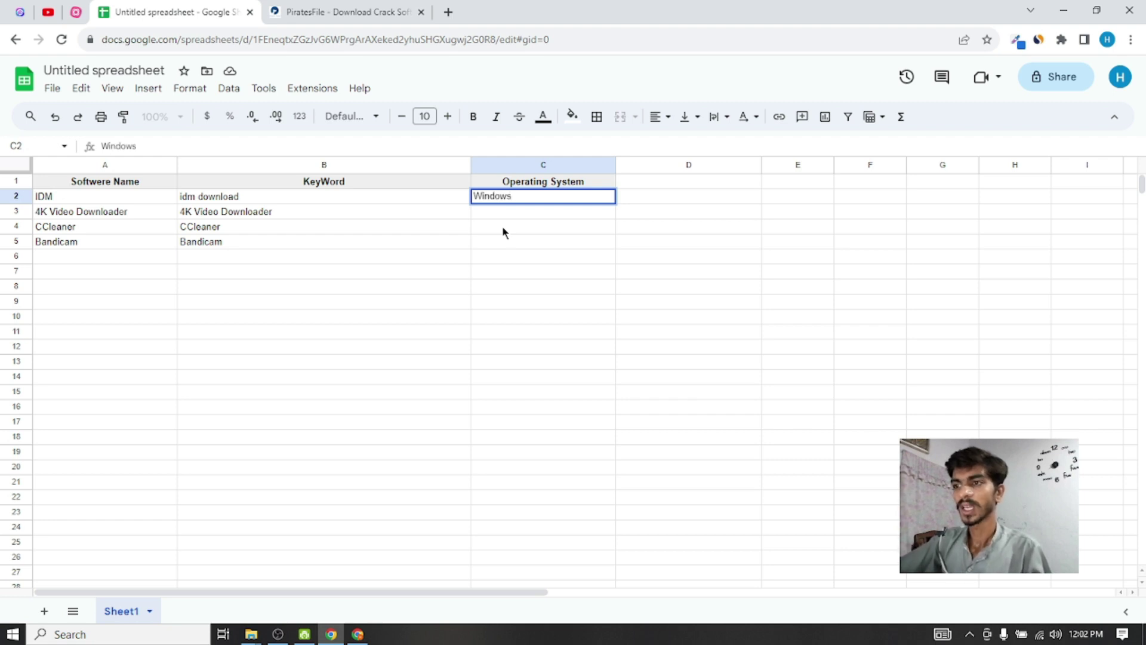
pyautogui.press('Return')
pyautogui.write('Ma')
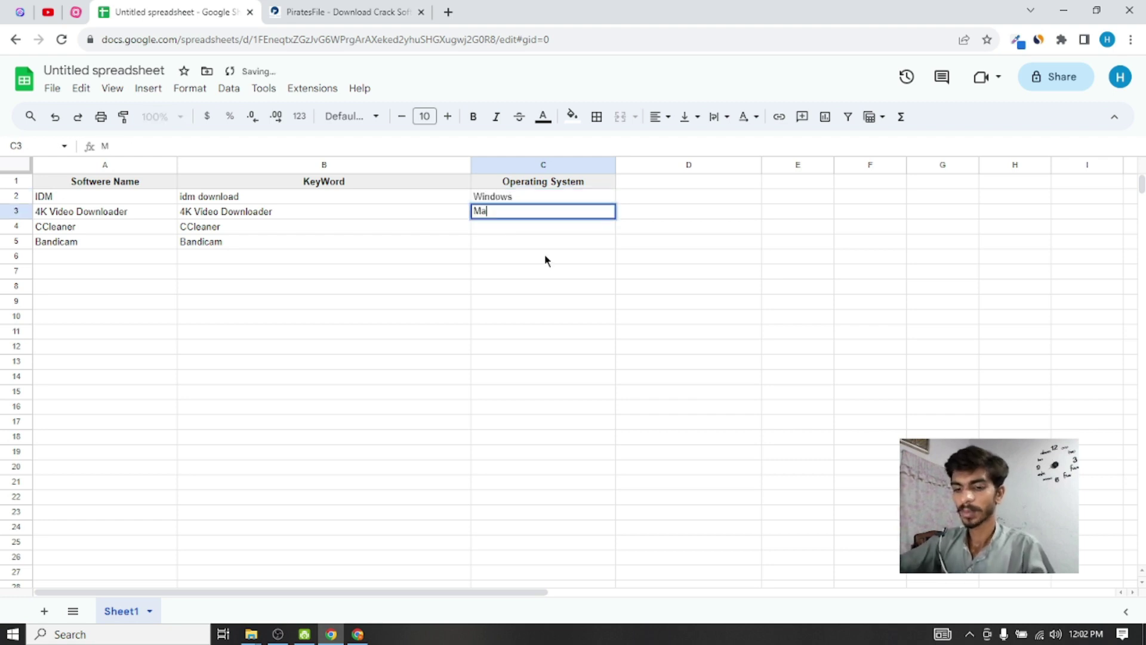
pyautogui.write('c')
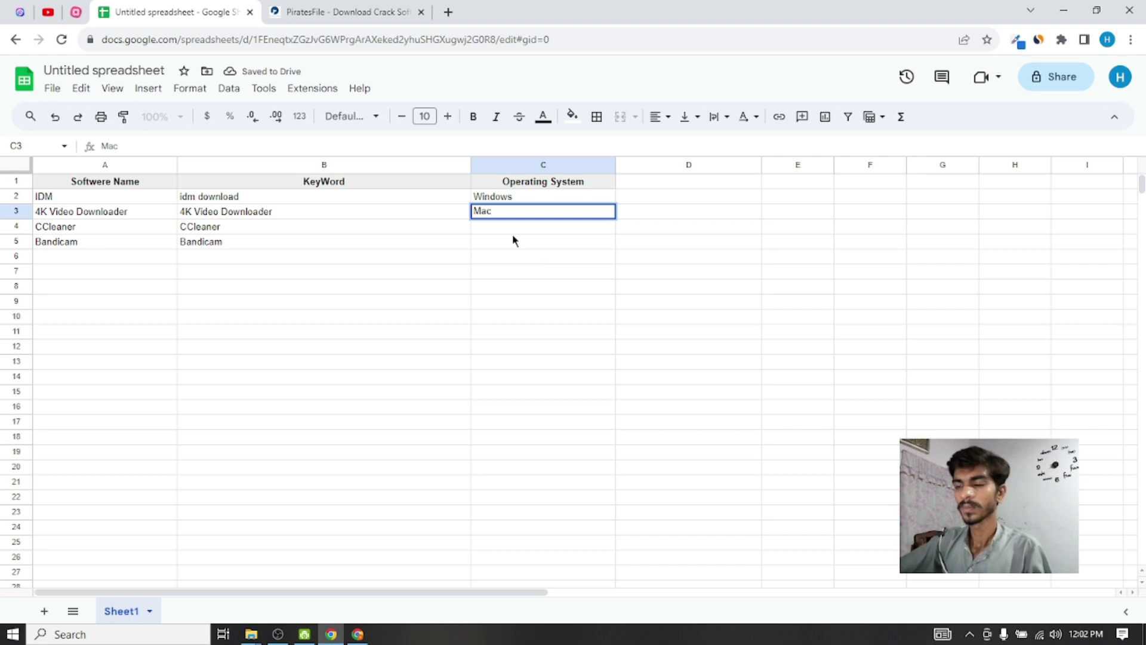
pyautogui.press('Return')
pyautogui.write('Linu')
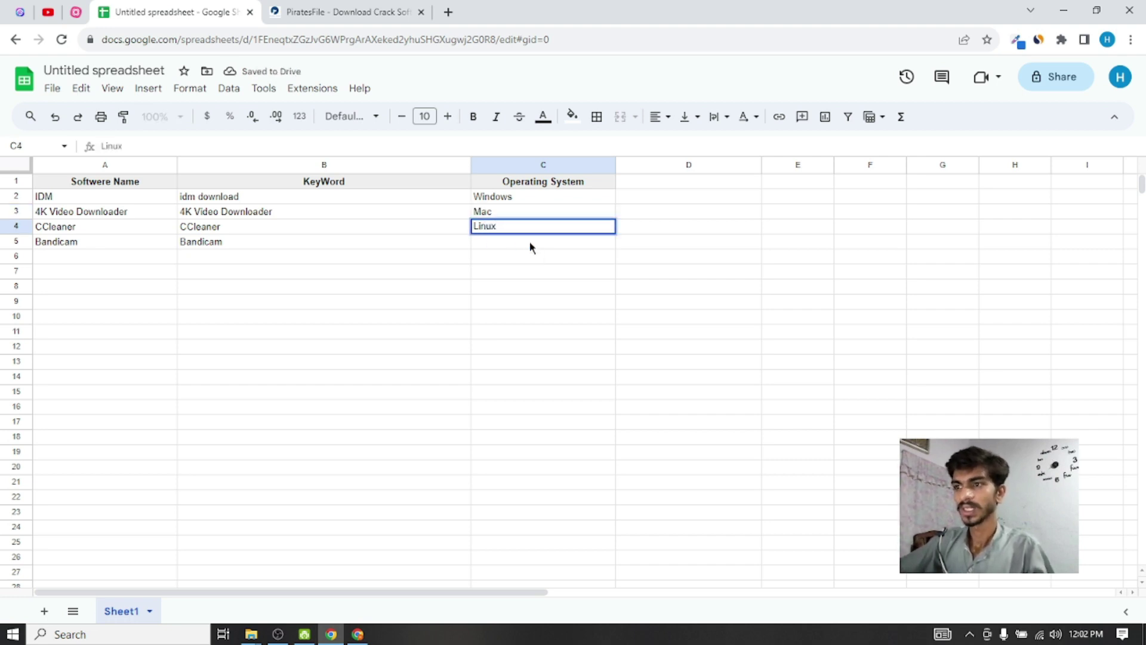
pyautogui.write('x')
pyautogui.press('Return')
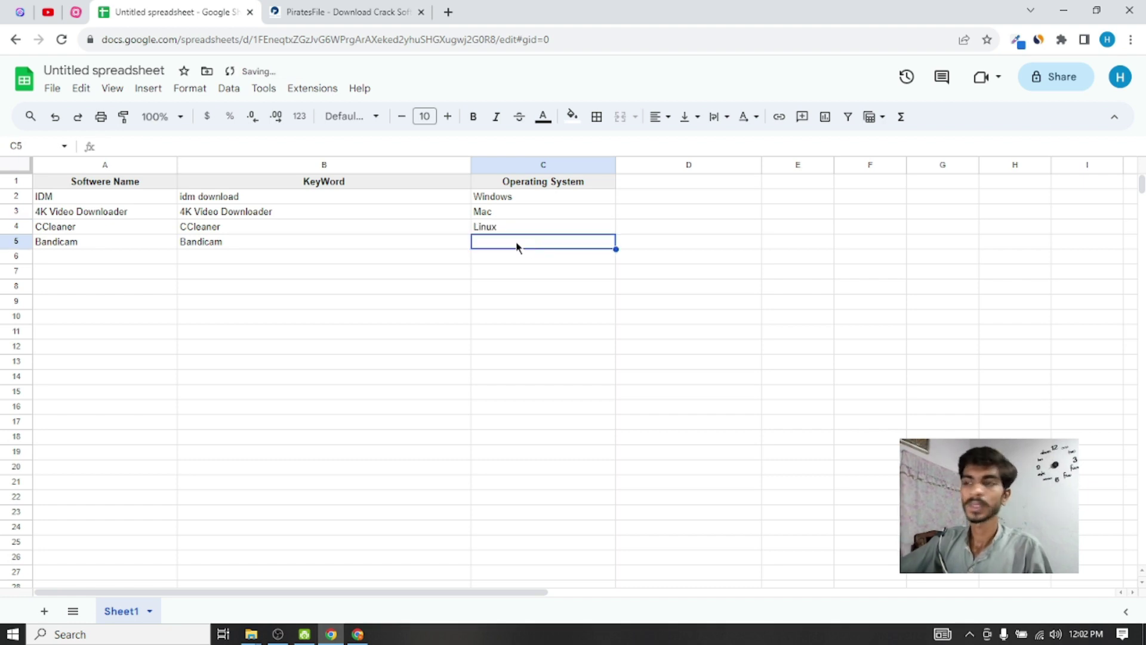
# Copy the operating system Windows from cell C2 into cell C5 for Bandicam
pyautogui.click(506, 231)
pyautogui.click(516, 197)
pyautogui.hotkey('ctrl', 'c')
pyautogui.click(507, 239)
pyautogui.hotkey('ctrl', 'v')
pyautogui.click(500, 262)
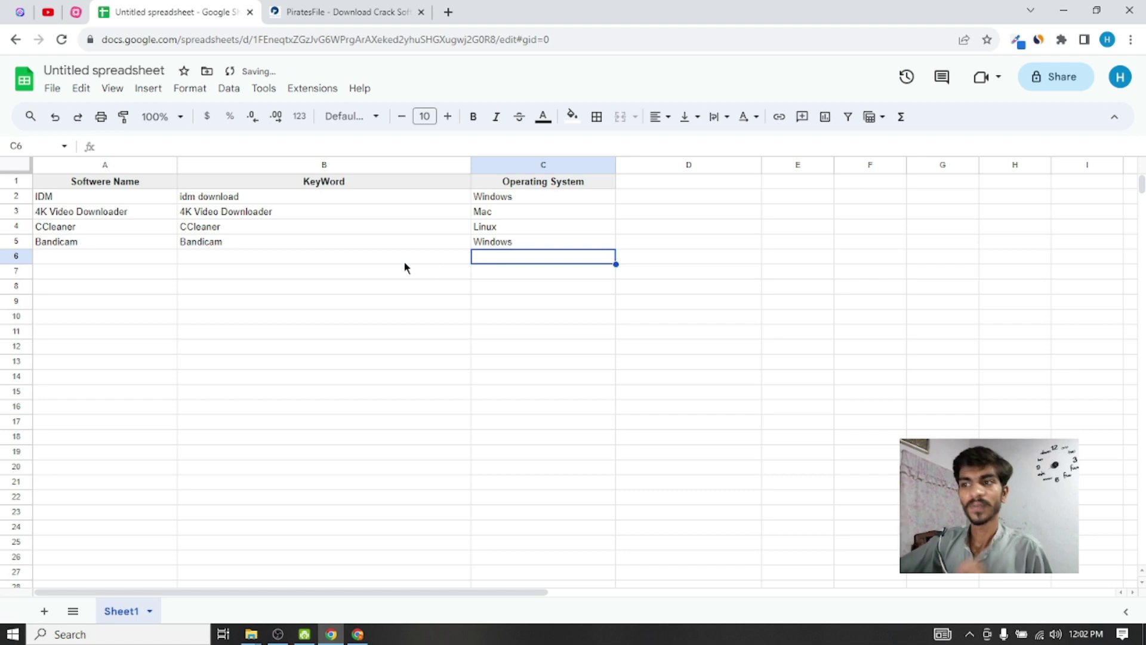
# Append Linux, copied from cell C4, to Bandicam's operating system in cell C5, separated by a comma
pyautogui.click(502, 245)
pyautogui.click(492, 226)
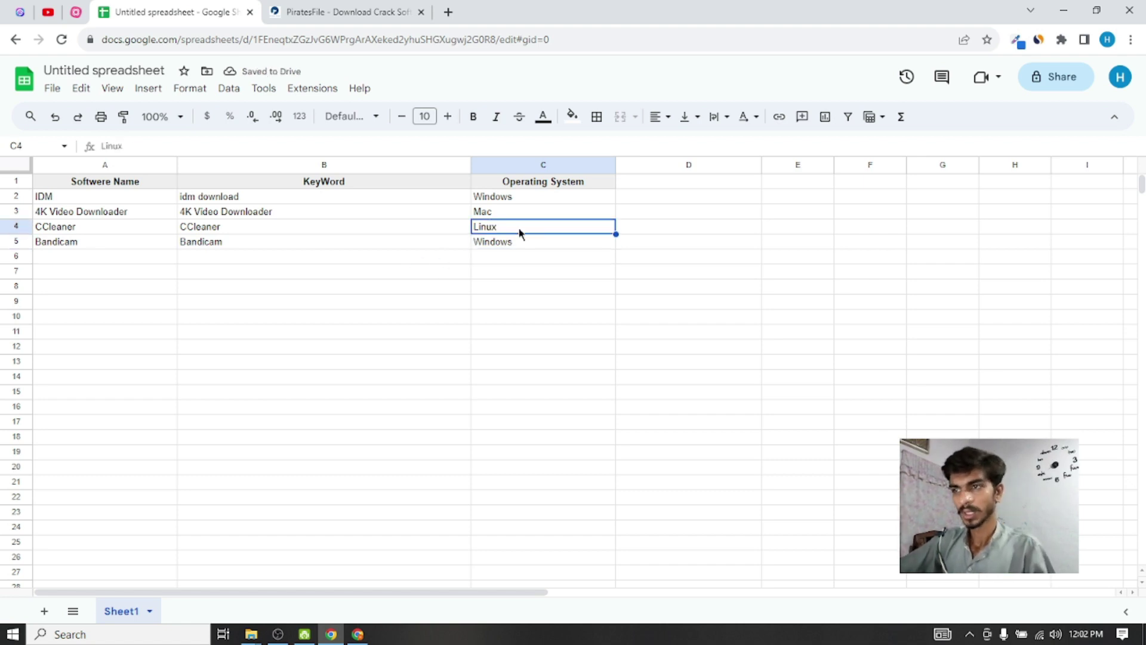
pyautogui.hotkey('ctrl', 'c')
pyautogui.click(532, 240)
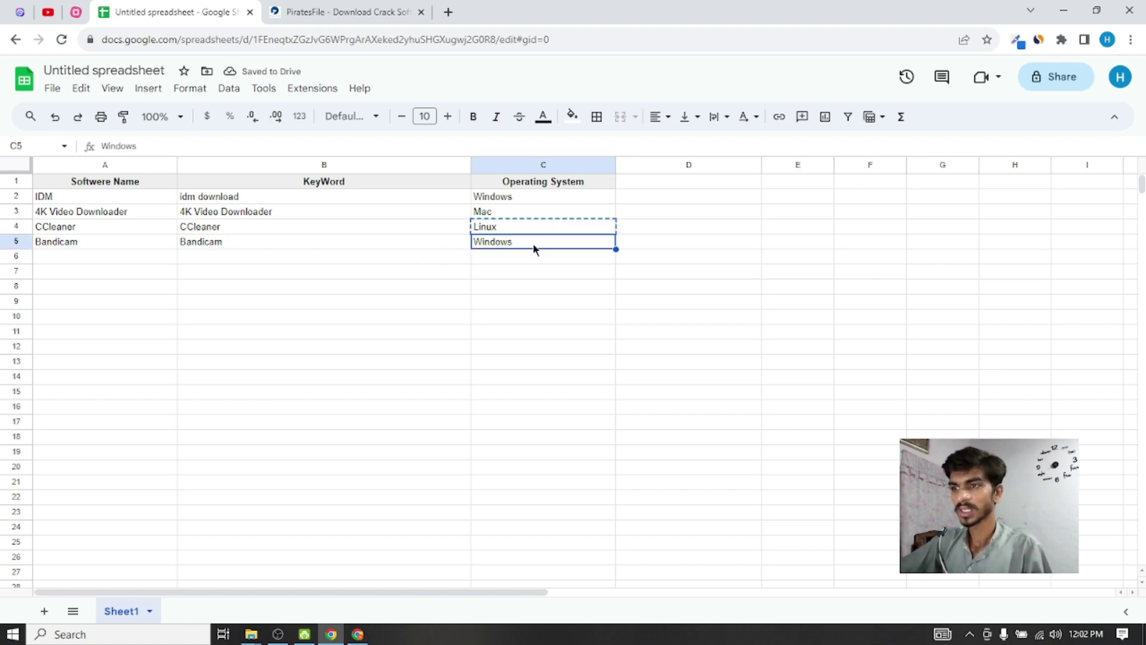
pyautogui.doubleClick(534, 242)
pyautogui.write(',')
pyautogui.hotkey('ctrl', 'v')
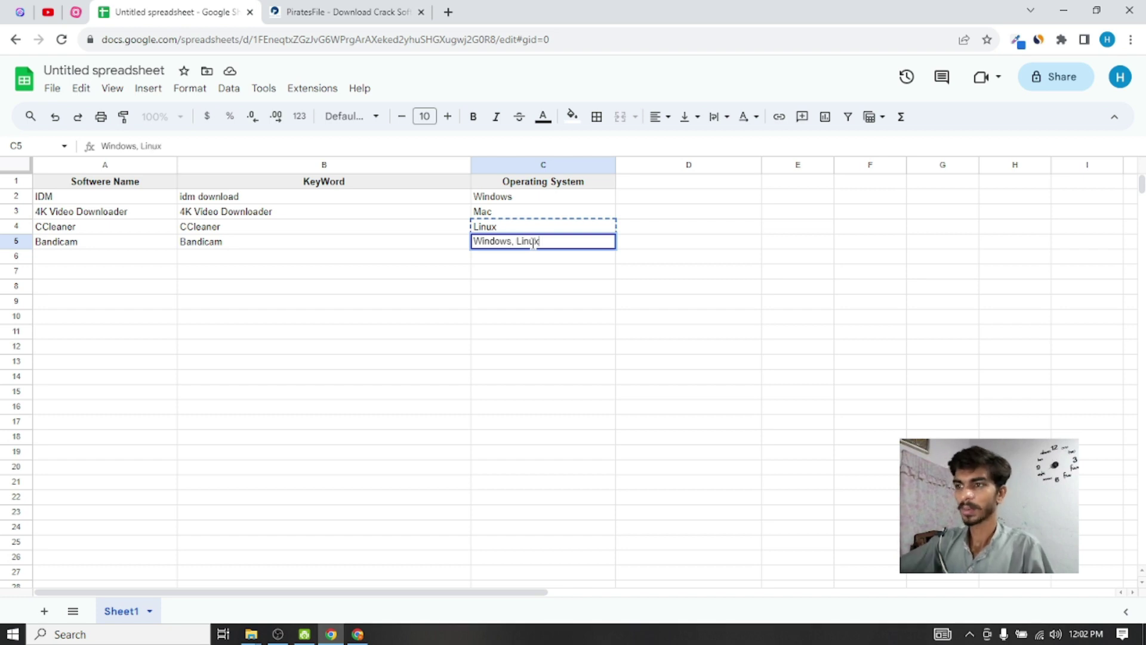
# Append Mac, copied from cell C3, to cell C5 so that it reads "Windows, Linux, Mac"
pyautogui.click(524, 230)
pyautogui.click(525, 213)
pyautogui.hotkey('ctrl', 'c')
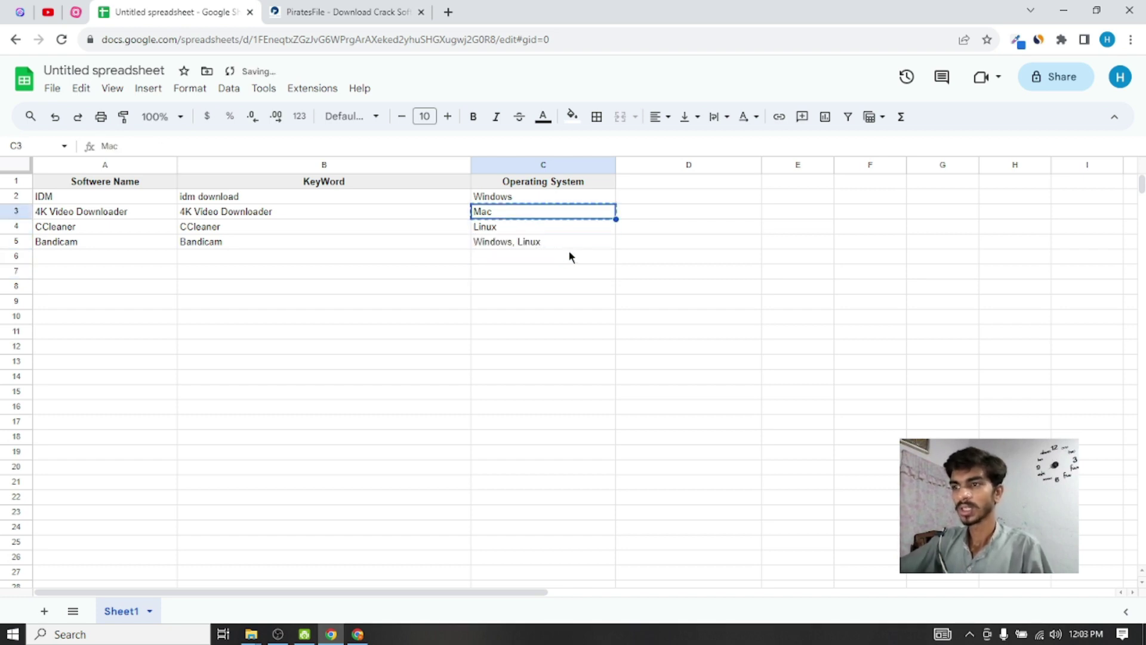
pyautogui.doubleClick(571, 241)
pyautogui.write(',')
pyautogui.hotkey('ctrl', 'v')
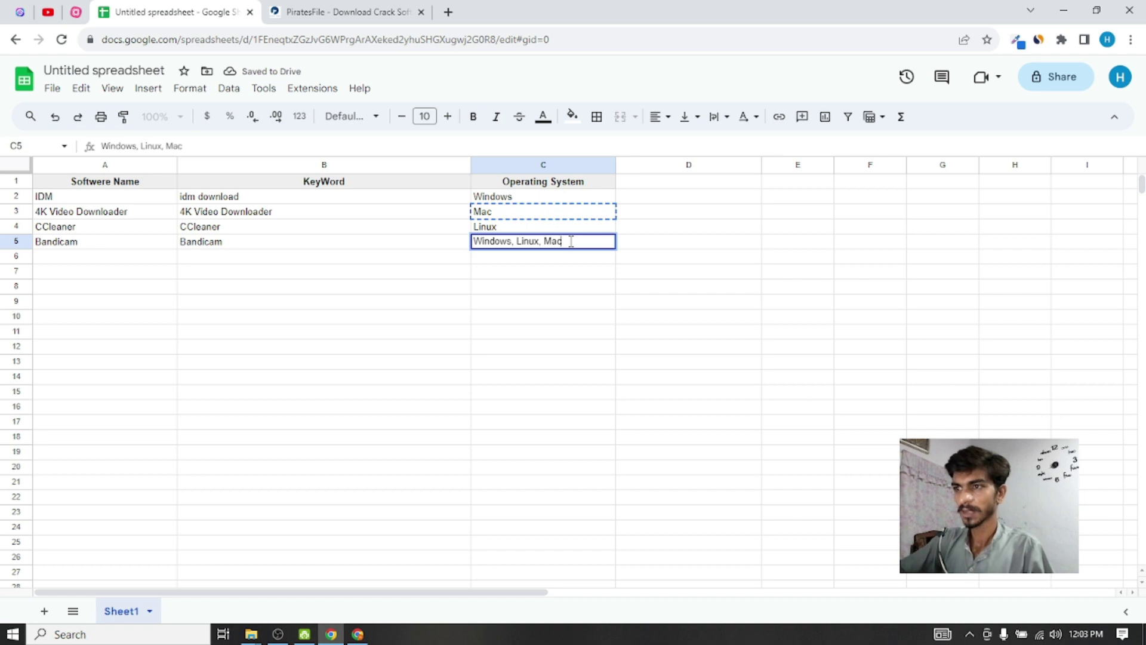
pyautogui.click(554, 287)
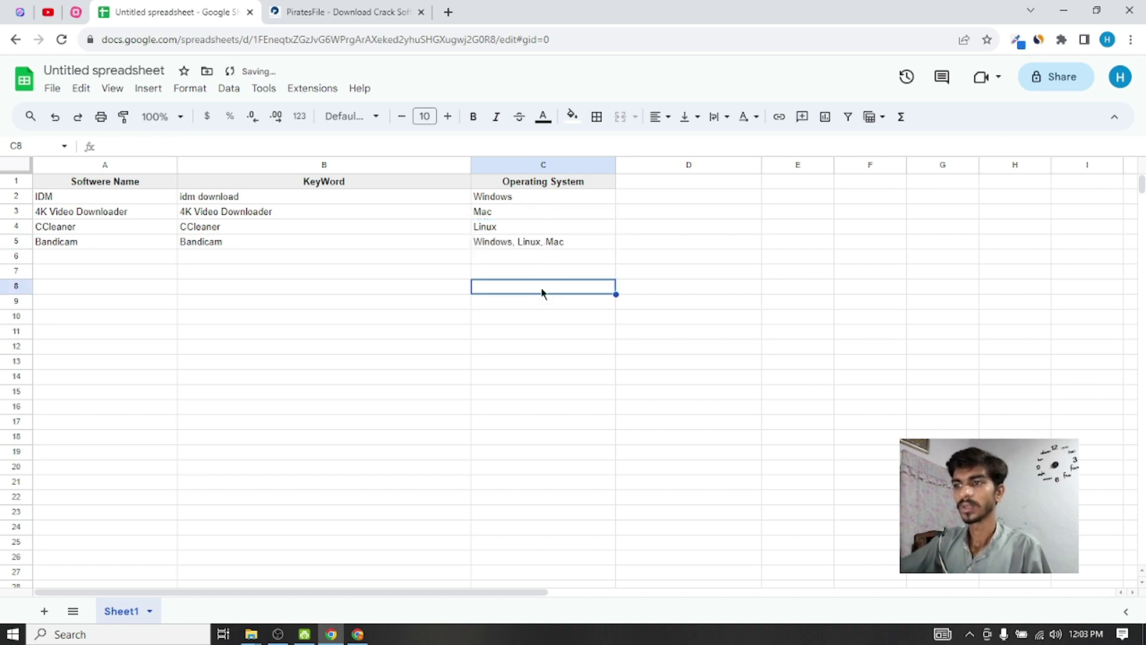
pyautogui.click(531, 335)
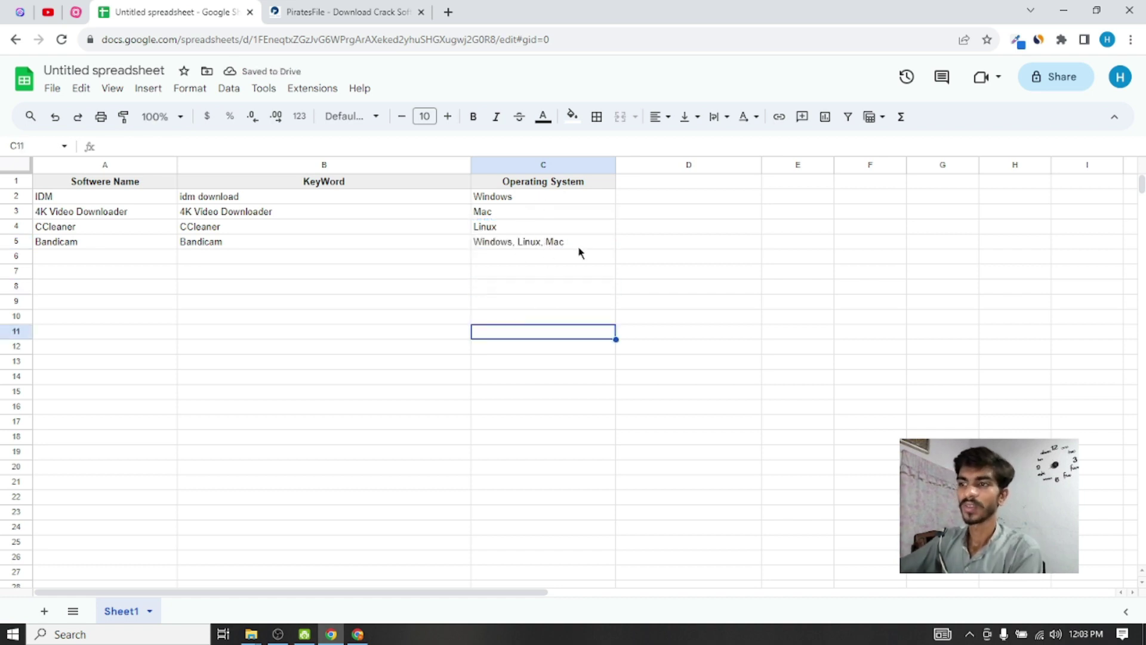
pyautogui.click(529, 272)
pyautogui.click(292, 270)
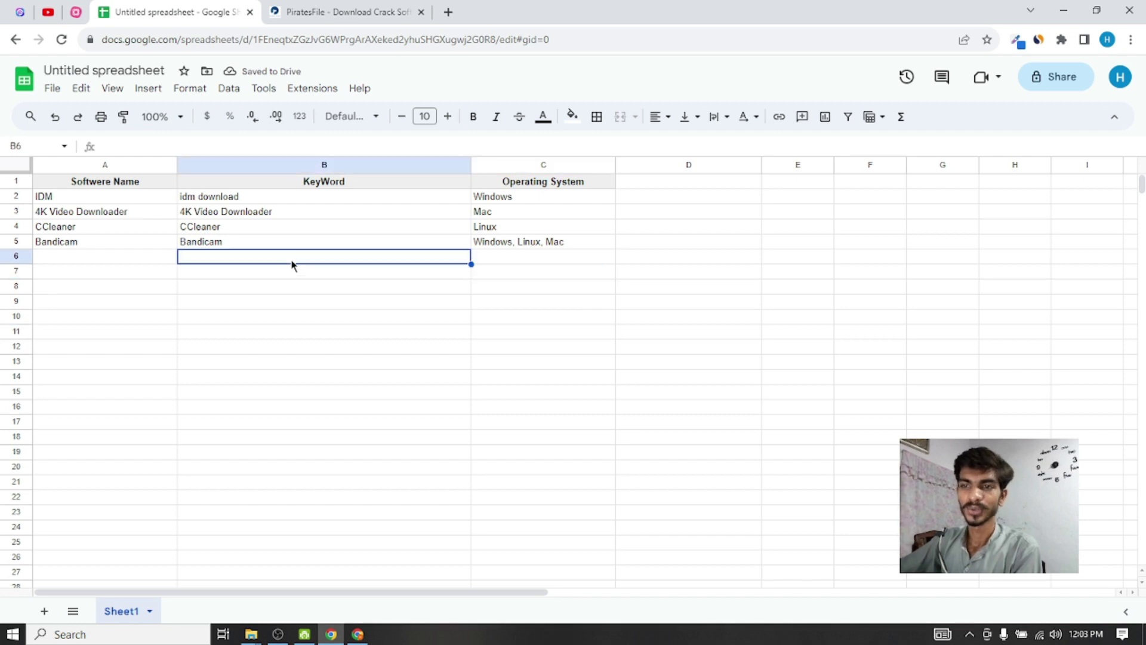
pyautogui.click(97, 264)
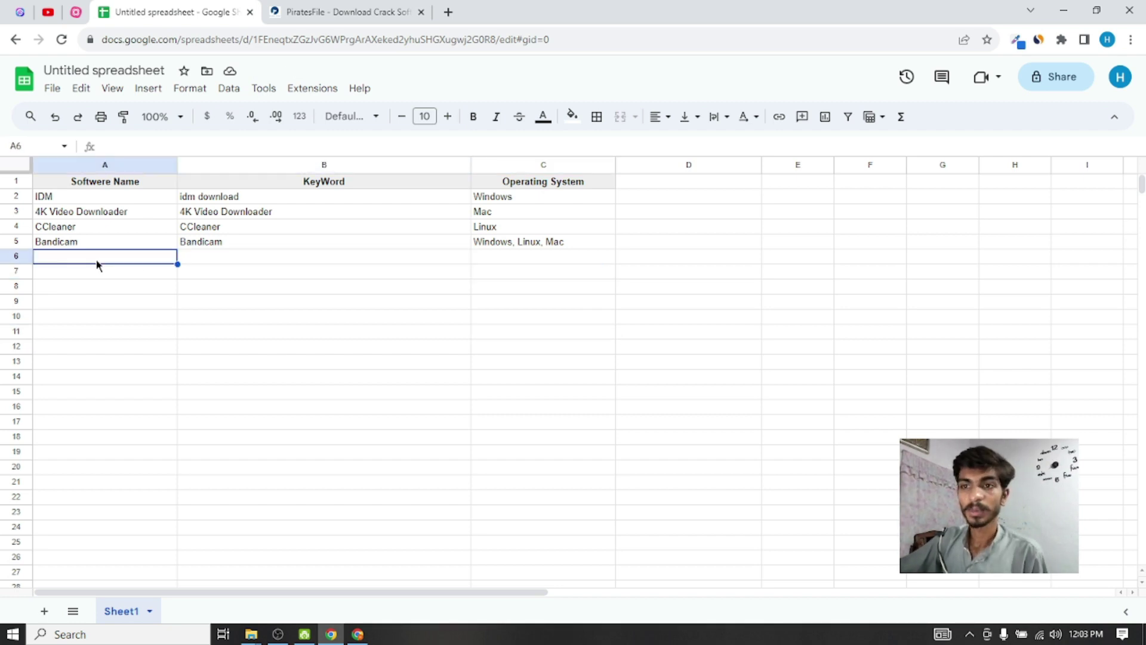
# Switch to the MindMeister mind map and expand the Step 3 branch
pyautogui.click(75, 12)
pyautogui.click(671, 307)
pyautogui.click(671, 307)
pyautogui.click(671, 306)
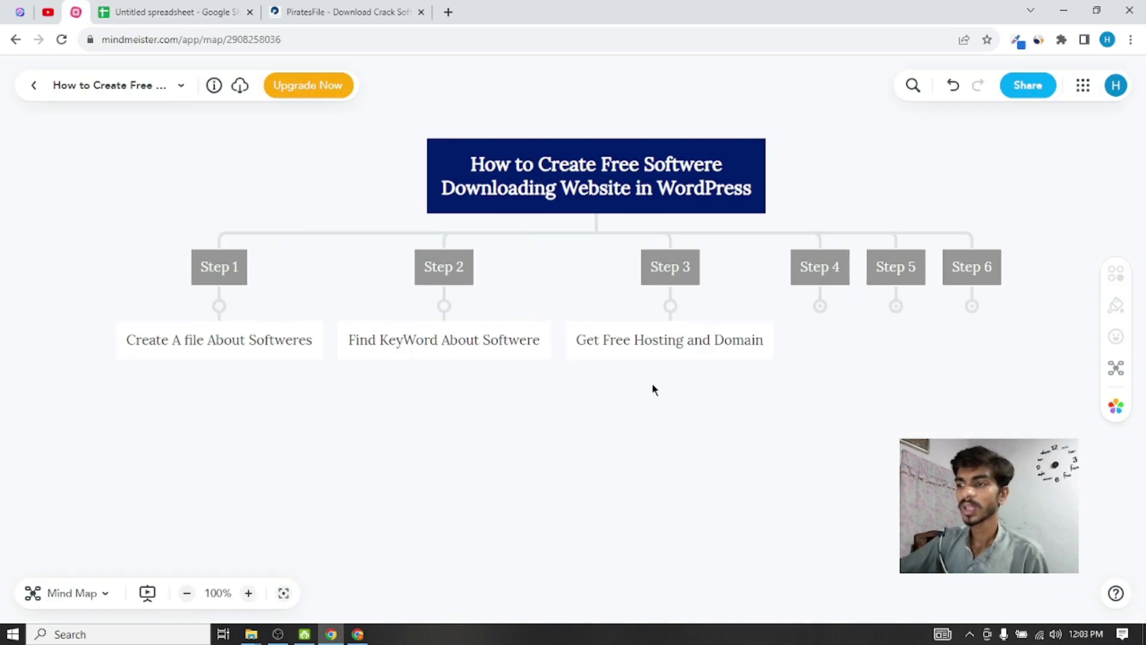
pyautogui.moveTo(652, 383); pyautogui.dragTo(455, 383)
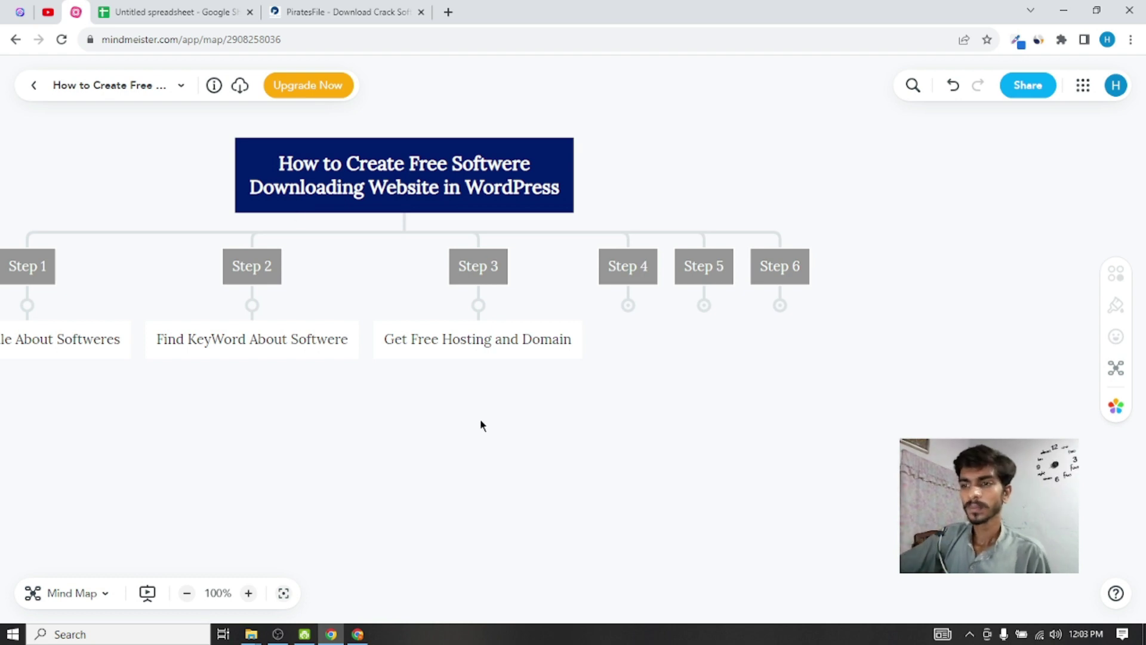
# Switch to the YouTube channel and look through its videos for tutorials on getting free hosting and a free domain
pyautogui.click(58, 8)
pyautogui.scroll(-1, 452, 316)
pyautogui.scroll(-5, 444, 315)
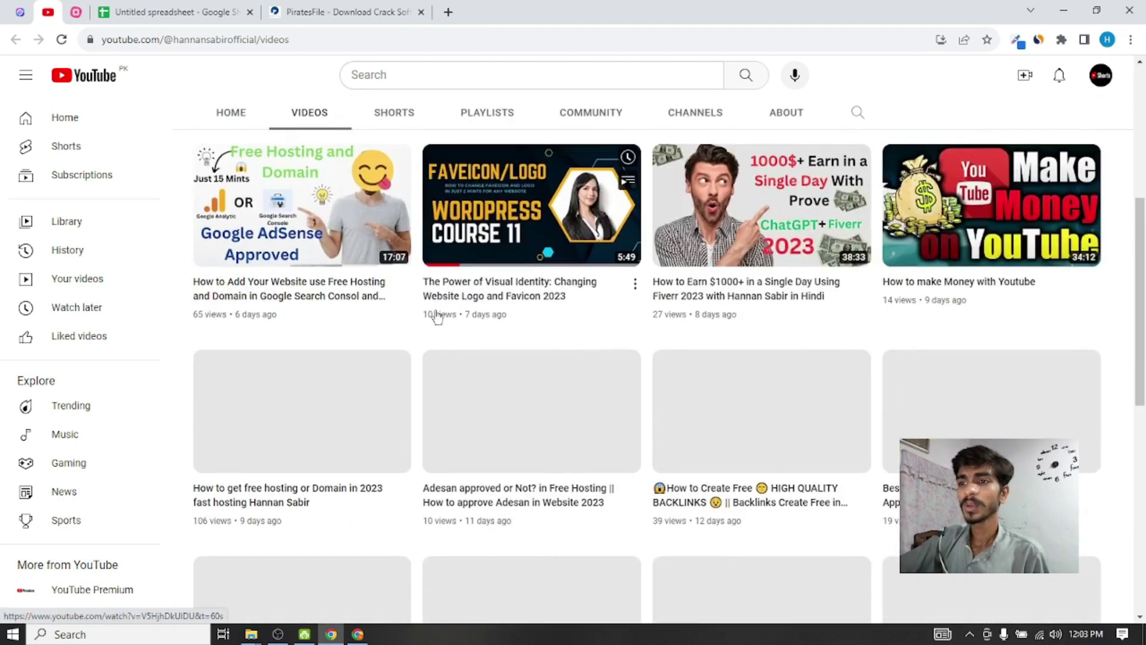
pyautogui.scroll(-3, 413, 322)
pyautogui.scroll(7, 413, 325)
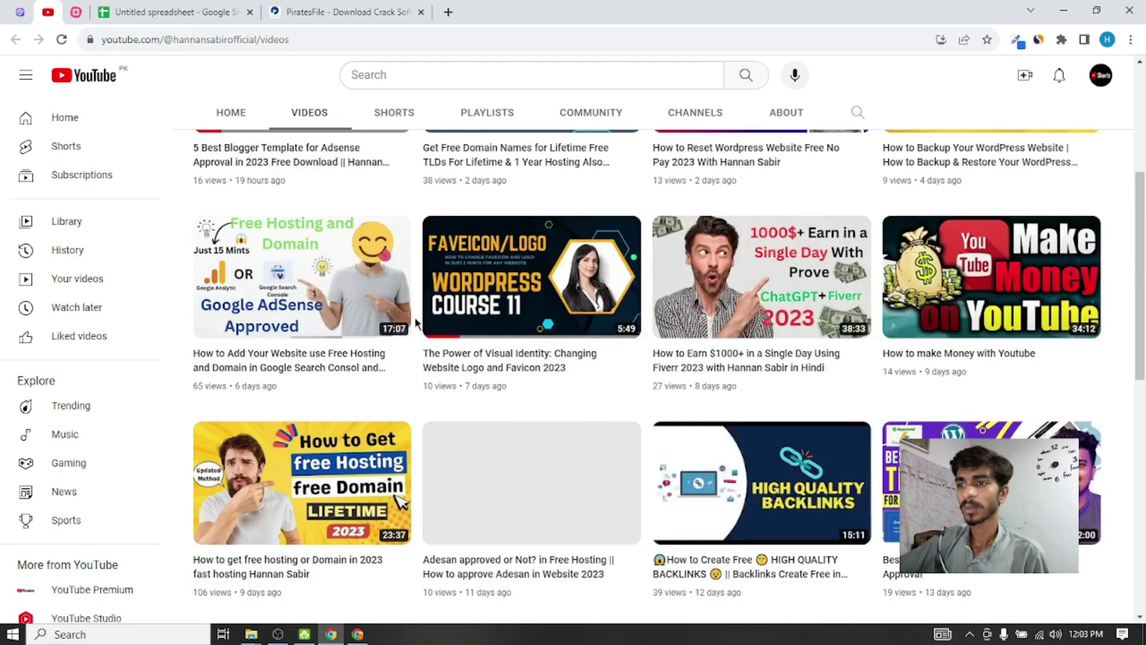
pyautogui.scroll(-7, 239, 322)
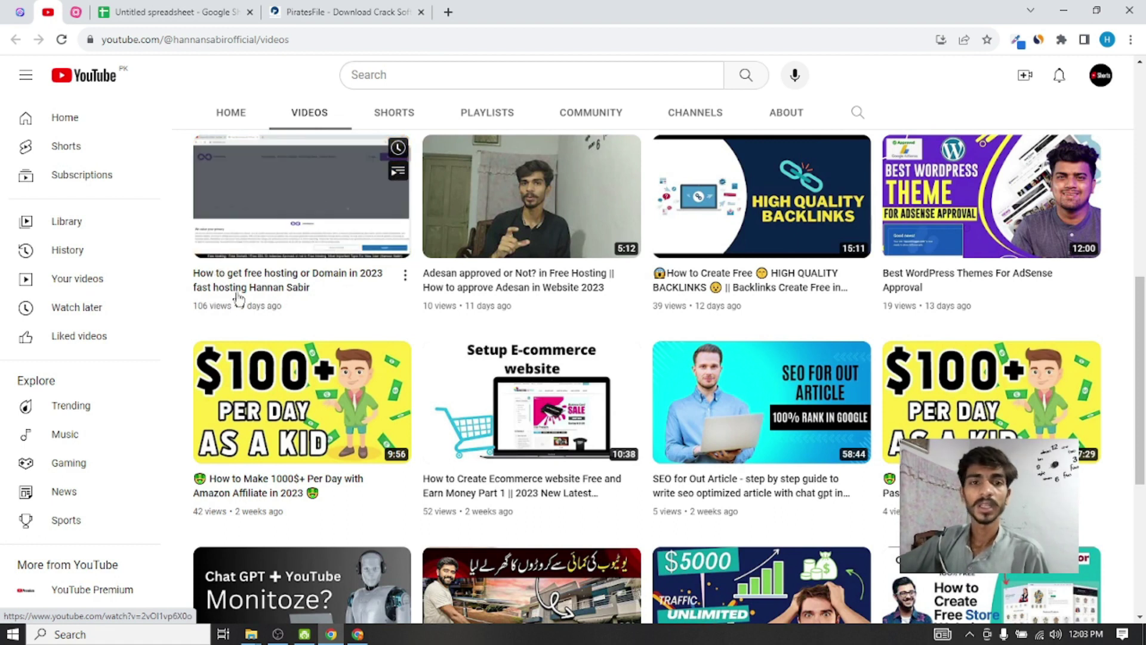
pyautogui.scroll(1, 184, 294)
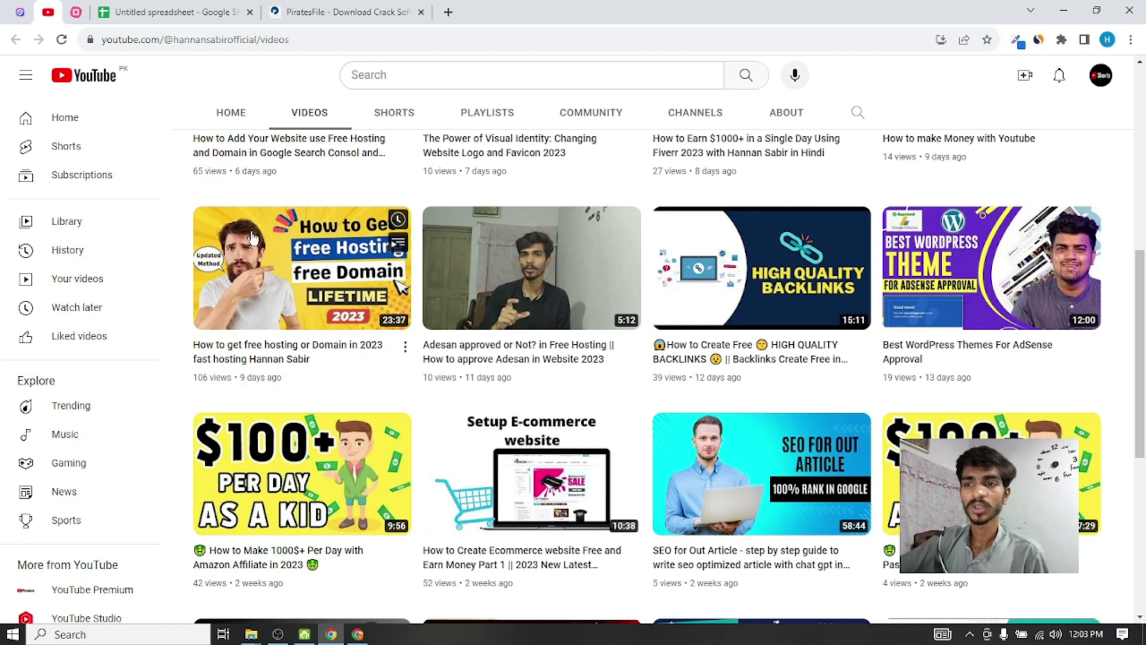
pyautogui.moveTo(276, 277)
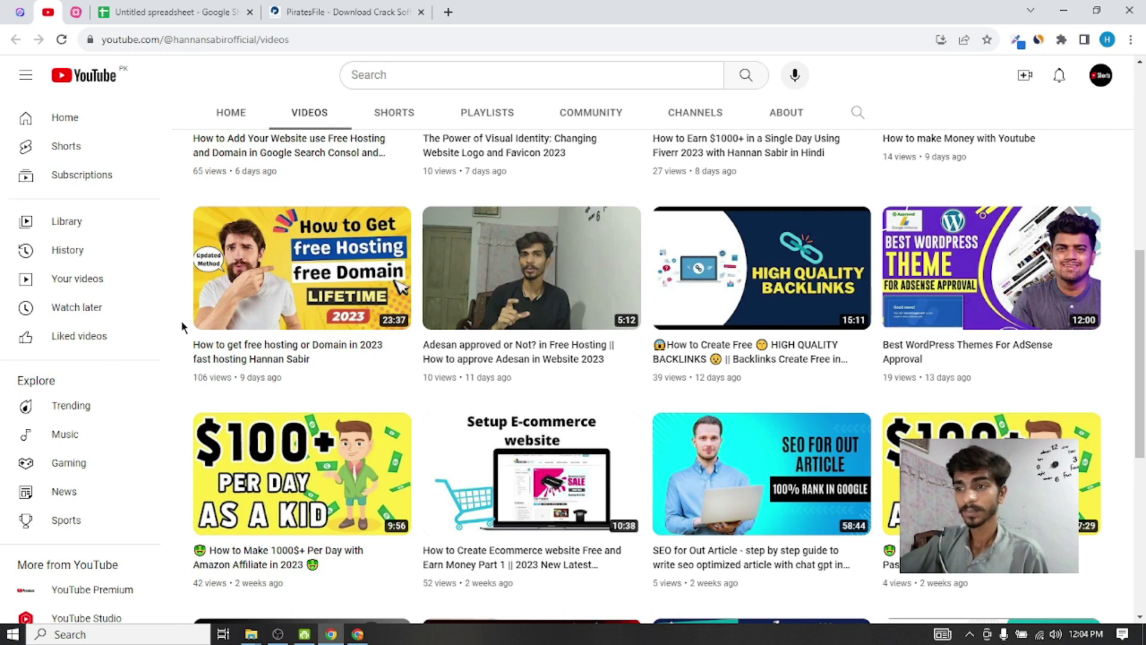
pyautogui.scroll(8, 181, 320)
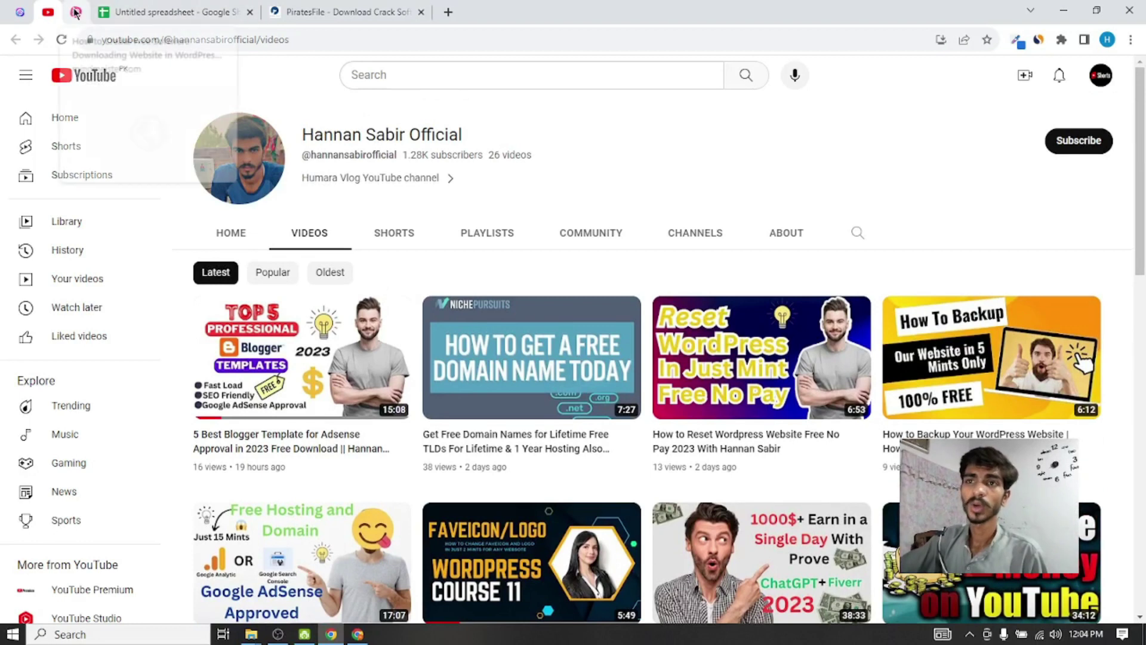
# Switch back to the MindMeister mind map and expand the Step 4 branch
pyautogui.click(75, 12)
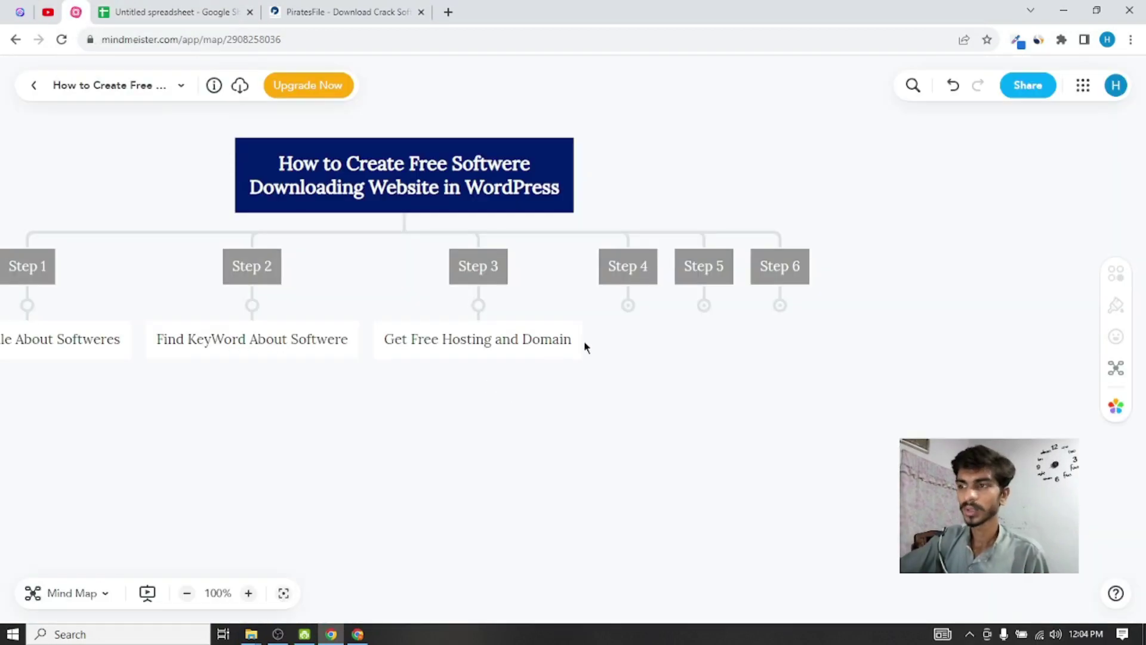
pyautogui.click(628, 308)
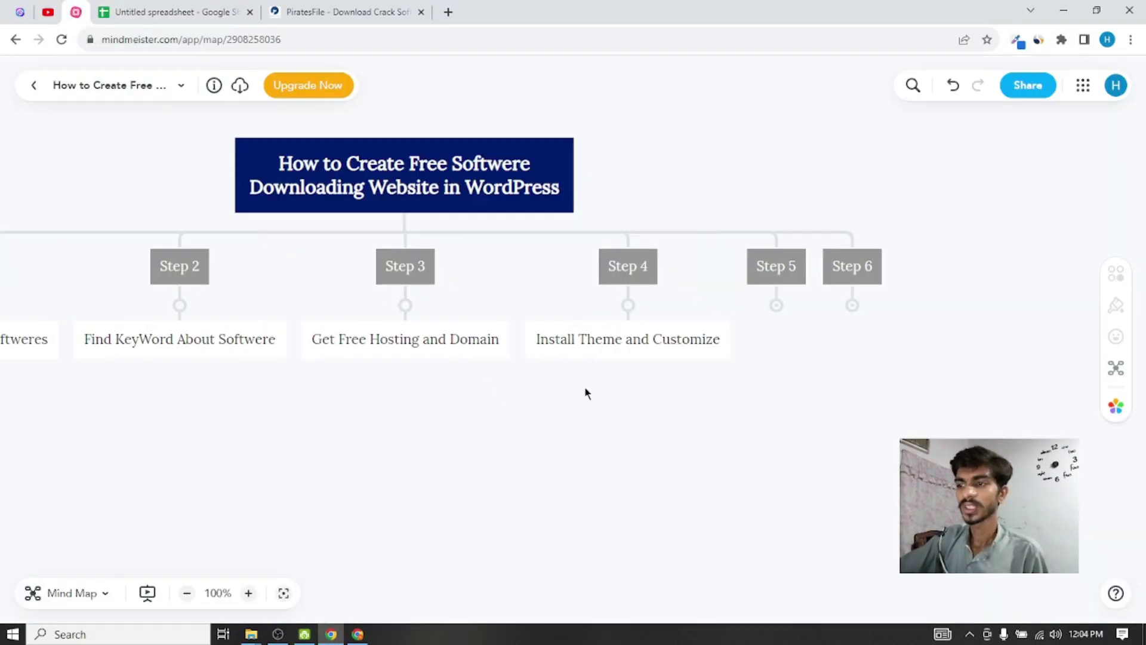
pyautogui.moveTo(586, 391); pyautogui.dragTo(487, 392)
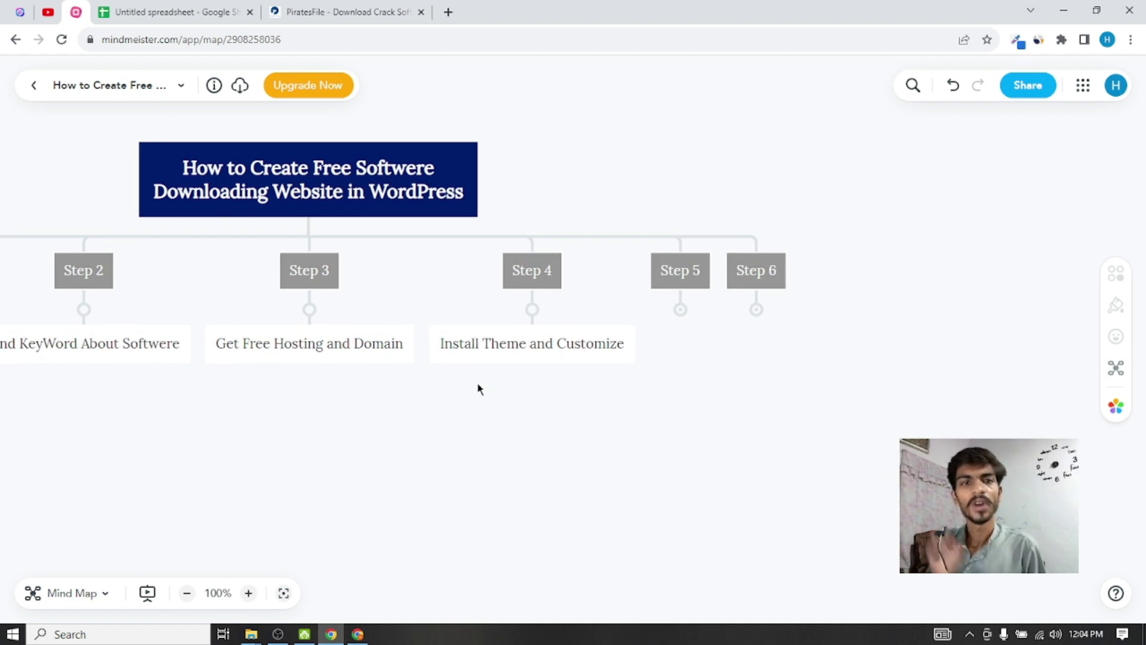
pyautogui.click(47, 12)
pyautogui.hotkey('ctrl', '4')
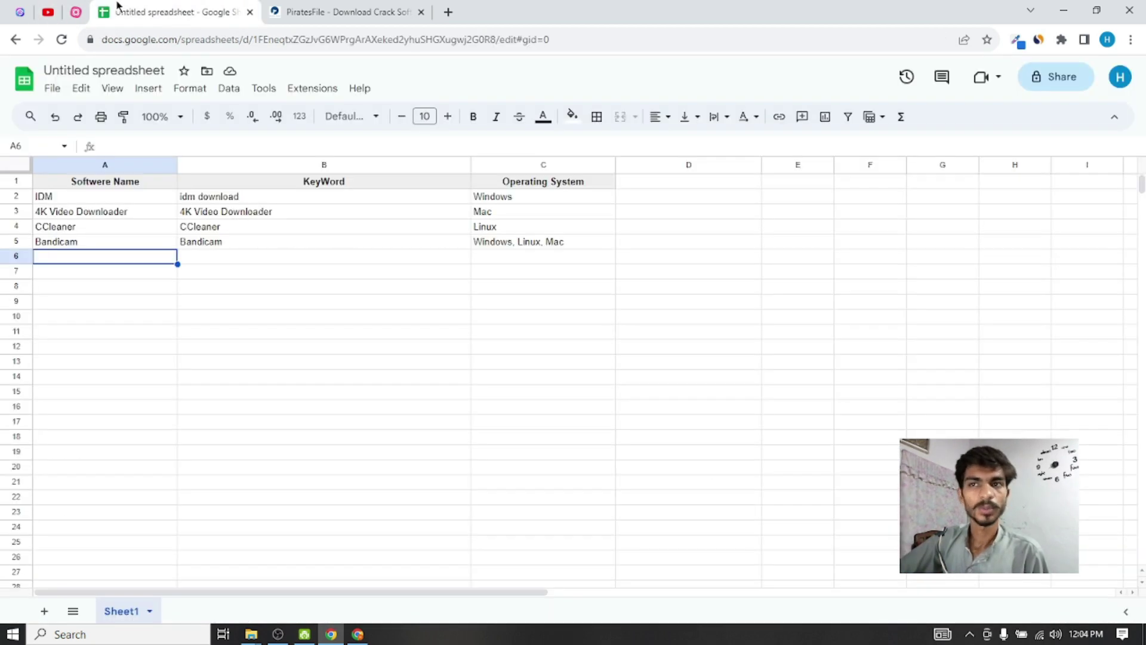
pyautogui.hotkey('ctrl', '3')
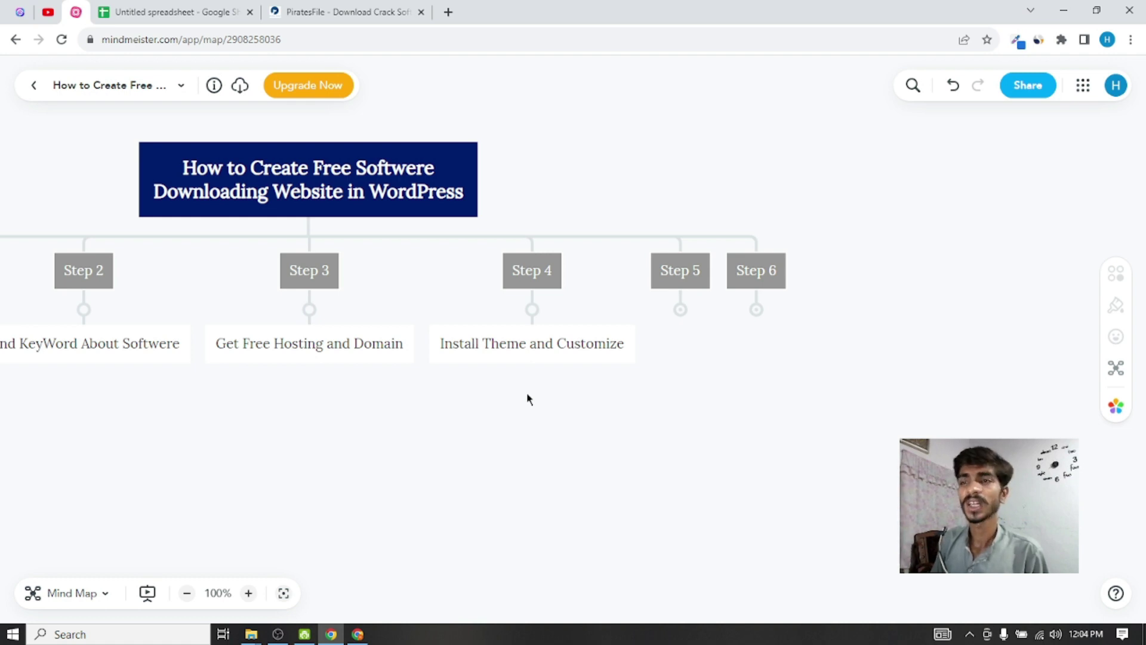
# Switch to the PiratesFile website, look through its homepage posts as a reference, and return to the MindMeister mind map
pyautogui.click(313, 11)
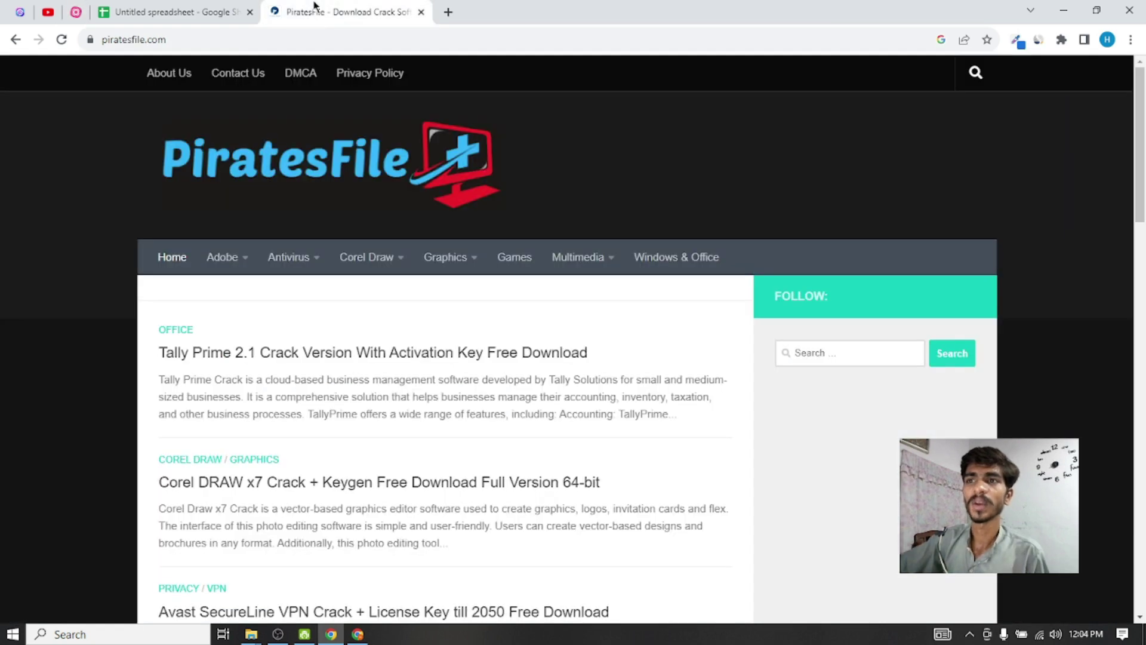
pyautogui.scroll(-10, 191, 225)
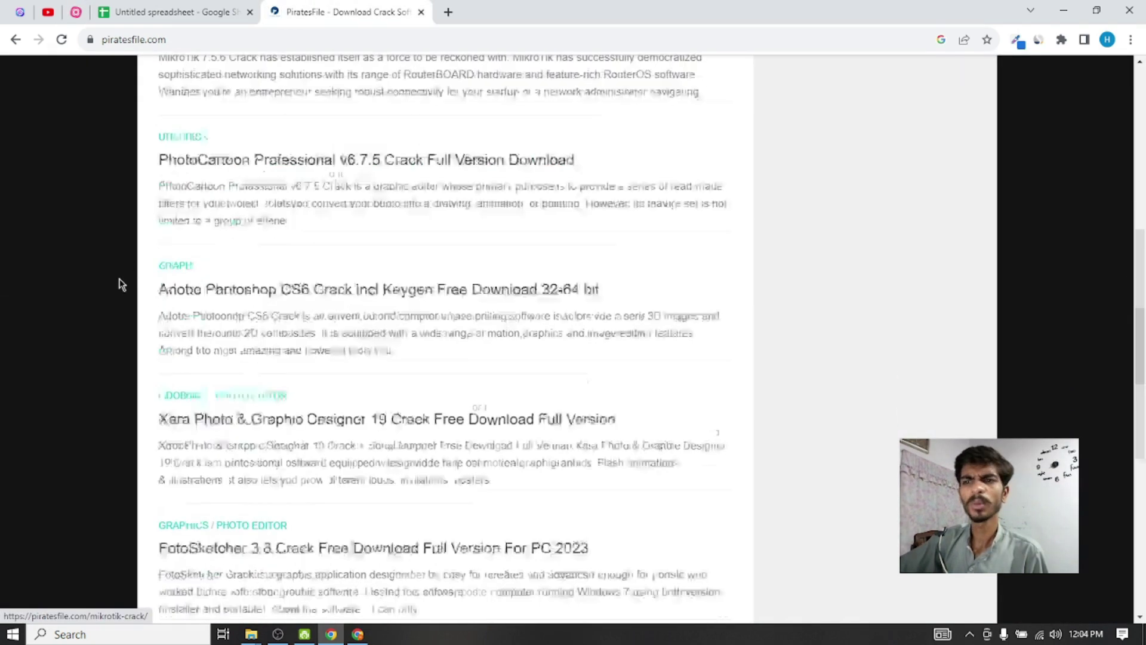
pyautogui.scroll(12, 117, 271)
pyautogui.click(76, 12)
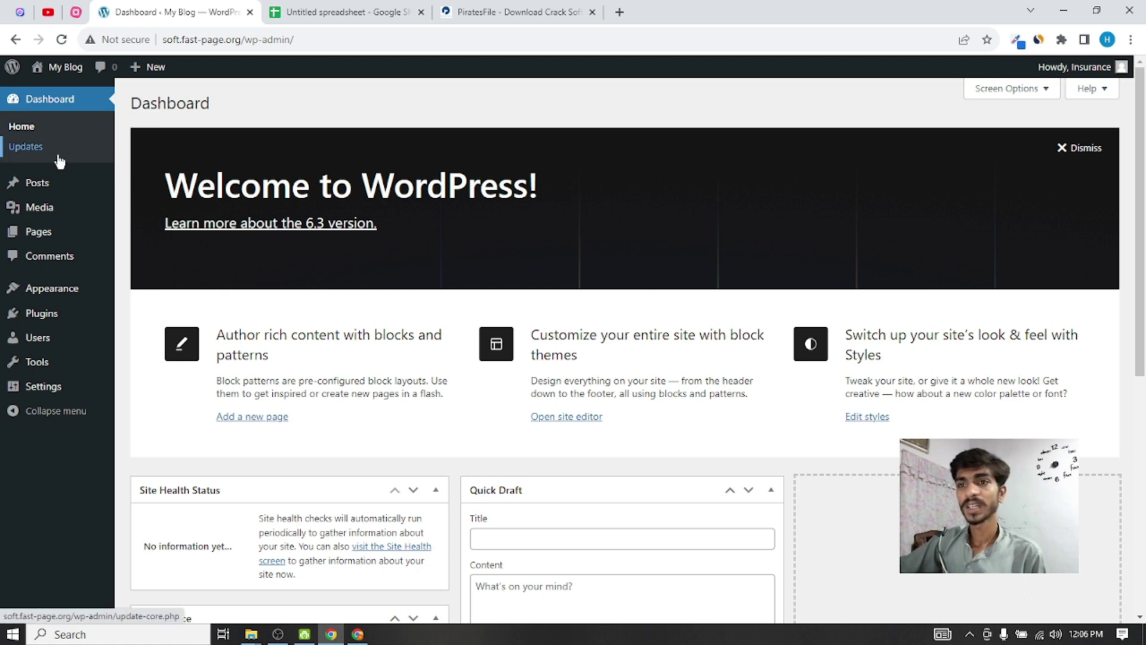
# Hide every WordPress dashboard box: Site Health Status, At a Glance, Activity, Quick Draft, WordPress Events and News, and Welcome
pyautogui.click(1029, 89)
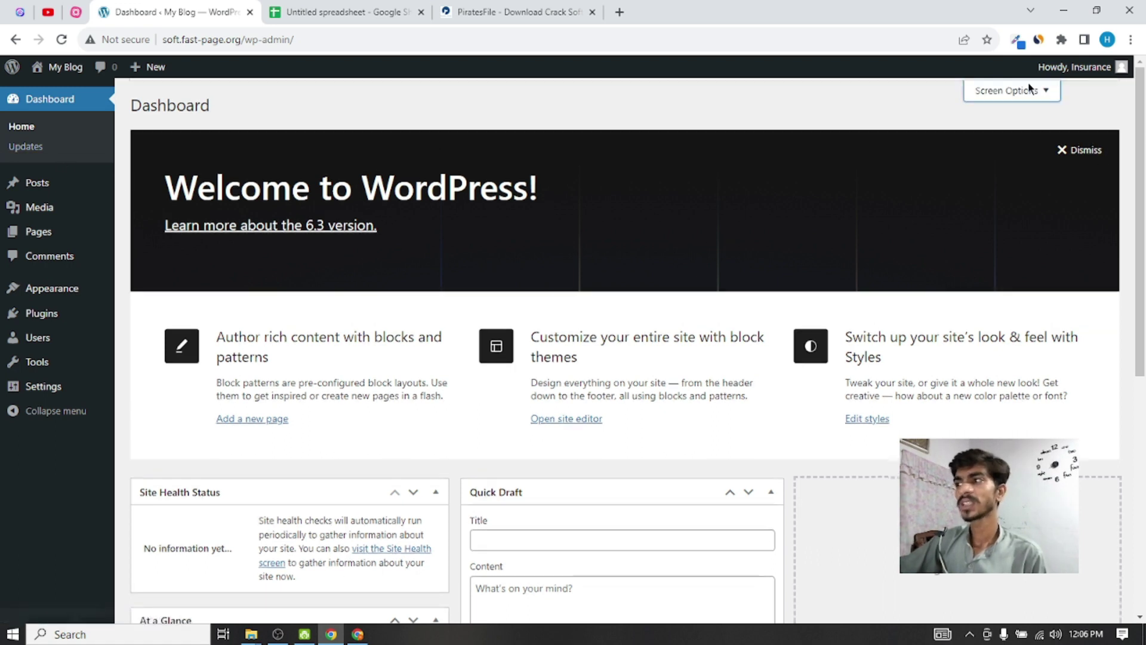
pyautogui.click(606, 152)
pyautogui.click(449, 152)
pyautogui.click(376, 152)
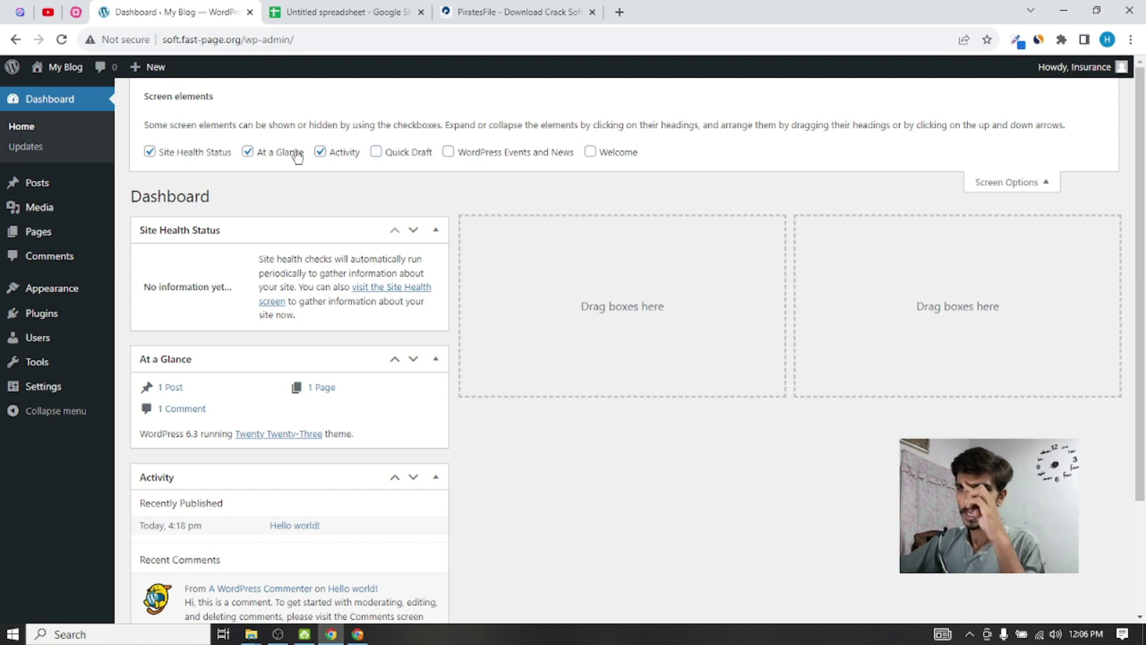
pyautogui.click(298, 152)
pyautogui.click(320, 151)
pyautogui.click(150, 151)
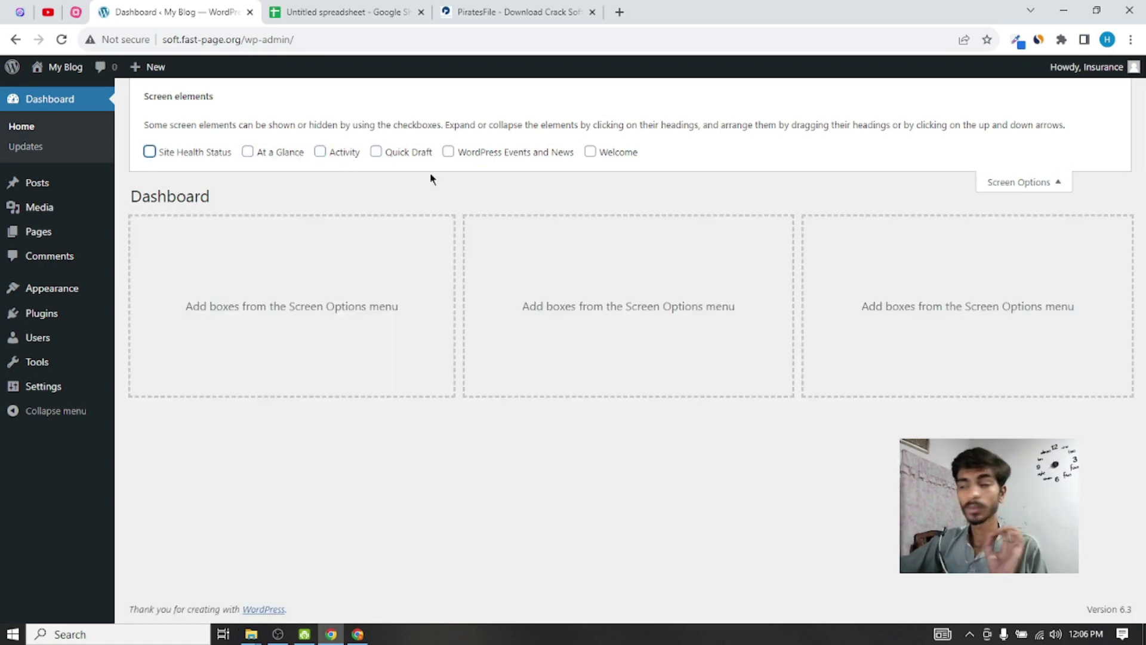
pyautogui.click(1034, 184)
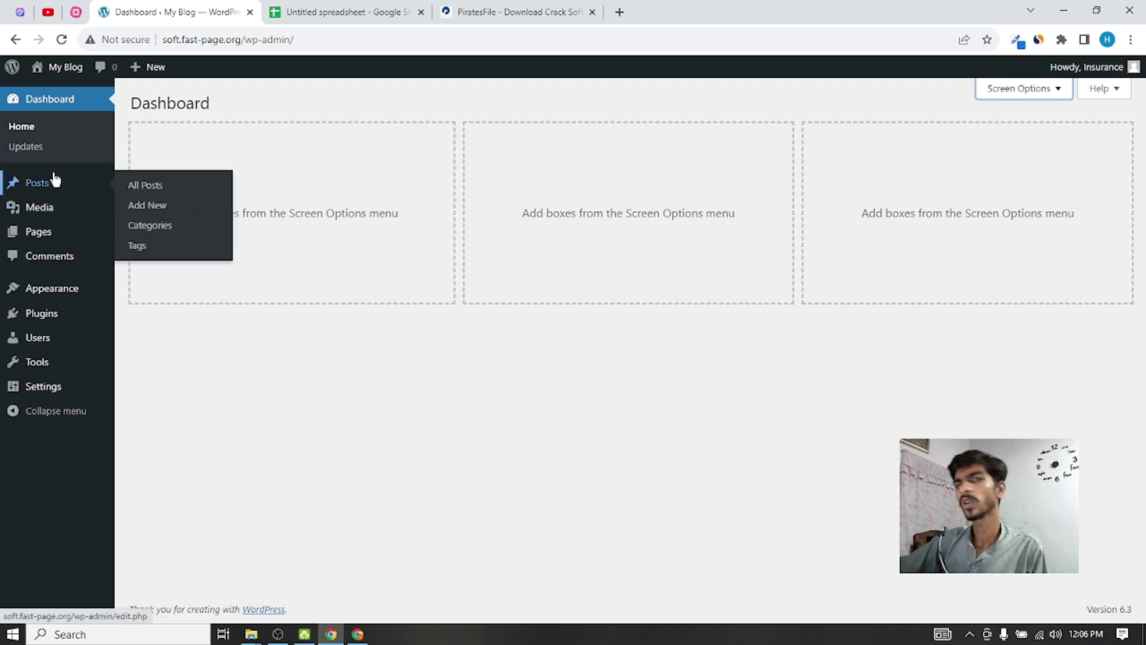
# Open the list of all posts and move the "Hello world!" post to the trash
pyautogui.click(410, 357)
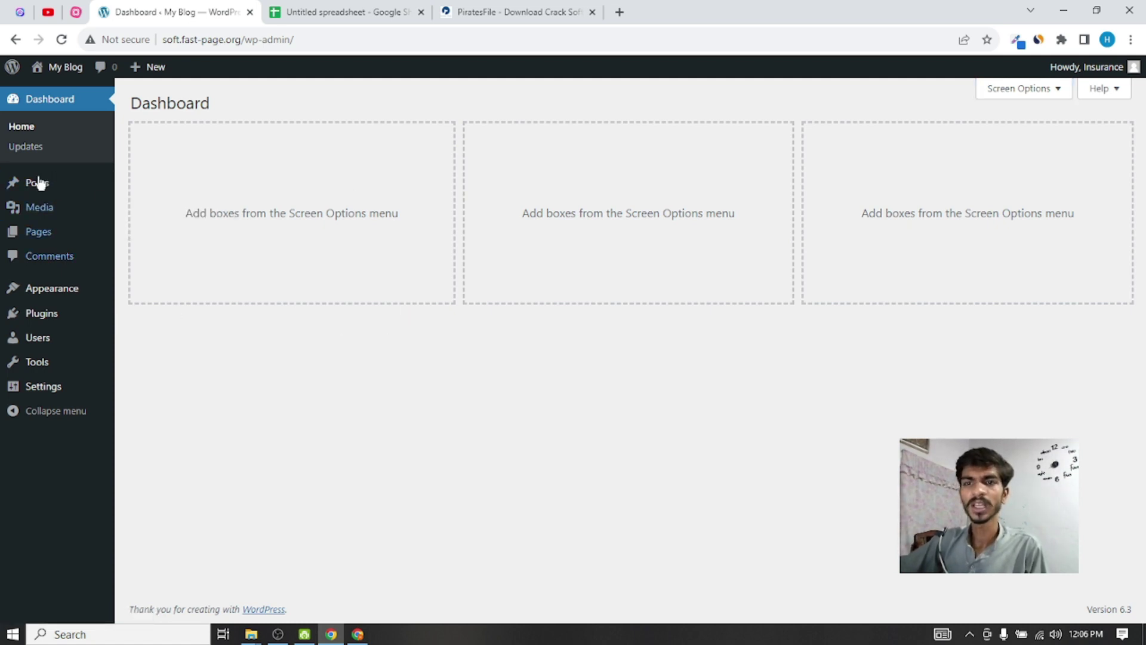
pyautogui.moveTo(36, 184)
pyautogui.click(191, 189)
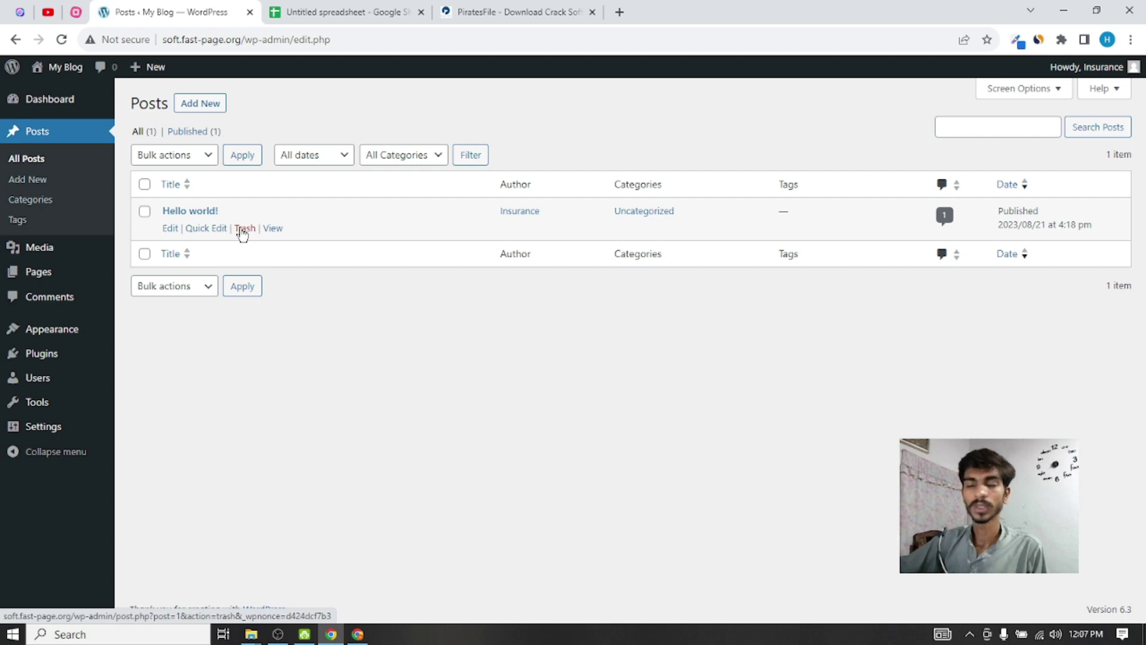
pyautogui.click(245, 229)
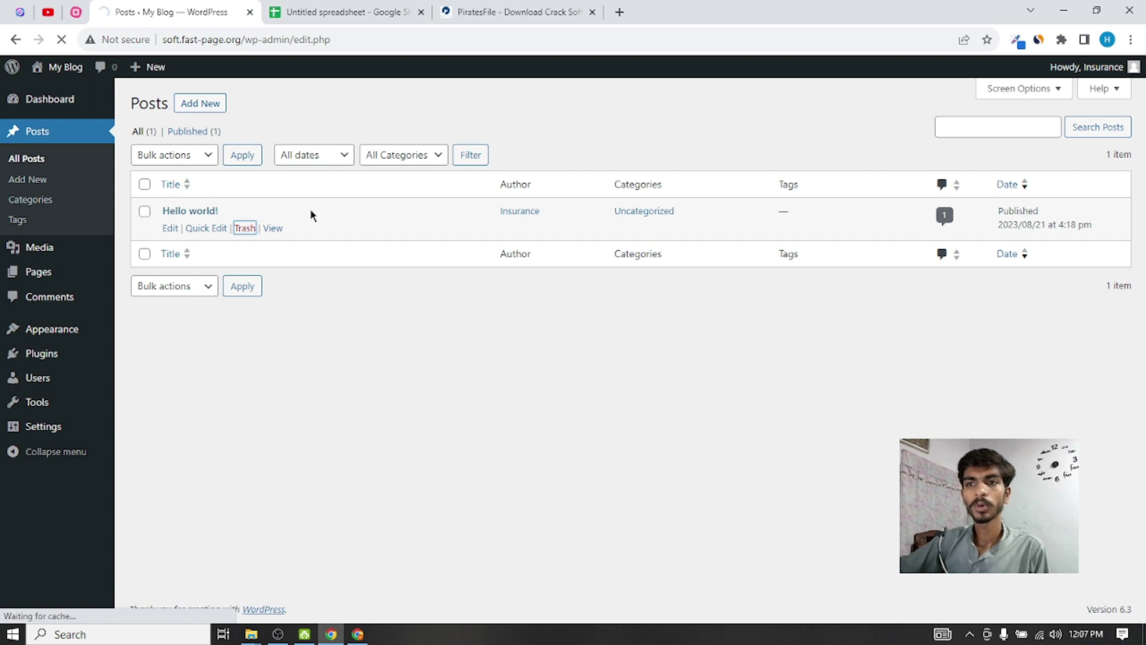
# Visit the live site in a new browser tab to check its homepage, and return to the WordPress admin
pyautogui.middleClick(57, 90)
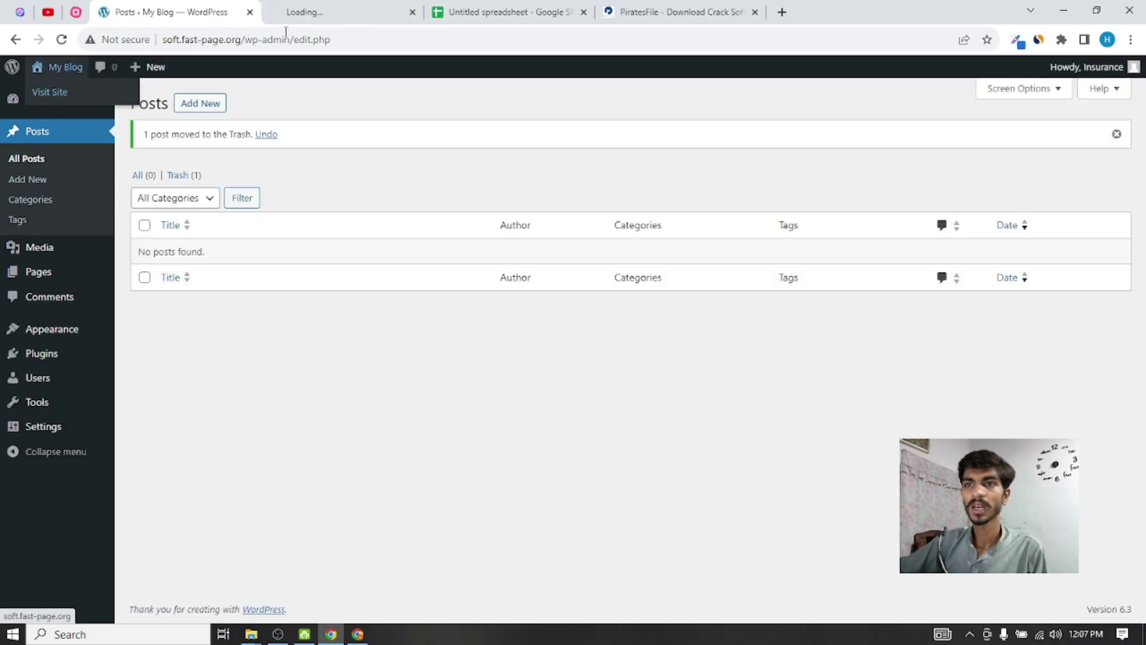
pyautogui.click(330, 10)
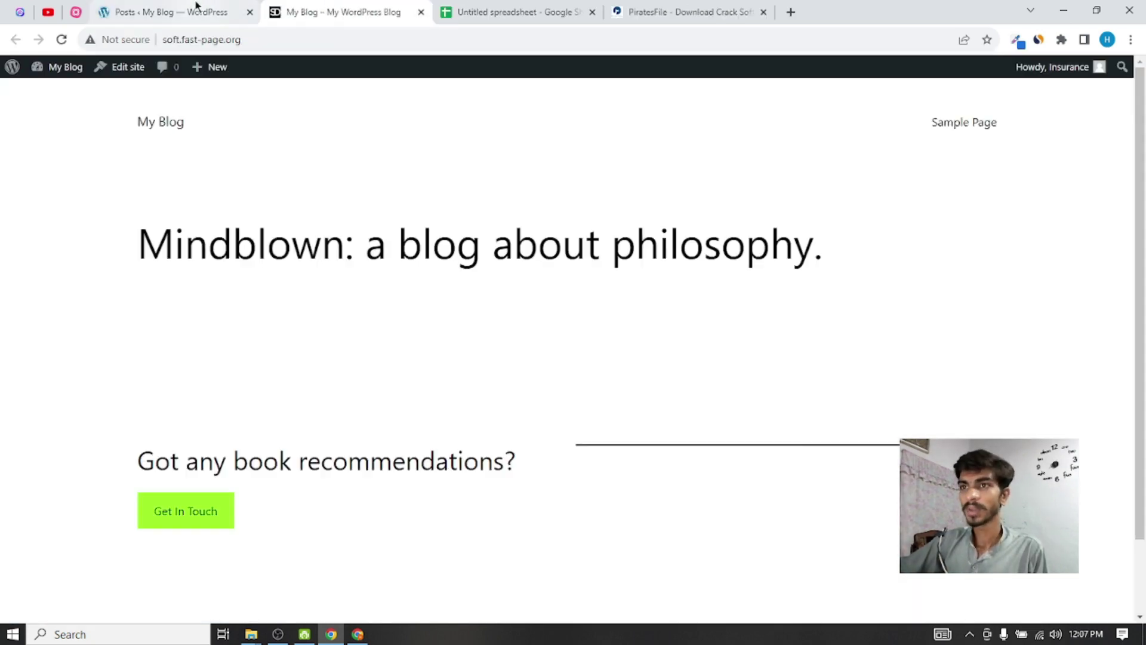
pyautogui.click(195, 7)
pyautogui.click(303, 7)
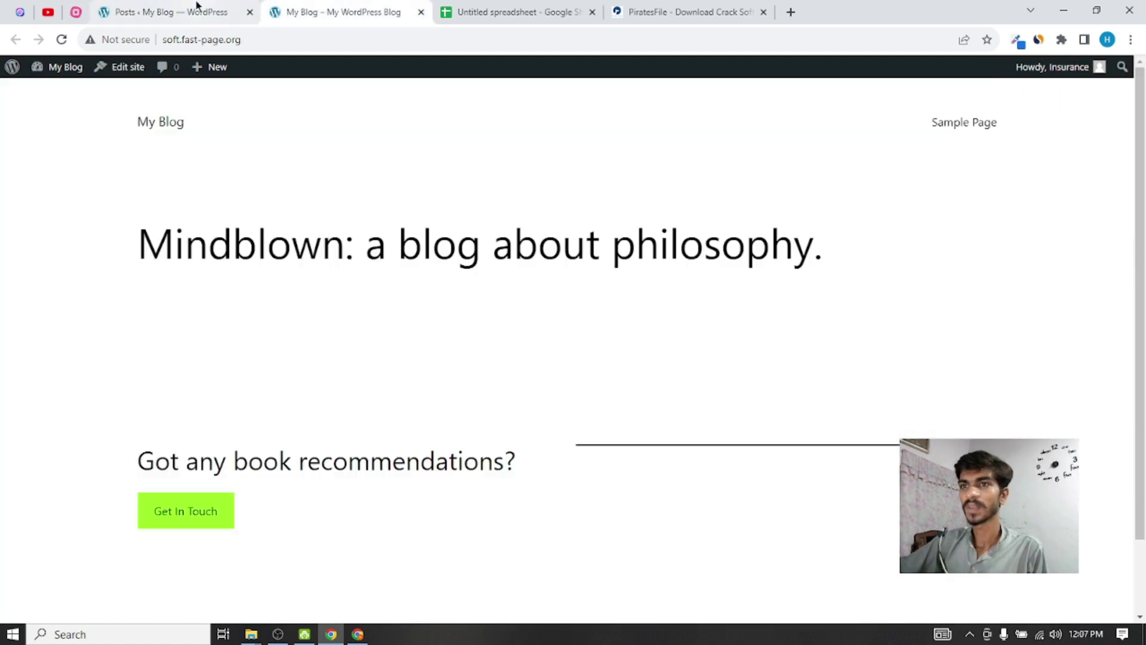
pyautogui.scroll(-1, 565, 402)
pyautogui.scroll(1, 328, 392)
pyautogui.click(195, 8)
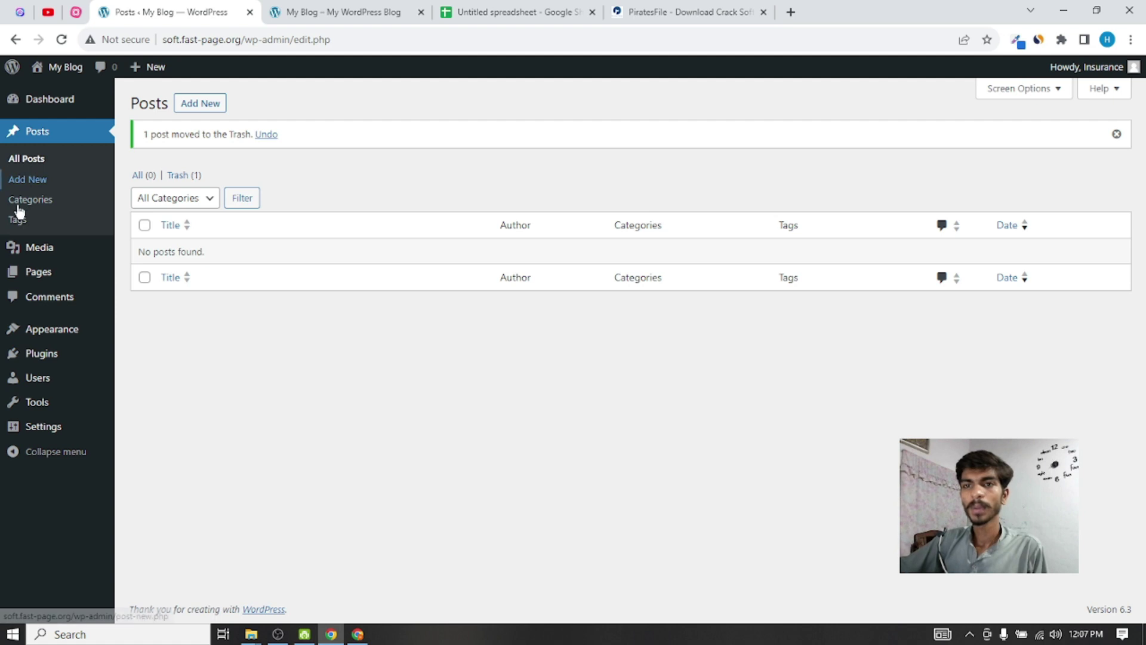
# Open the list of all pages and move both the Privacy Policy and Sample Page to the trash in bulk
pyautogui.moveTo(41, 271)
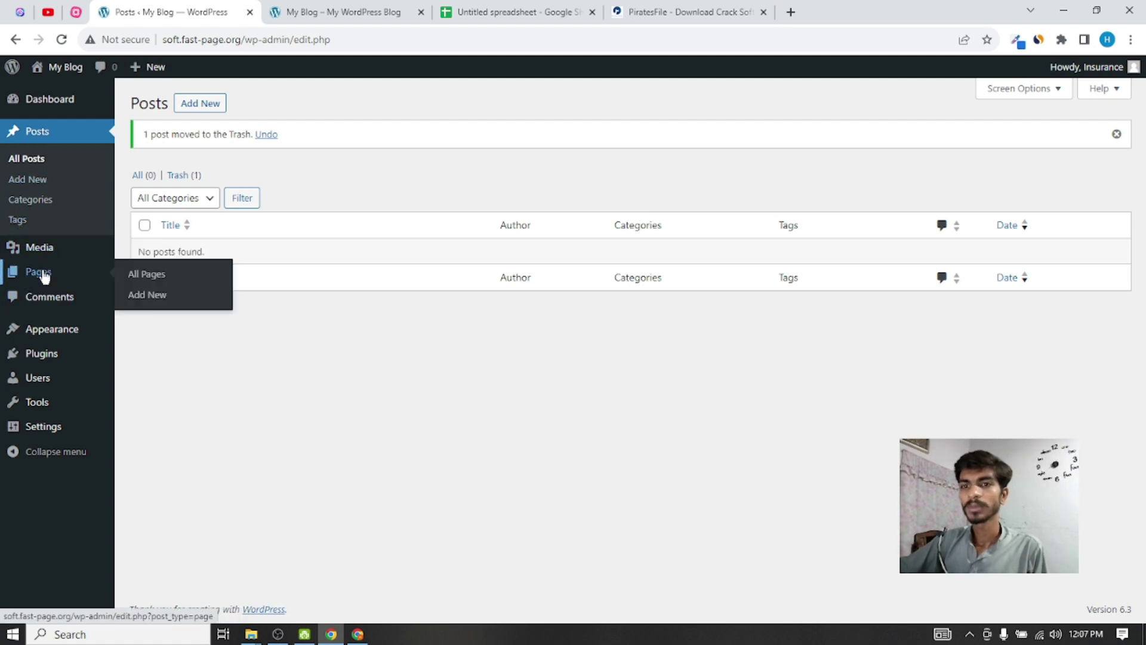
pyautogui.click(163, 278)
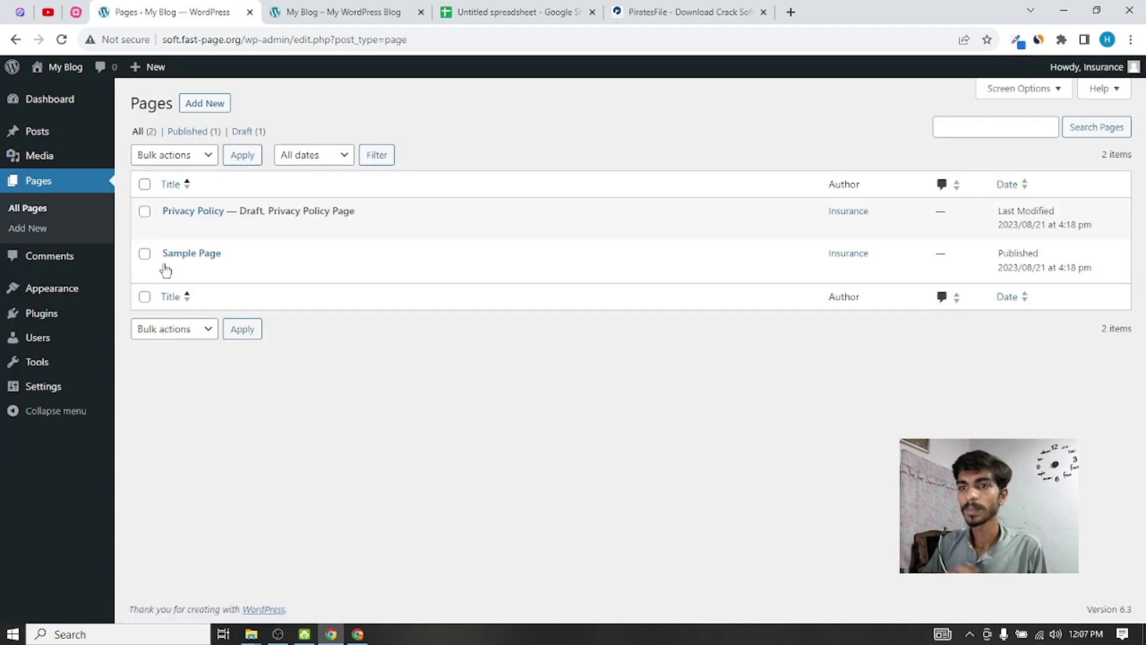
pyautogui.click(145, 184)
pyautogui.click(182, 155)
pyautogui.click(190, 201)
pyautogui.click(242, 161)
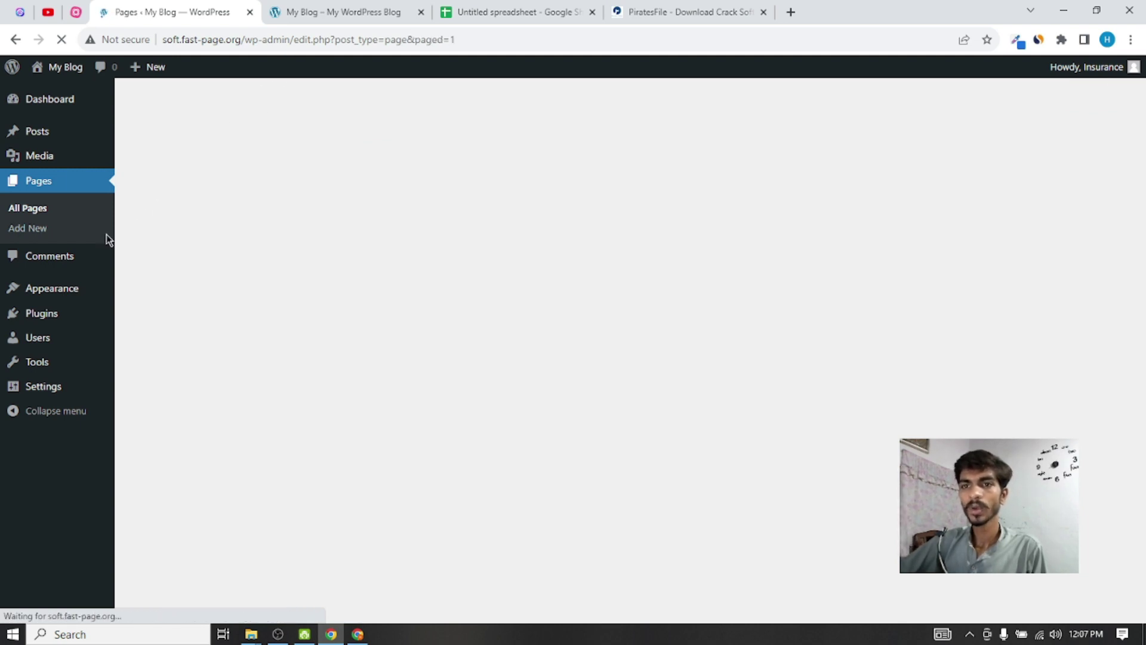
# Open the installed plugins and delete both Akismet Anti-Spam and Hello Dolly in bulk
pyautogui.moveTo(39, 316)
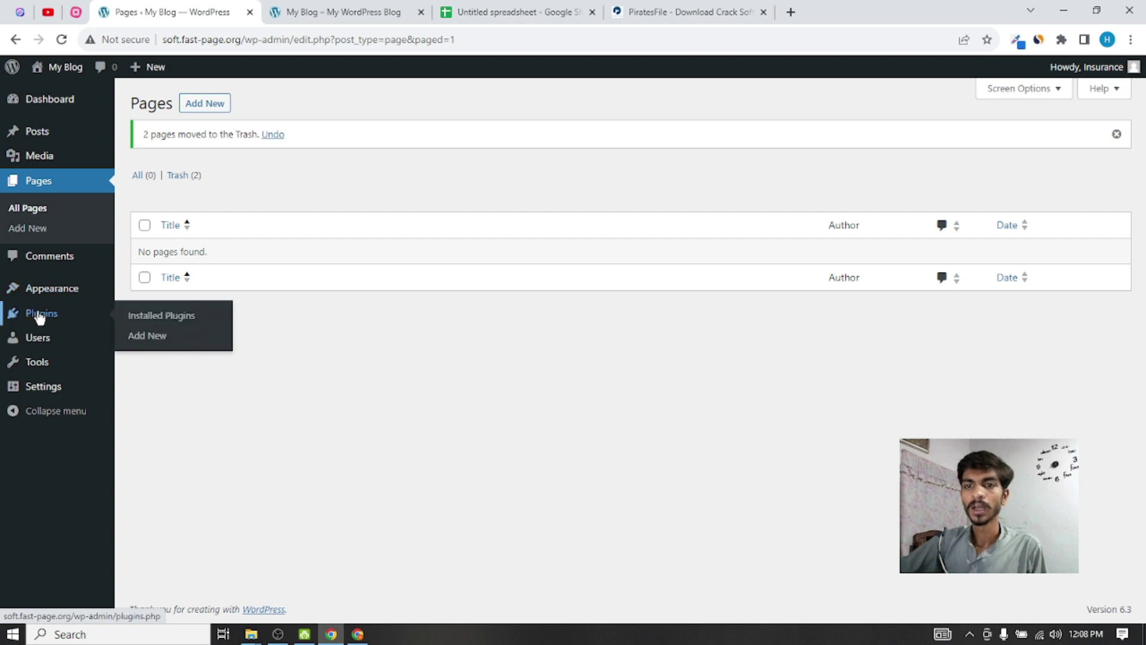
pyautogui.click(152, 315)
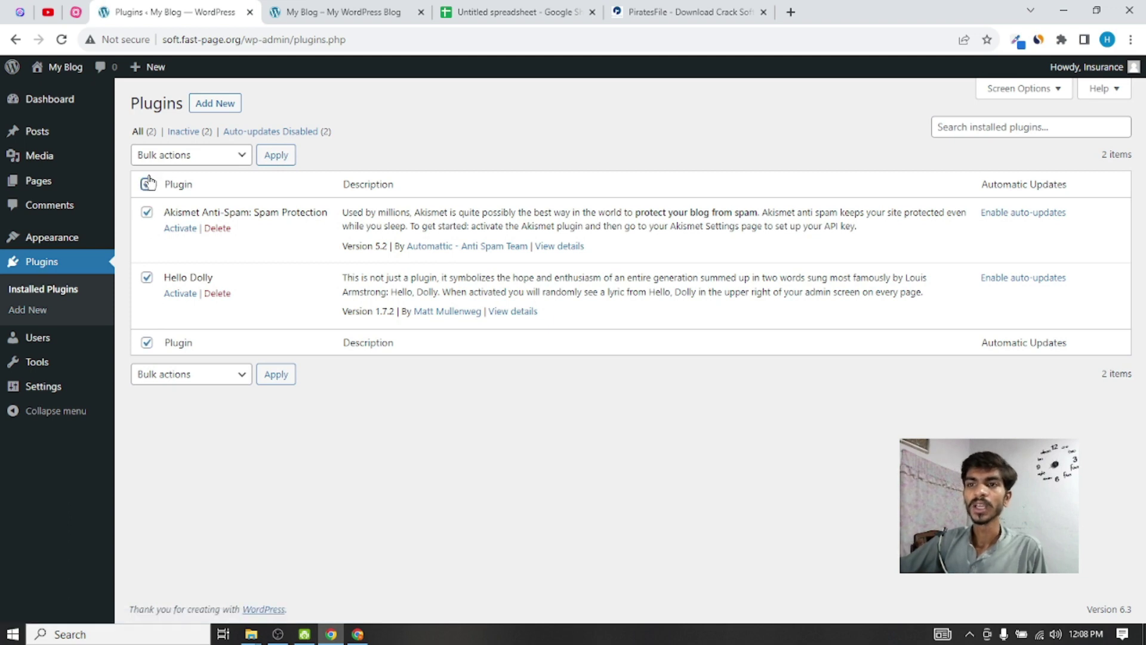
pyautogui.click(188, 157)
pyautogui.click(189, 231)
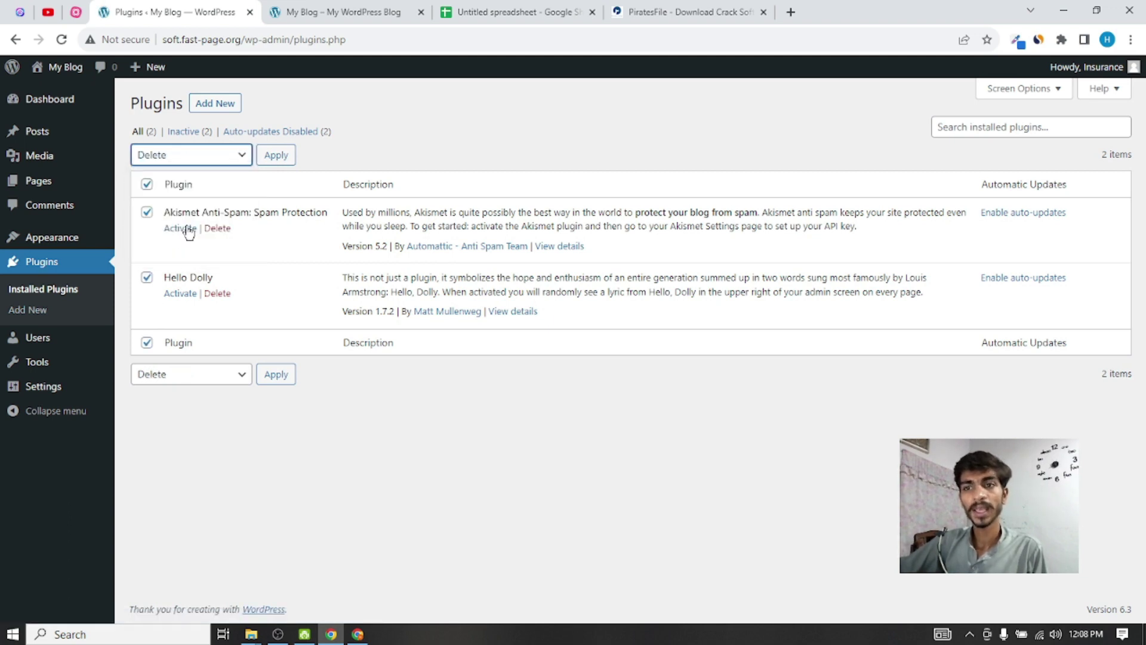
pyautogui.click(273, 156)
pyautogui.click(640, 151)
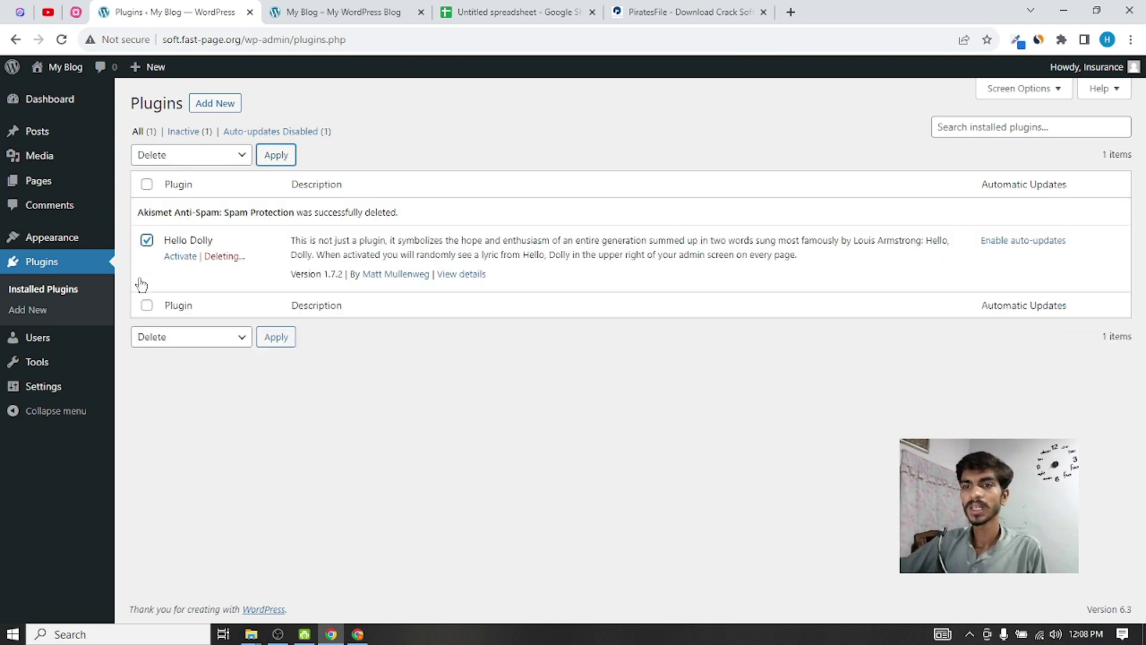
# Open the general settings and change the site title to "Software's Download"
pyautogui.moveTo(69, 388)
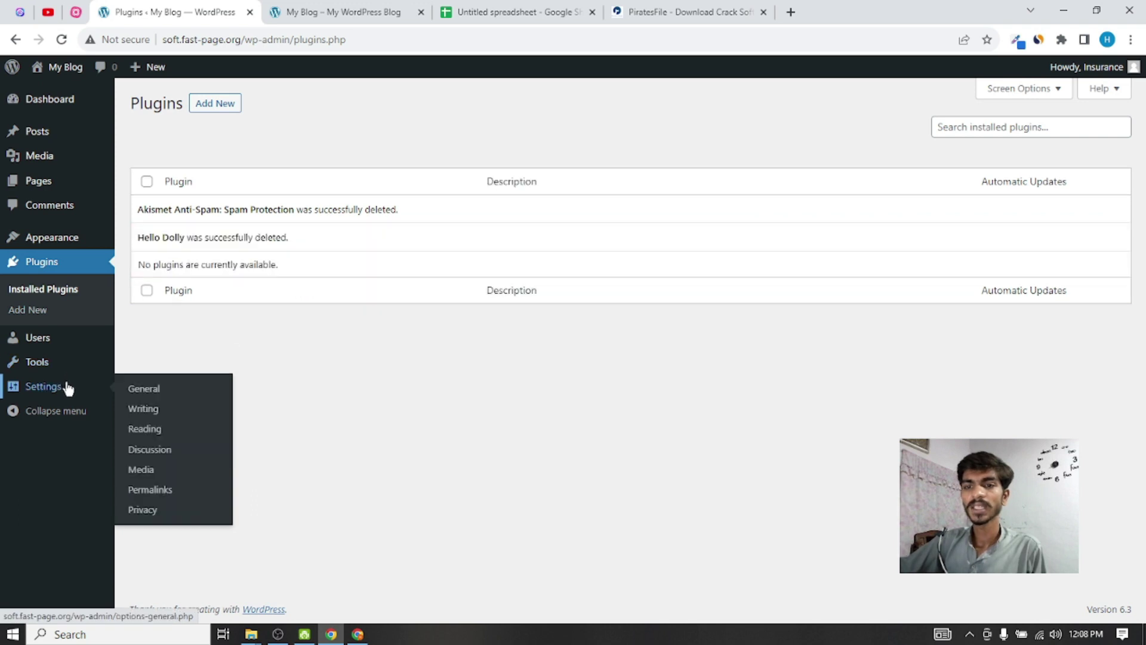
pyautogui.click(163, 393)
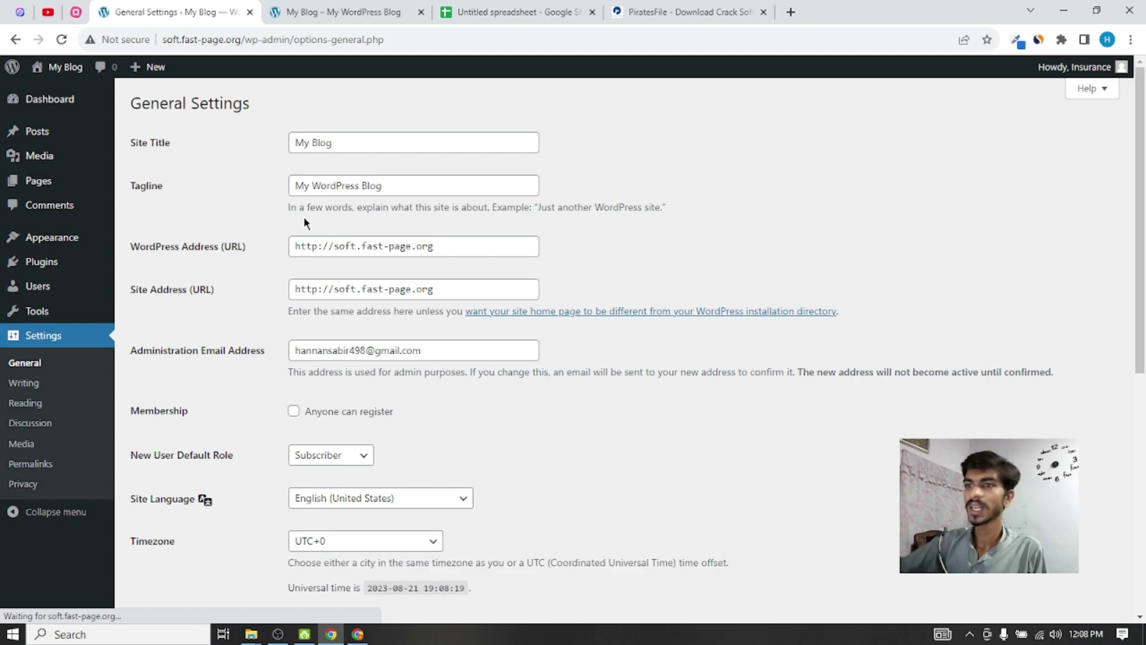
pyautogui.tripleClick(371, 141)
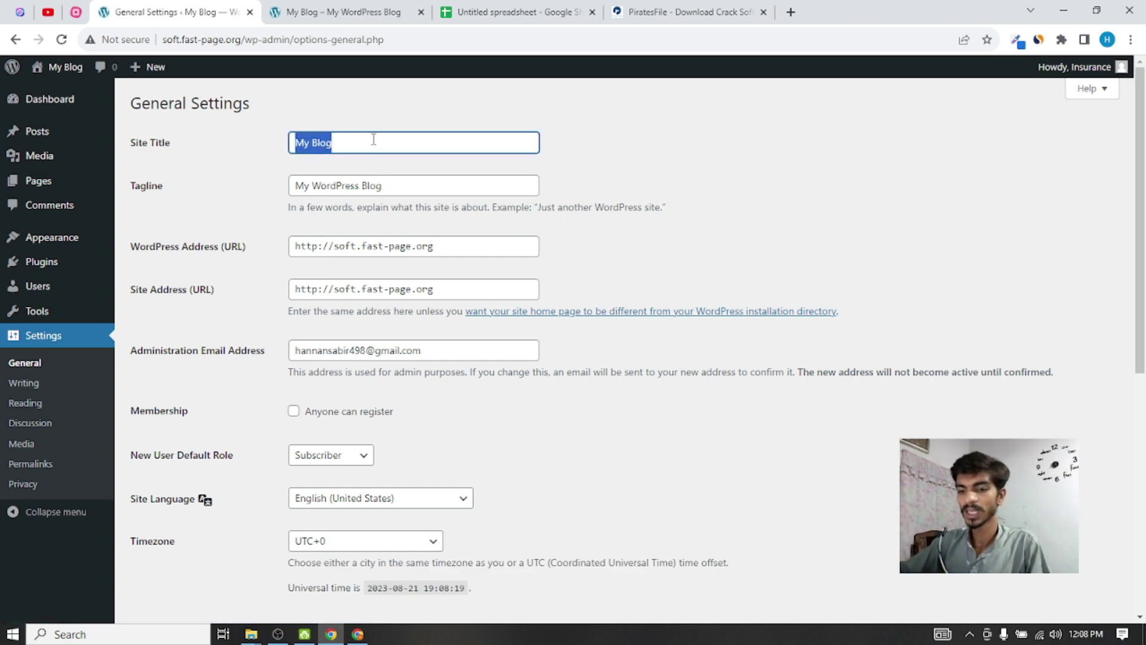
pyautogui.write('So')
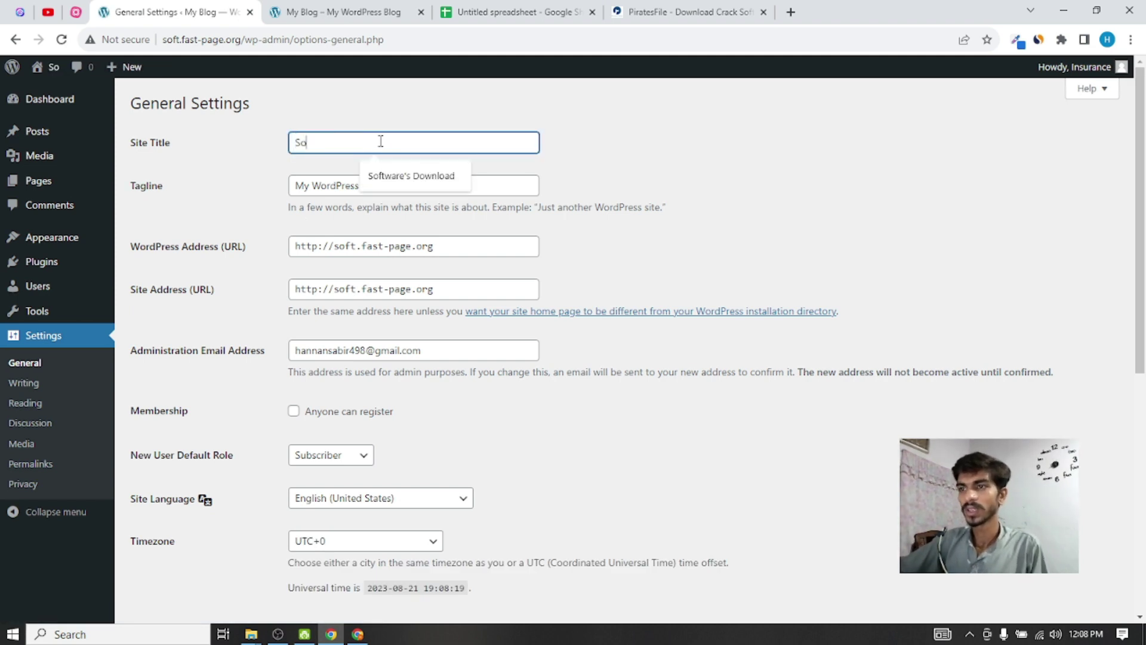
pyautogui.click(405, 175)
# Copy the site title "Software's Download" and replace the tagline with it
pyautogui.hotkey('ctrl', 'shift', 'Left')
pyautogui.hotkey('ctrl', 'shift', 'Left')
pyautogui.hotkey('ctrl', 'c')
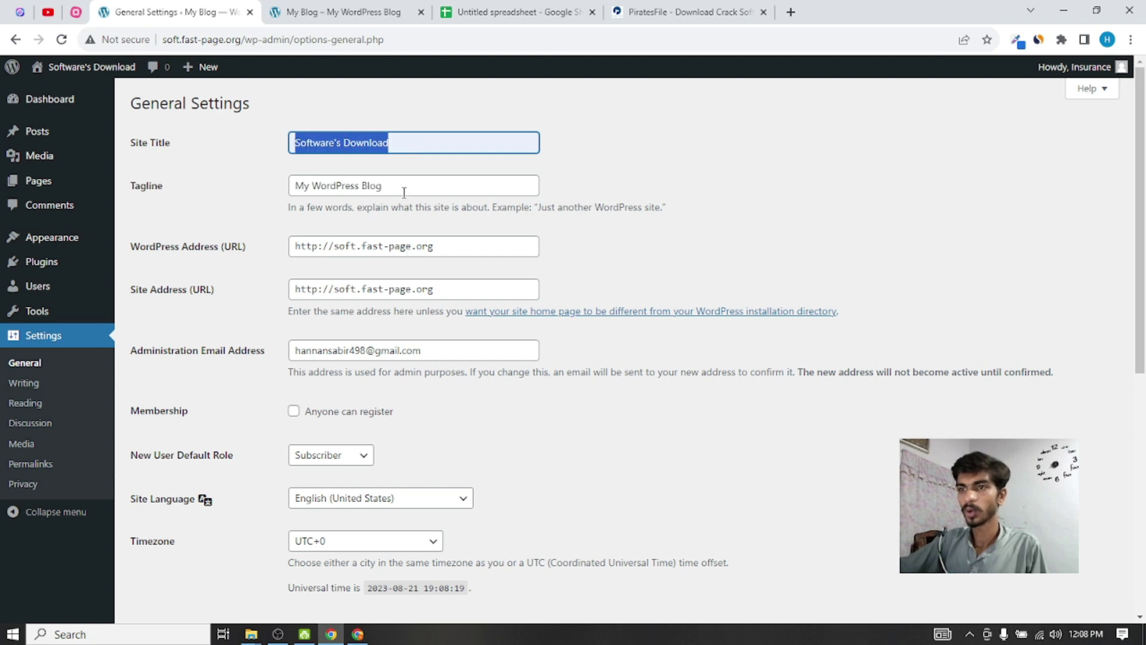
pyautogui.click(403, 189)
pyautogui.hotkey('ctrl', 'a')
pyautogui.hotkey('ctrl', 'v')
pyautogui.click(609, 158)
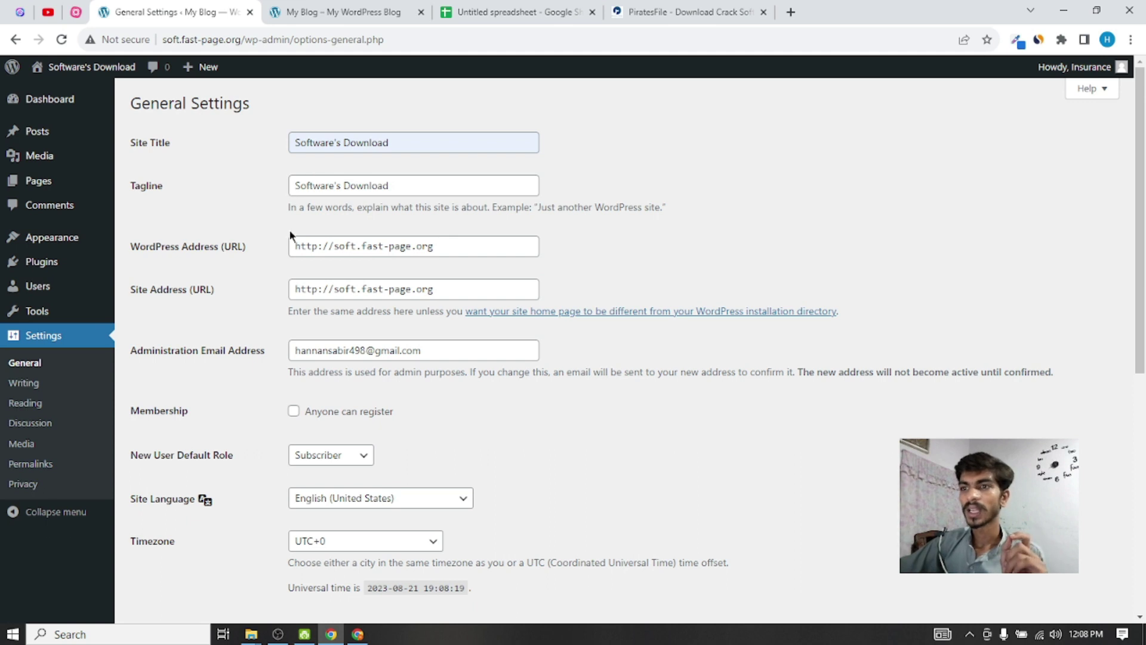
# Review the WordPress and site address fields, enable "Anyone can register" under Membership, and save the general settings
pyautogui.scroll(-2, 287, 234)
pyautogui.scroll(2, 288, 240)
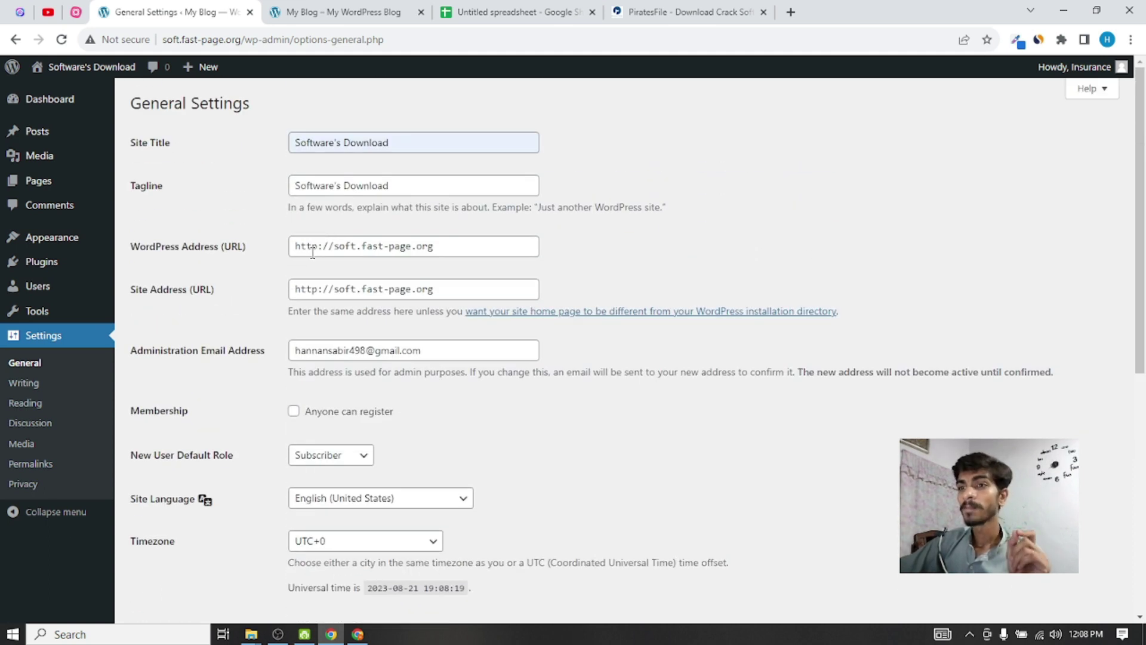
pyautogui.click(318, 248)
pyautogui.click(317, 289)
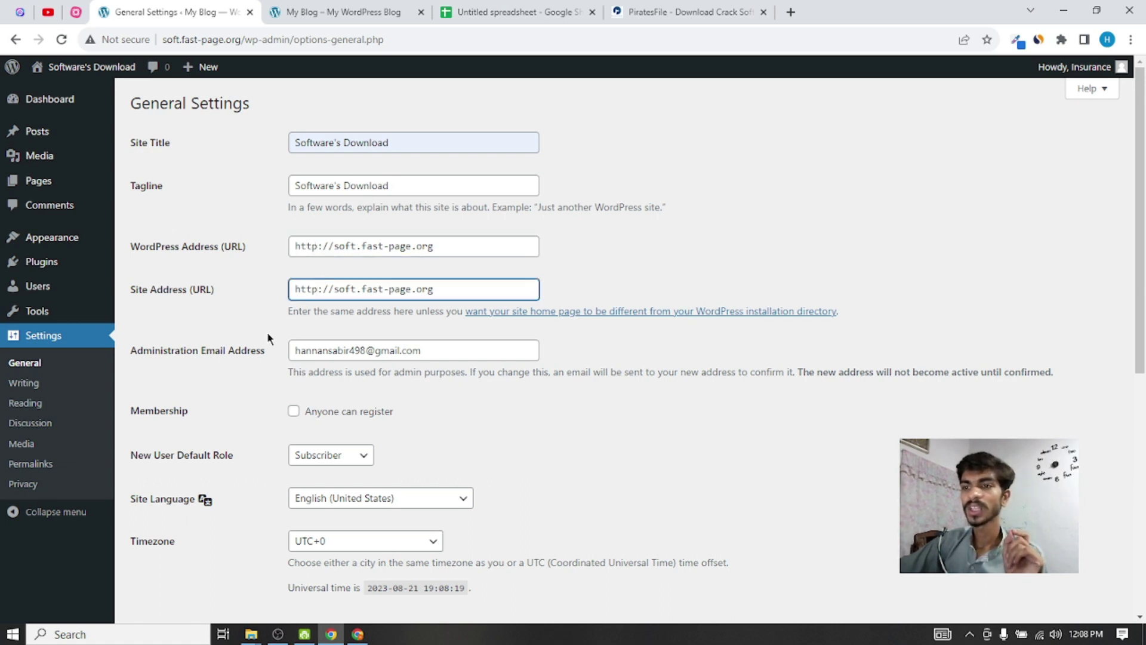
pyautogui.scroll(-2, 267, 336)
pyautogui.click(302, 268)
pyautogui.scroll(2, 364, 273)
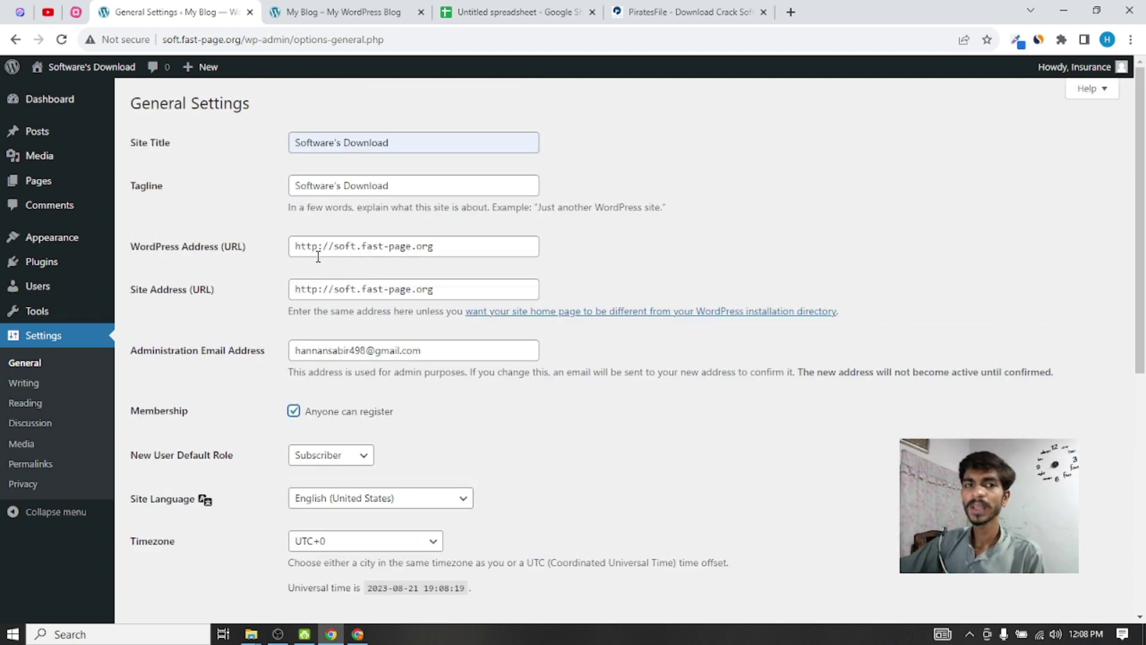
pyautogui.scroll(-7, 280, 267)
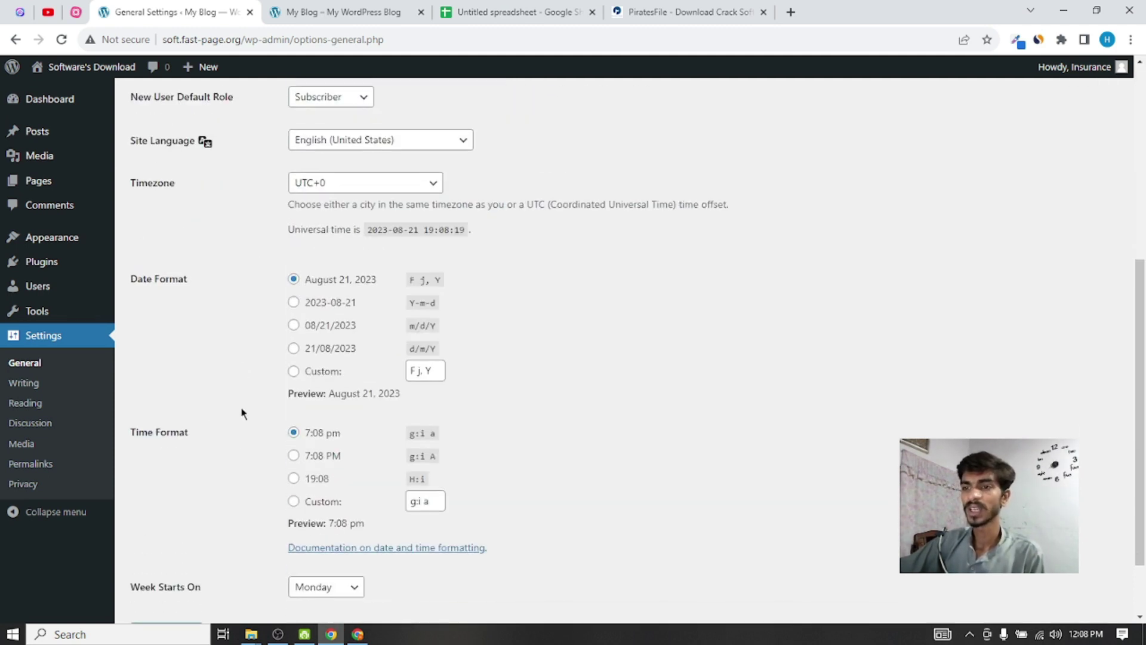
pyautogui.click(179, 549)
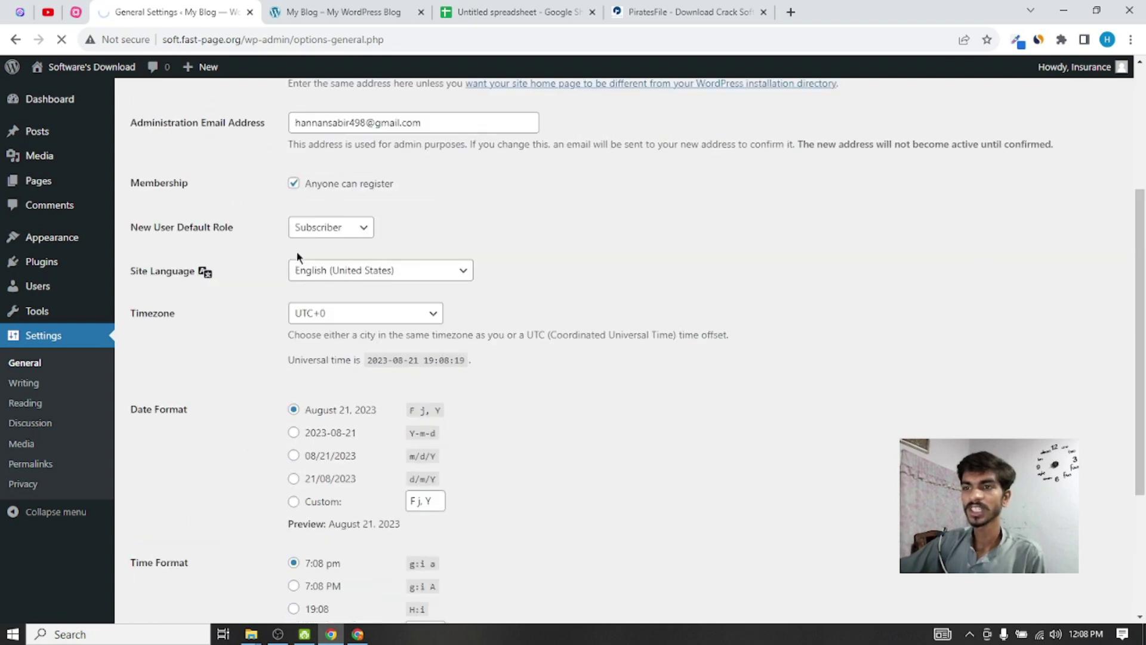
# Set the permalink structure to Post name in the permalink settings and save the change
pyautogui.scroll(-2, 323, 201)
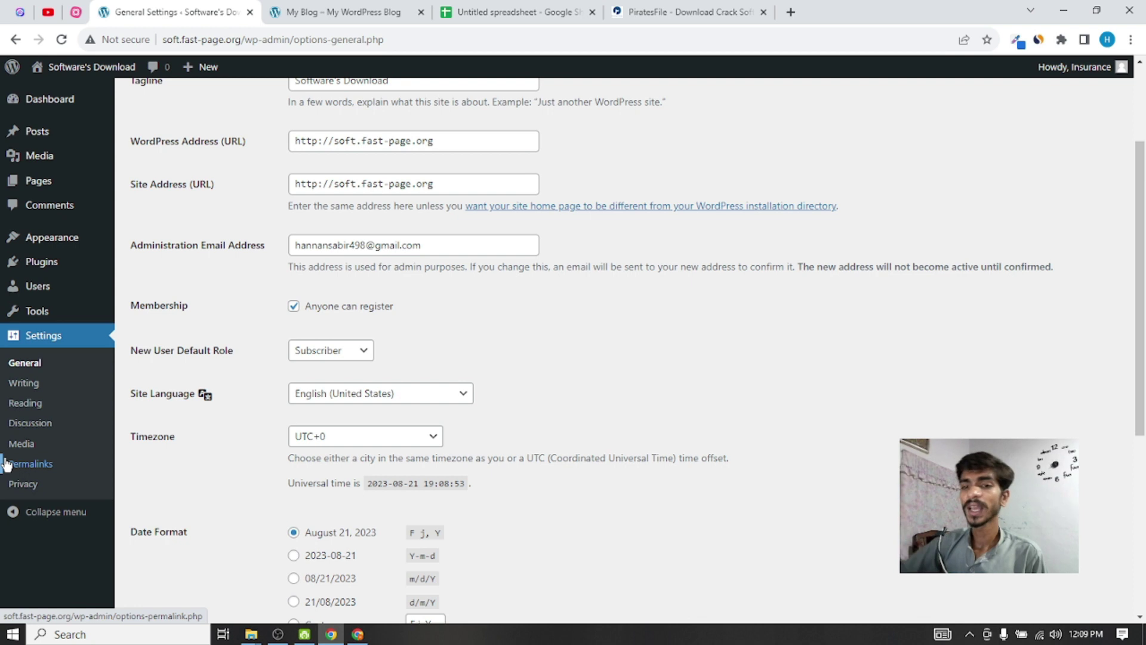
pyautogui.click(57, 465)
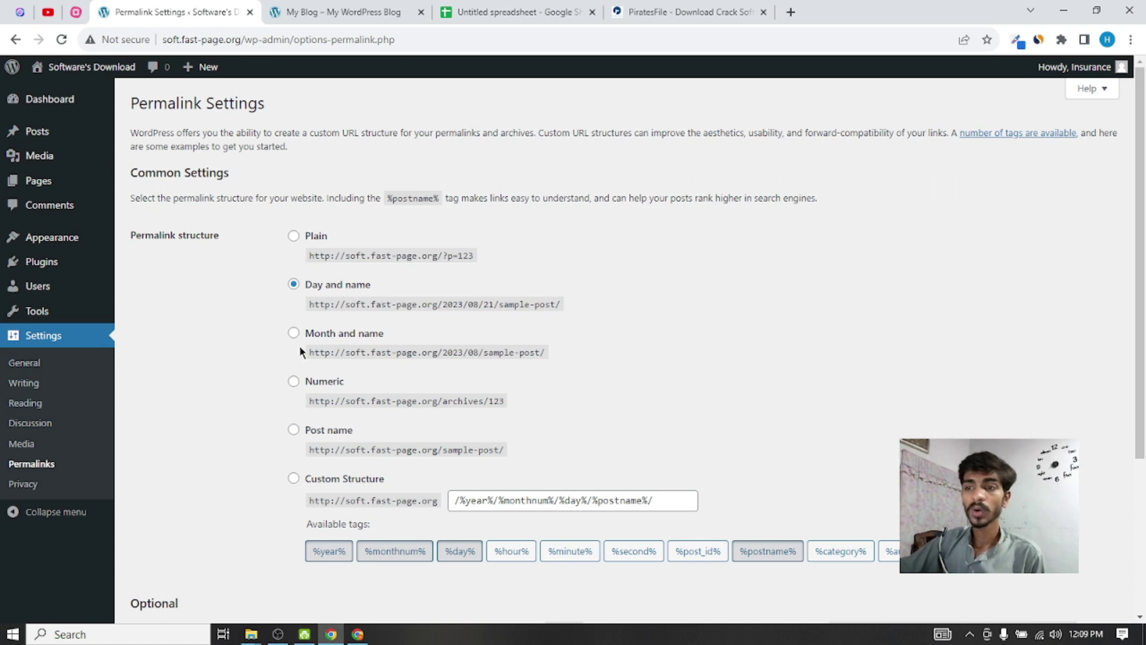
pyautogui.click(294, 429)
pyautogui.scroll(-1, 333, 342)
pyautogui.scroll(-3, 333, 342)
pyautogui.click(172, 549)
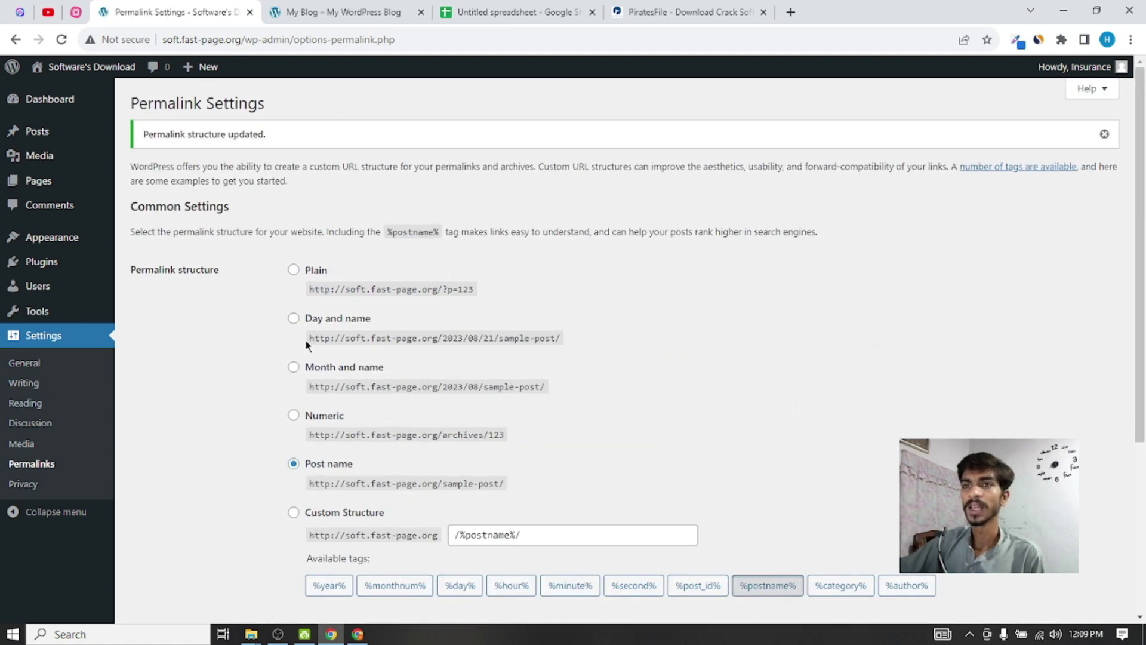
# Dismiss the permalink update notice and return to the admin dashboard
pyautogui.click(1105, 135)
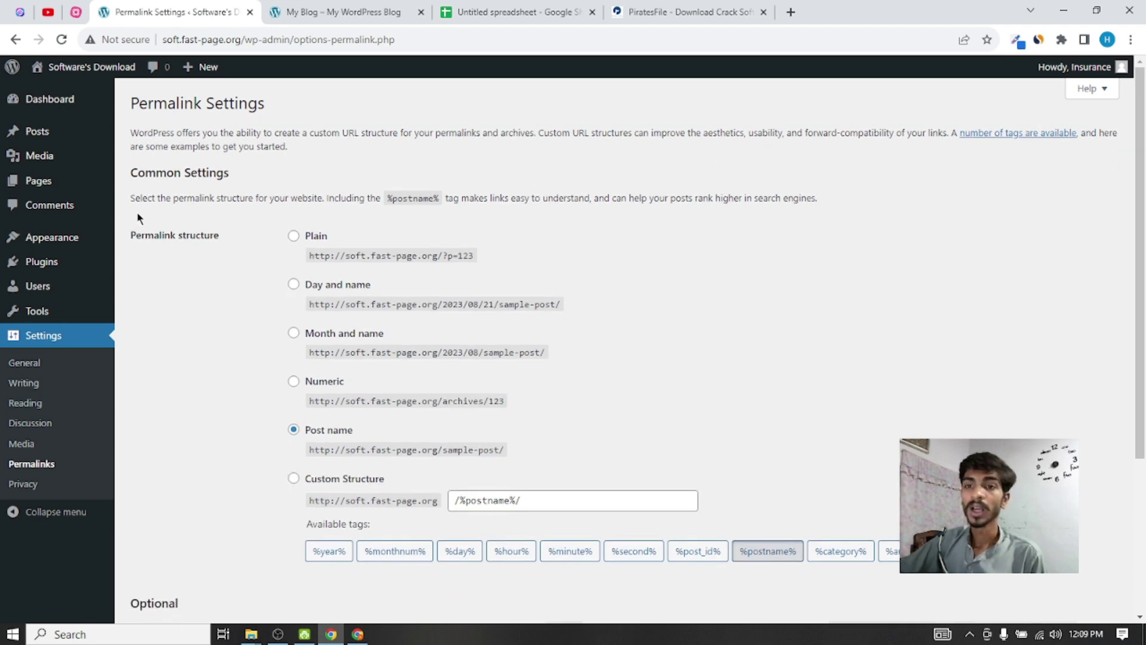
pyautogui.click(72, 108)
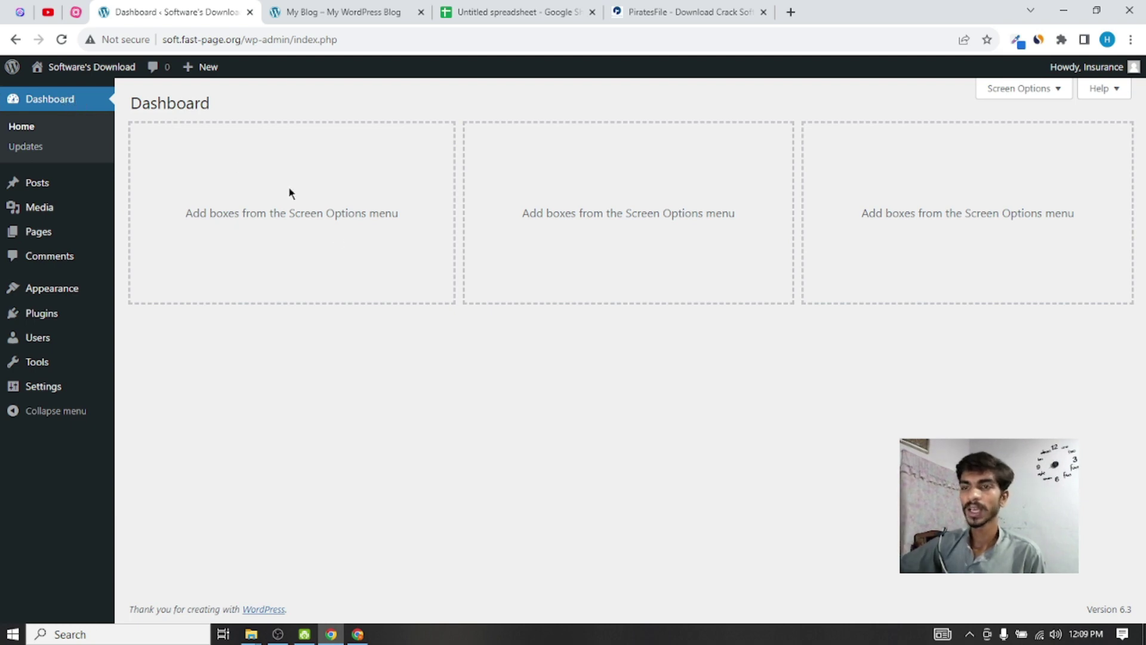
pyautogui.click(332, 9)
pyautogui.click(194, 9)
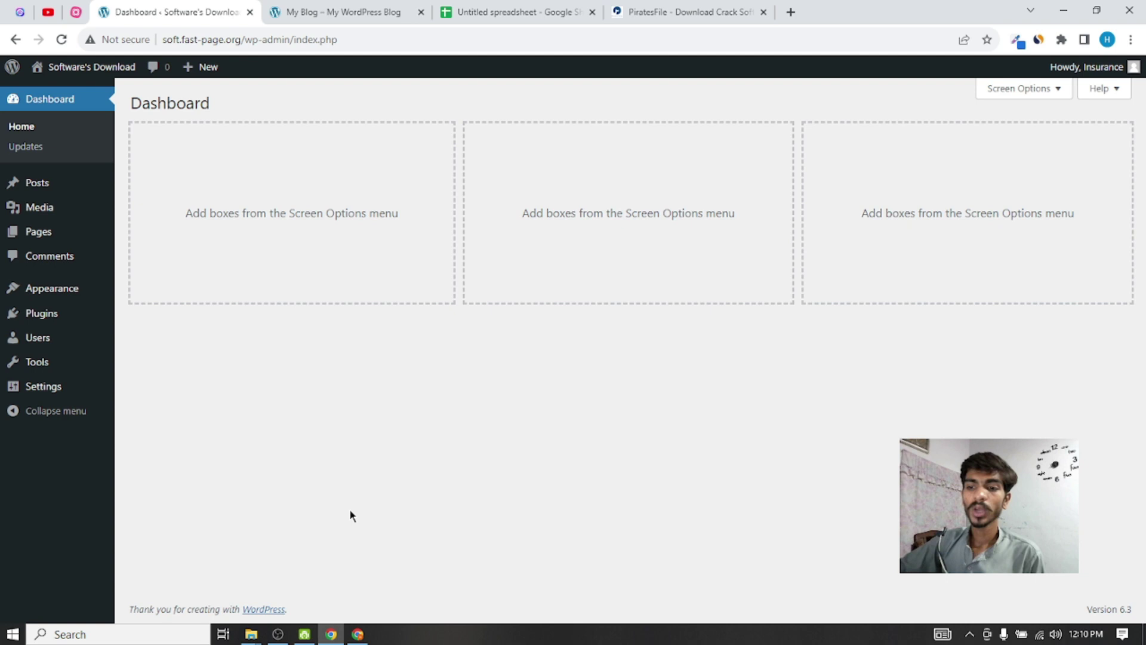
# Open the installed themes, start adding a new theme, and search the theme library for "Mystique"
pyautogui.moveTo(71, 288)
pyautogui.click(182, 296)
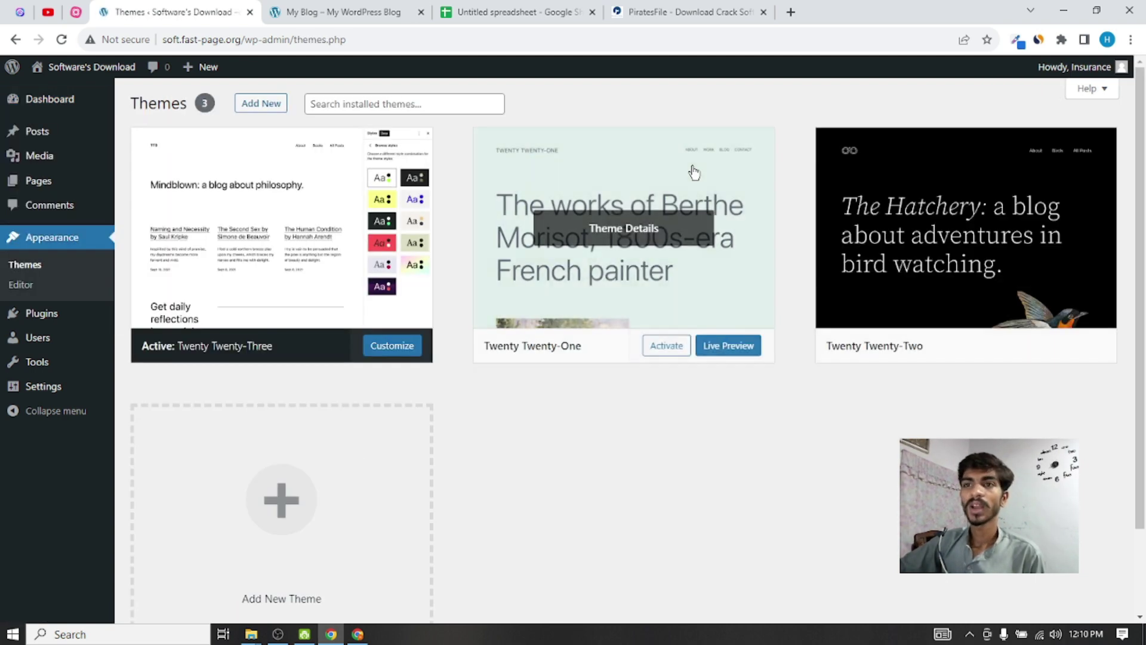
pyautogui.click(274, 106)
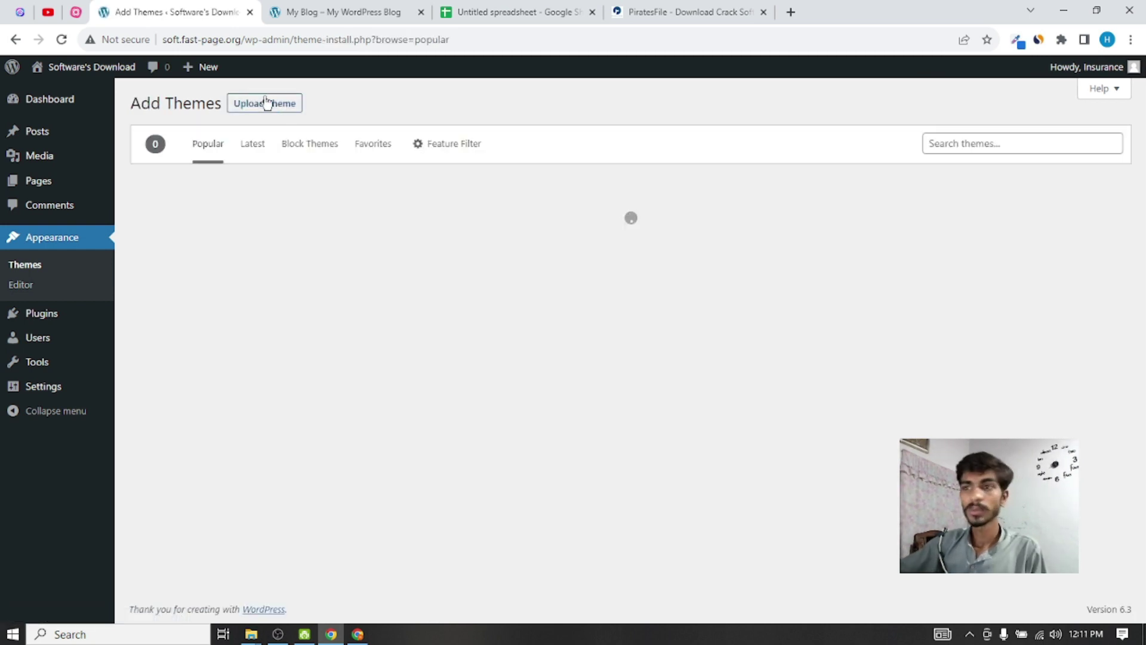
pyautogui.click(976, 139)
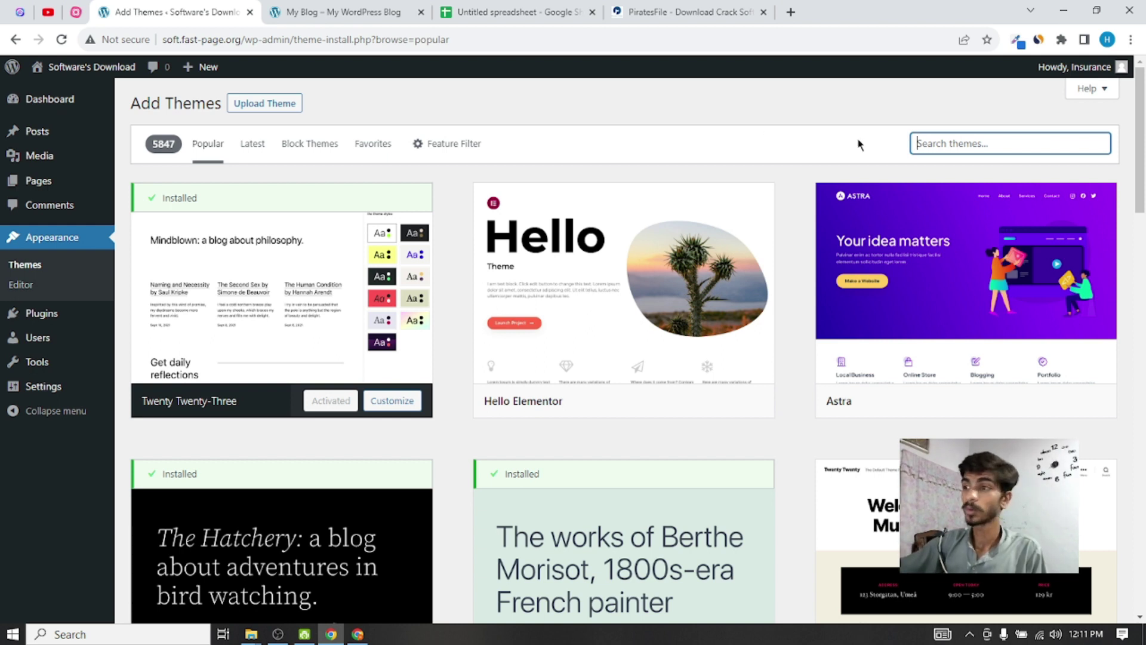
pyautogui.write('Mystique')
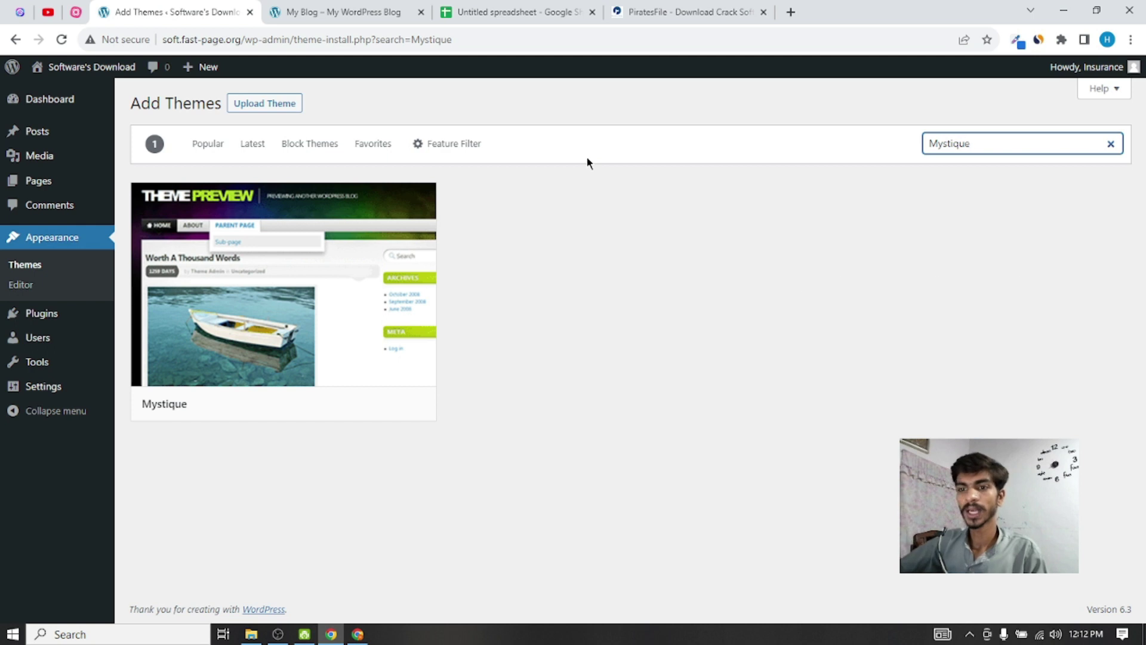
# Install and activate the Mystique theme, then dismiss both notices above the installed themes
pyautogui.moveTo(168, 423)
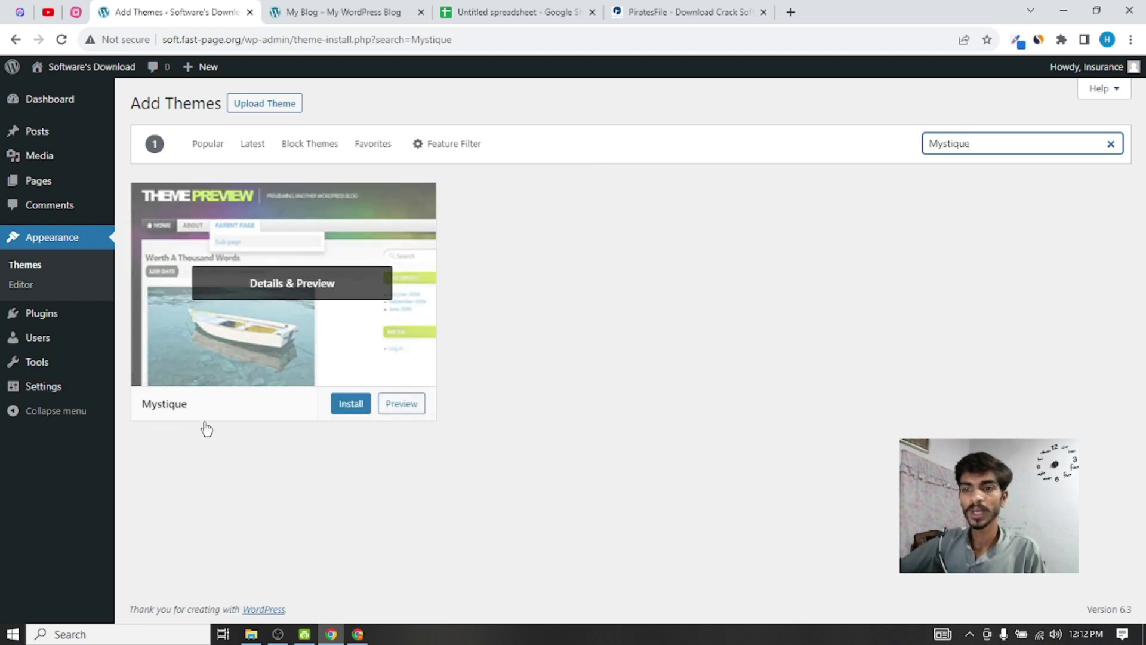
pyautogui.click(353, 404)
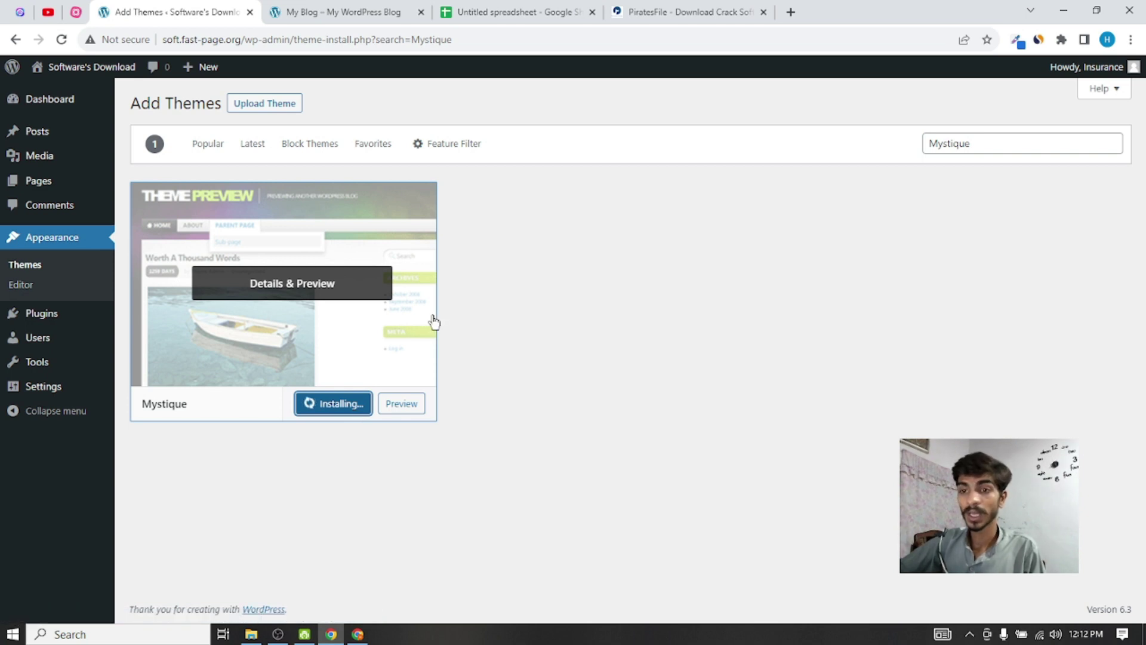
pyautogui.click(330, 404)
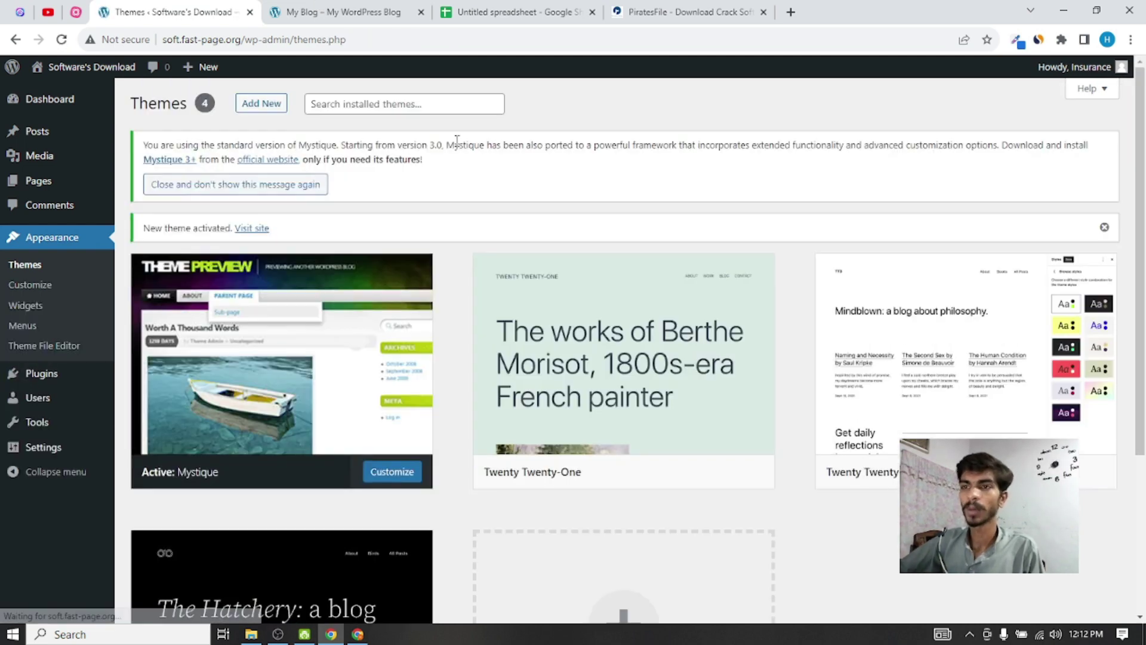
pyautogui.click(1102, 227)
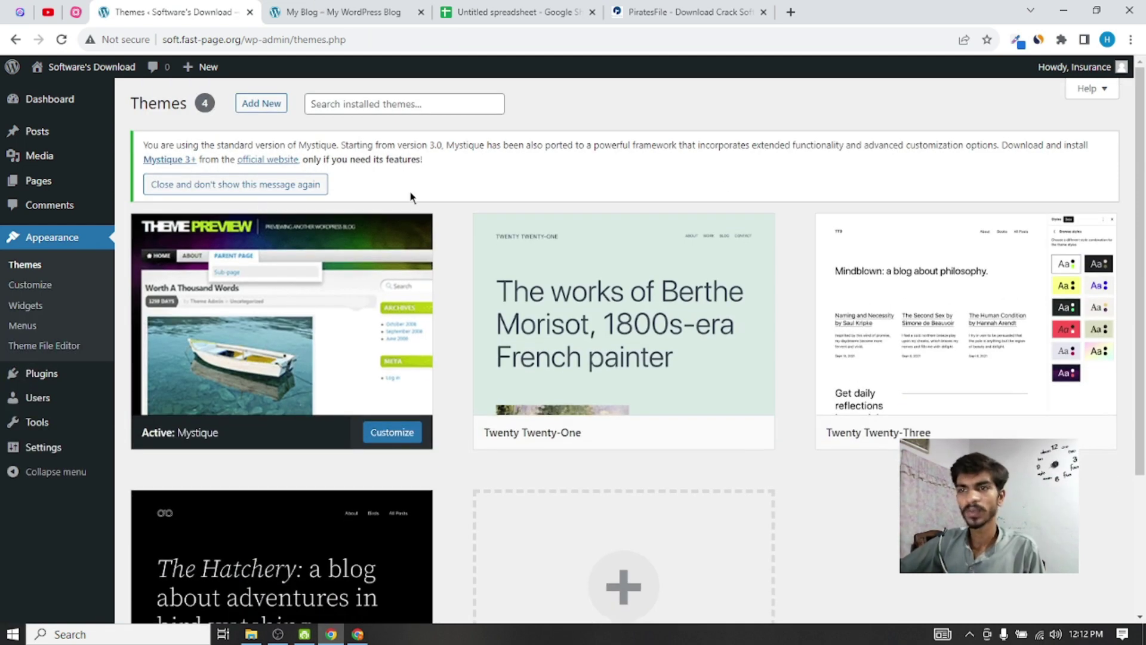
pyautogui.click(191, 187)
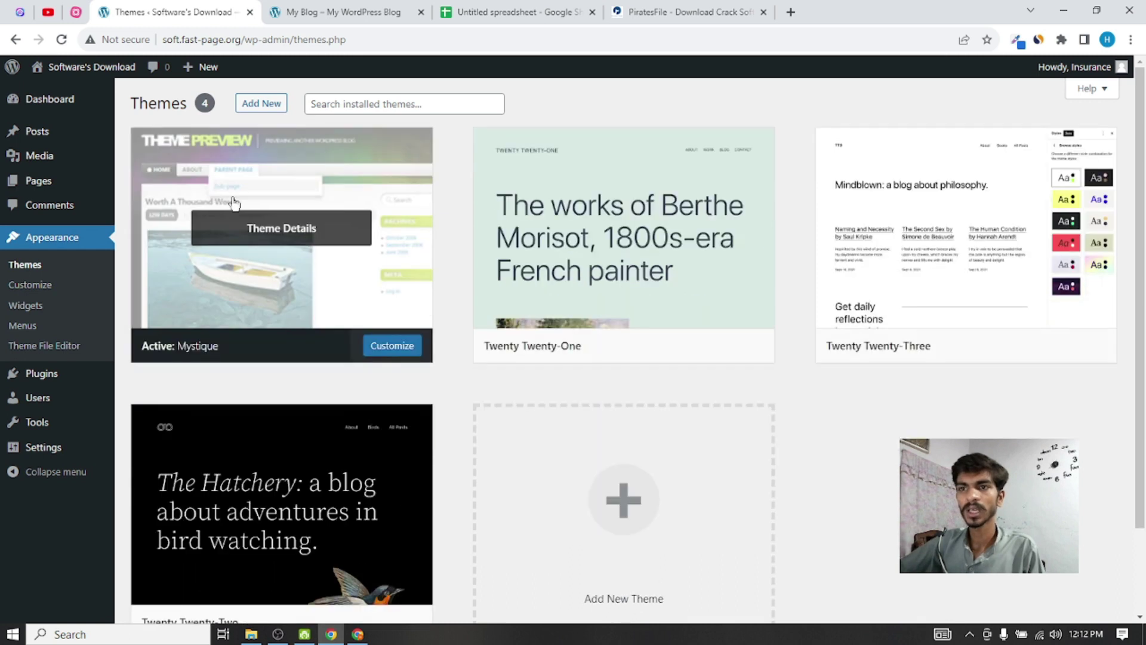
# Delete the Twenty Twenty-One, Twenty Twenty-Three and Twenty Twenty-Two themes, and enable auto-updates for Mystique
pyautogui.click(582, 219)
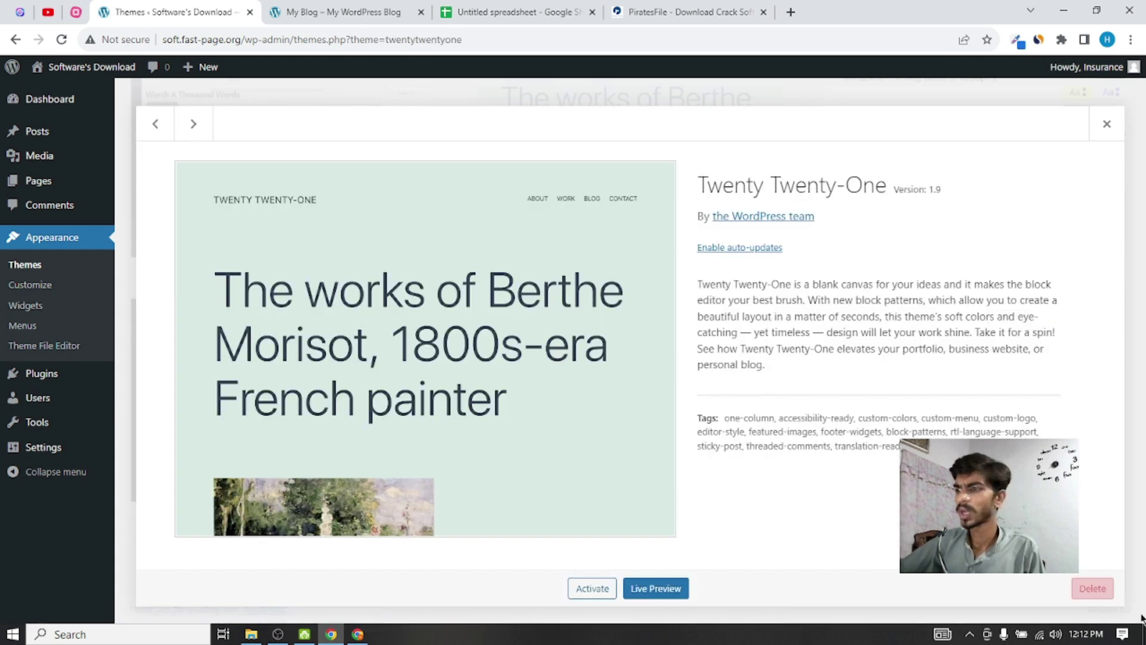
pyautogui.click(1093, 588)
pyautogui.click(645, 150)
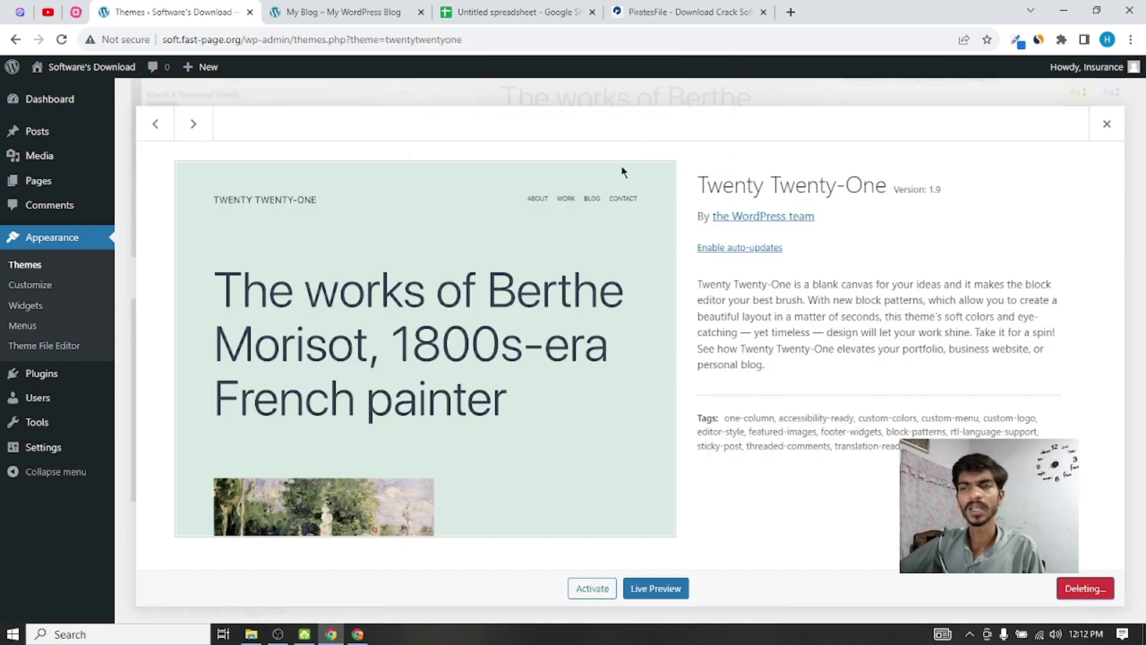
pyautogui.click(646, 121)
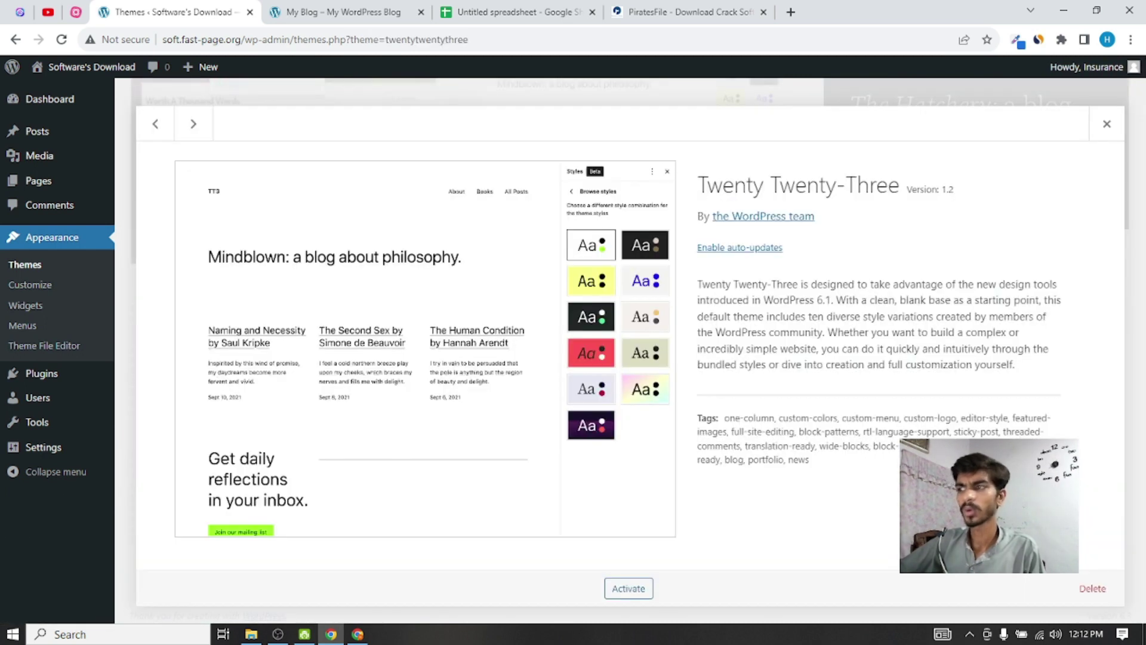
pyautogui.click(1093, 588)
pyautogui.click(642, 151)
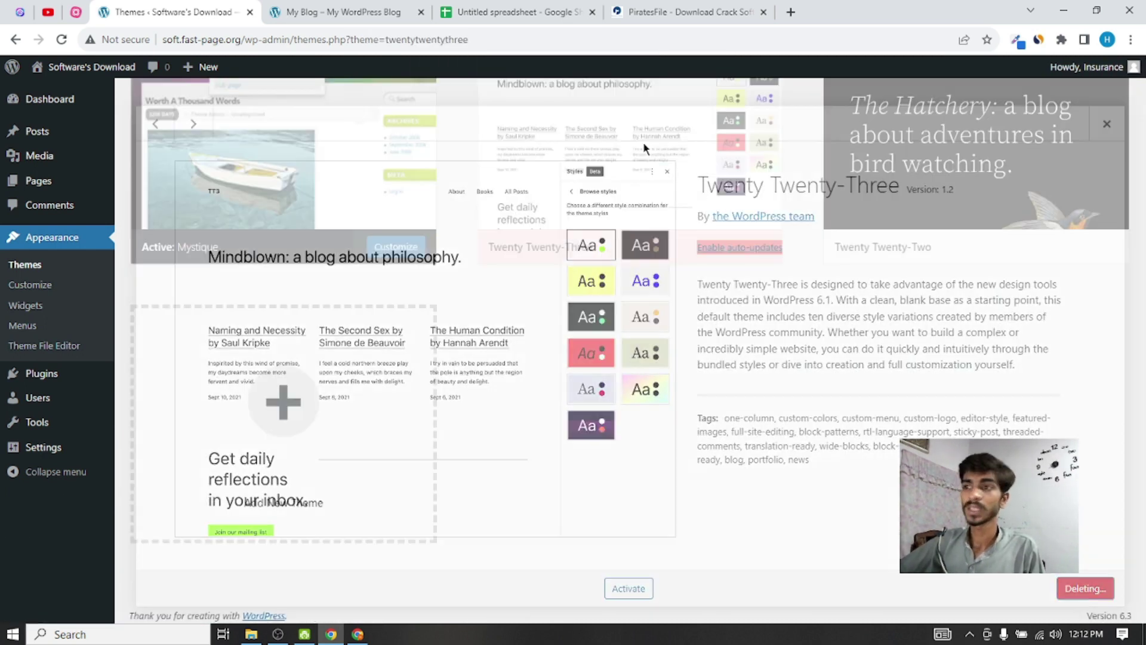
pyautogui.click(608, 238)
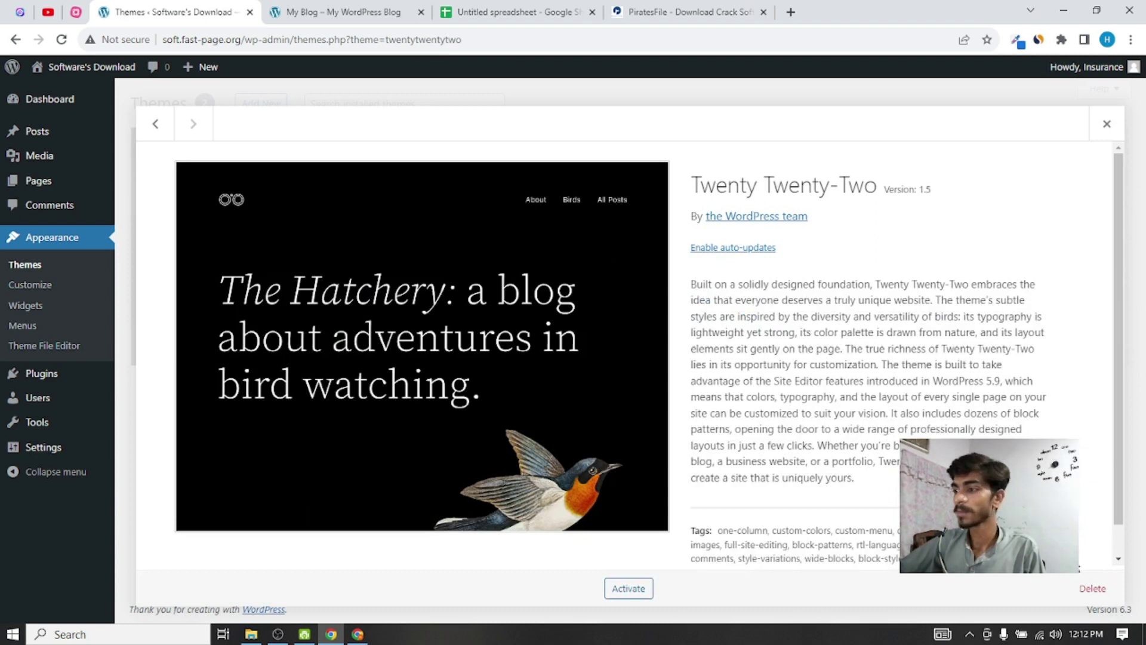
pyautogui.click(1093, 589)
pyautogui.click(642, 152)
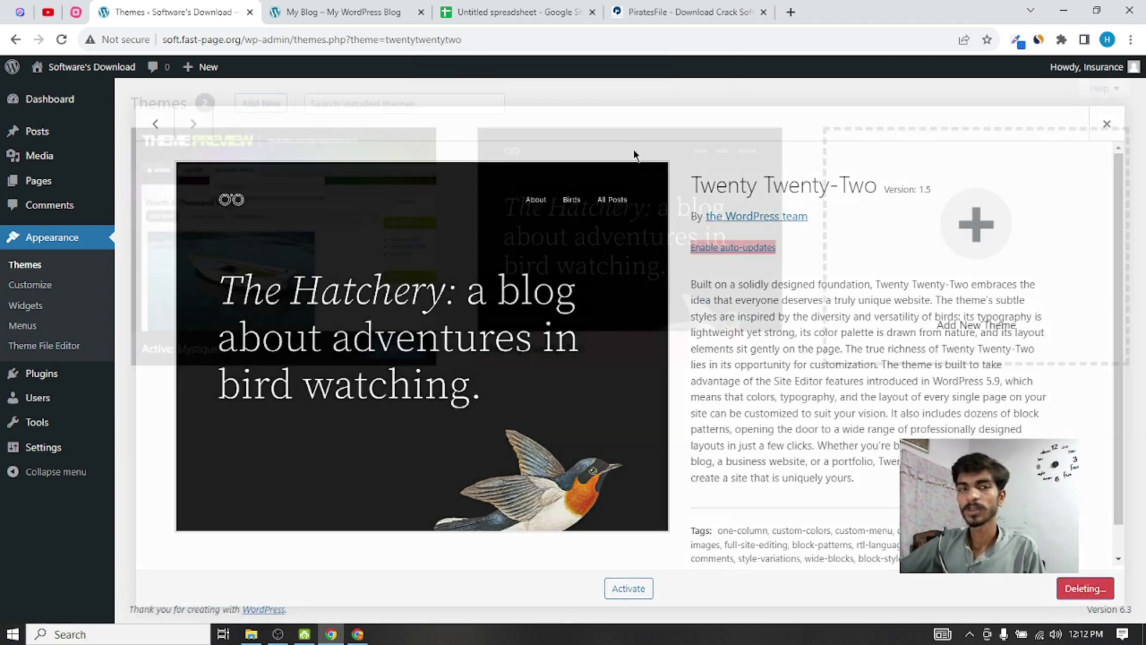
pyautogui.click(446, 249)
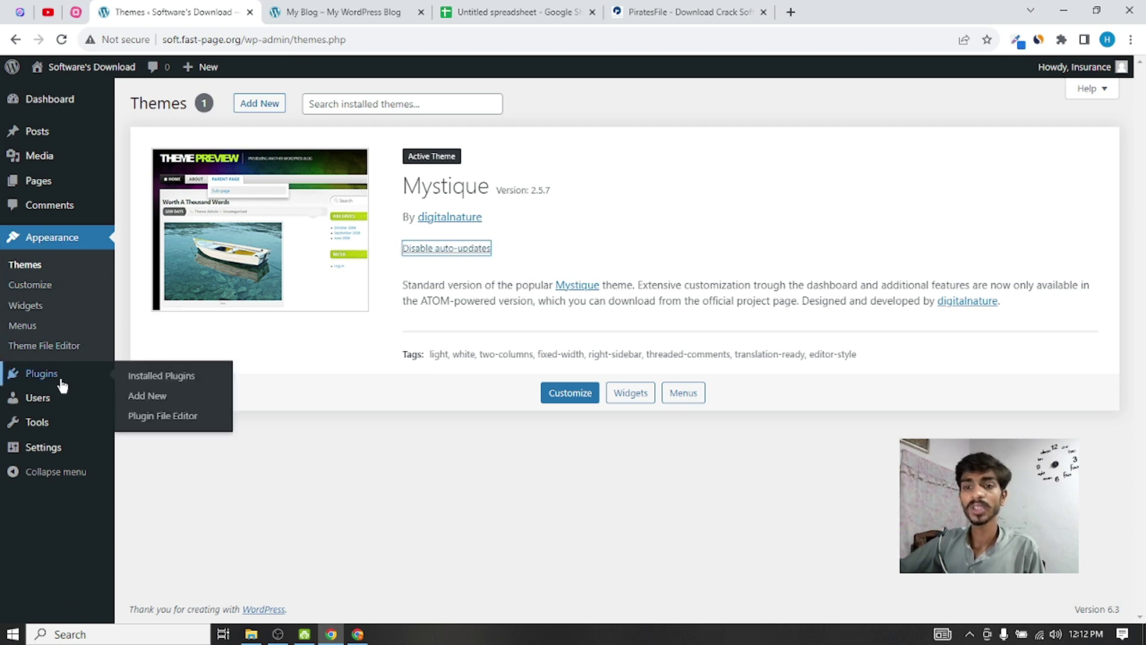
# Check the installed plugins list and look at the previously opened My Blog page
pyautogui.click(132, 377)
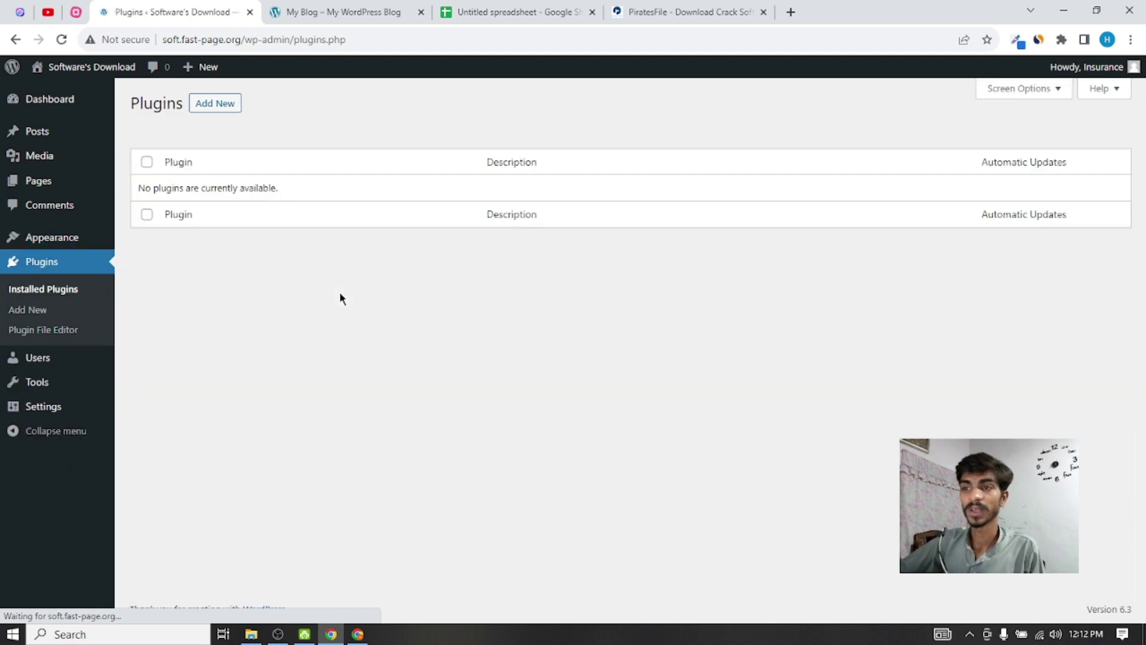
pyautogui.click(307, 12)
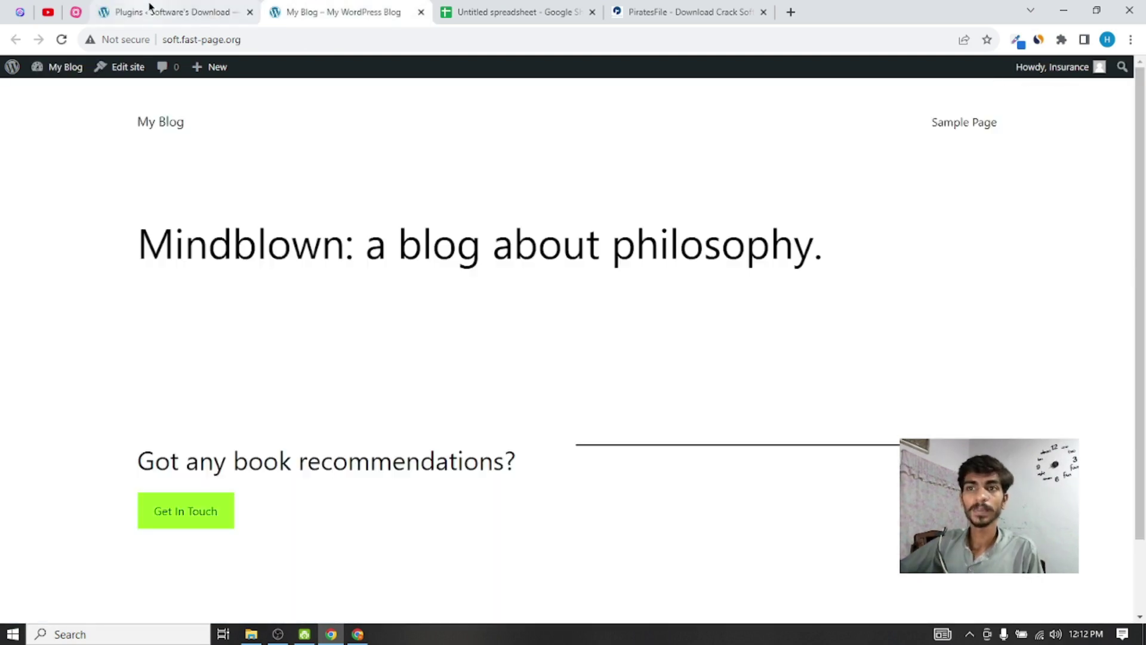
pyautogui.click(233, 13)
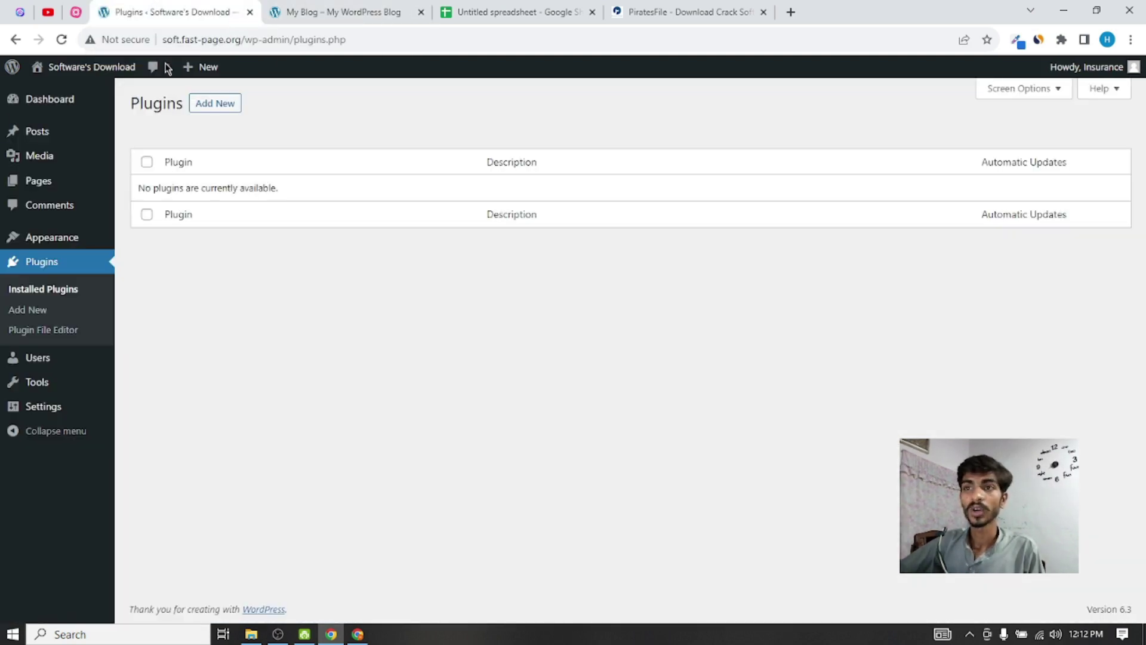
# Open the site's front end in a new browser tab and close the outdated My Blog tab
pyautogui.middleClick(58, 90)
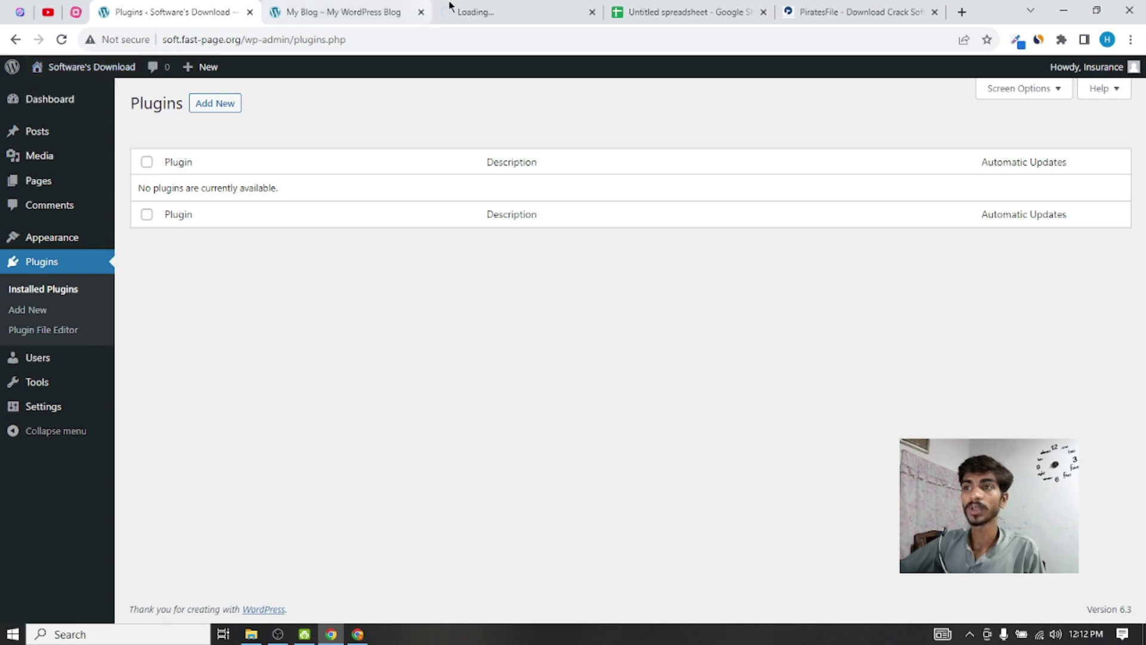
pyautogui.click(451, 10)
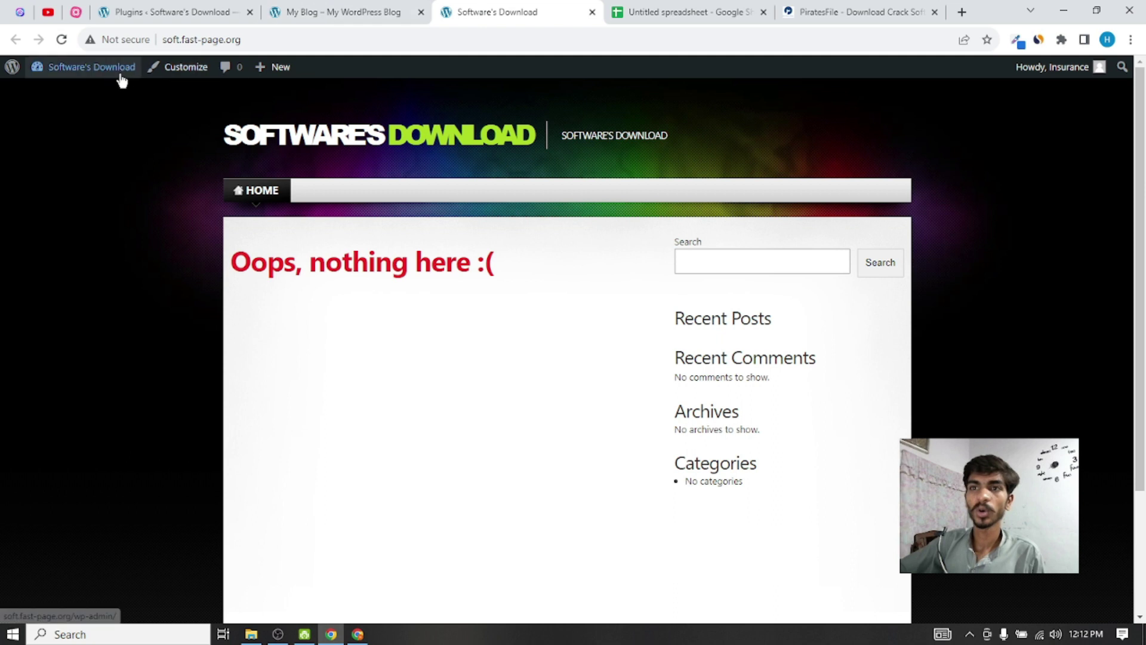
pyautogui.click(310, 142)
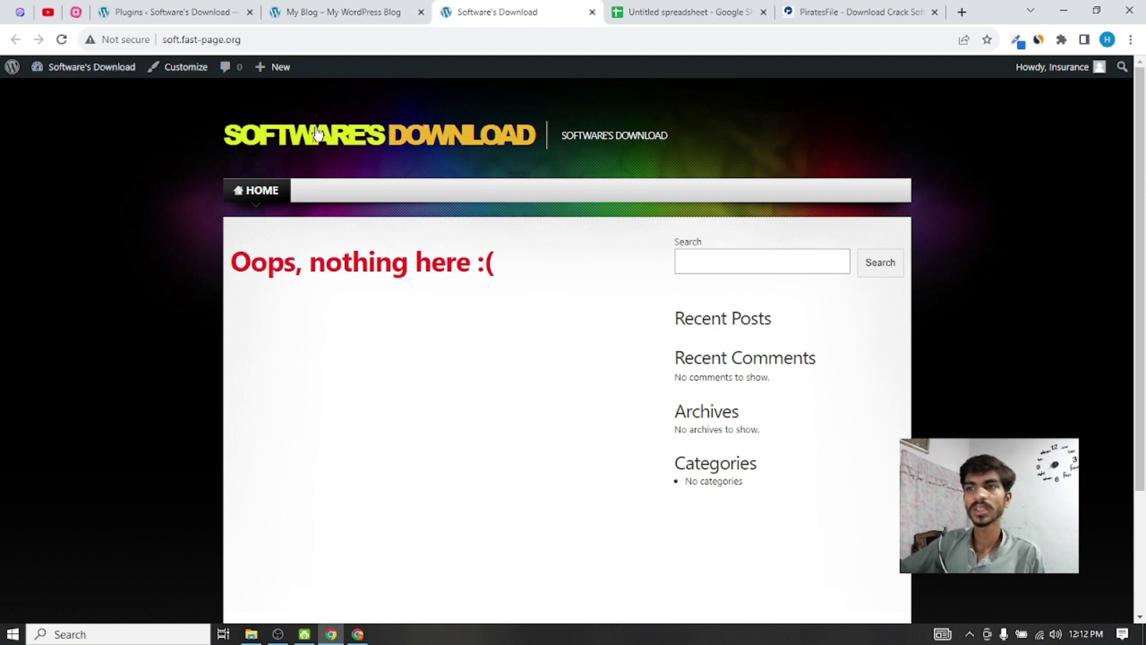
pyautogui.click(329, 12)
pyautogui.click(422, 13)
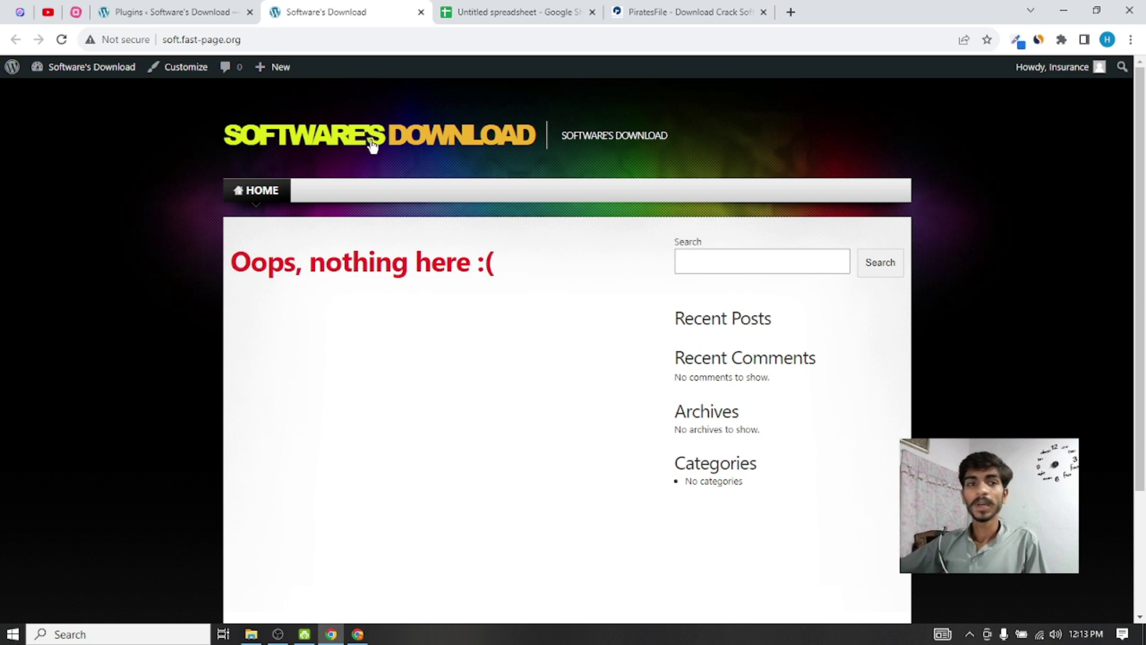
# Examine the site's front end and highlight the tagline beside the site title
pyautogui.click(154, 7)
pyautogui.click(336, 8)
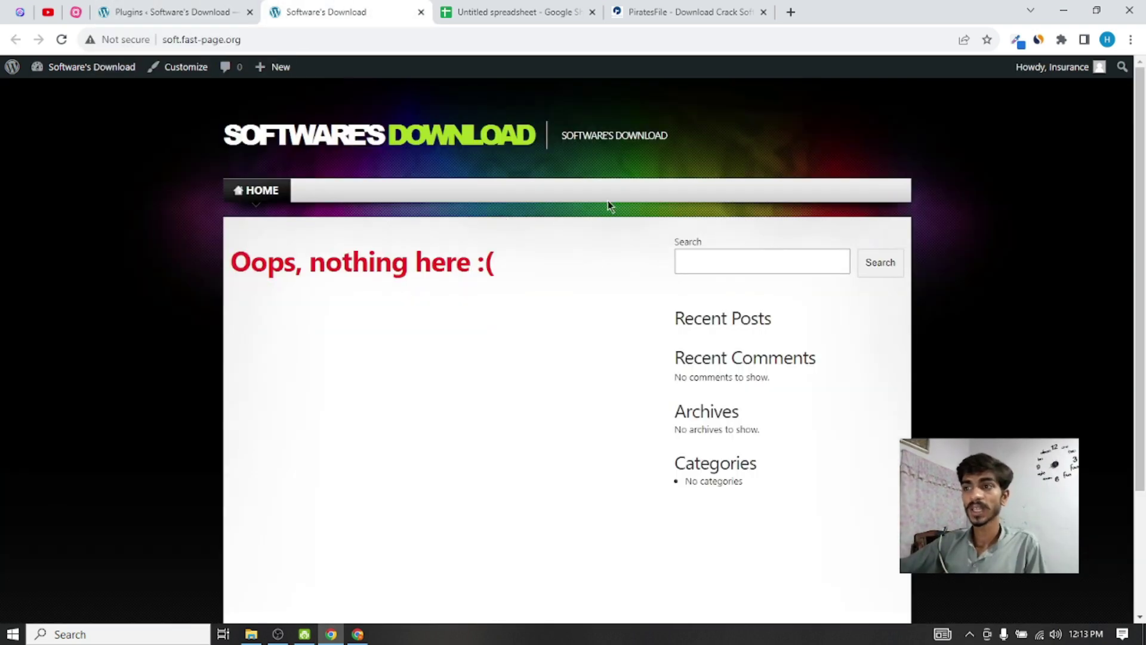
pyautogui.click(161, 9)
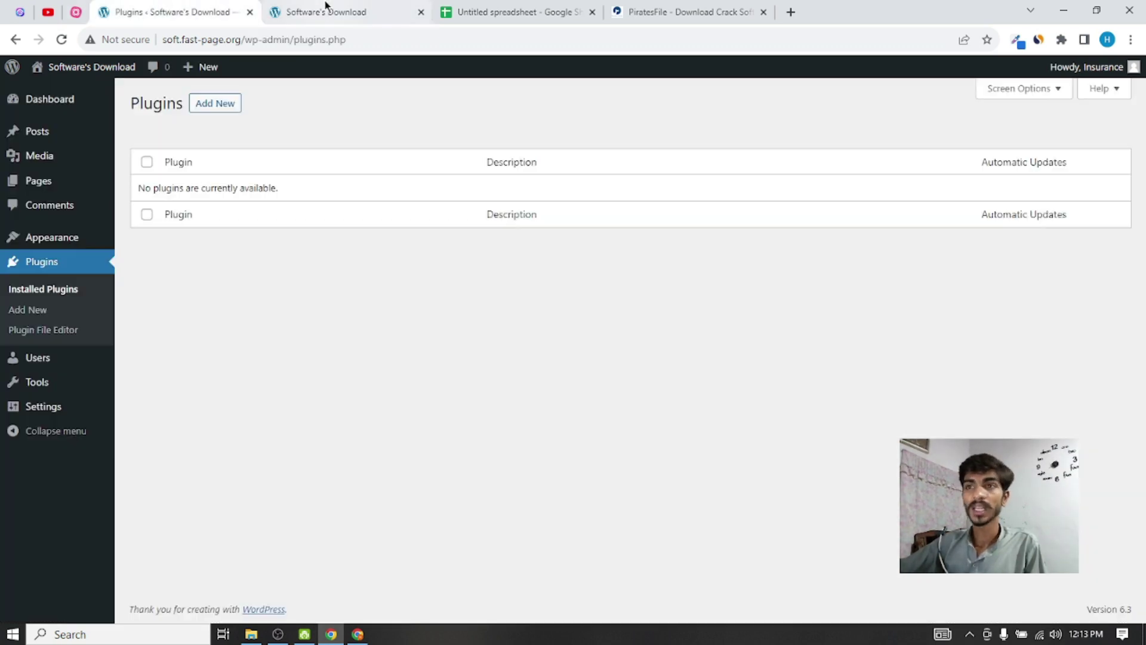
pyautogui.click(326, 7)
pyautogui.moveTo(675, 140); pyautogui.dragTo(588, 140)
pyautogui.tripleClick(567, 136)
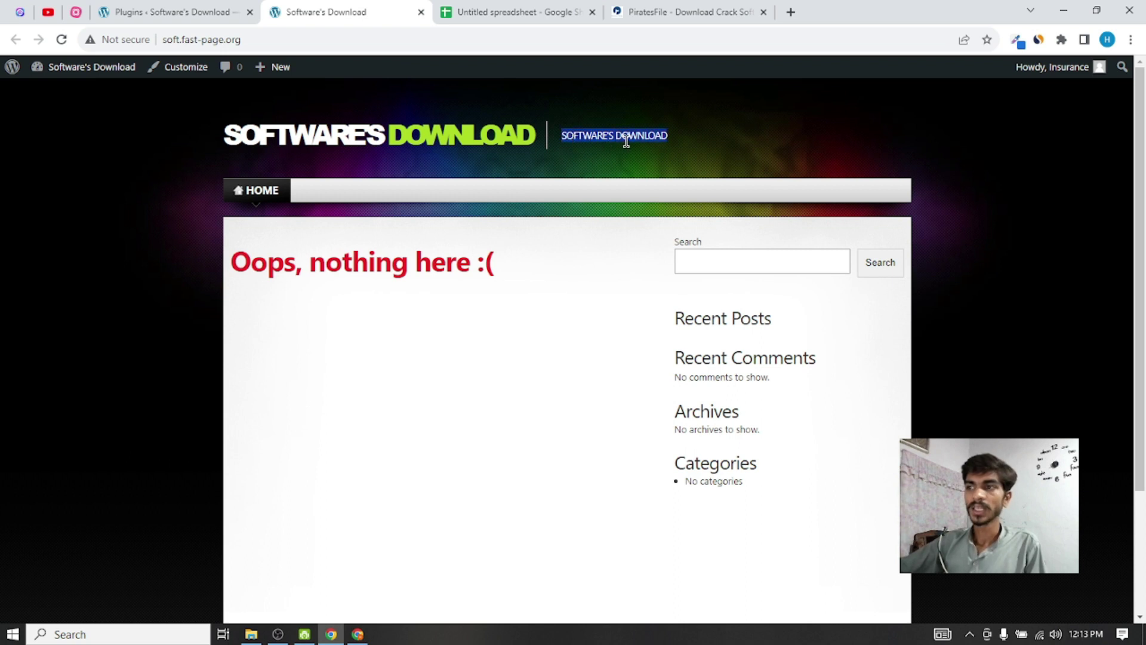
# Open the general settings in the admin tab and the Site Identity section of the theme customizer in the site tab
pyautogui.click(190, 70)
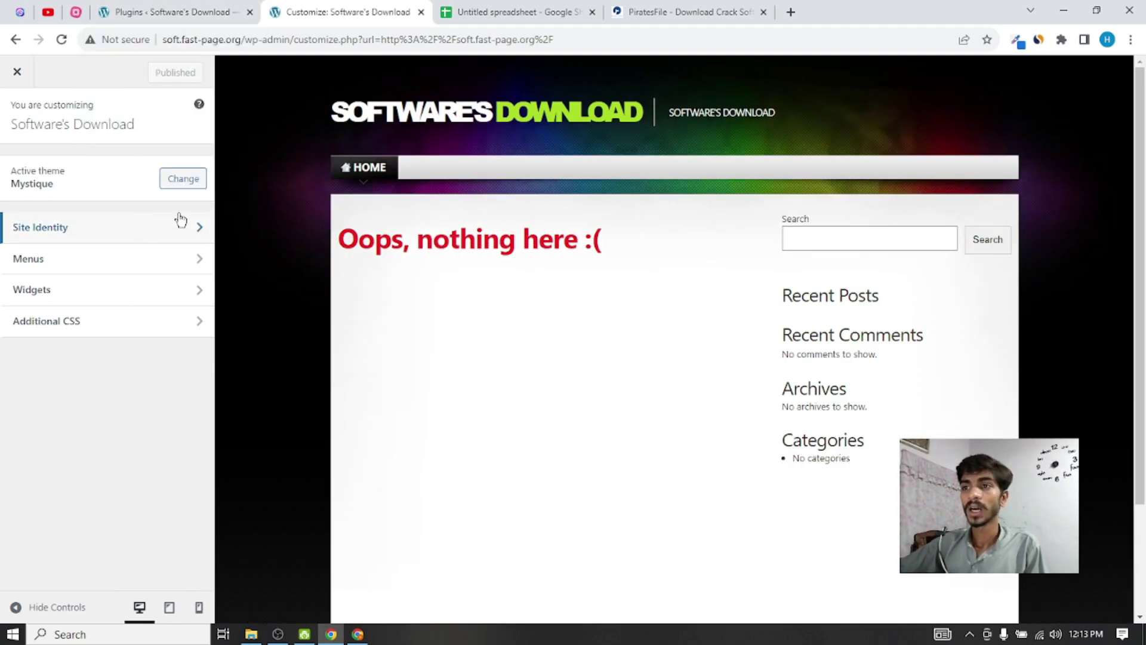
pyautogui.click(150, 7)
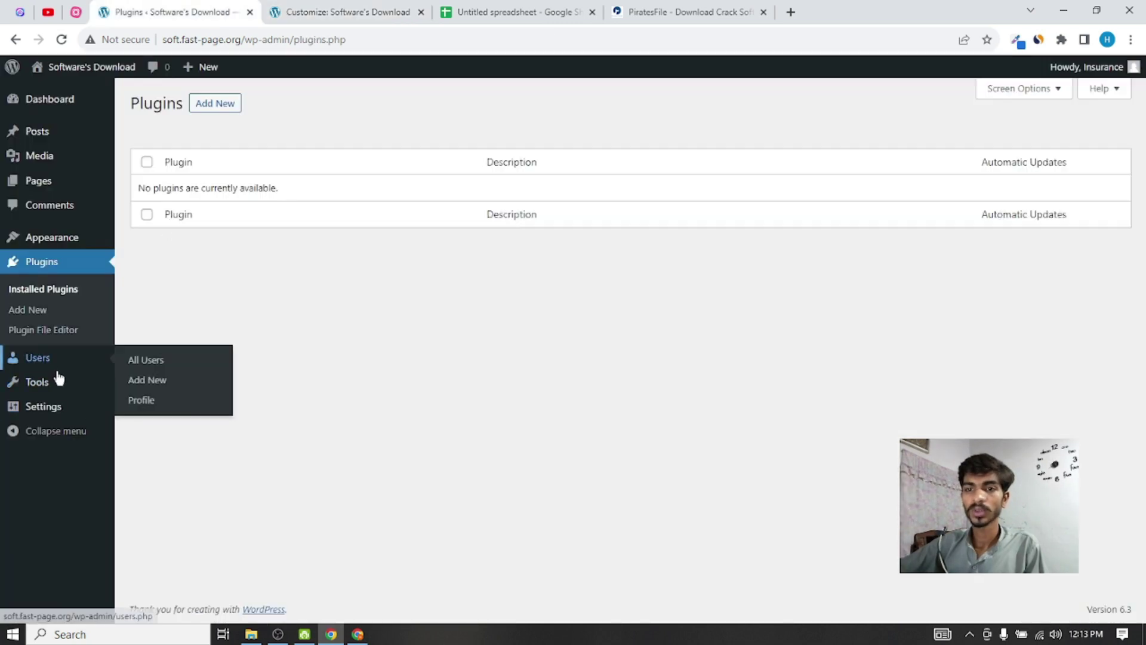
pyautogui.click(153, 411)
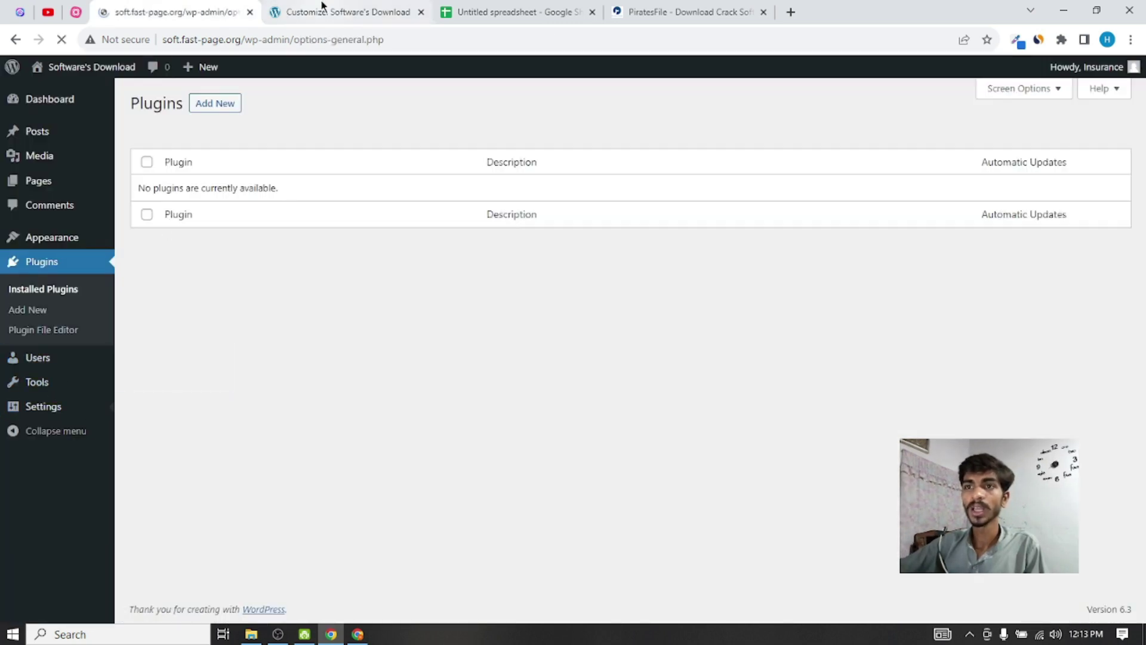
pyautogui.click(297, 11)
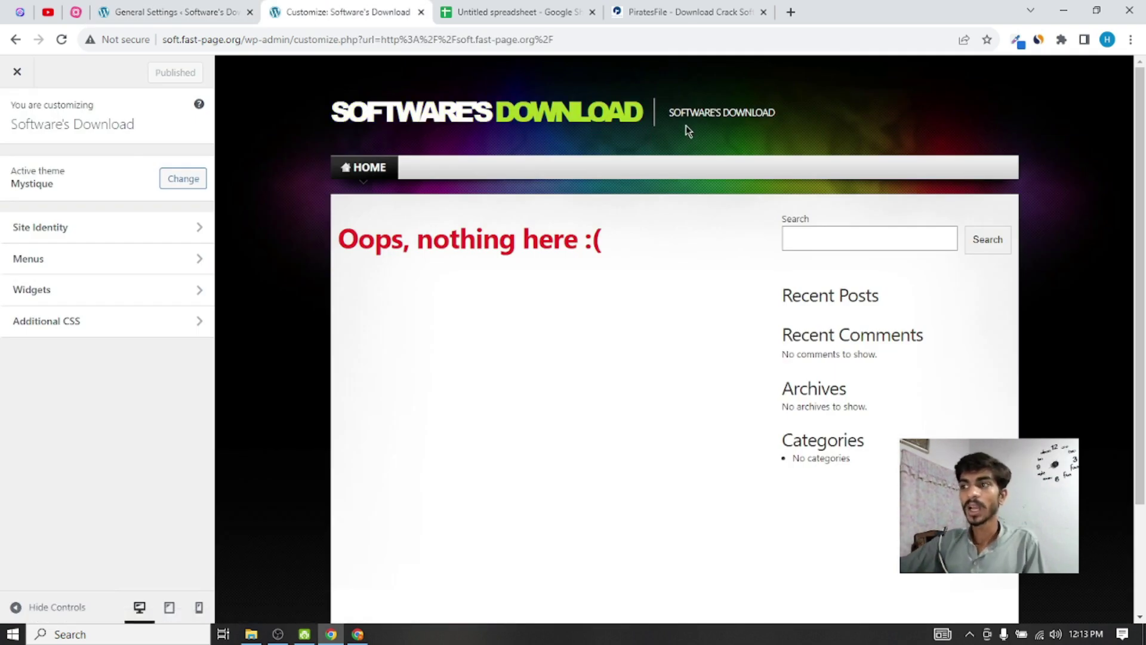
pyautogui.moveTo(792, 113); pyautogui.dragTo(671, 109)
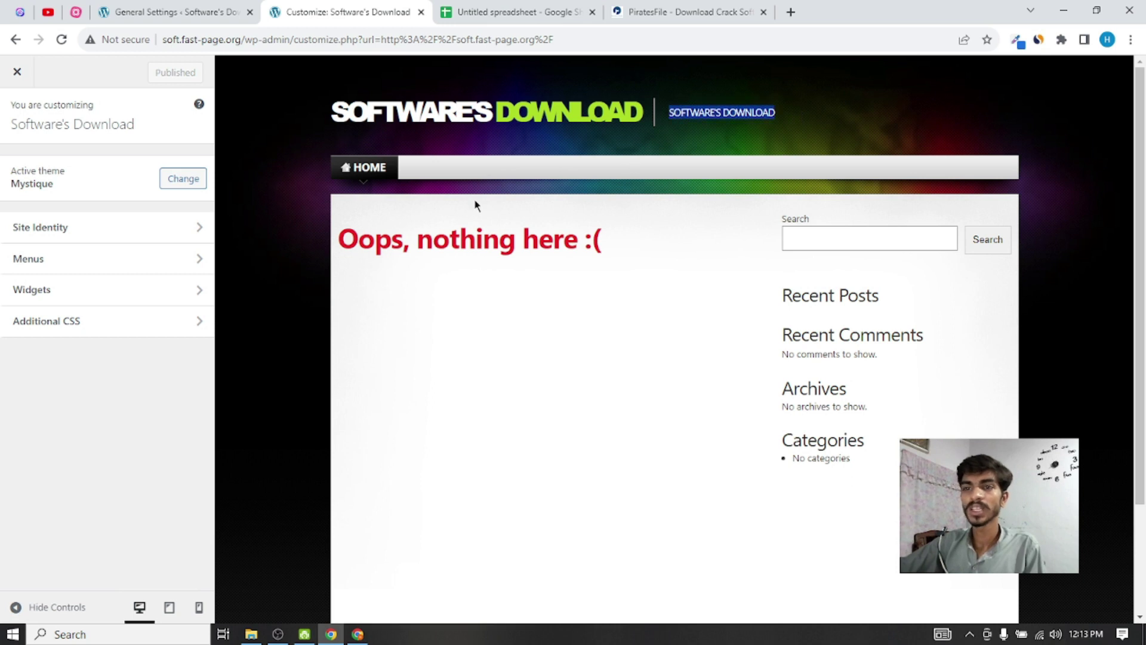
pyautogui.click(125, 238)
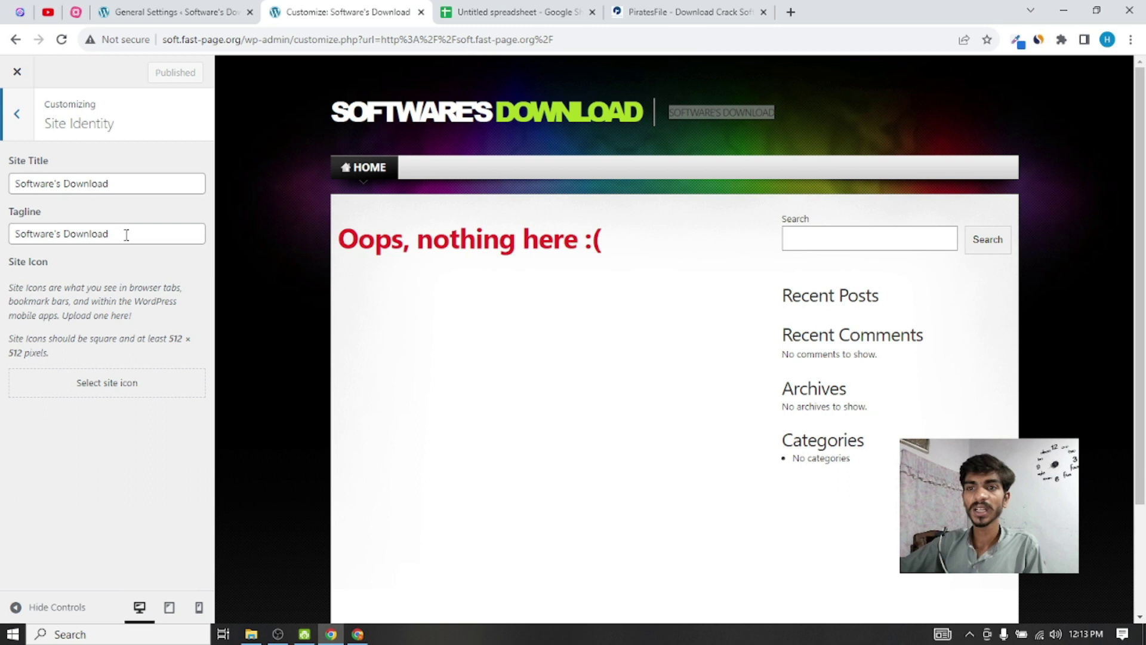
# Clear the site's tagline in the Site Identity settings
pyautogui.moveTo(143, 232); pyautogui.dragTo(18, 234)
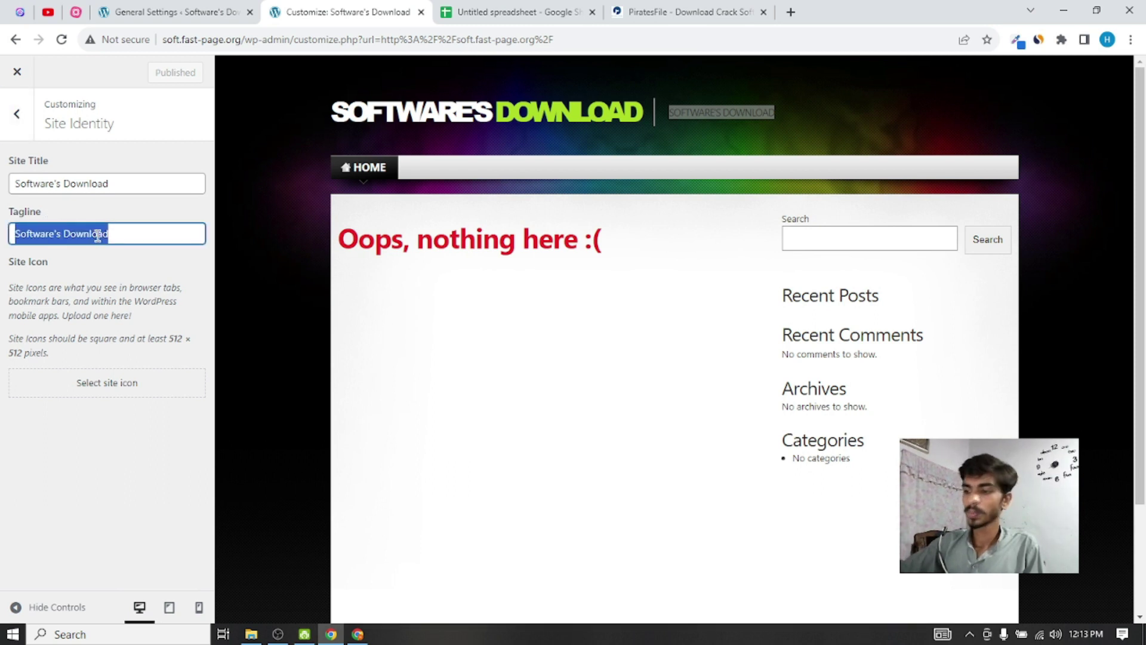
pyautogui.press('BackSpace')
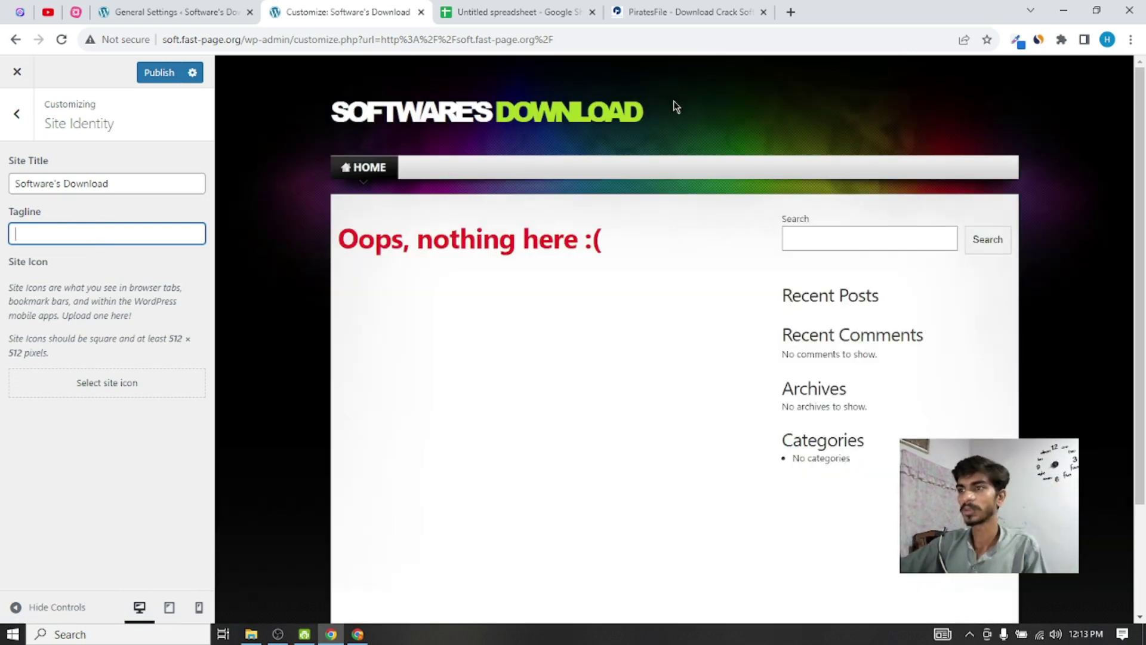
pyautogui.click(541, 238)
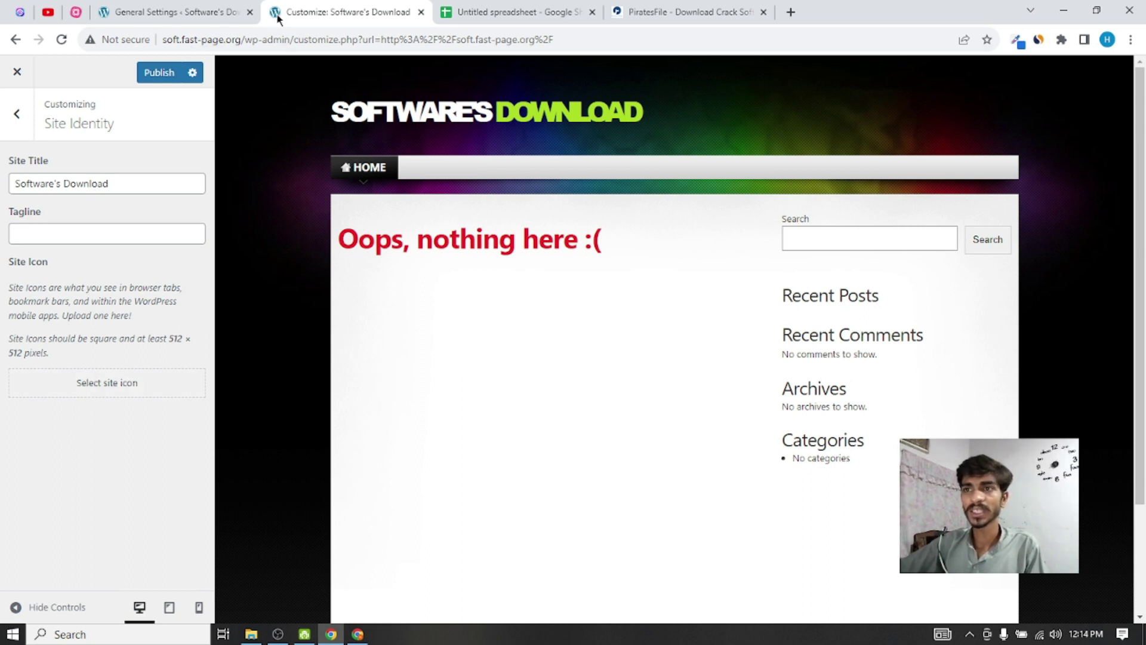
# Upload the Black White Simple Monochrome Initial Name Logo PNG from the Downloads folder for the site icon
pyautogui.click(107, 387)
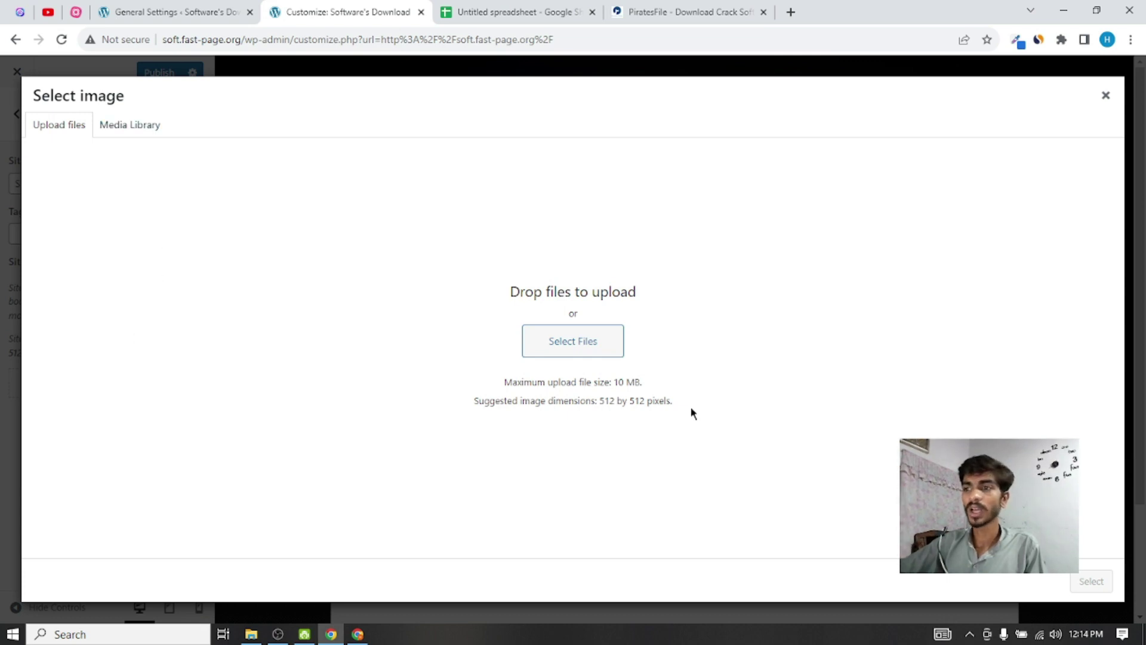
pyautogui.click(560, 351)
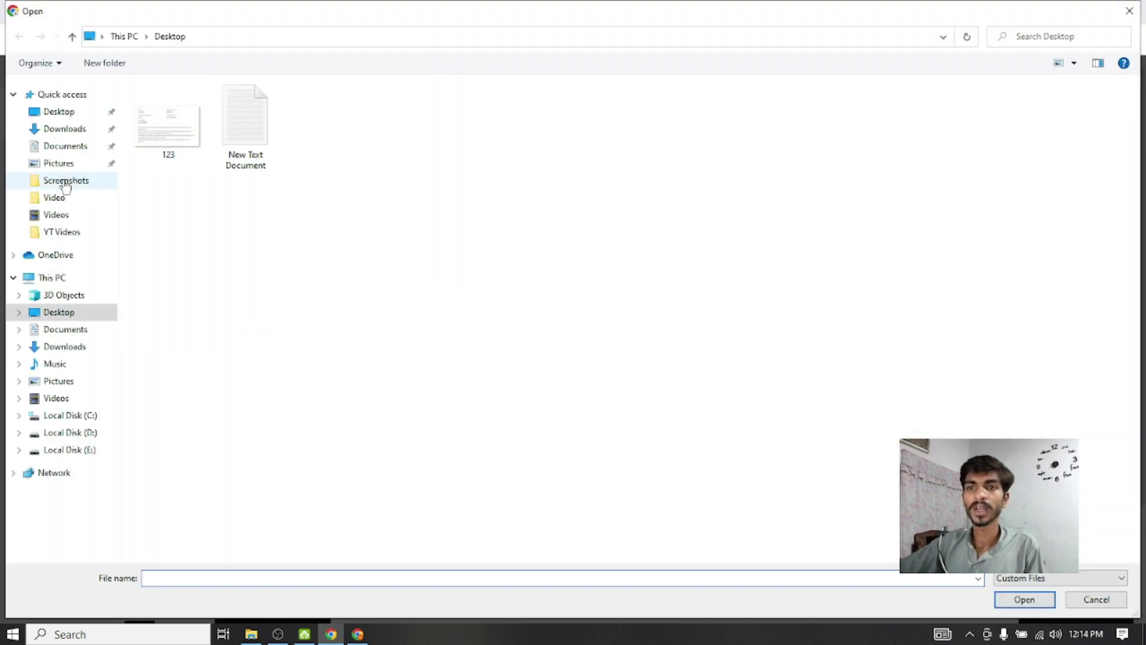
pyautogui.click(62, 130)
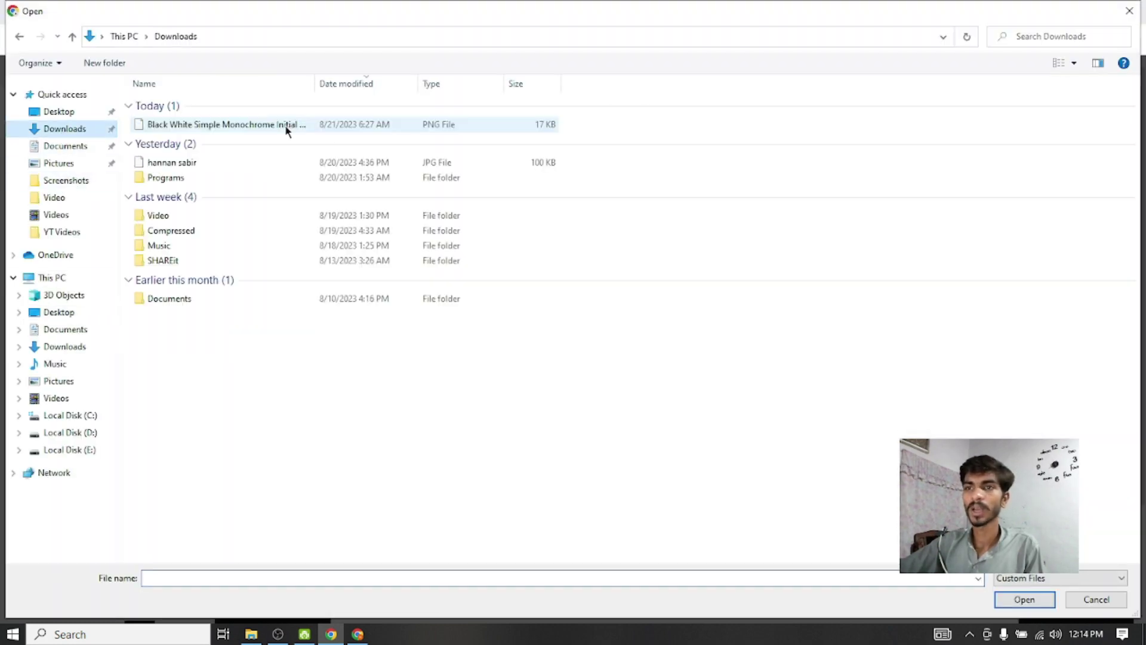
pyautogui.click(153, 123)
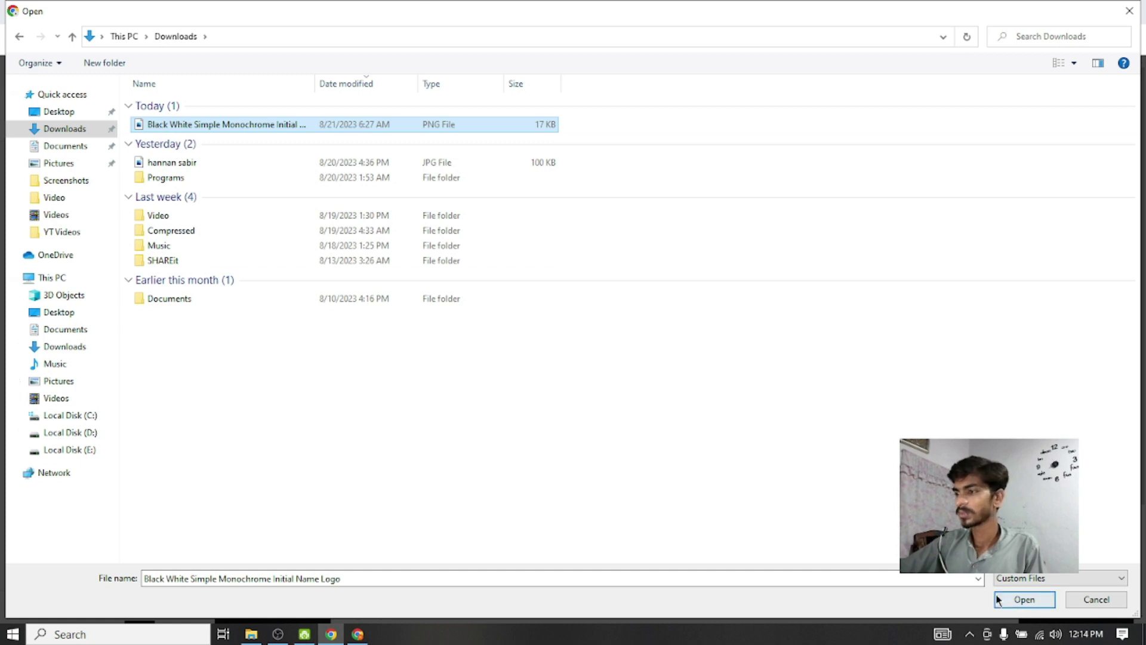
pyautogui.click(1025, 600)
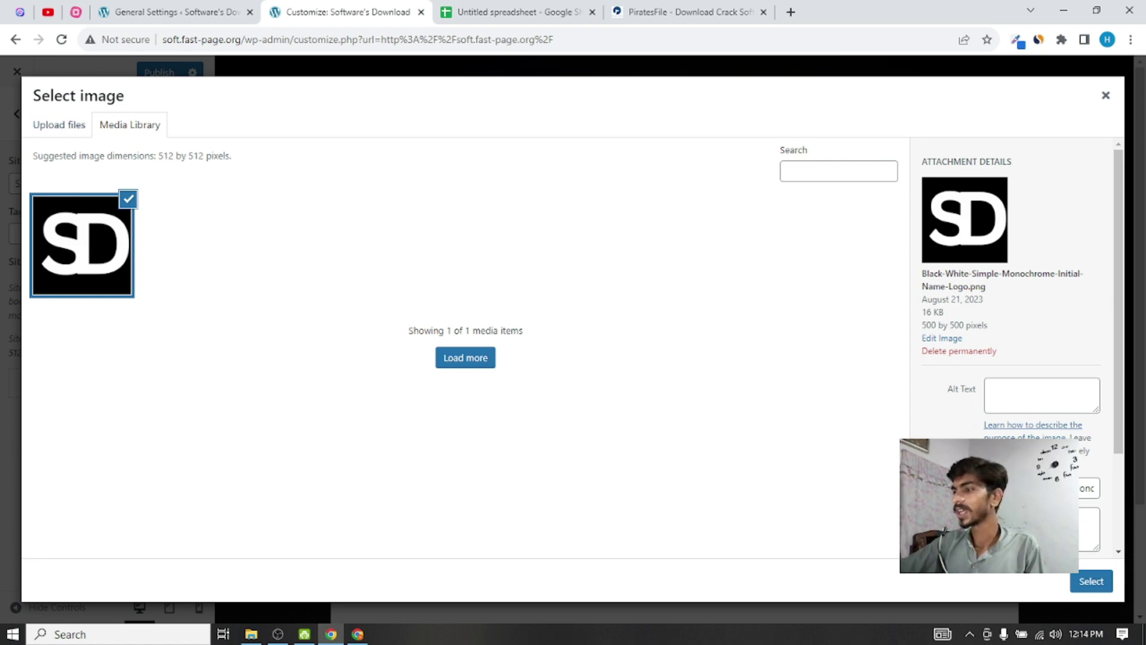
# Set the uploaded logo's alt text, title and caption to "Software's Download"
pyautogui.hotkey('ctrl', 'a')
pyautogui.press('BackSpace')
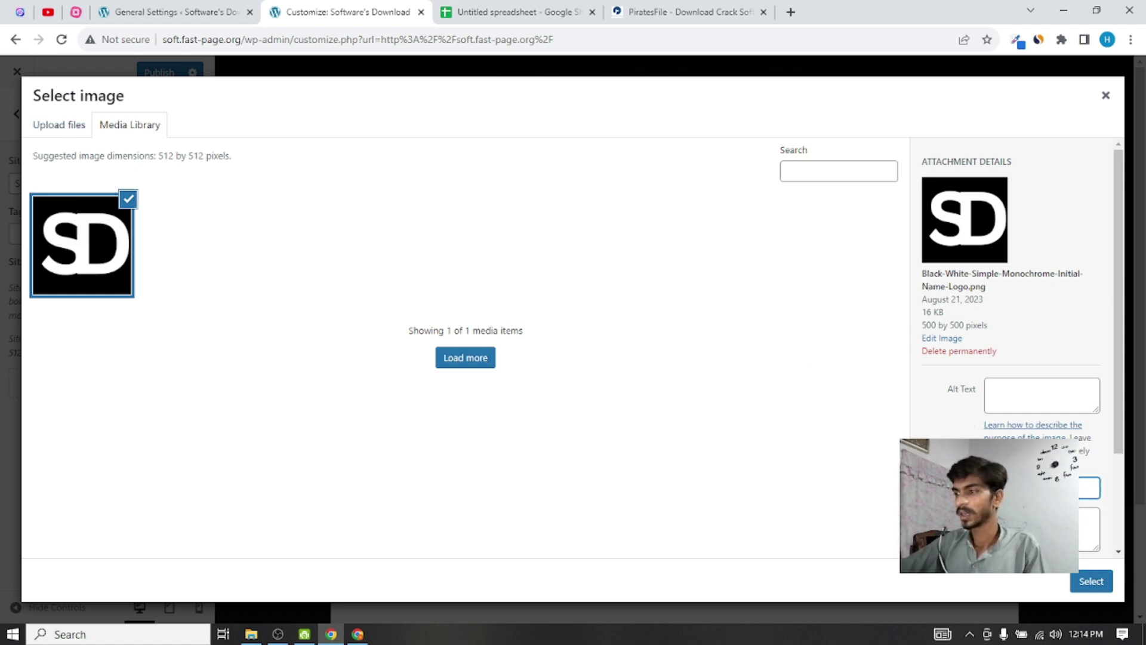
pyautogui.click(1054, 403)
pyautogui.write("Software's Download")
pyautogui.press('Tab')
pyautogui.write("Software's Download")
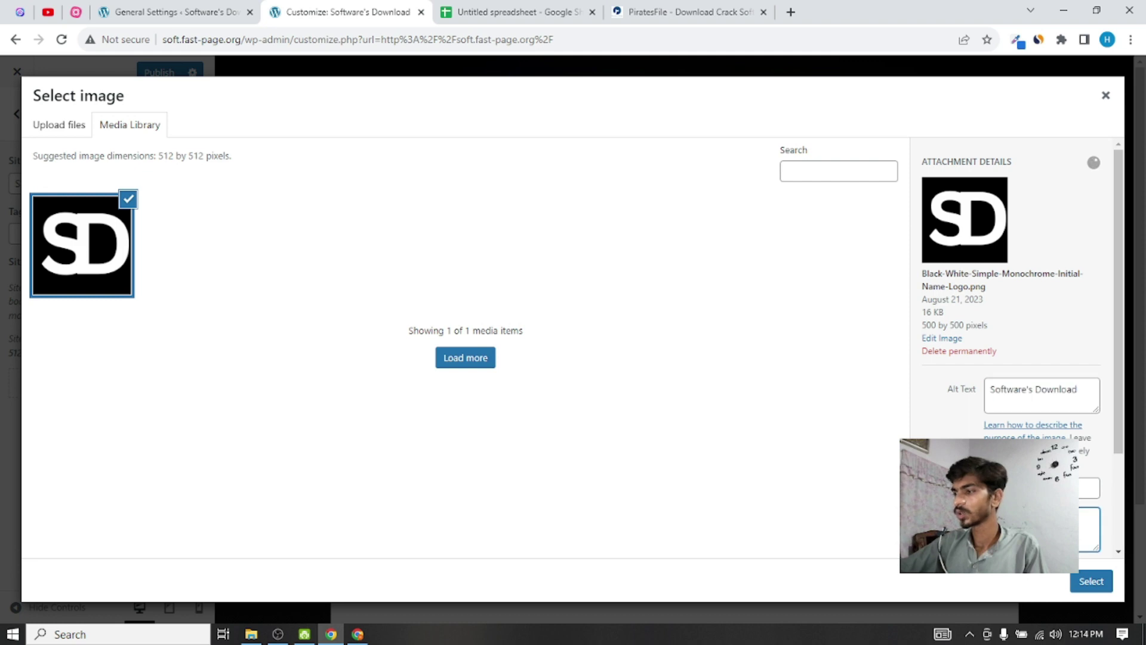
pyautogui.press('Tab')
pyautogui.write("Software's Download")
pyautogui.press('Tab')
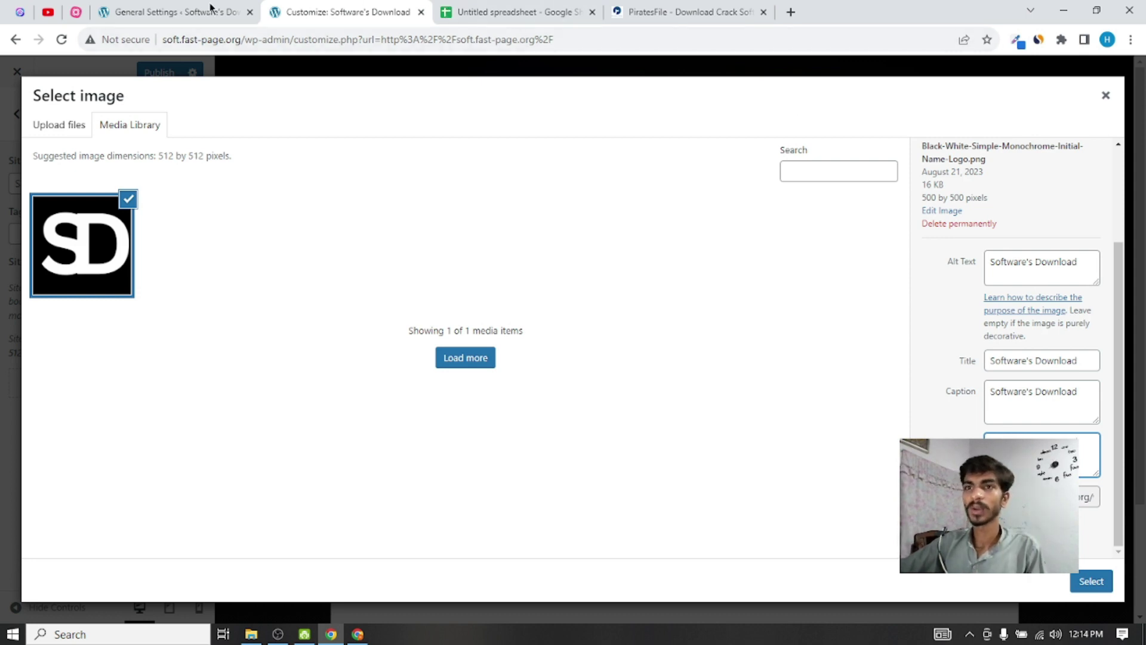
# Look through the video list of the open YouTube channel and return to the theme customizer's image selection
pyautogui.click(48, 12)
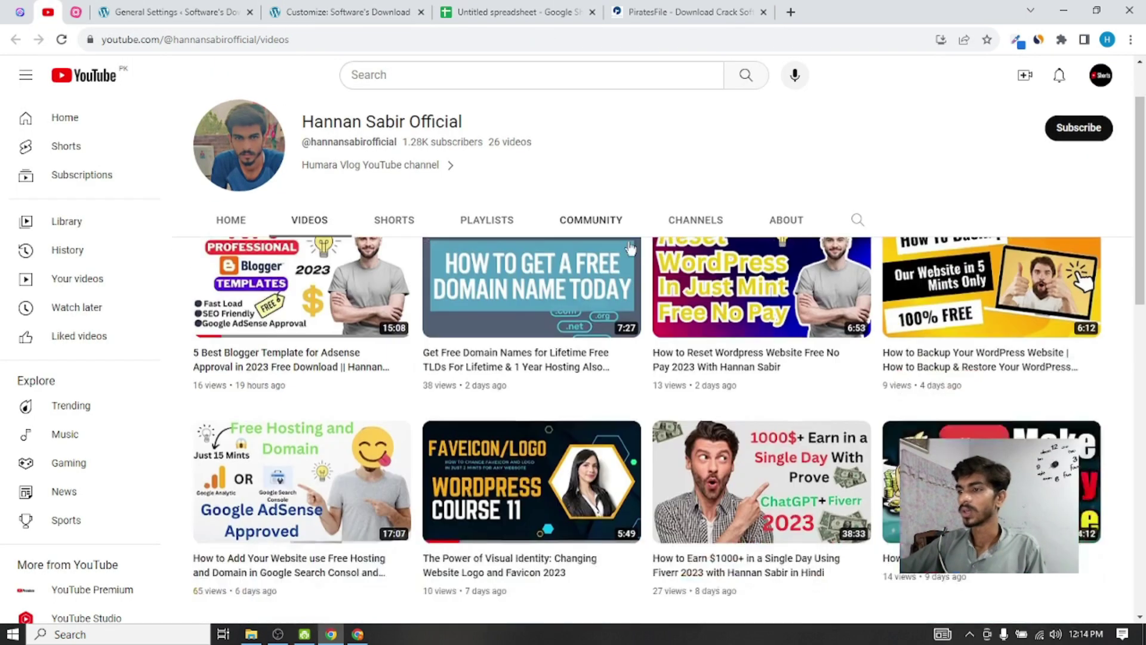
pyautogui.scroll(-6, 630, 247)
pyautogui.scroll(-4, 645, 303)
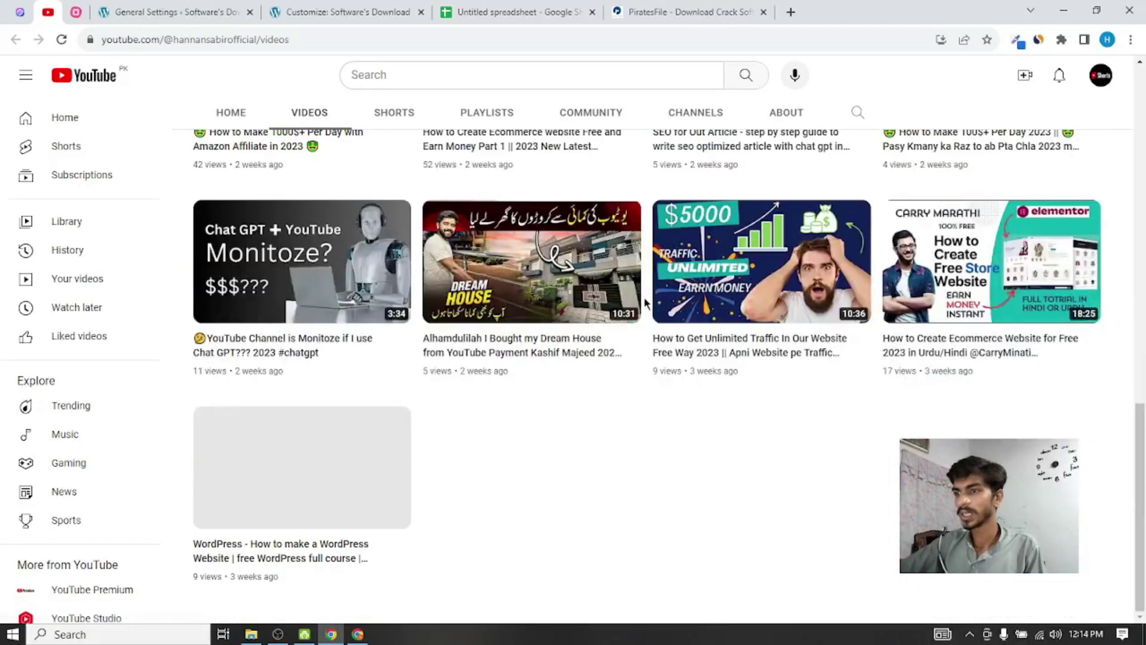
pyautogui.scroll(2, 628, 355)
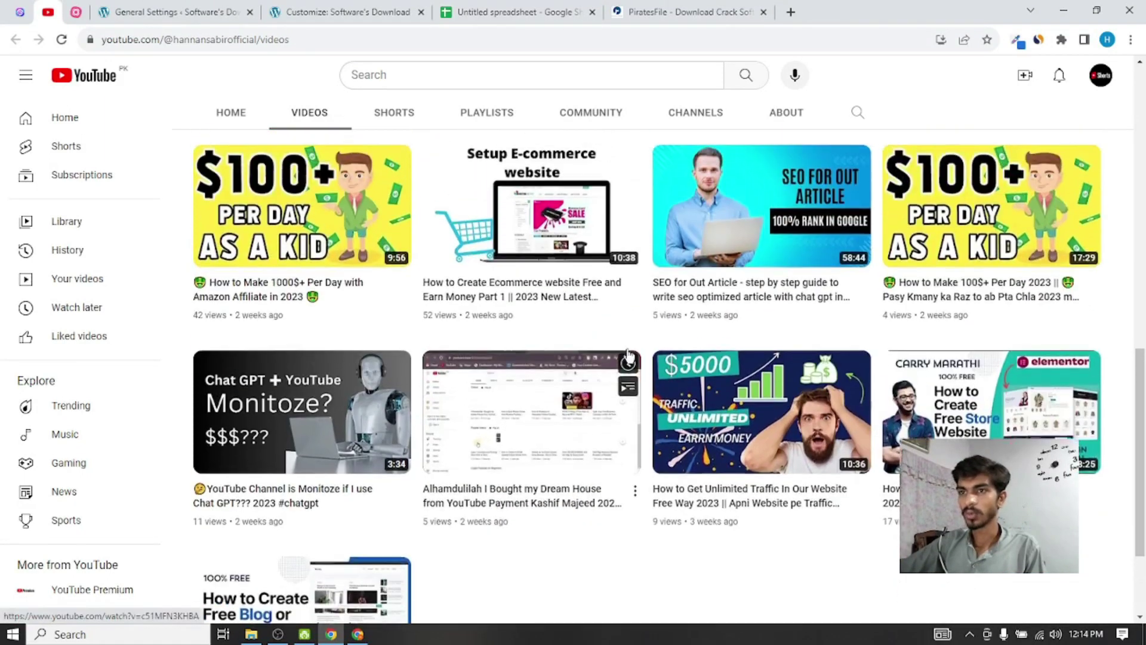
pyautogui.scroll(3, 633, 352)
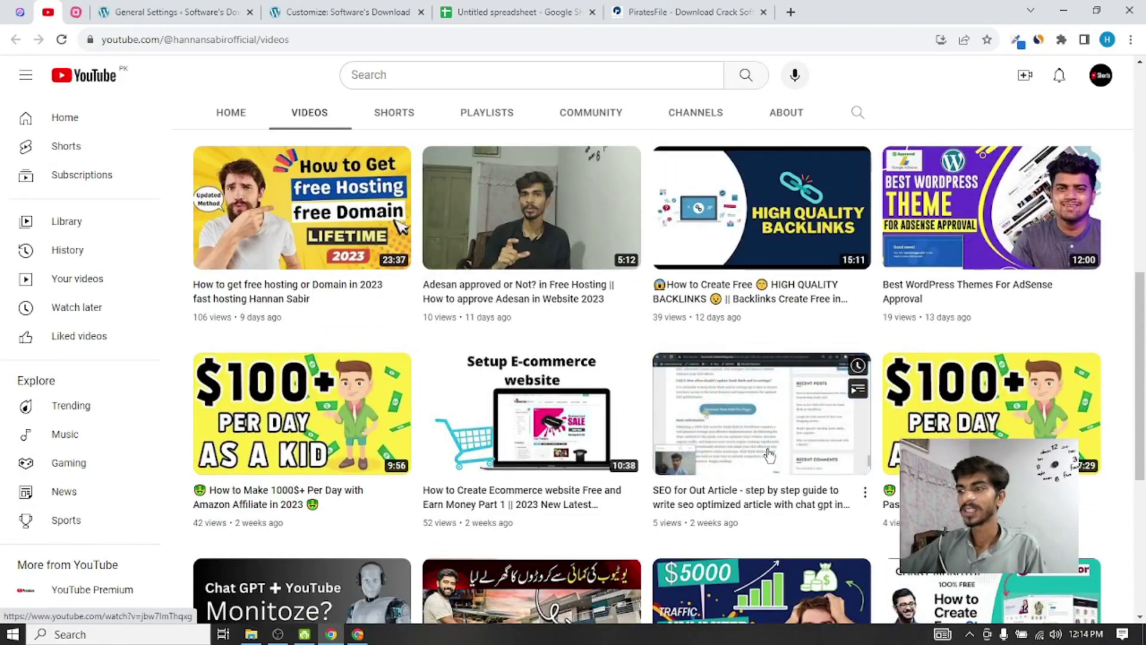
pyautogui.click(195, 6)
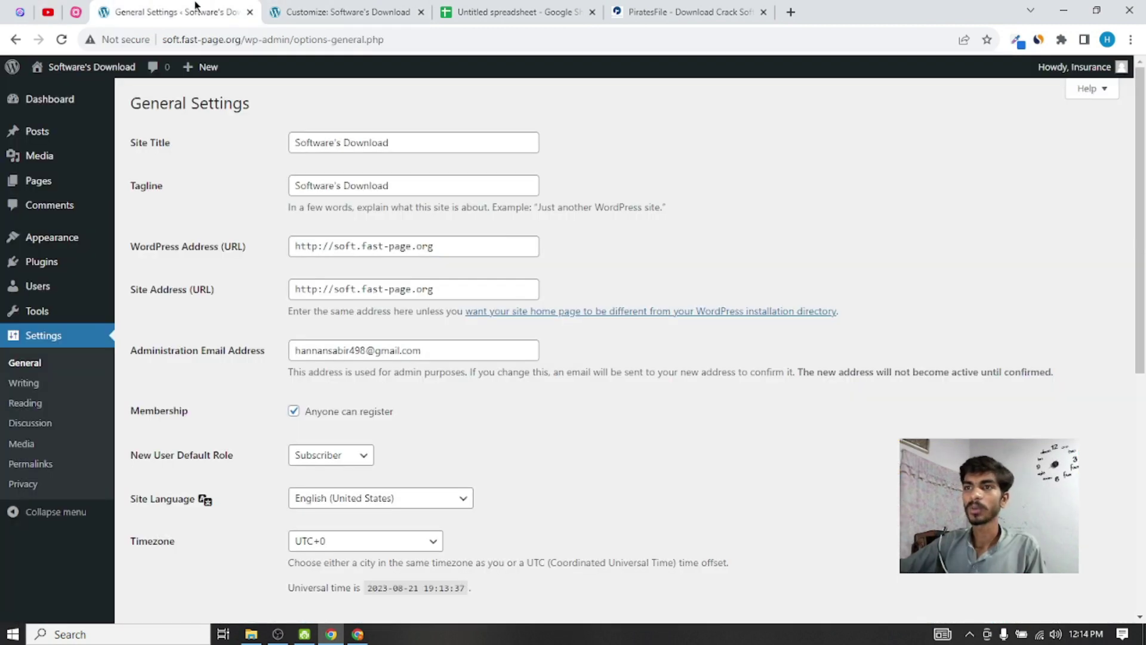
pyautogui.click(302, 12)
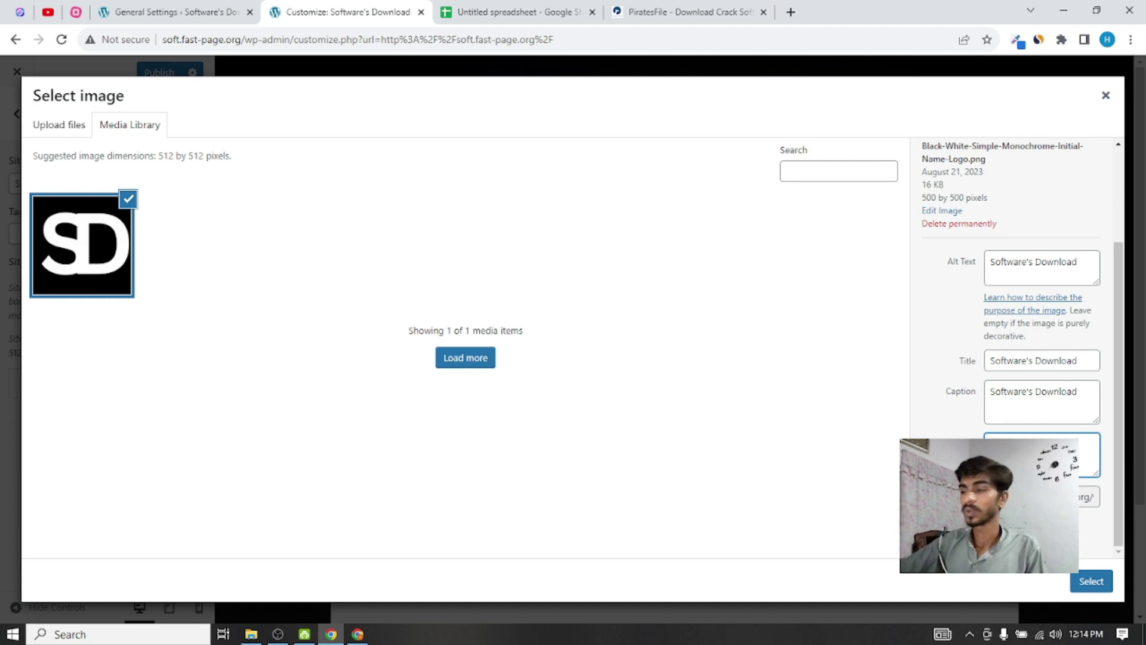
# Use the uploaded SD logo as the site icon, skipping the crop, and publish the customizer changes
pyautogui.click(1099, 584)
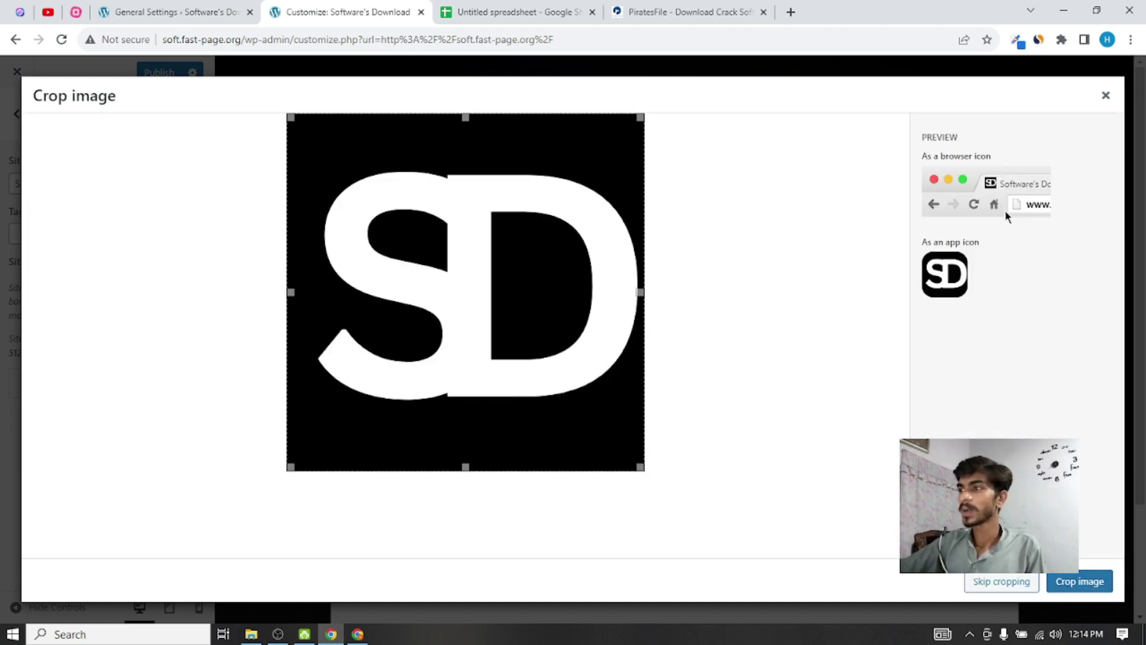
pyautogui.click(1078, 582)
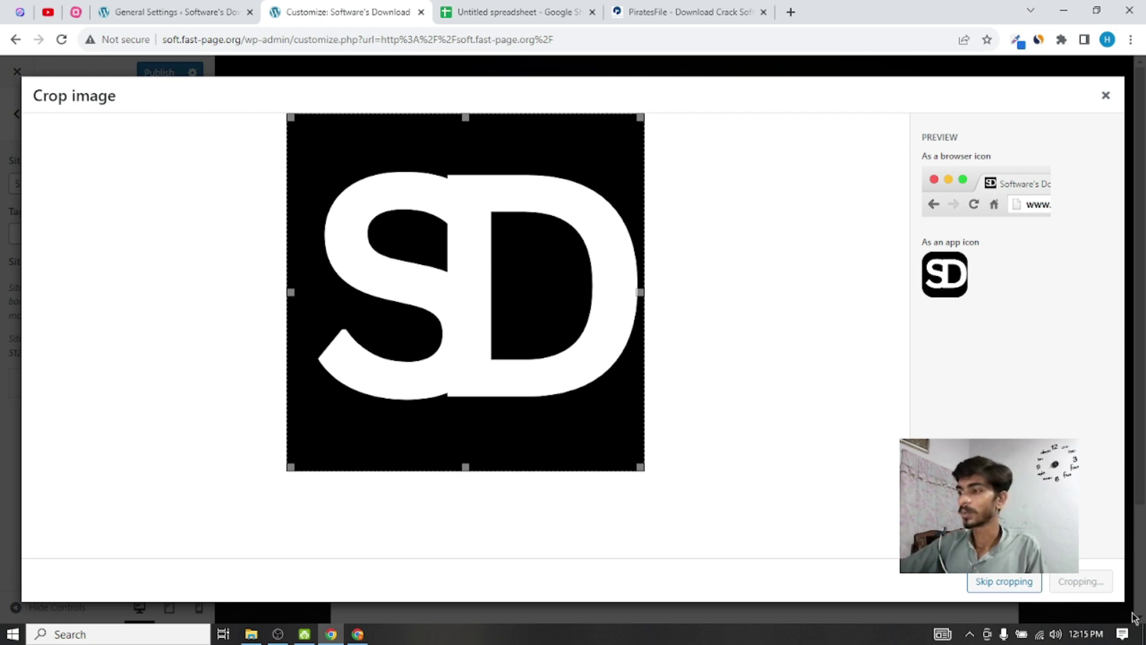
pyautogui.click(1009, 586)
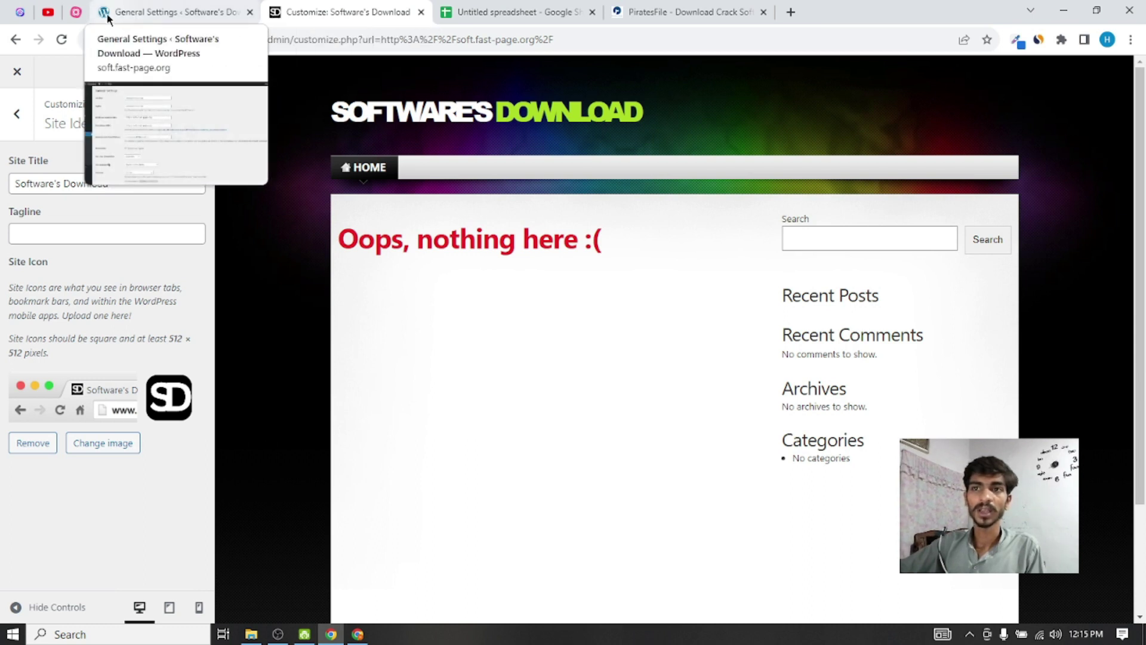
pyautogui.click(159, 75)
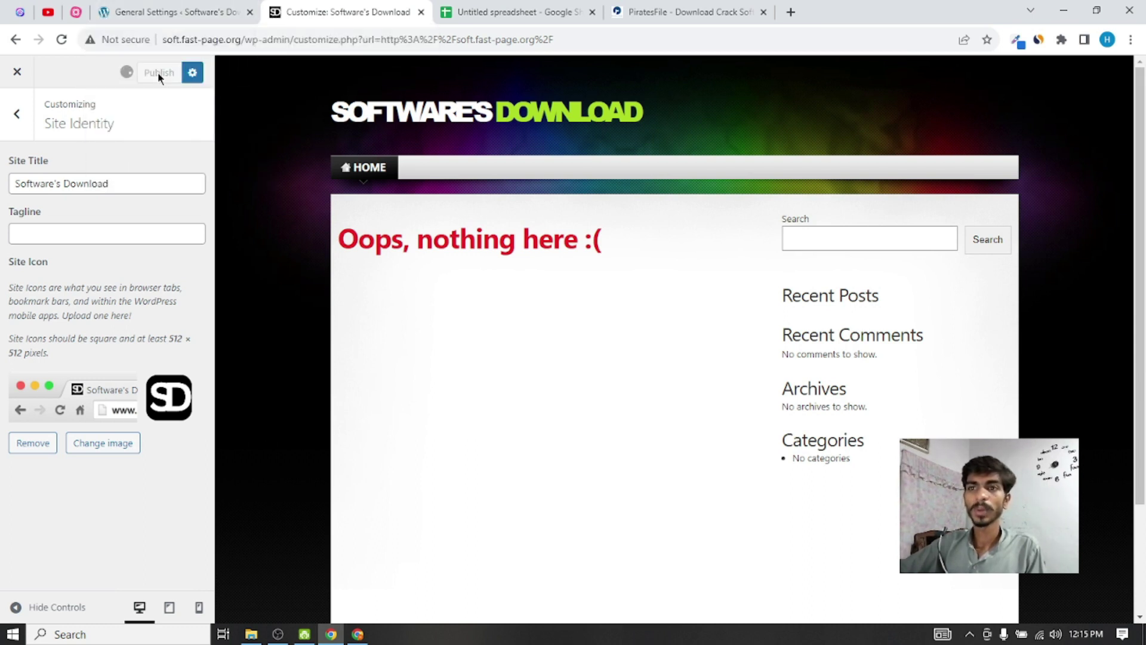
# View the Additional CSS section of the customizer and glance at the general settings in the admin tab
pyautogui.click(21, 133)
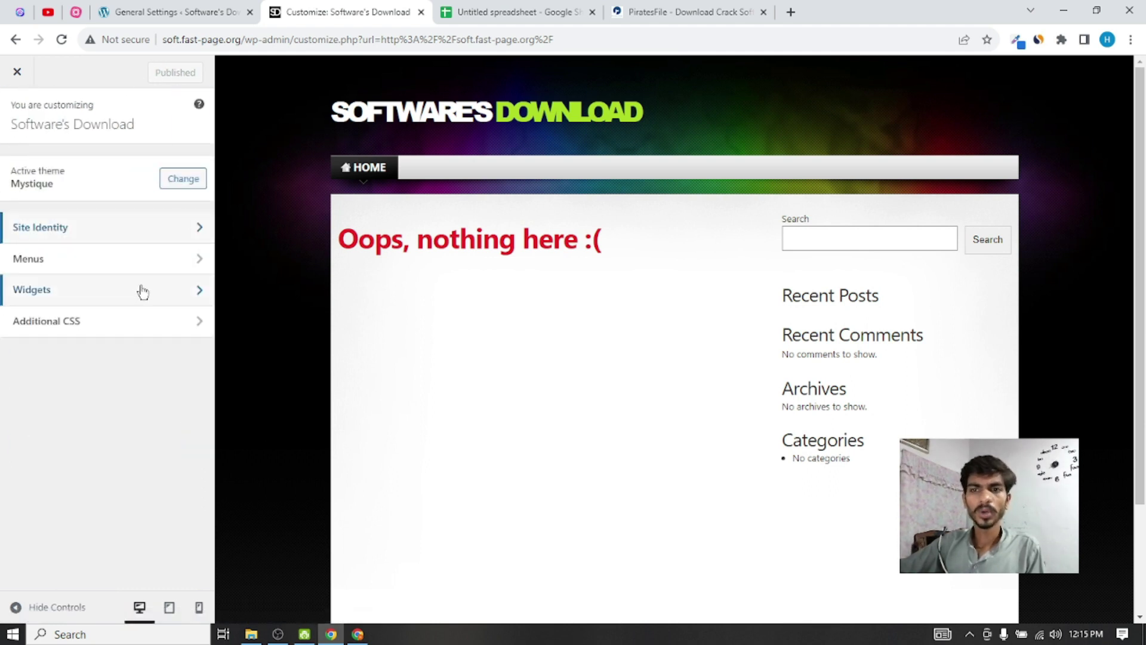
pyautogui.click(150, 329)
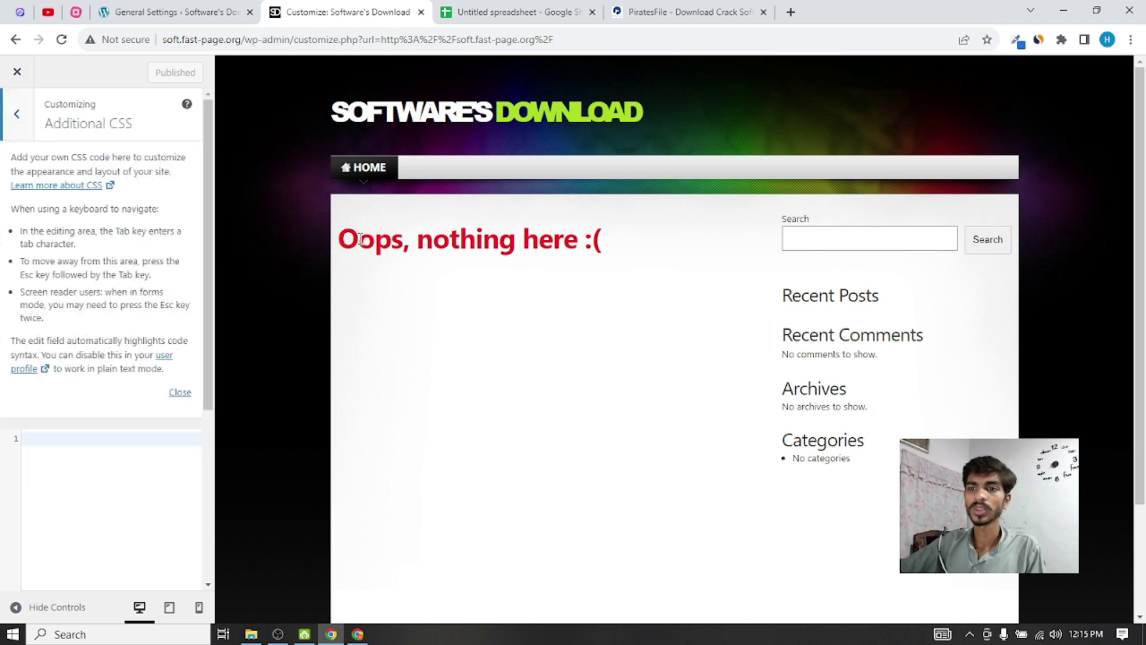
pyautogui.click(14, 120)
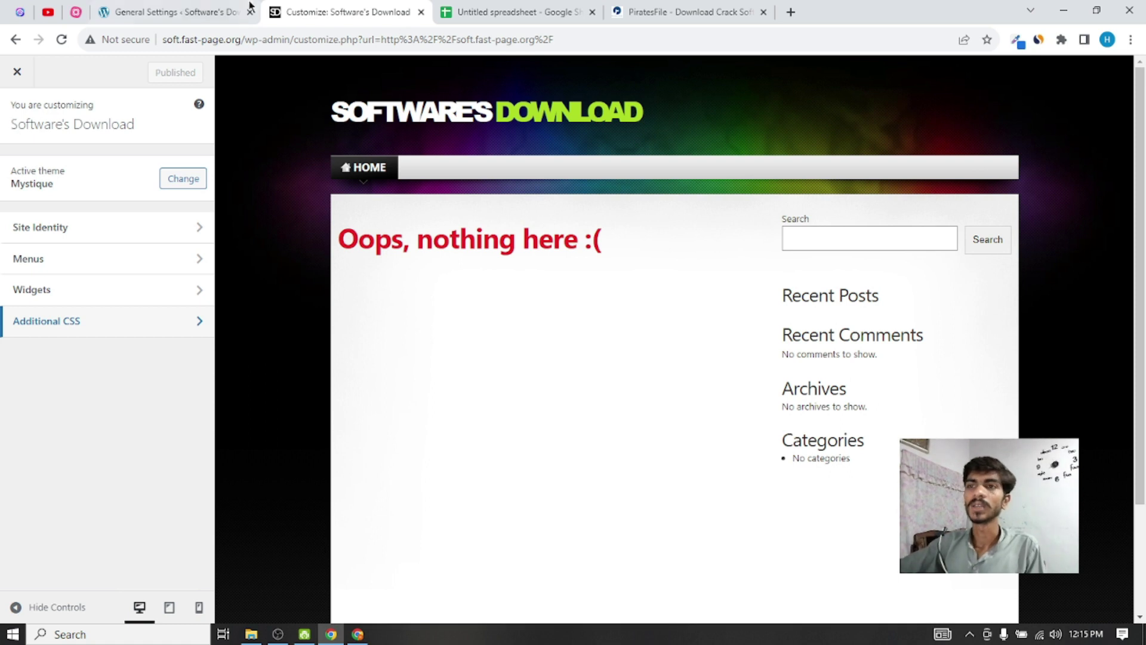
pyautogui.click(198, 7)
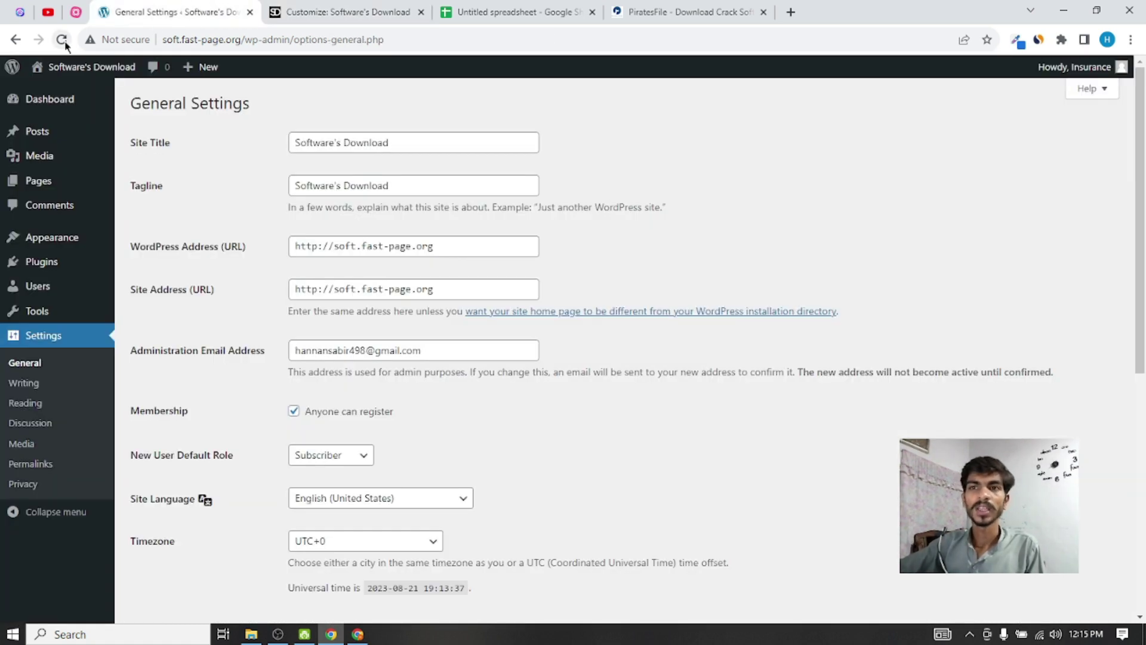
pyautogui.click(334, 12)
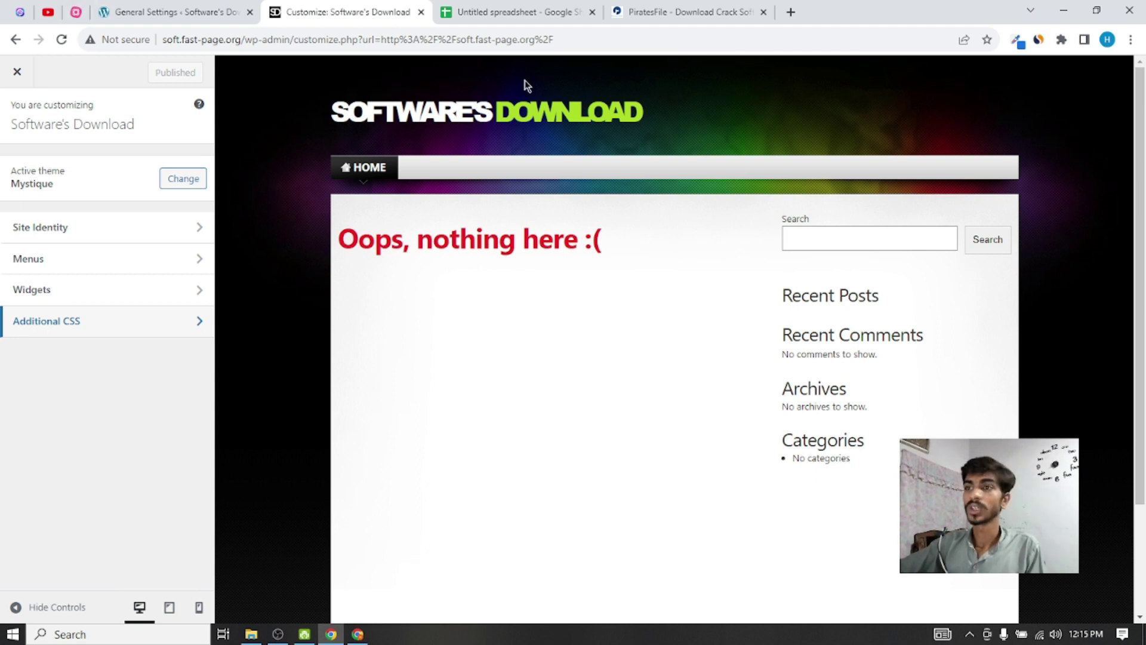
# Move the PiratesFile browser tab directly after the customizer tab and return to the customizer
pyautogui.click(665, 12)
pyautogui.moveTo(666, 12); pyautogui.dragTo(531, 7)
pyautogui.click(380, 11)
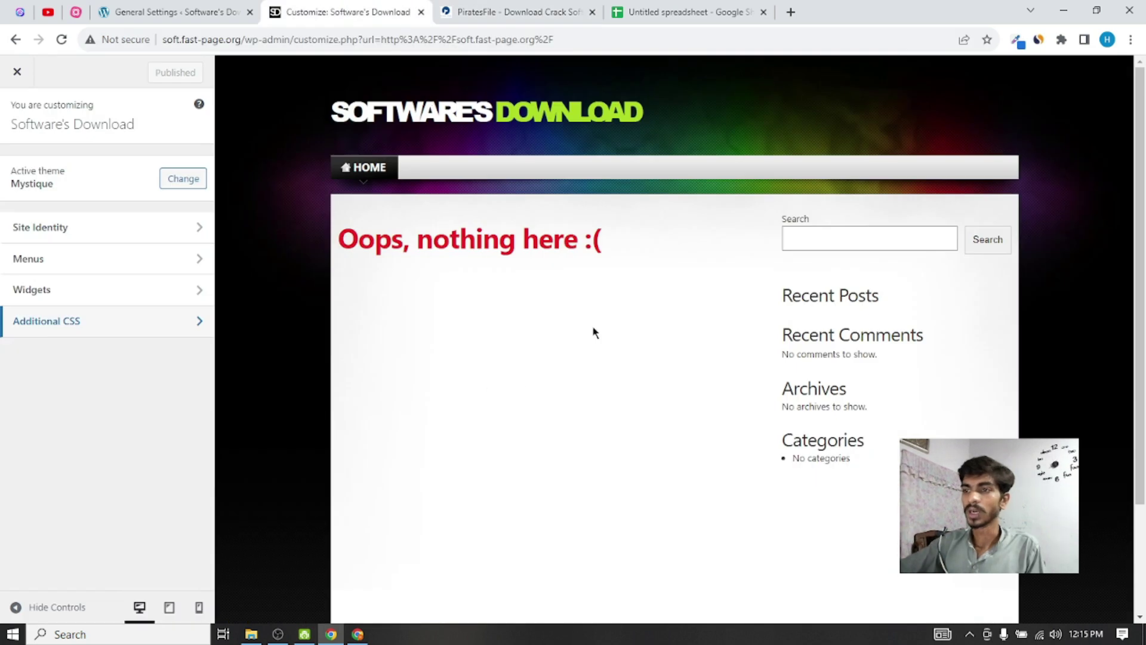
# Compare the site preview with the PiratesFile homepage, examining its header menus and footer links
pyautogui.scroll(-3, 594, 332)
pyautogui.click(482, 7)
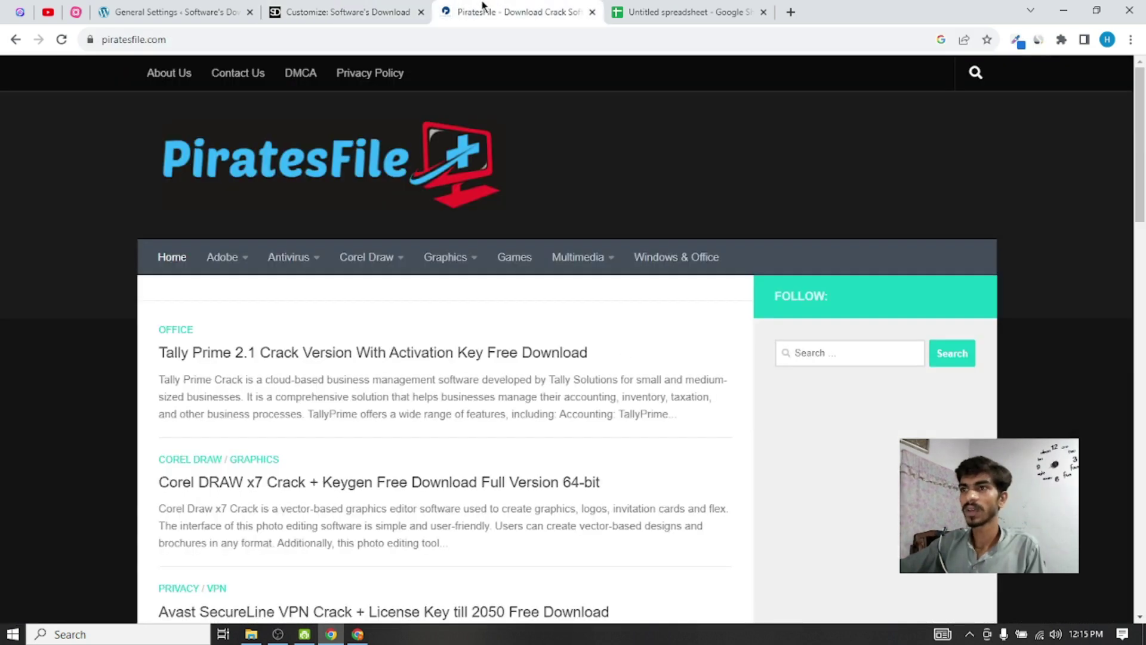
pyautogui.scroll(-20, 436, 422)
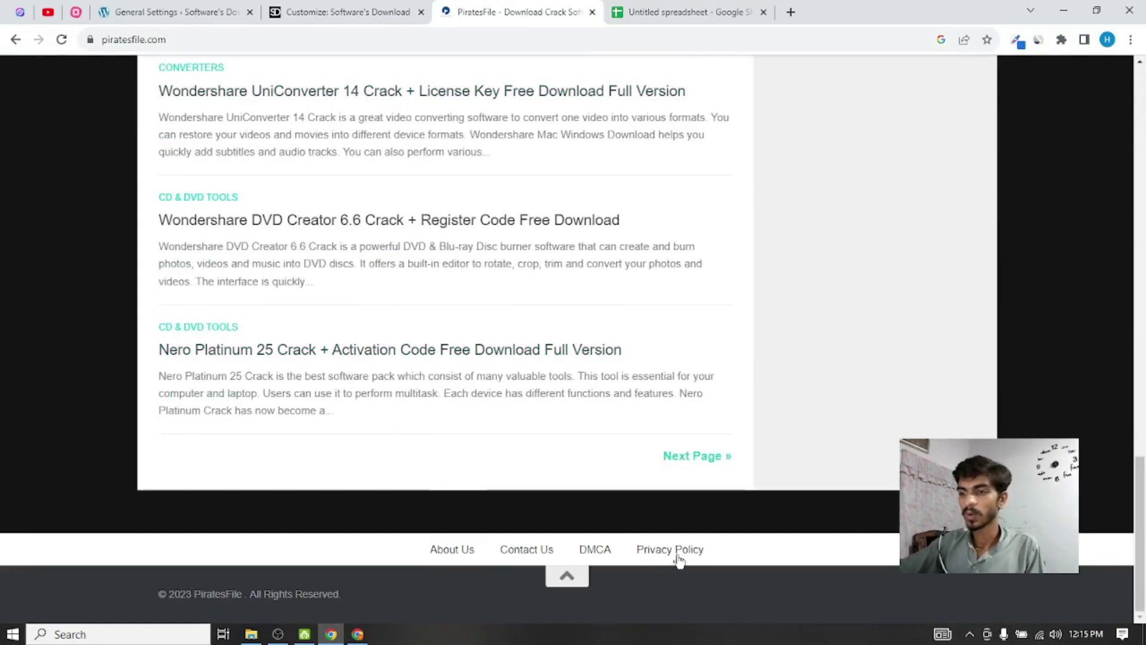
pyautogui.scroll(20, 550, 389)
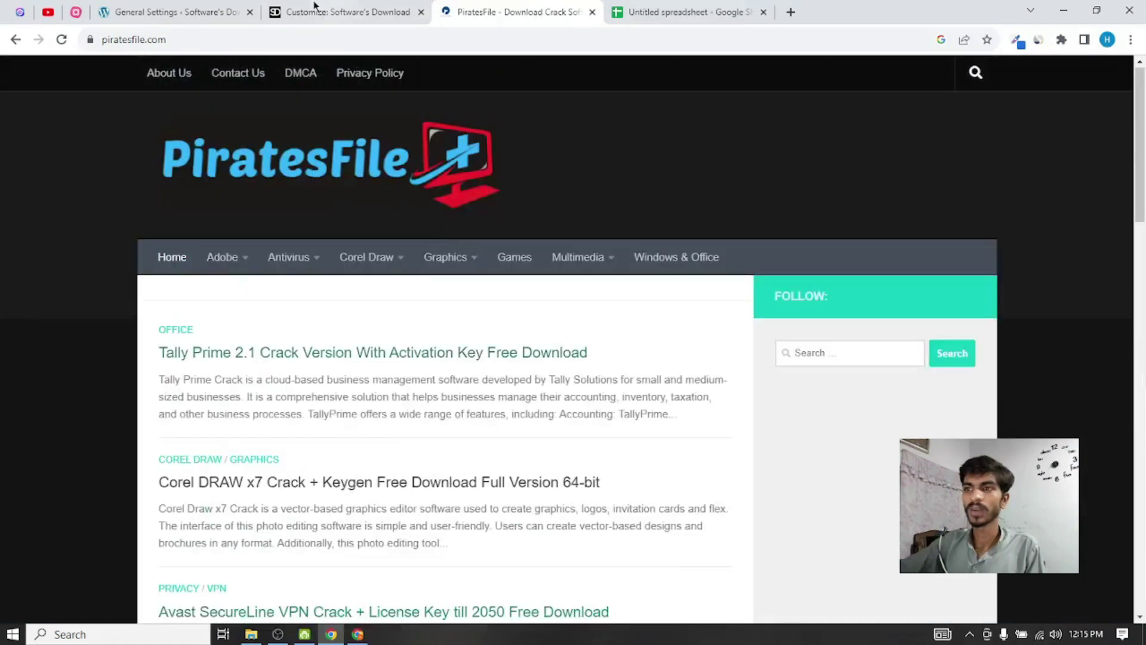
pyautogui.click(347, 12)
pyautogui.scroll(3, 586, 406)
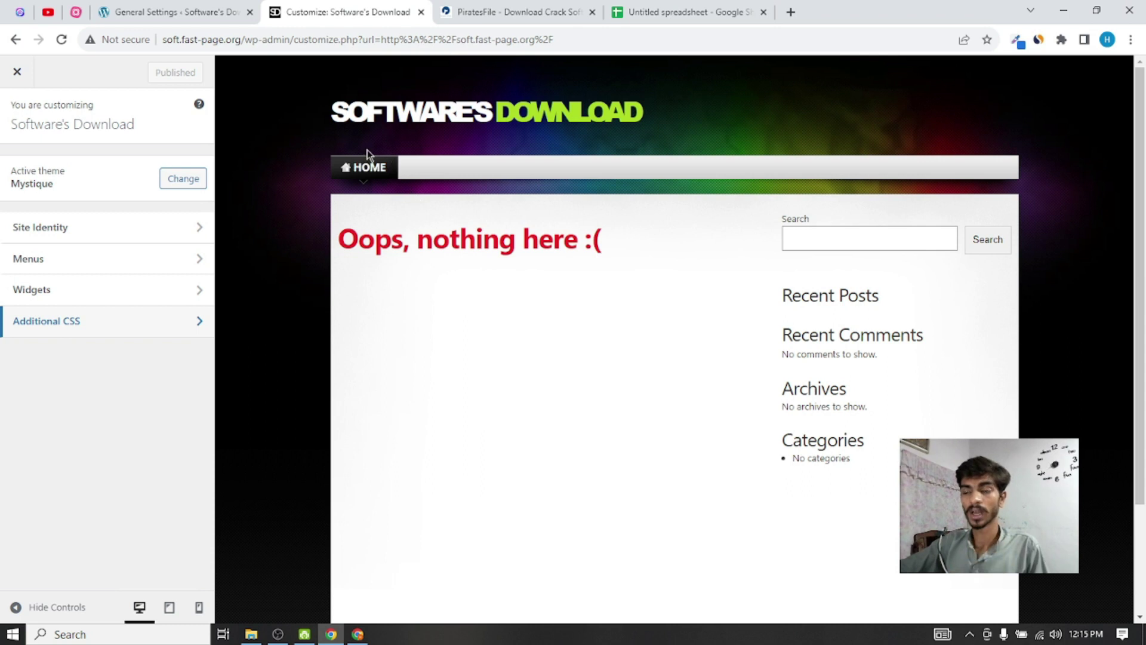
# Open the Menus management page under the appearance settings in the WordPress admin tab
pyautogui.click(172, 7)
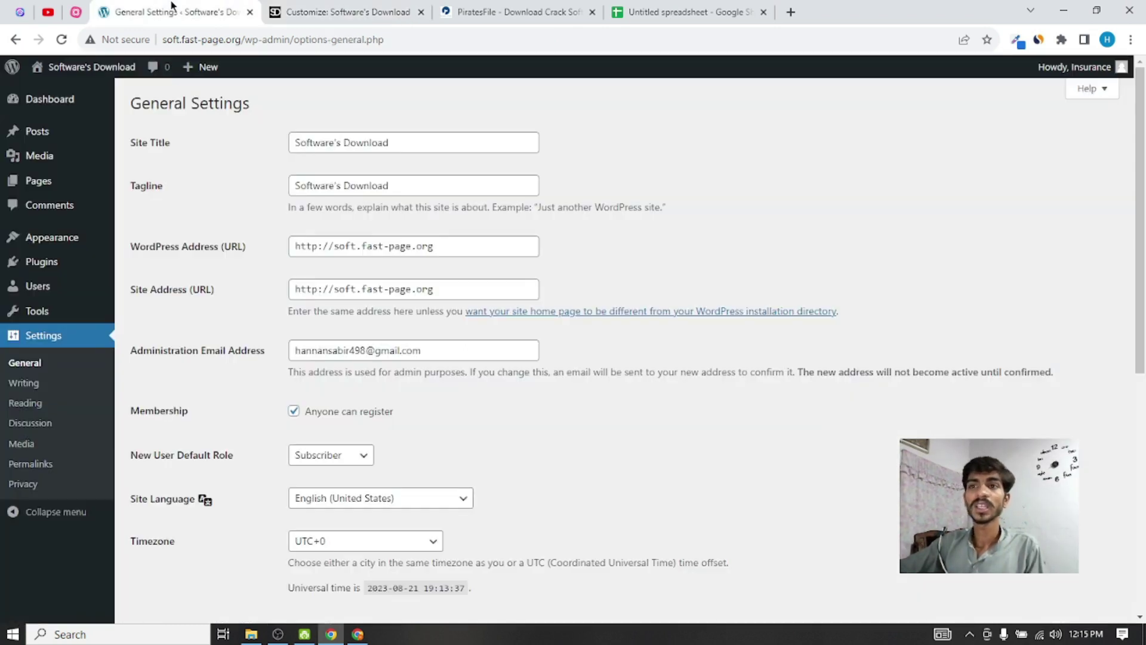
pyautogui.moveTo(30, 242)
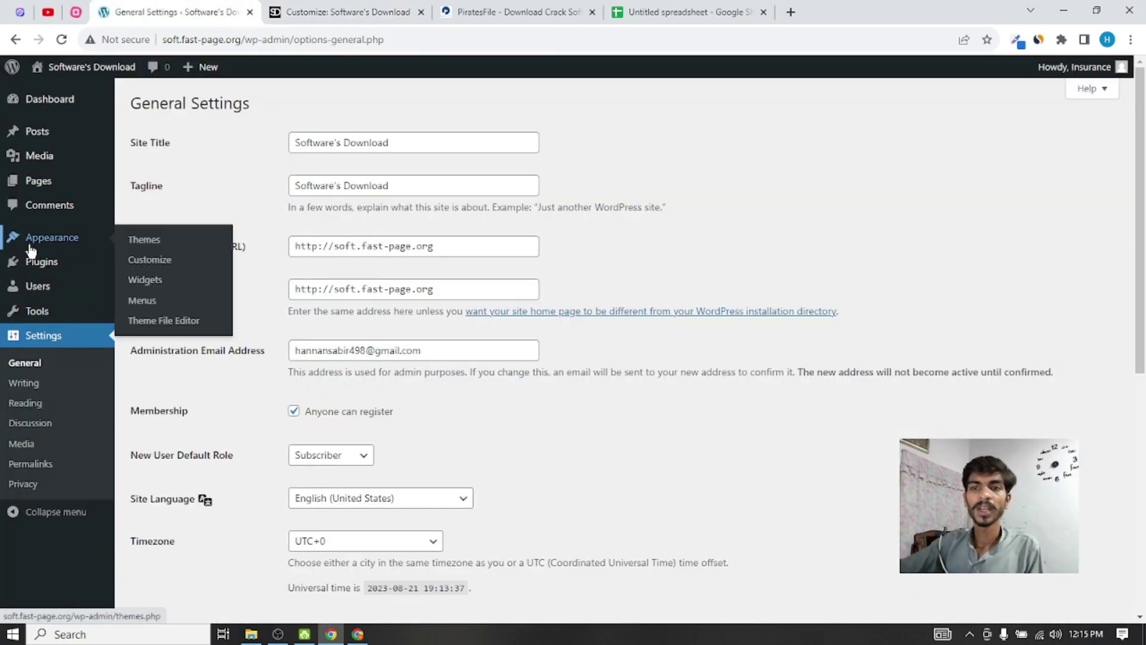
pyautogui.click(170, 302)
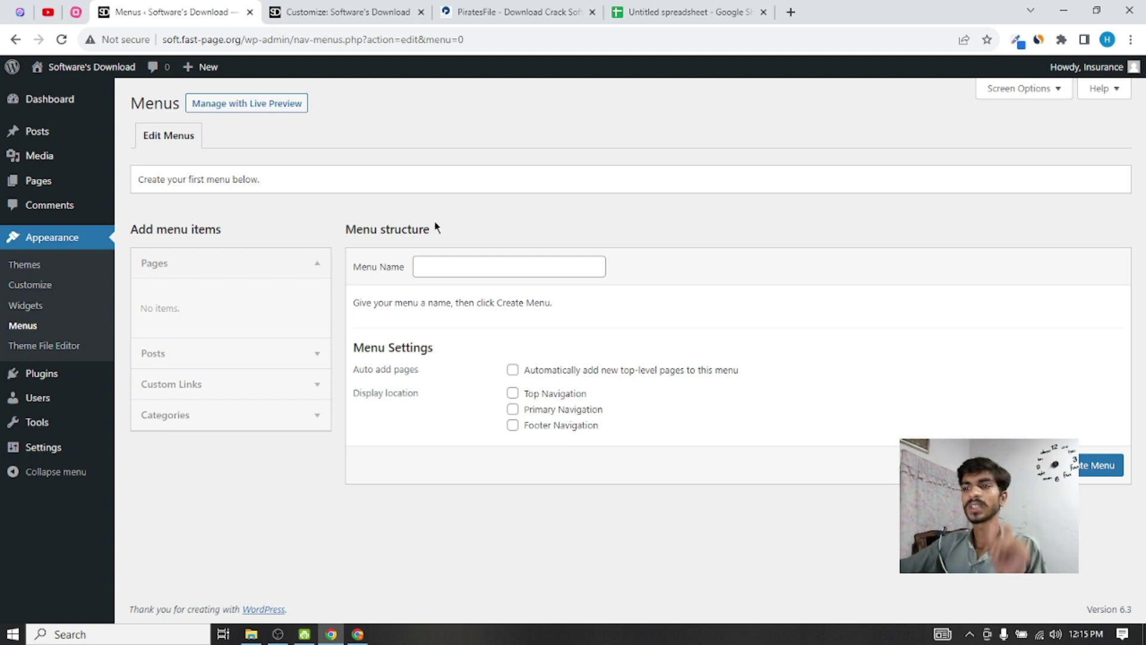
pyautogui.moveTo(89, 135)
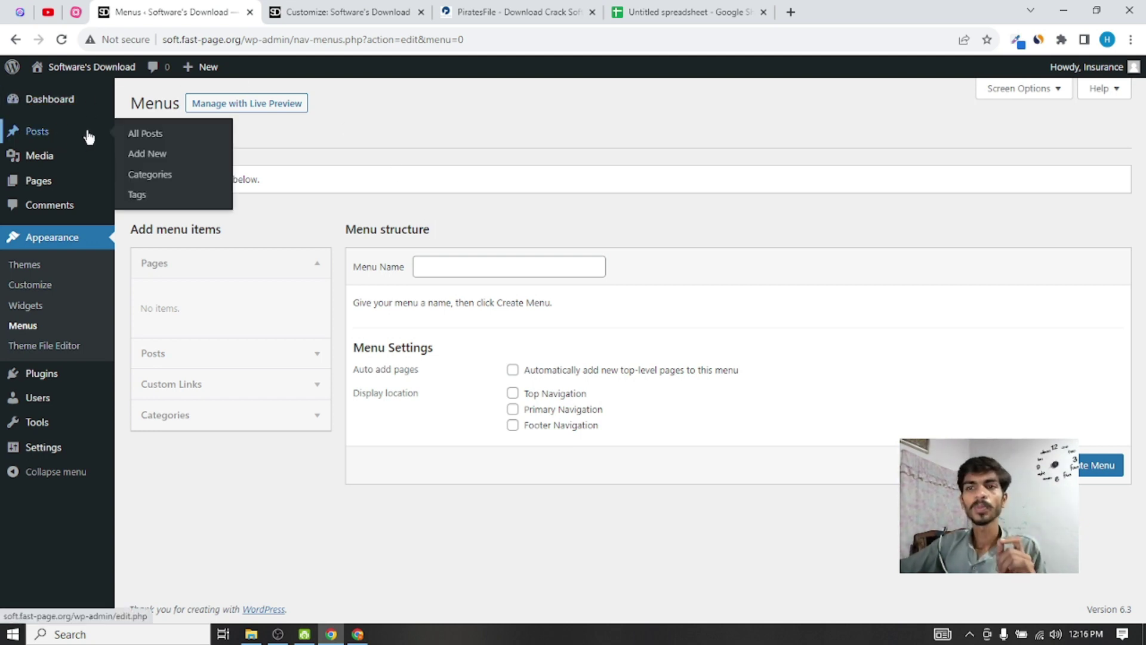
# Open the post categories and quick-edit the Uncategorized category, setting both its name and slug to Blogs
pyautogui.click(159, 178)
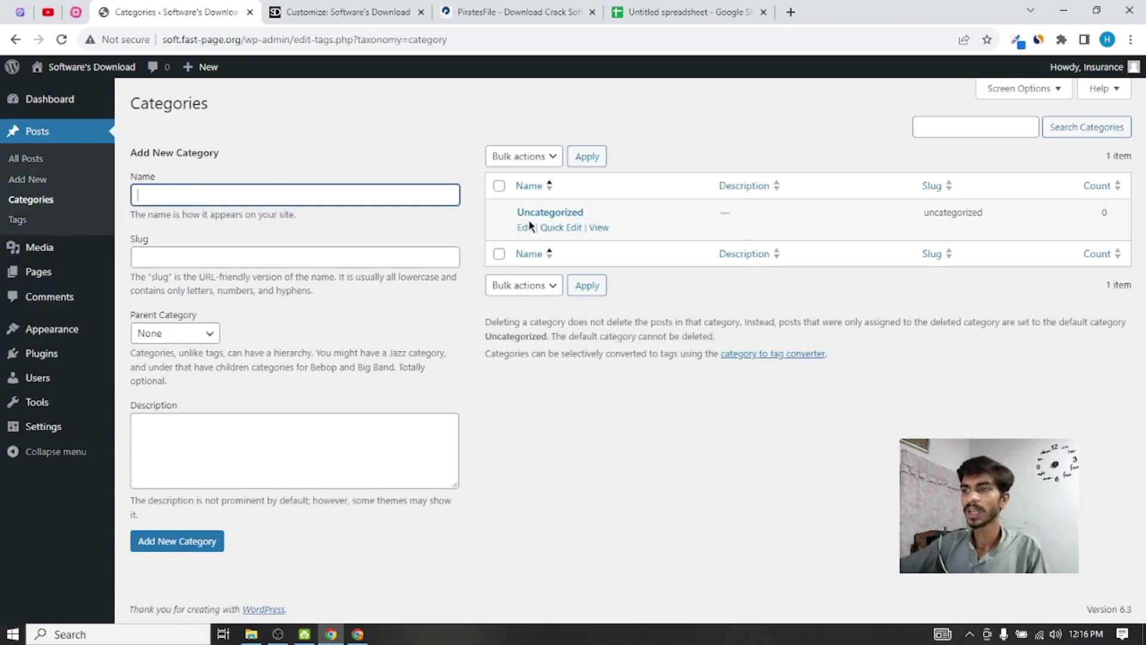
pyautogui.click(571, 228)
pyautogui.doubleClick(596, 245)
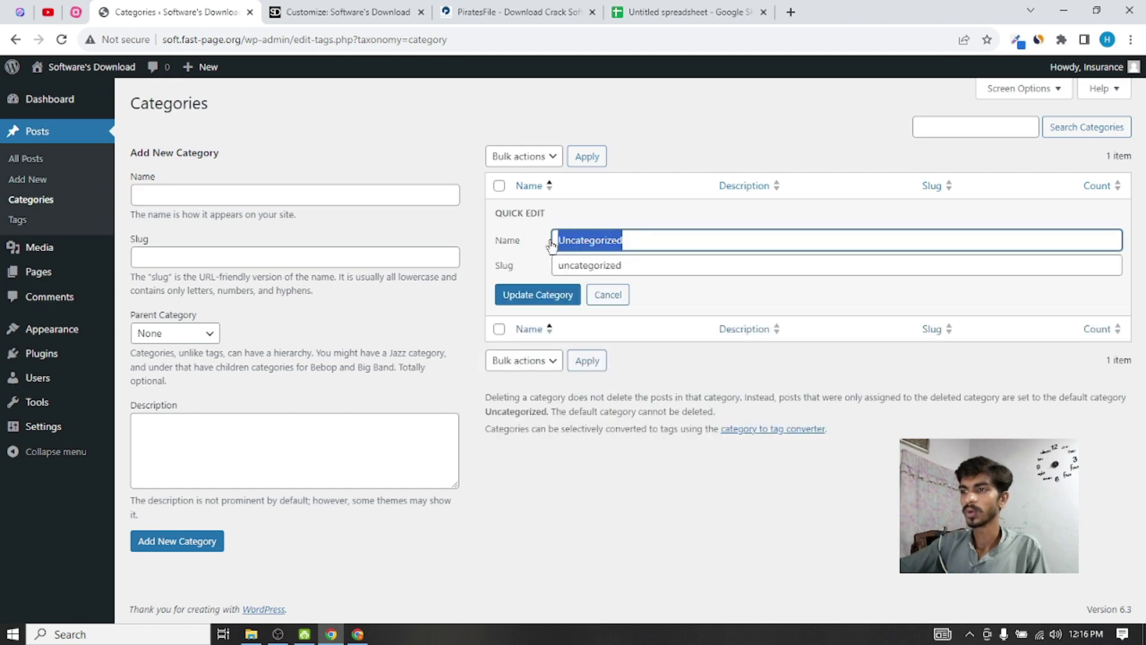
pyautogui.write('Blogs')
pyautogui.doubleClick(584, 254)
pyautogui.hotkey('ctrl', 'c')
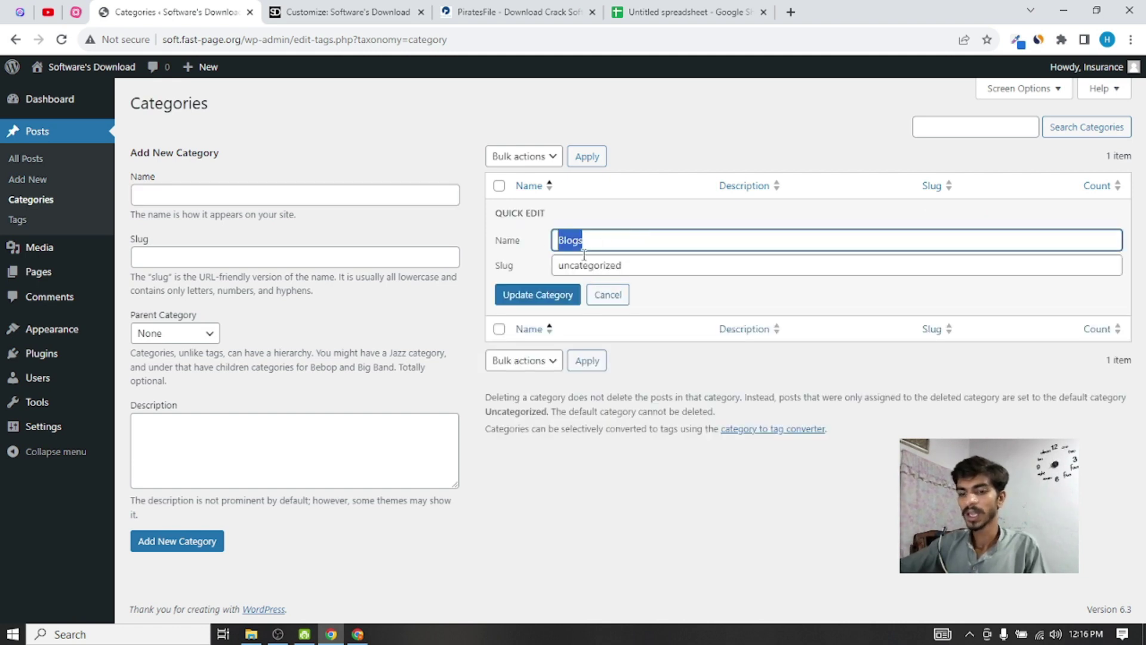
pyautogui.doubleClick(640, 265)
pyautogui.hotkey('ctrl', 'v')
pyautogui.click(530, 297)
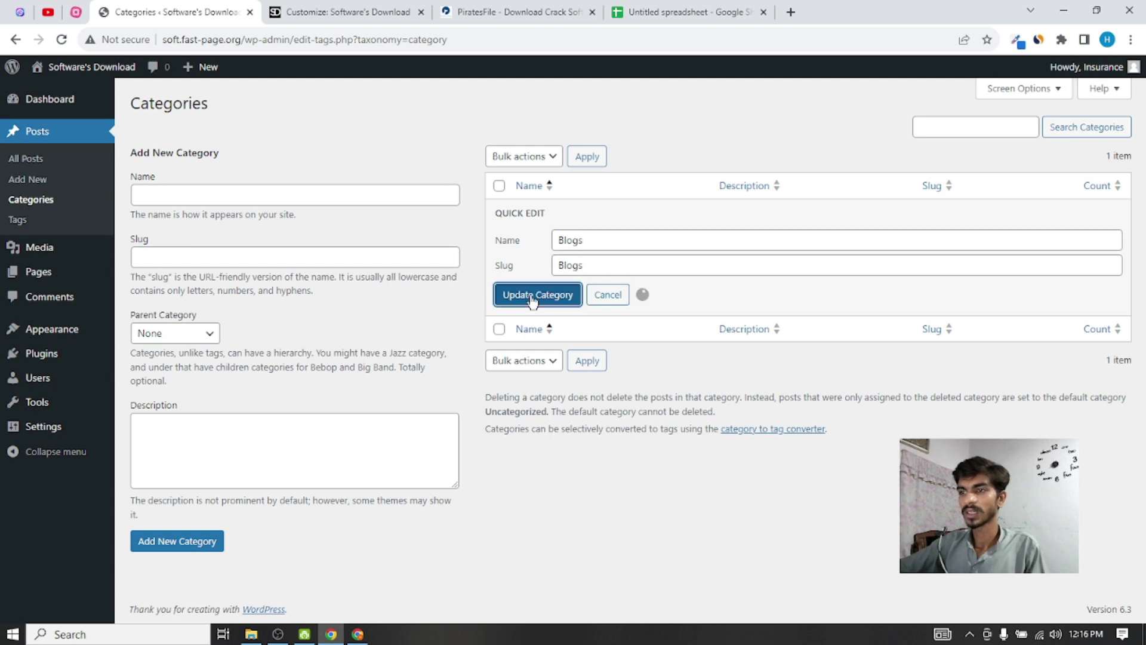
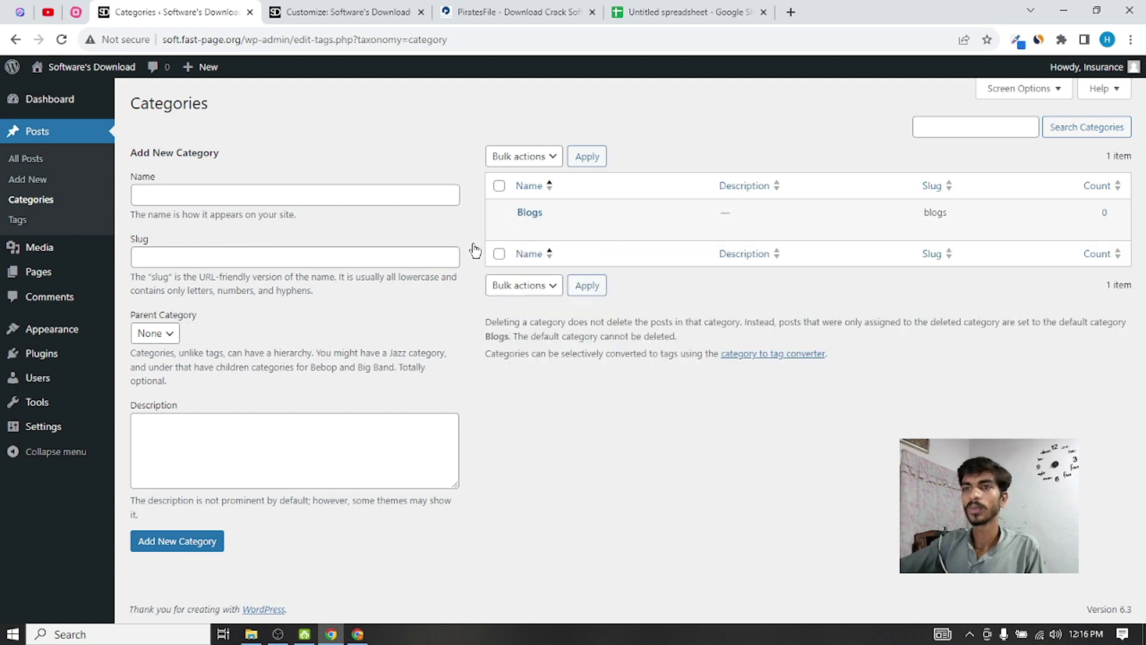
# Add a new post category with the name and slug Video Editing and no parent category
pyautogui.click(266, 198)
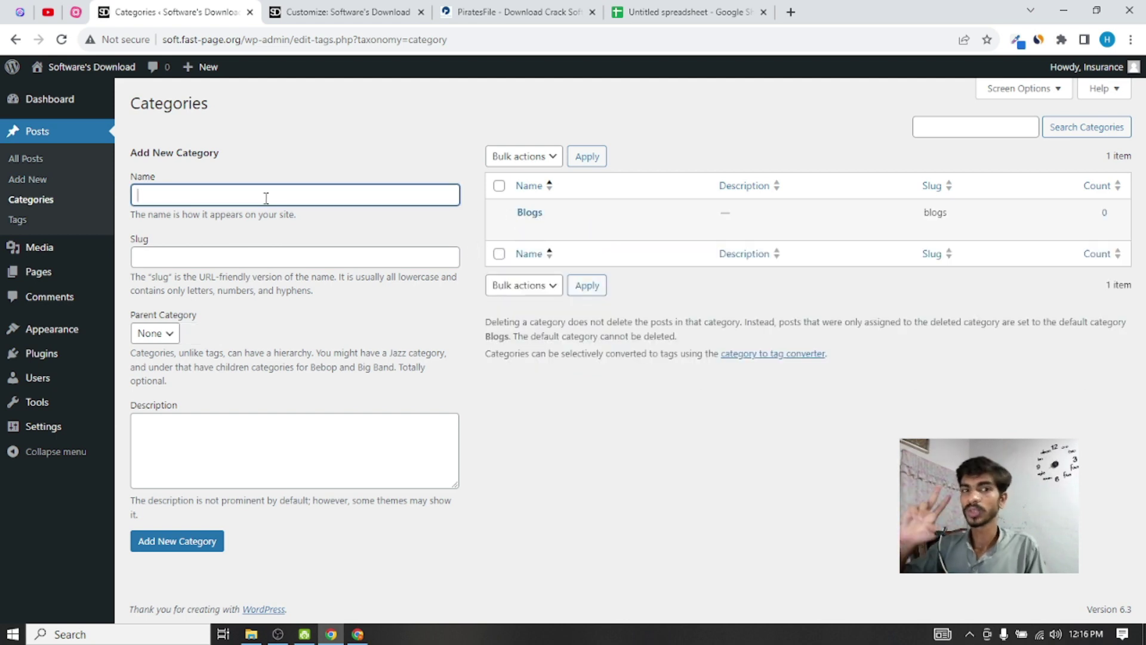
pyautogui.write('Video')
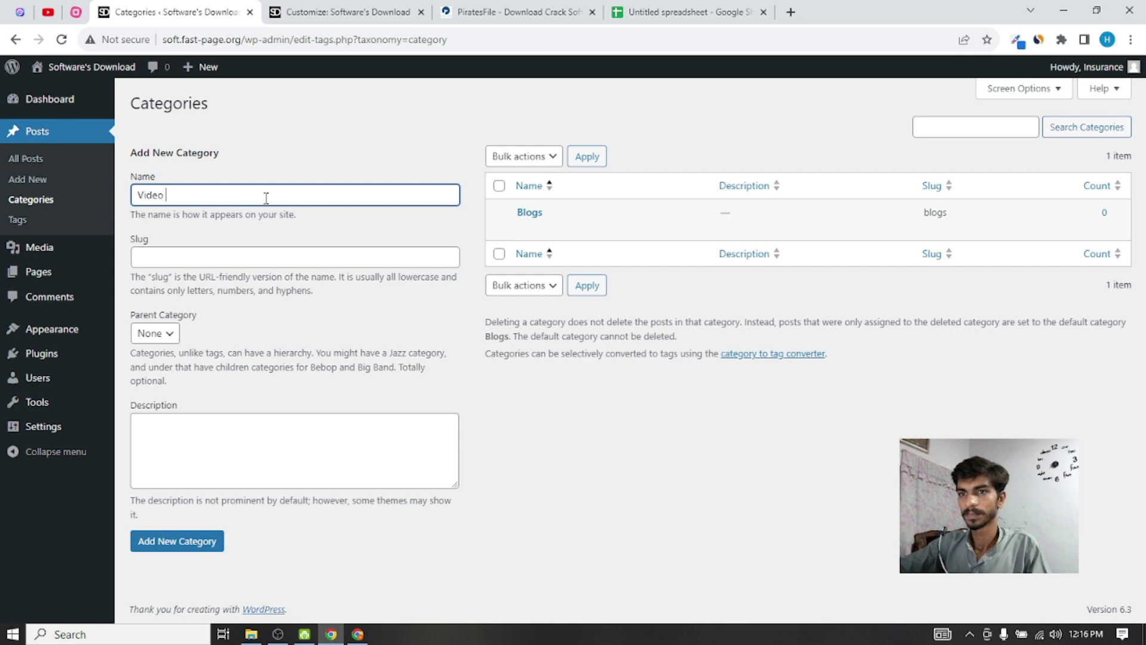
pyautogui.write(' Editing')
pyautogui.hotkey('ctrl', 'a')
pyautogui.hotkey('ctrl', 'c')
pyautogui.click(268, 257)
pyautogui.hotkey('ctrl', 'v')
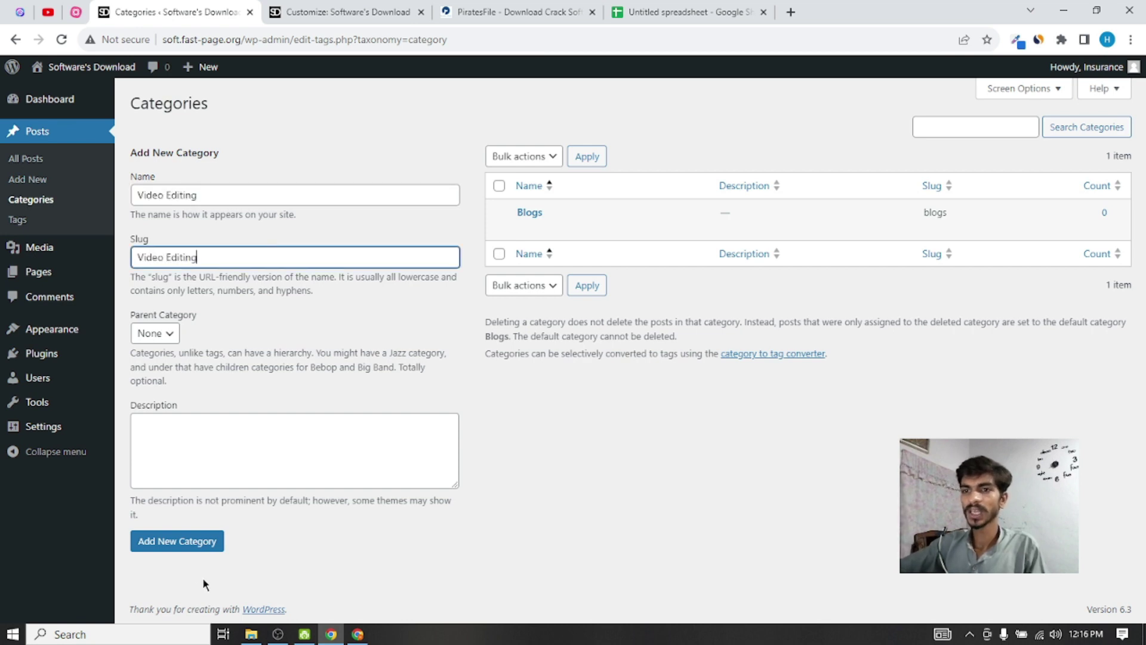
pyautogui.click(182, 541)
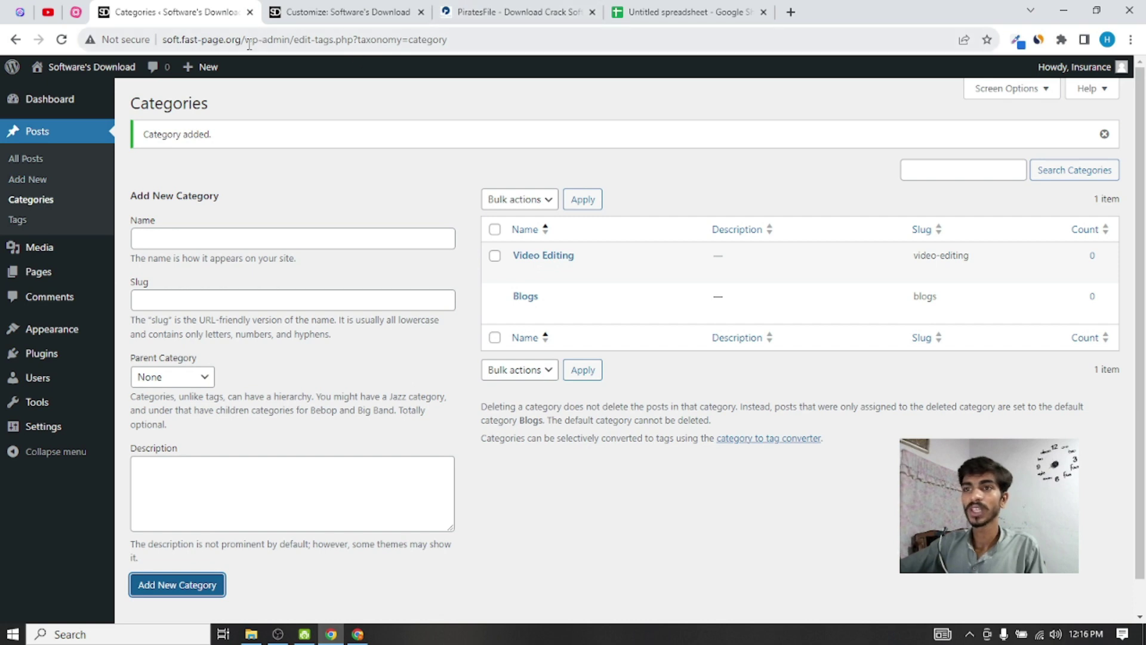
# Add a new post category with the name and slug Video Downloader and no parent category
pyautogui.moveTo(251, 41); pyautogui.dragTo(497, 46)
pyautogui.click(439, 102)
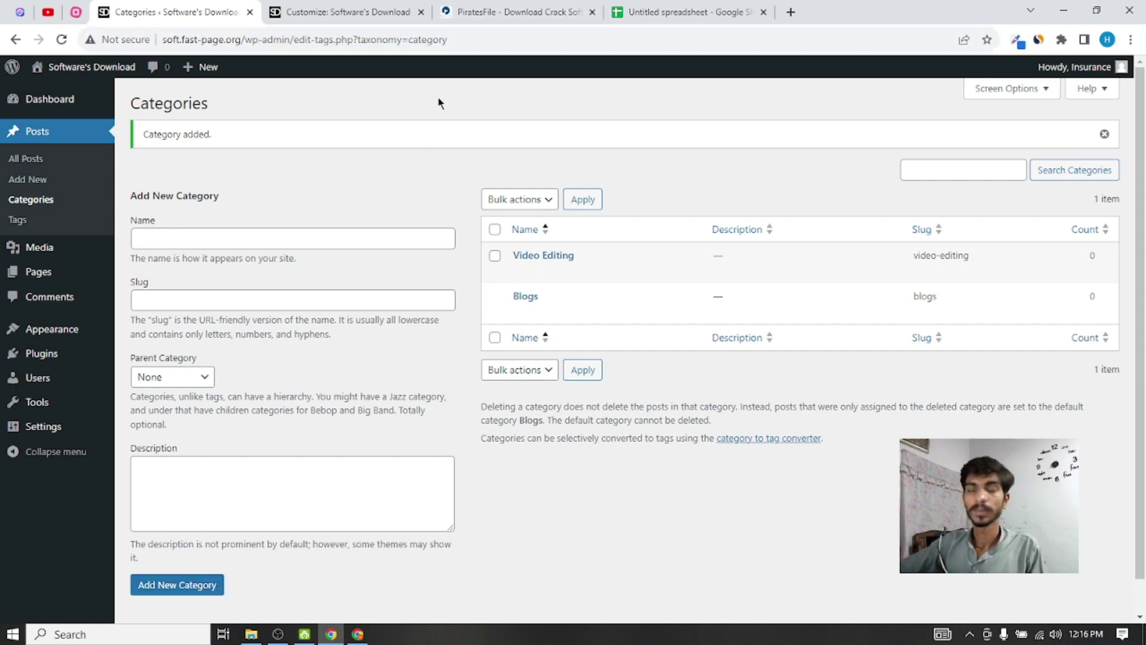
pyautogui.click(232, 238)
pyautogui.write('Video Downloader')
pyautogui.hotkey('ctrl', 'a')
pyautogui.click(323, 298)
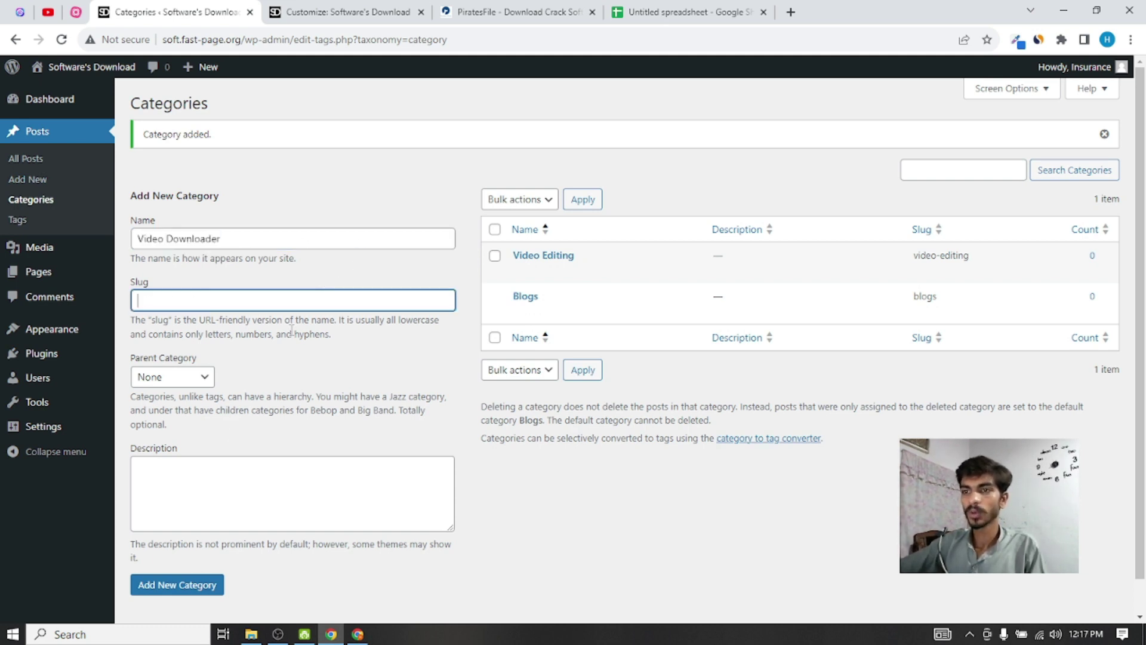
pyautogui.hotkey('ctrl', 'v')
pyautogui.click(211, 588)
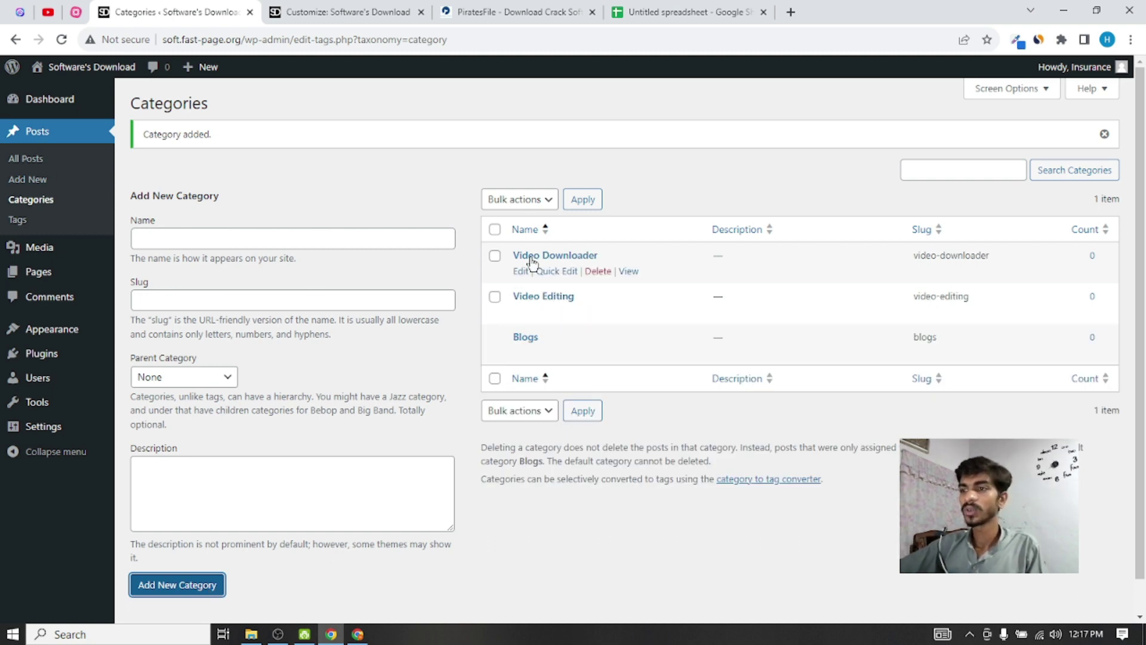
# Add a new post category with the name and slug Photos Editers and no parent category
pyautogui.click(283, 239)
pyautogui.write('Video')
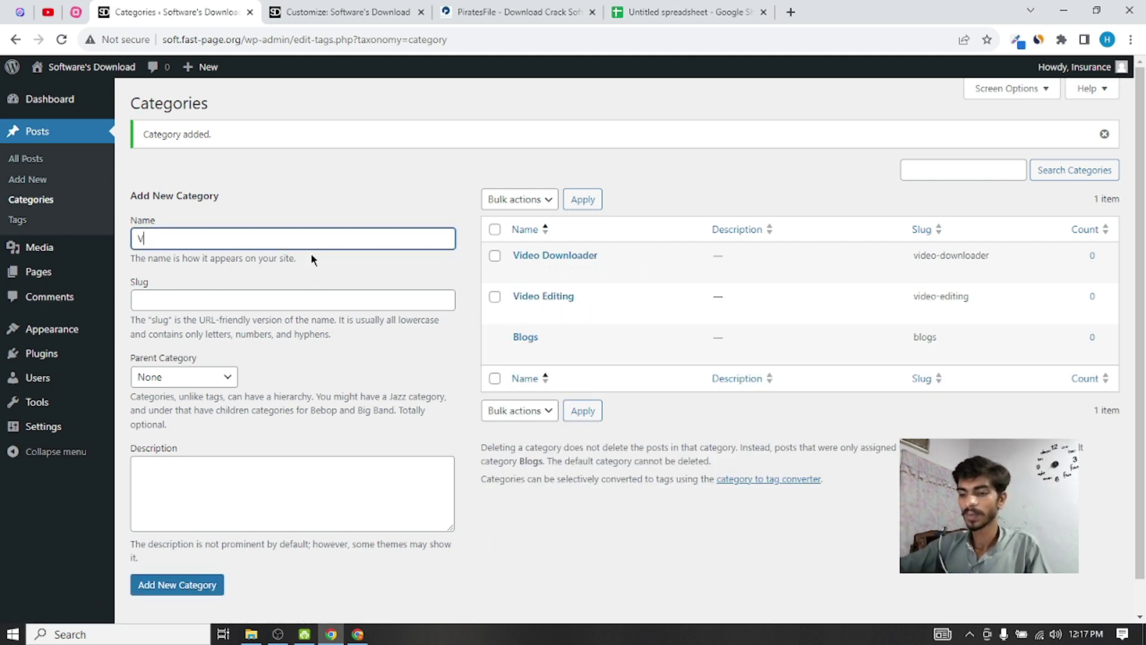
pyautogui.press('BackSpace')
pyautogui.press('BackSpace')
pyautogui.press('BackSpace')
pyautogui.press('BackSpace')
pyautogui.press('BackSpace')
pyautogui.press('BackSpace')
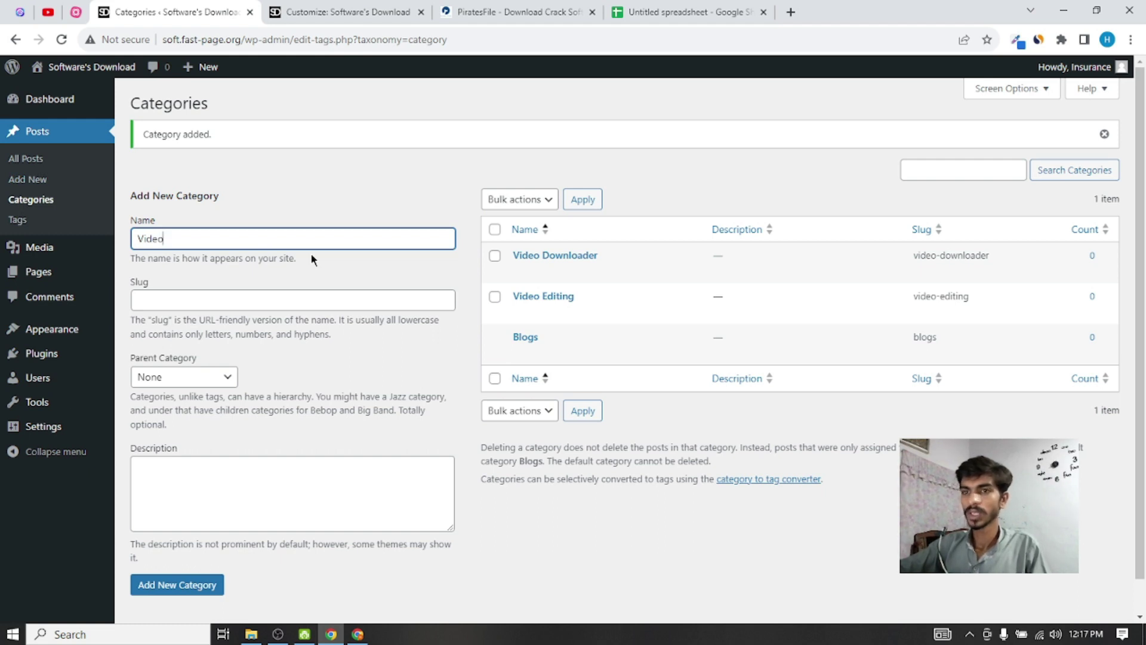
pyautogui.write('Photos Download')
pyautogui.press('BackSpace')
pyautogui.press('BackSpace')
pyautogui.press('BackSpace')
pyautogui.press('BackSpace')
pyautogui.press('BackSpace')
pyautogui.press('BackSpace')
pyautogui.press('BackSpace')
pyautogui.press('BackSpace')
pyautogui.press('BackSpace')
pyautogui.write('Editing')
pyautogui.press('BackSpace')
pyautogui.press('BackSpace')
pyautogui.press('BackSpace')
pyautogui.write('ers')
pyautogui.hotkey('ctrl', 'a')
pyautogui.hotkey('ctrl', 'c')
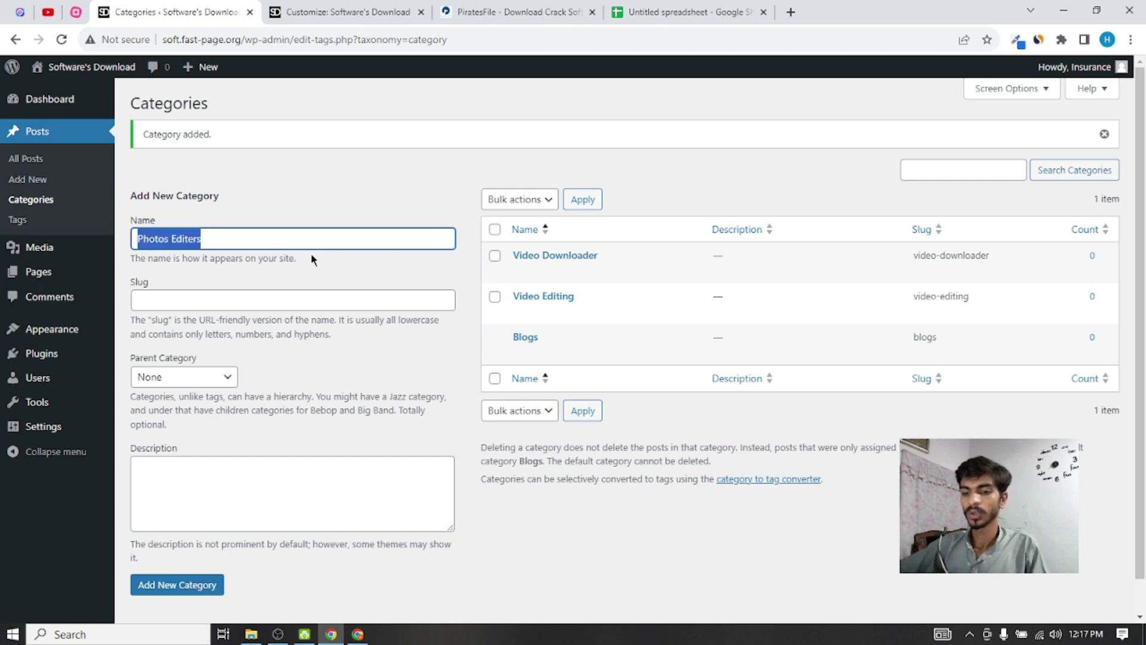
pyautogui.click(284, 301)
pyautogui.hotkey('ctrl', 'v')
pyautogui.click(176, 579)
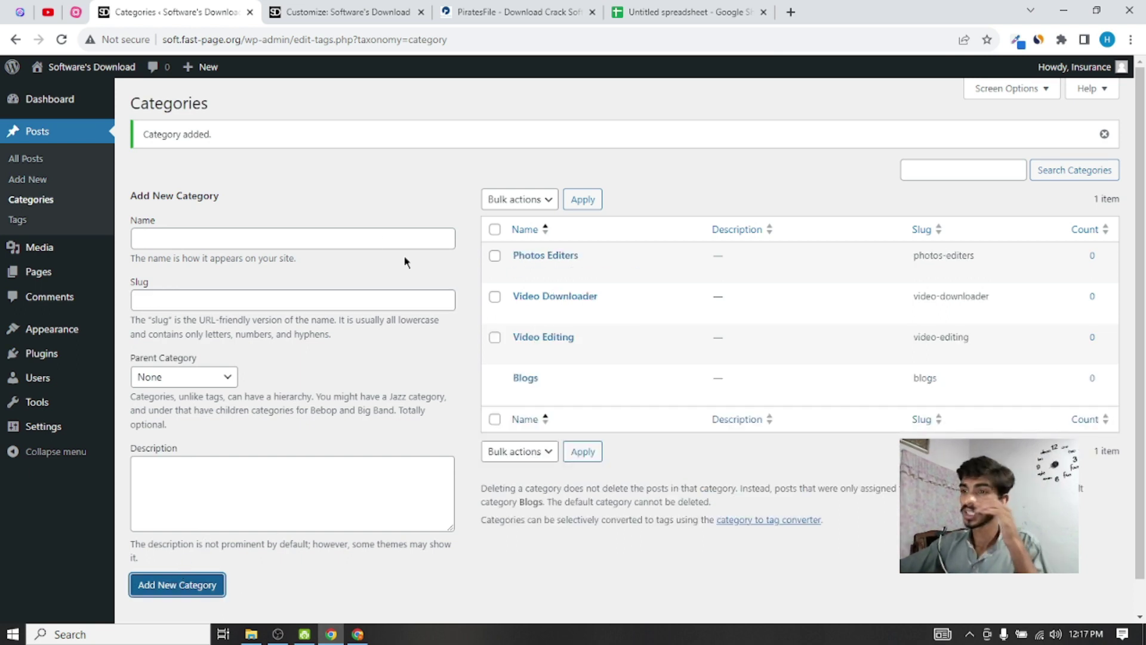
# Add a new post category with the name and slug VPN's and no parent category
pyautogui.click(366, 238)
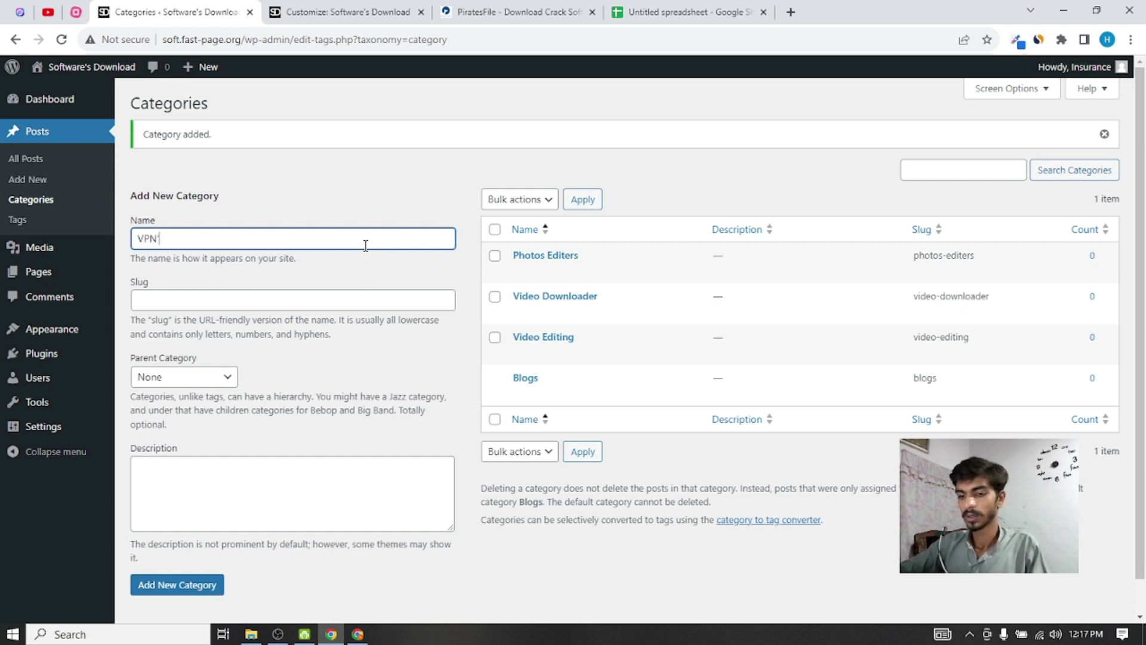
pyautogui.hotkey('ctrl', 'a')
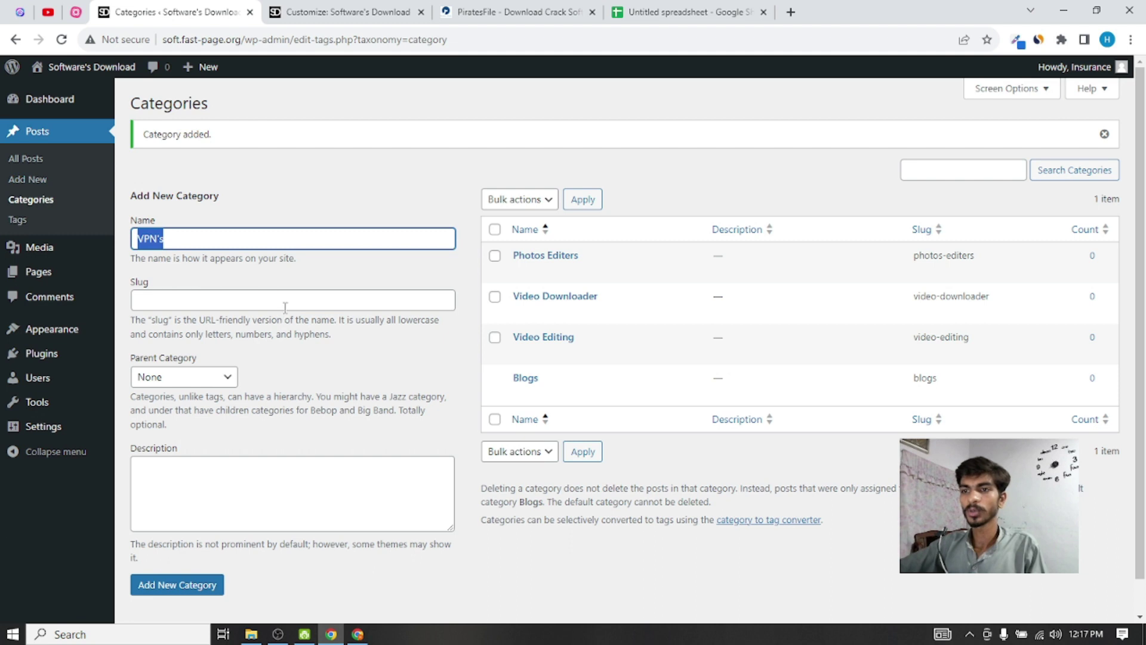
pyautogui.press('Right')
pyautogui.hotkey('ctrl', 'v')
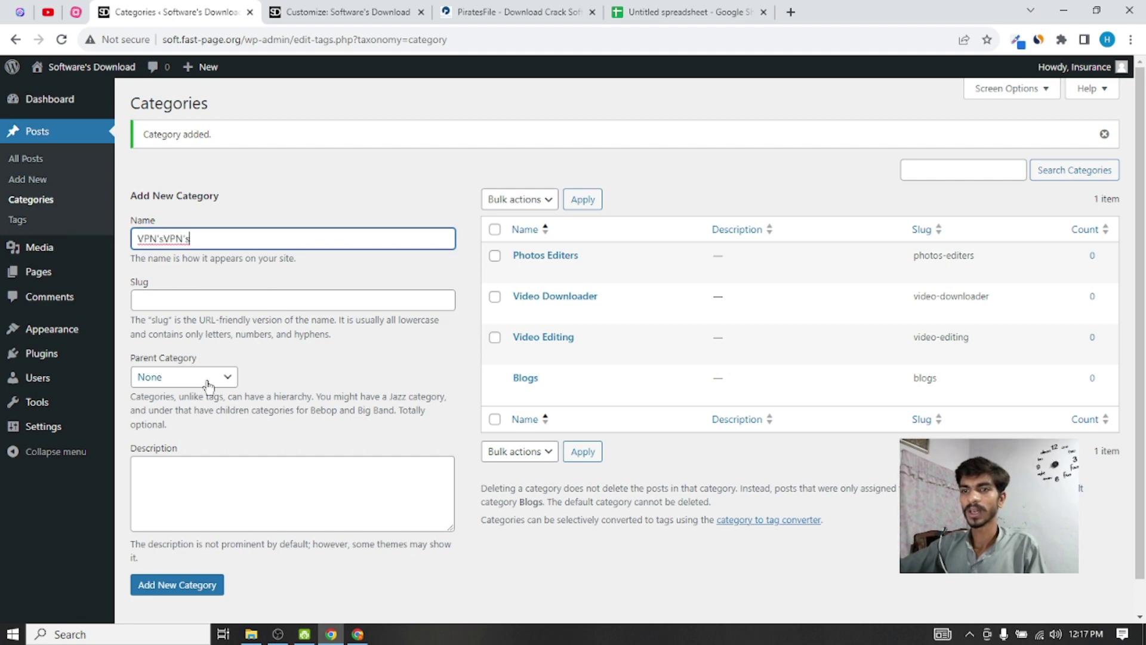
pyautogui.hotkey('ctrl', 'z')
pyautogui.click(227, 301)
pyautogui.hotkey('ctrl', 'v')
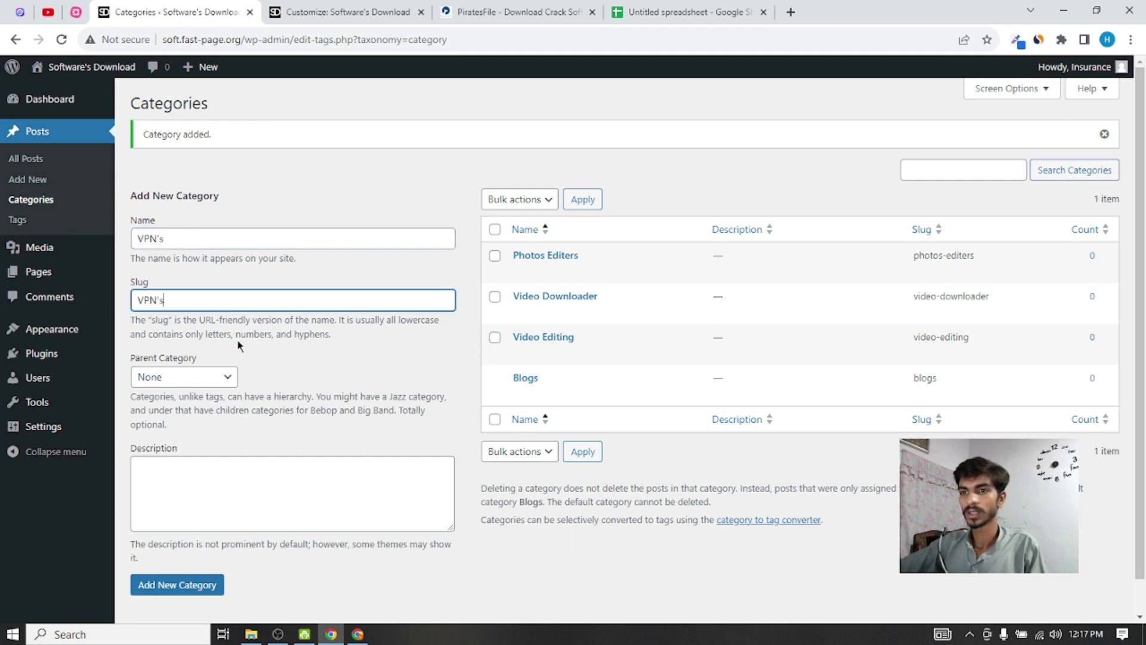
pyautogui.click(202, 577)
# Add a new post category with the name and slug Virous Clineer and dismiss the notice
pyautogui.click(284, 246)
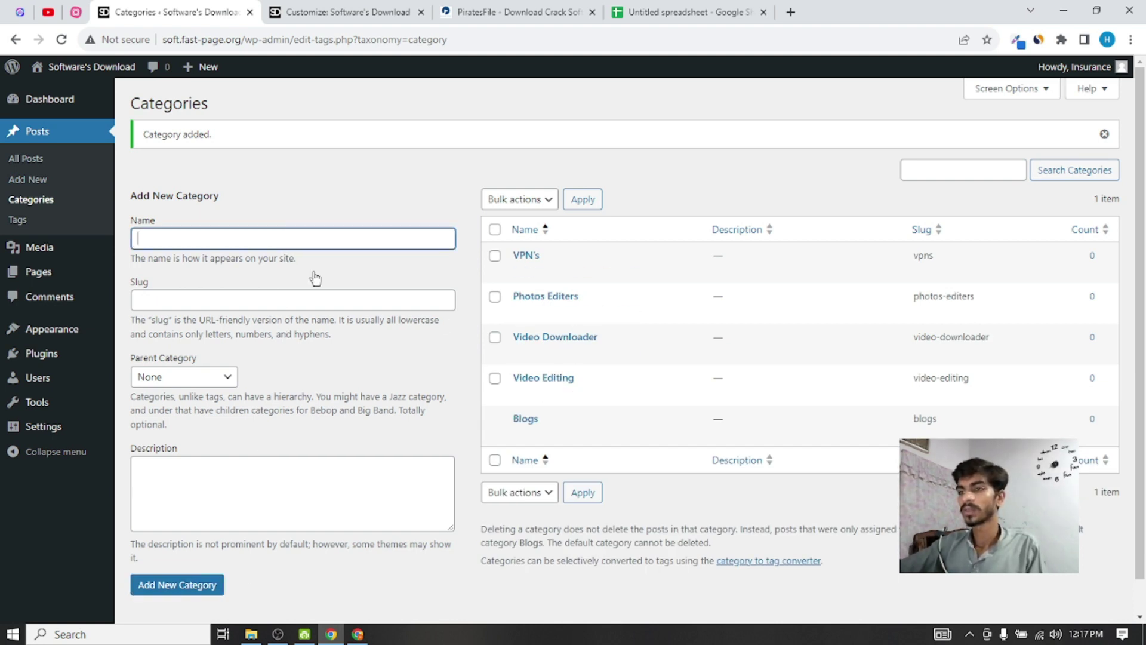
pyautogui.scroll(-1, 469, 279)
pyautogui.scroll(1, 469, 358)
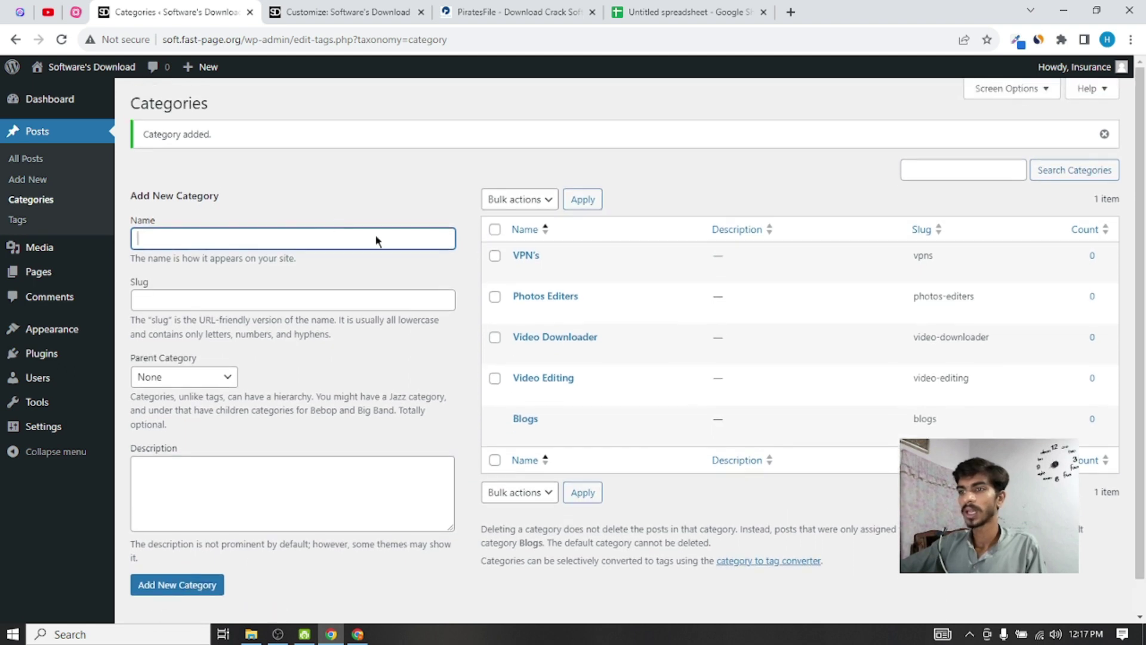
pyautogui.write('Virous Clineer')
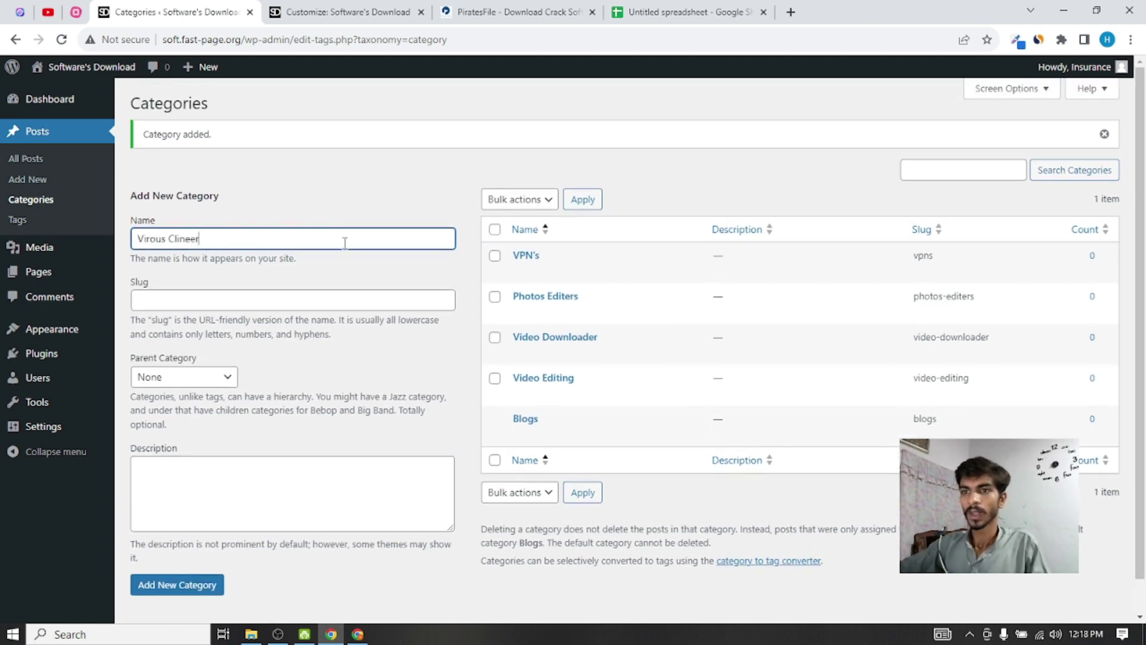
pyautogui.hotkey('ctrl', 'a')
pyautogui.hotkey('ctrl', 'c')
pyautogui.click(301, 299)
pyautogui.hotkey('ctrl', 'v')
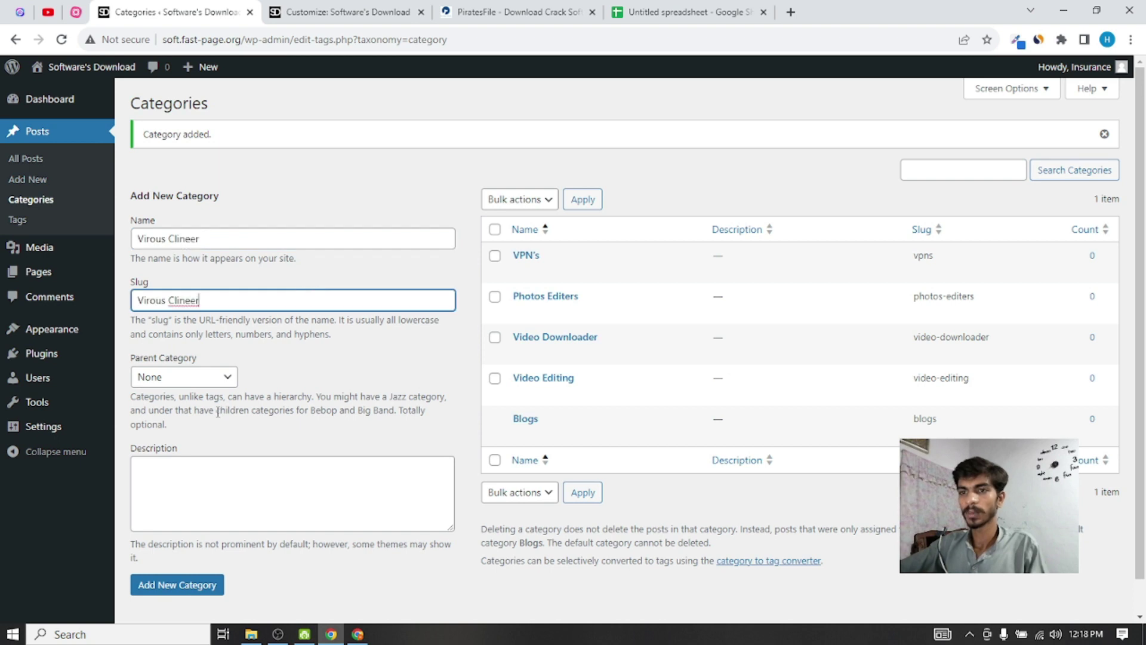
pyautogui.doubleClick(190, 300)
pyautogui.rightClick(193, 301)
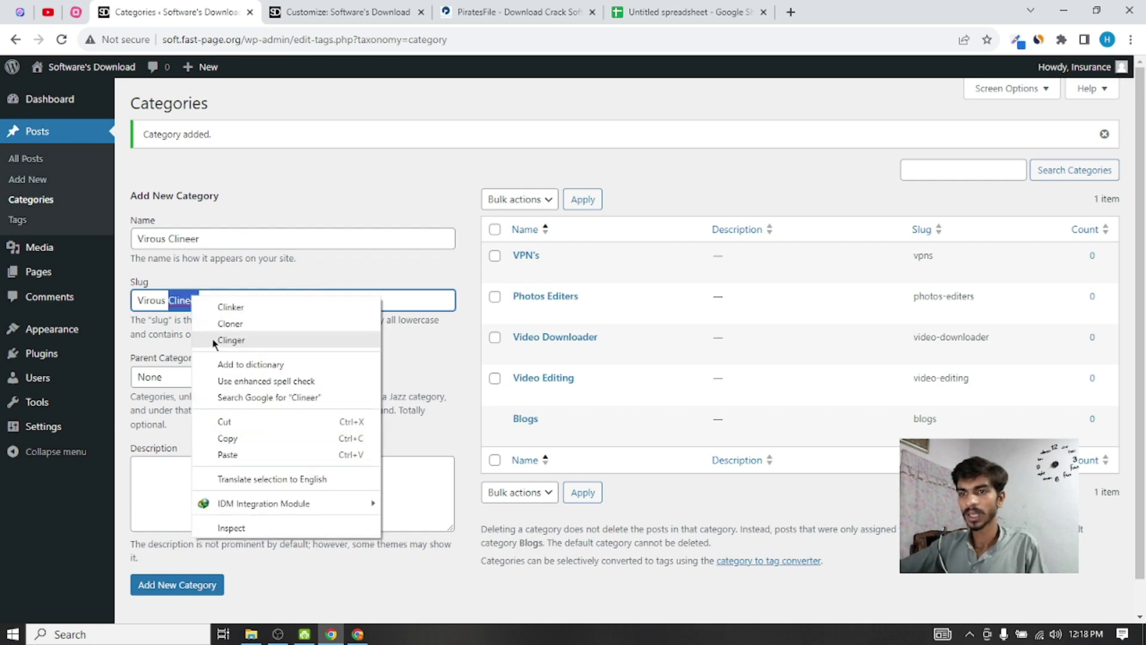
pyautogui.click(150, 301)
pyautogui.click(191, 579)
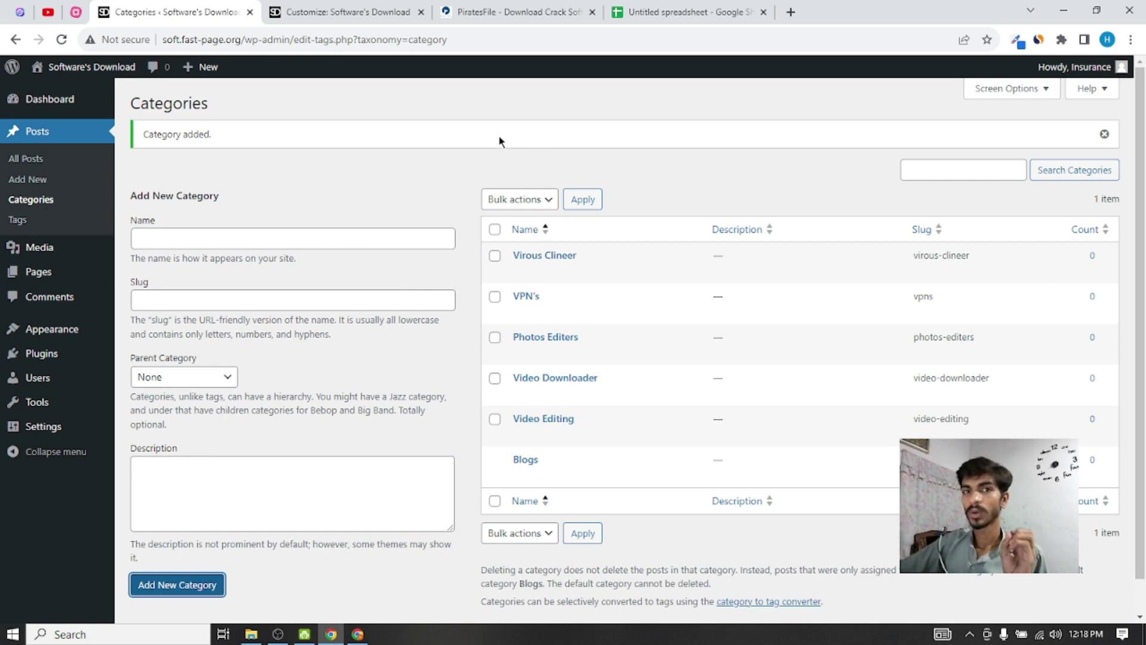
pyautogui.click(1104, 134)
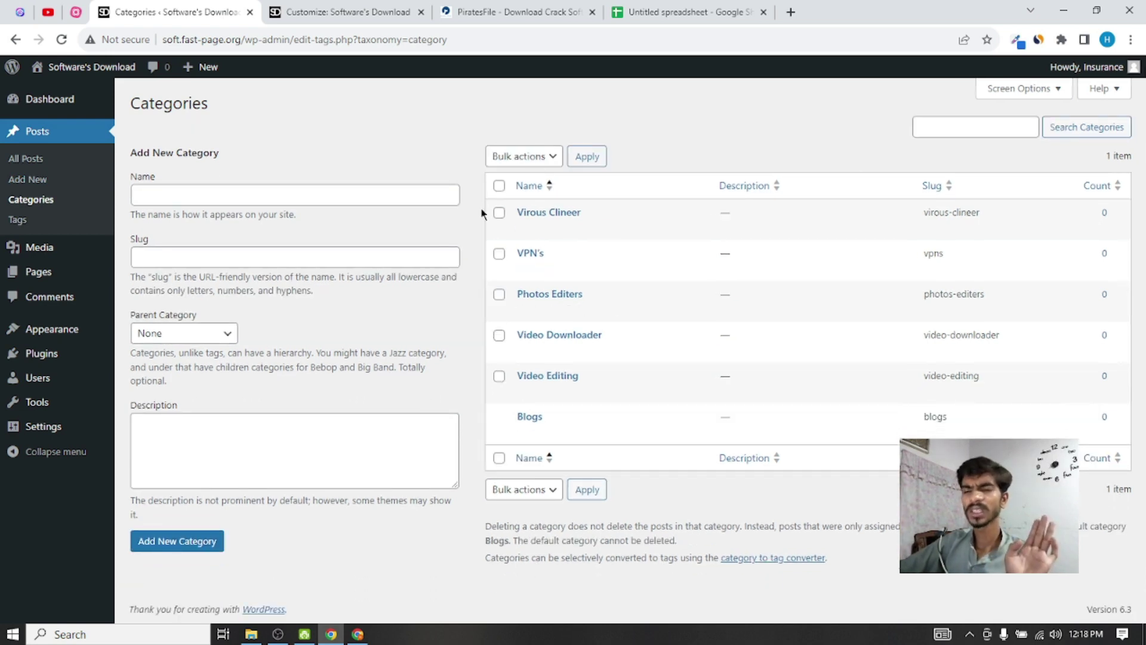
# Open the list of all pages and start a new page in a separate browser tab
pyautogui.moveTo(75, 273)
pyautogui.click(150, 274)
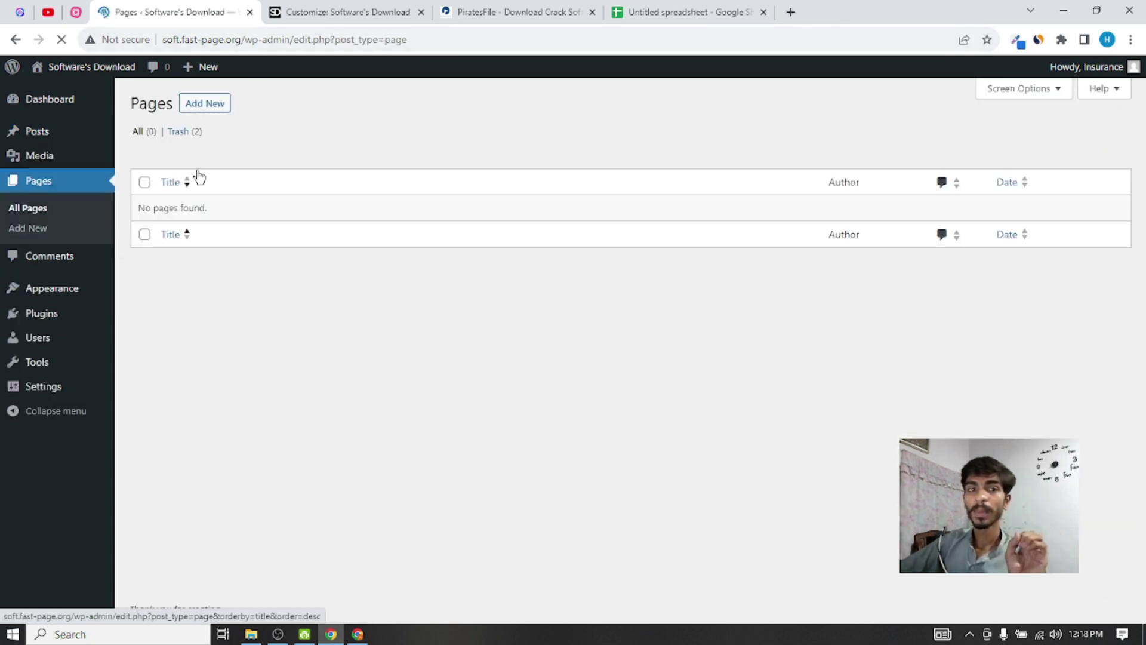
pyautogui.rightClick(195, 100)
pyautogui.click(230, 111)
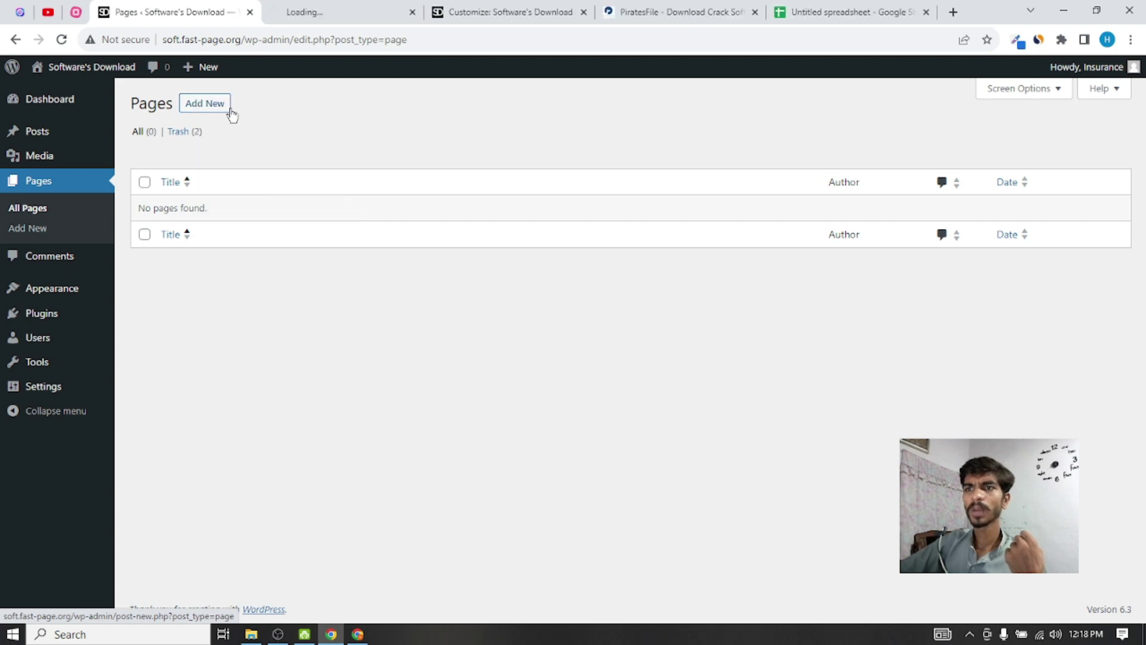
pyautogui.click(294, 6)
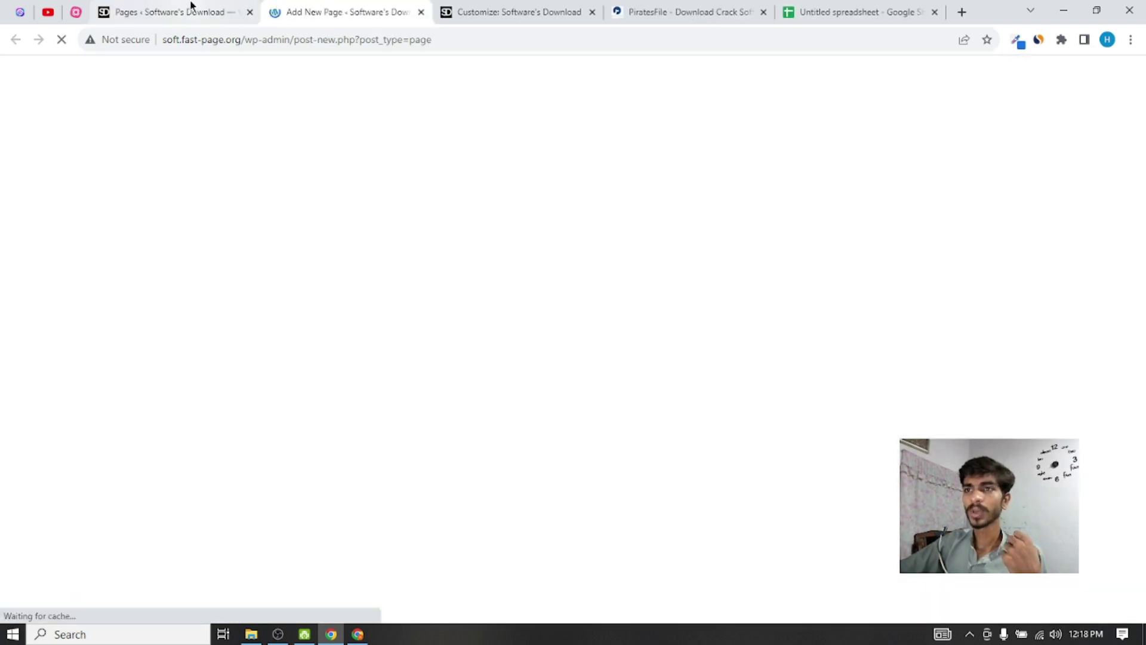
pyautogui.click(191, 6)
pyautogui.click(325, 12)
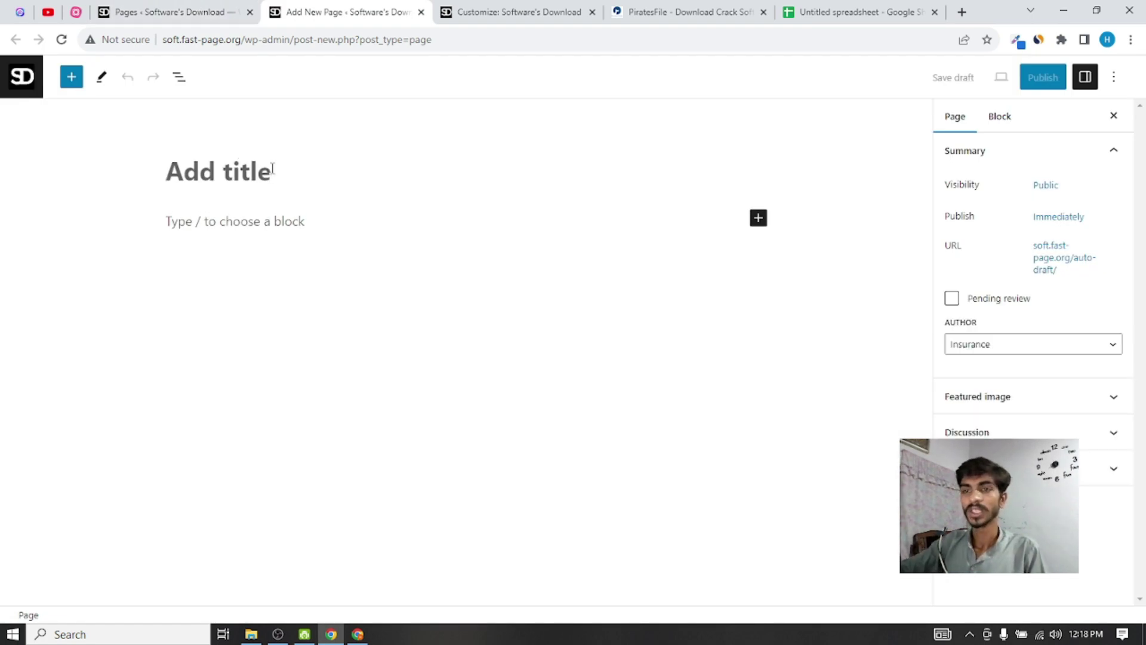
# Title the new page About us, publish it and close its editor tab
pyautogui.write('a')
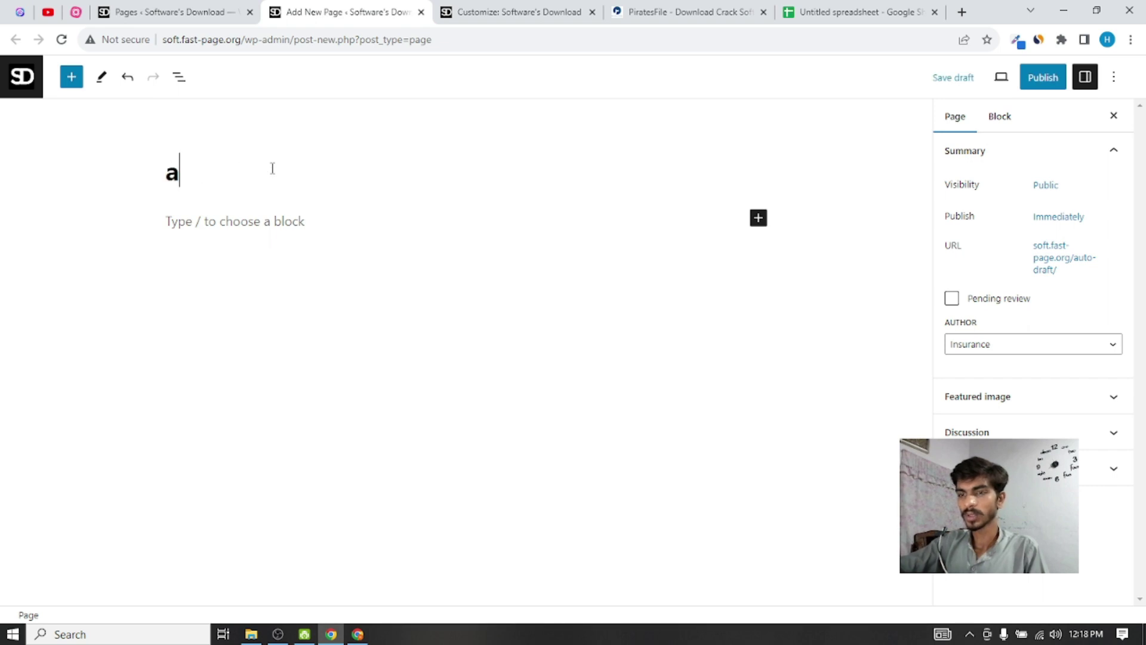
pyautogui.press('BackSpace')
pyautogui.write('About us')
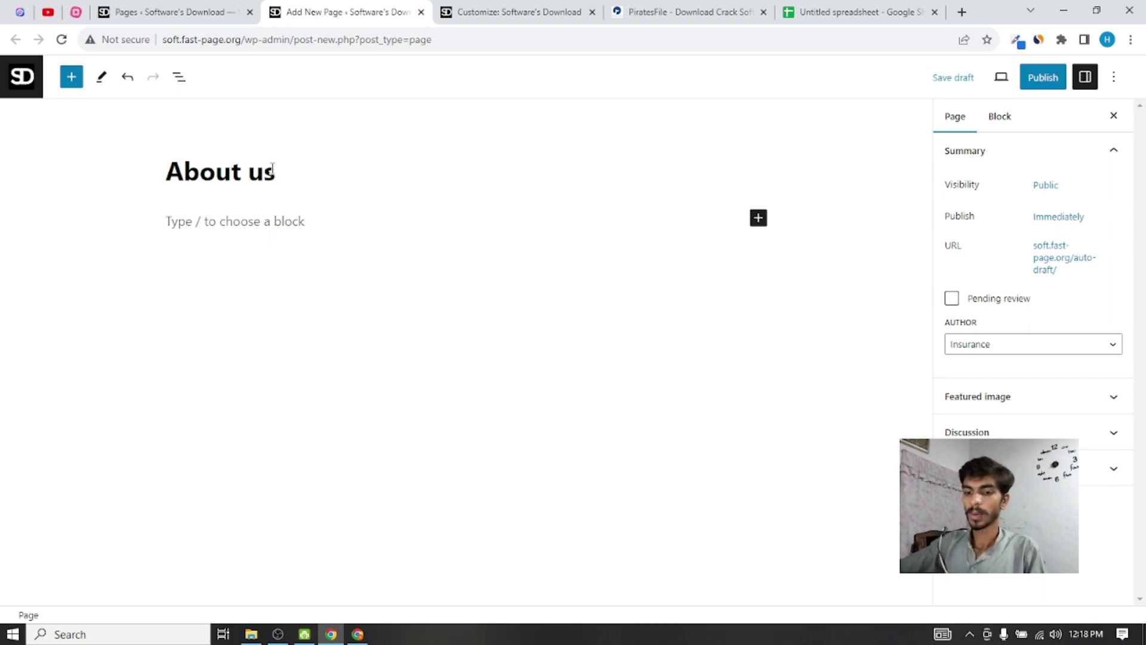
pyautogui.click(1043, 77)
pyautogui.click(997, 78)
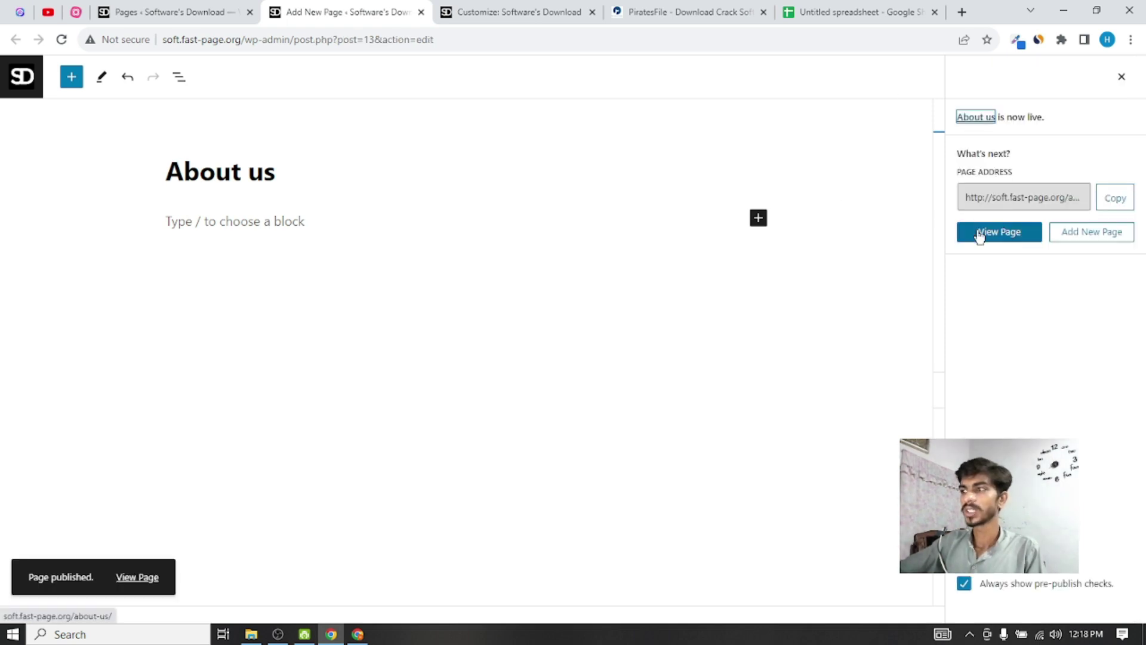
pyautogui.click(421, 12)
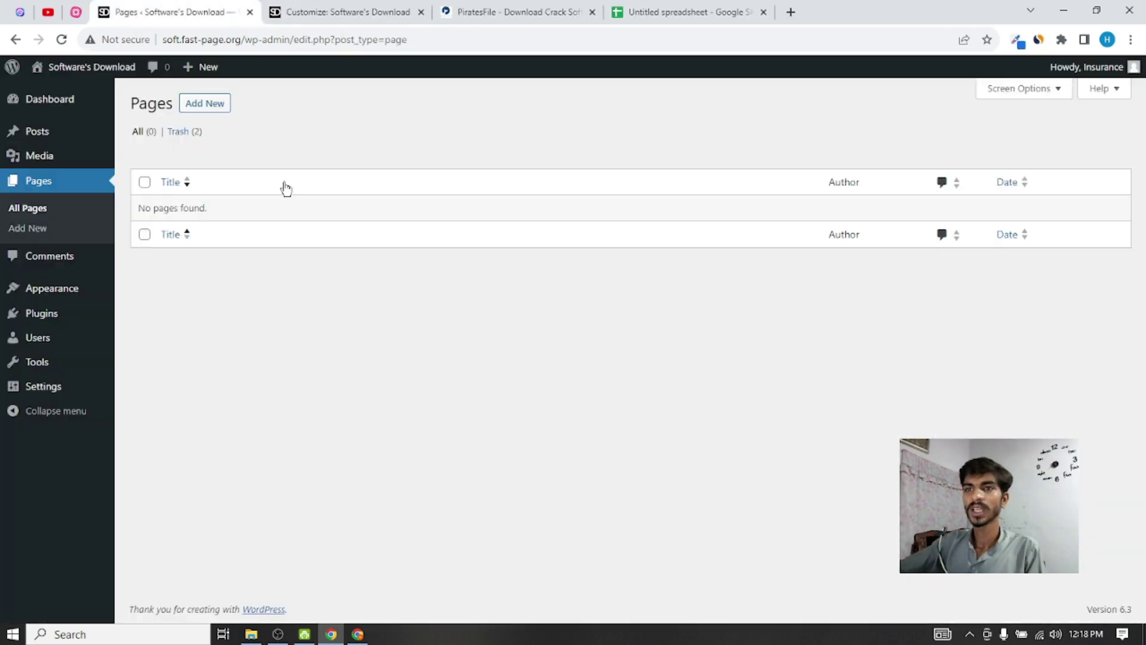
# Start a new page in a separate browser tab, title it Contact us, publish it and close its editor tab
pyautogui.keyDown('ctrl'); pyautogui.click(205, 103); pyautogui.keyUp('ctrl')
pyautogui.click(307, 12)
pyautogui.click(141, 11)
pyautogui.click(316, 7)
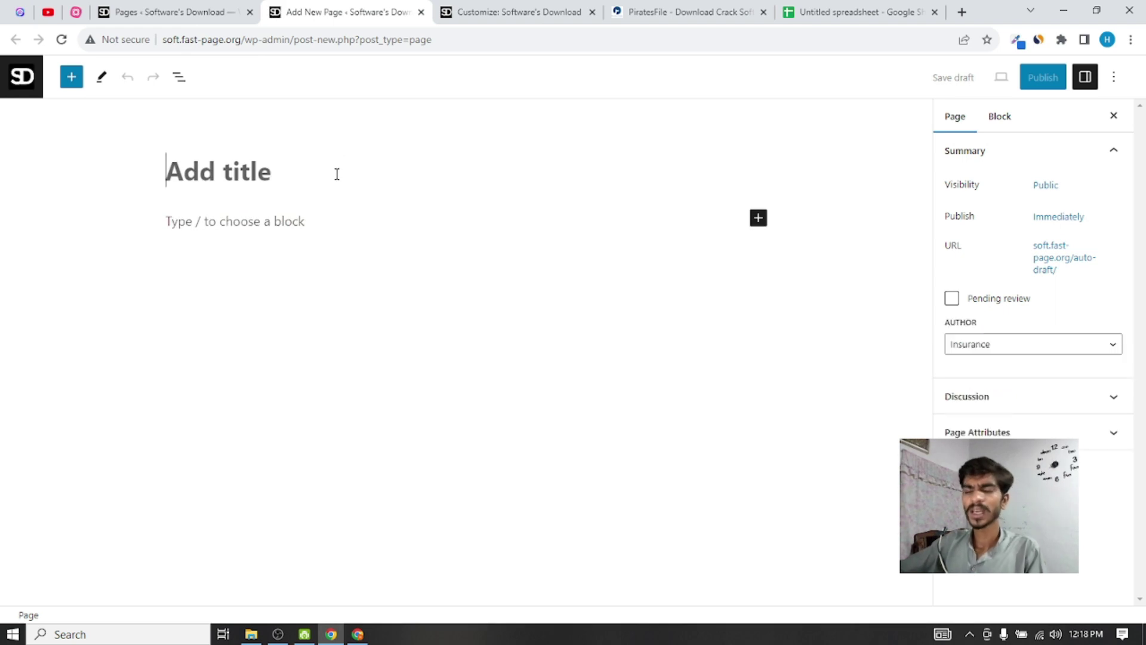
pyautogui.write('A')
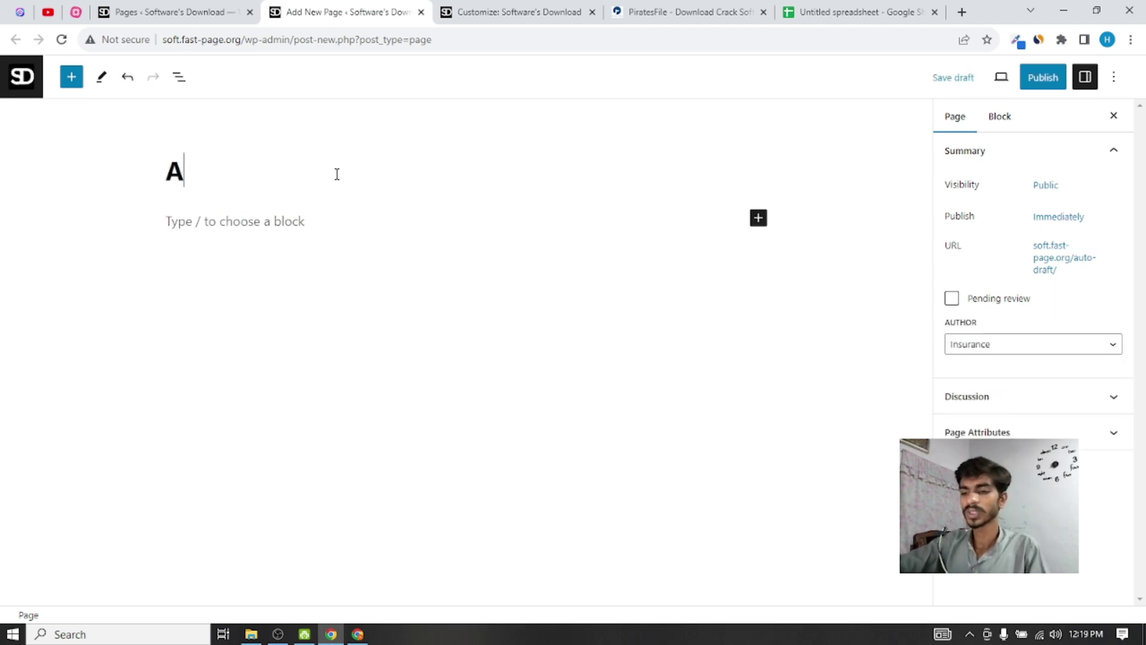
pyautogui.press('BackSpace')
pyautogui.write('Con')
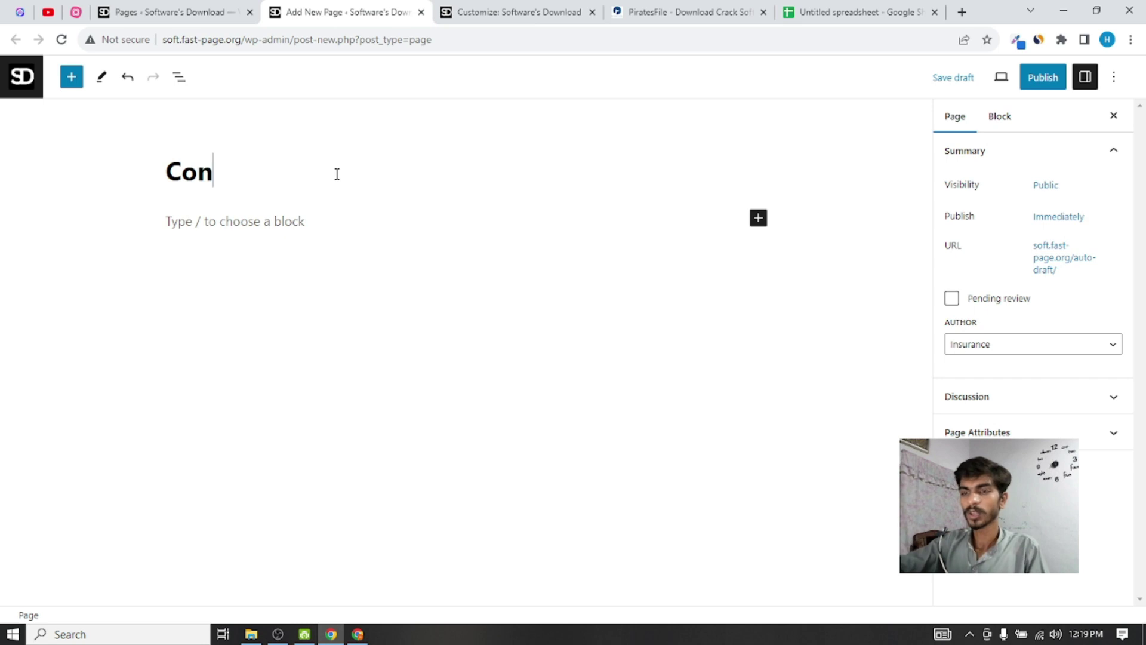
pyautogui.write('tact us')
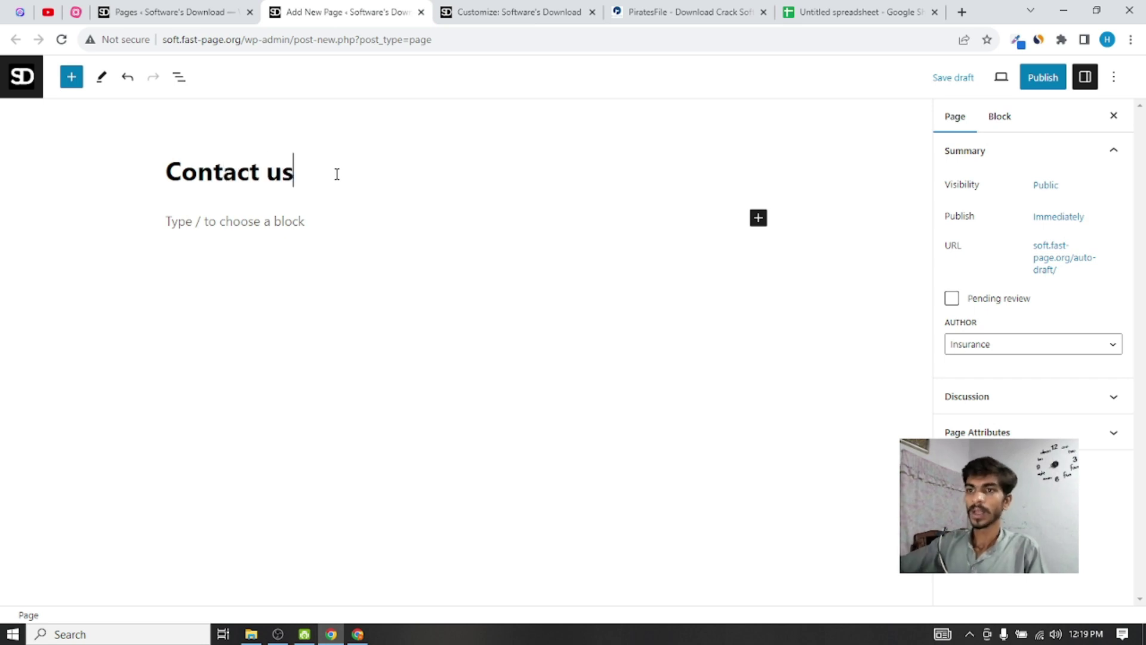
pyautogui.click(1039, 77)
pyautogui.click(1005, 81)
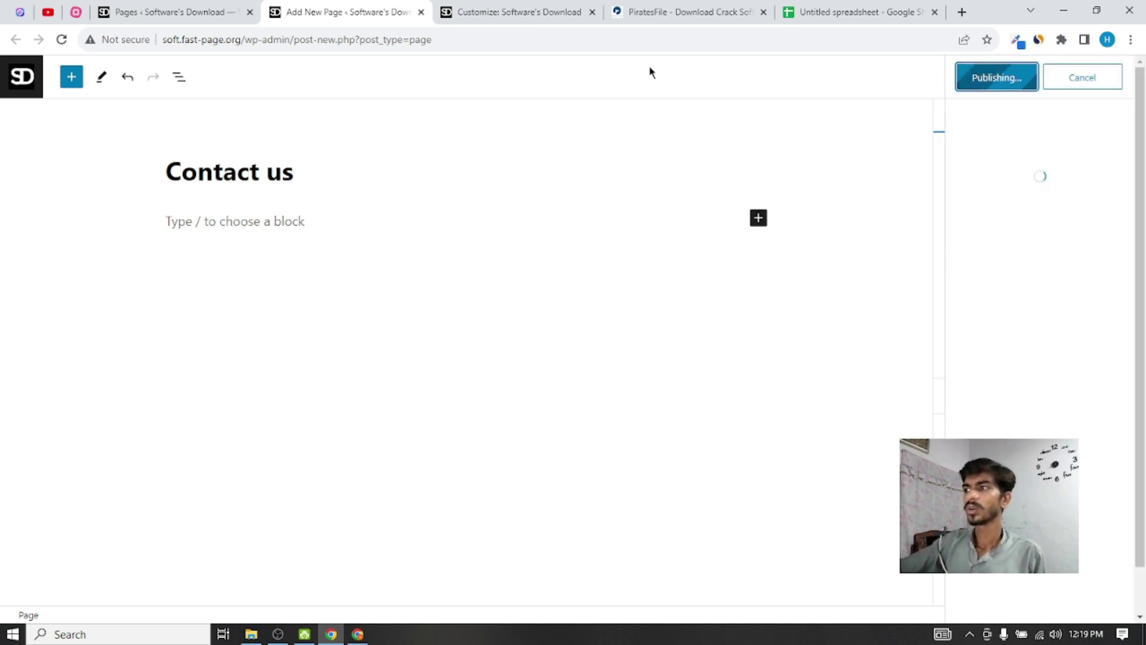
pyautogui.click(420, 13)
# Start another new page in a separate browser tab and title it Terms and Conduction
pyautogui.rightClick(195, 103)
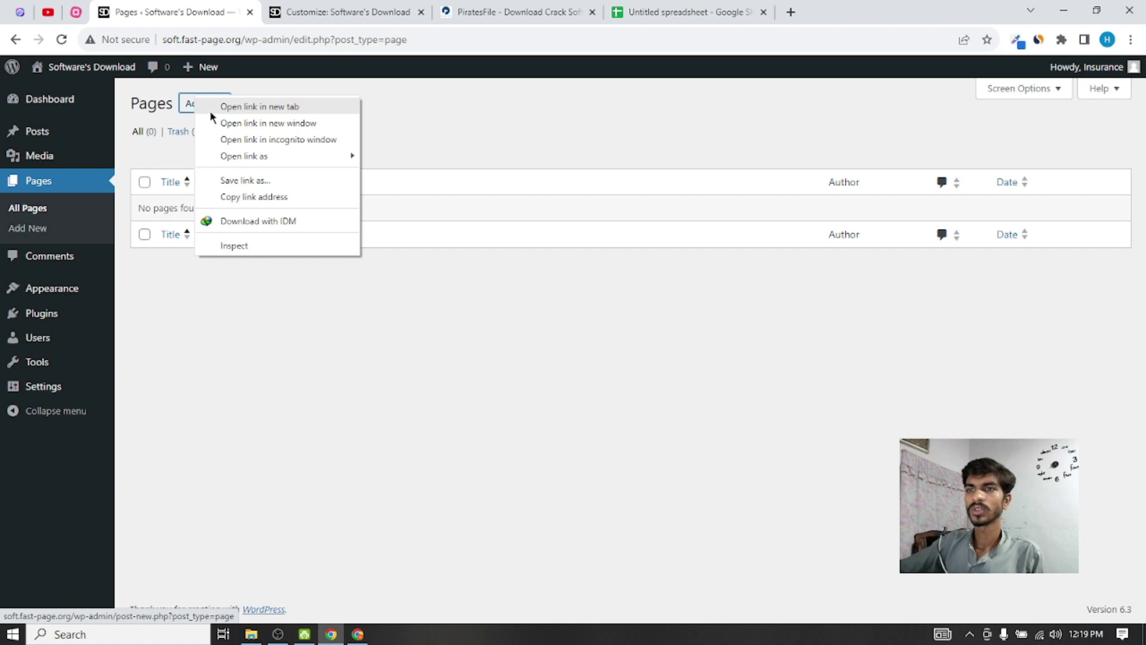
pyautogui.click(281, 104)
pyautogui.click(285, 17)
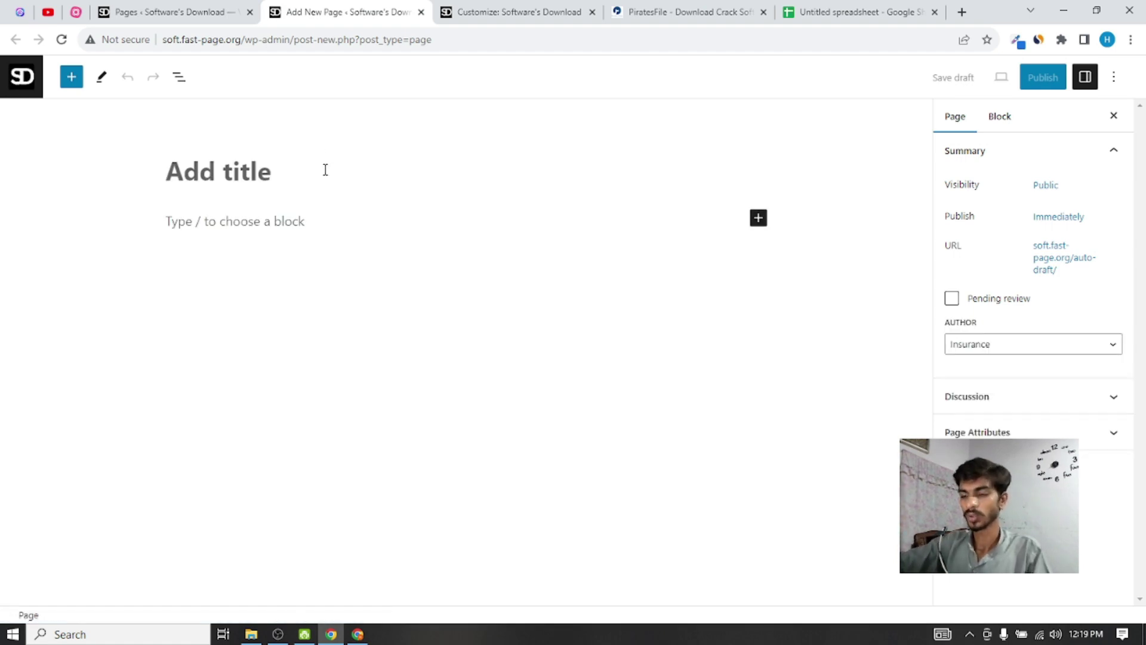
pyautogui.write('Terms and Condiction')
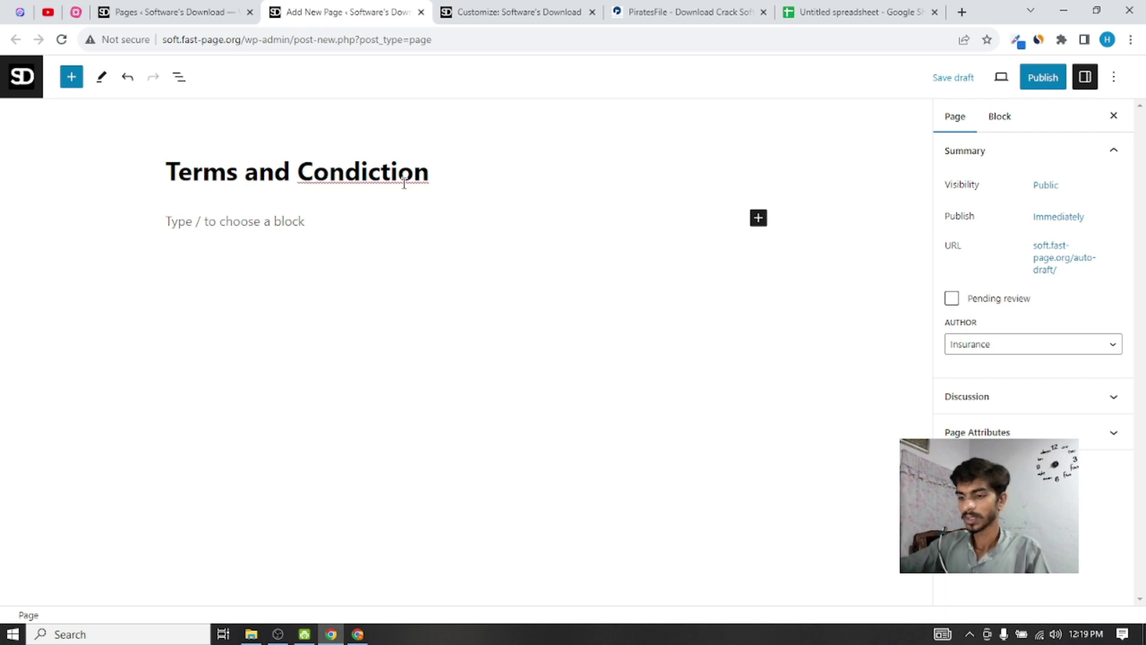
pyautogui.press('Left')
pyautogui.press('Left')
pyautogui.press('Left')
pyautogui.press('Left')
pyautogui.press('Left')
pyautogui.press('BackSpace')
pyautogui.write('u')
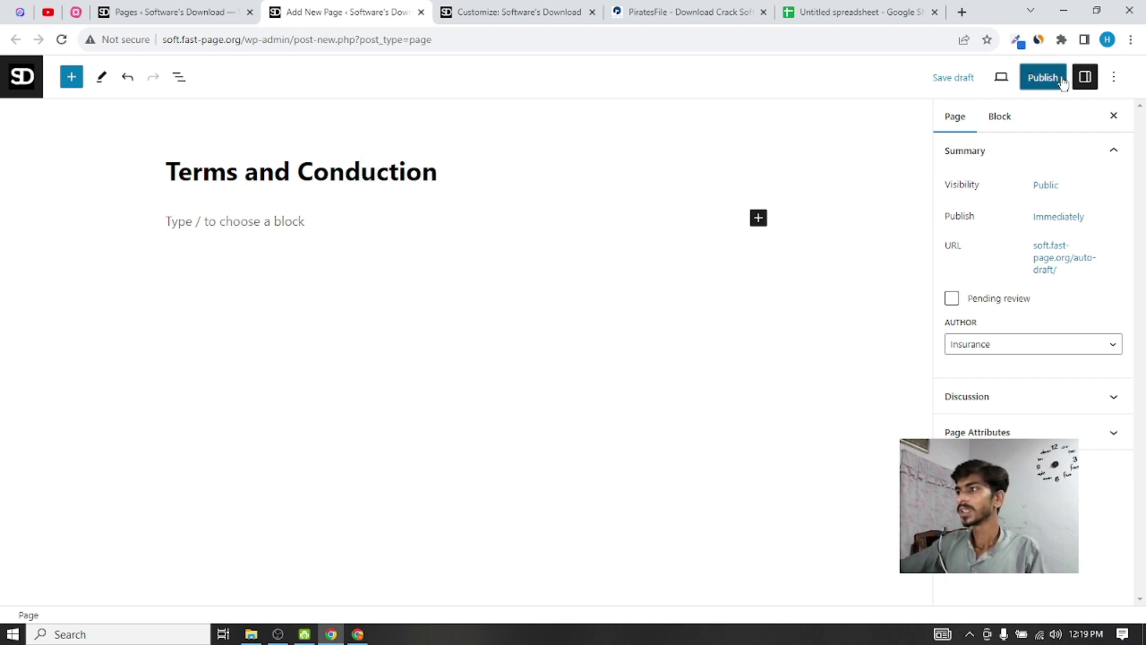
# Publish the Terms and Conduction page and return to the list of all pages
pyautogui.click(1043, 77)
pyautogui.click(960, 84)
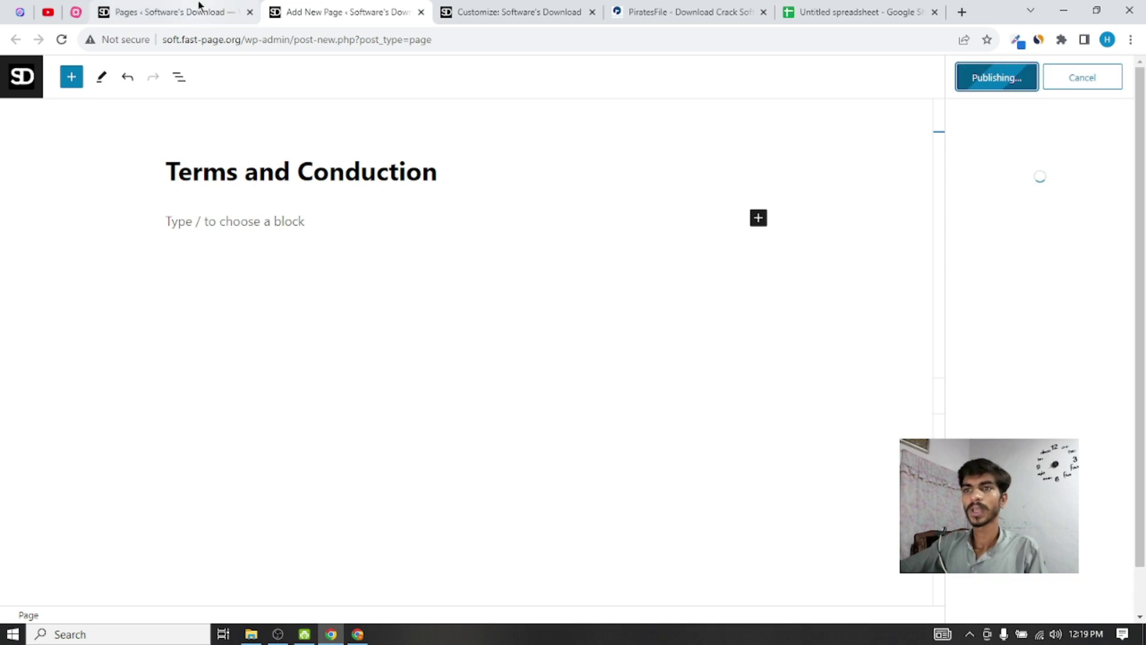
pyautogui.click(174, 11)
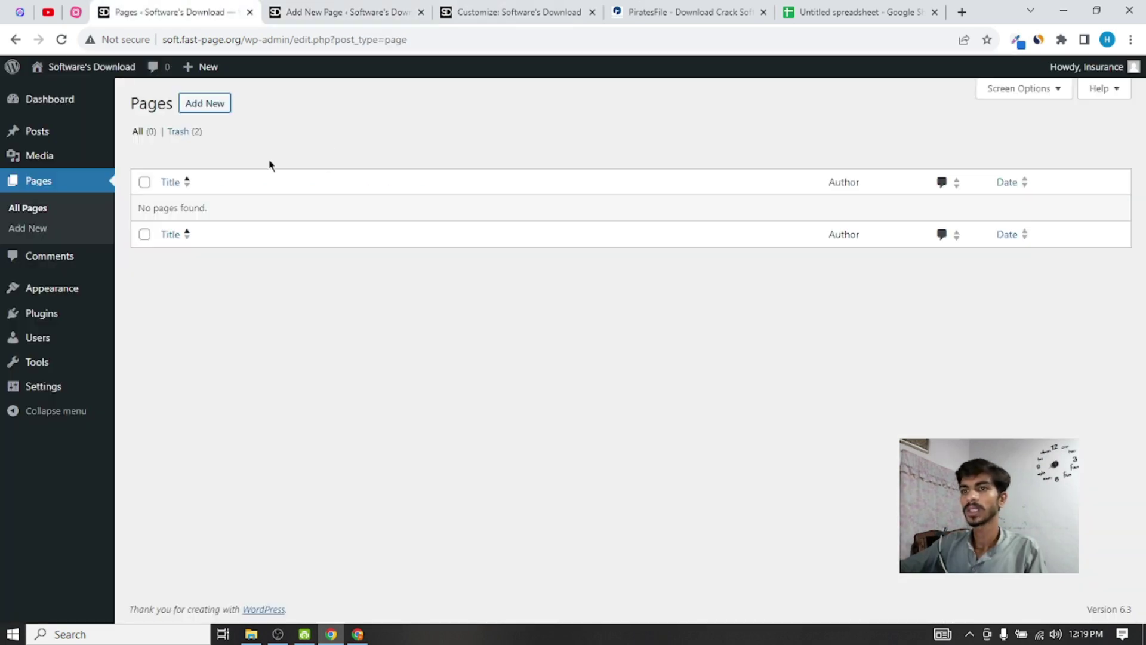
# Start one more new page in a separate browser tab and title it Privacy Policy
pyautogui.middleClick(200, 103)
pyautogui.click(353, 12)
pyautogui.click(367, 12)
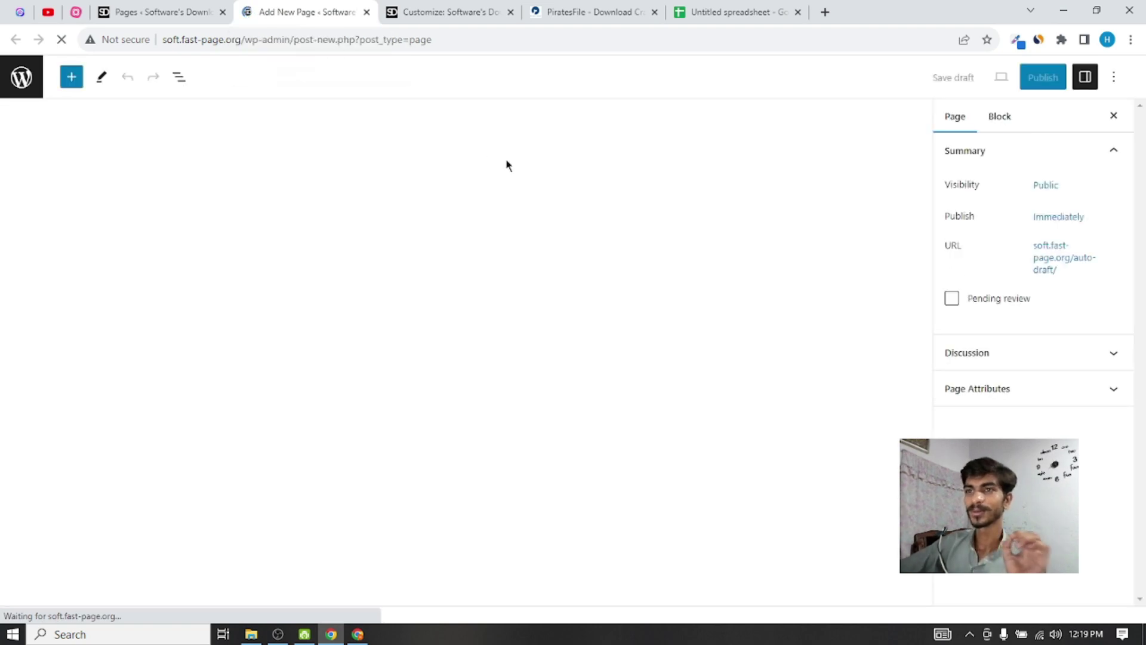
pyautogui.click(146, 9)
pyautogui.click(325, 8)
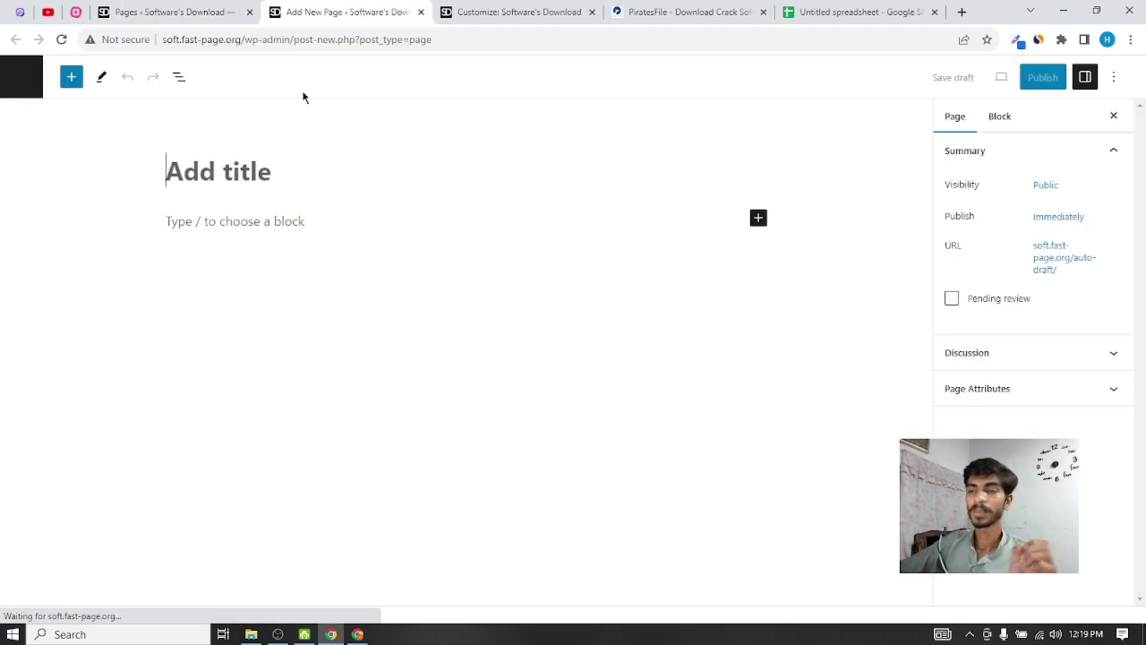
pyautogui.write('Term')
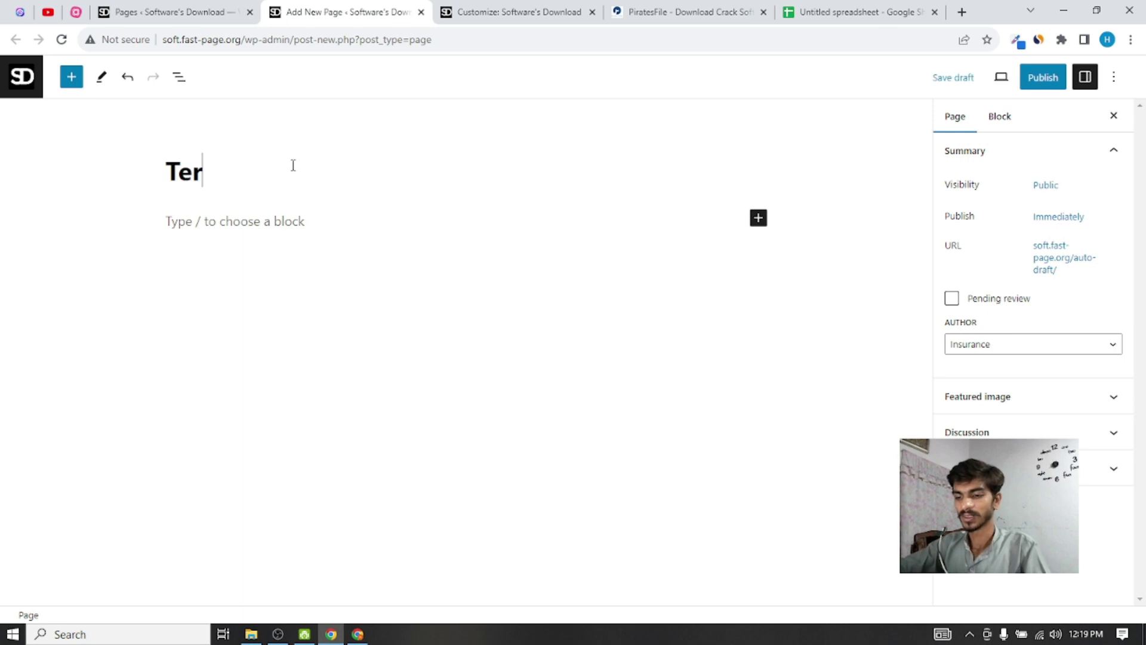
pyautogui.press('BackSpace')
pyautogui.press('BackSpace')
pyautogui.press('BackSpace')
pyautogui.press('BackSpace')
pyautogui.write('Privacy Policy')
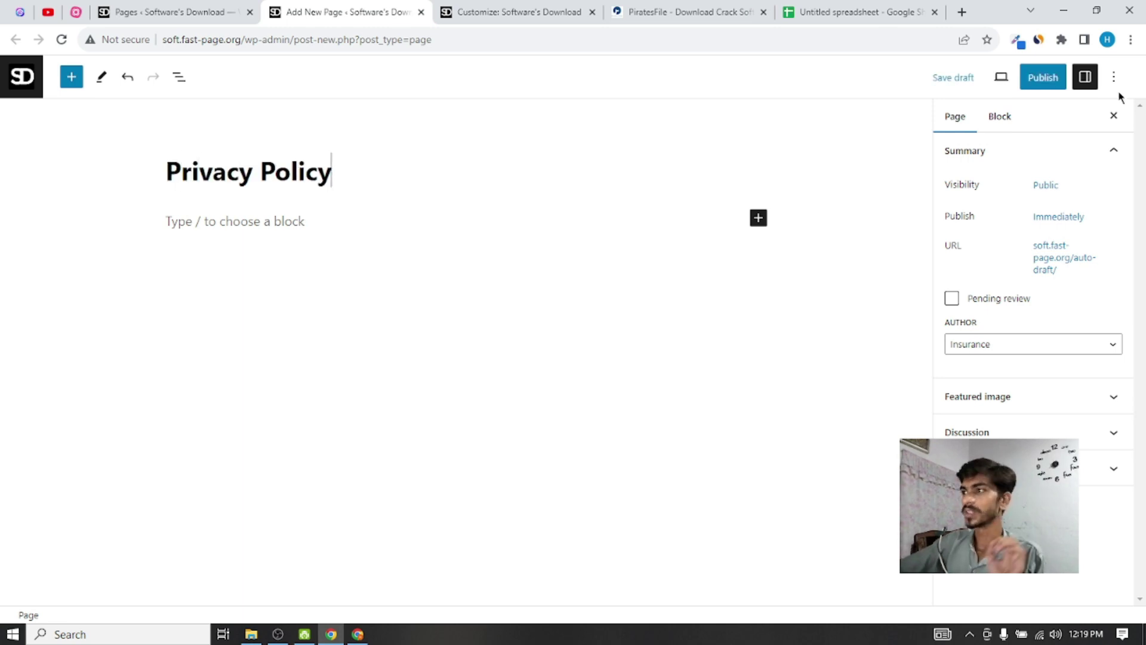
# Publish the Privacy Policy page, close its editor tab and reload the list of all pages
pyautogui.click(1057, 83)
pyautogui.click(1026, 83)
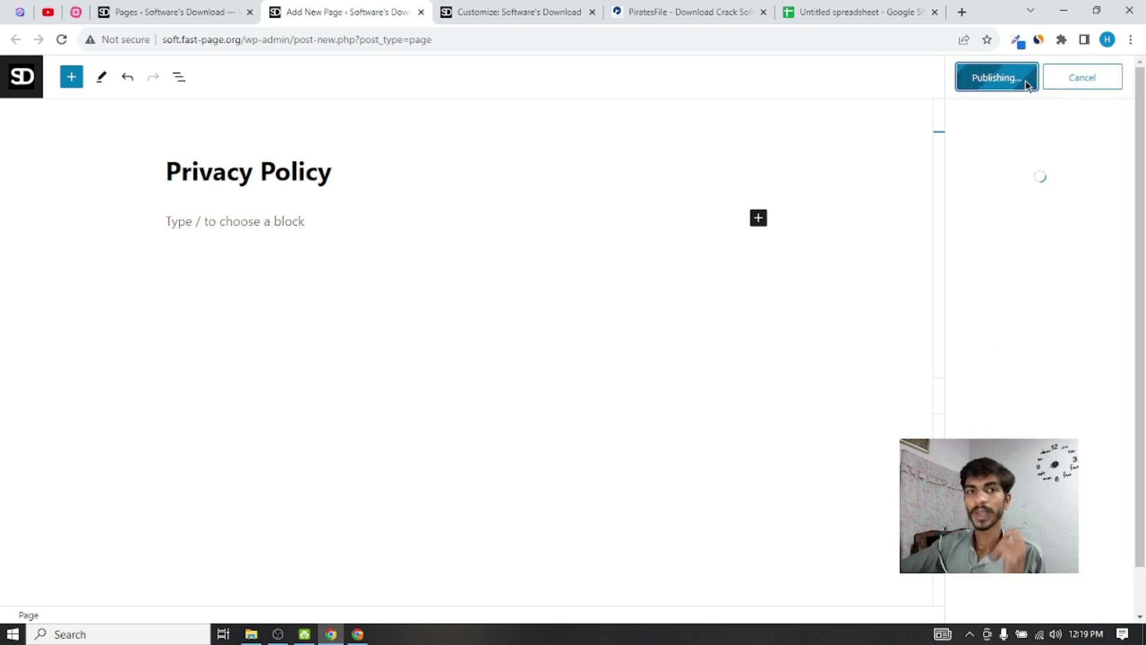
pyautogui.click(421, 13)
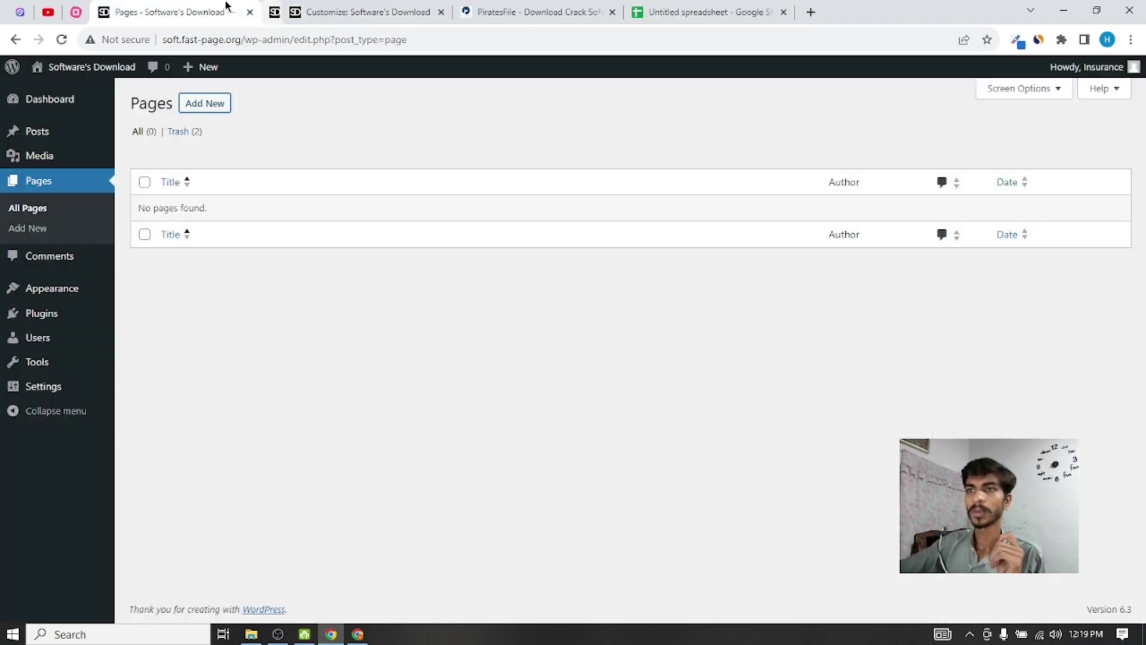
pyautogui.click(61, 39)
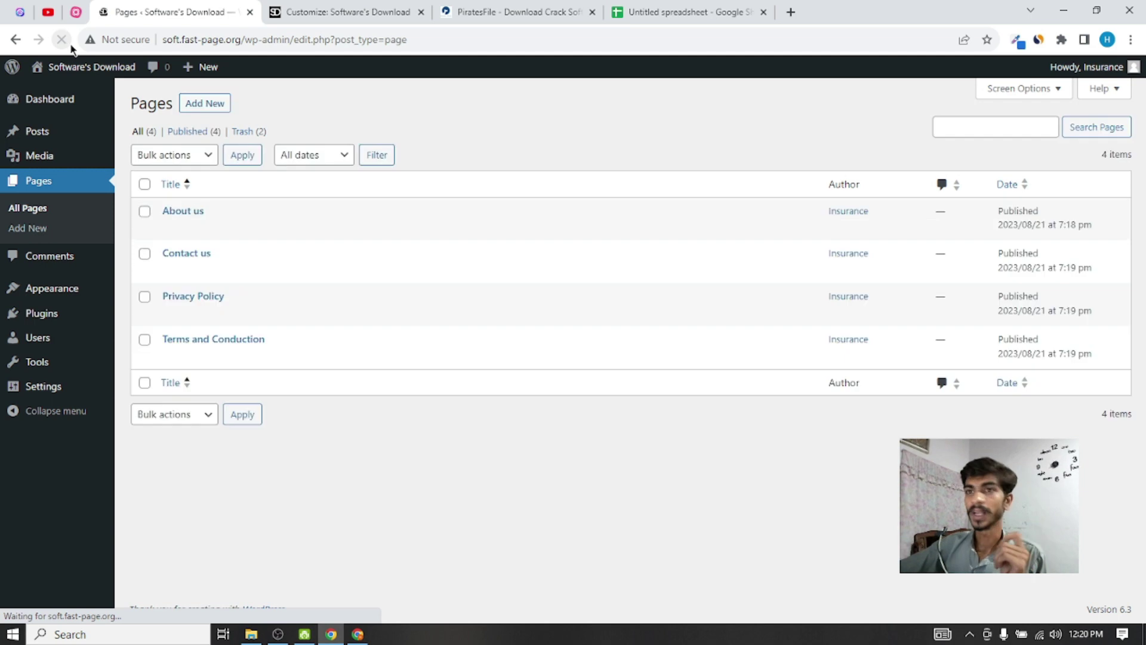
# Open the WordPress menu editor and name the new menu Main Menu
pyautogui.moveTo(57, 292)
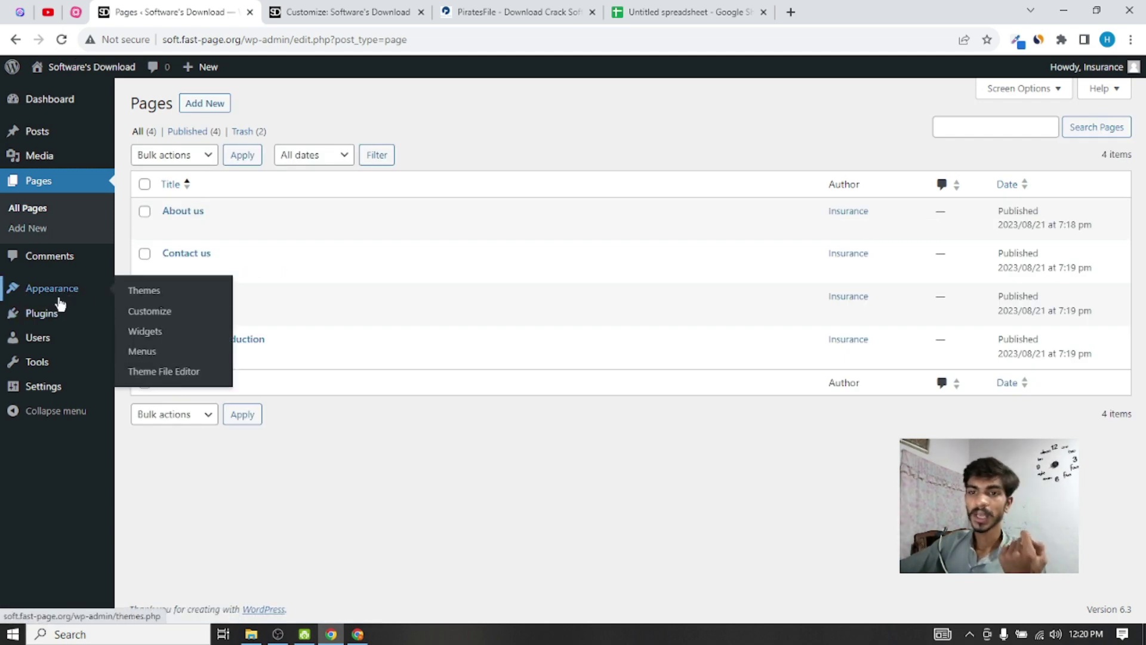
pyautogui.click(144, 351)
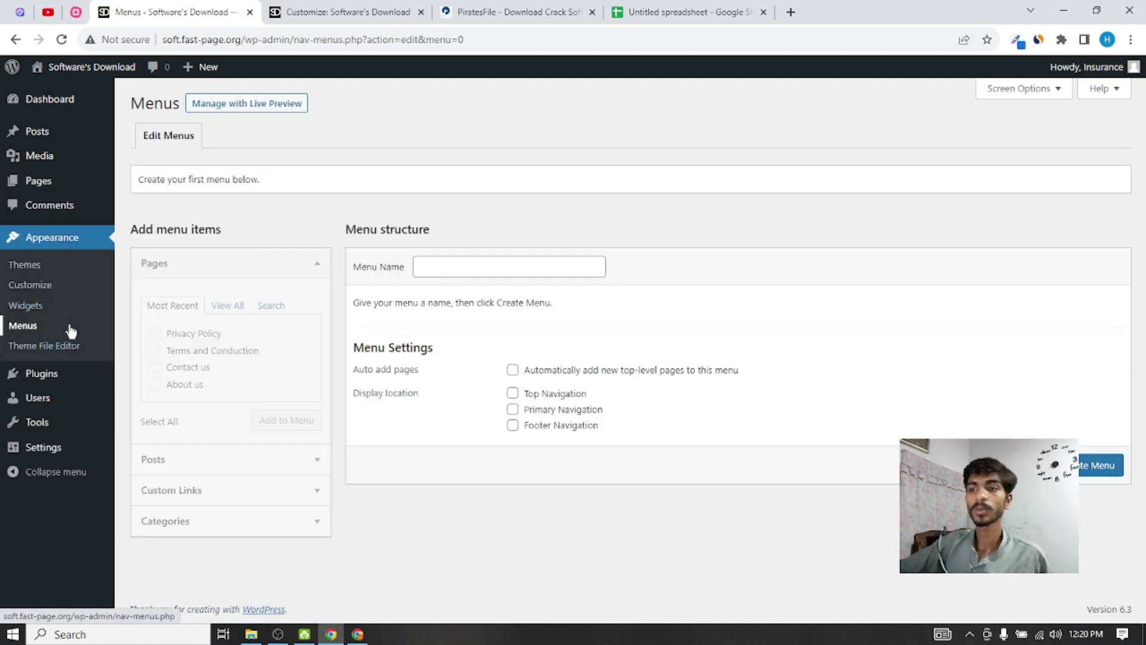
pyautogui.click(479, 267)
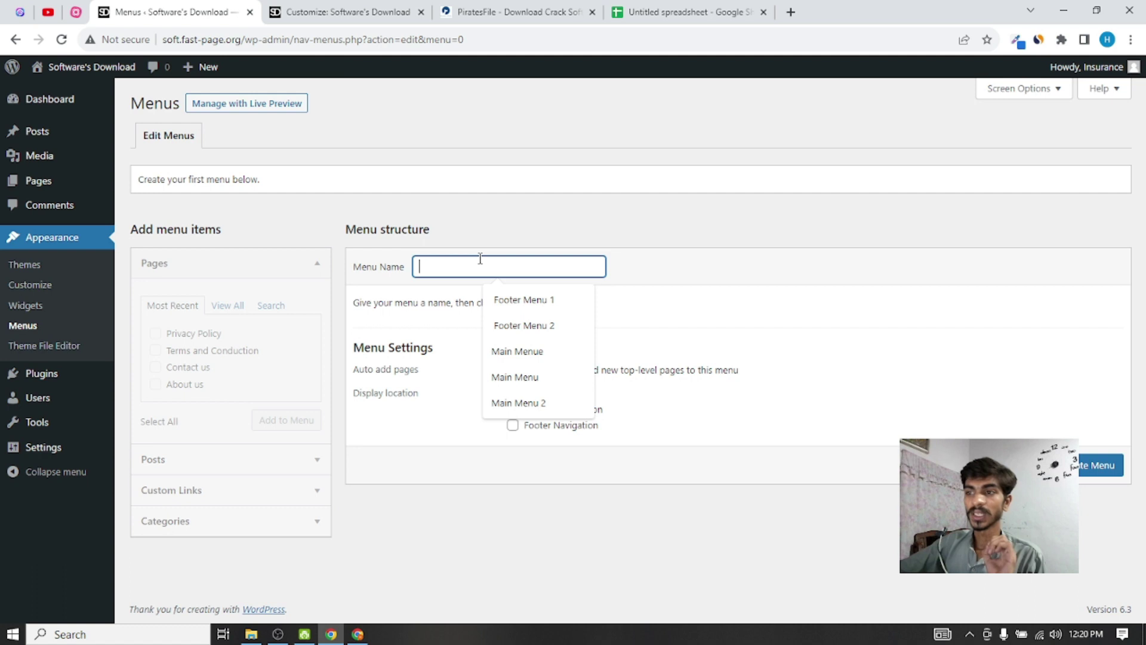
pyautogui.click(507, 353)
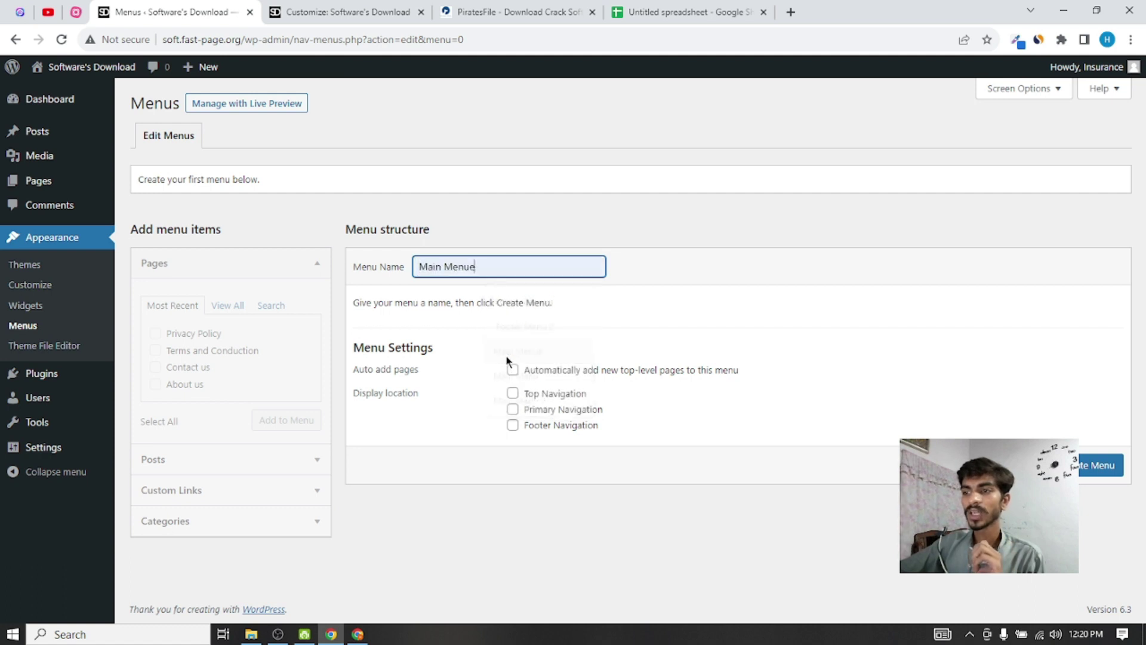
pyautogui.doubleClick(504, 267)
pyautogui.write('Menu')
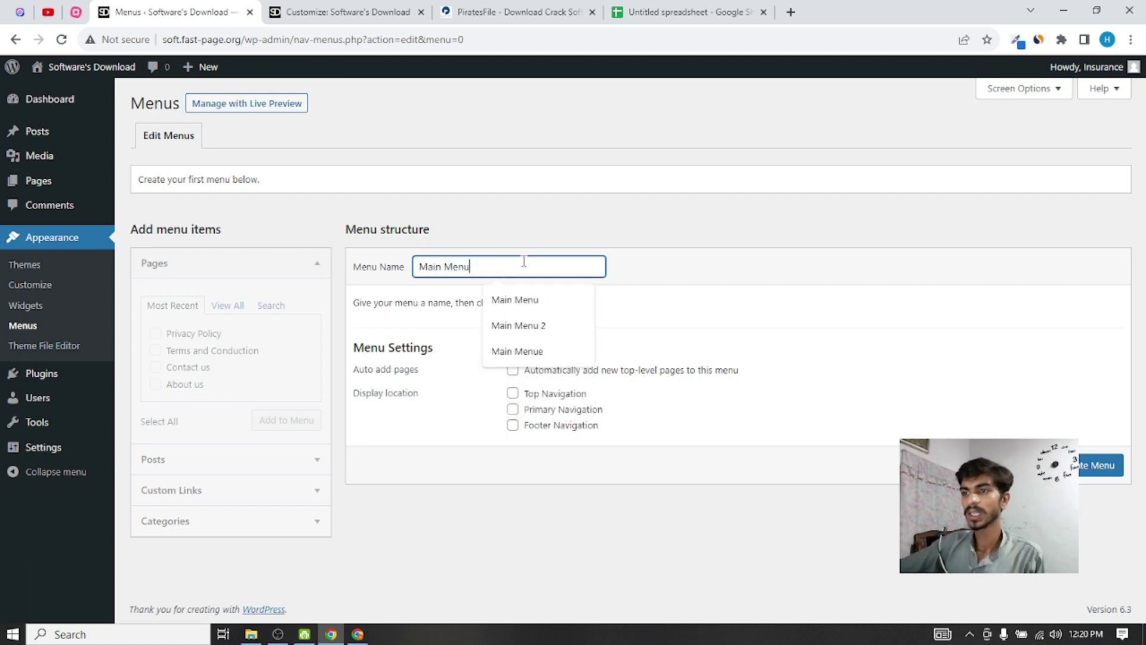
pyautogui.click(710, 267)
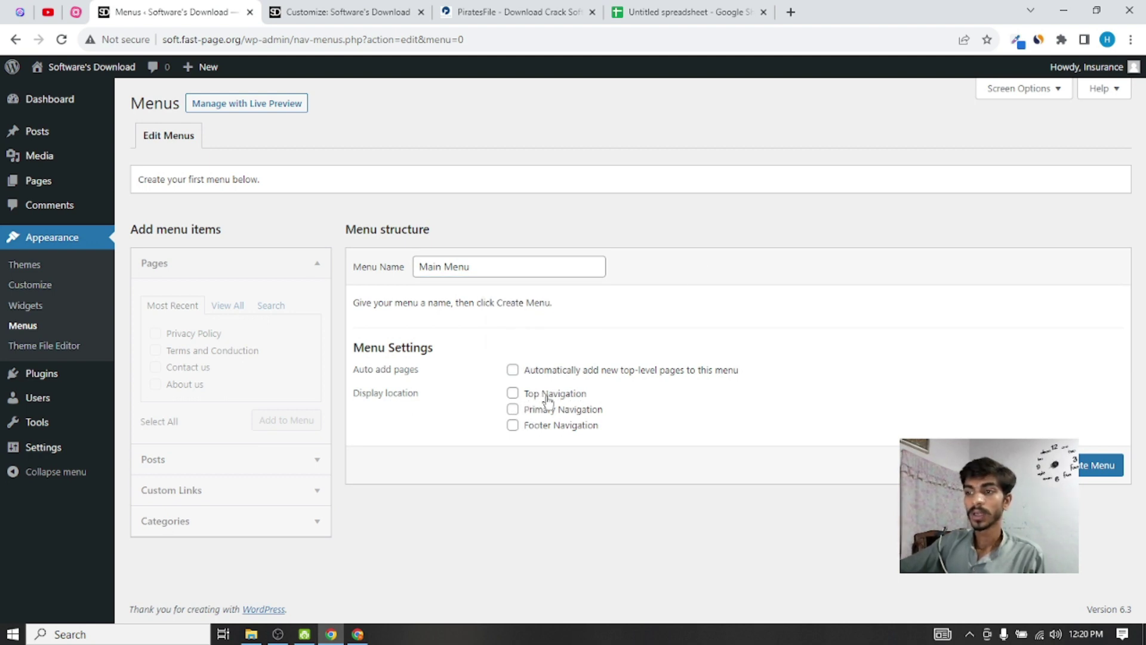
# Check the PiratesFile site's navigation for reference, assign Main Menu to the Top Navigation location and create it
pyautogui.click(339, 6)
pyautogui.click(477, 6)
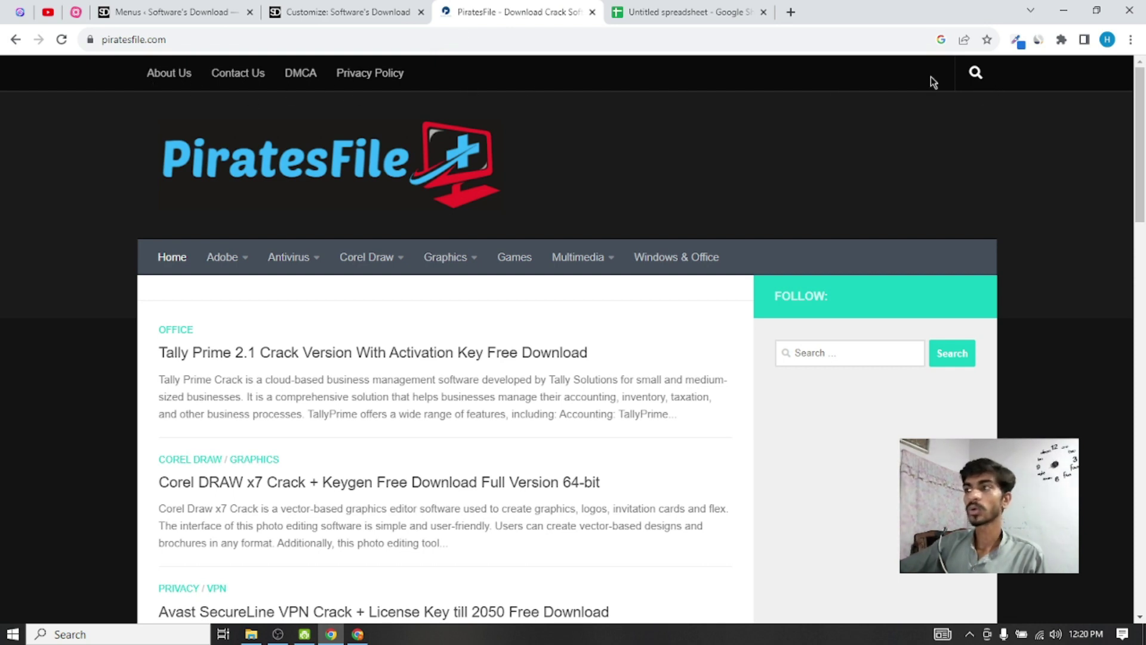
pyautogui.hotkey('ctrl', 'shift', 'Tab')
pyautogui.click(182, 6)
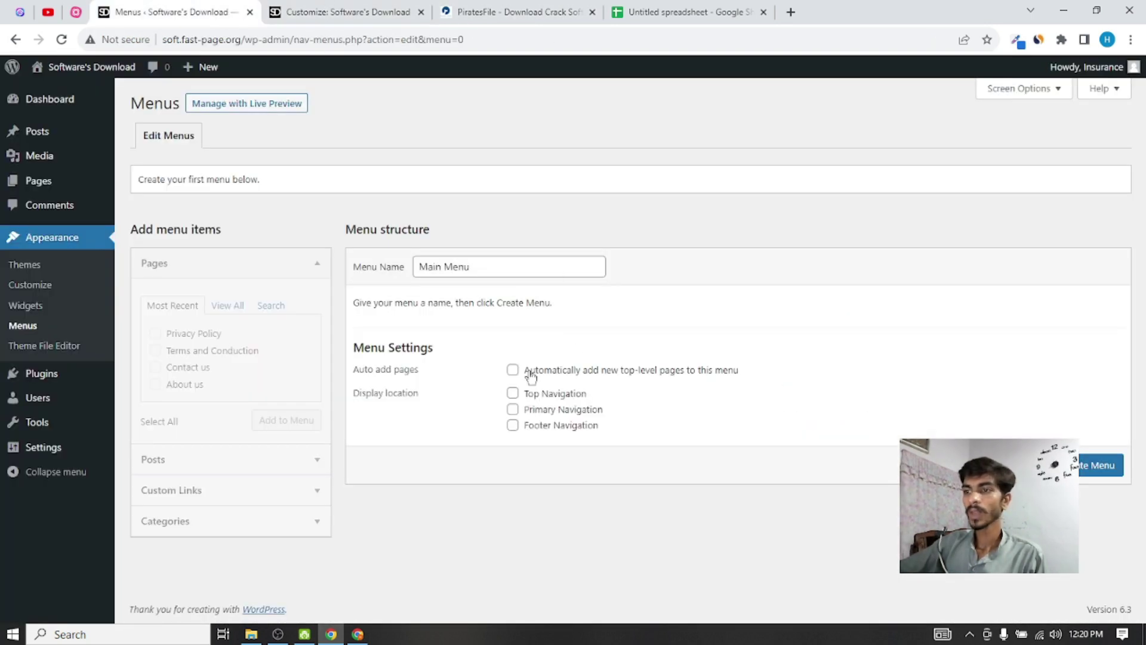
pyautogui.click(512, 393)
pyautogui.click(1099, 465)
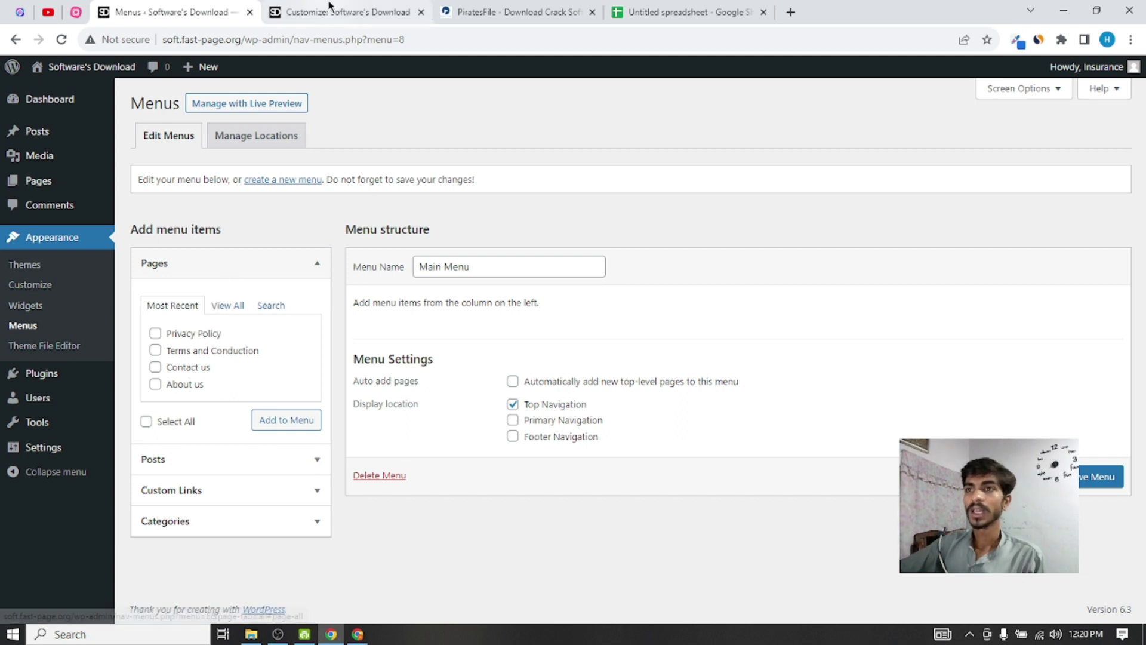
# Add Home, About us, Contact us, Privacy Policy and Terms and Conduction to Main Menu and save it
pyautogui.click(225, 307)
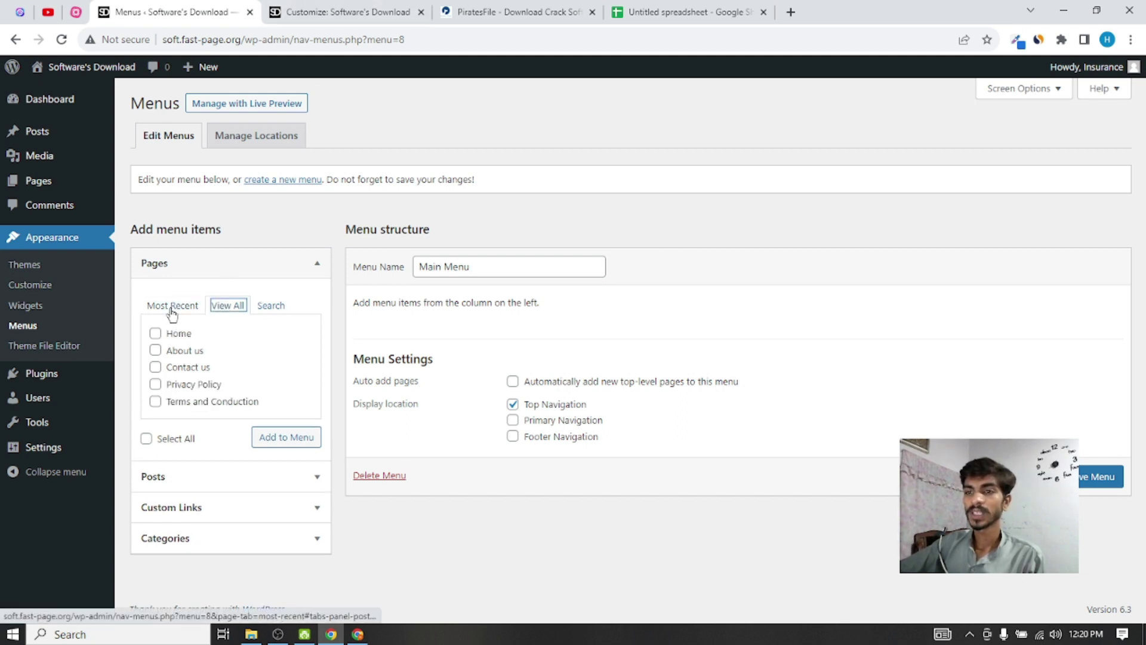
pyautogui.click(157, 334)
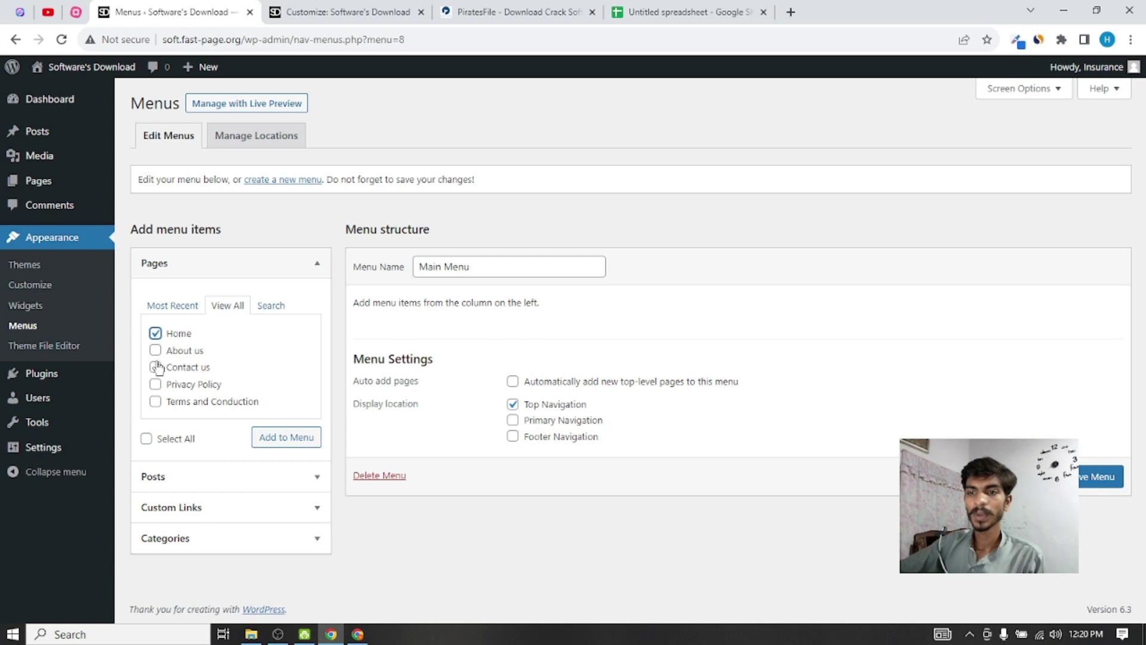
pyautogui.click(148, 439)
pyautogui.click(287, 438)
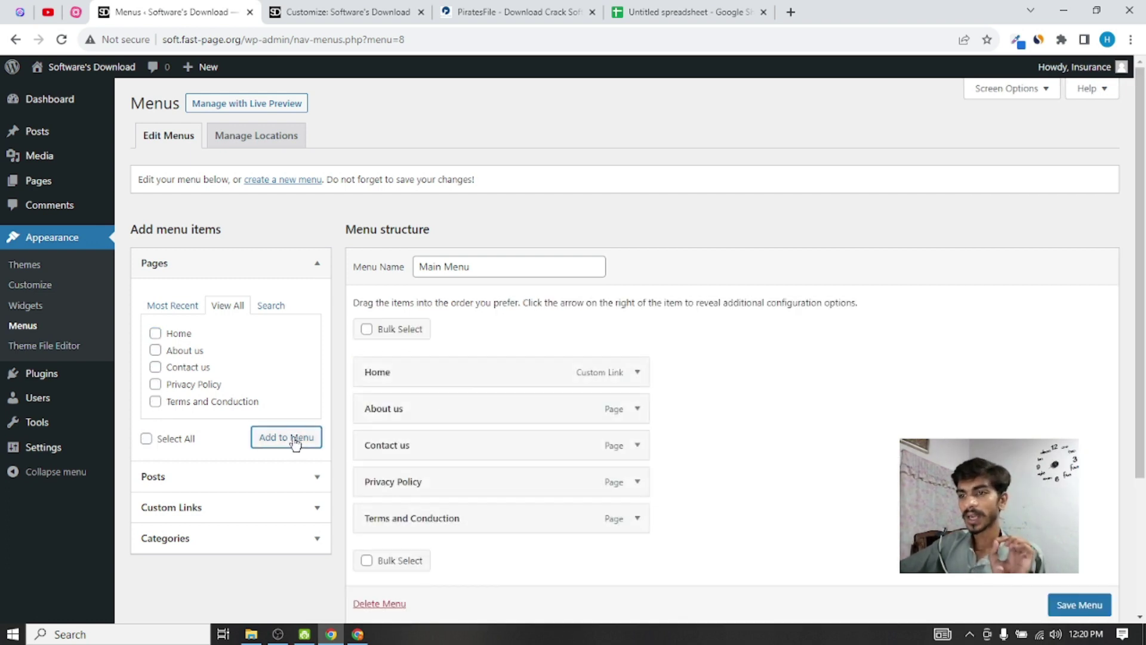
pyautogui.scroll(-2, 486, 346)
pyautogui.scroll(-1, 763, 473)
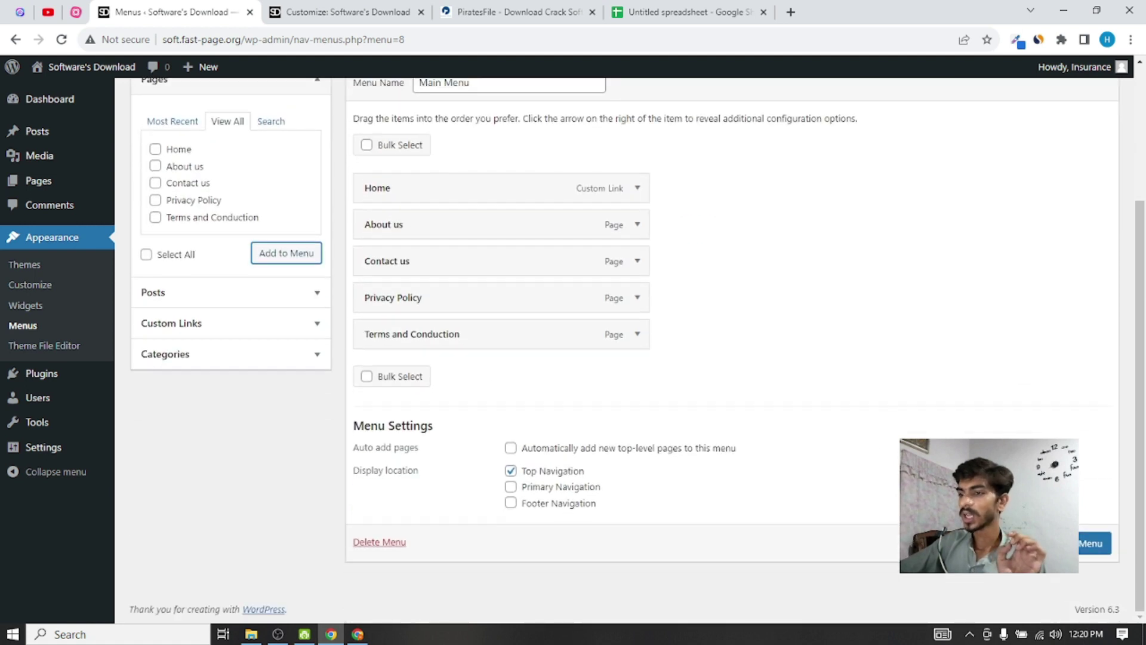
pyautogui.click(1082, 546)
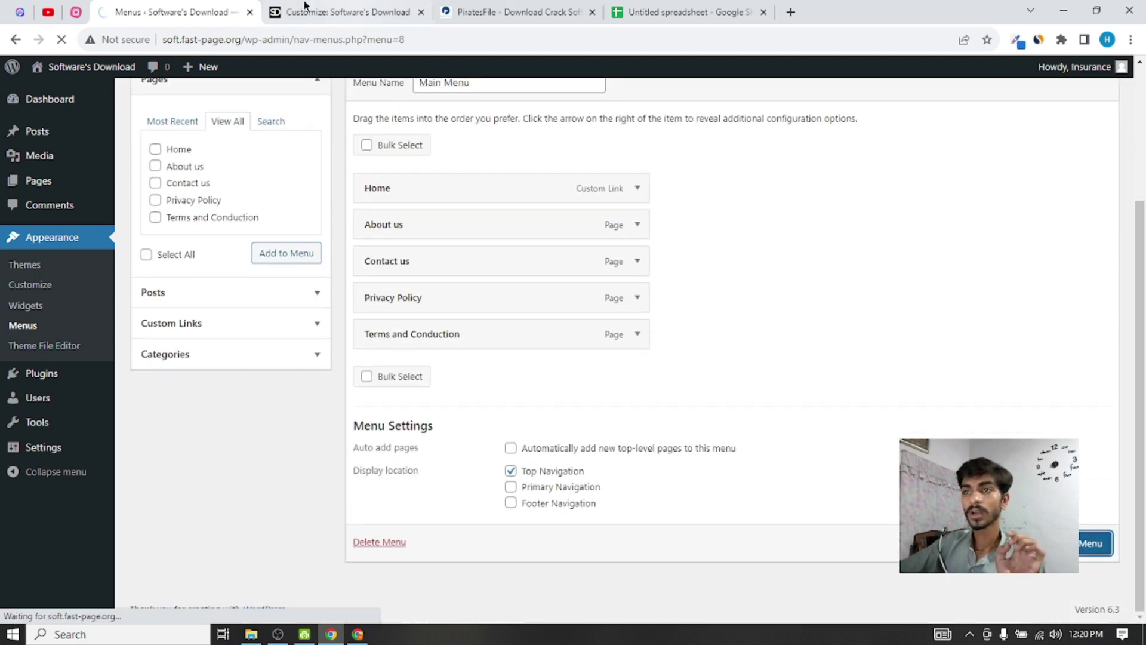
# Leave the theme customizer to examine the navigation bars on the live site, and return to the menu editor
pyautogui.click(306, 5)
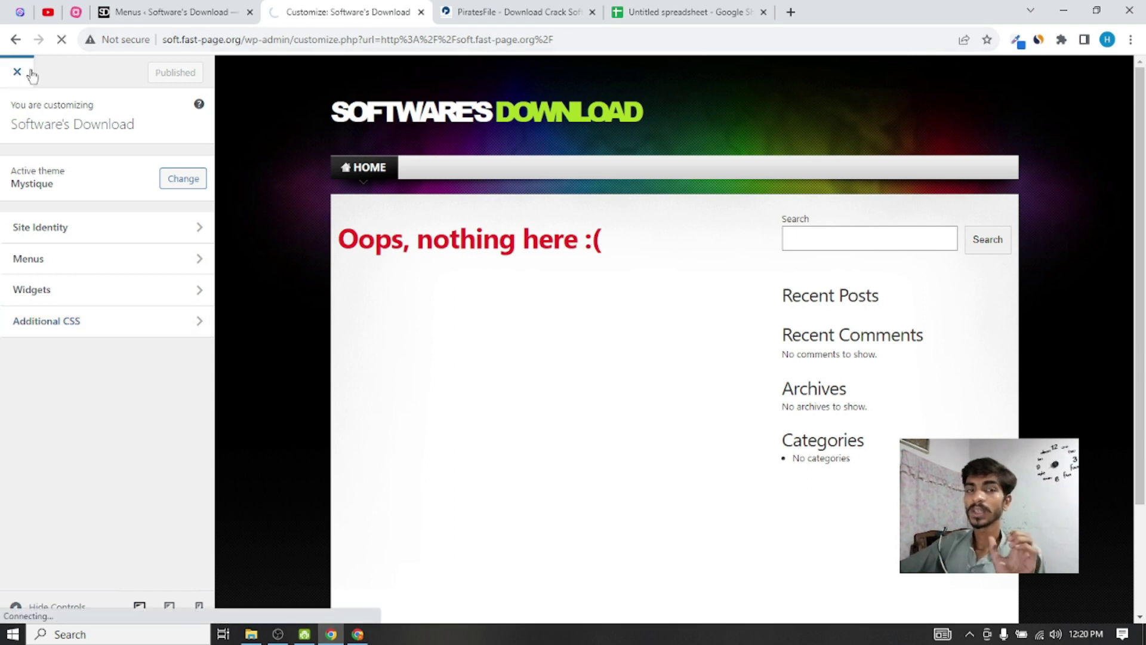
pyautogui.click(19, 75)
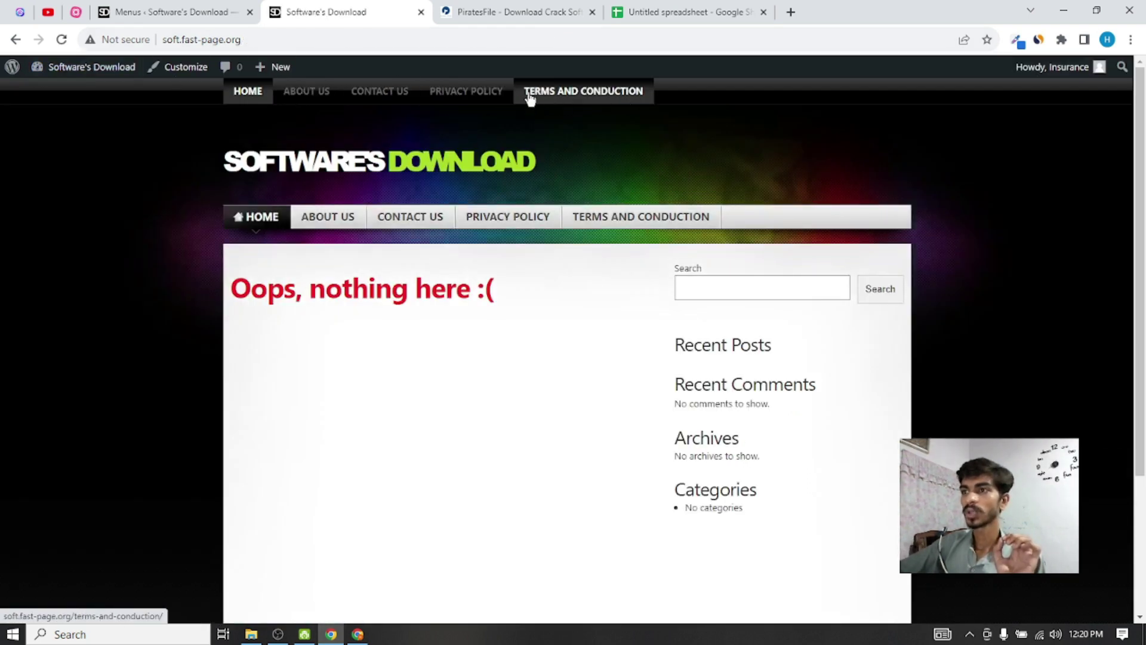
pyautogui.click(201, 8)
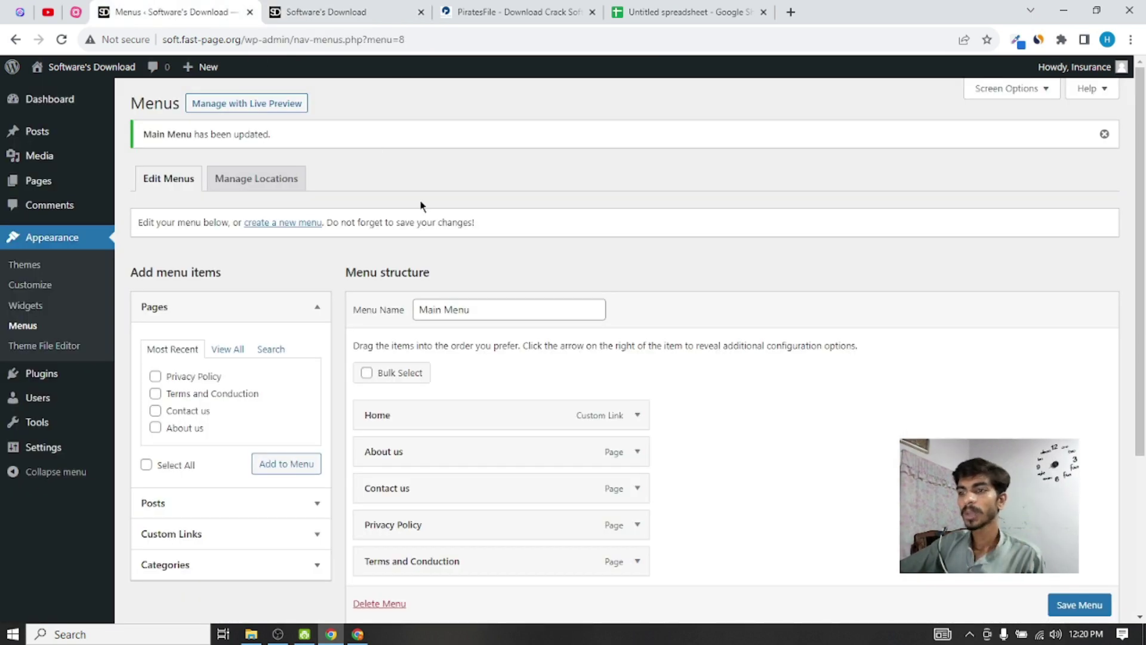
# Start a new menu, check the live site's navigation bars for reference, and name the menu Footer Menu 2
pyautogui.click(273, 227)
pyautogui.click(314, 12)
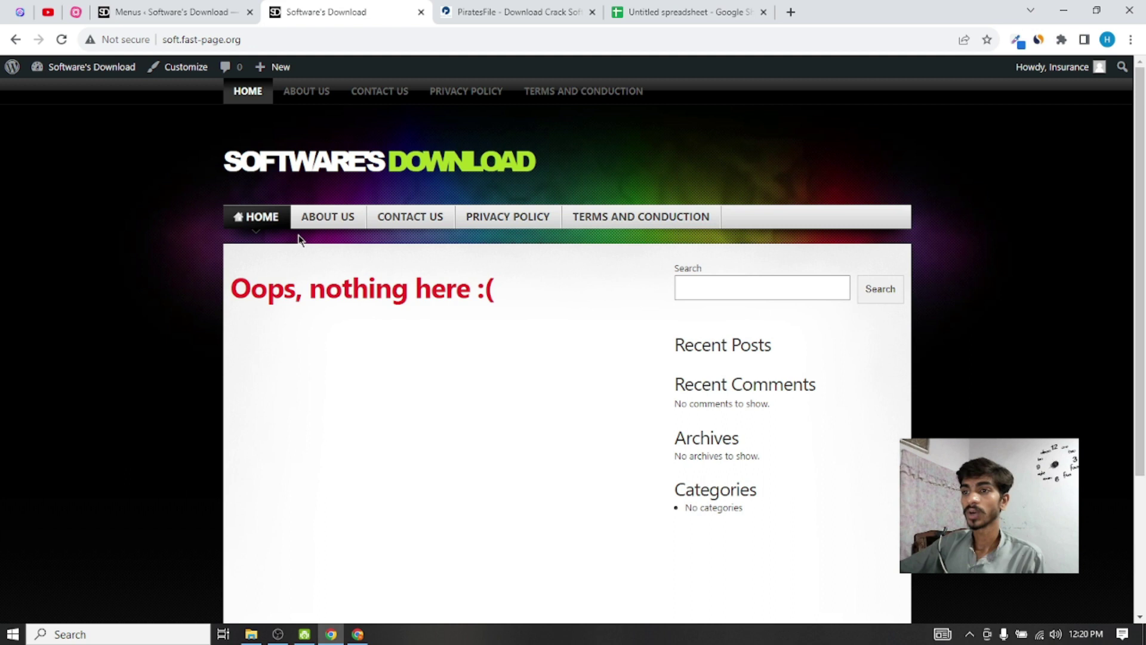
pyautogui.click(197, 9)
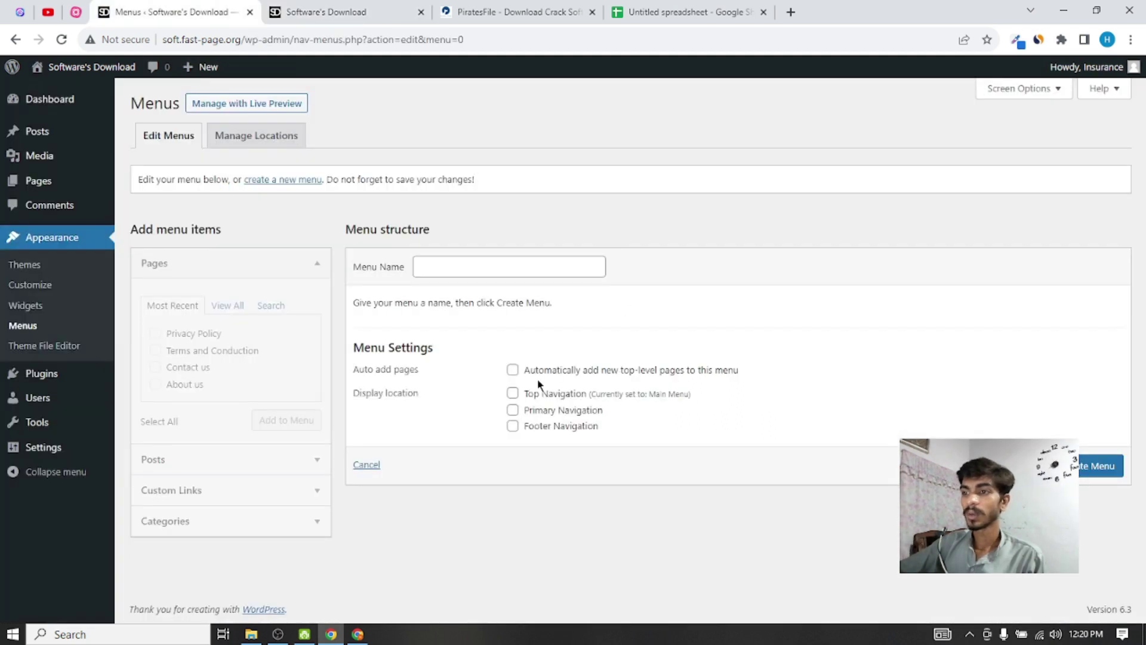
pyautogui.click(486, 264)
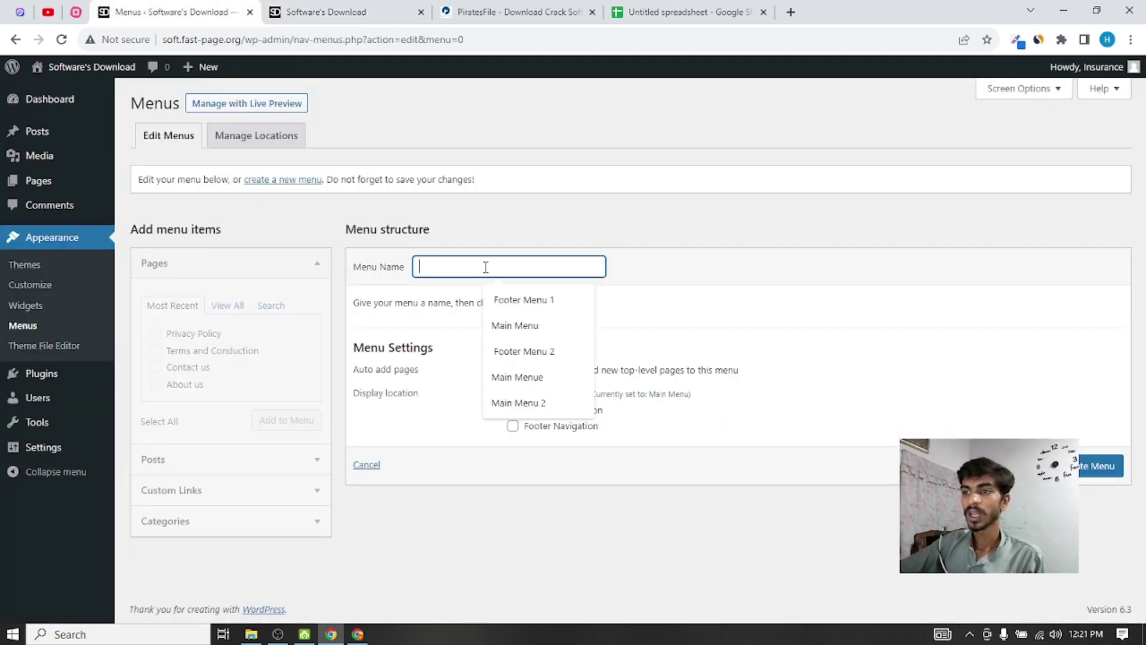
pyautogui.click(532, 351)
# Assign Footer Menu 2 to the Primary Navigation location, checking that bar on the live site, and create the menu
pyautogui.click(521, 416)
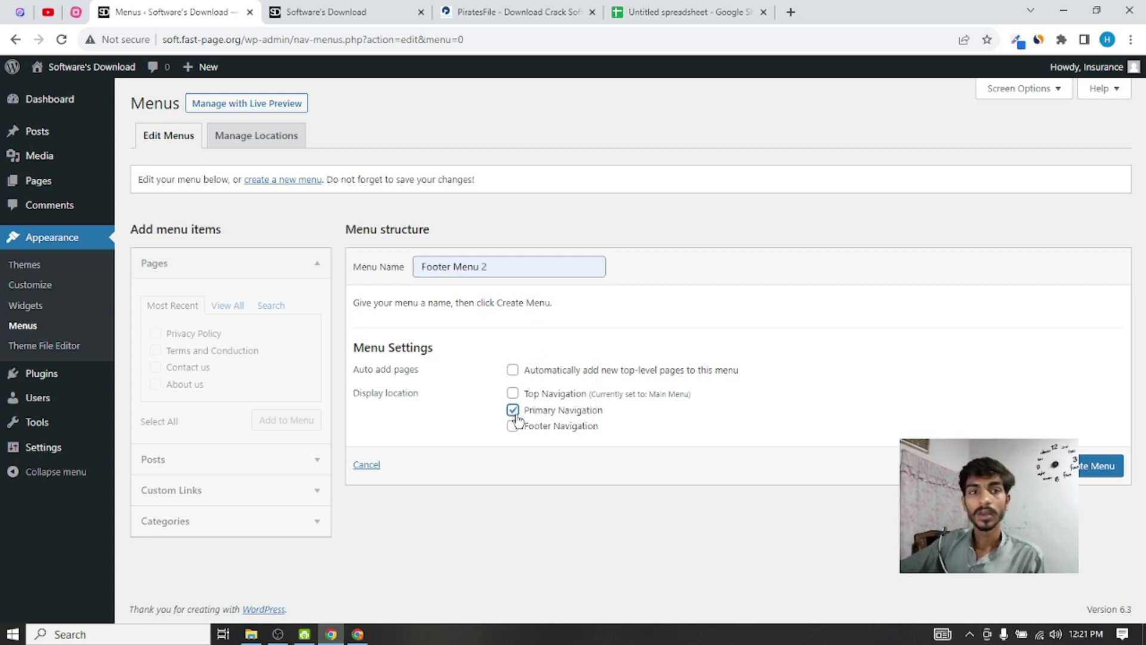
pyautogui.hotkey('ctrl', 'Tab')
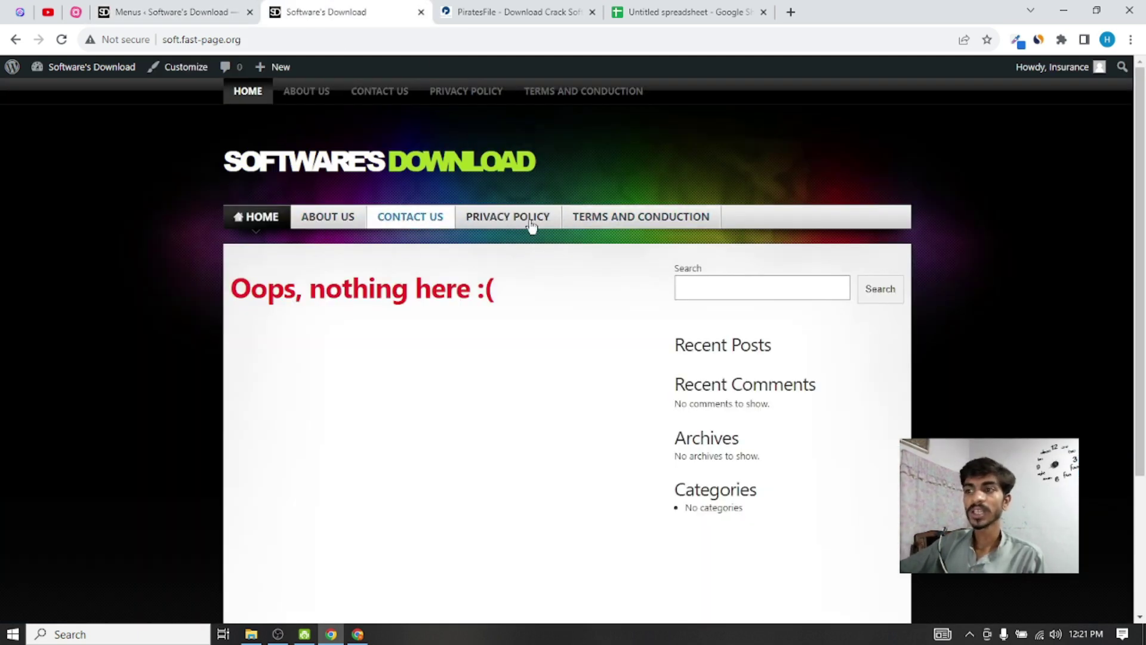
pyautogui.click(133, 6)
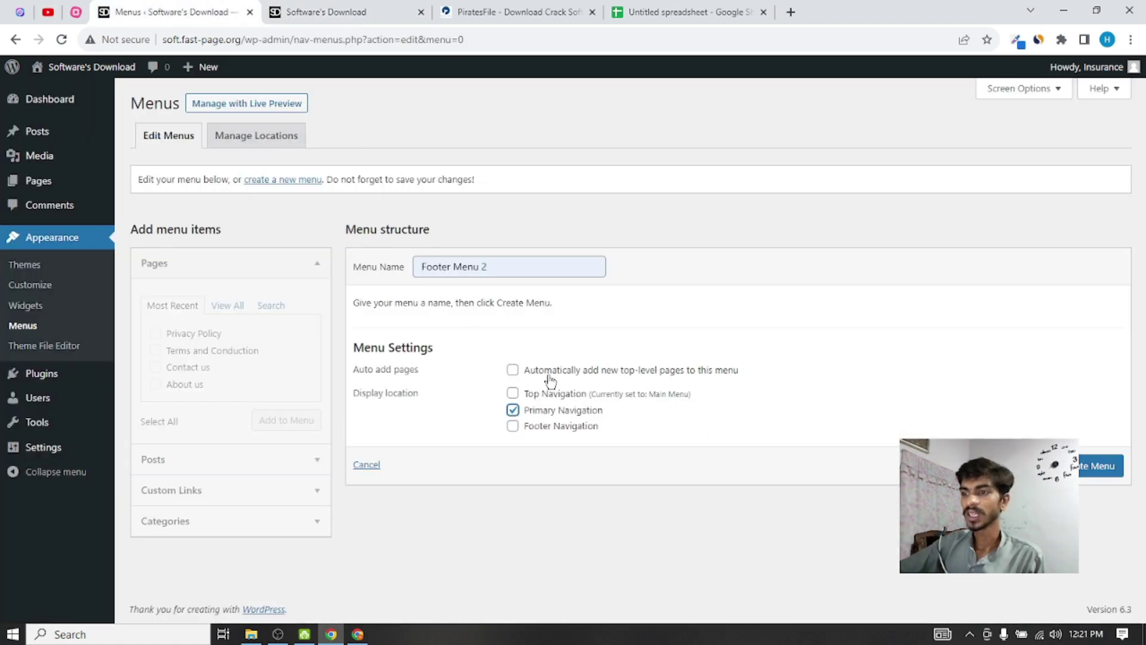
pyautogui.click(1084, 476)
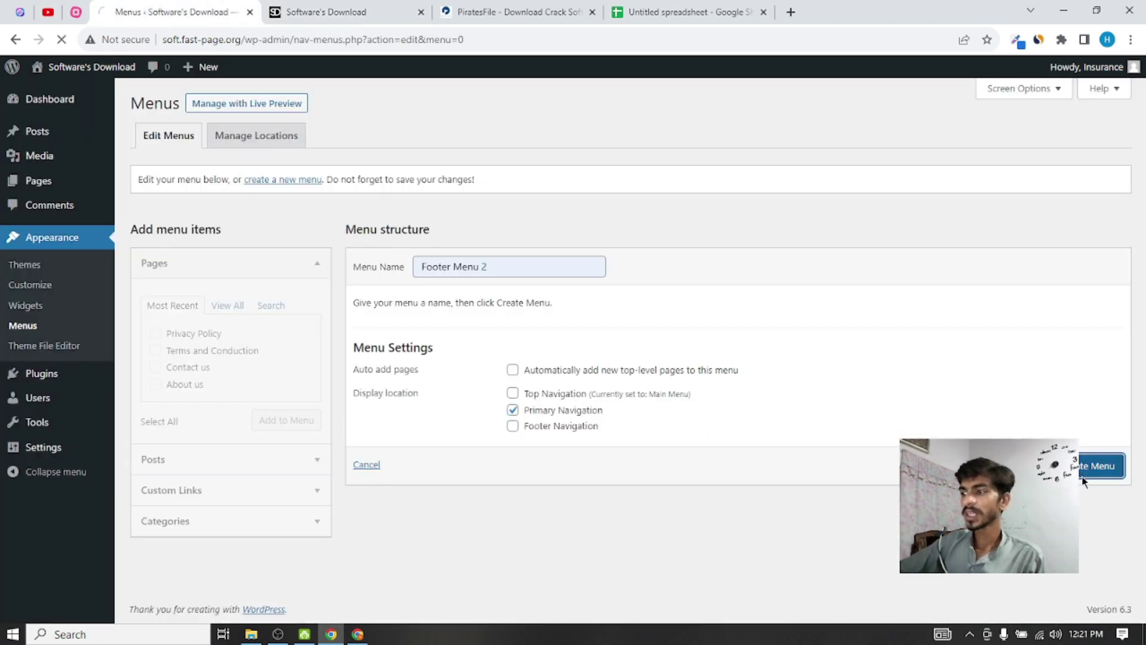
# Add the Home page from the full page list to Footer Menu 2
pyautogui.click(359, 12)
pyautogui.click(208, 11)
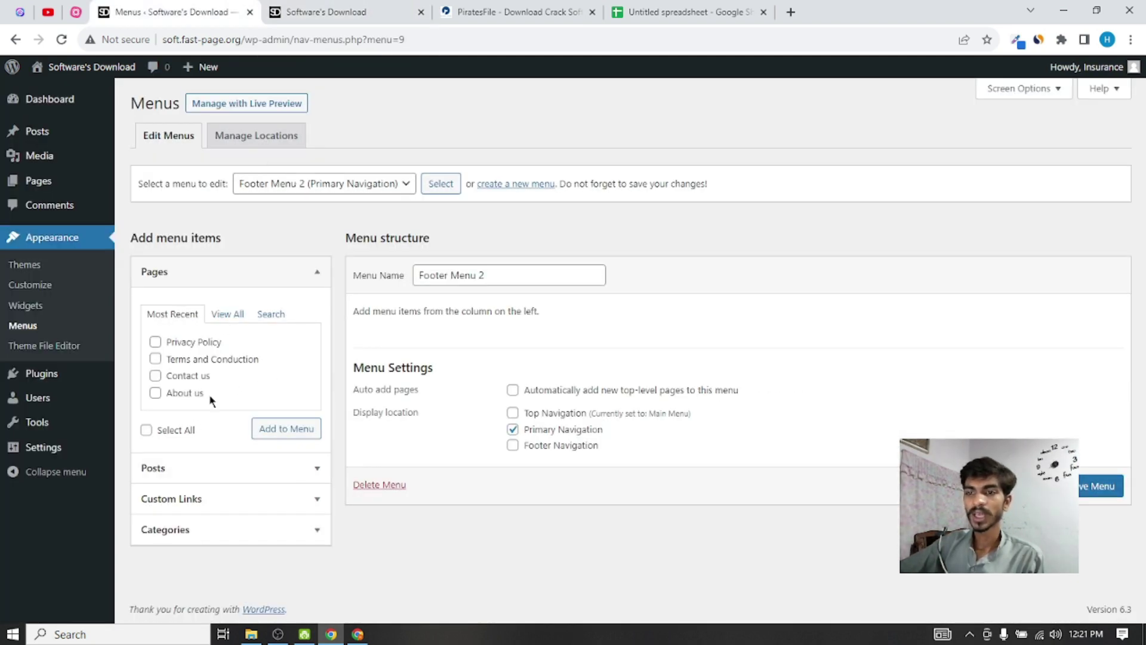
pyautogui.click(227, 314)
pyautogui.click(156, 342)
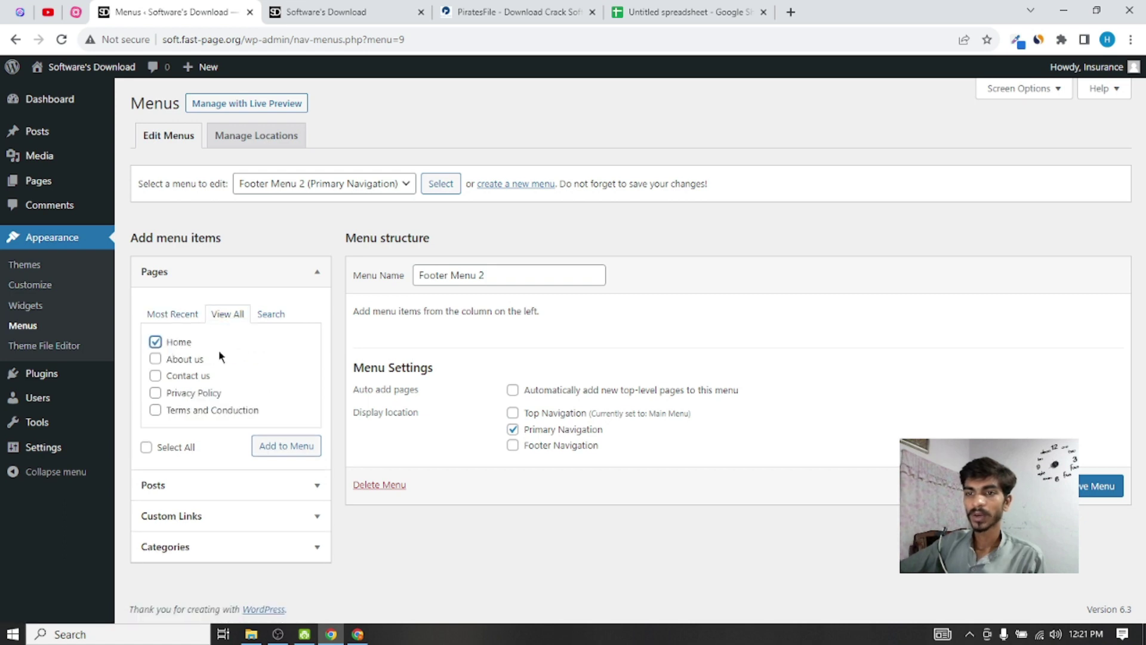
pyautogui.click(287, 445)
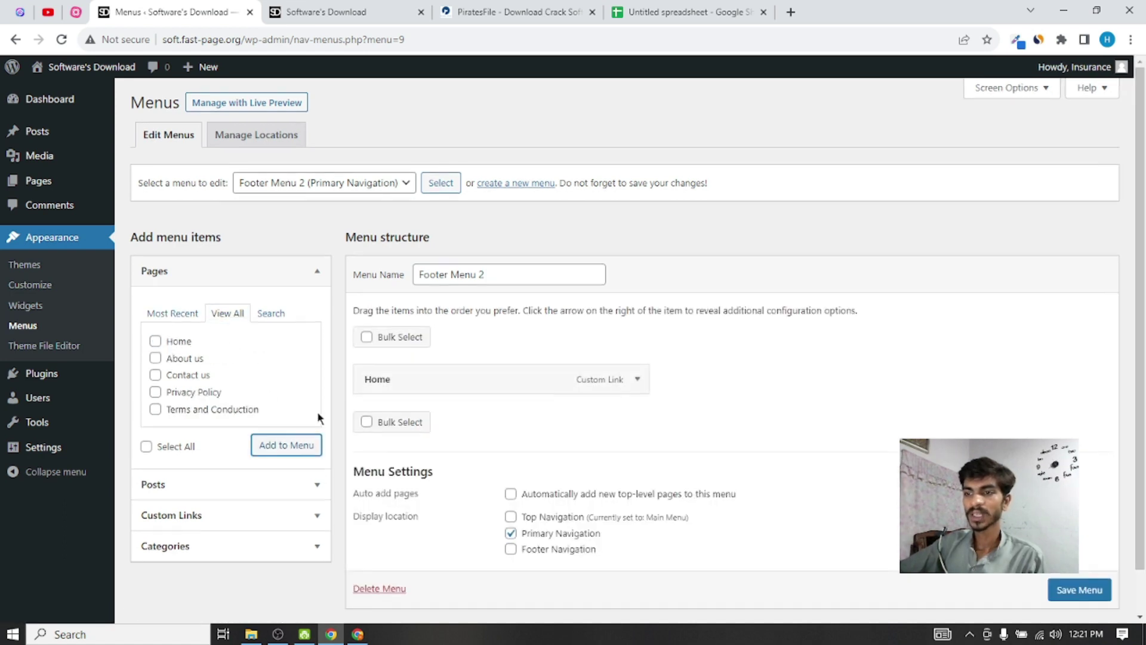
# Hide the Categories box through the Screen Options and show it again
pyautogui.scroll(-1, 240, 421)
pyautogui.click(204, 491)
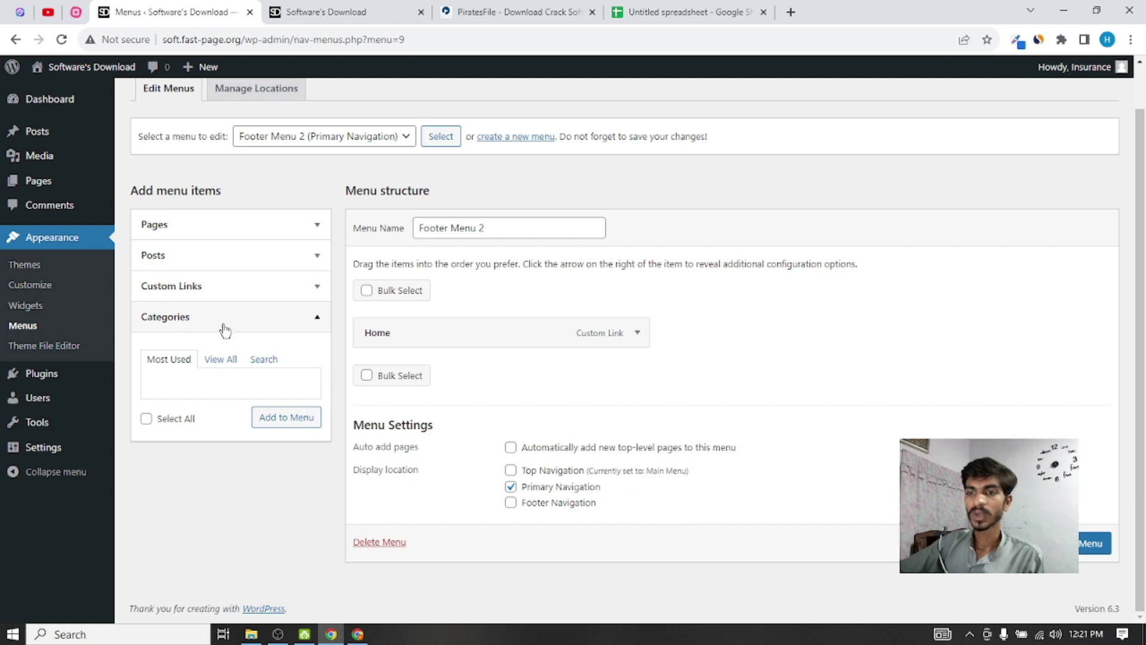
pyautogui.click(268, 324)
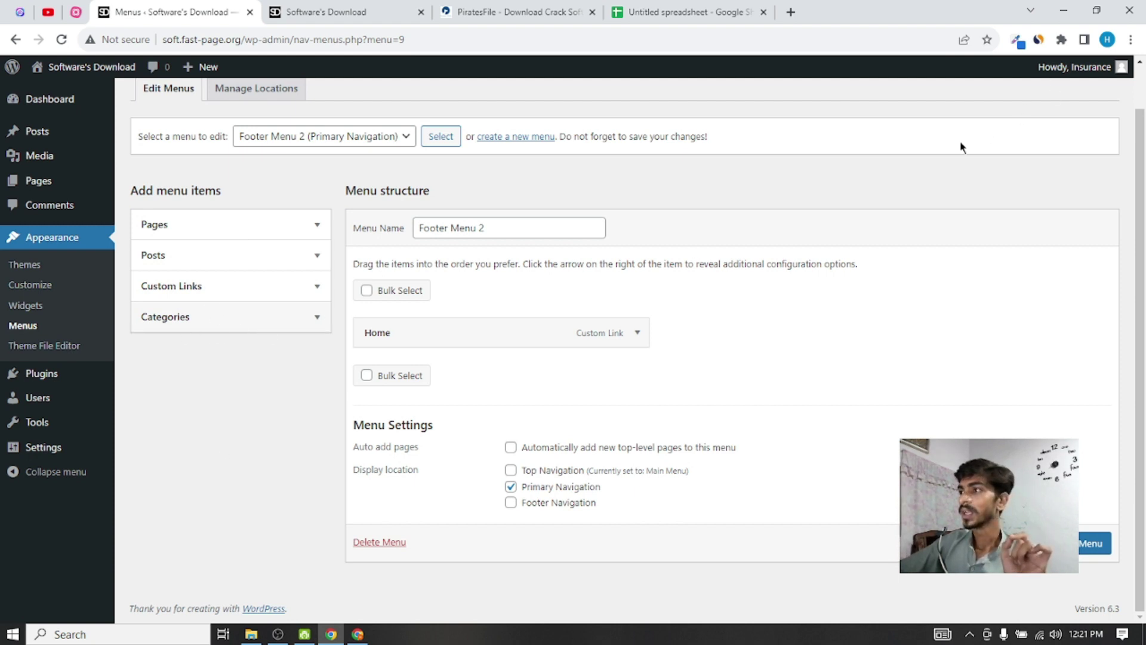
pyautogui.scroll(1, 961, 143)
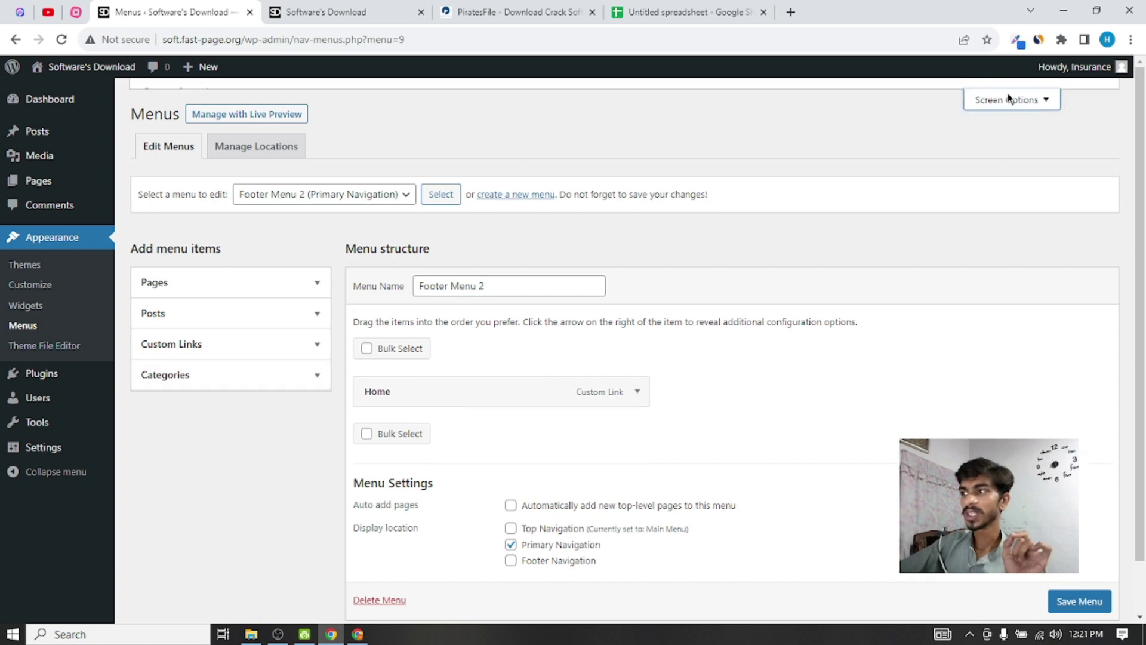
pyautogui.click(1009, 99)
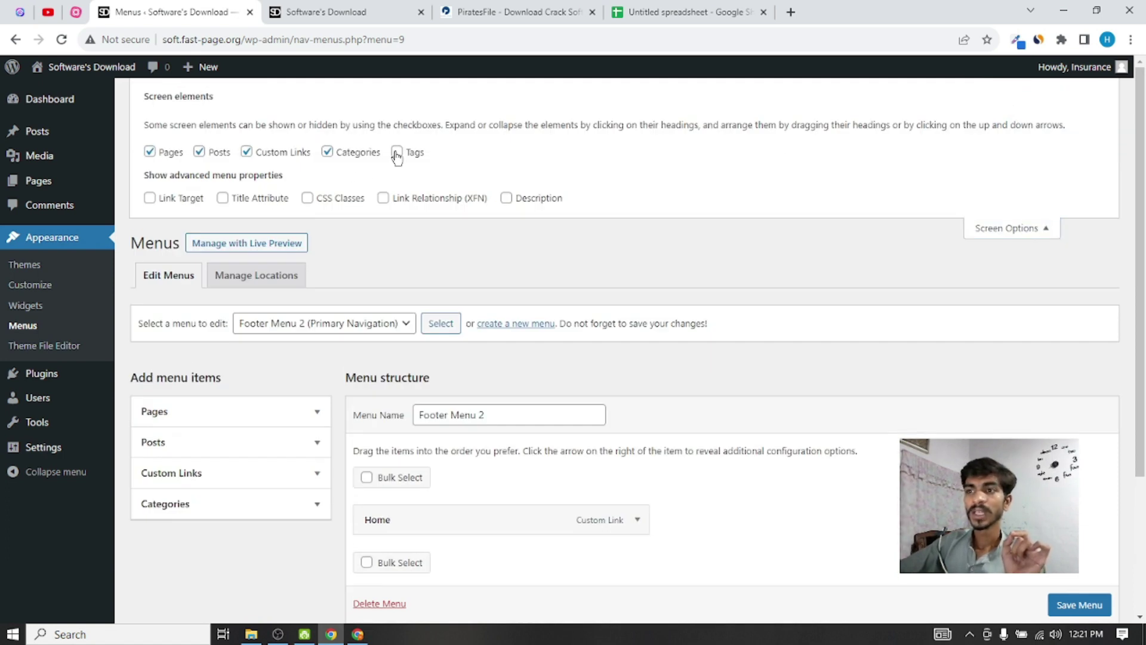
pyautogui.click(353, 153)
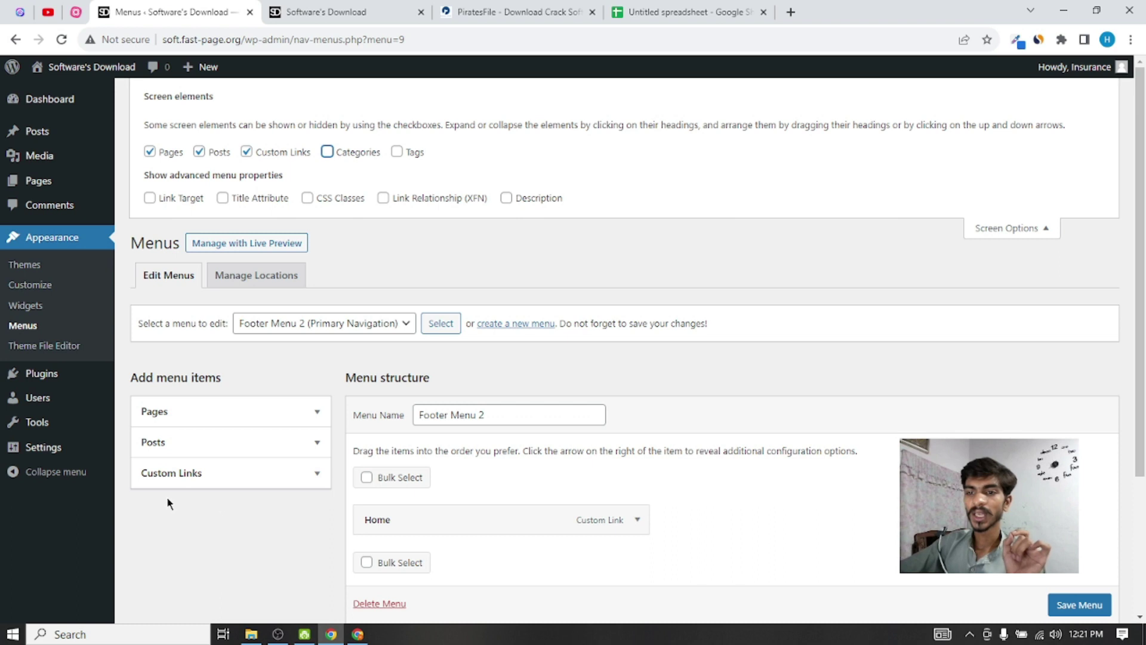
pyautogui.click(327, 153)
pyautogui.click(1031, 227)
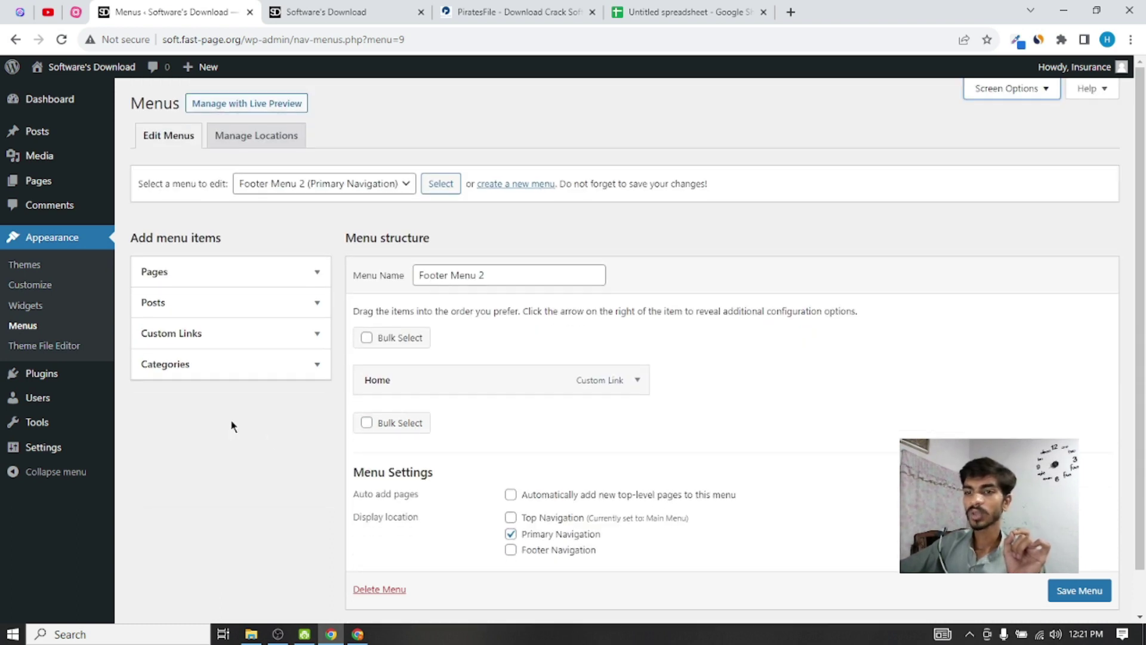
# Add all categories to the menu: Blogs, Photos Editers, Video Downloader, Video Editing, Virous Clineer and VPN's
pyautogui.click(199, 379)
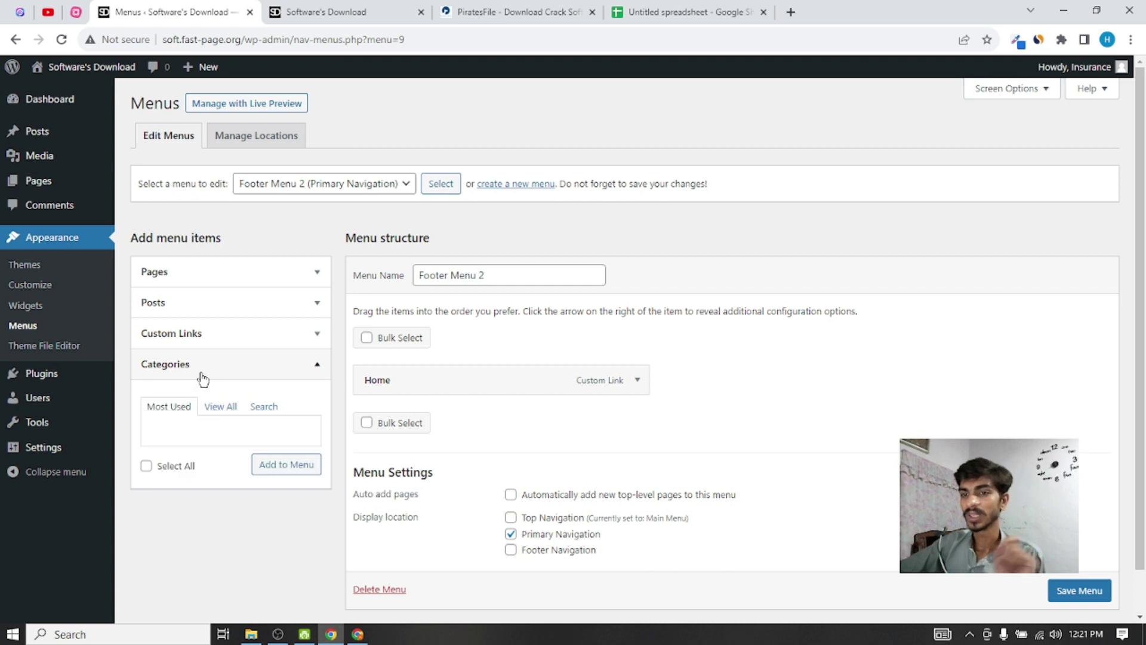
pyautogui.click(222, 409)
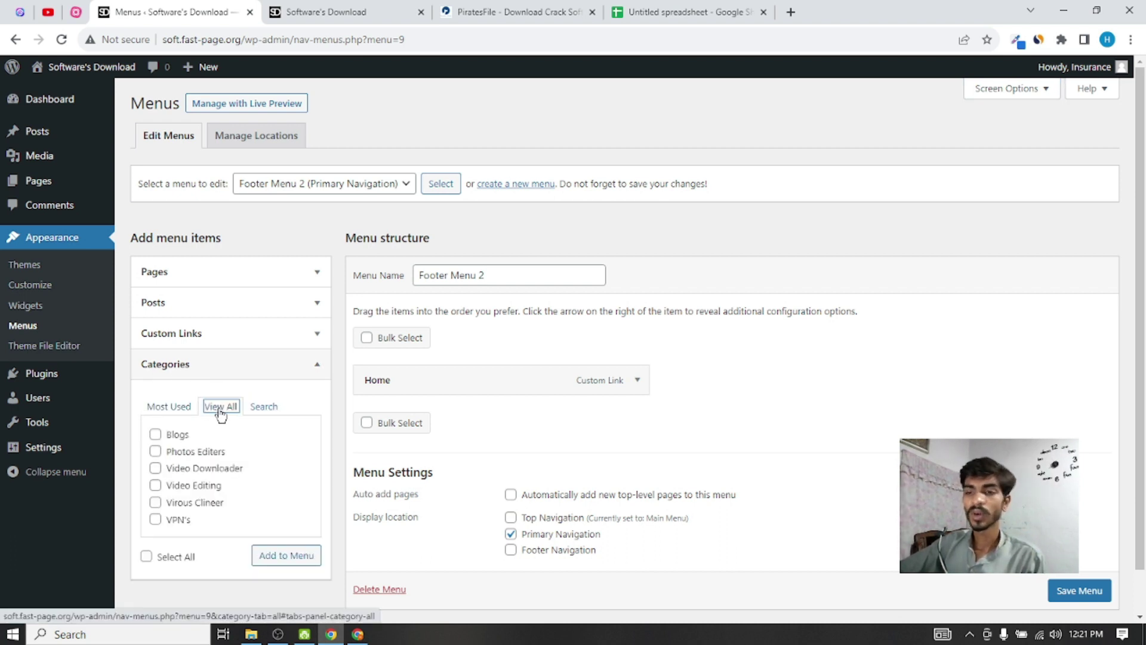
pyautogui.click(146, 557)
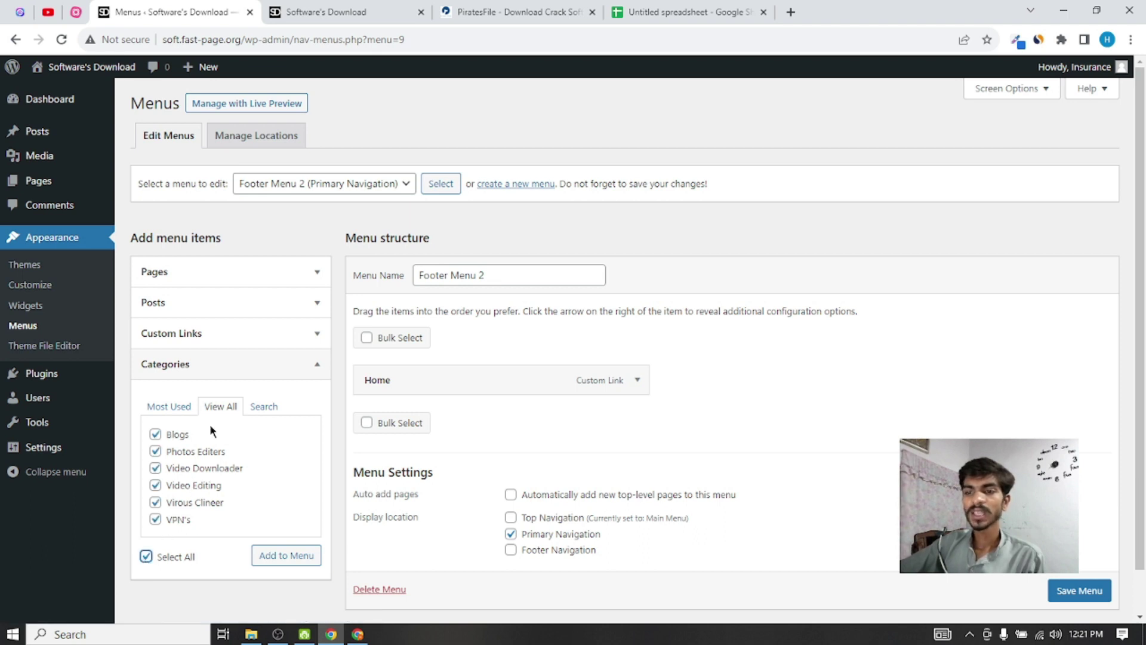
pyautogui.click(280, 560)
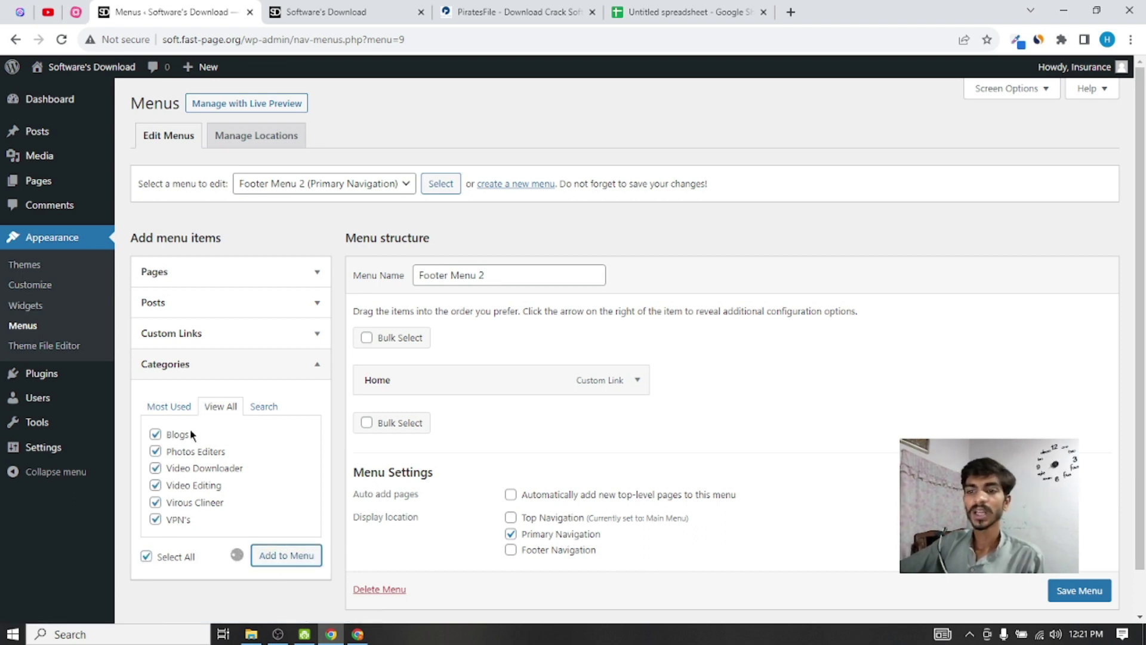
# Move the Blogs item below VPN's at the end of the menu structure and save the menu
pyautogui.scroll(-3, 691, 406)
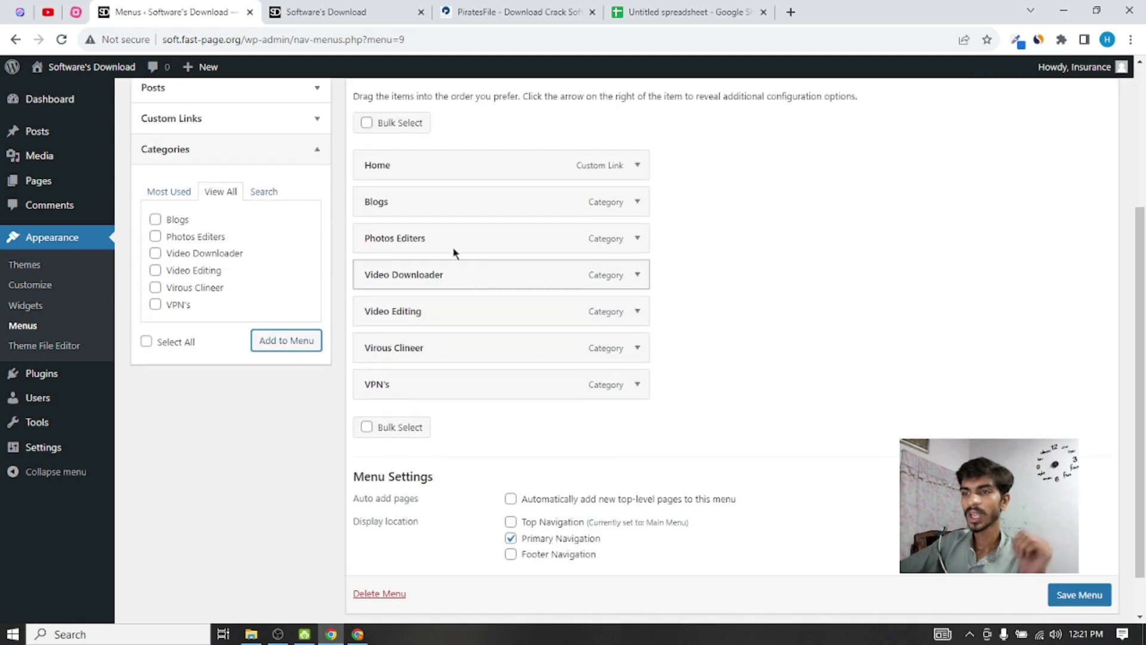
pyautogui.moveTo(410, 203); pyautogui.dragTo(400, 399)
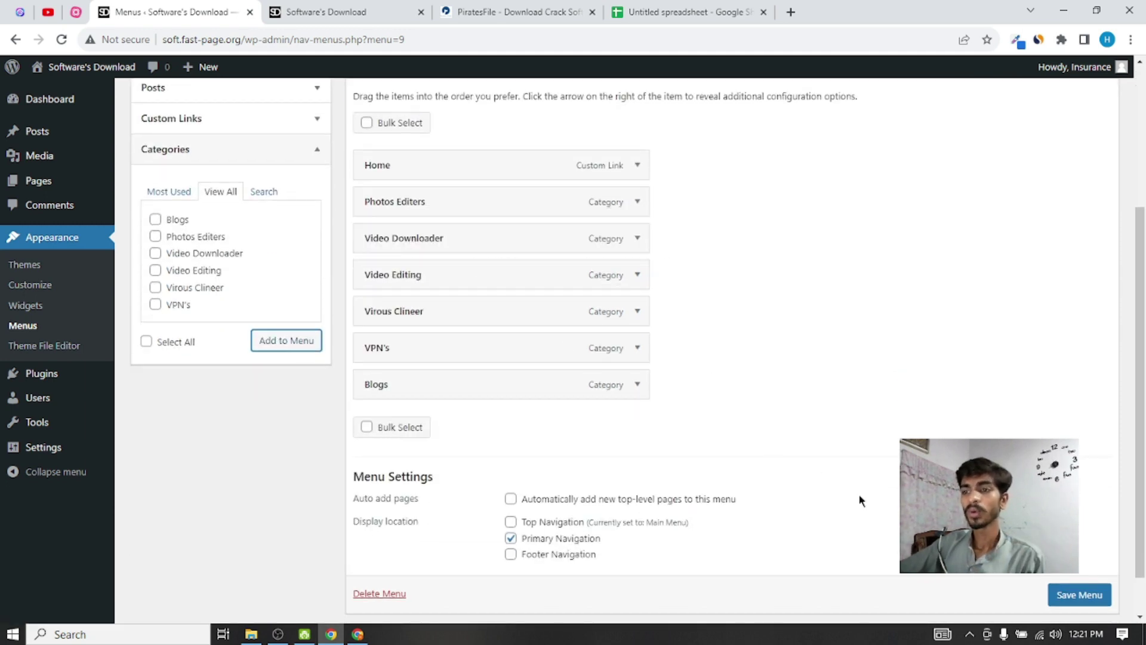
pyautogui.click(1077, 596)
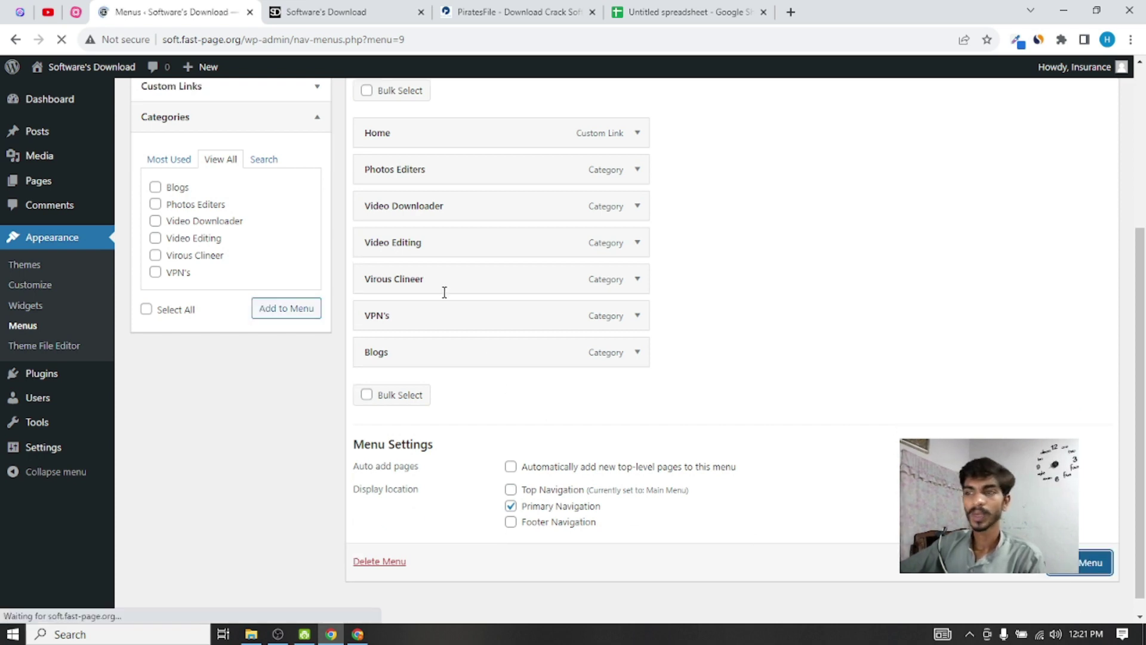
# Check the navigation bar on the Software's Download site and examine the dropdown menus on the PiratesFile site
pyautogui.click(343, 8)
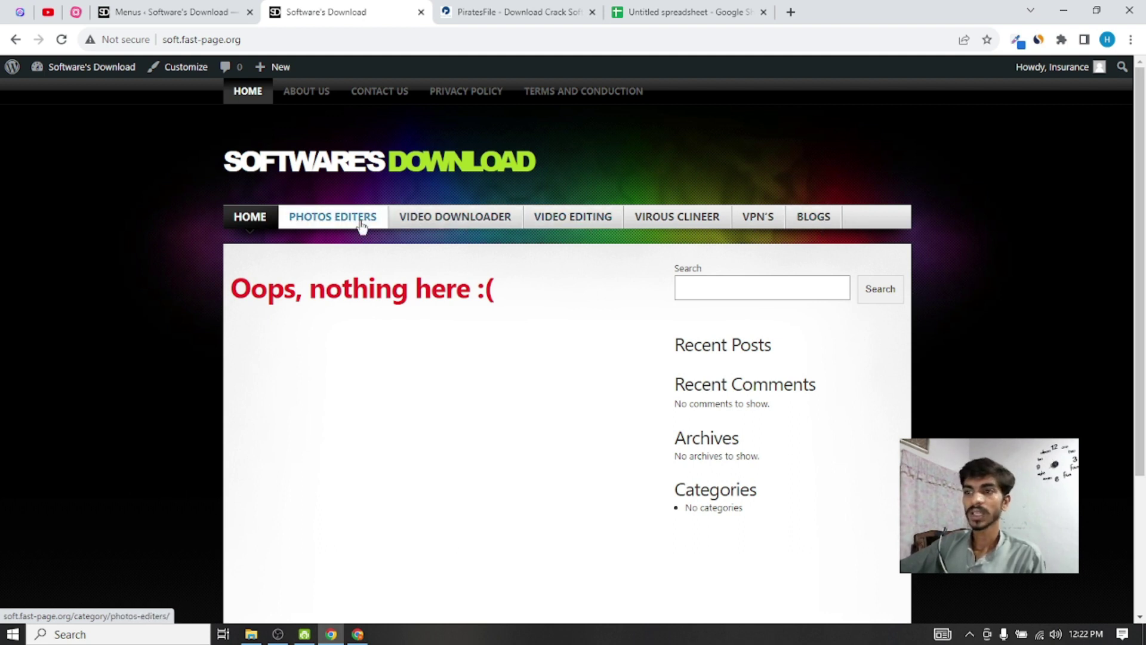
pyautogui.click(170, 12)
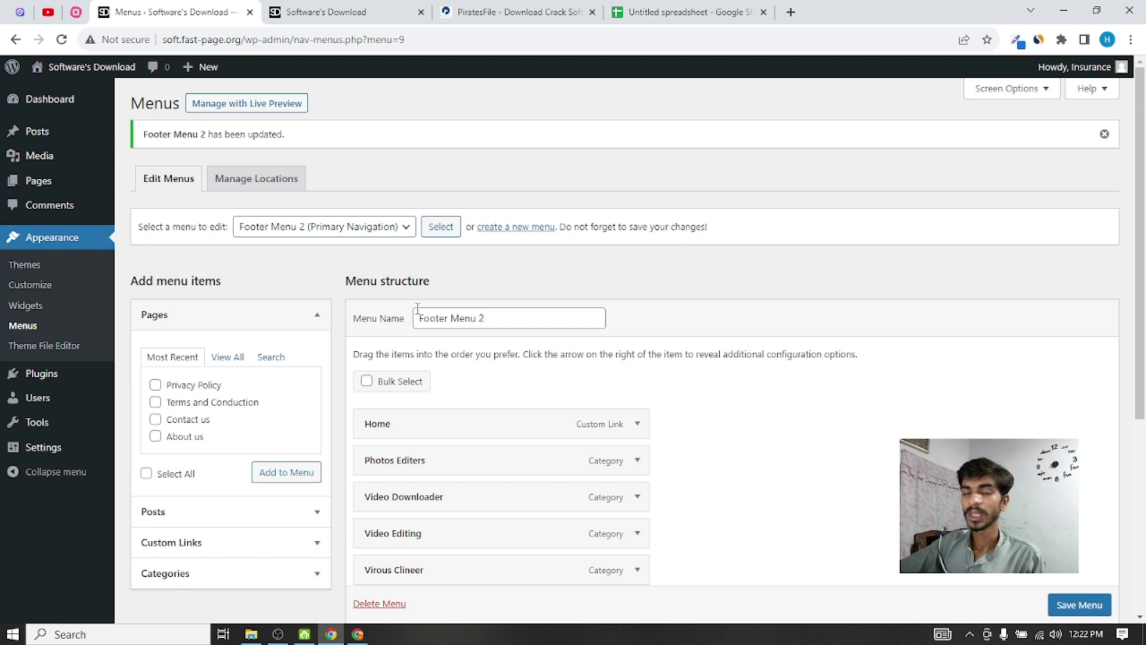
pyautogui.click(360, 7)
pyautogui.click(511, 12)
pyautogui.moveTo(445, 260)
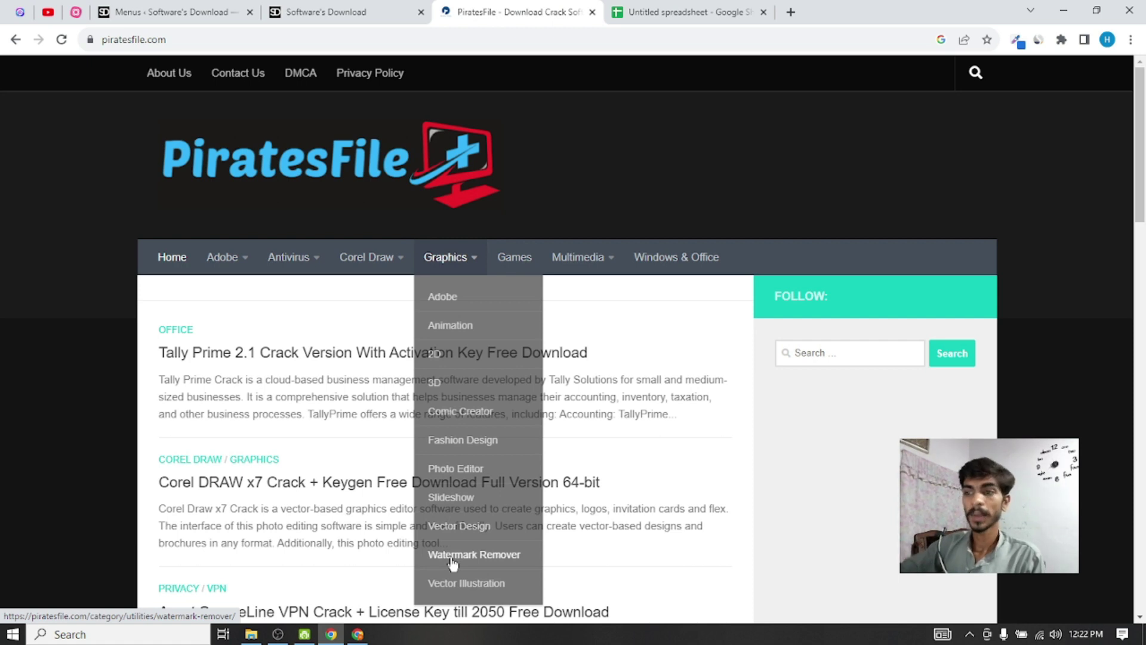
pyautogui.moveTo(401, 257)
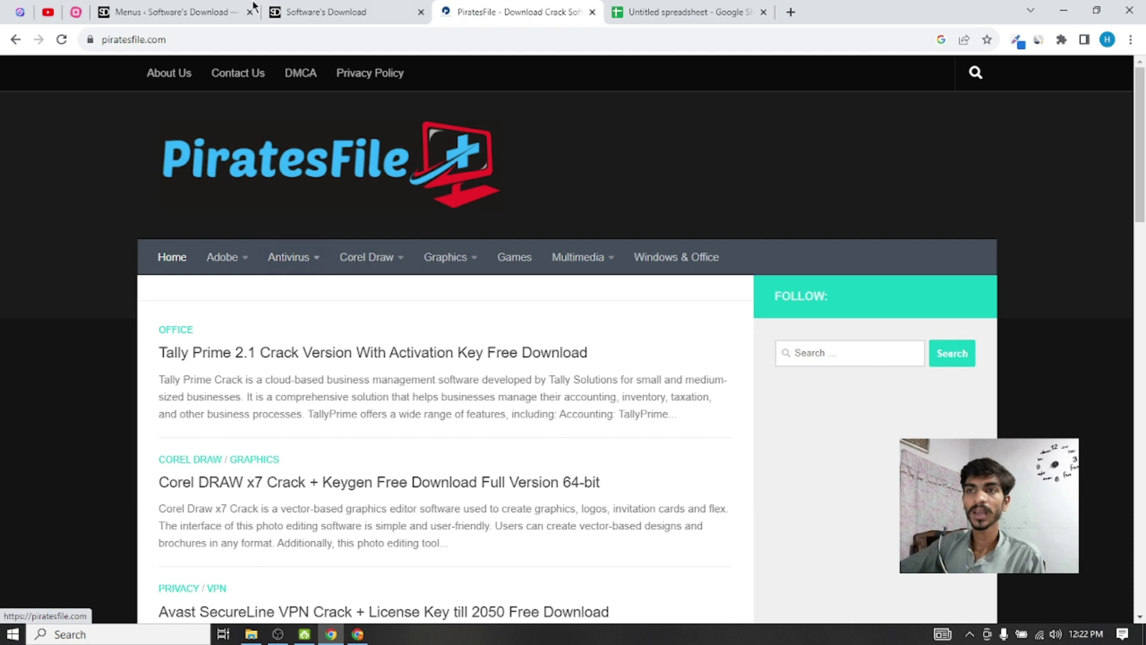
# Add a custom link with the text More and the URL # to Footer Menu 2
pyautogui.click(227, 12)
pyautogui.scroll(-5, 566, 389)
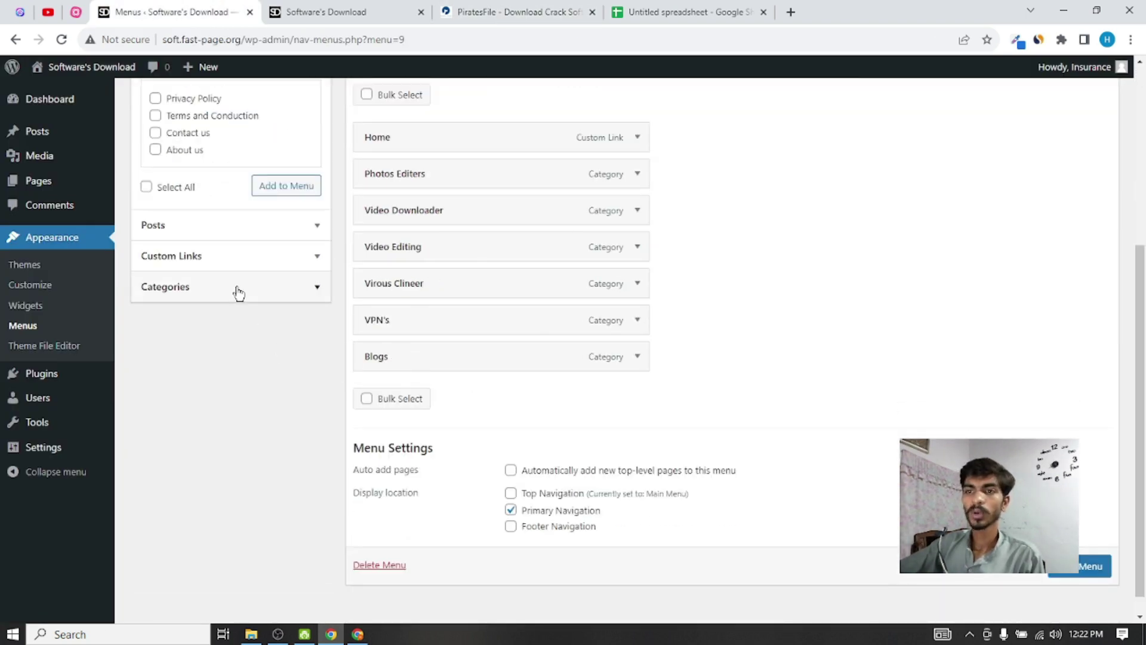
pyautogui.click(245, 257)
pyautogui.click(244, 166)
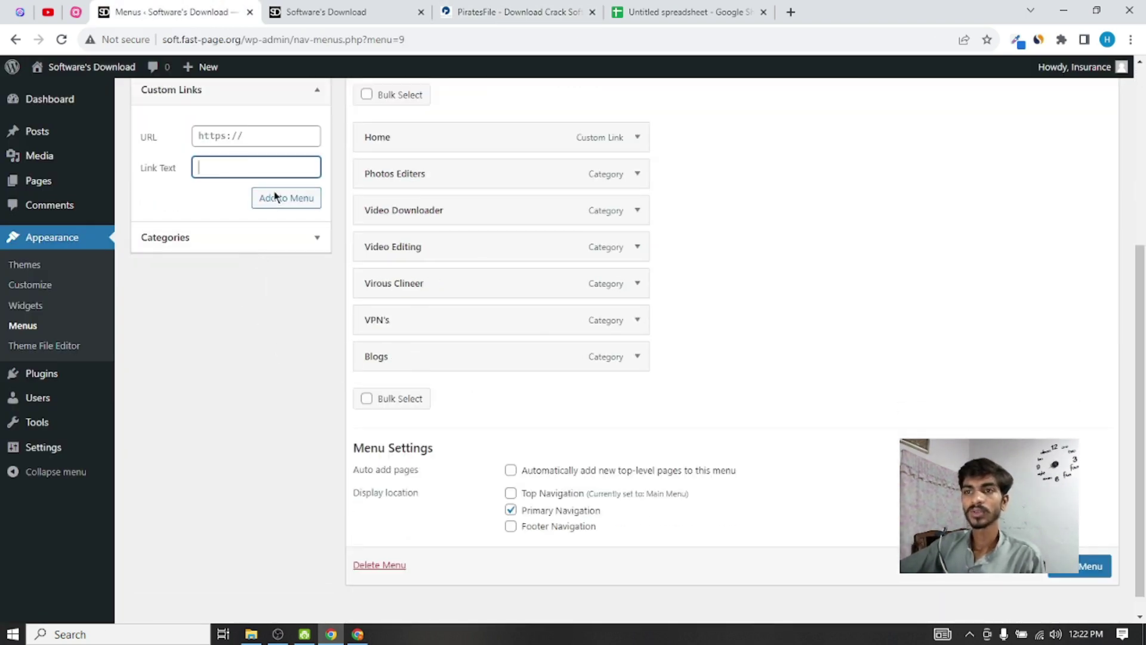
pyautogui.scroll(2, 298, 227)
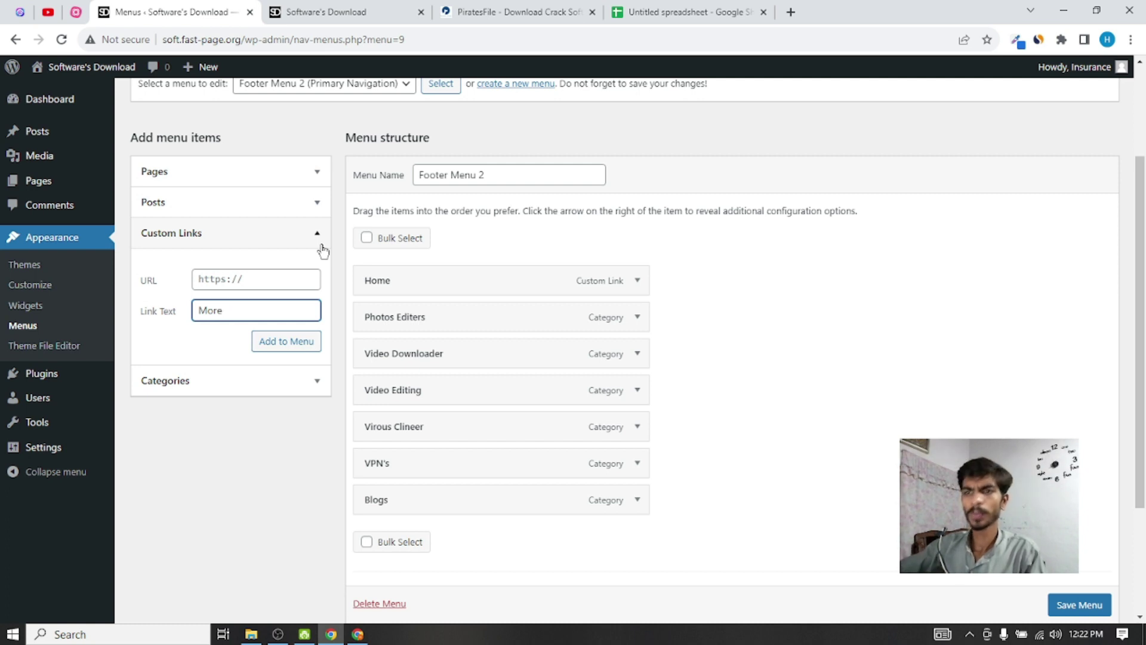
pyautogui.click(250, 285)
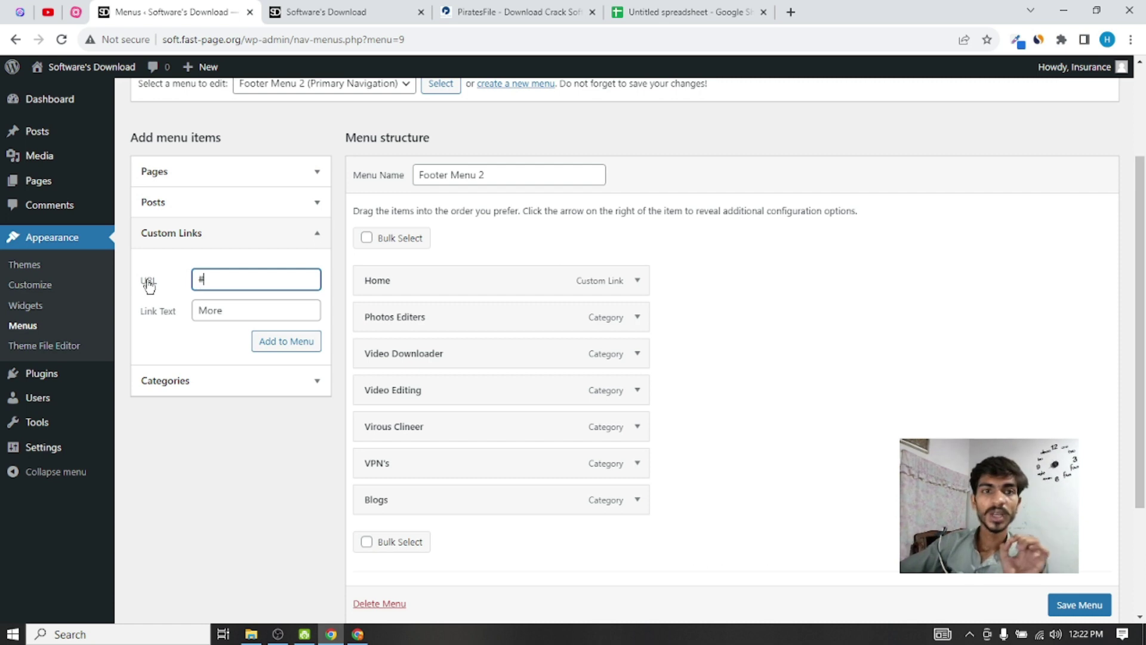
pyautogui.click(302, 351)
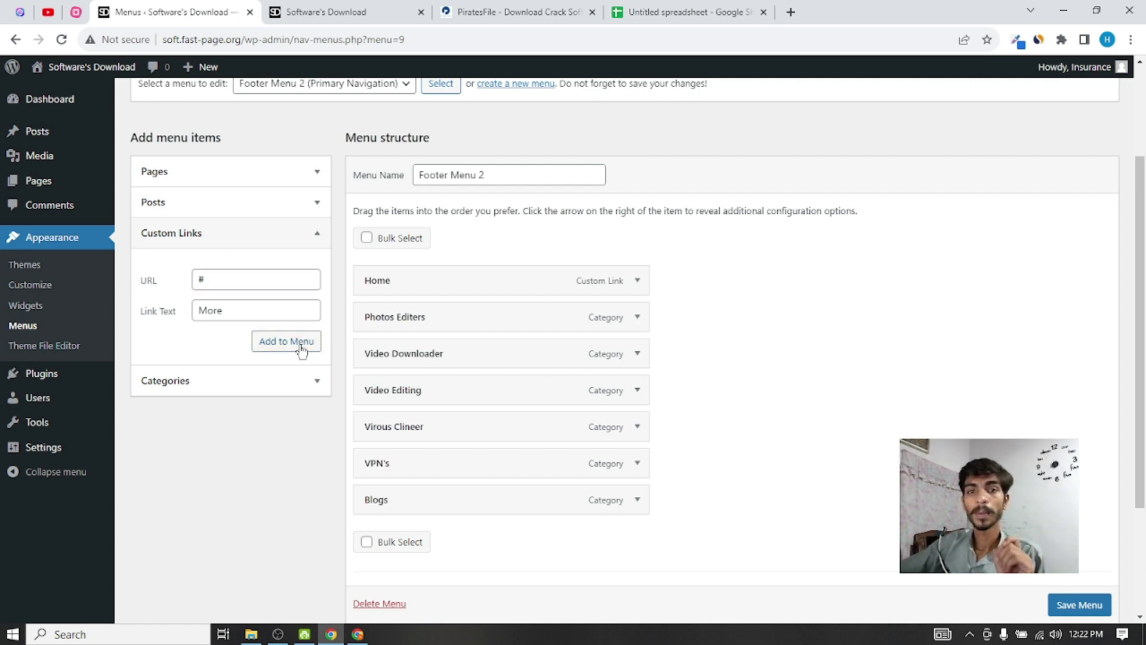
pyautogui.scroll(-3, 422, 366)
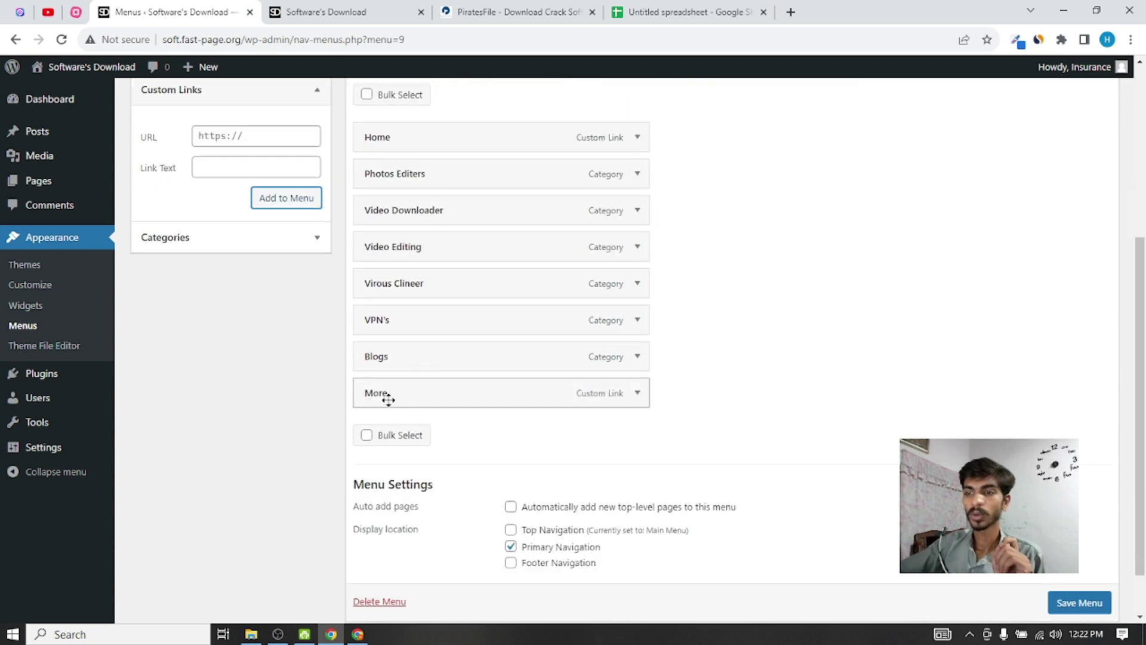
# Add the About us, Contact us, Privacy Policy and Terms and Conduction pages to Footer Menu 2
pyautogui.scroll(2, 271, 364)
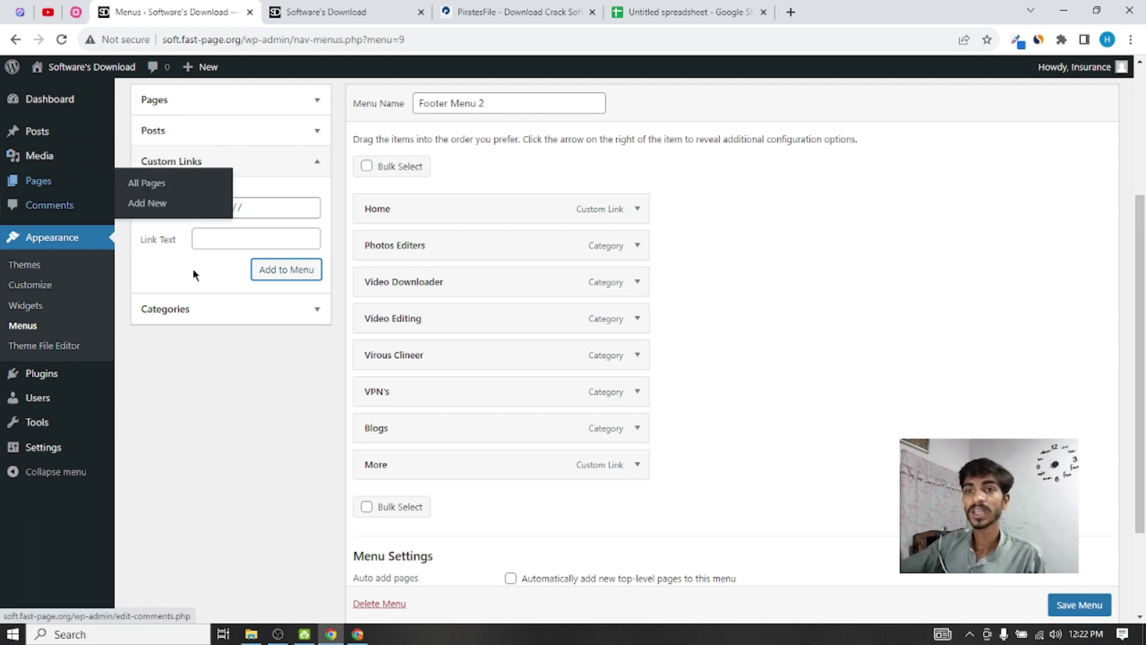
pyautogui.scroll(3, 199, 180)
pyautogui.click(203, 240)
pyautogui.click(203, 241)
pyautogui.click(203, 241)
pyautogui.click(224, 289)
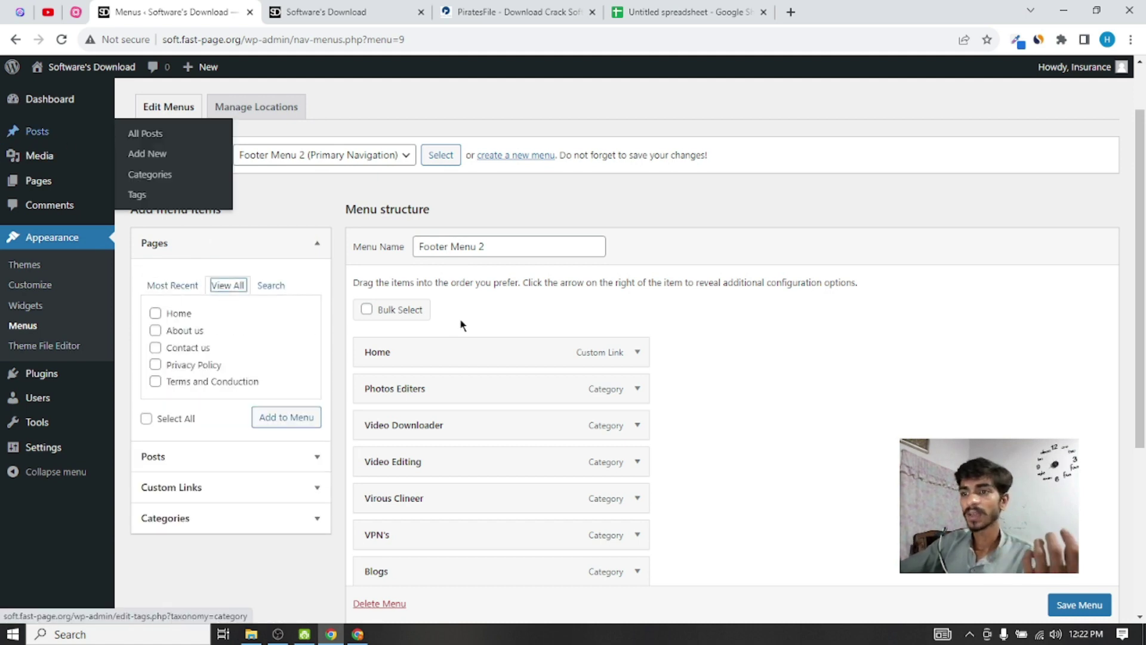
pyautogui.scroll(-3, 458, 412)
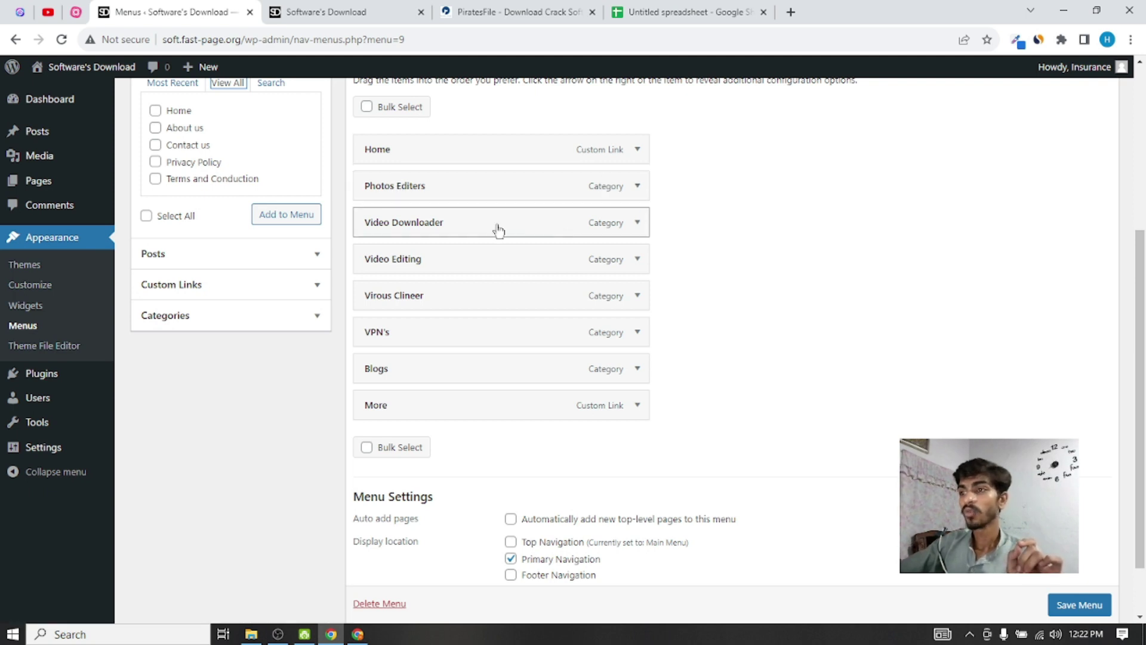
pyautogui.scroll(2, 208, 262)
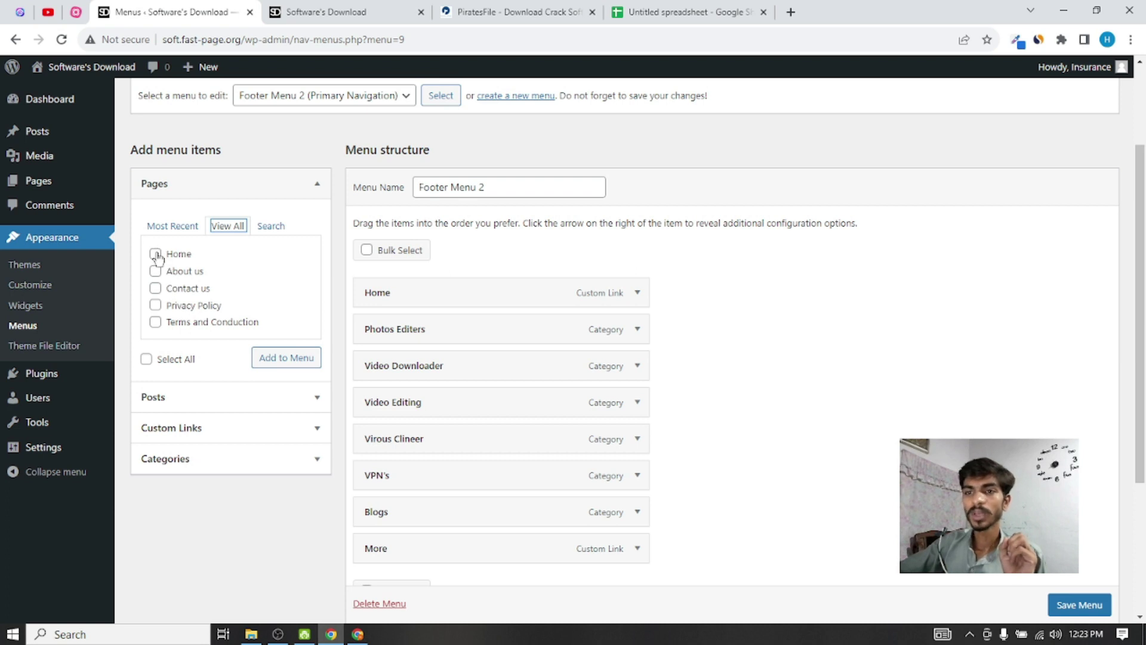
pyautogui.click(155, 273)
pyautogui.click(155, 288)
pyautogui.click(155, 305)
pyautogui.click(155, 322)
pyautogui.click(280, 366)
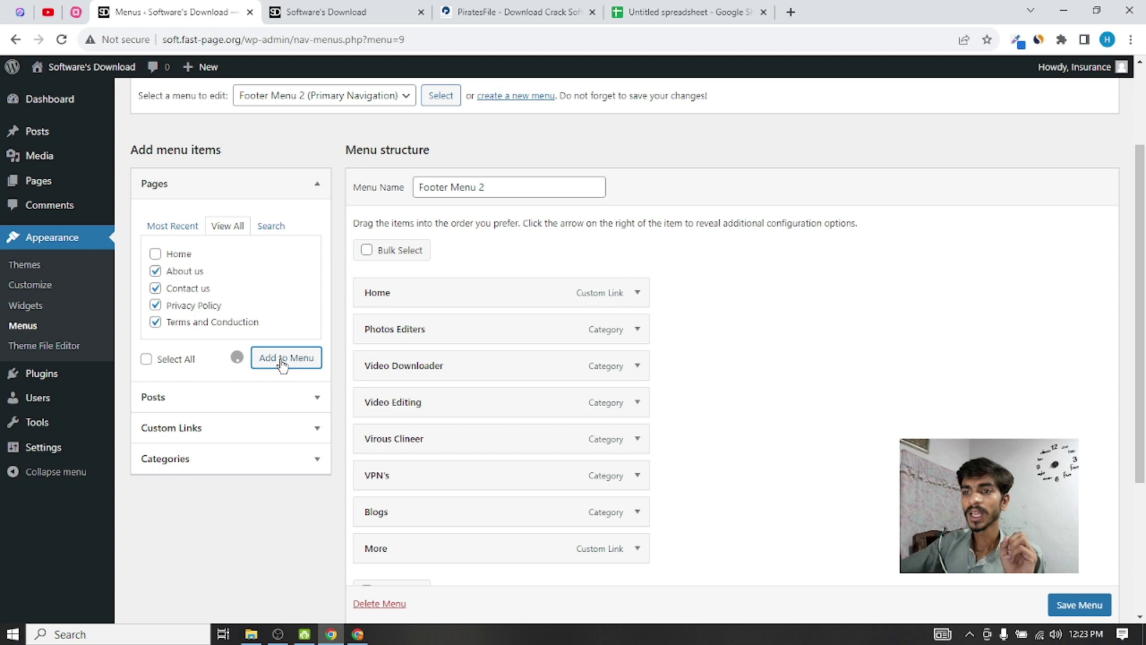
# Save Footer Menu 2 and view the updated navigation bar on the Software's Download site
pyautogui.scroll(-4, 366, 340)
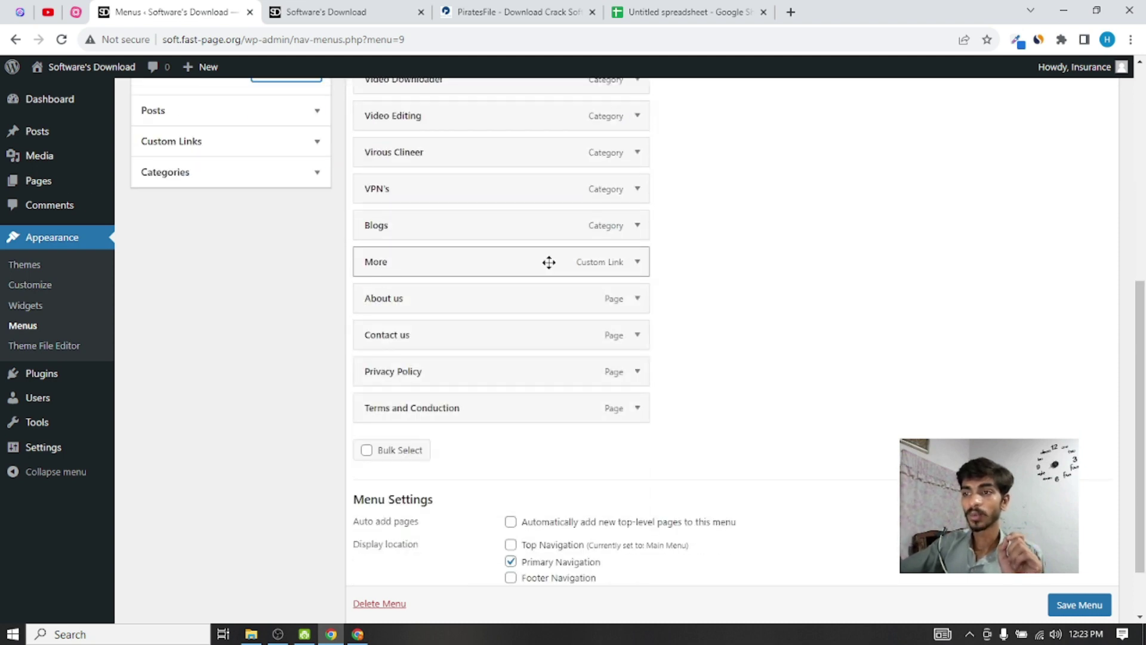
pyautogui.scroll(-1, 1082, 611)
pyautogui.click(1058, 578)
pyautogui.click(360, 9)
pyautogui.click(236, 7)
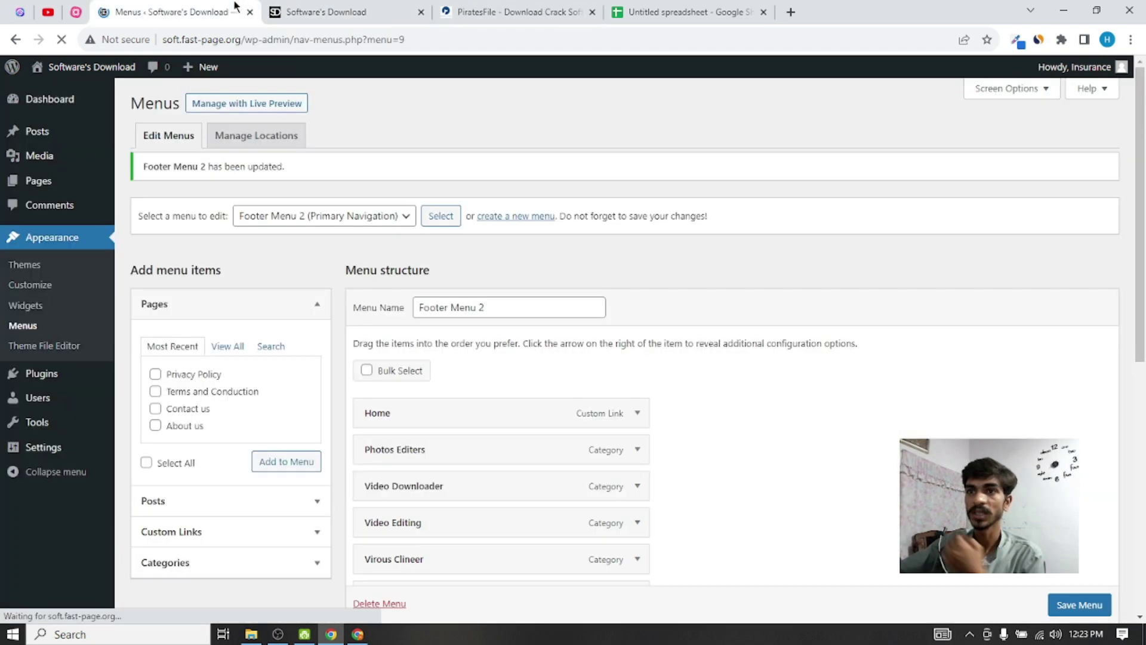
pyautogui.click(325, 12)
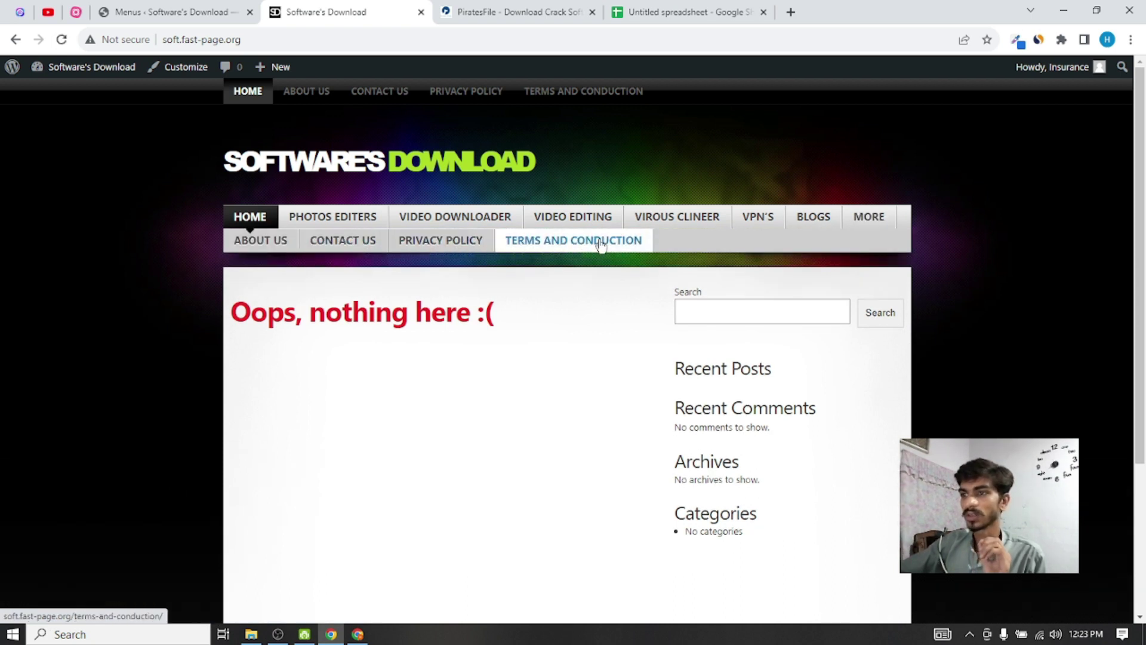
# Try out indenting the More link and the information pages at the end of Footer Menu 2
pyautogui.click(176, 12)
pyautogui.scroll(-3, 382, 182)
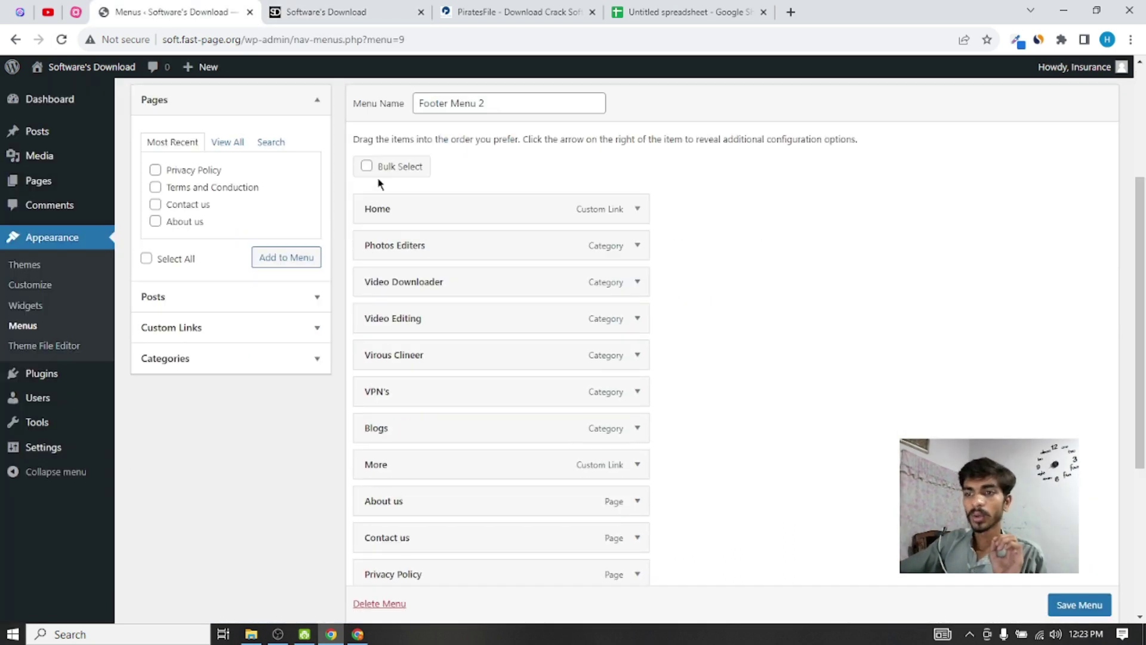
pyautogui.scroll(-3, 450, 249)
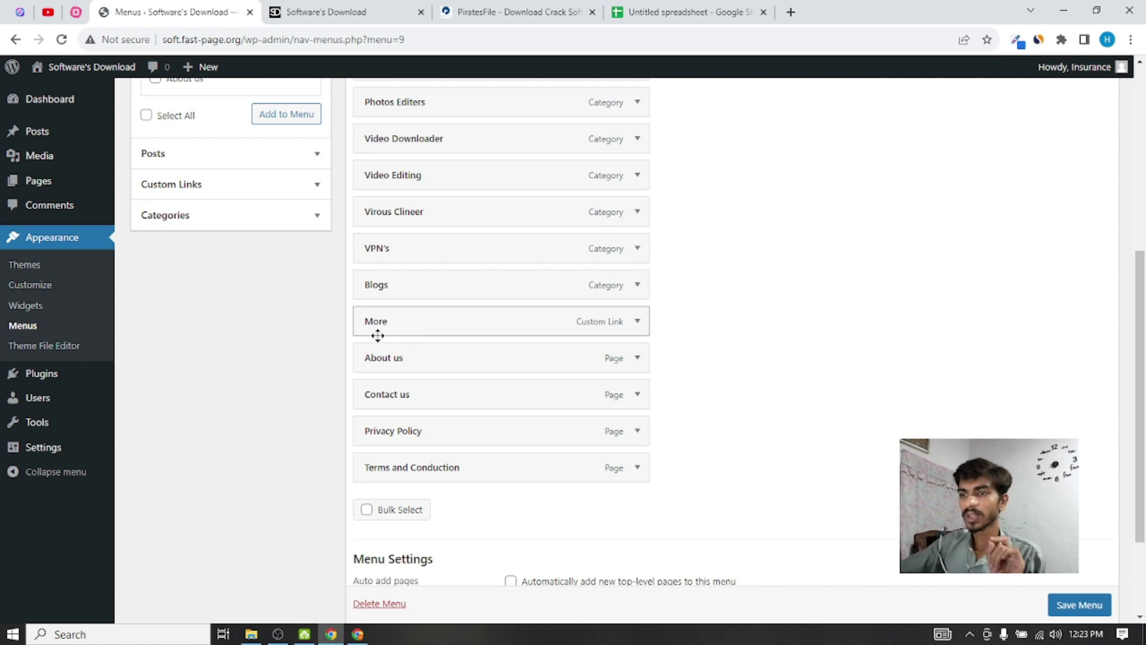
pyautogui.moveTo(373, 328); pyautogui.dragTo(402, 356)
pyautogui.moveTo(376, 394); pyautogui.dragTo(396, 397)
pyautogui.moveTo(392, 313)
pyautogui.mouseDown()
pyautogui.moveTo(341, 333)
pyautogui.moveTo(403, 314)
pyautogui.mouseUp()
pyautogui.moveTo(415, 401); pyautogui.dragTo(382, 401)
pyautogui.moveTo(420, 360); pyautogui.dragTo(391, 364)
pyautogui.moveTo(392, 321); pyautogui.dragTo(388, 365)
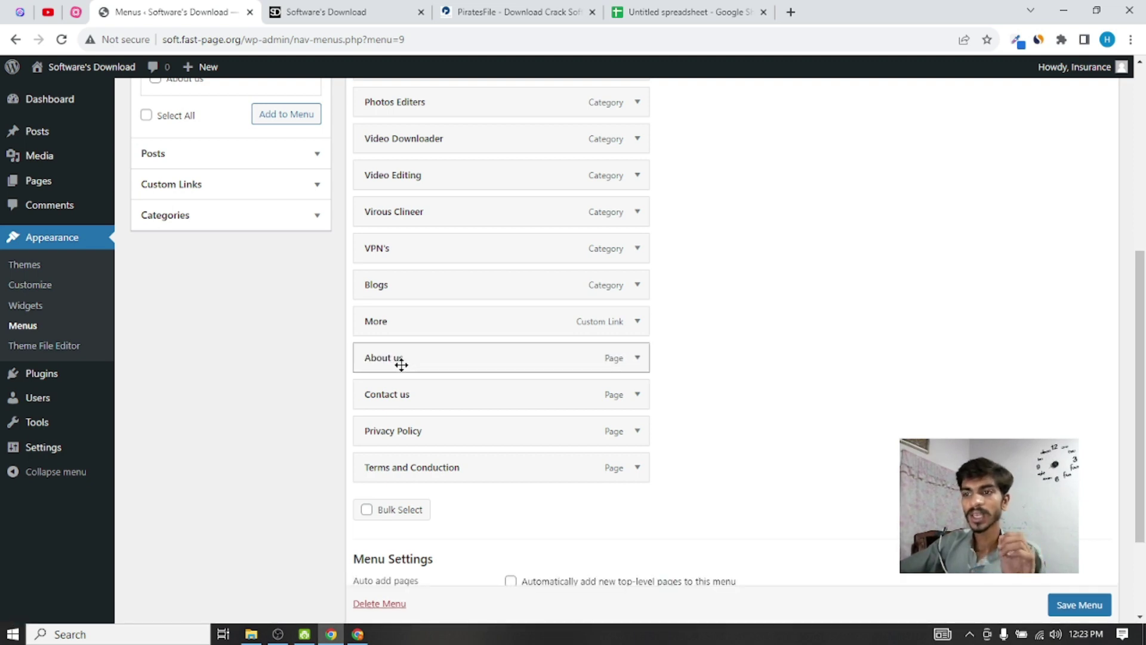
# Nest About us, Contact us, Privacy Policy and Terms and Conduction as sub items under More in Footer Menu 2
pyautogui.click(332, 12)
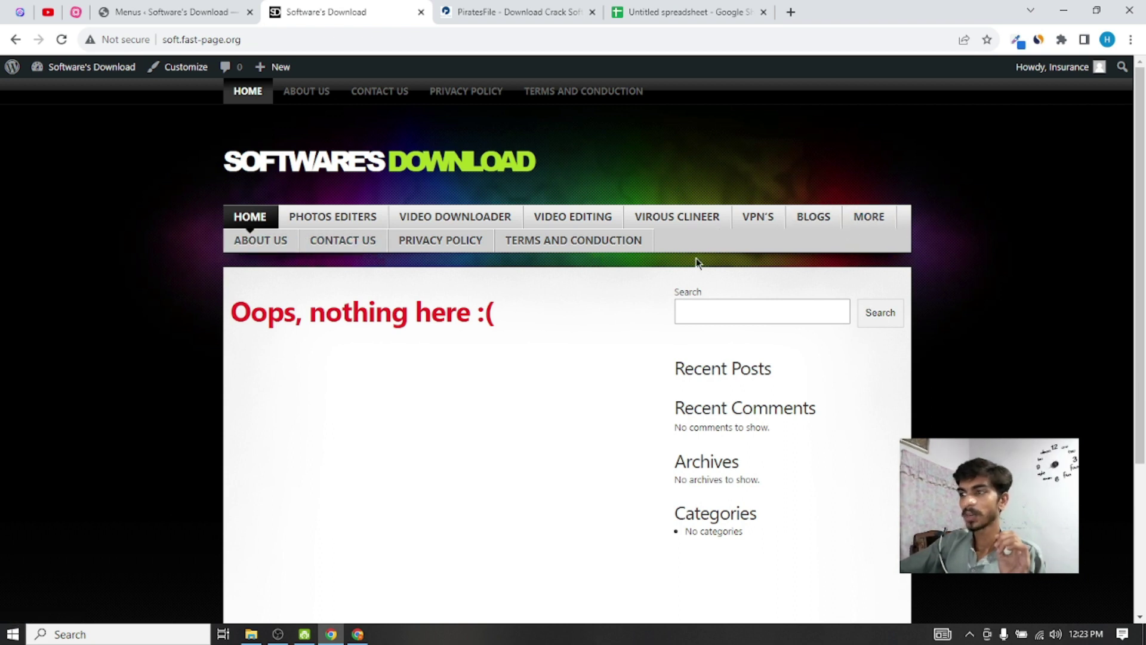
pyautogui.click(171, 12)
pyautogui.moveTo(371, 364); pyautogui.dragTo(396, 441)
pyautogui.moveTo(411, 465); pyautogui.dragTo(402, 467)
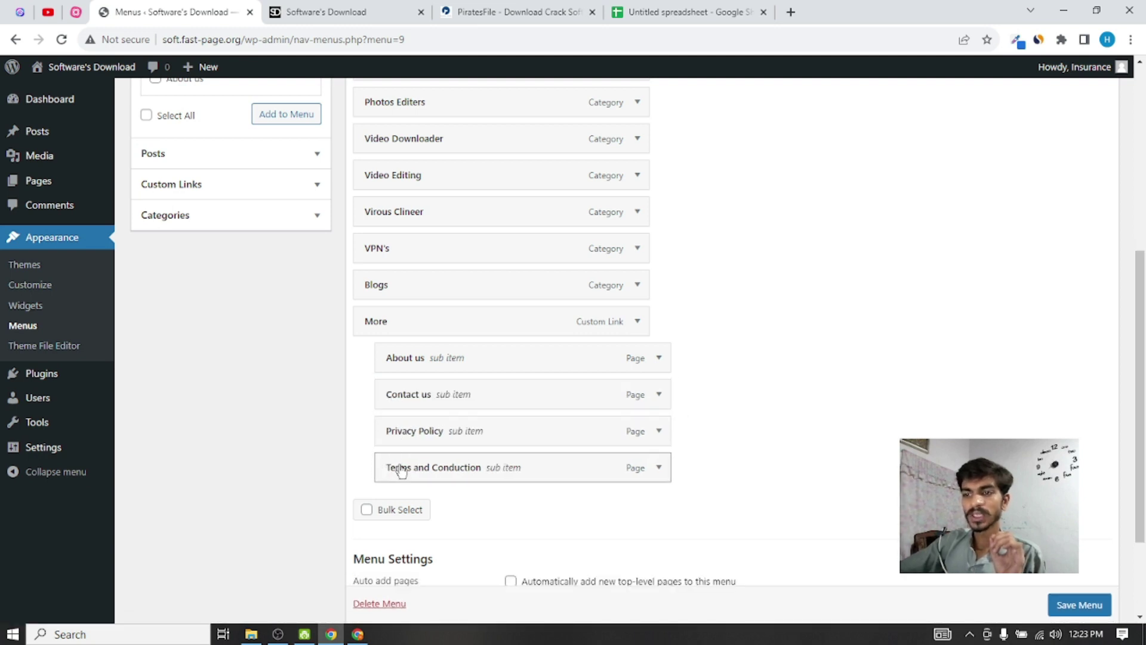
# Save Footer Menu 2, reload the Software's Download site and check its More navigation item and page footer
pyautogui.scroll(-1, 1068, 615)
pyautogui.click(1075, 605)
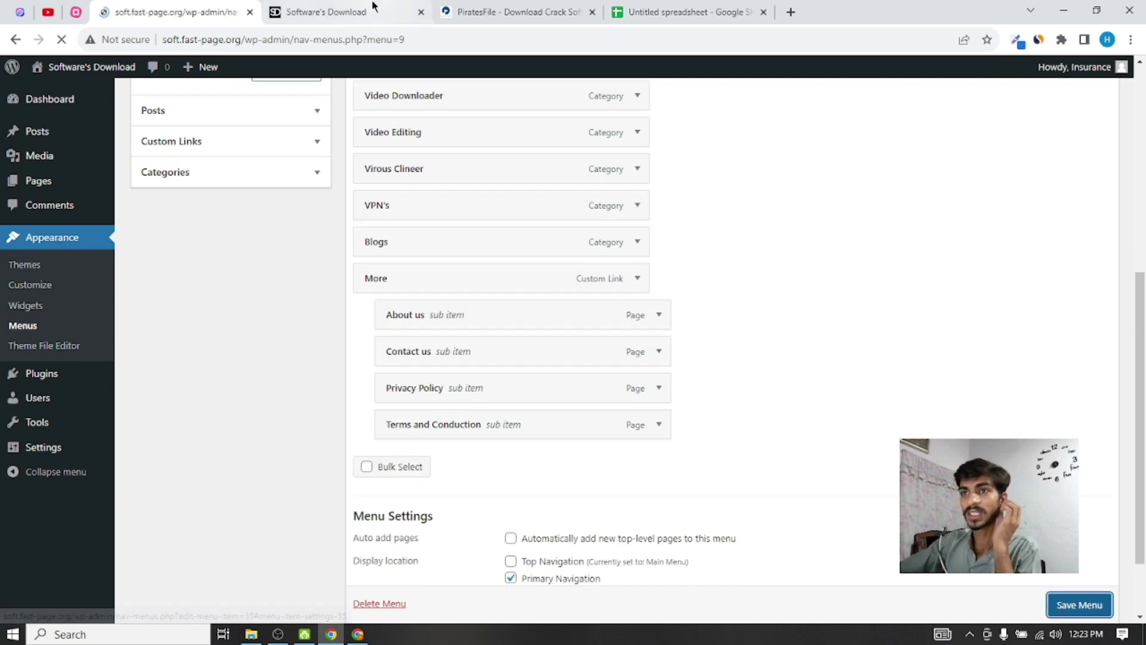
pyautogui.click(334, 12)
pyautogui.click(62, 42)
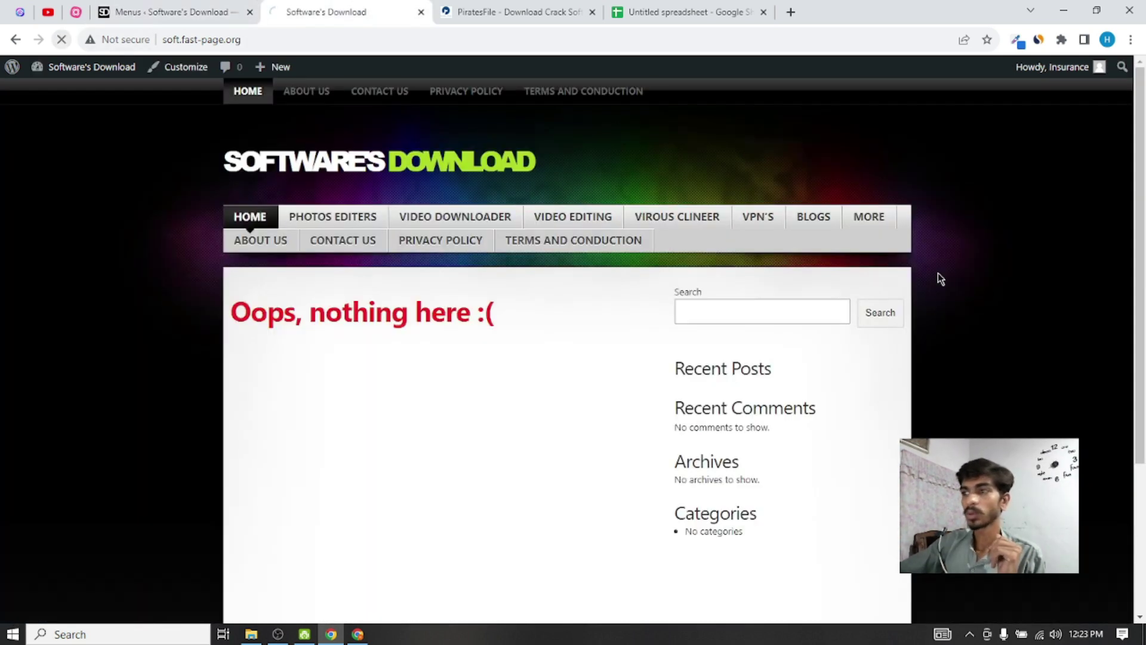
pyautogui.moveTo(869, 223)
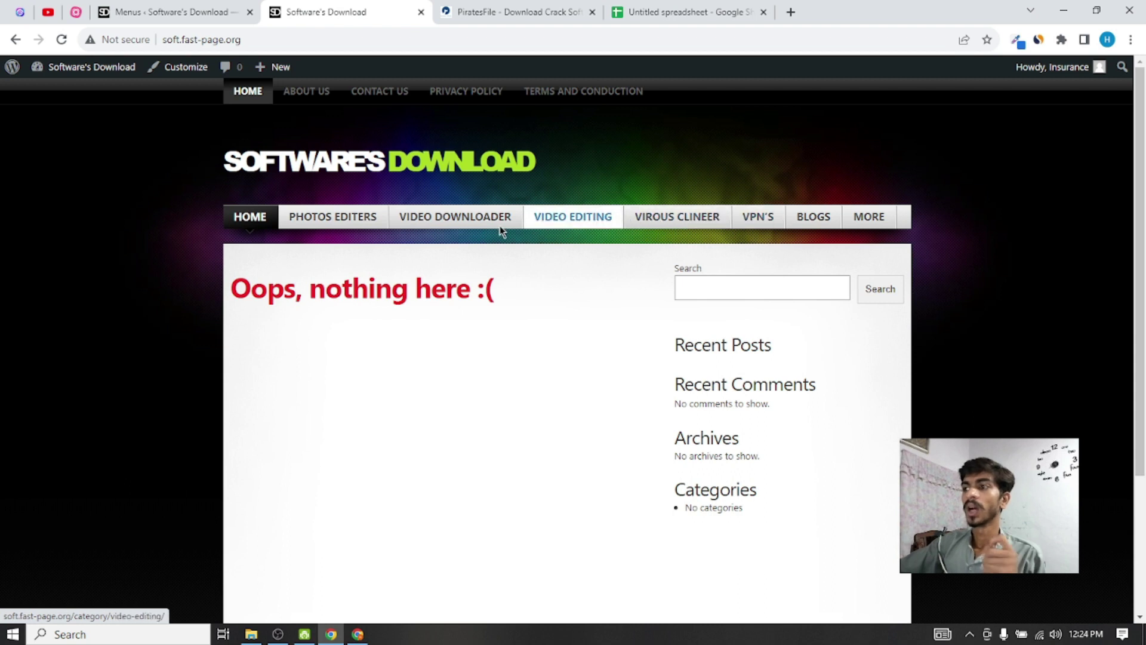
pyautogui.scroll(-3, 562, 300)
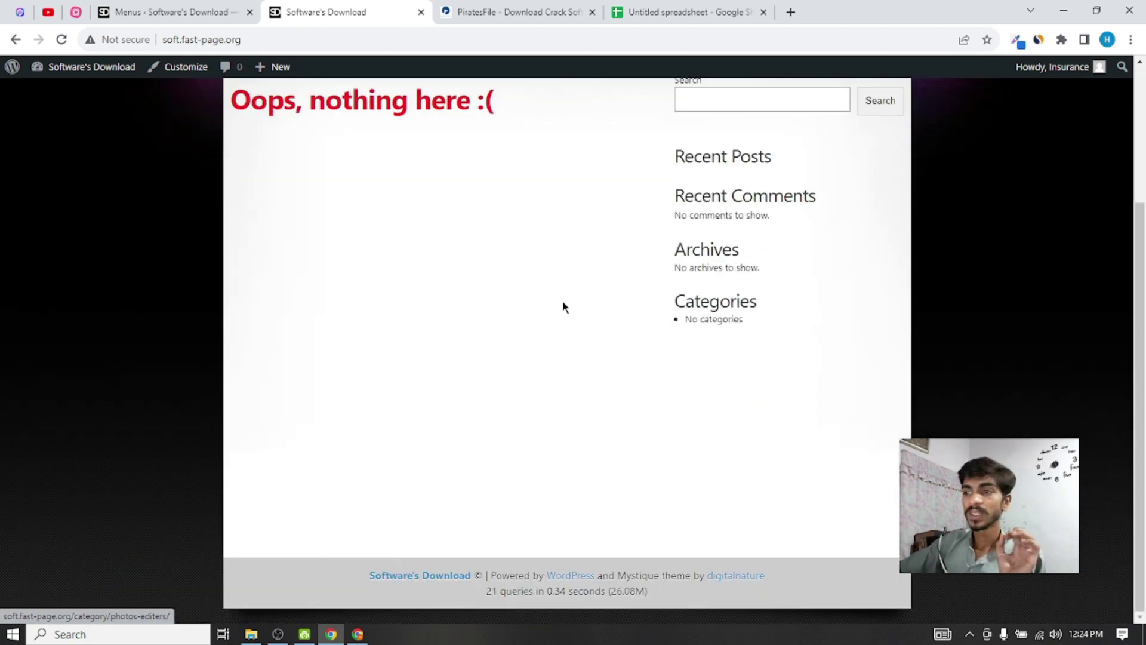
# Start a new menu in the WordPress menu editor and name it Footer Menu
pyautogui.click(192, 17)
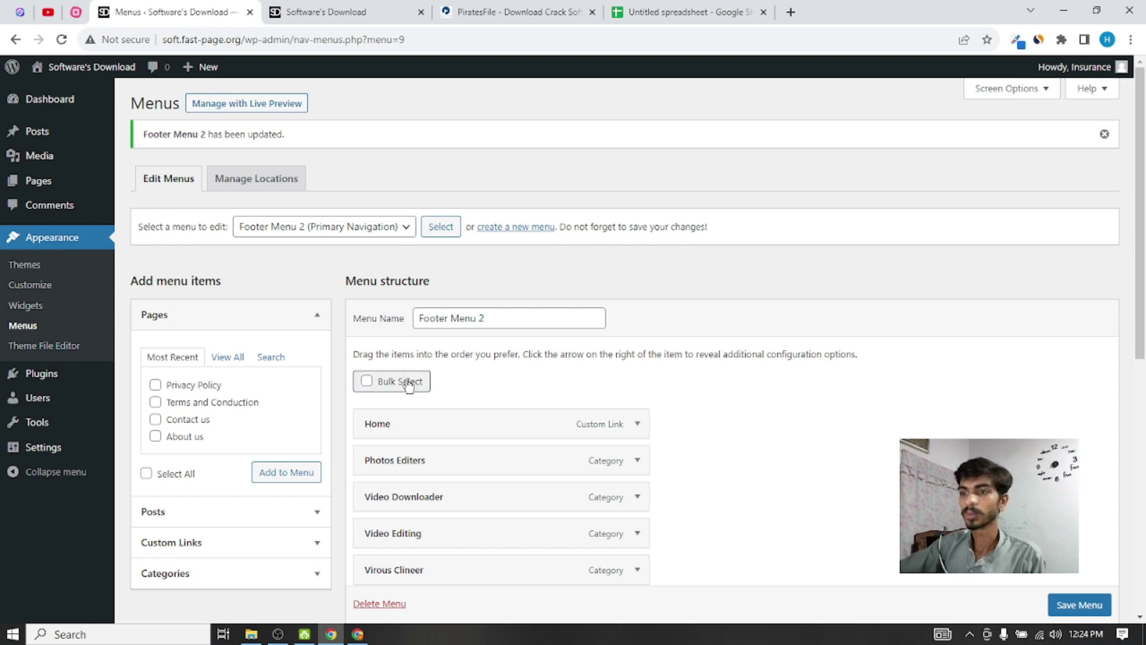
pyautogui.click(532, 232)
pyautogui.click(307, 185)
pyautogui.click(597, 233)
pyautogui.click(489, 276)
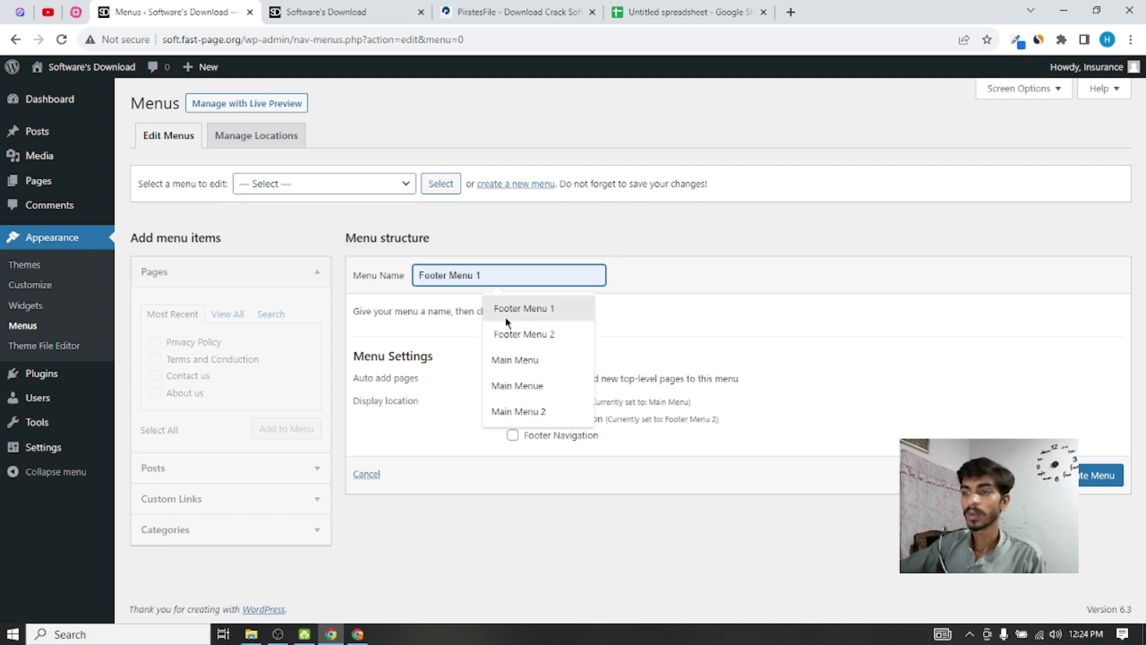
pyautogui.click(526, 315)
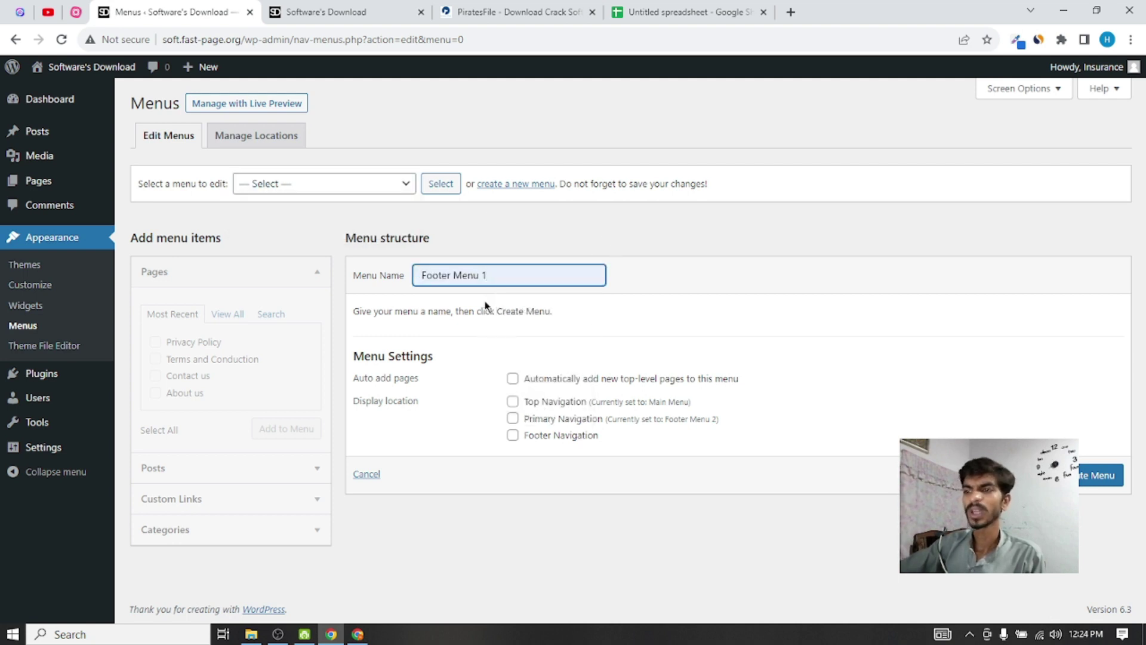
pyautogui.press('BackSpace')
pyautogui.press('BackSpace')
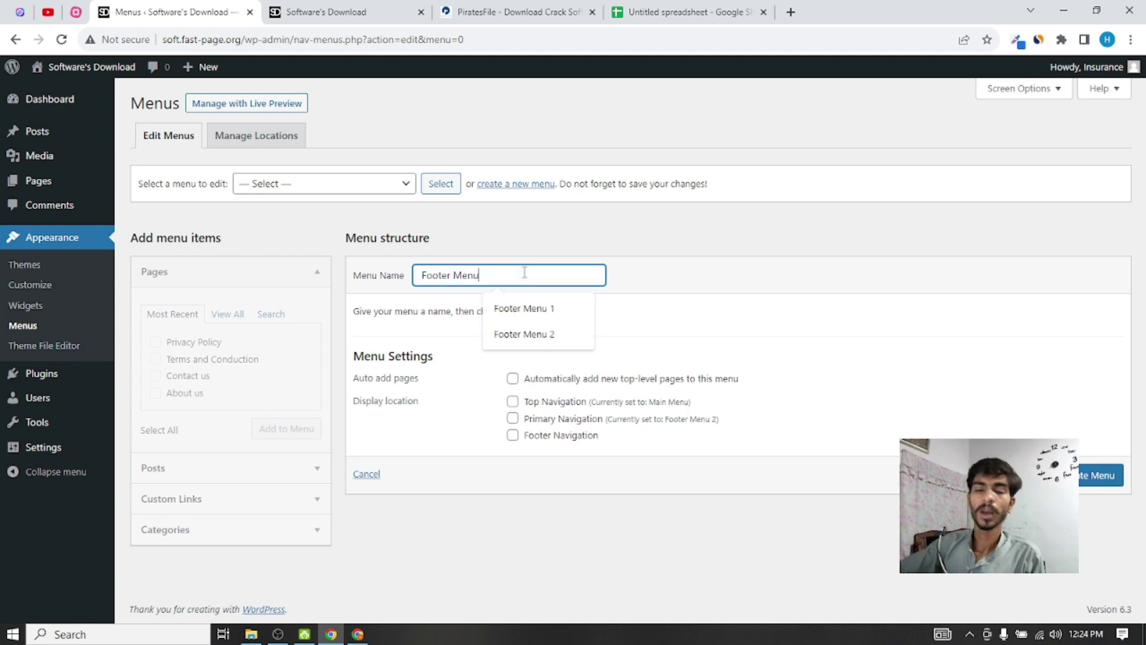
pyautogui.click(694, 276)
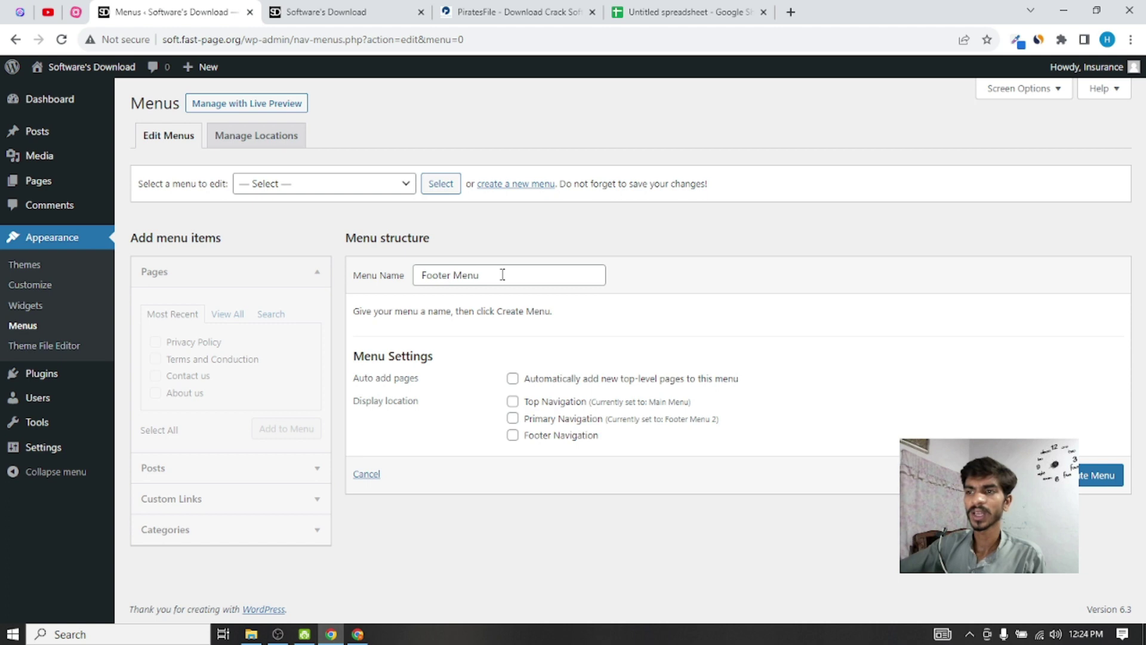
# Assign the new menu to the Footer Navigation display location and create it
pyautogui.click(509, 270)
pyautogui.click(658, 276)
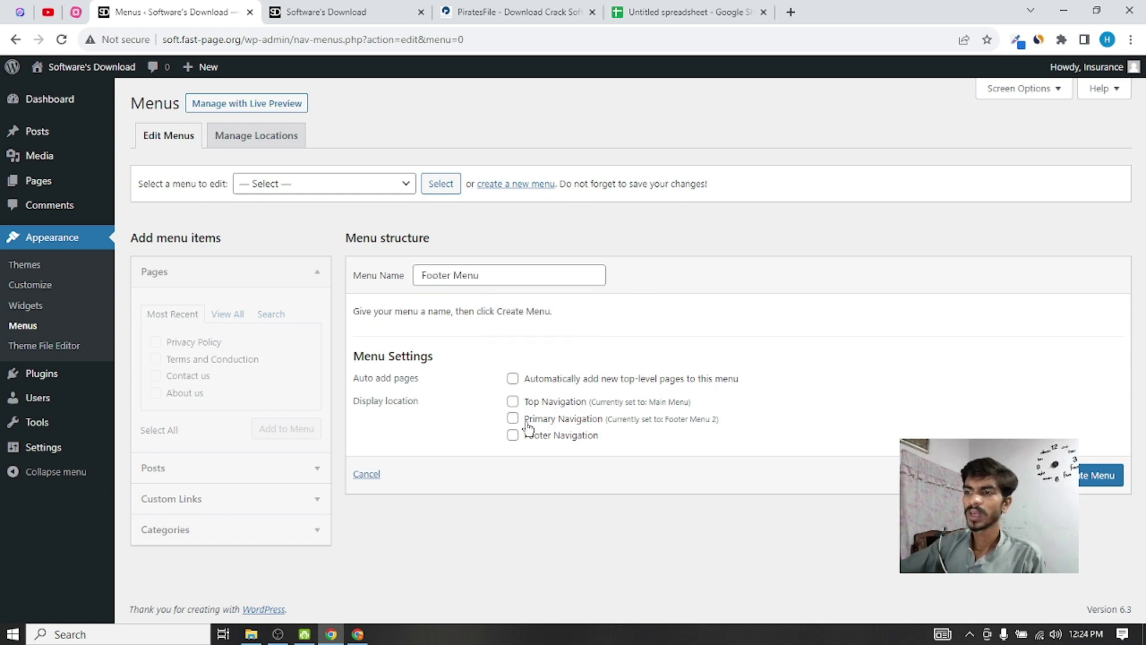
pyautogui.tripleClick(443, 277)
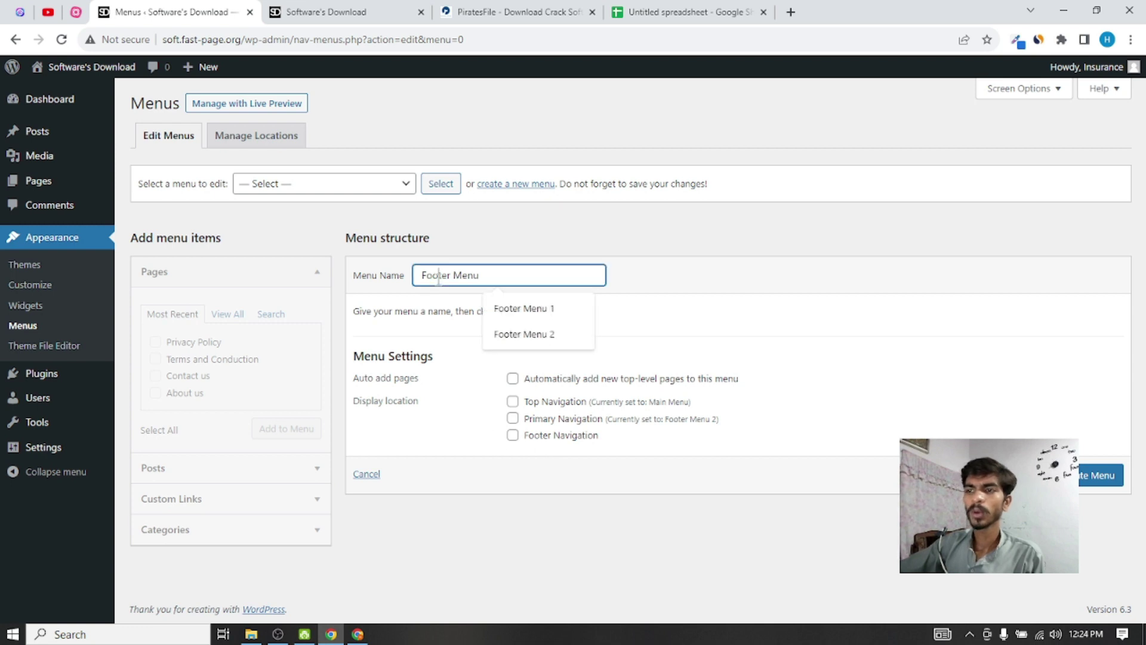
pyautogui.click(645, 360)
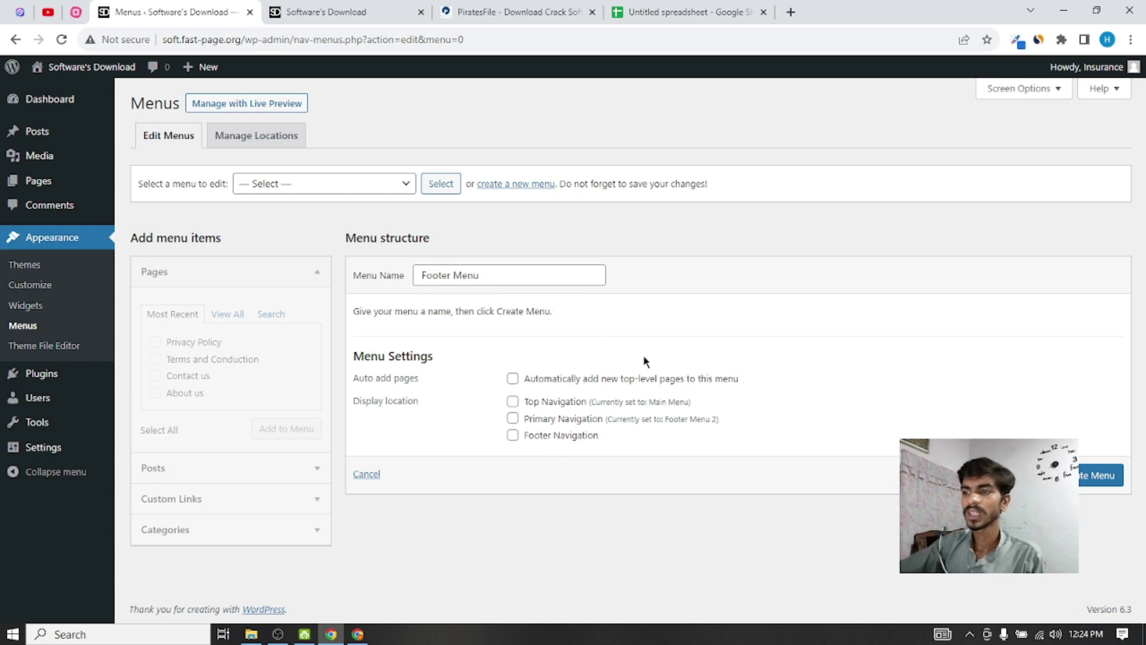
pyautogui.click(519, 437)
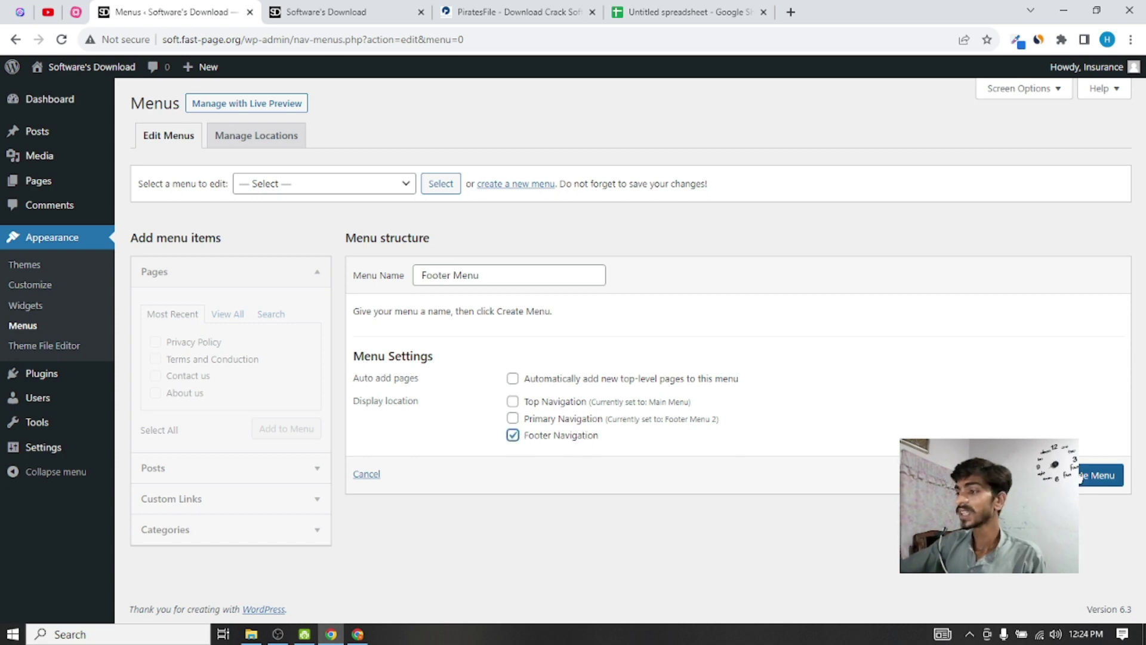
pyautogui.click(1082, 485)
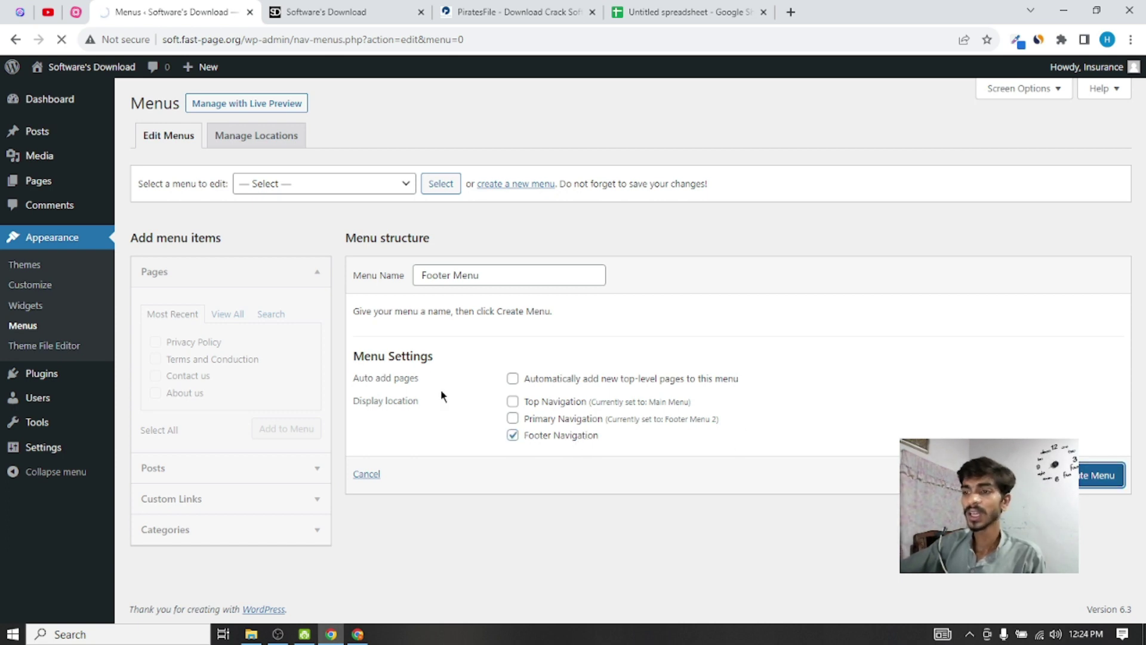
# Compare the footer area of the Software's Download site with the new Footer Menu in the menu editor
pyautogui.hotkey('ctrl', 'Tab')
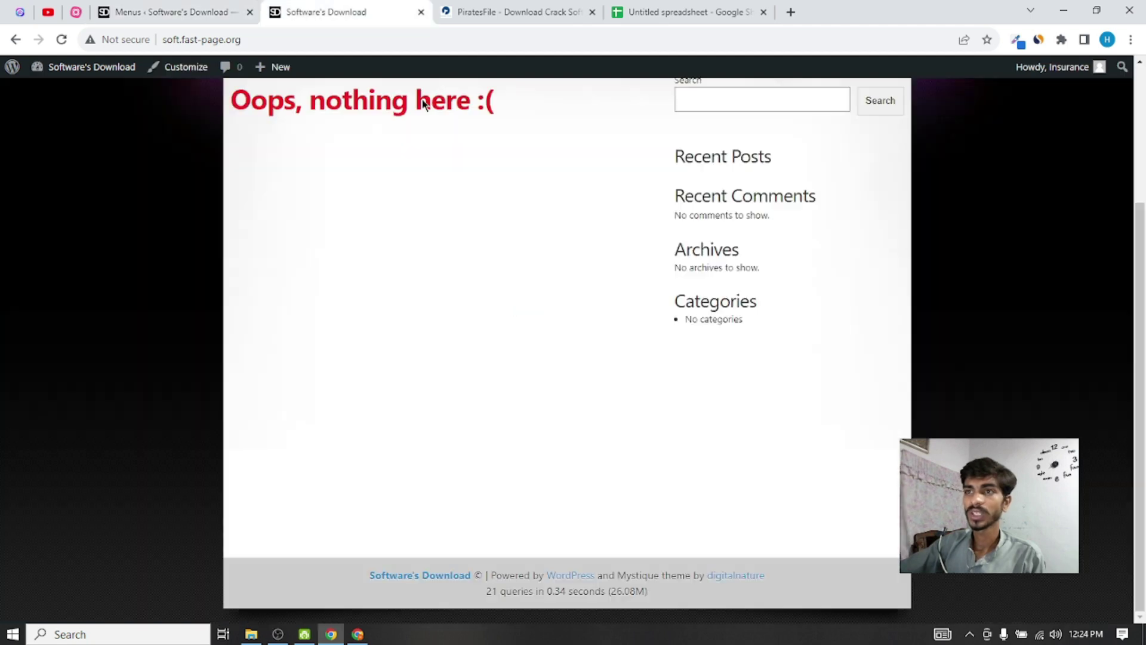
pyautogui.click(199, 7)
pyautogui.click(322, 12)
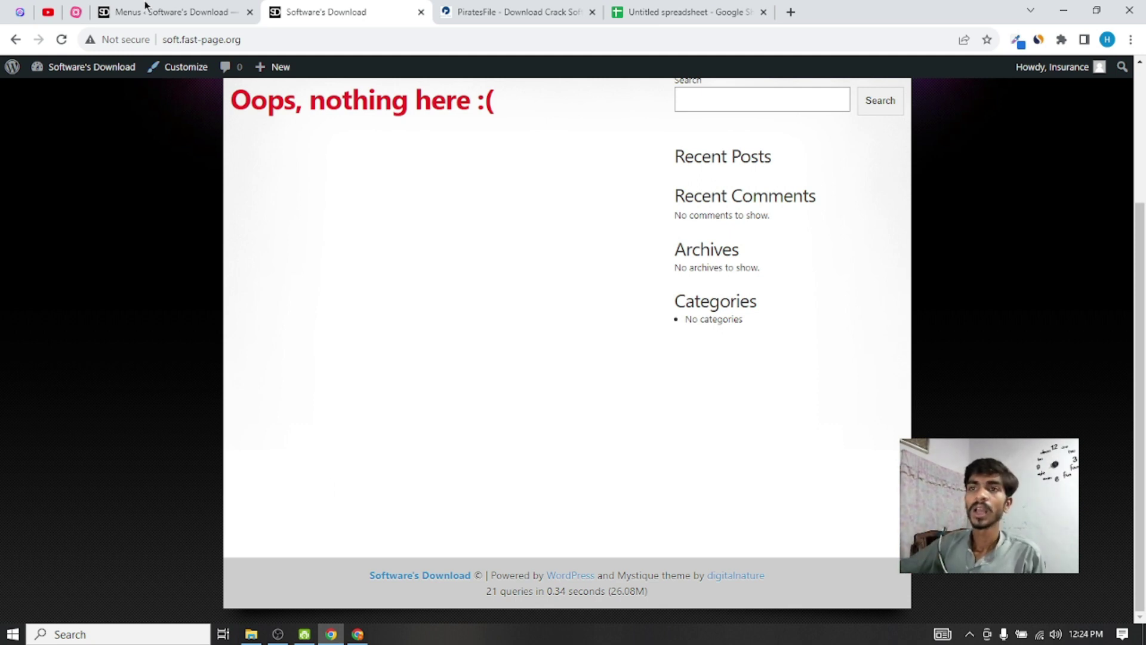
pyautogui.click(186, 5)
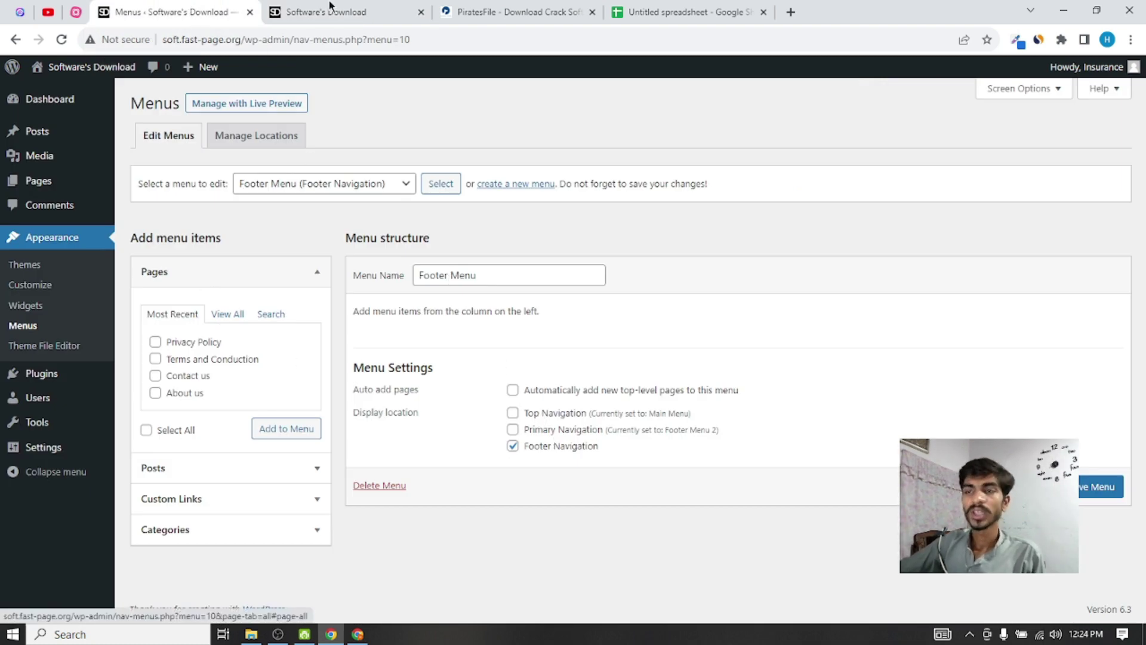
pyautogui.hotkey('ctrl', 'Tab')
pyautogui.click(155, 9)
# Add the Home, About us, Contact us, Privacy Policy and Terms and Conduction pages to Footer Menu and save it
pyautogui.click(228, 317)
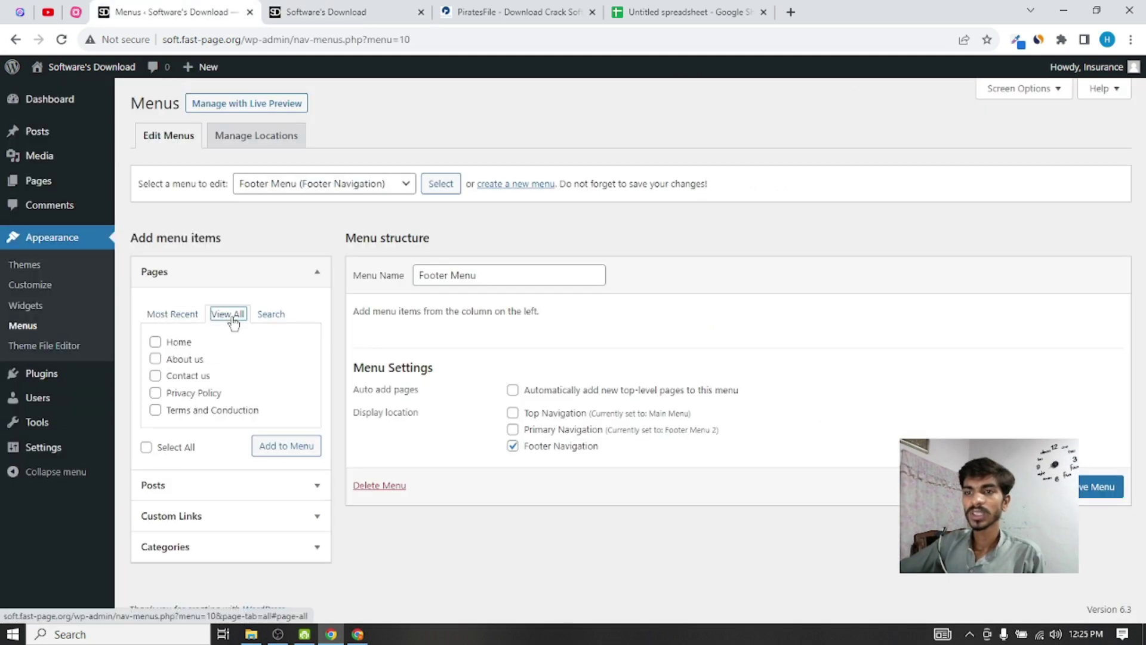
pyautogui.click(147, 449)
pyautogui.click(266, 447)
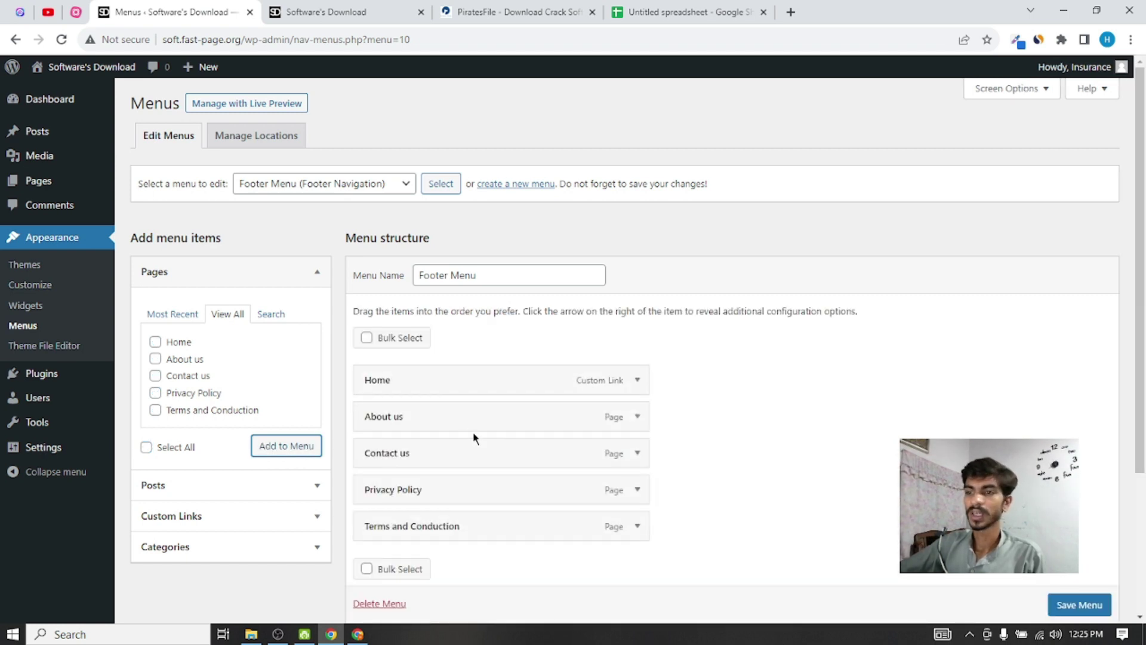
pyautogui.click(376, 40)
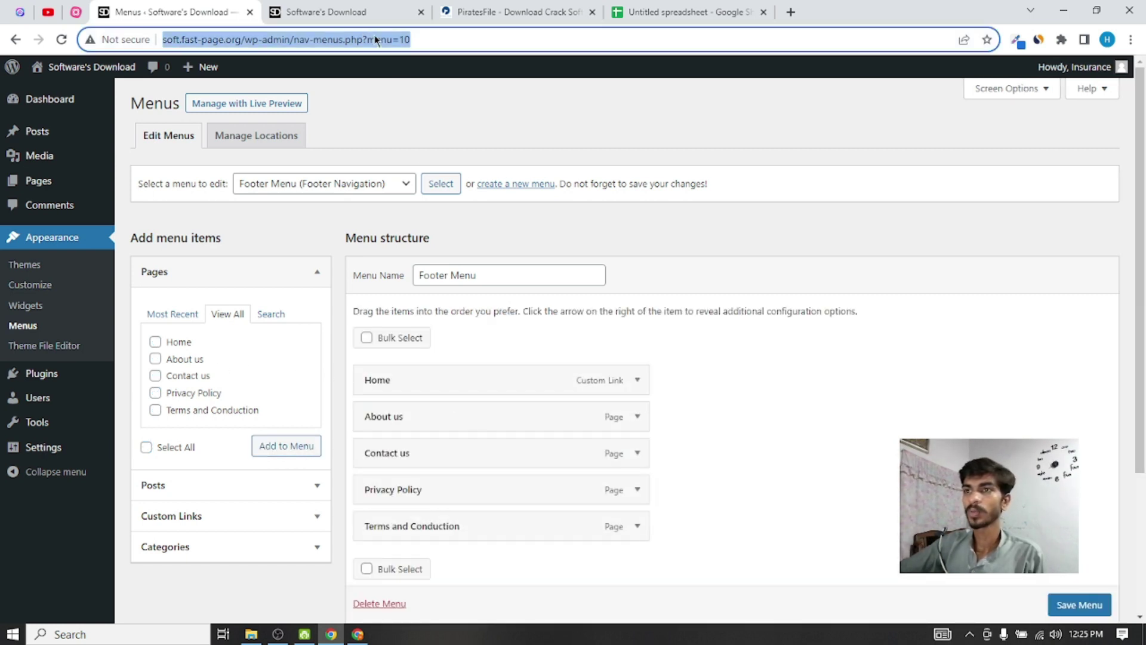
pyautogui.click(334, 12)
pyautogui.click(176, 9)
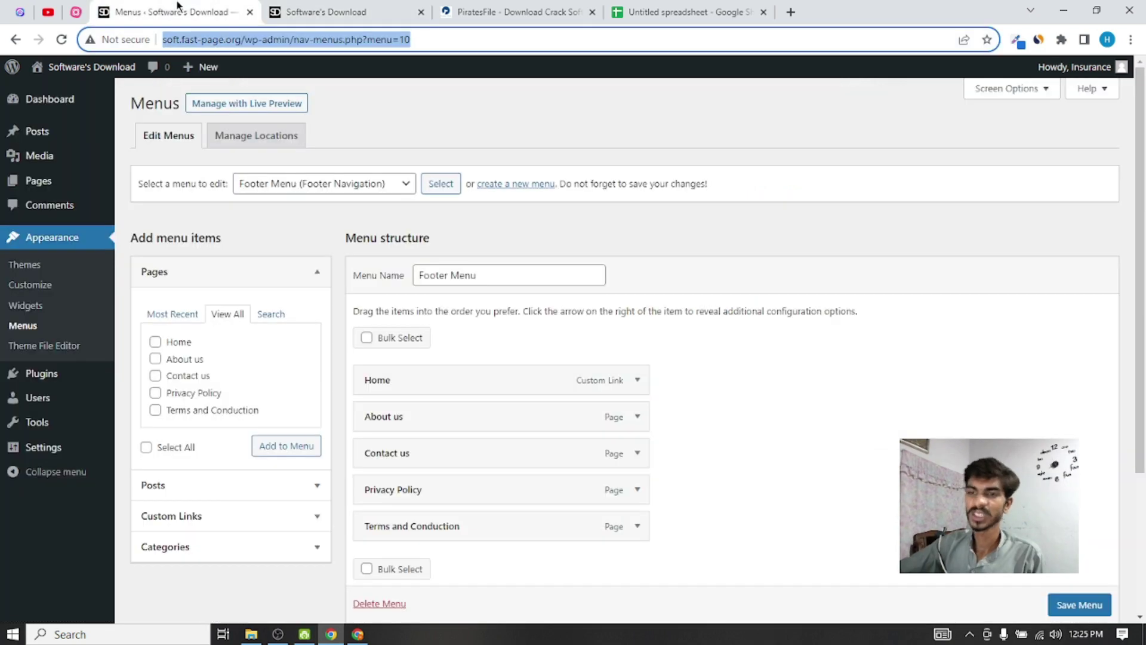
pyautogui.scroll(-2, 592, 356)
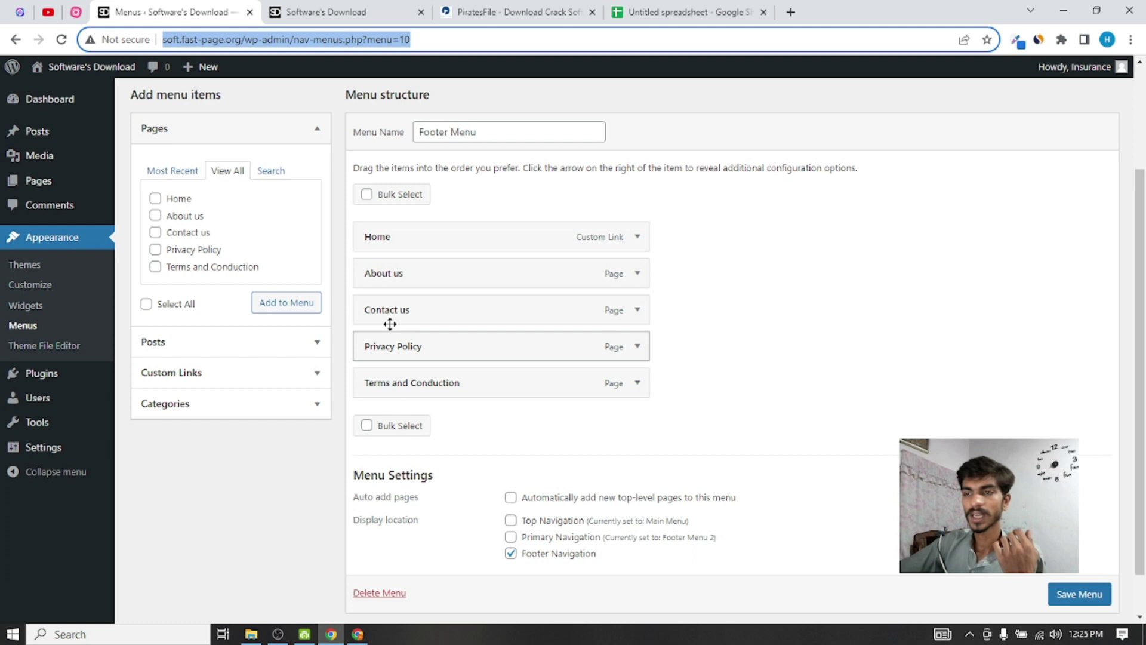
pyautogui.click(1085, 591)
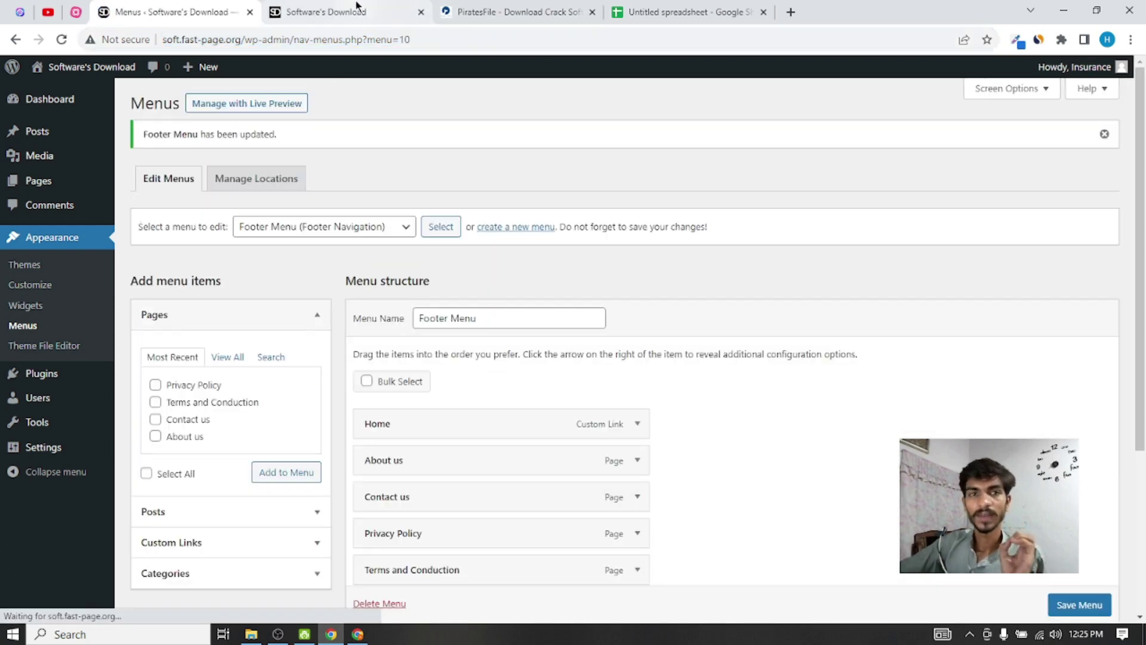
# Reload the Software's Download site and view the menu links in its footer
pyautogui.click(426, 6)
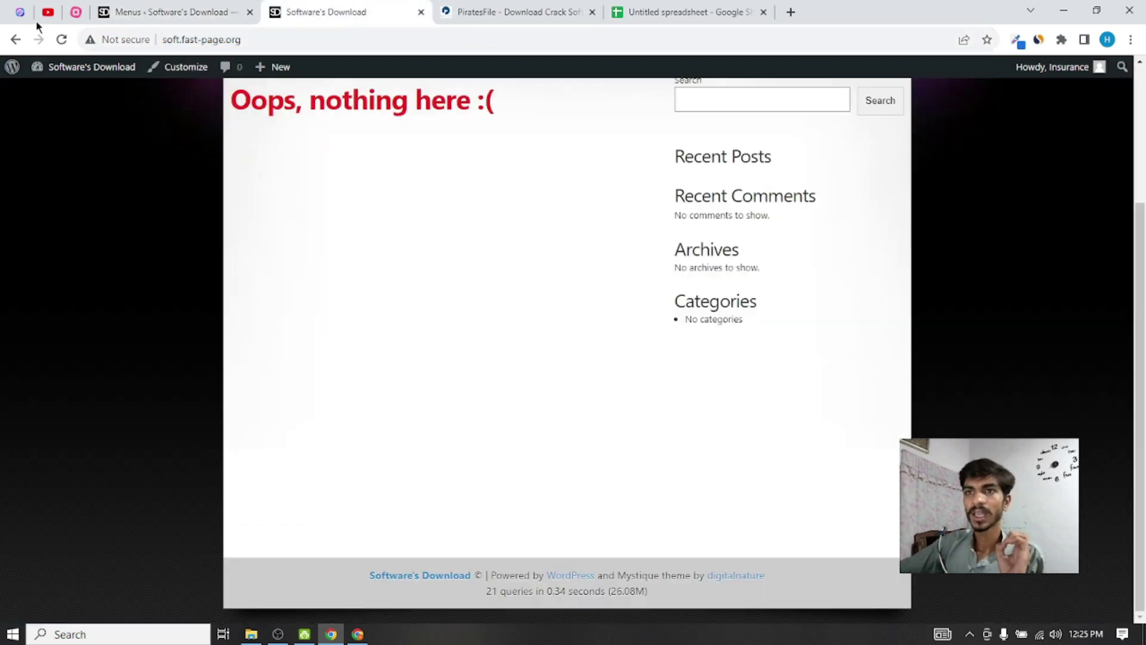
pyautogui.click(62, 40)
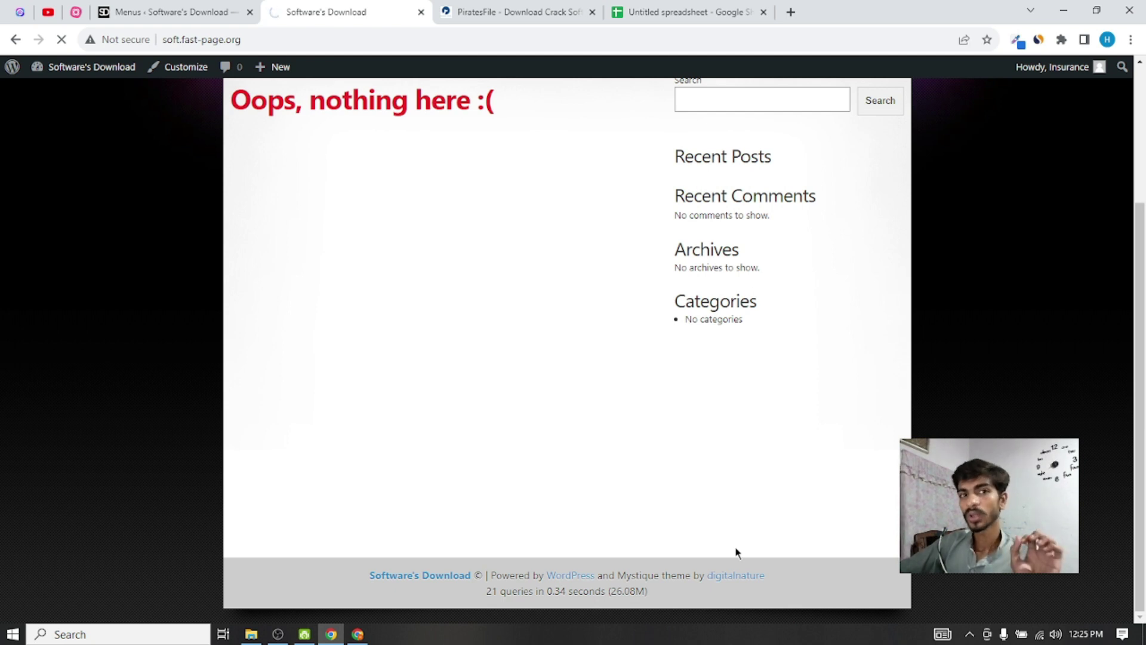
pyautogui.click(197, 11)
pyautogui.click(338, 10)
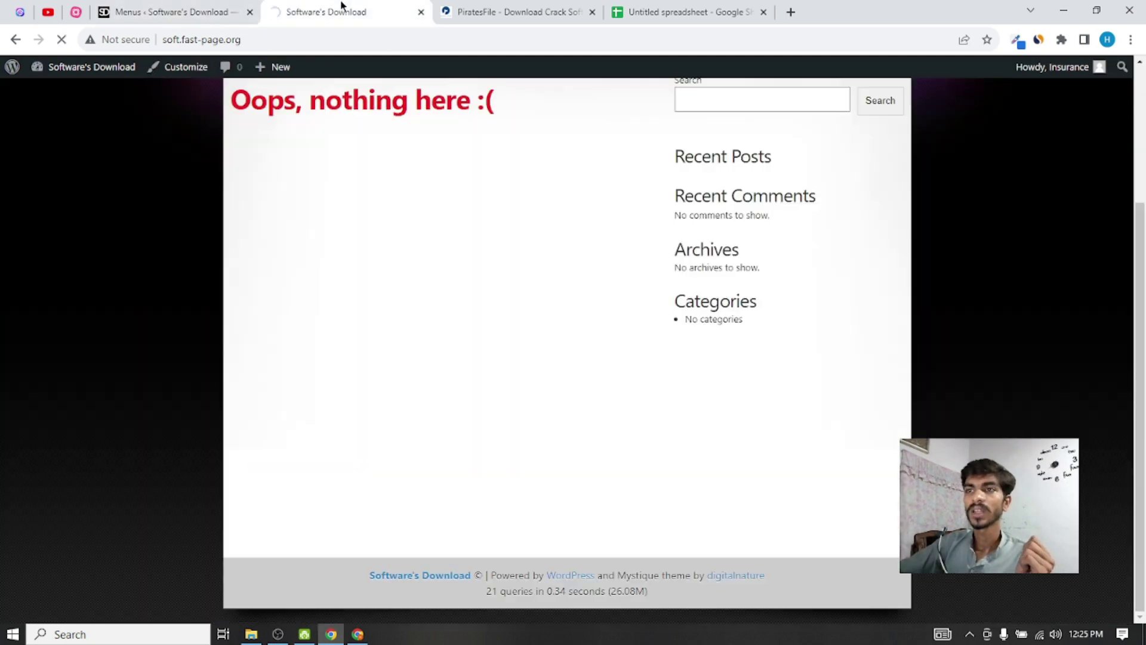
pyautogui.click(161, 5)
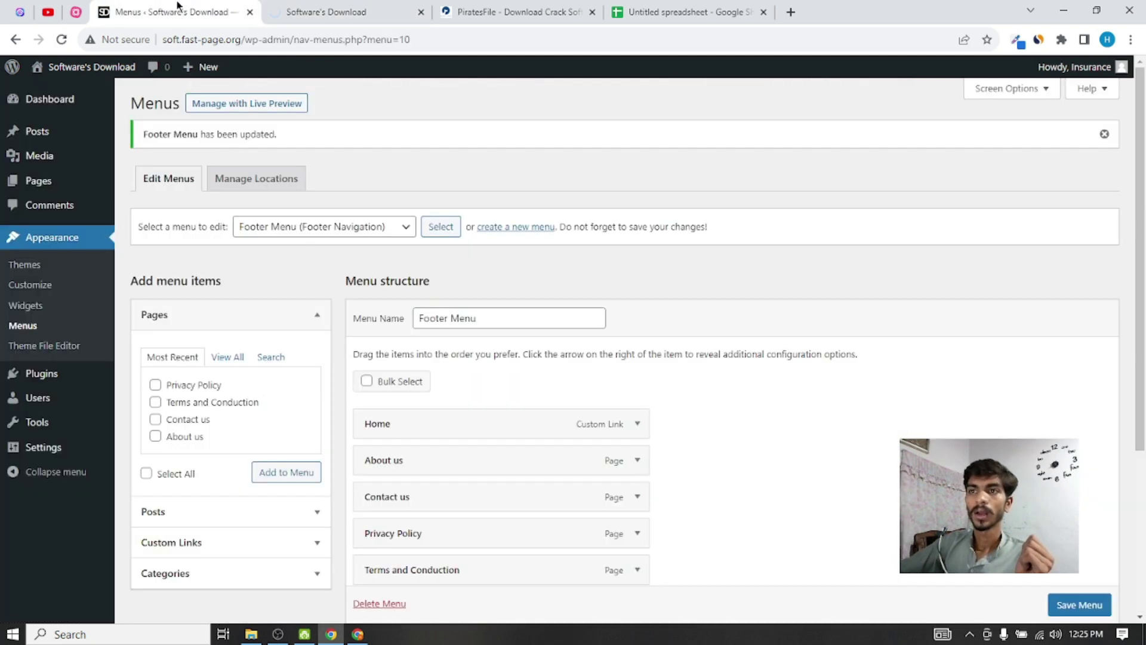
pyautogui.click(316, 6)
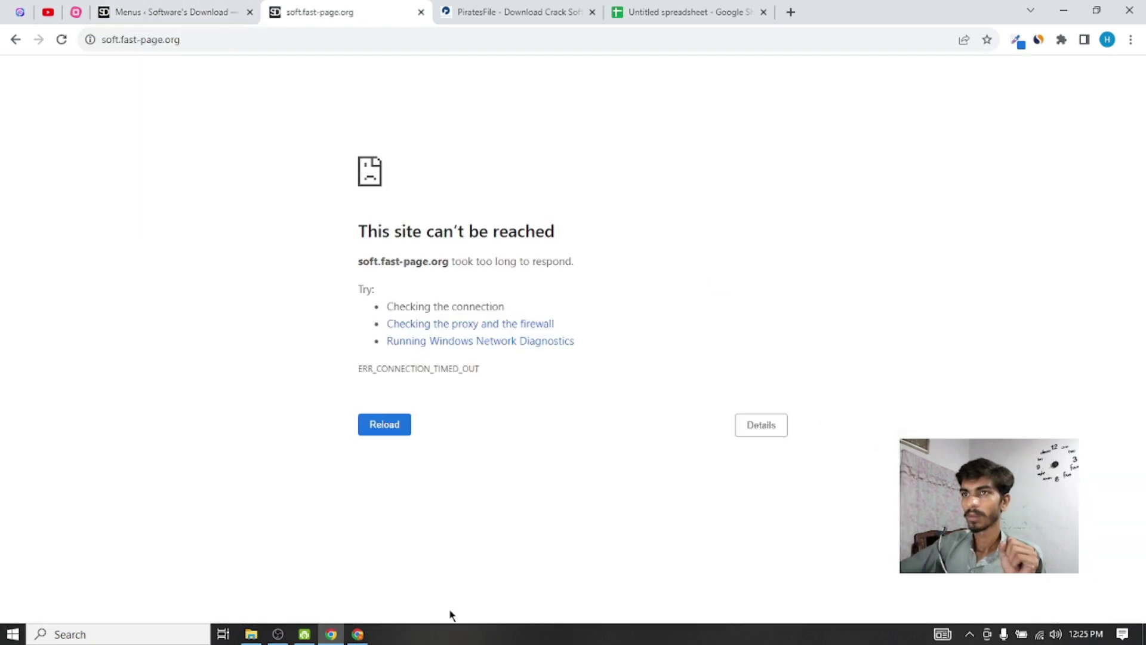
pyautogui.click(385, 430)
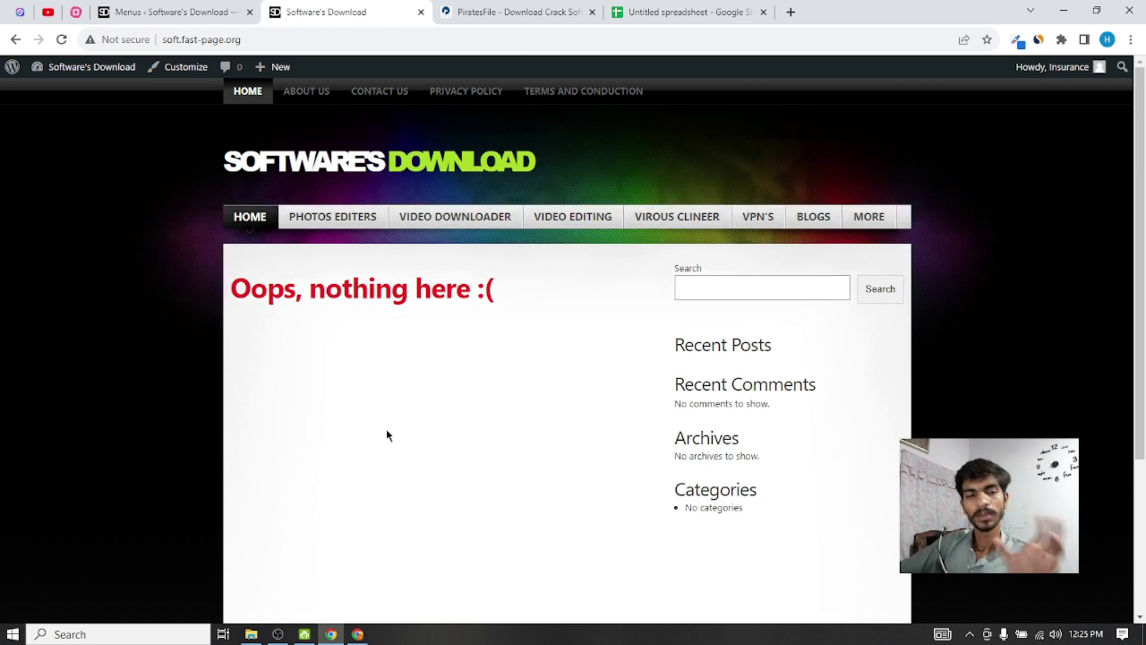
pyautogui.scroll(-4, 386, 429)
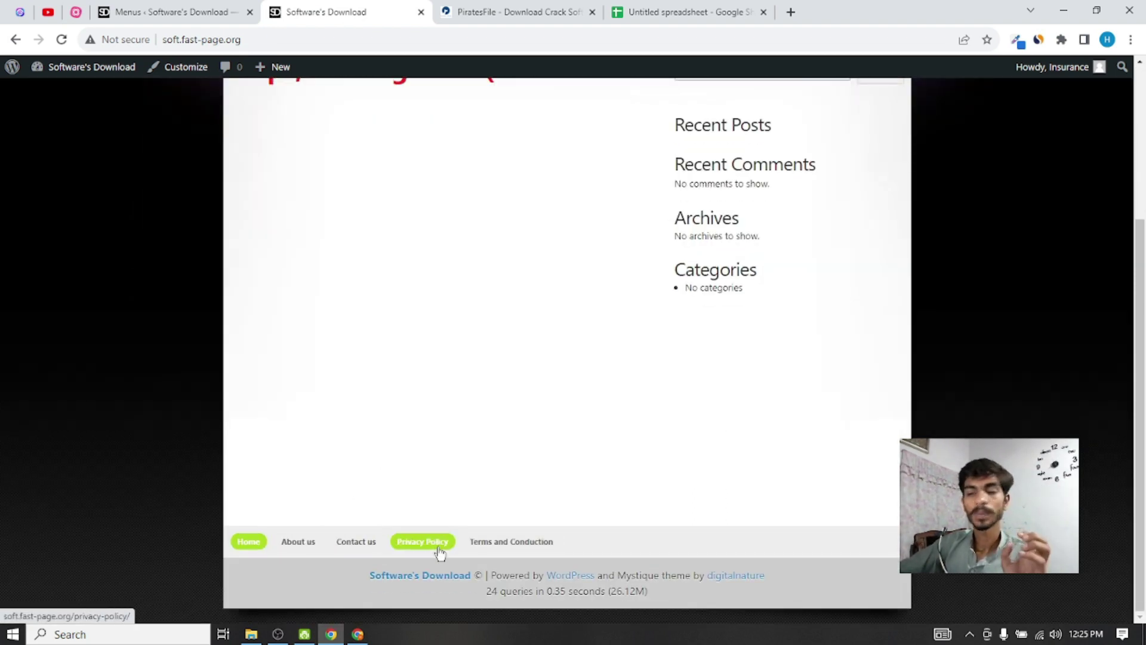
# Review the header and footer menus on the Software's Download home page against the Footer Menu in the menu editor
pyautogui.scroll(4, 485, 477)
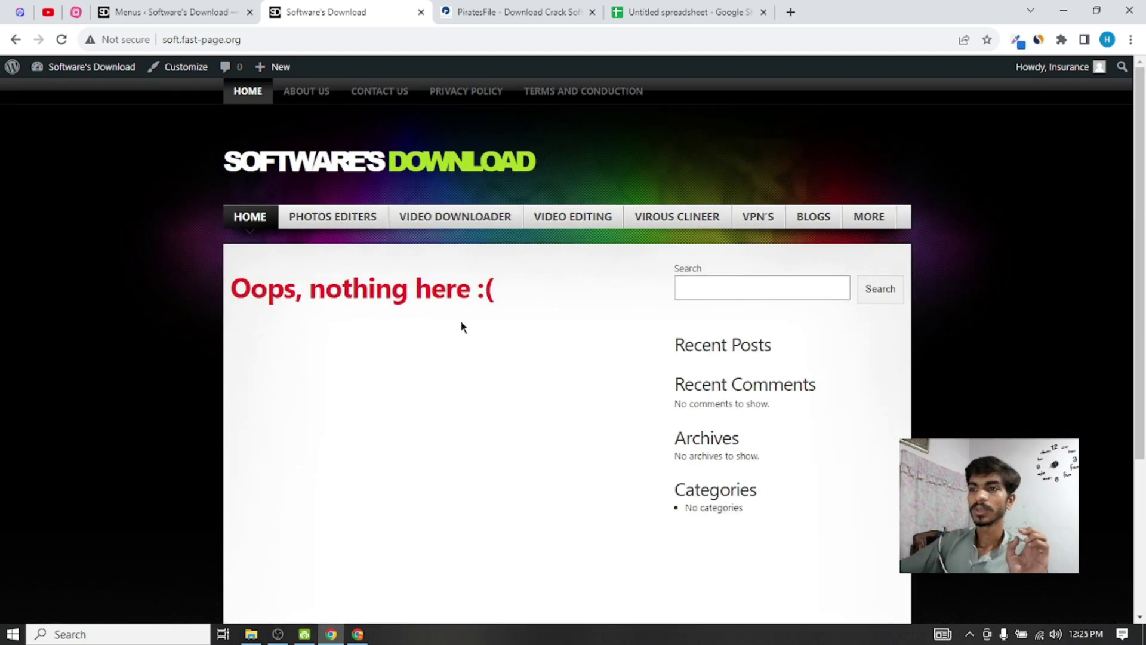
pyautogui.click(154, 12)
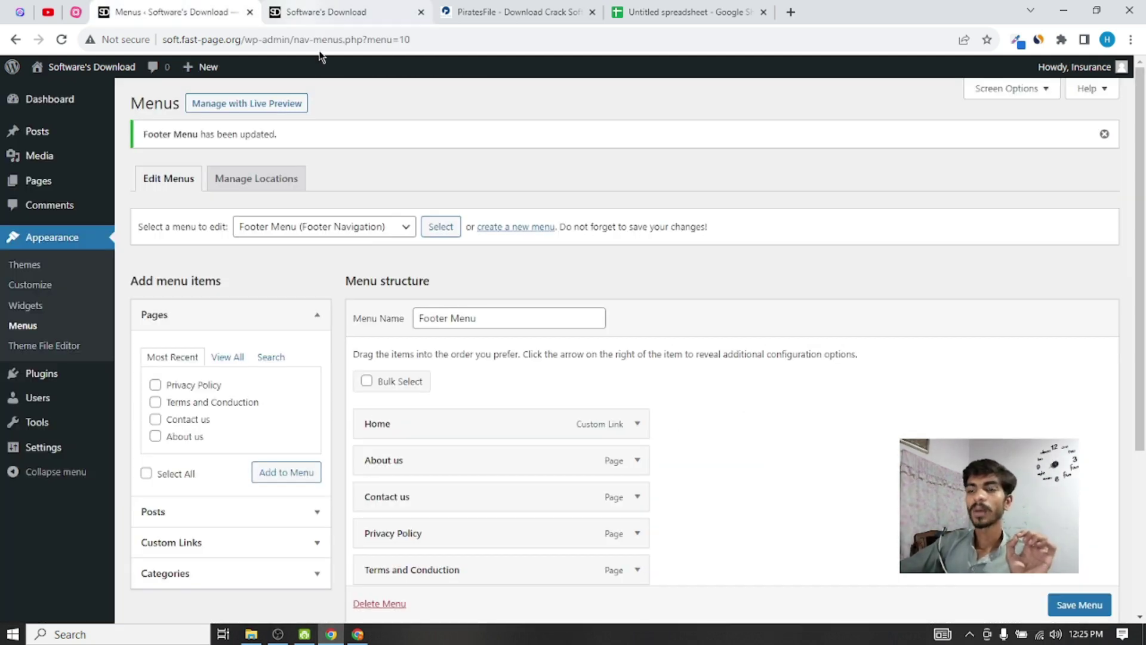
pyautogui.click(323, 12)
pyautogui.scroll(-4, 414, 287)
pyautogui.scroll(2, 370, 277)
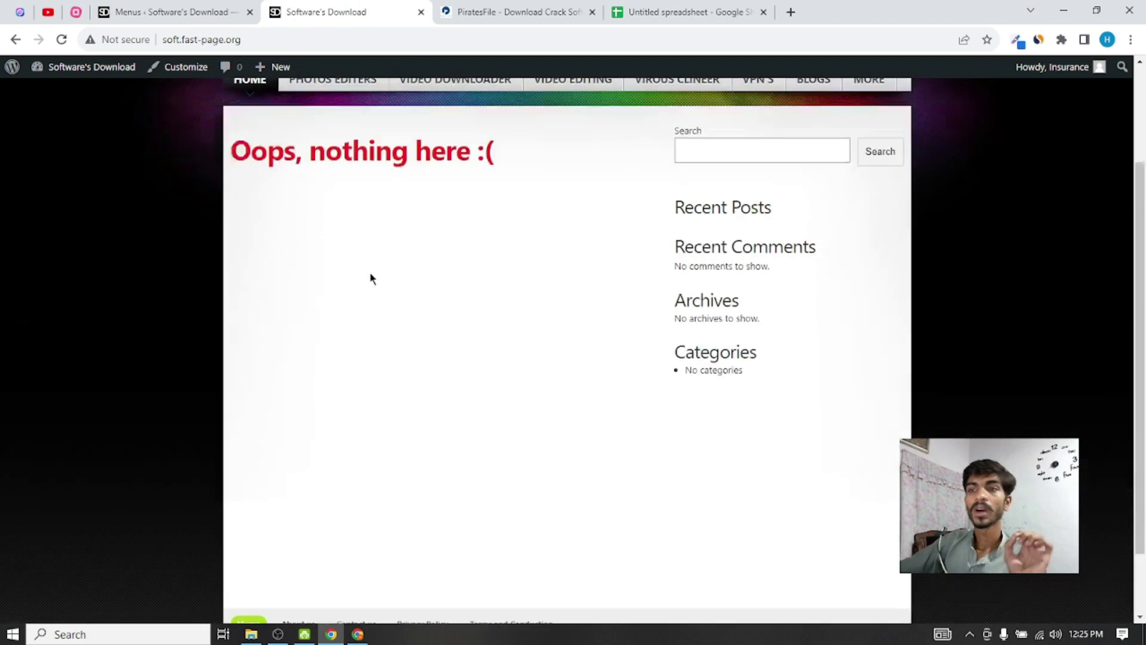
pyautogui.scroll(2, 370, 277)
# Switch to the MindMeister map of the website plan and expand the Step 5 branch
pyautogui.click(76, 12)
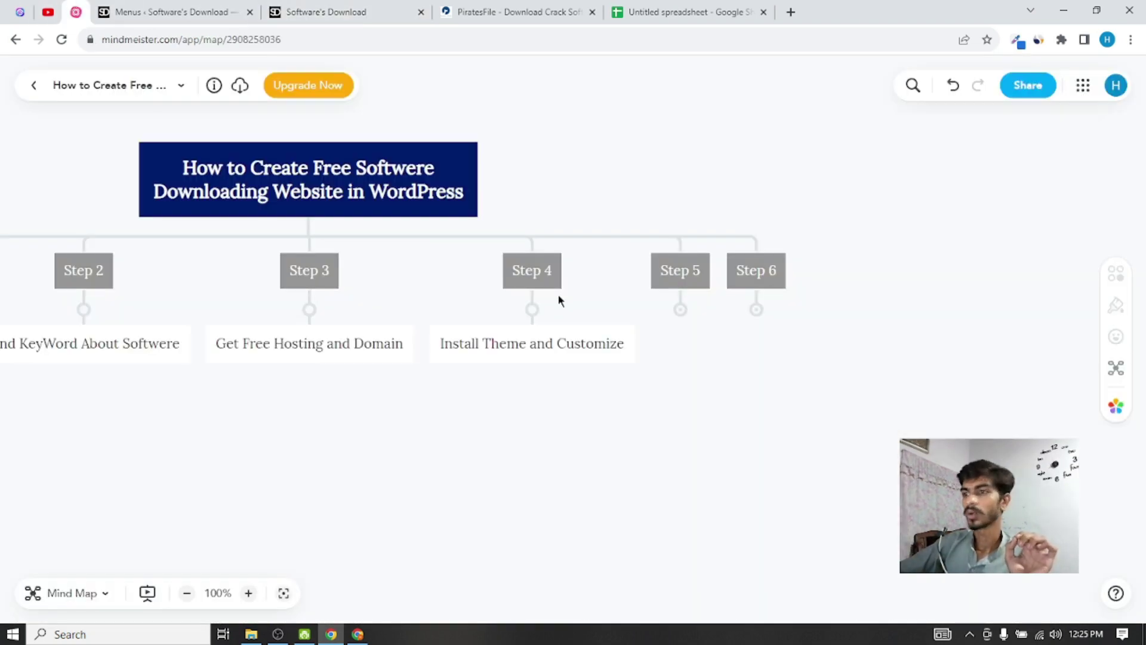
pyautogui.moveTo(571, 401); pyautogui.dragTo(449, 405)
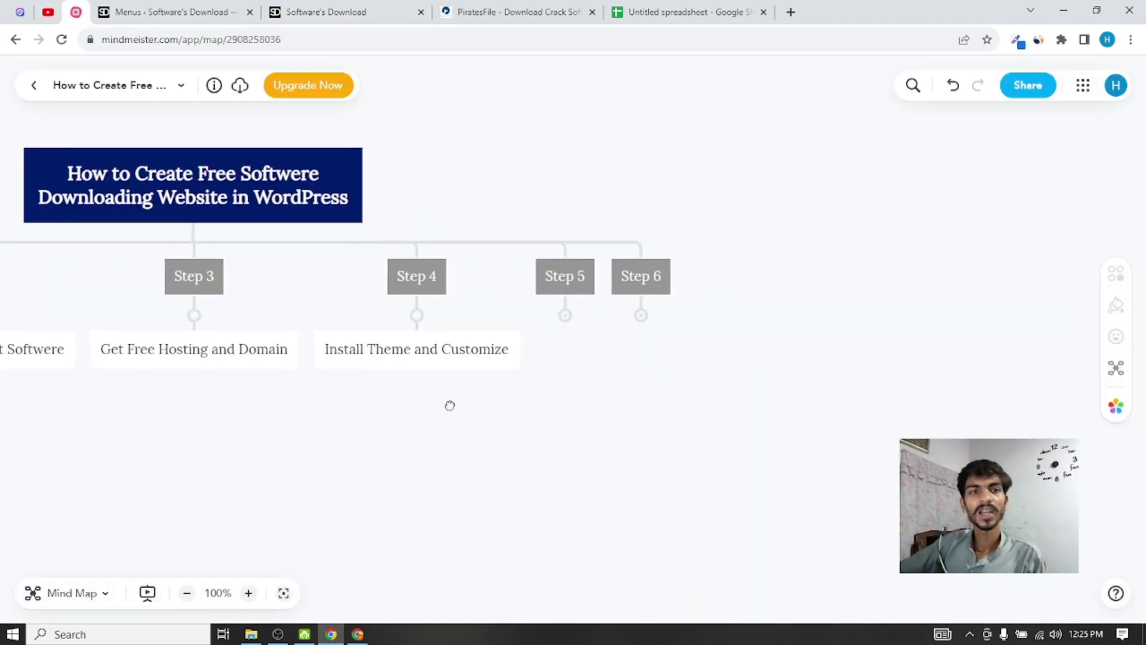
pyautogui.click(566, 316)
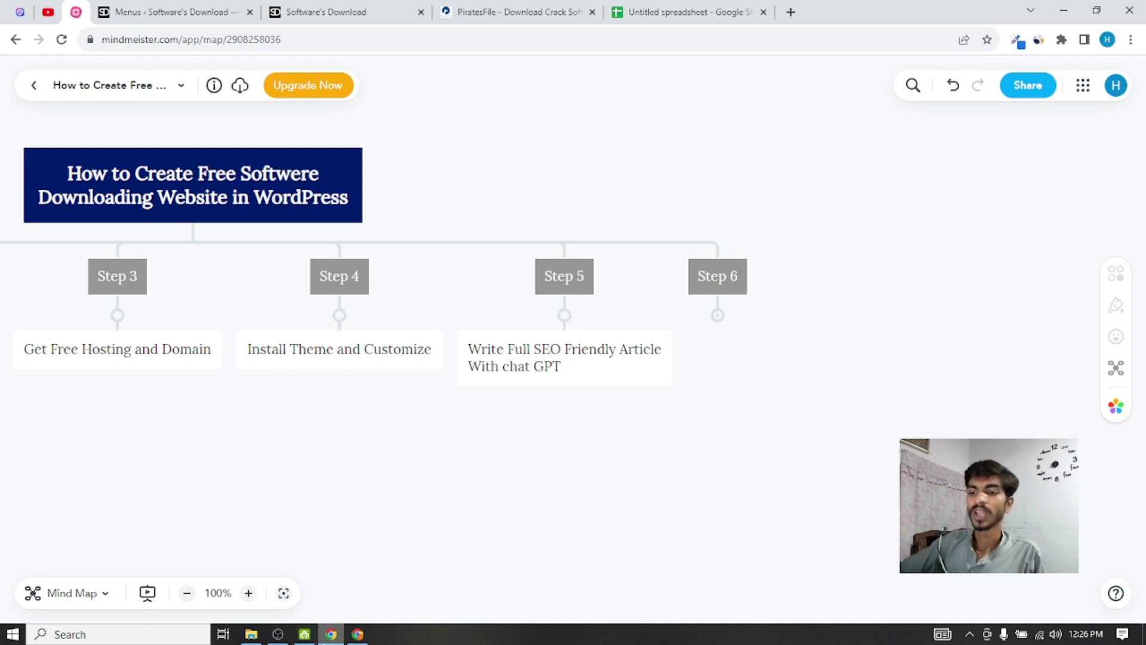
pyautogui.click(358, 638)
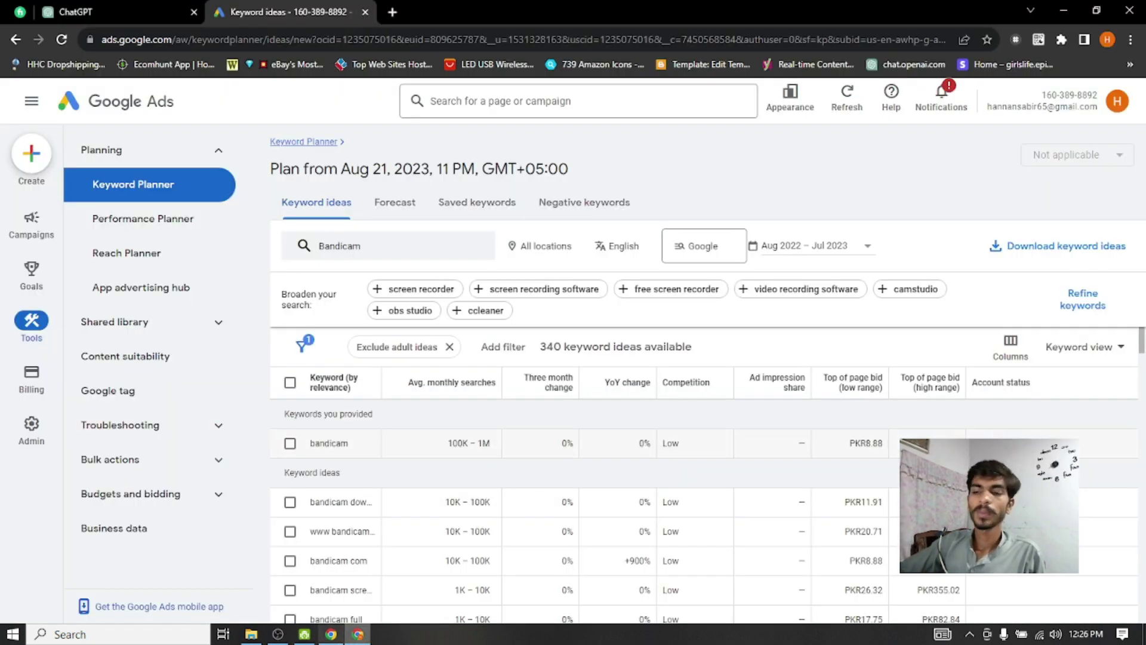
pyautogui.click(333, 639)
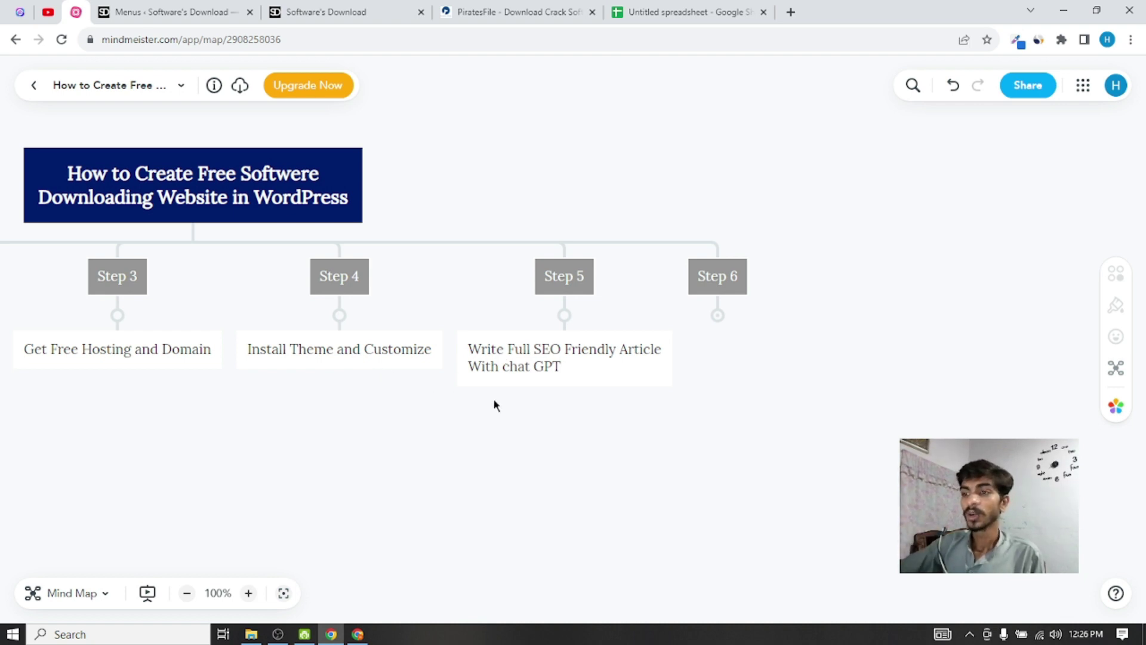
pyautogui.click(504, 7)
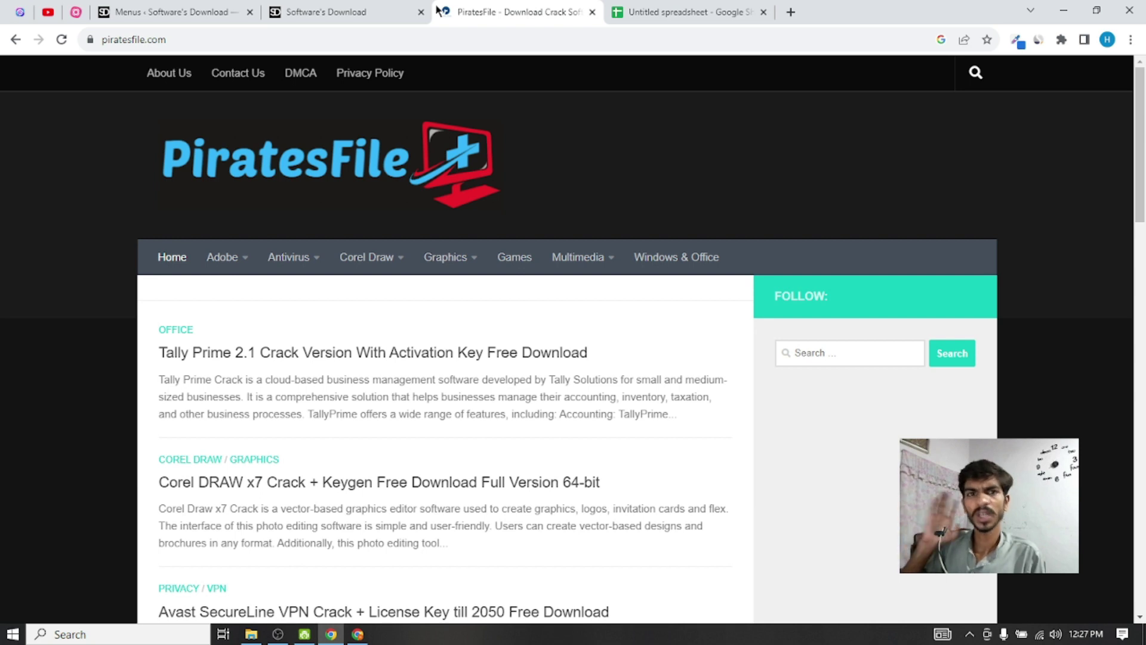
pyautogui.click(200, 11)
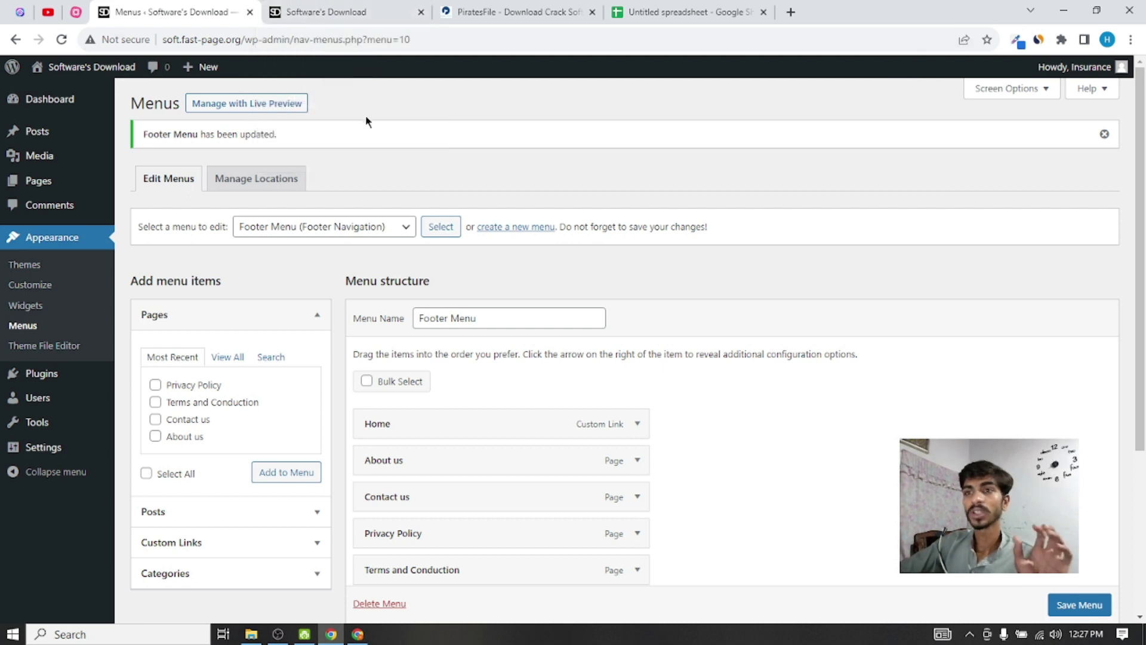
pyautogui.click(322, 8)
pyautogui.click(196, 9)
pyautogui.click(348, 9)
pyautogui.click(179, 11)
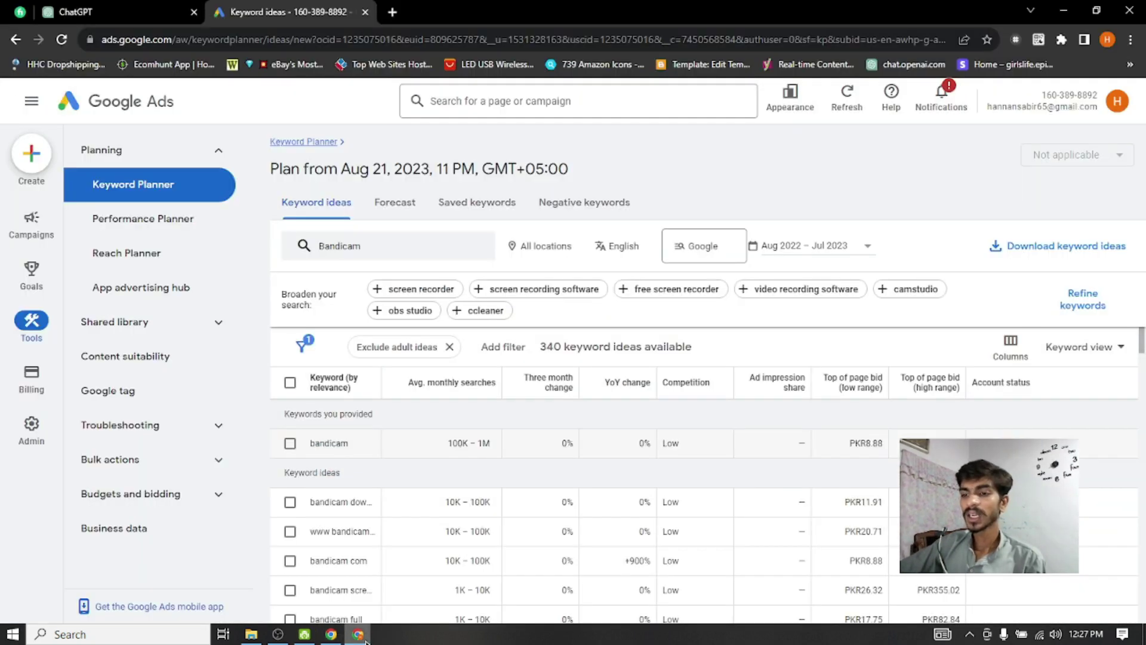
# Open ChatGPT, and copy the "idm download" keyword from cell B2 of the keyword spreadsheet
pyautogui.click(358, 635)
pyautogui.click(125, 14)
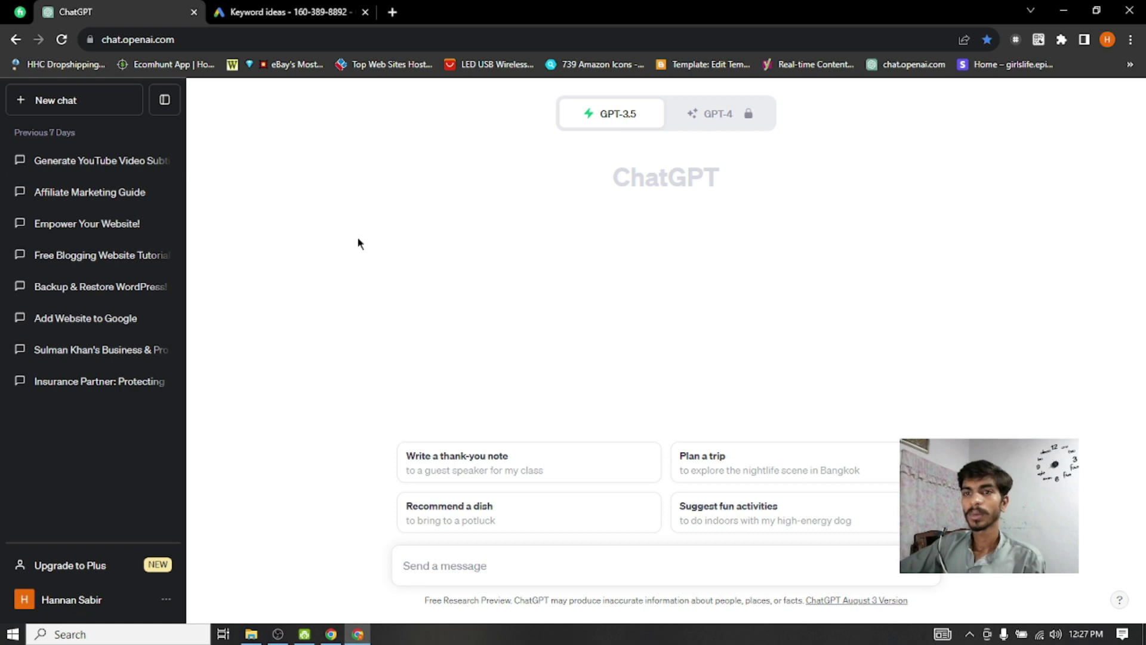
pyautogui.click(331, 638)
pyautogui.click(512, 11)
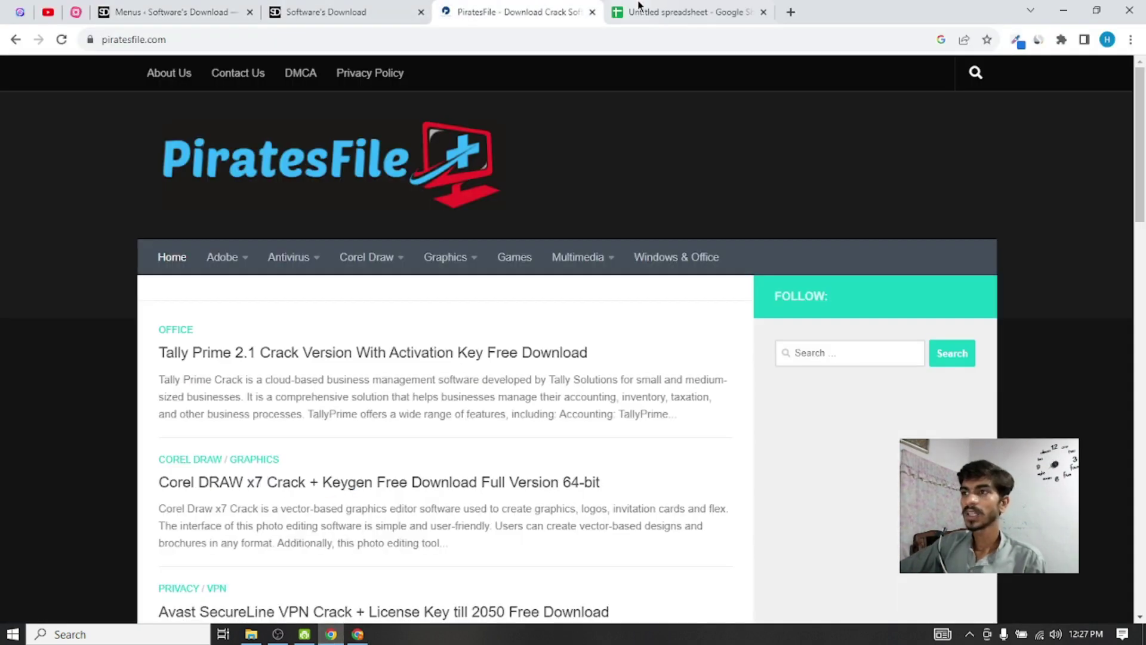
pyautogui.click(684, 12)
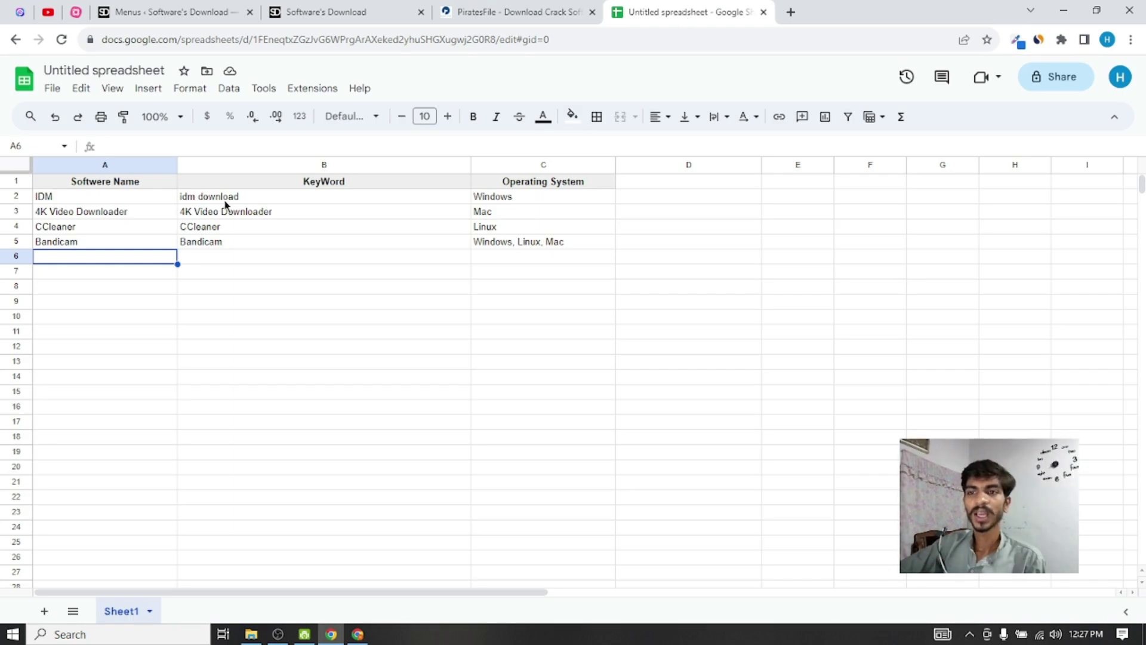
pyautogui.click(212, 202)
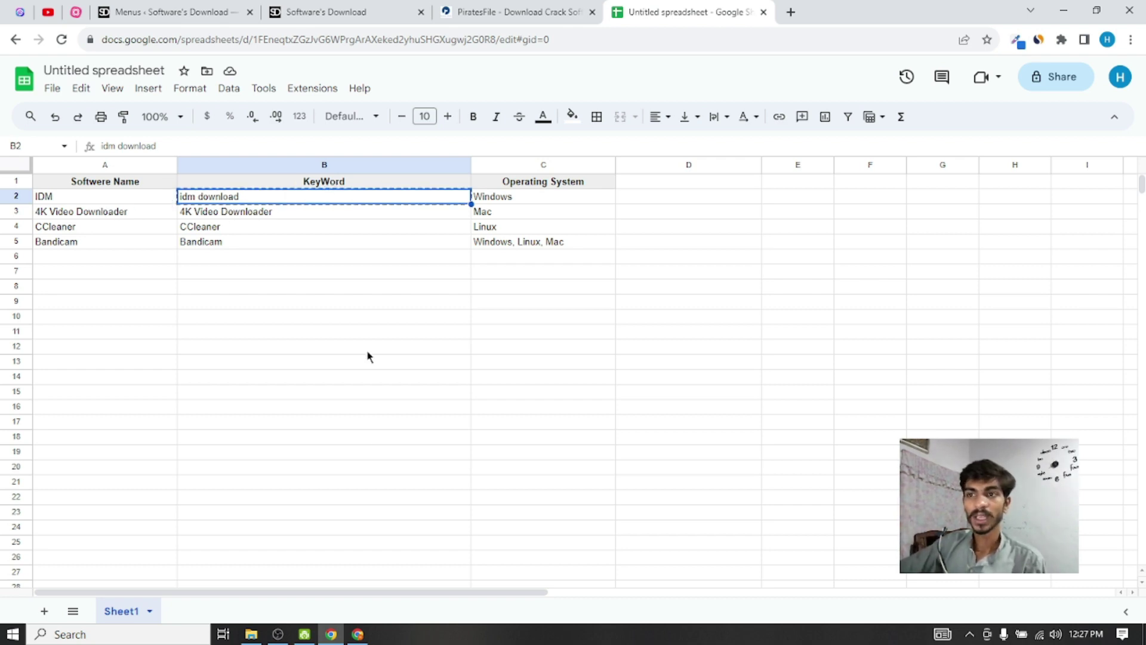
# In ChatGPT, send the prompt "Write a title on idm download"
pyautogui.click(358, 634)
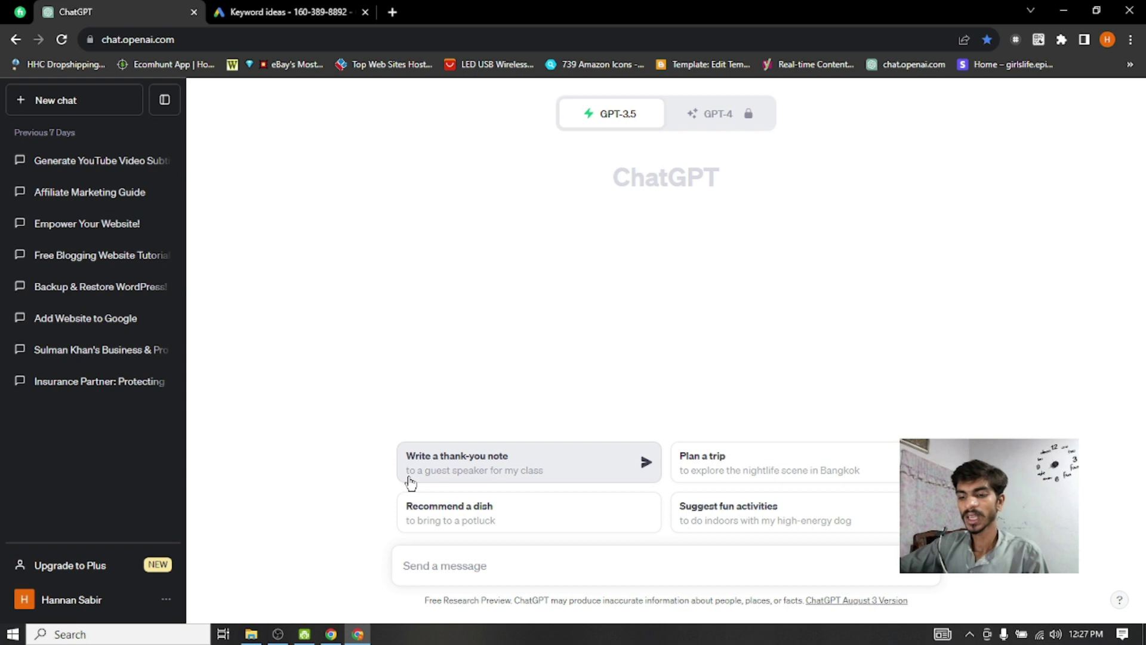
pyautogui.write('Wir')
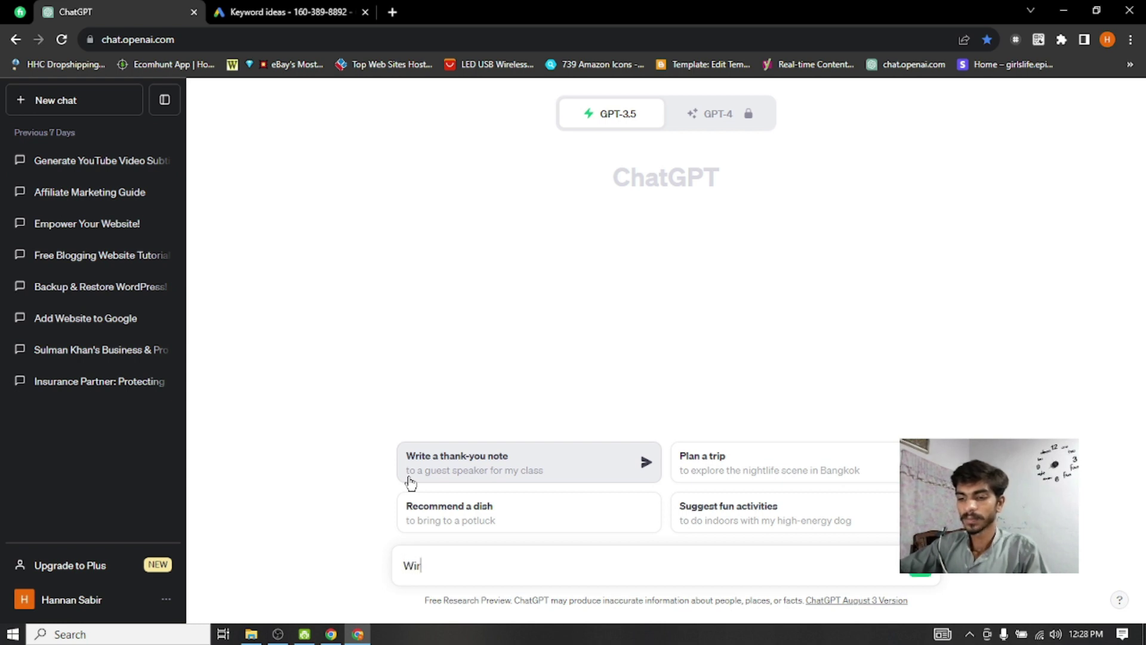
pyautogui.write('ite')
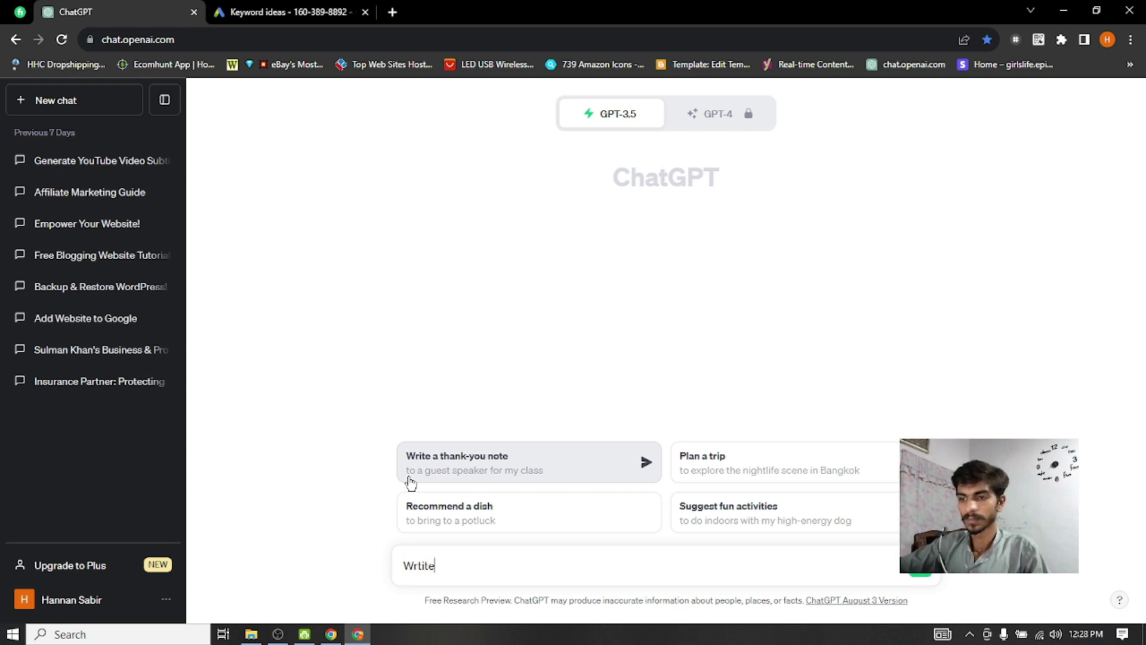
pyautogui.press('BackSpace')
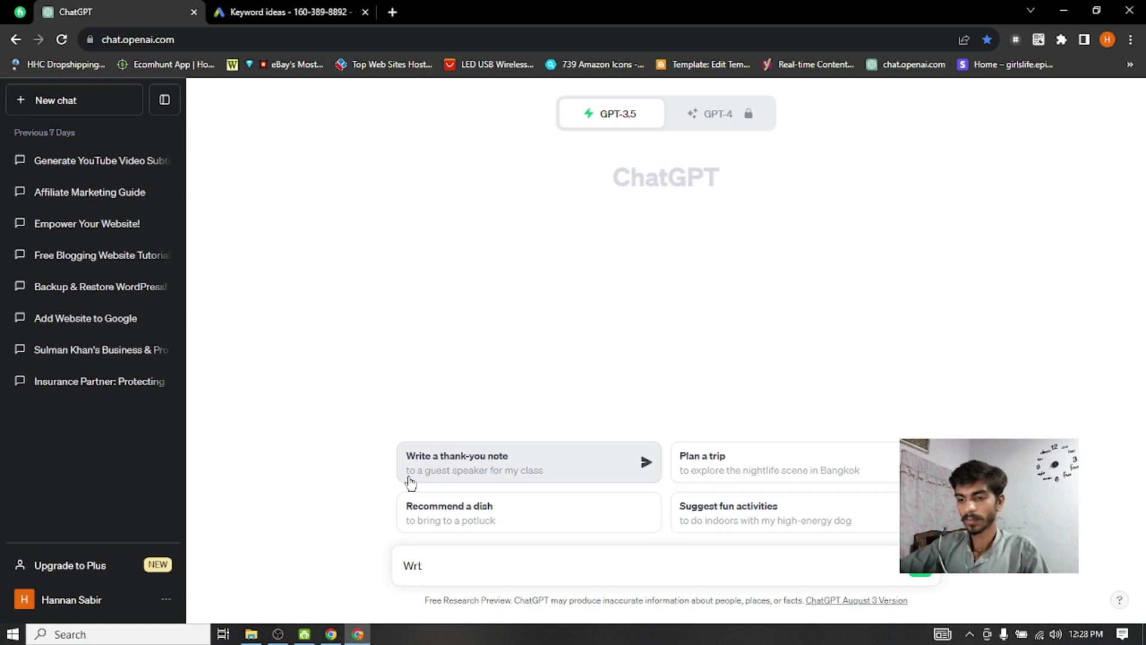
pyautogui.write('te')
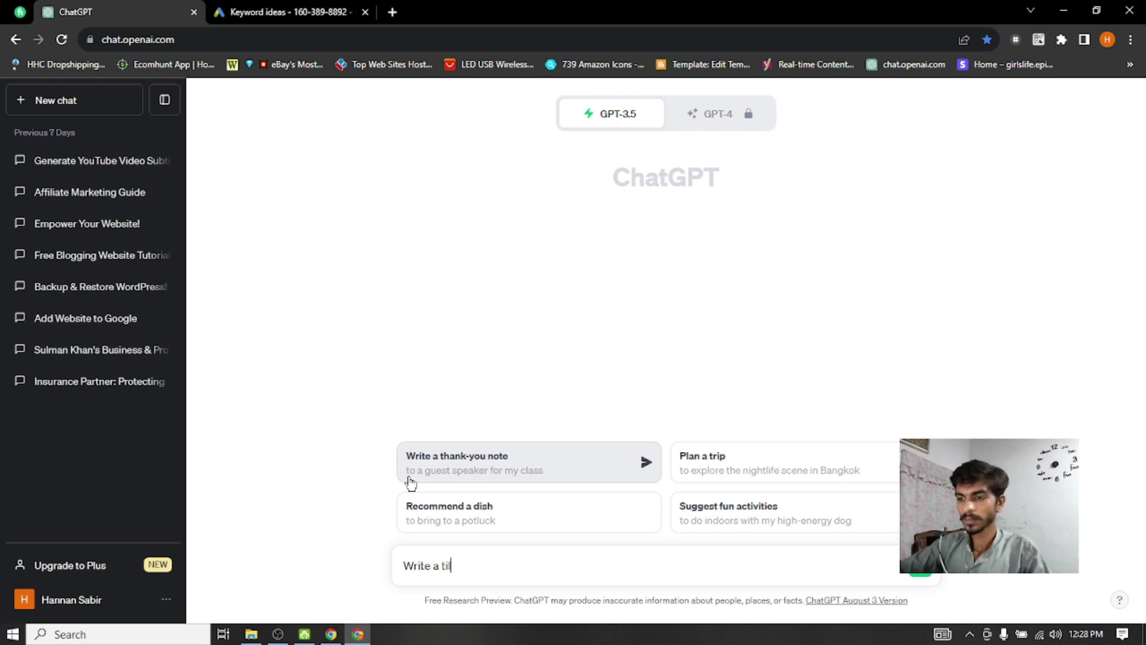
pyautogui.write(' a title on idm download')
pyautogui.press('Return')
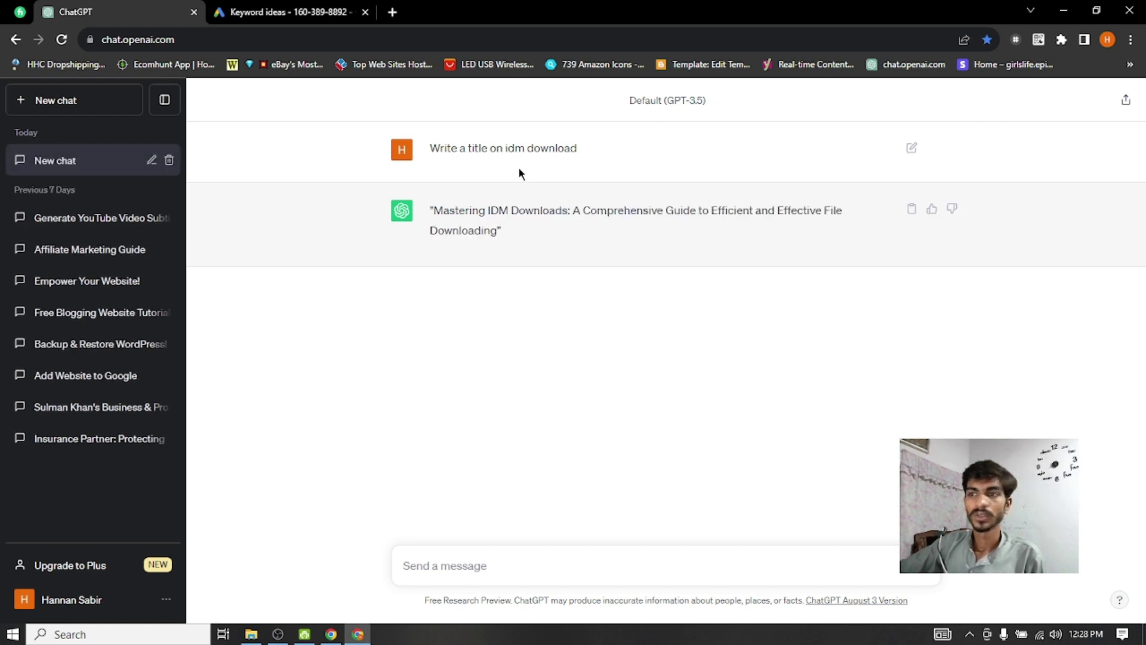
# Copy the title from ChatGPT's answer without its quotation marks
pyautogui.moveTo(452, 209); pyautogui.dragTo(475, 229)
pyautogui.doubleClick(451, 212)
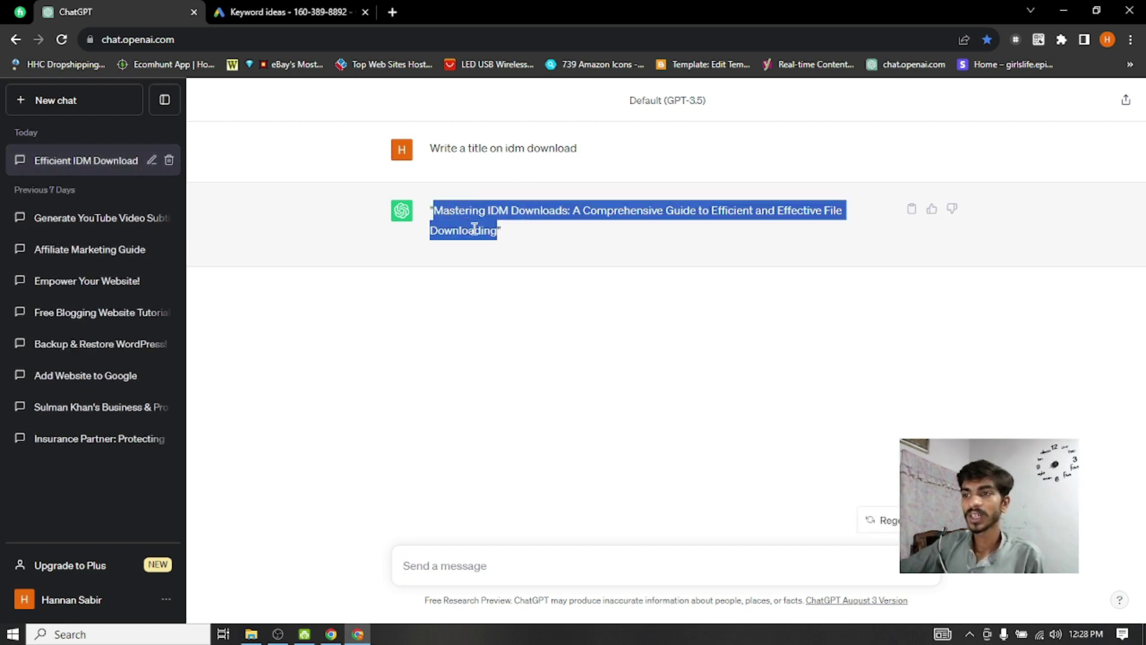
pyautogui.rightClick(475, 229)
pyautogui.click(493, 239)
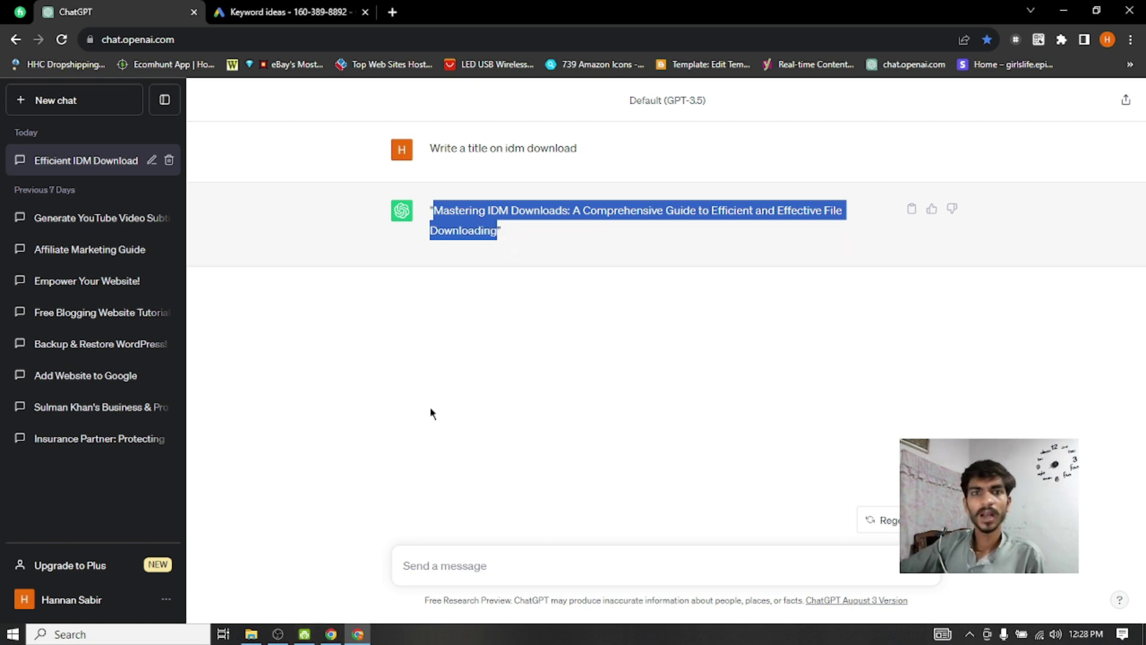
# Create a new WordPress post titled "Mastering IDM Downloads: A Comprehensive Guide to Efficient and Effective File Downloading"
pyautogui.click(331, 635)
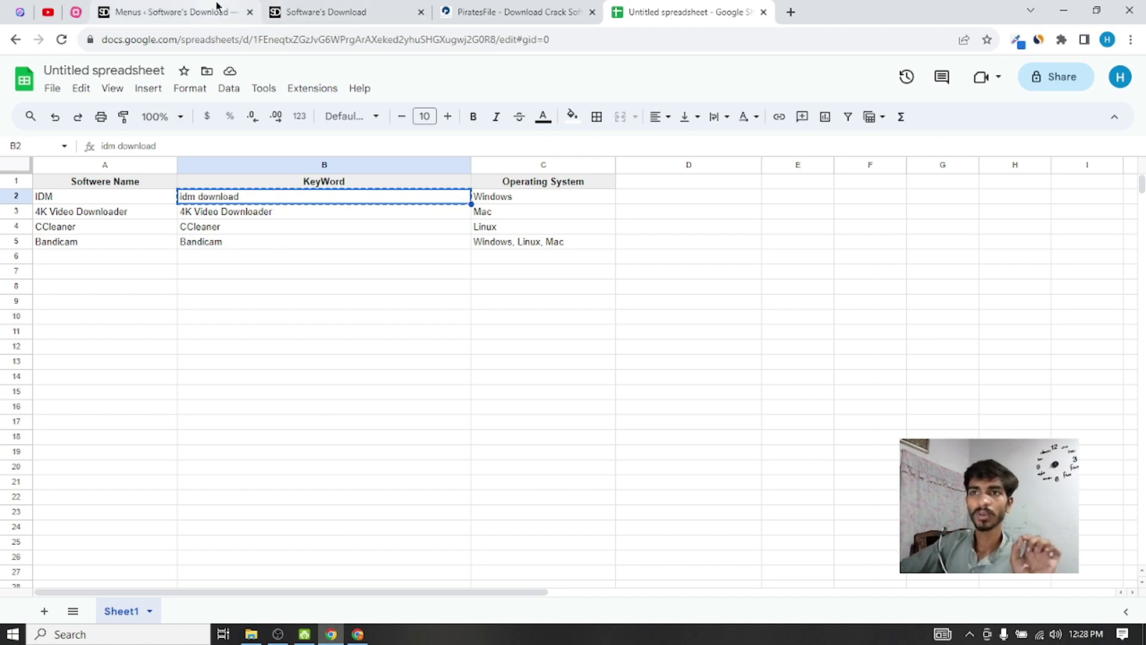
pyautogui.click(171, 7)
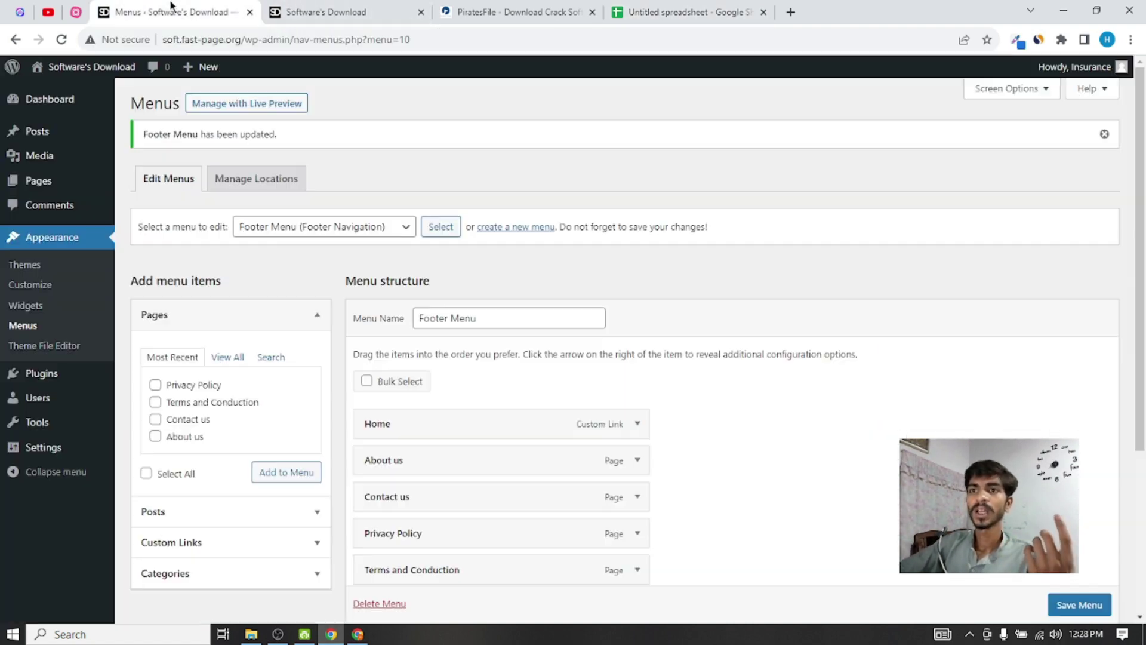
pyautogui.click(310, 7)
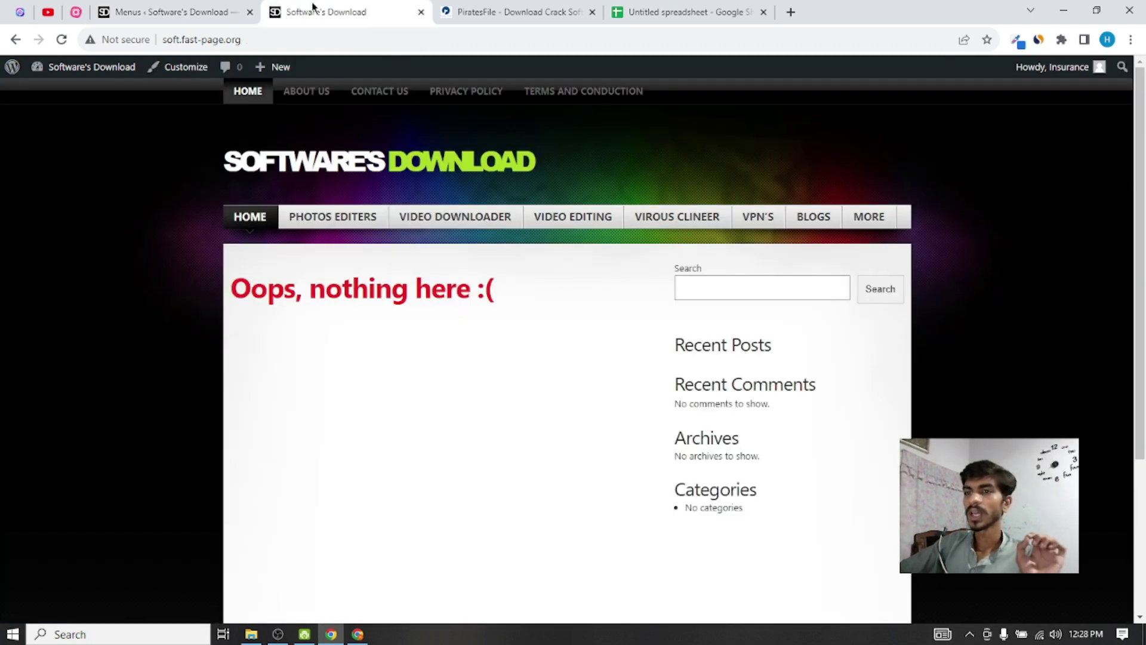
pyautogui.click(167, 7)
pyautogui.moveTo(54, 132)
pyautogui.click(143, 143)
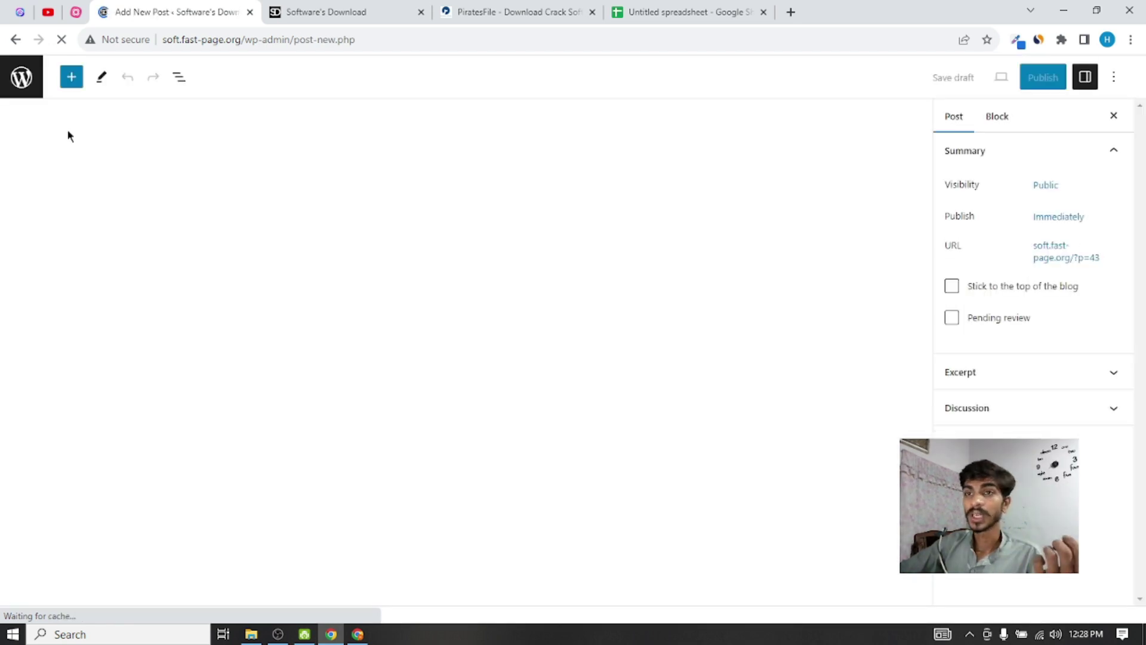
pyautogui.hotkey('alt', 'Tab')
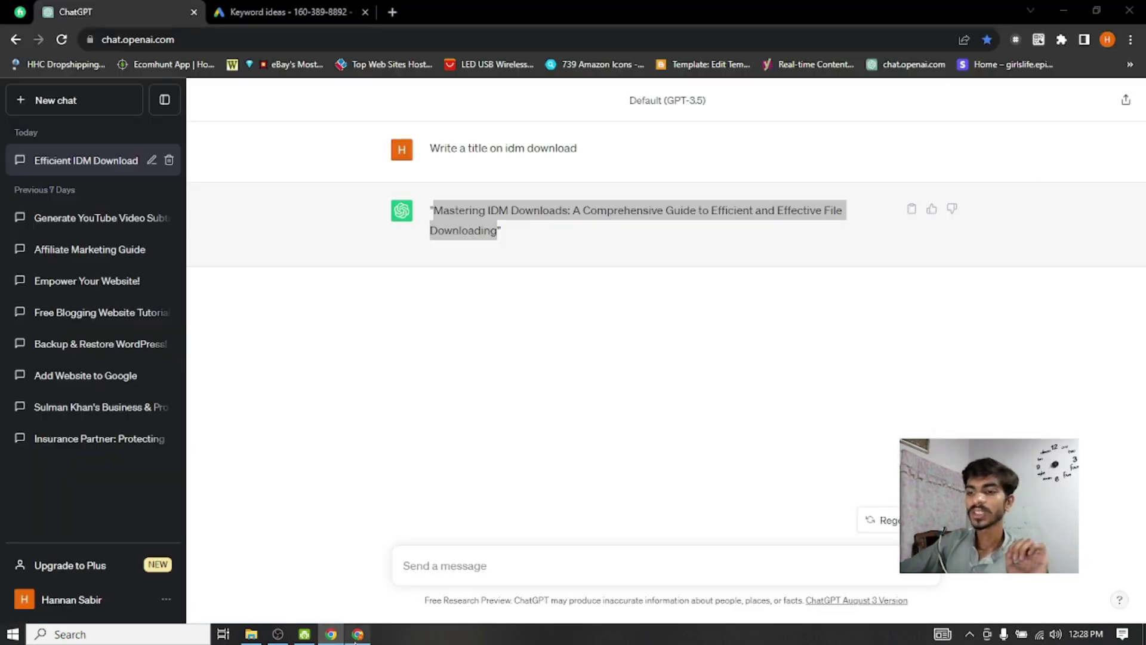
pyautogui.hotkey('alt', 'Tab')
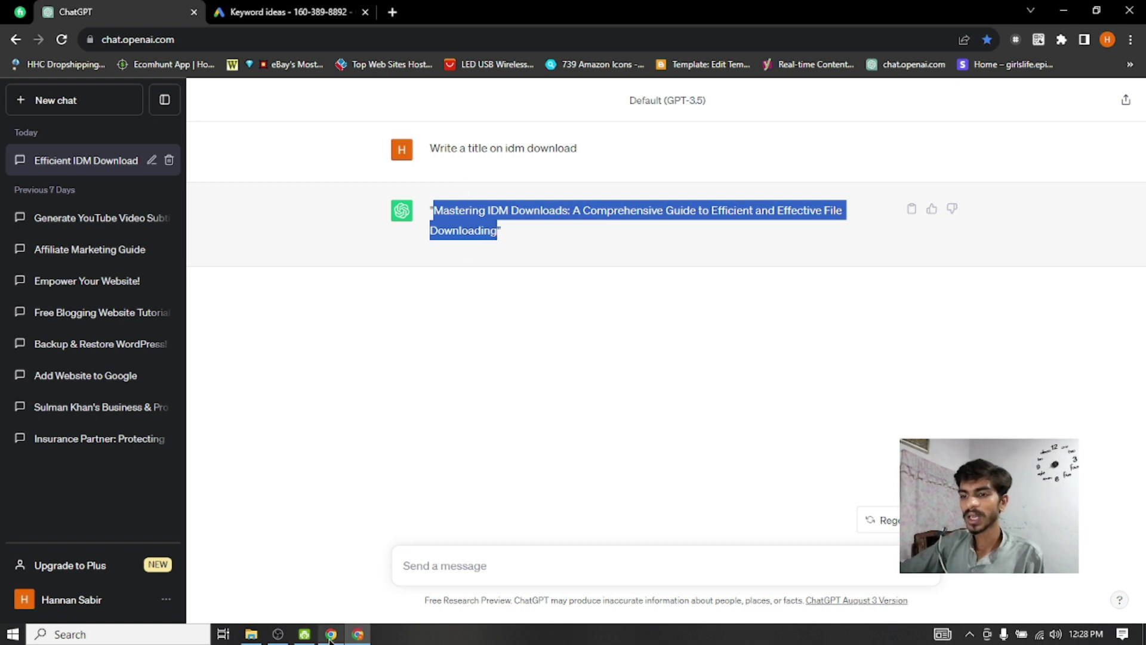
pyautogui.write('Mastering IDM Downloads: A Comprehensive Guide to Efficient and Effective File Downloading')
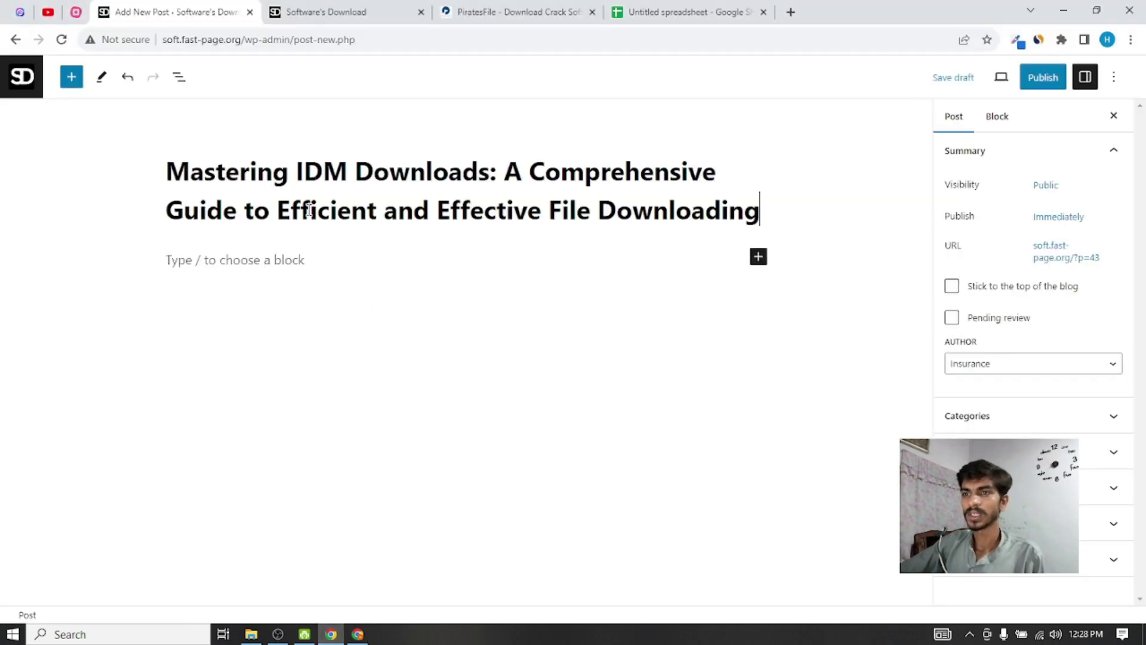
pyautogui.moveTo(170, 172); pyautogui.dragTo(760, 211)
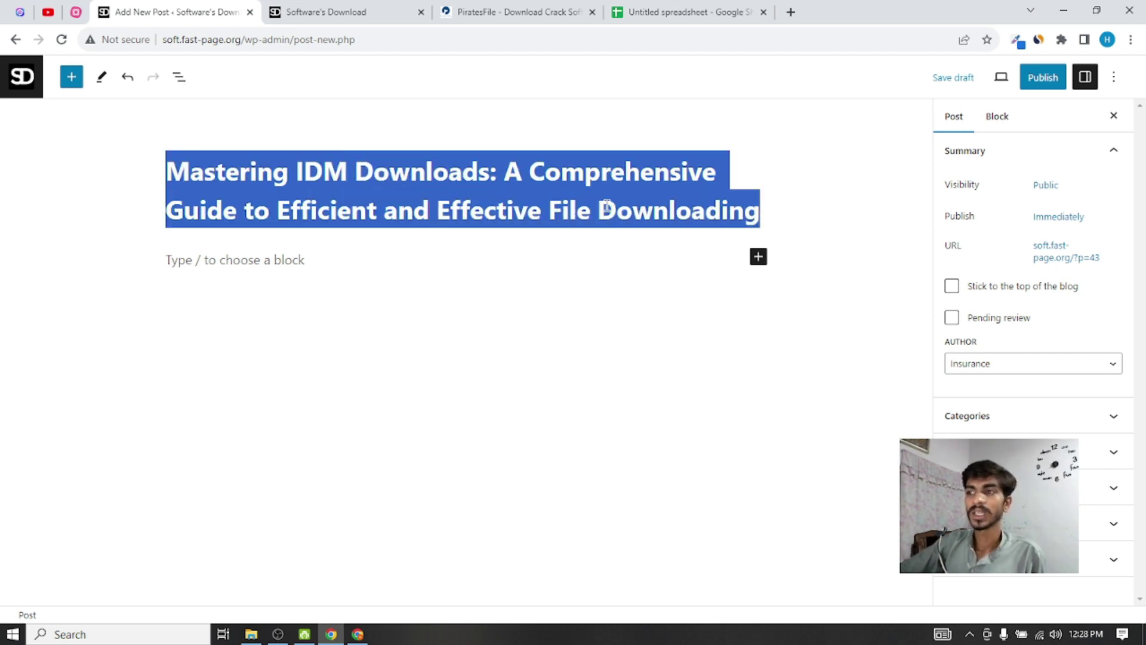
pyautogui.click(540, 210)
pyautogui.tripleClick(530, 216)
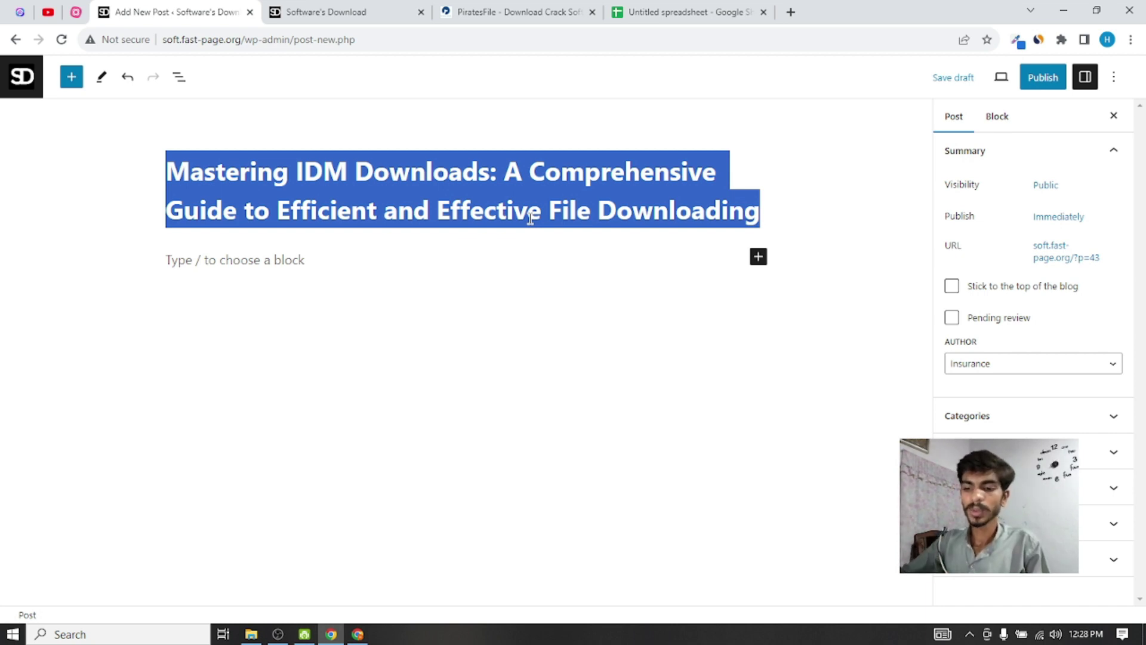
pyautogui.click(357, 634)
pyautogui.click(287, 12)
pyautogui.click(120, 12)
# Place the keyword spreadsheet's browser tab directly beside the WordPress post editor's tab and return to the new post
pyautogui.click(331, 634)
pyautogui.click(687, 12)
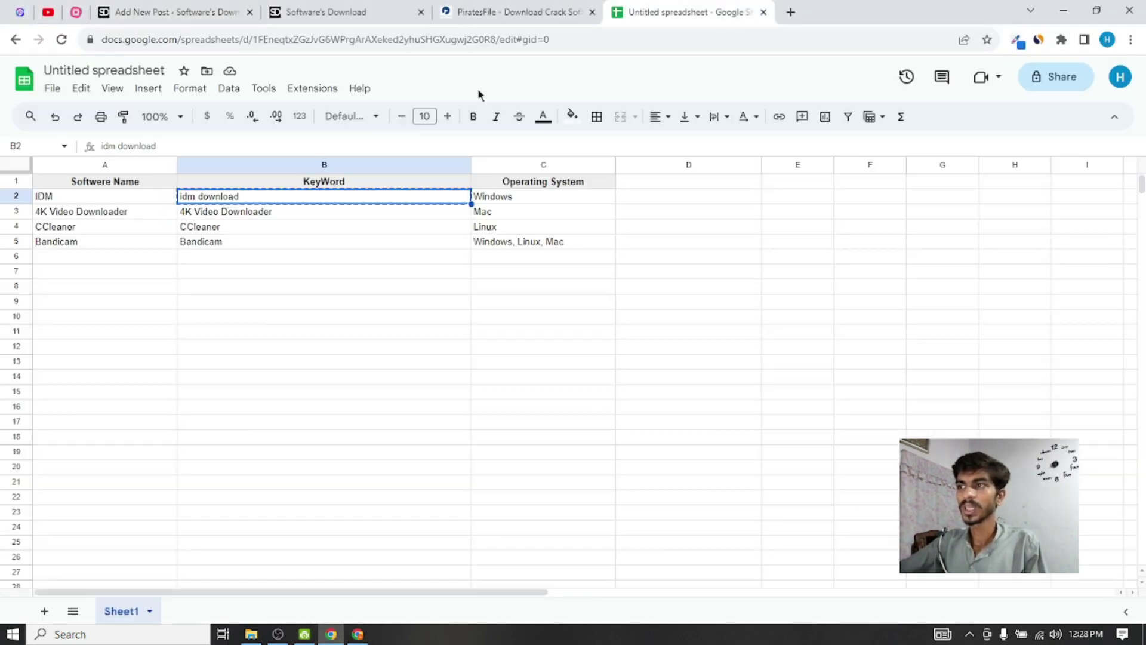
pyautogui.moveTo(714, 7); pyautogui.dragTo(388, 9)
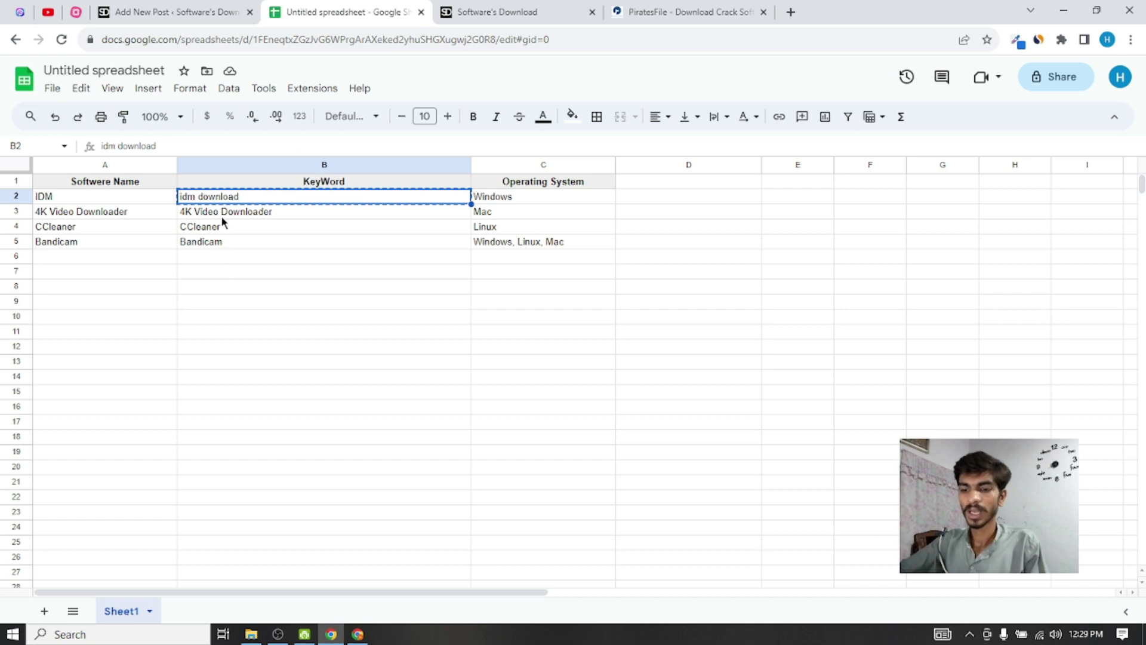
pyautogui.click(141, 10)
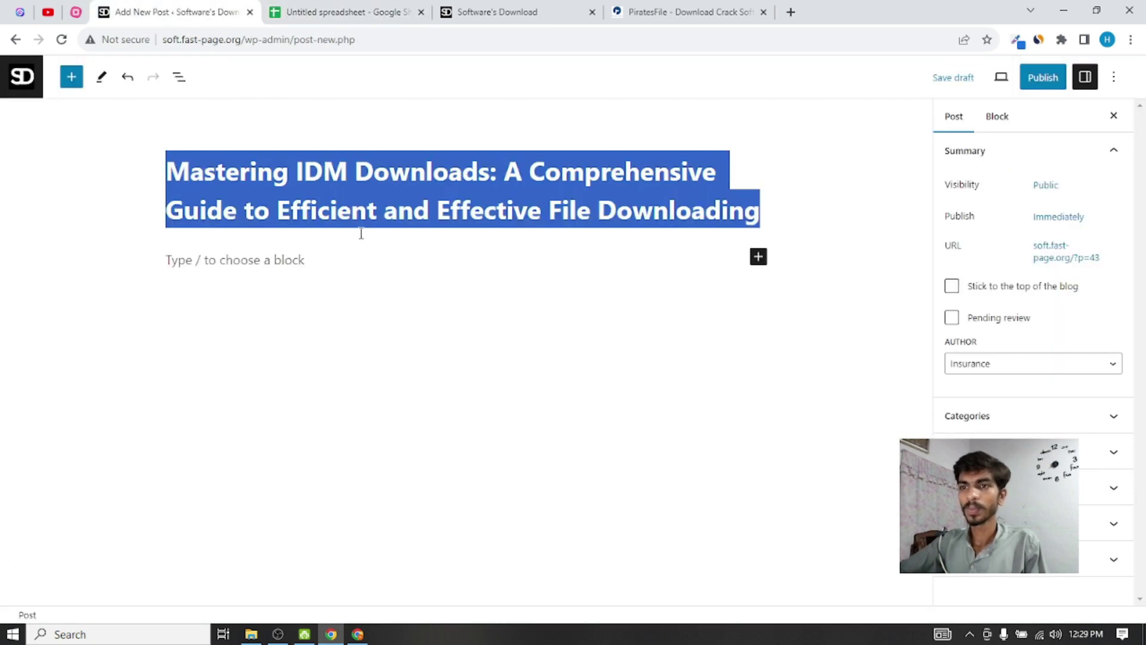
# Replace the whole post title with "idm download"
pyautogui.hotkey('ctrl', 'z')
pyautogui.hotkey('ctrl', 'a')
pyautogui.write('idm download')
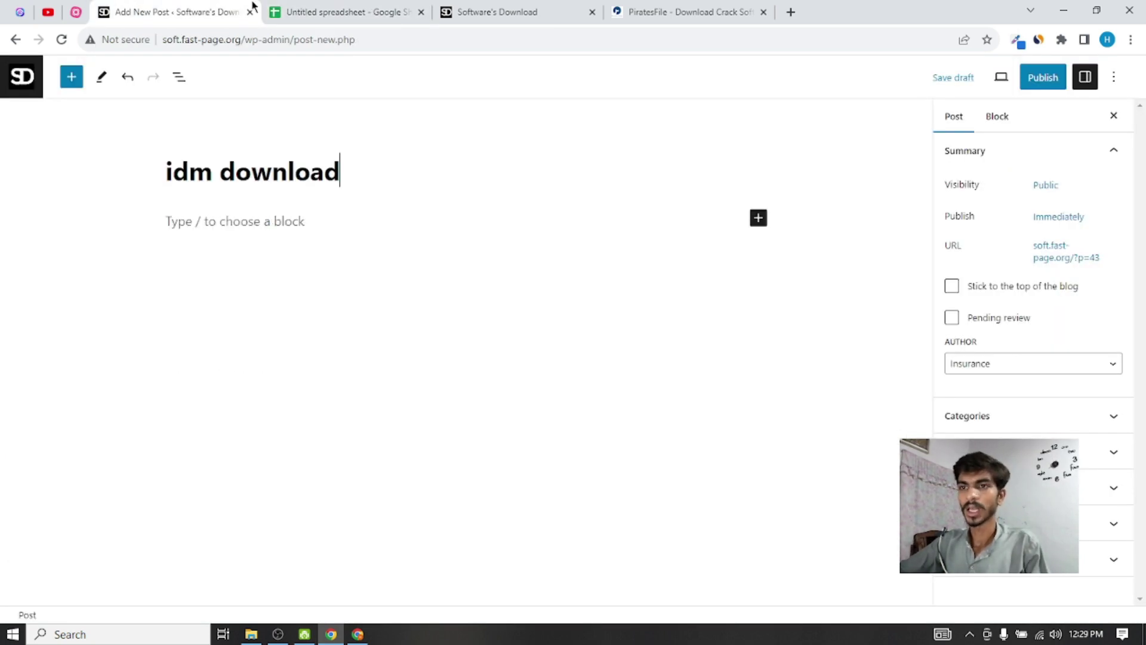
# Replace the lowercase "idm" at the start of the title with "IDM Free"
pyautogui.click(175, 172)
pyautogui.press('Right')
pyautogui.press('Right')
pyautogui.press('BackSpace')
pyautogui.press('BackSpace')
pyautogui.press('BackSpace')
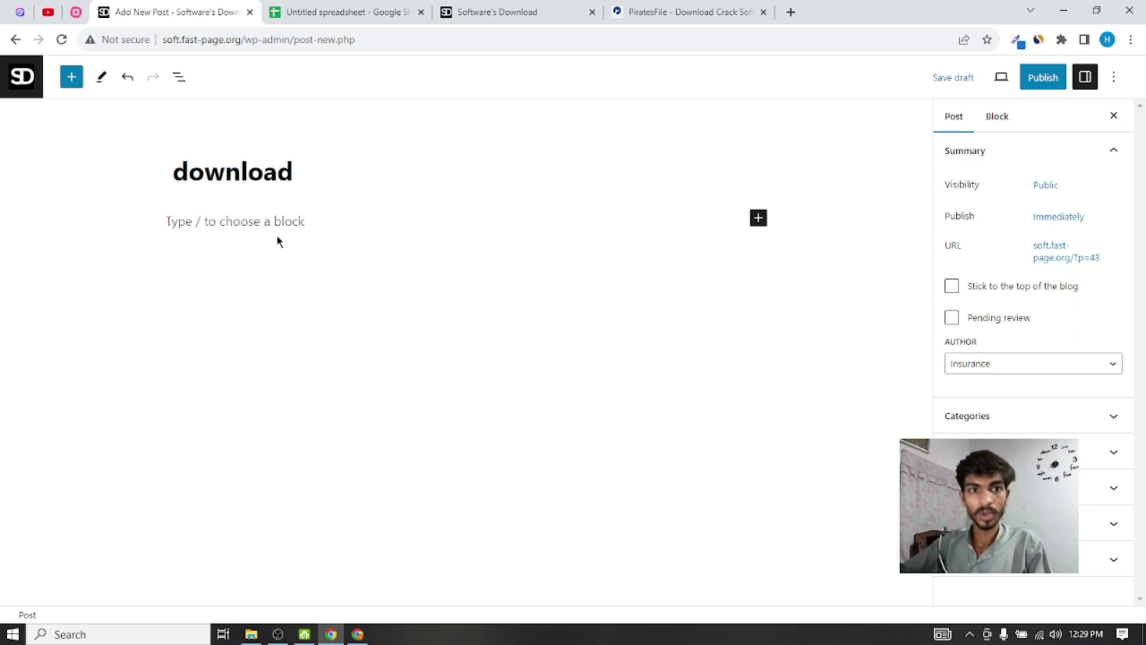
pyautogui.write('IDM Free')
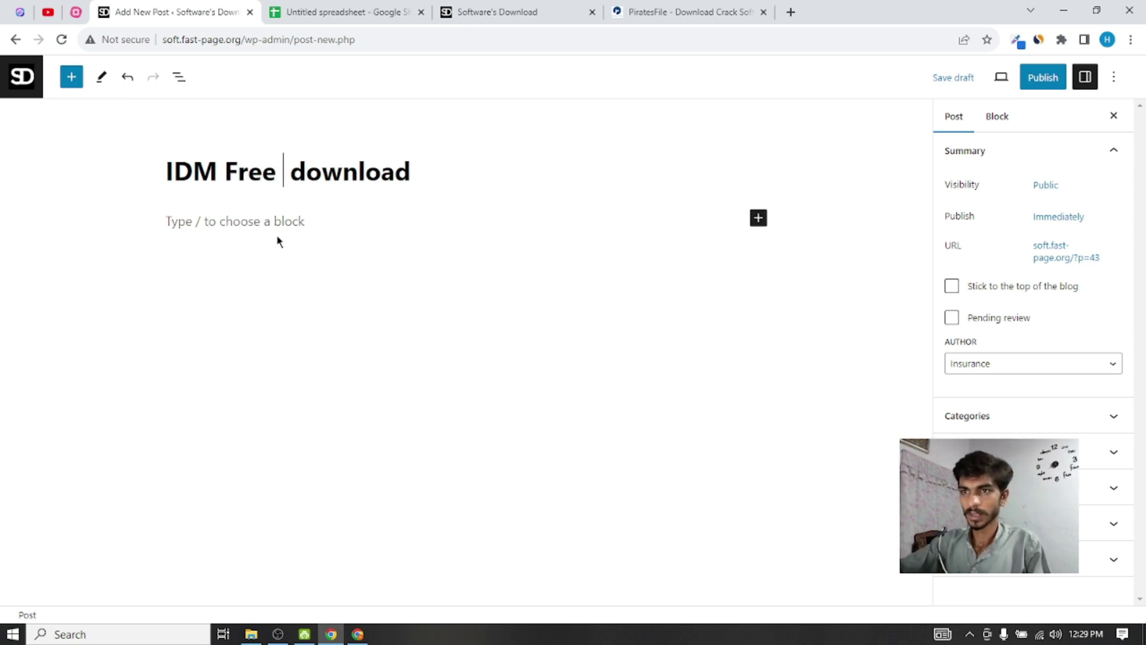
# Insert the word "Payed" between "Free" and "download" in the post title
pyautogui.write(' Creack')
pyautogui.press('BackSpace')
pyautogui.press('BackSpace')
pyautogui.press('BackSpace')
pyautogui.press('BackSpace')
pyautogui.press('BackSpace')
pyautogui.press('BackSpace')
pyautogui.write('Payed')
pyautogui.press('BackSpace')
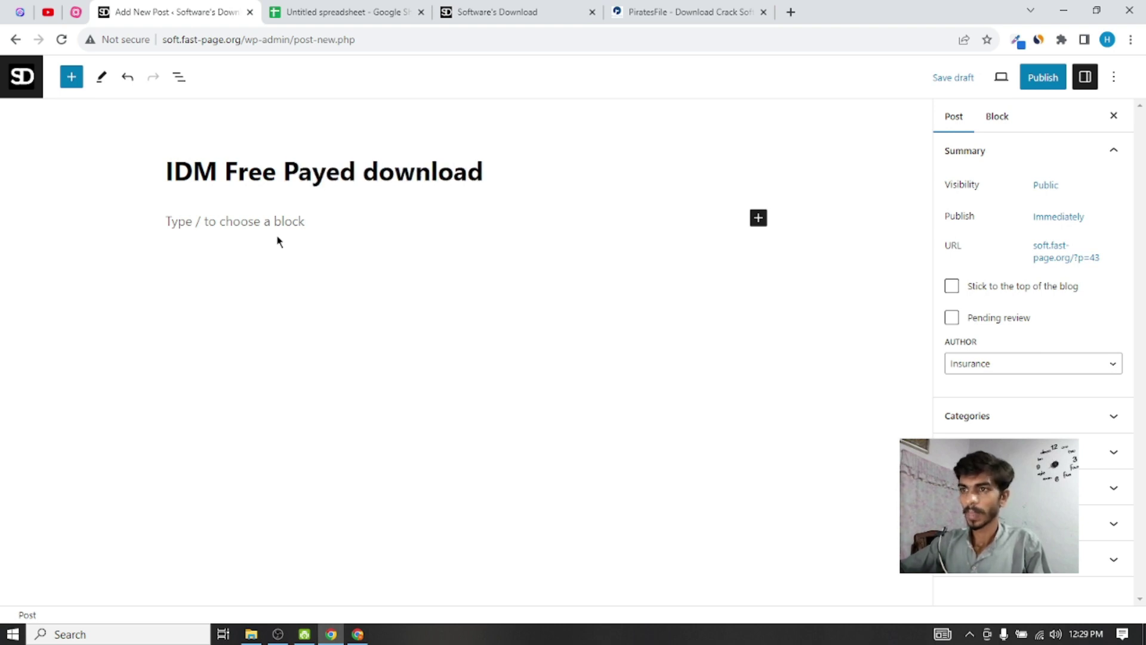
# Capitalize "Download" in the post title and append the year "2023"
pyautogui.click(381, 171)
pyautogui.press('BackSpace')
pyautogui.write('D')
pyautogui.click(531, 166)
pyautogui.write('2023')
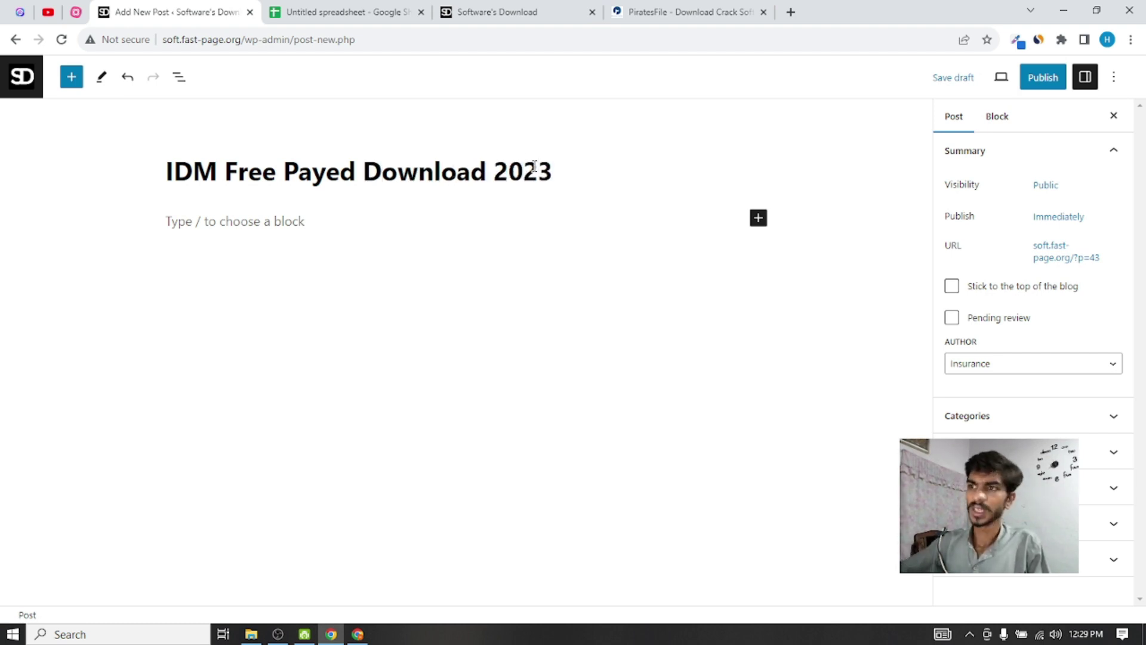
# Examine the individual words of the post title and compare them with the keyword in the spreadsheet
pyautogui.tripleClick(168, 173)
pyautogui.doubleClick(195, 175)
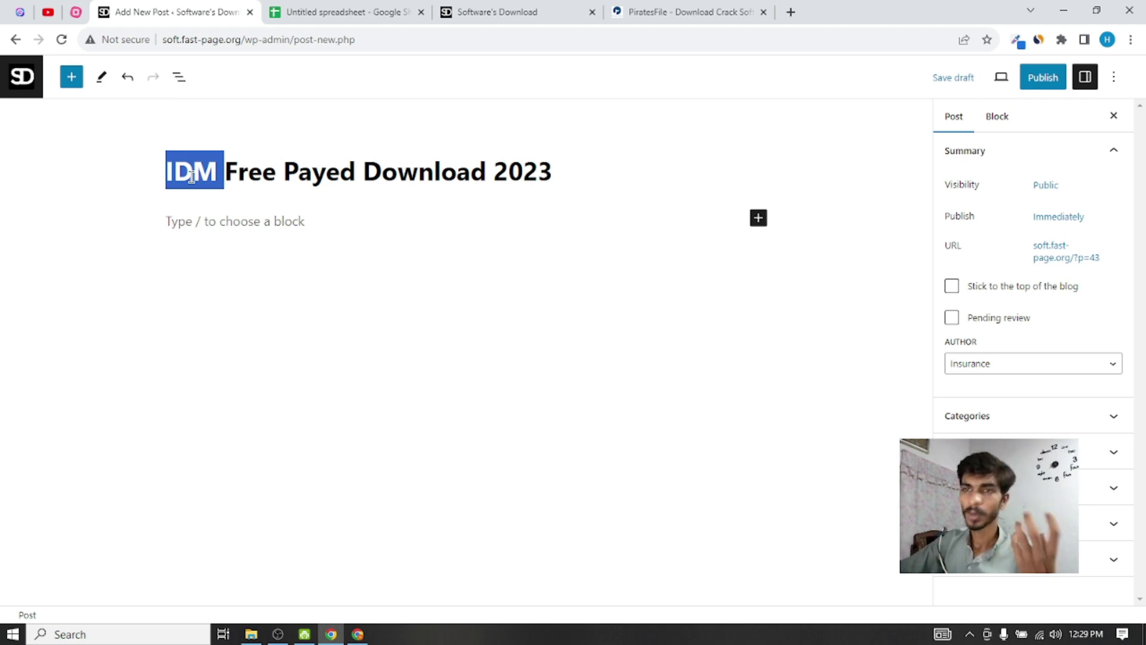
pyautogui.doubleClick(325, 178)
pyautogui.doubleClick(423, 173)
pyautogui.click(549, 170)
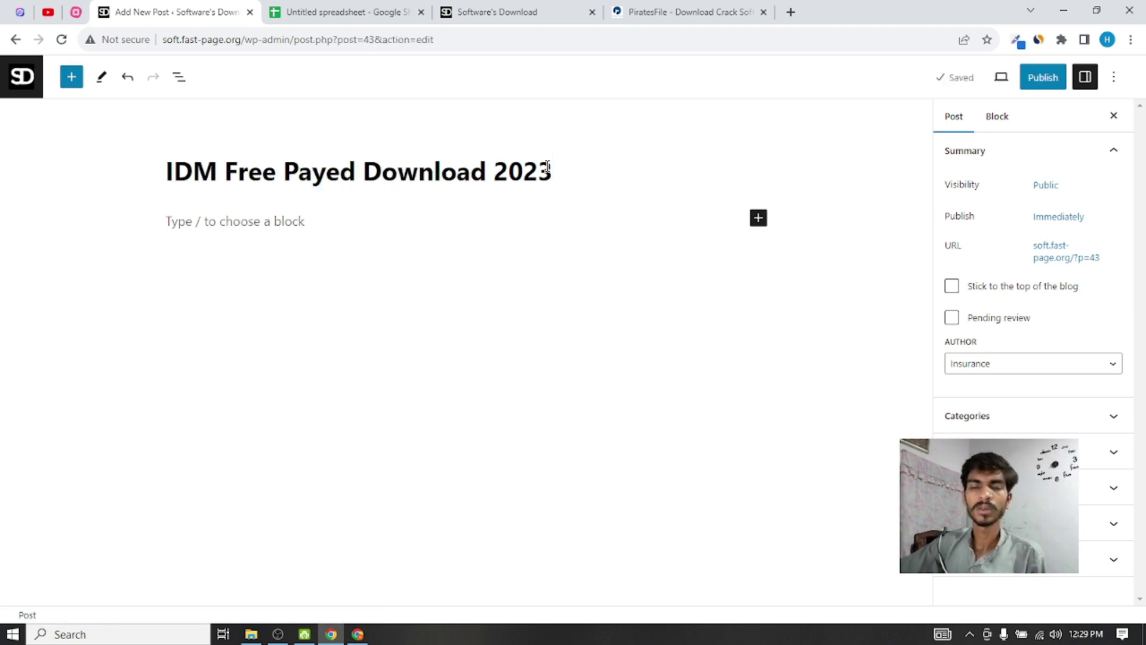
pyautogui.tripleClick(531, 162)
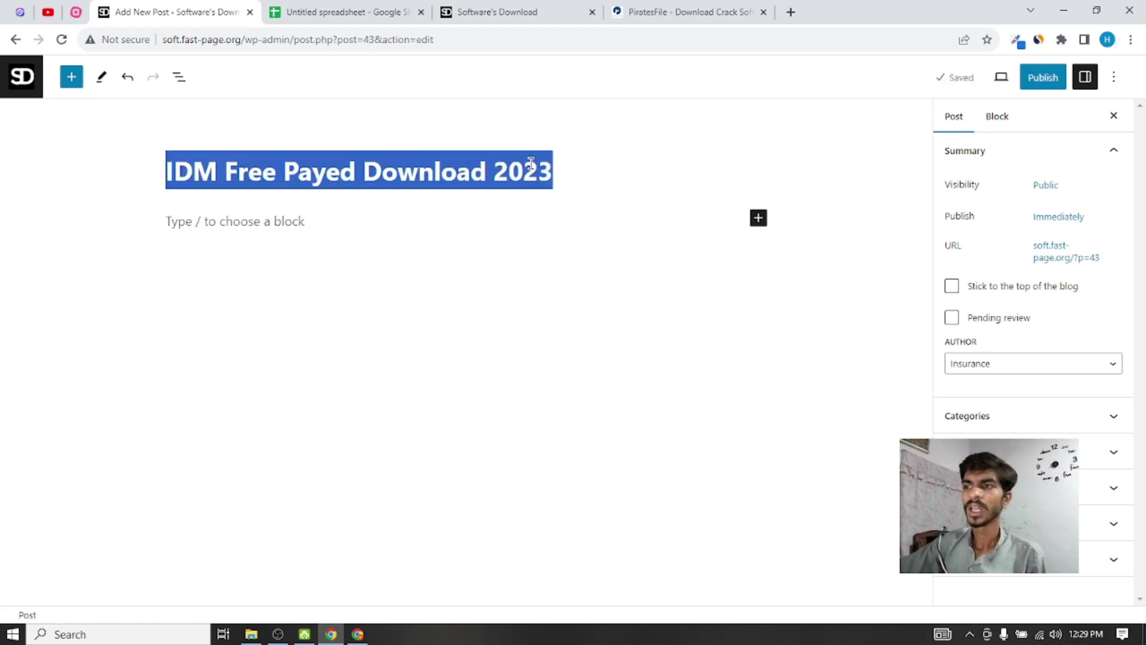
pyautogui.doubleClick(195, 173)
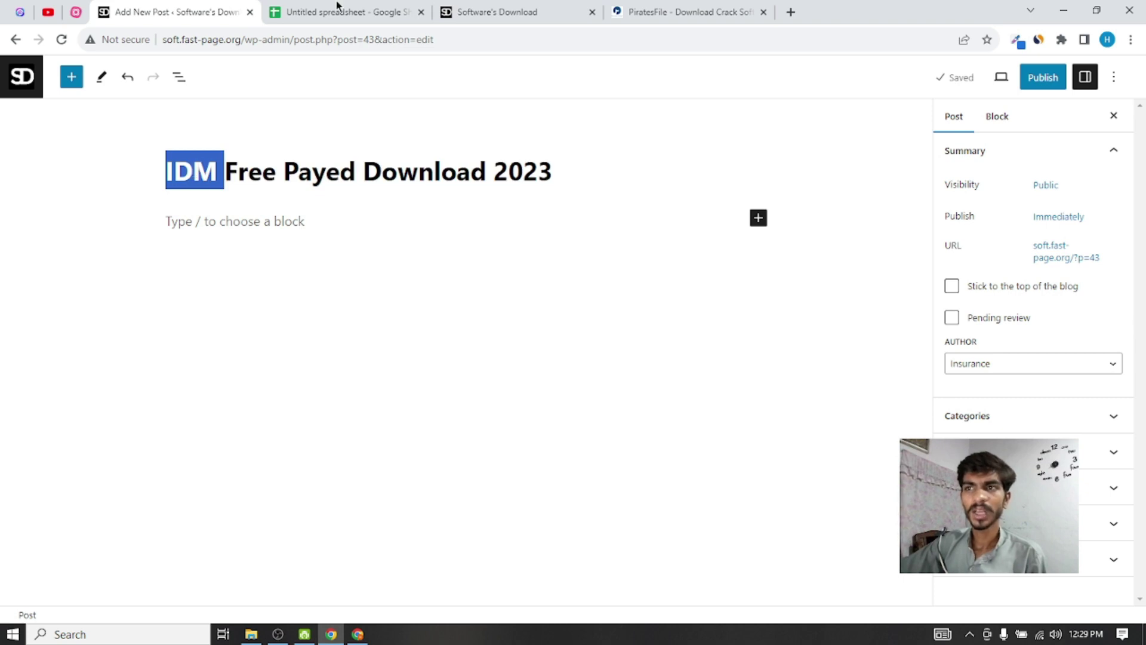
pyautogui.click(475, 9)
pyautogui.click(310, 12)
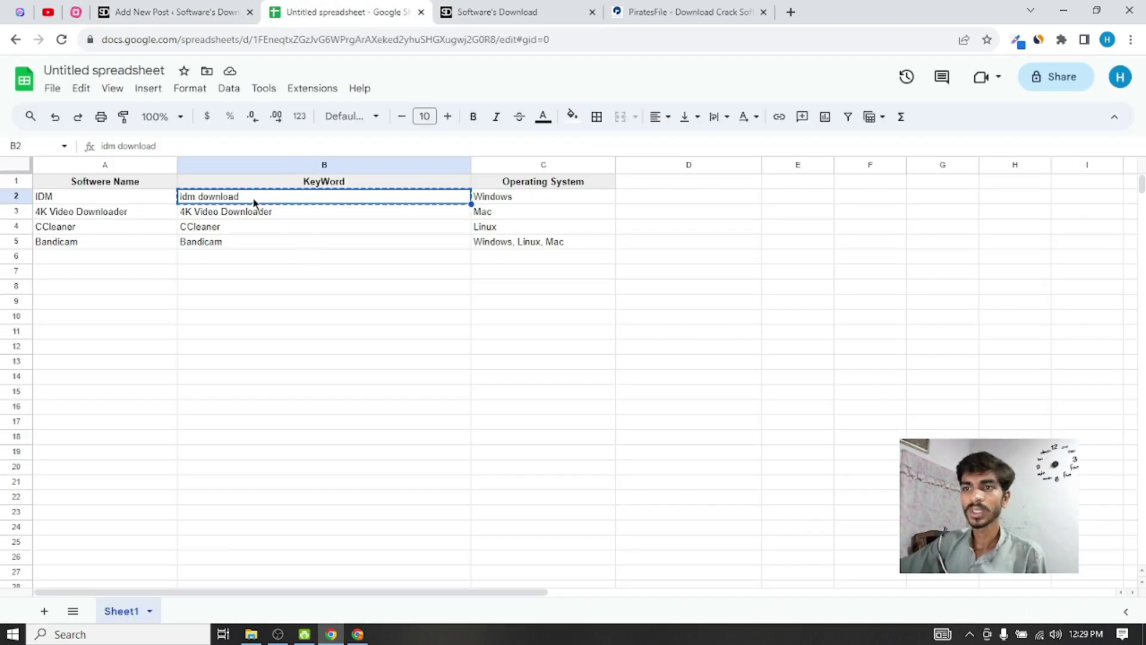
pyautogui.click(209, 9)
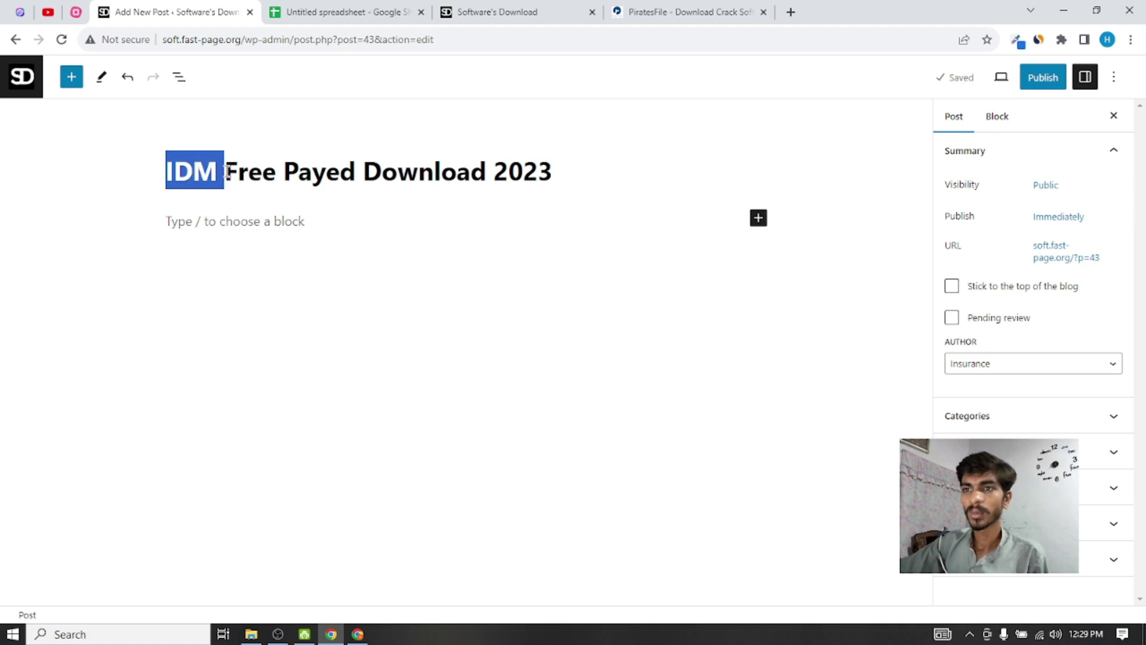
# Append "|| IDM Download" to the end of the post title
pyautogui.click(554, 171)
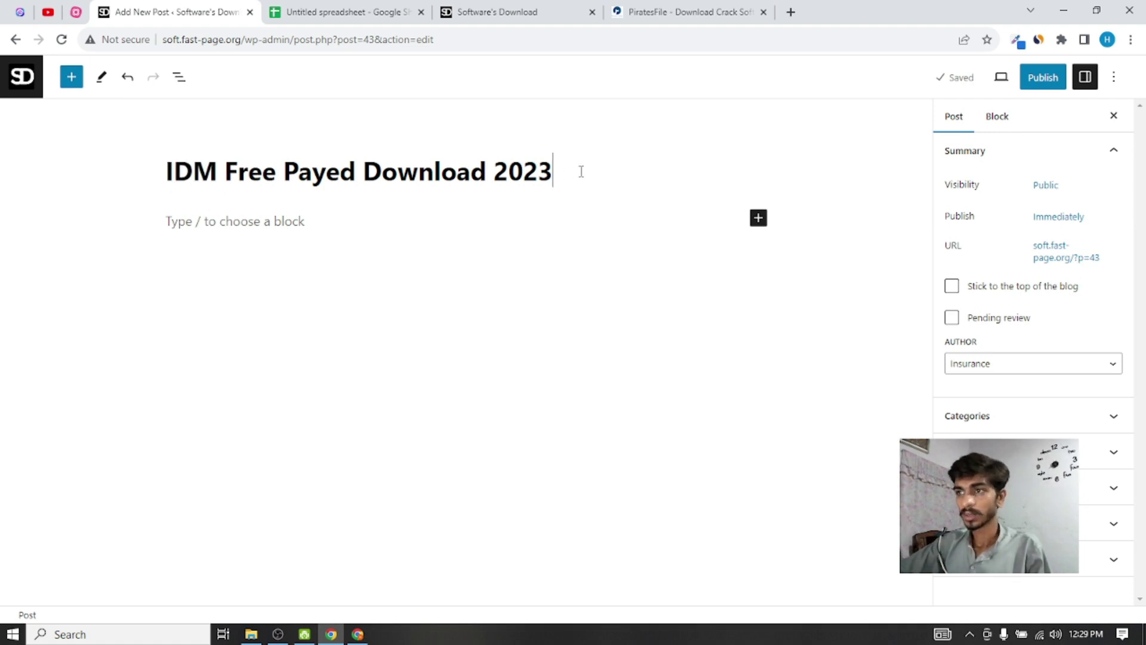
pyautogui.write('|')
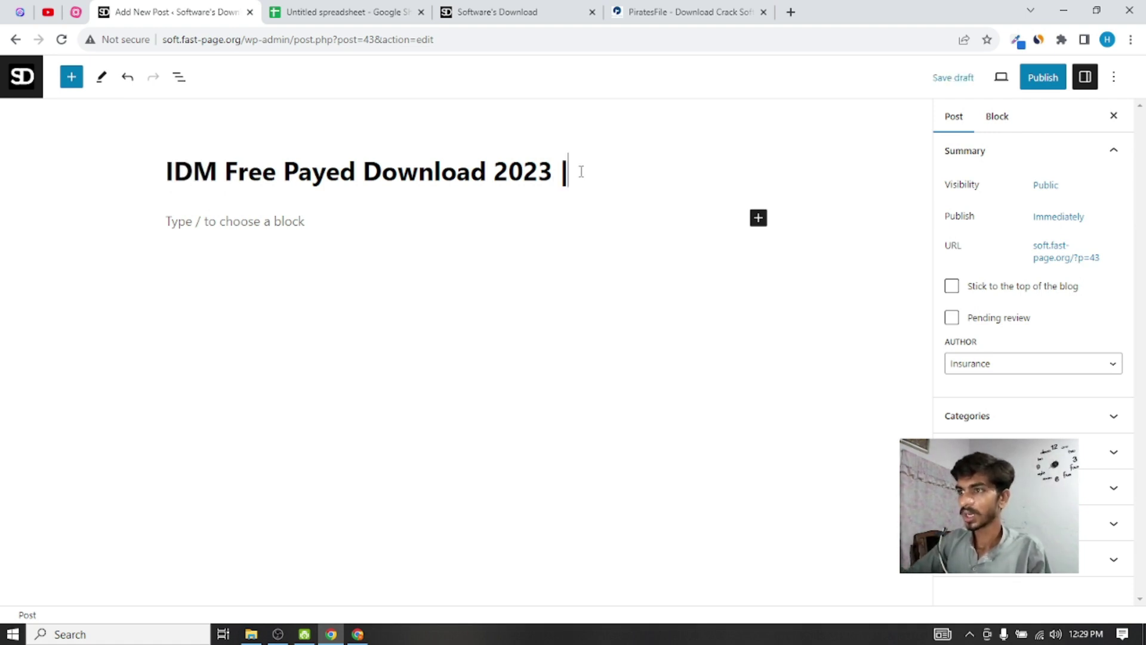
pyautogui.write('| IDM Download')
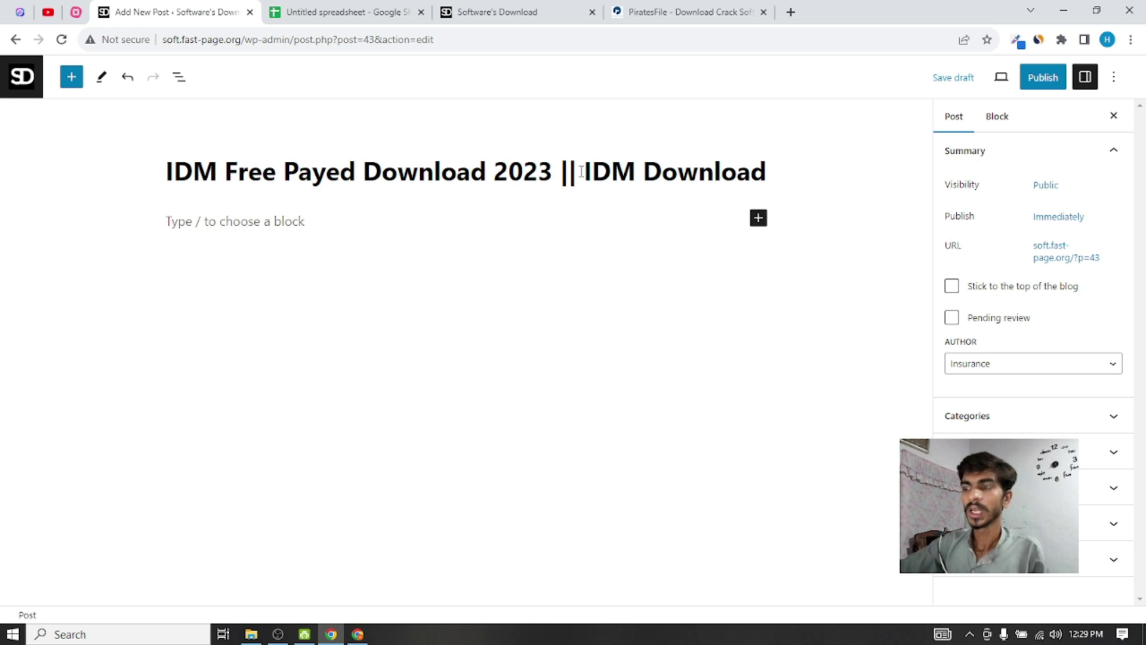
pyautogui.moveTo(585, 171); pyautogui.dragTo(725, 173)
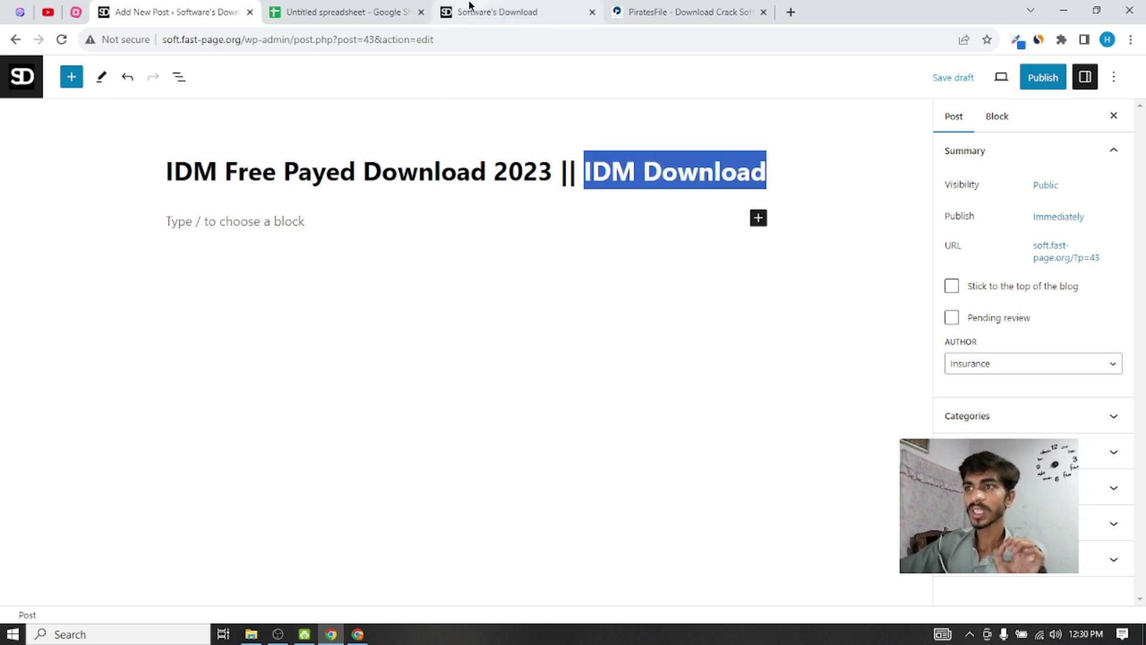
pyautogui.click(334, 17)
pyautogui.click(127, 9)
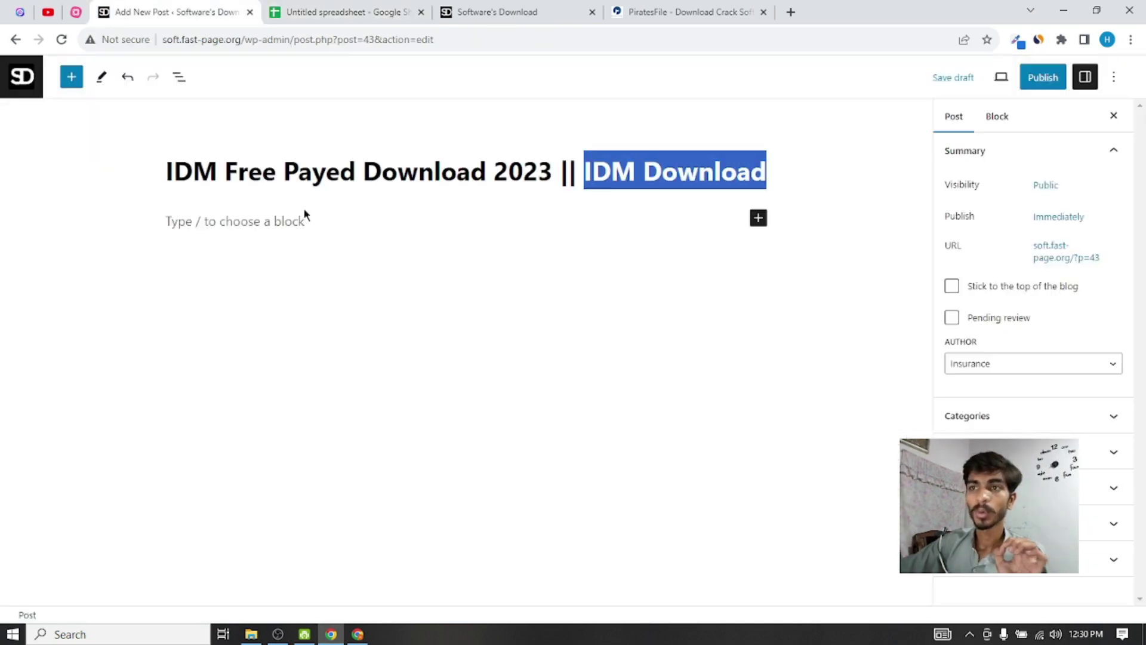
pyautogui.click(160, 177)
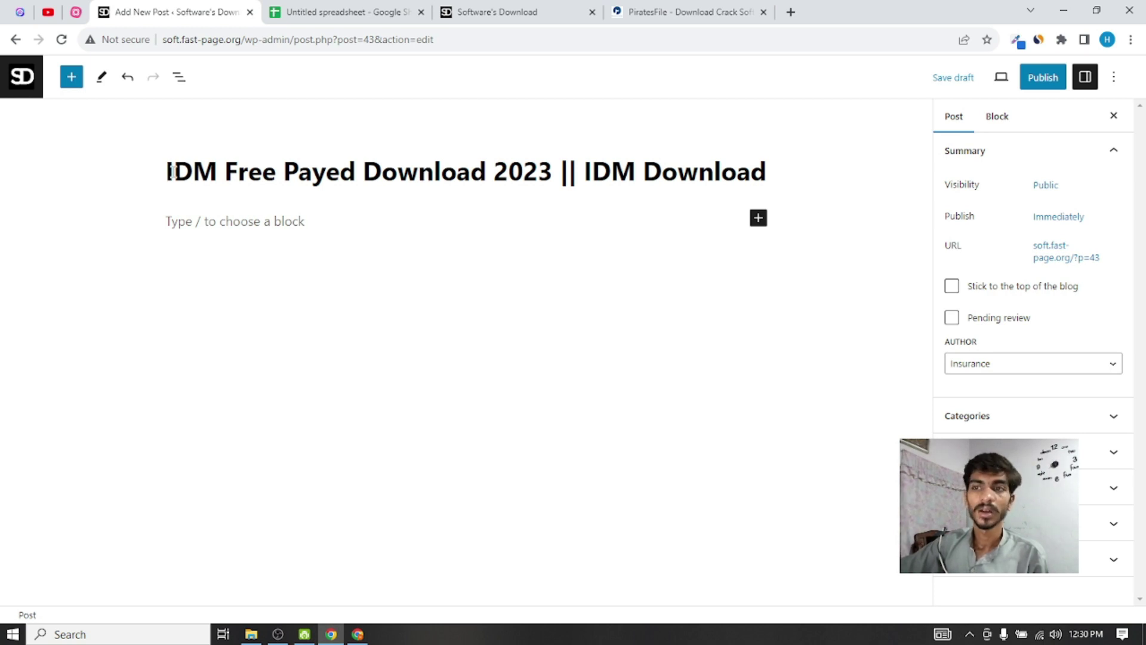
# Replace the leading "IDM" in the post title with the spreadsheet keyword "4K Video Downloader"
pyautogui.click(340, 12)
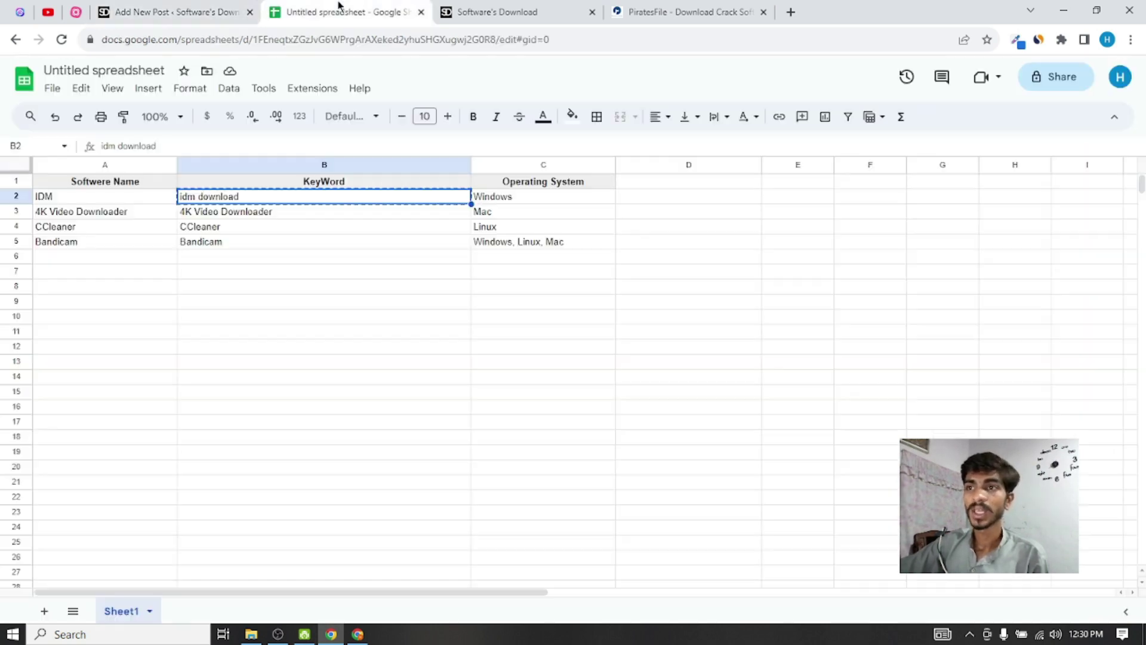
pyautogui.click(243, 215)
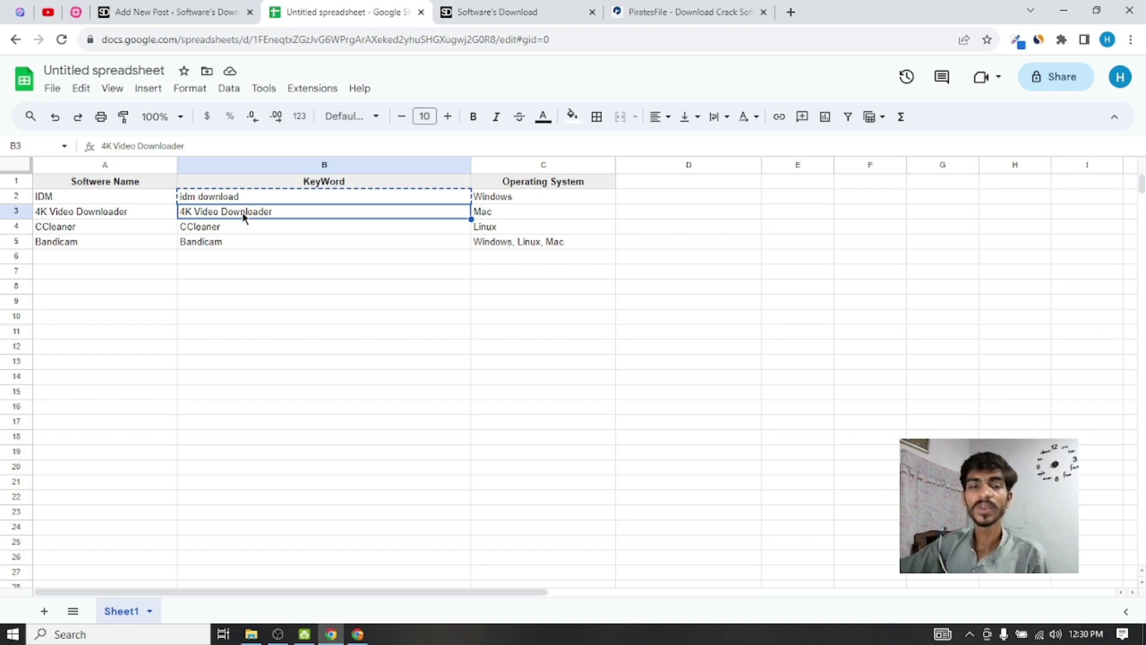
pyautogui.click(258, 12)
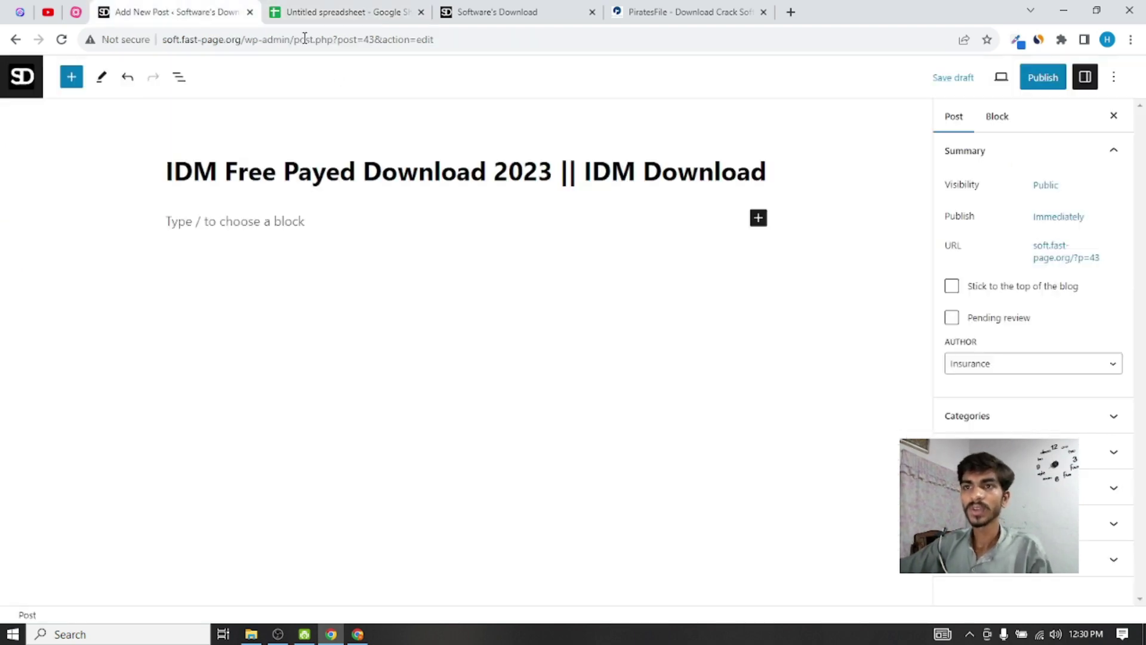
pyautogui.click(218, 173)
pyautogui.click(167, 174)
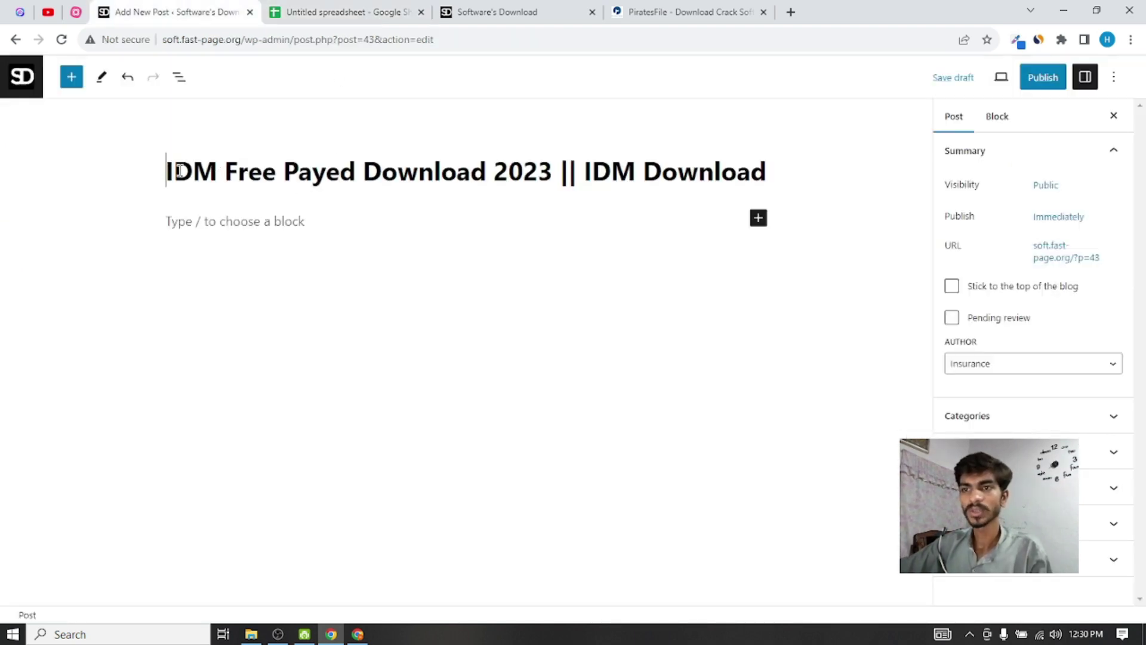
pyautogui.moveTo(164, 174); pyautogui.dragTo(224, 176)
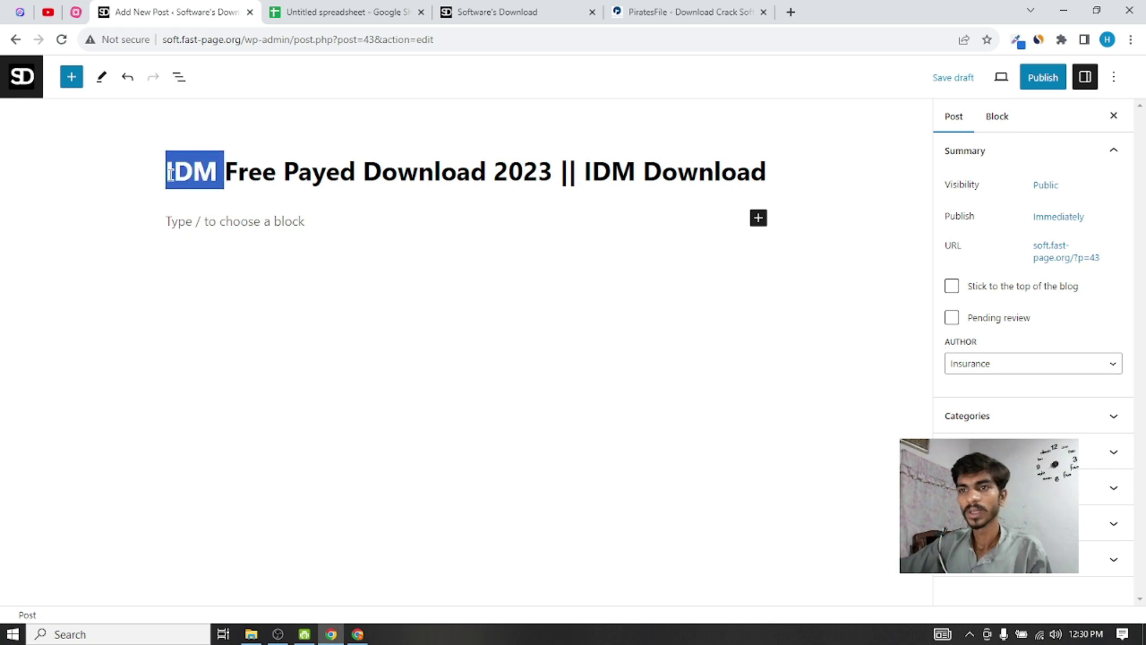
pyautogui.write('4K Video Downloader')
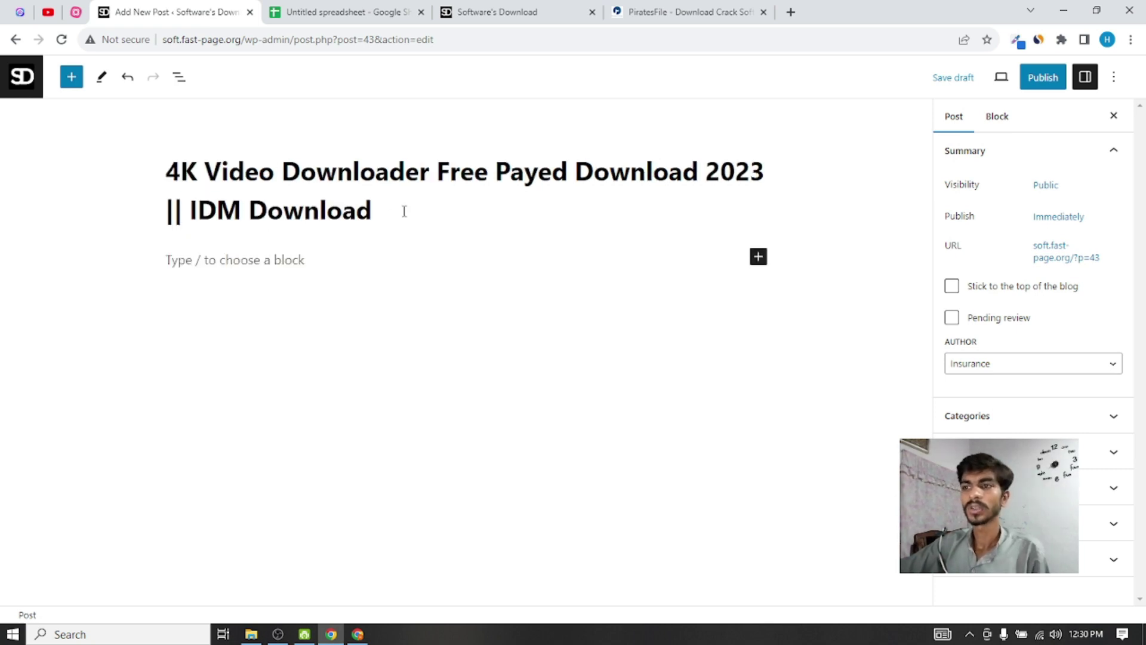
# Delete "|| IDM Download" from the end of the post title
pyautogui.click(371, 215)
pyautogui.hotkey('ctrl', 'shift', 'Left')
pyautogui.hotkey('ctrl', 'shift', 'Left')
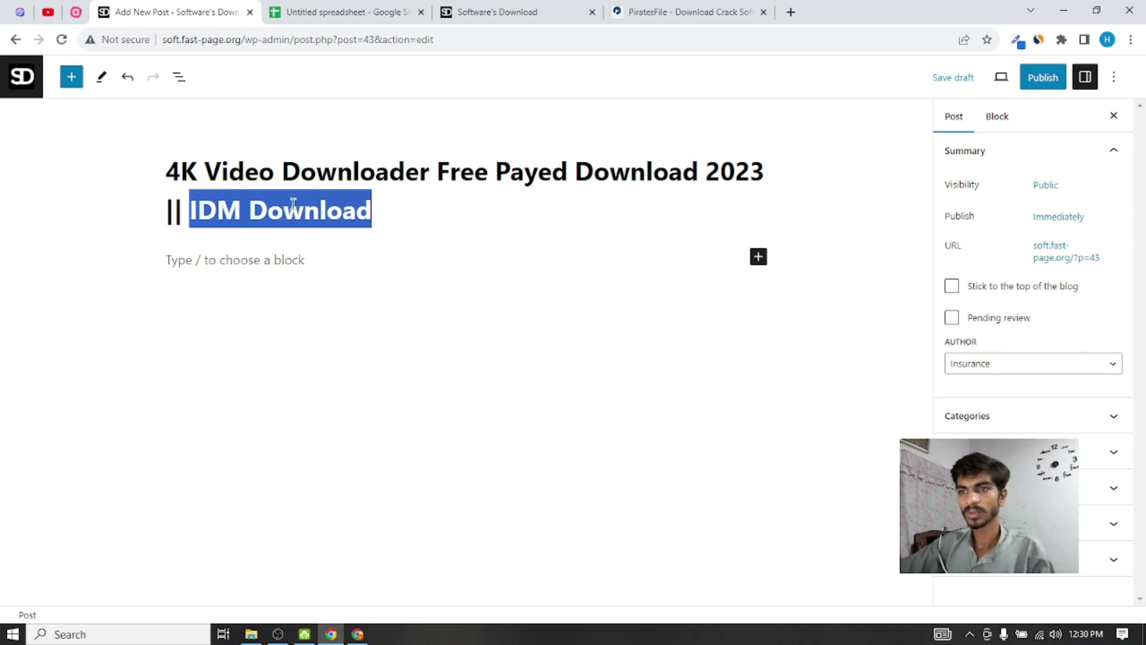
pyautogui.click(281, 212)
pyautogui.click(385, 211)
pyautogui.hotkey('ctrl', 'shift', 'Left')
pyautogui.hotkey('ctrl', 'shift', 'Left')
pyautogui.click(167, 216)
pyautogui.moveTo(169, 217); pyautogui.dragTo(364, 216)
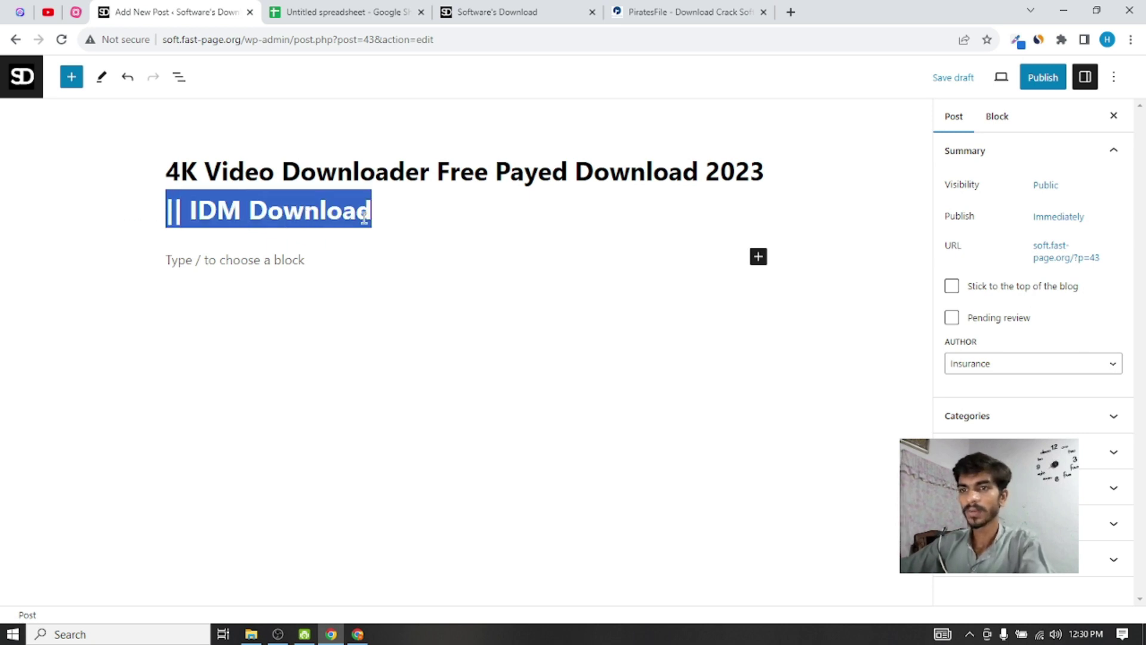
pyautogui.press('BackSpace')
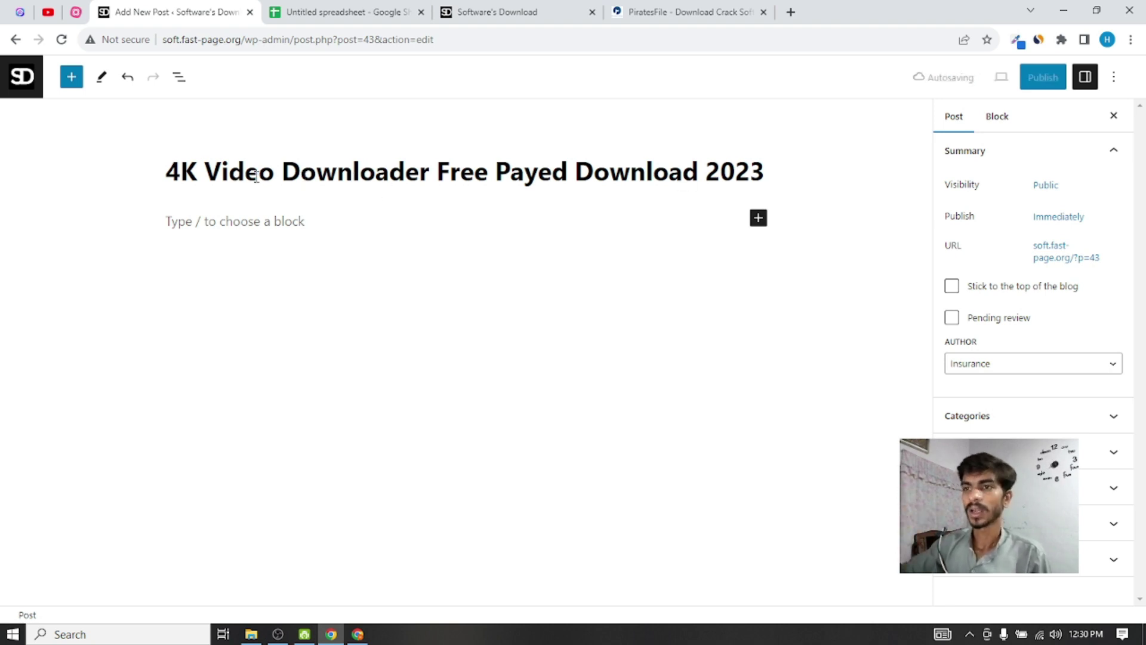
# Append the separator "||" to the post title and copy the keyword "idm download" from the spreadsheet
pyautogui.click(763, 170)
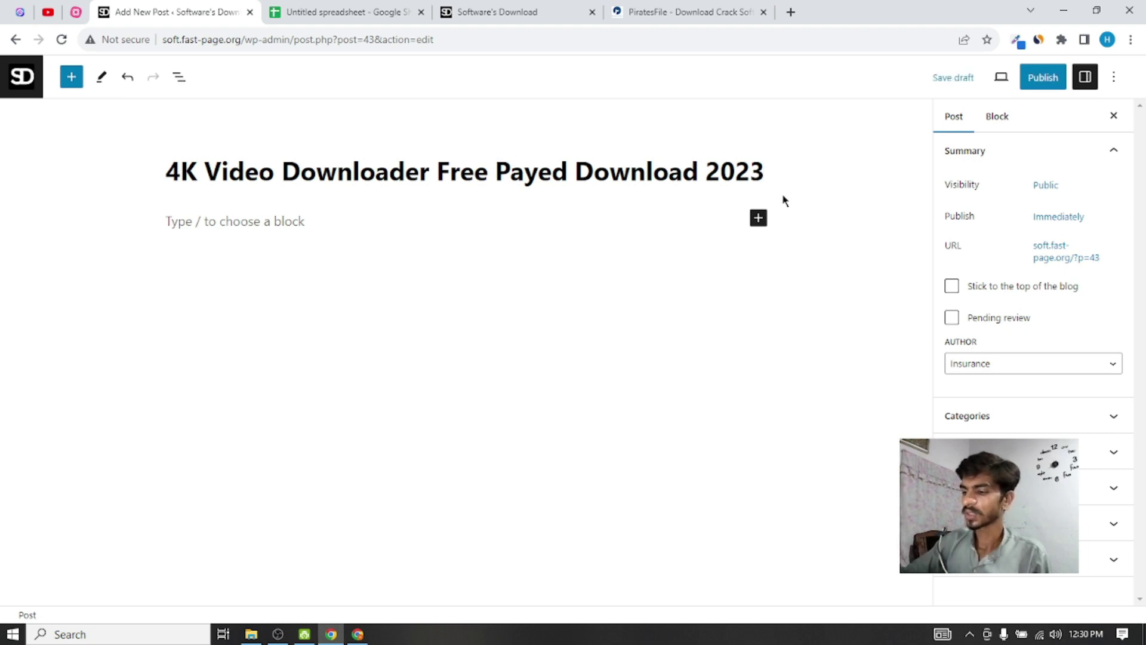
pyautogui.write('||')
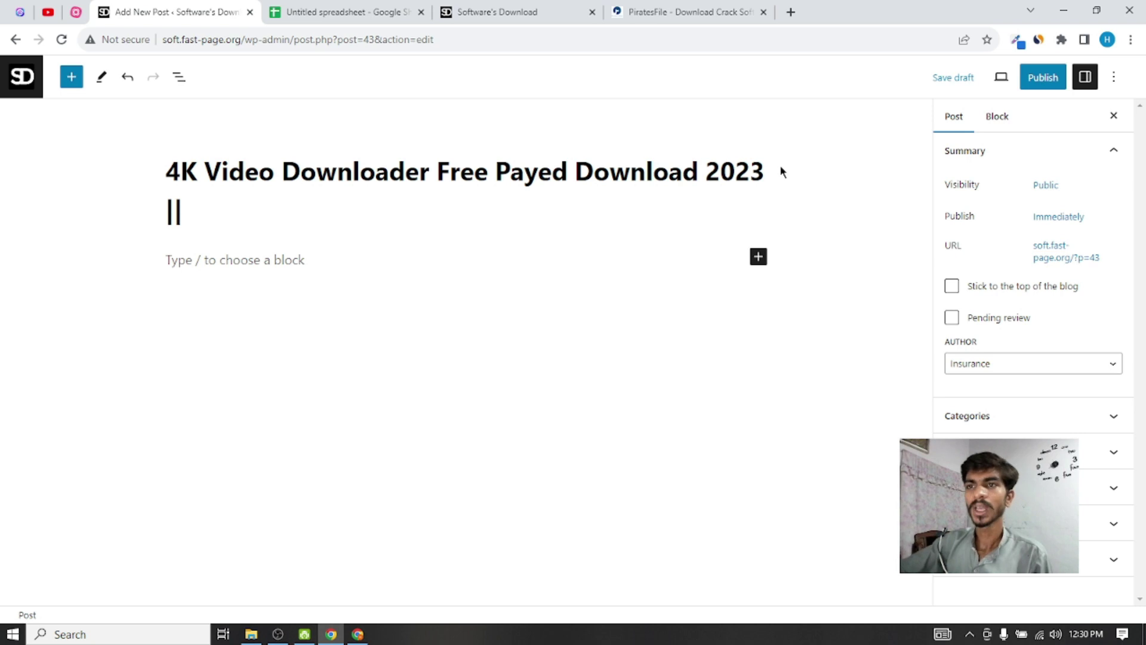
pyautogui.click(336, 11)
pyautogui.click(277, 201)
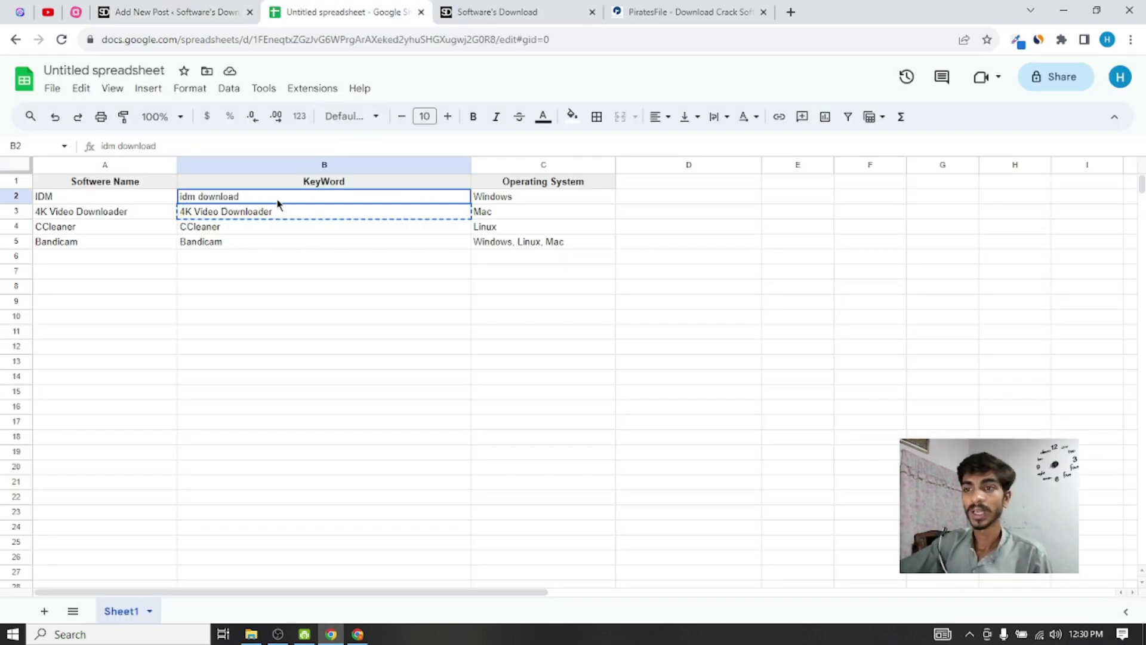
pyautogui.hotkey('ctrl', 'c')
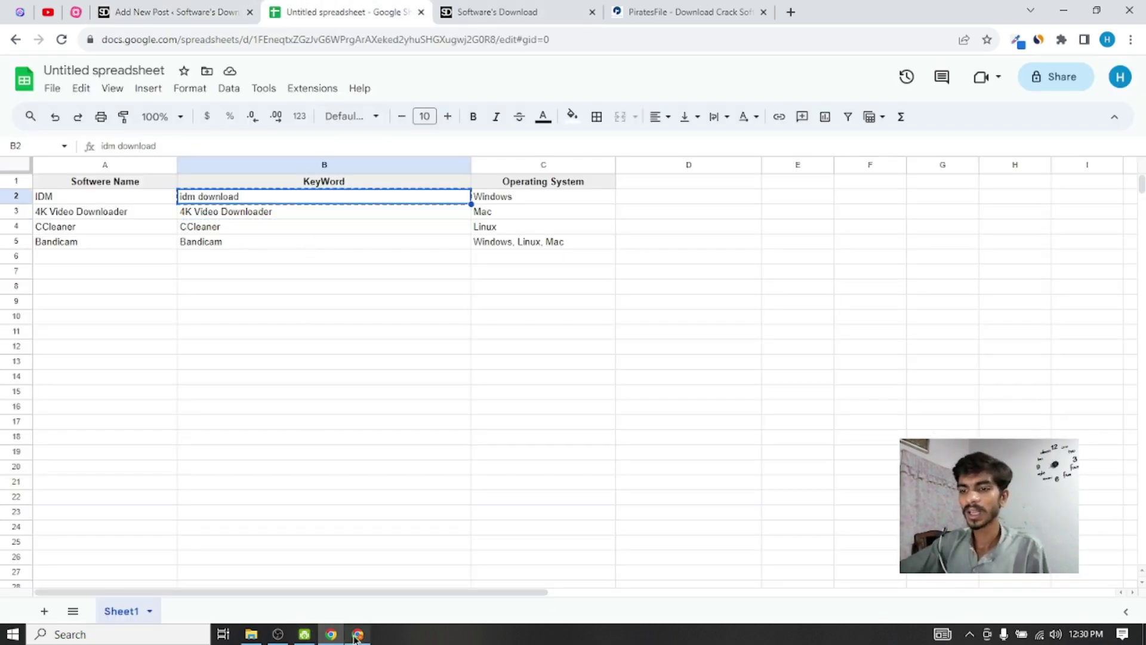
pyautogui.click(158, 9)
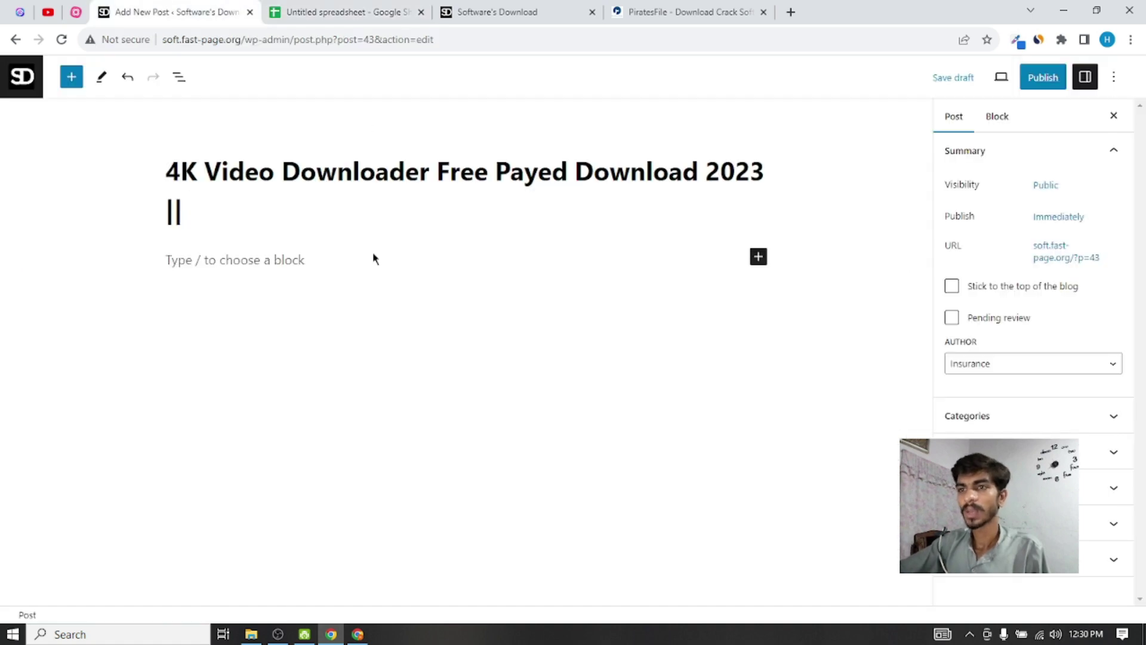
# Paste the copied keyword "idm download" after the "||" separator at the end of the post title
pyautogui.hotkey('ctrl', 'v')
pyautogui.press('Home')
pyautogui.hotkey('ctrl', 'z')
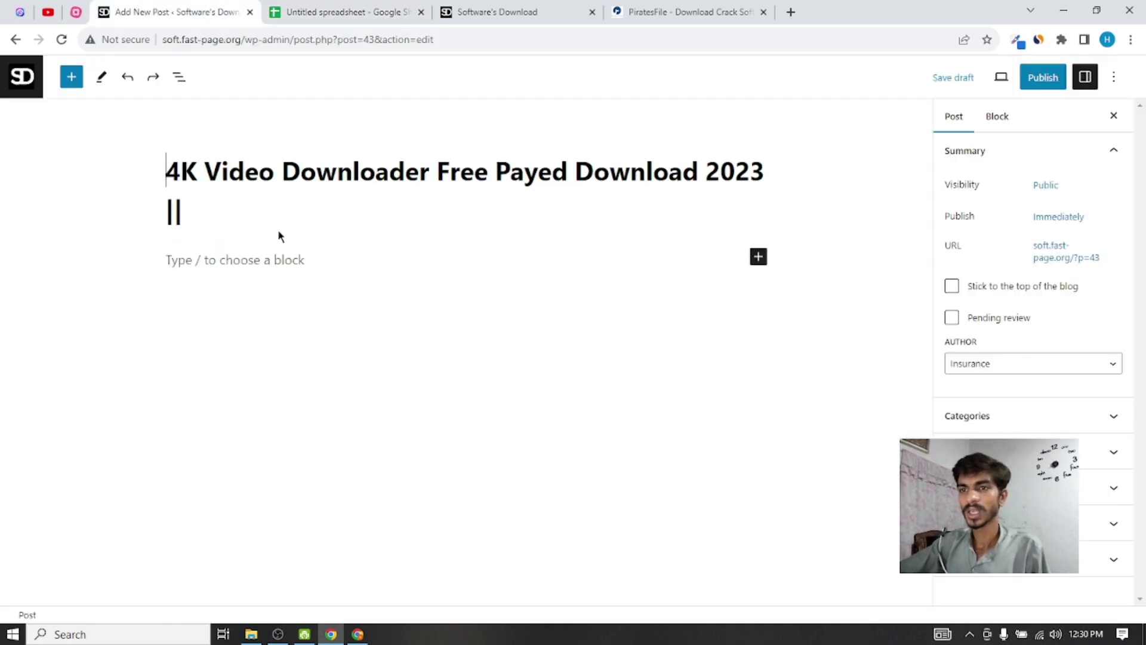
pyautogui.hotkey('ctrl', 'v')
pyautogui.hotkey('ctrl', 'z')
pyautogui.press('End')
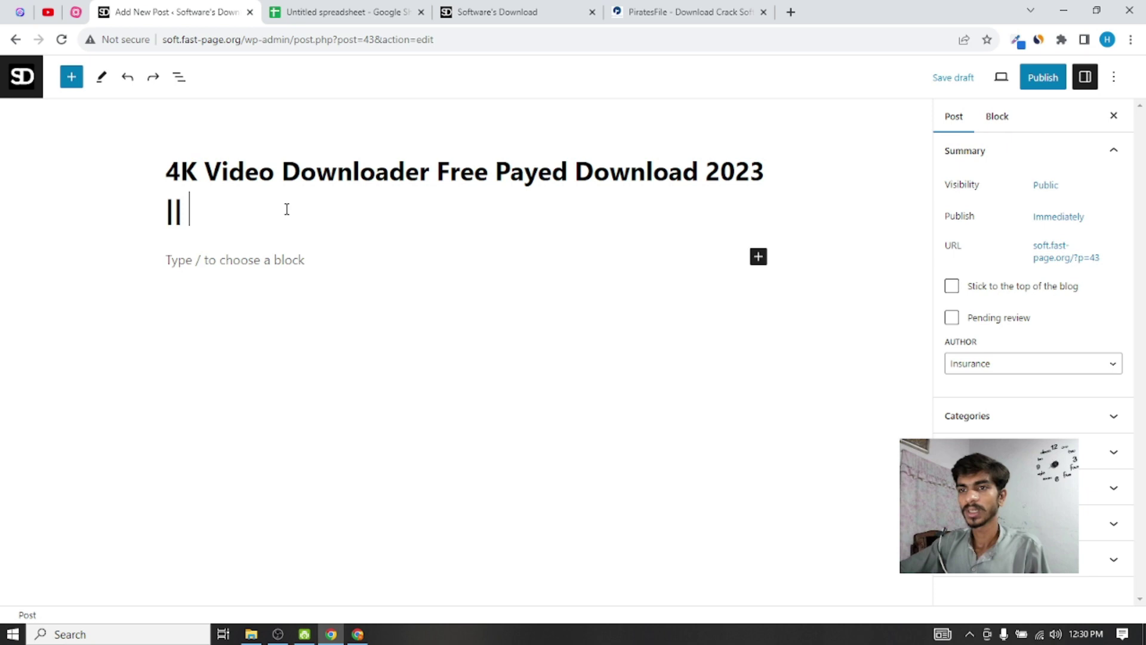
pyautogui.hotkey('ctrl', 'v')
# Capitalize the keyword after the "||" separator in the post title so it reads "IDM Download"
pyautogui.click(199, 212)
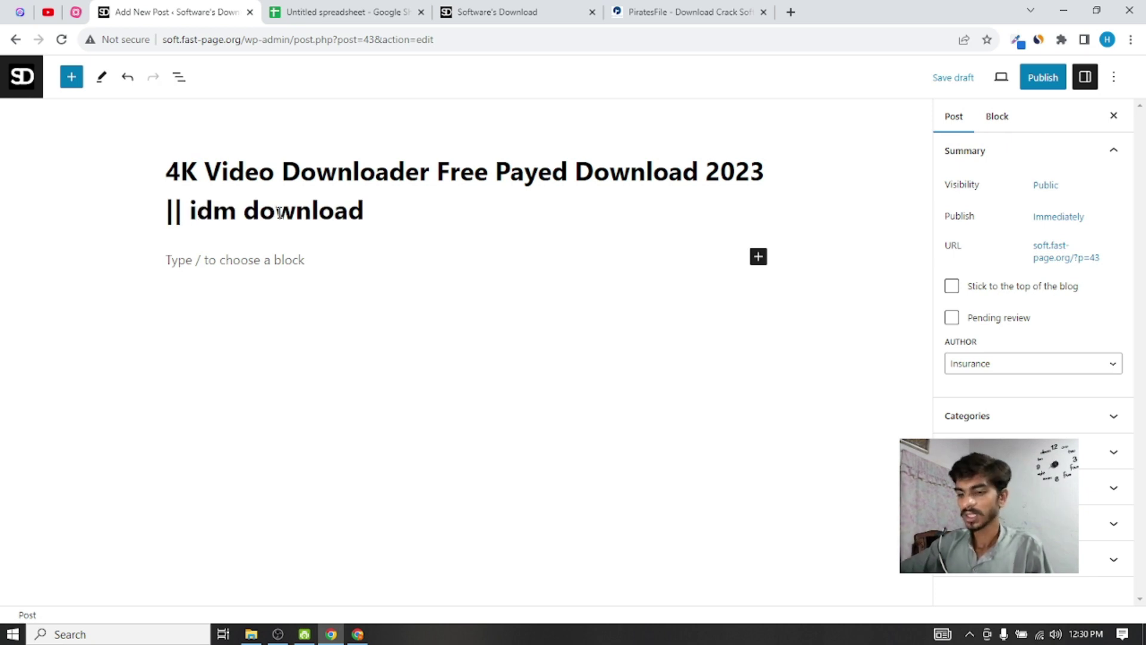
pyautogui.press('Right')
pyautogui.press('Right')
pyautogui.press('Right')
pyautogui.press('BackSpace')
pyautogui.press('BackSpace')
pyautogui.press('BackSpace')
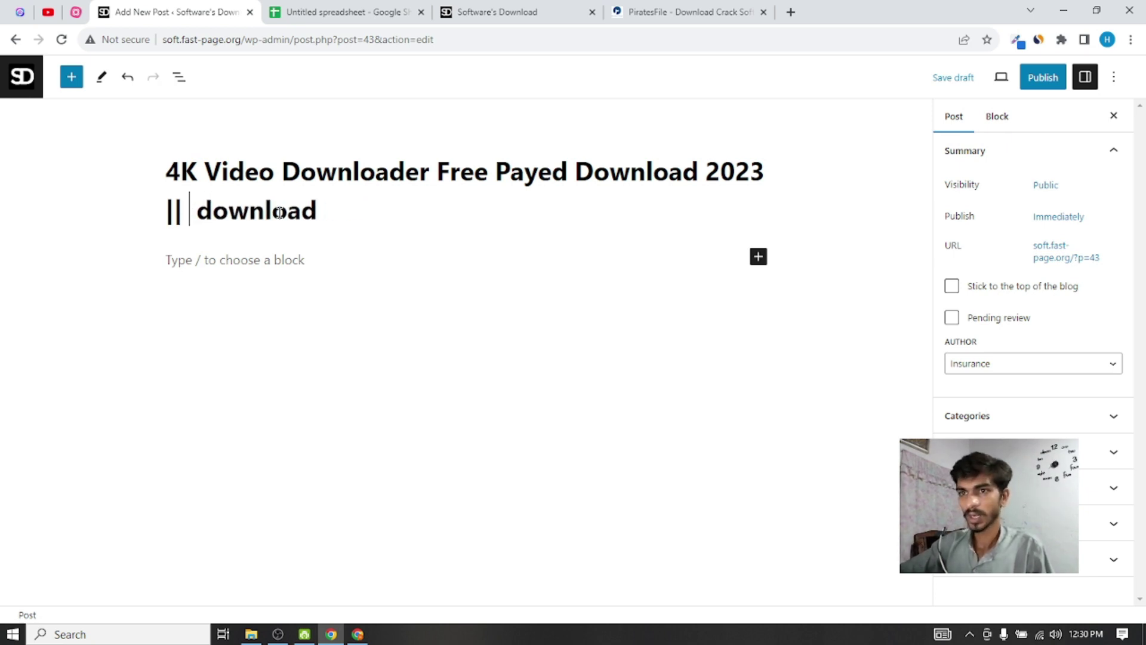
pyautogui.write('IDM')
pyautogui.click(272, 215)
pyautogui.press('BackSpace')
pyautogui.write('D')
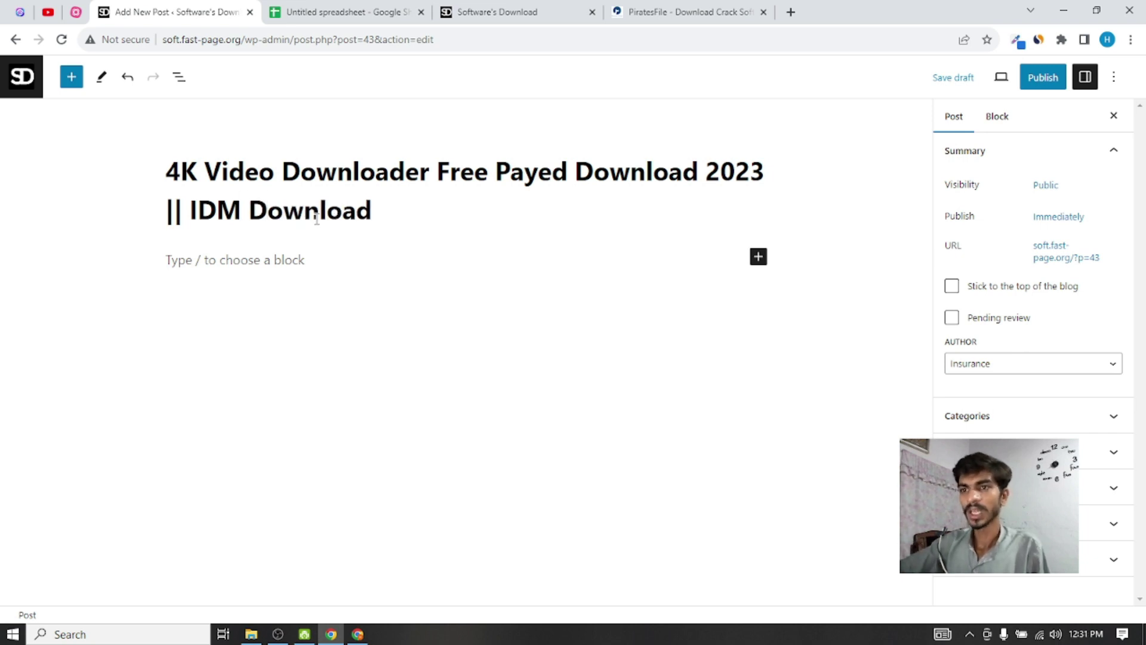
# Replace "4K Video Downloader" at the start of the post title with "IDM"
pyautogui.moveTo(168, 174); pyautogui.dragTo(428, 182)
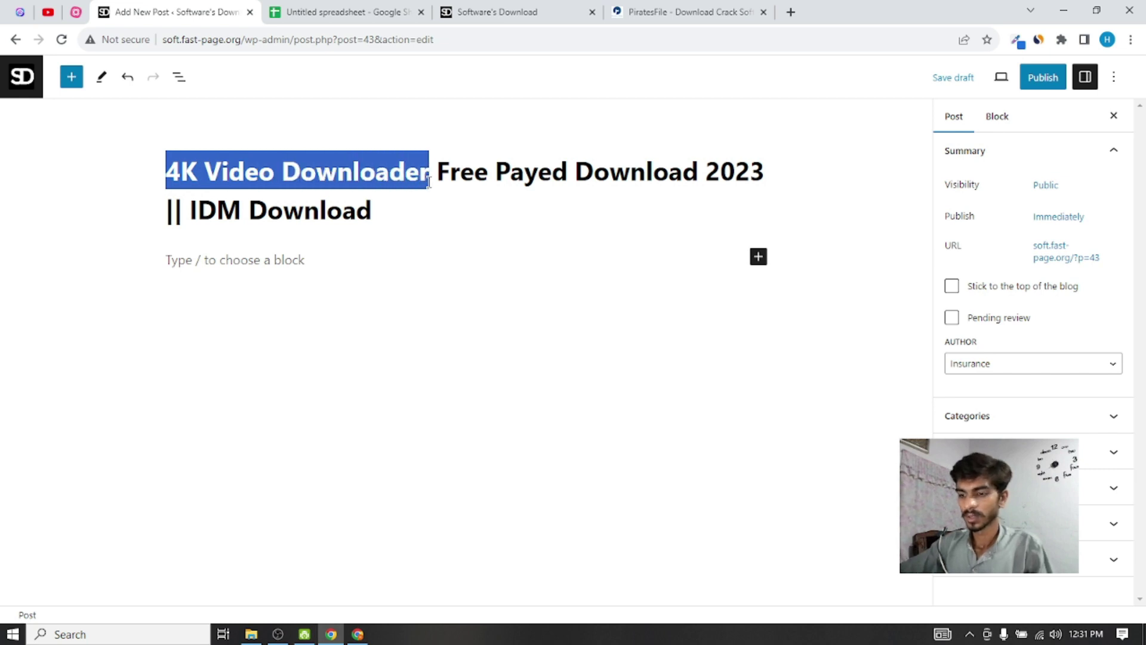
pyautogui.write('IDM')
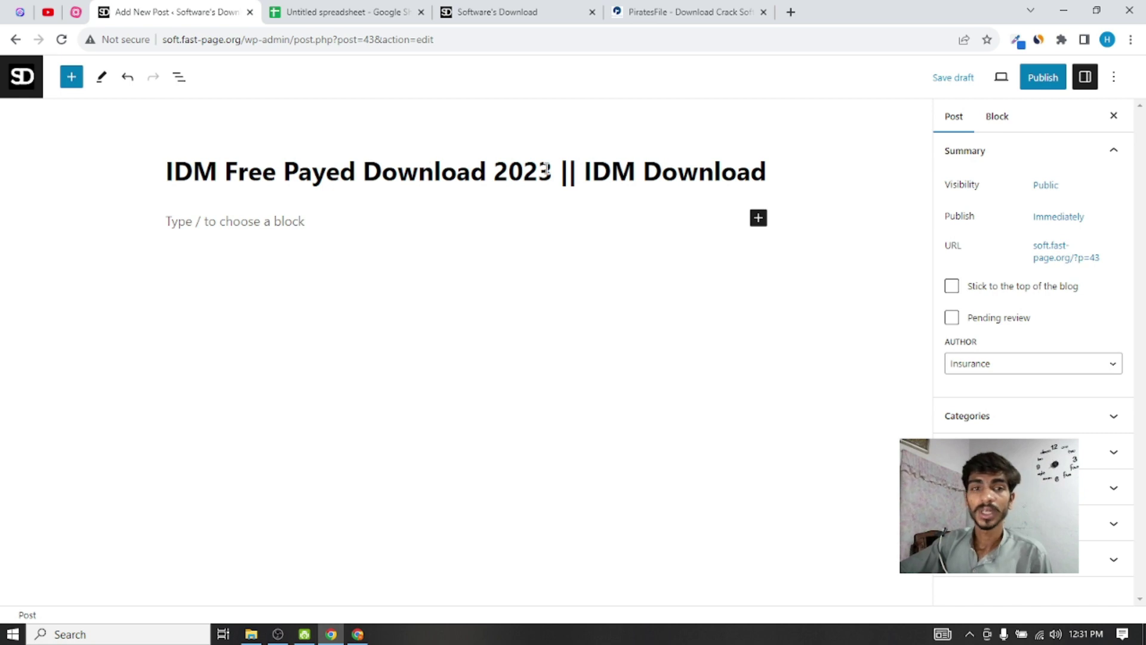
pyautogui.moveTo(584, 171); pyautogui.dragTo(767, 170)
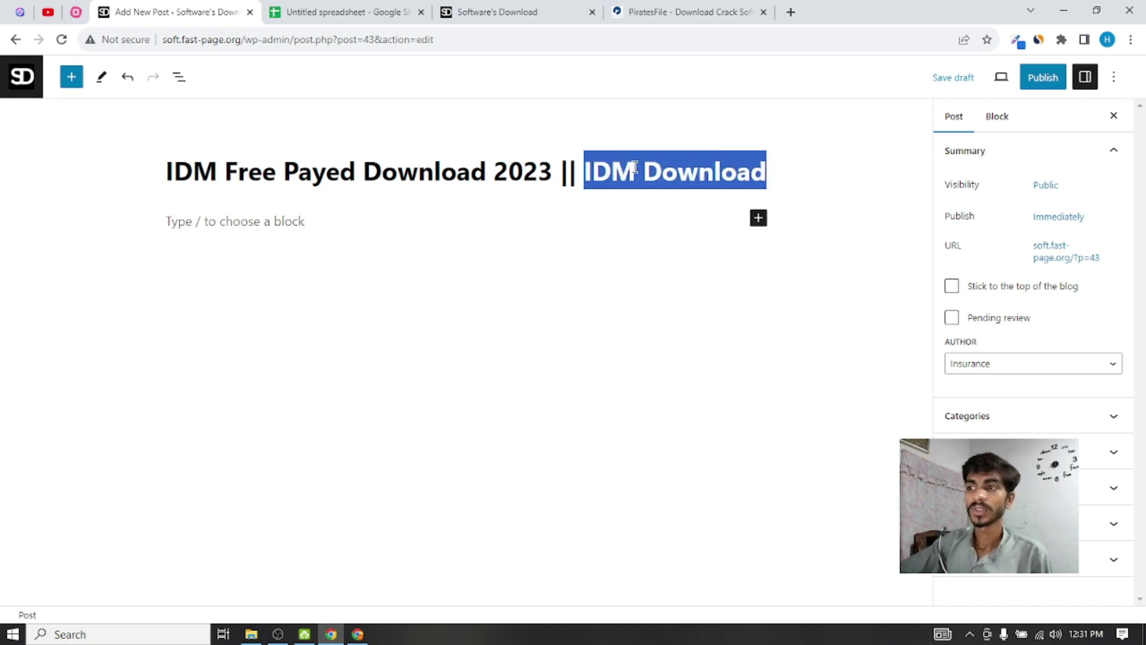
pyautogui.click(673, 174)
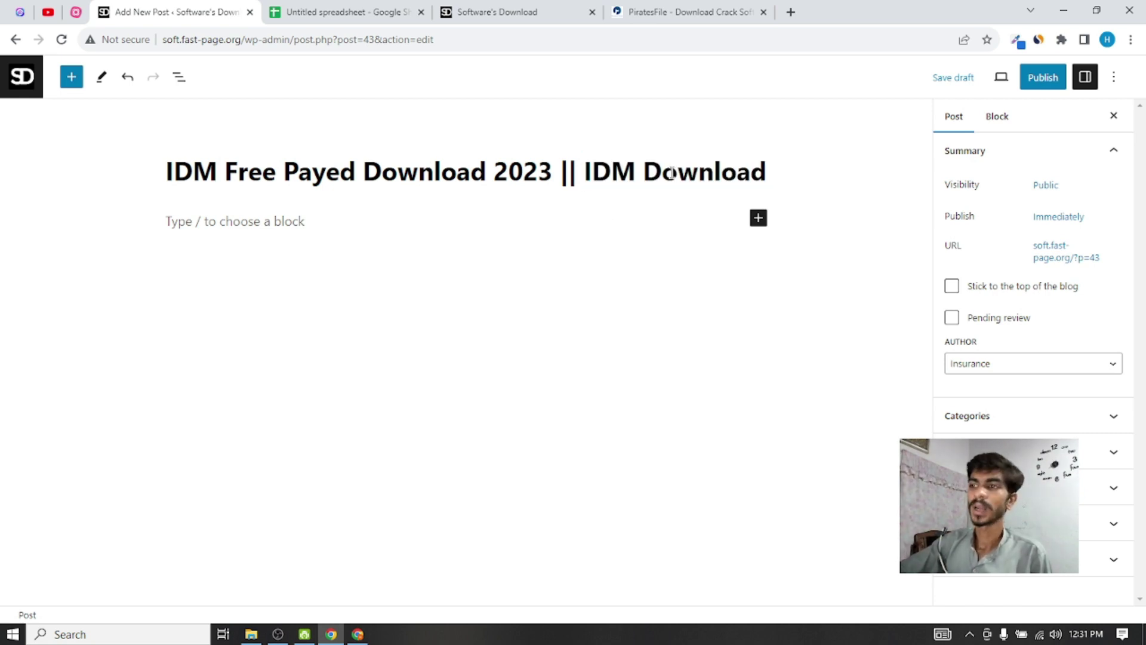
# Copy the phrase "IDM Download" from the end of the post title
pyautogui.click(326, 6)
pyautogui.click(191, 9)
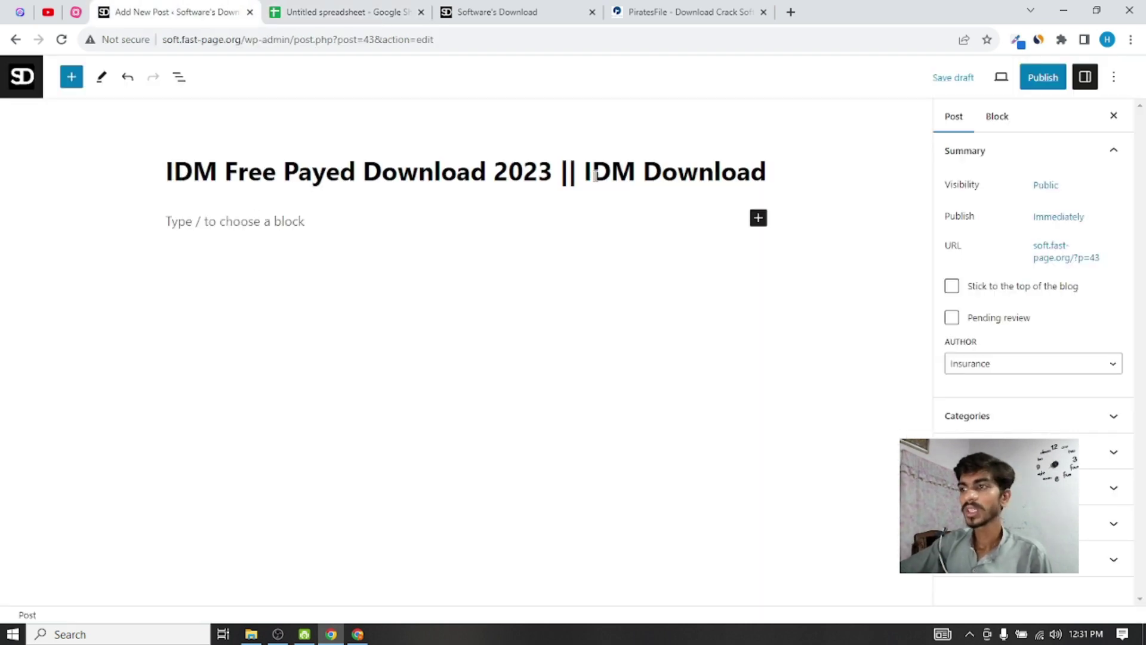
pyautogui.moveTo(584, 174); pyautogui.dragTo(615, 175)
pyautogui.click(770, 177)
pyautogui.doubleClick(738, 173)
pyautogui.rightClick(617, 177)
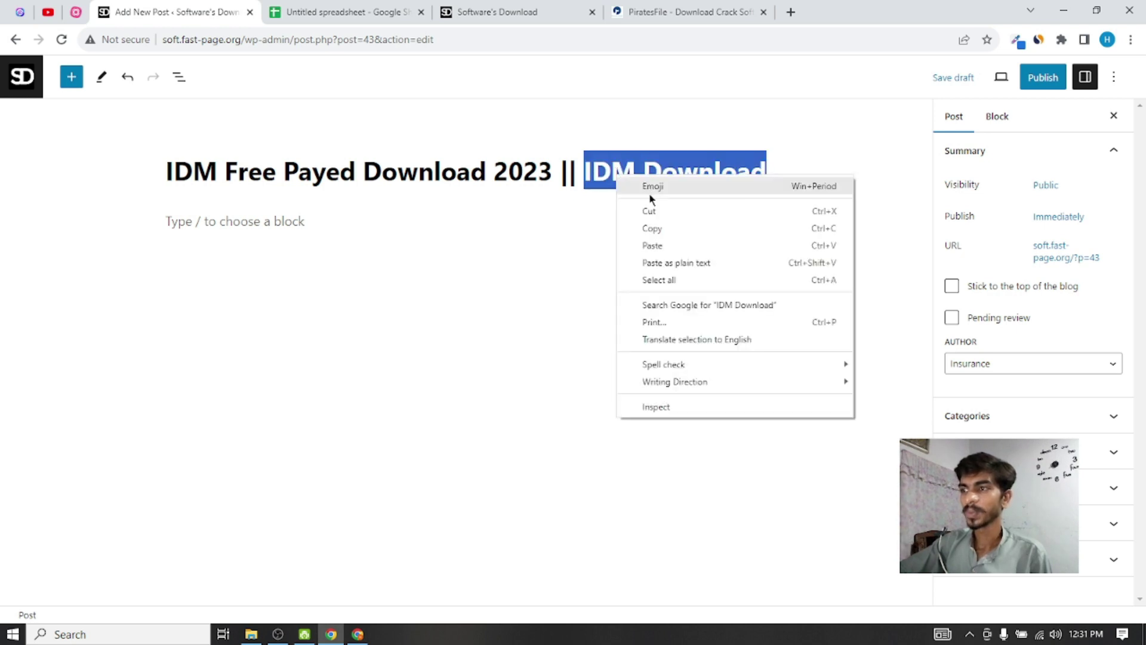
pyautogui.click(653, 230)
# Switch to ChatGPT and draft the message "Wirte a Full Seo Friendly article on IDM Download" without sending it
pyautogui.click(358, 634)
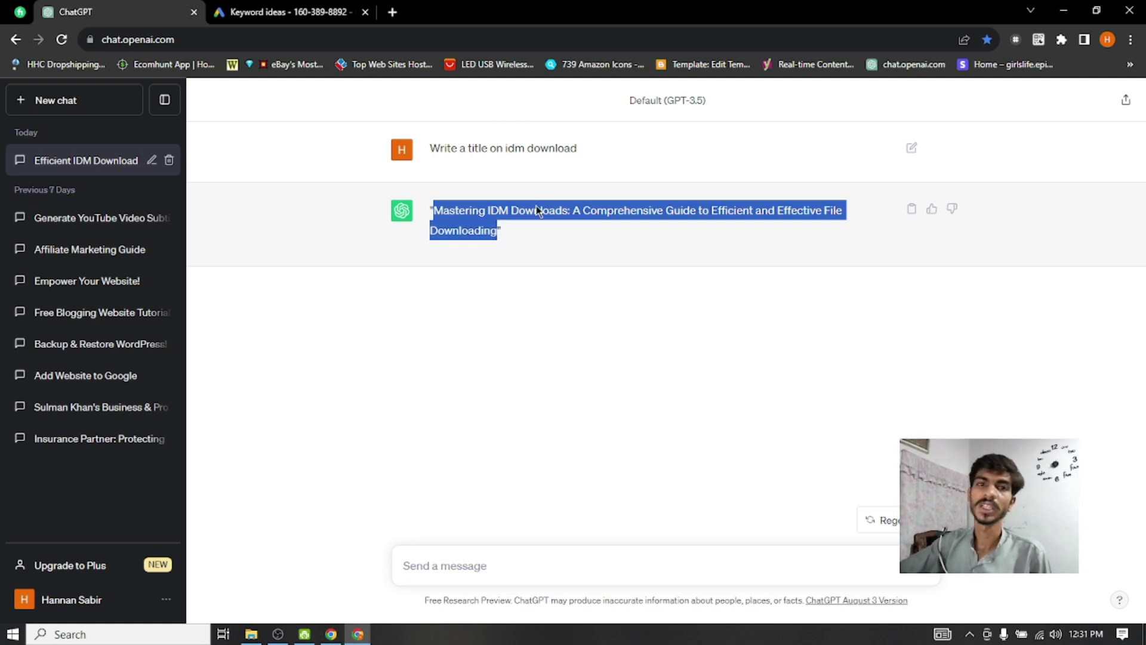
pyautogui.click(540, 562)
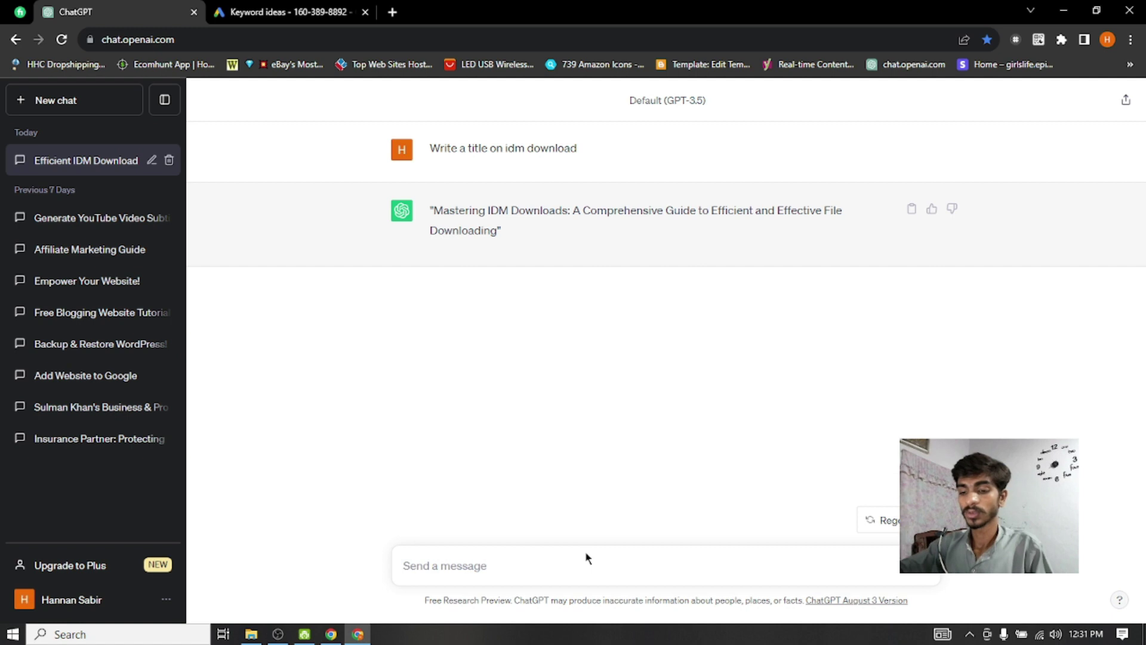
pyautogui.write('Wirte a')
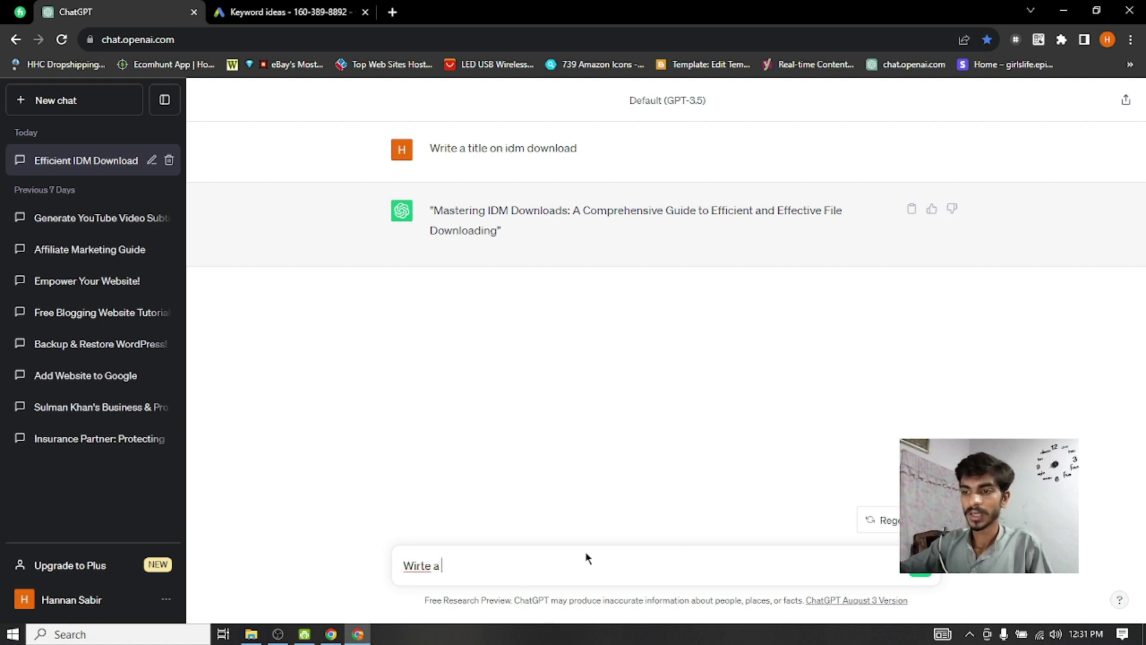
pyautogui.write(' Full Seo')
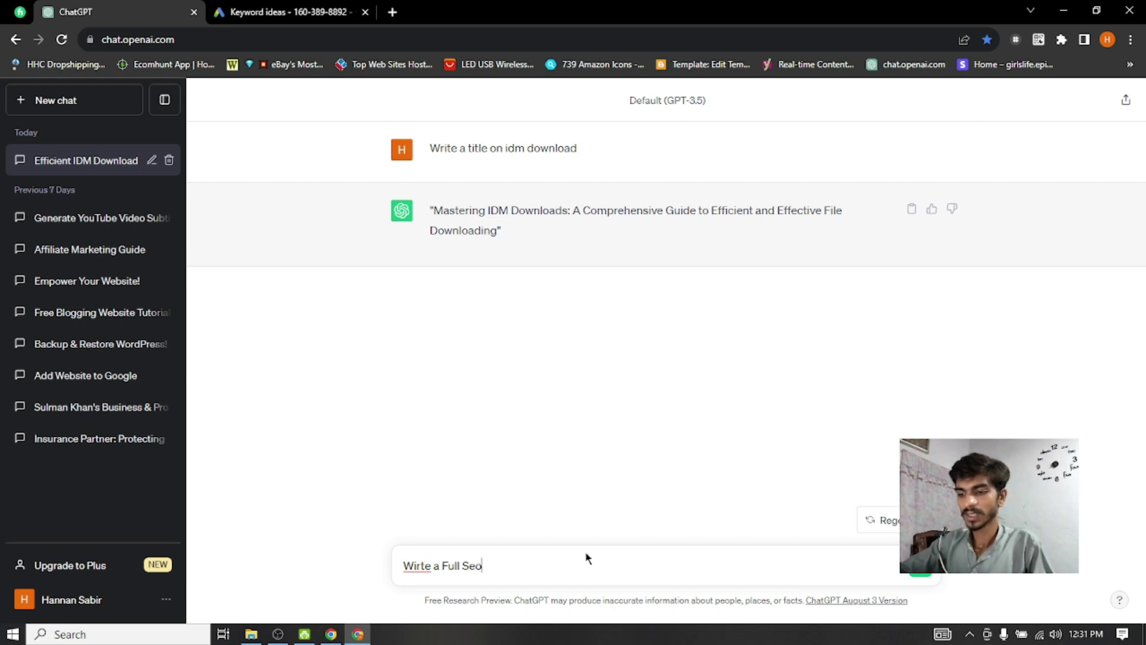
pyautogui.write(' Frean')
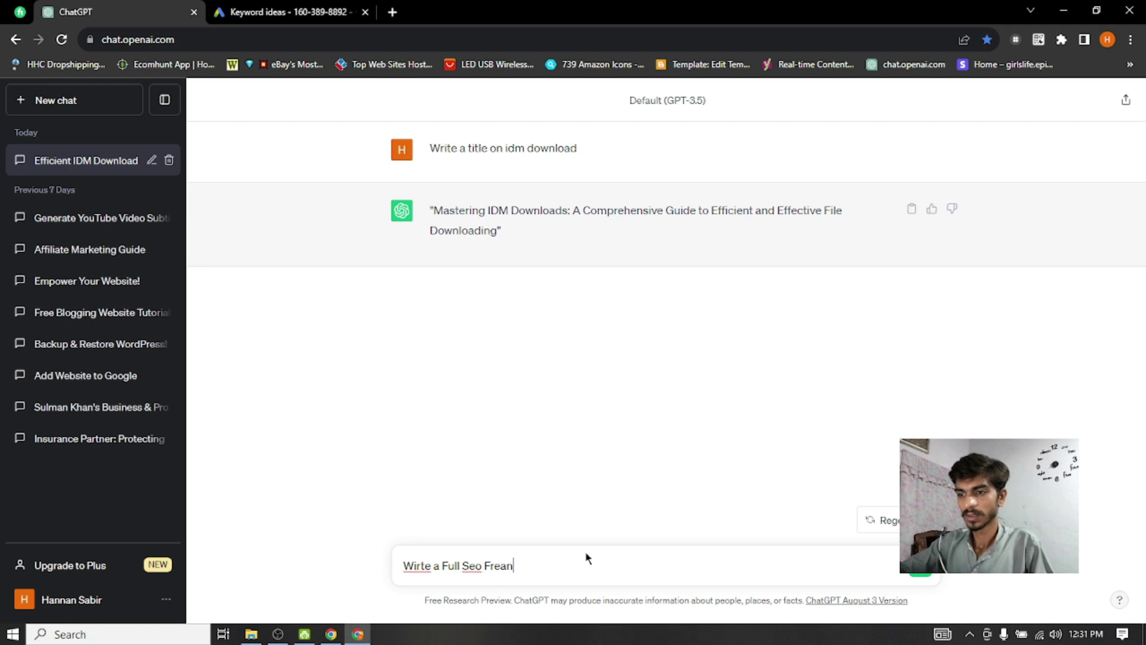
pyautogui.press('BackSpace')
pyautogui.press('BackSpace')
pyautogui.press('BackSpace')
pyautogui.write('ien')
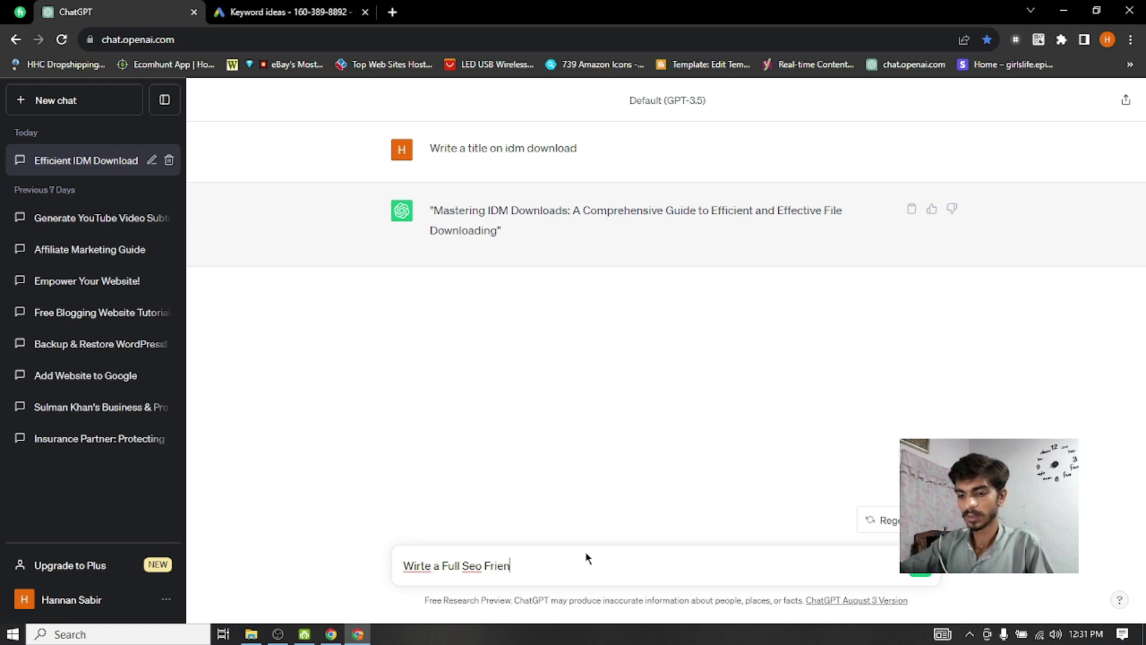
pyautogui.write('dly article on')
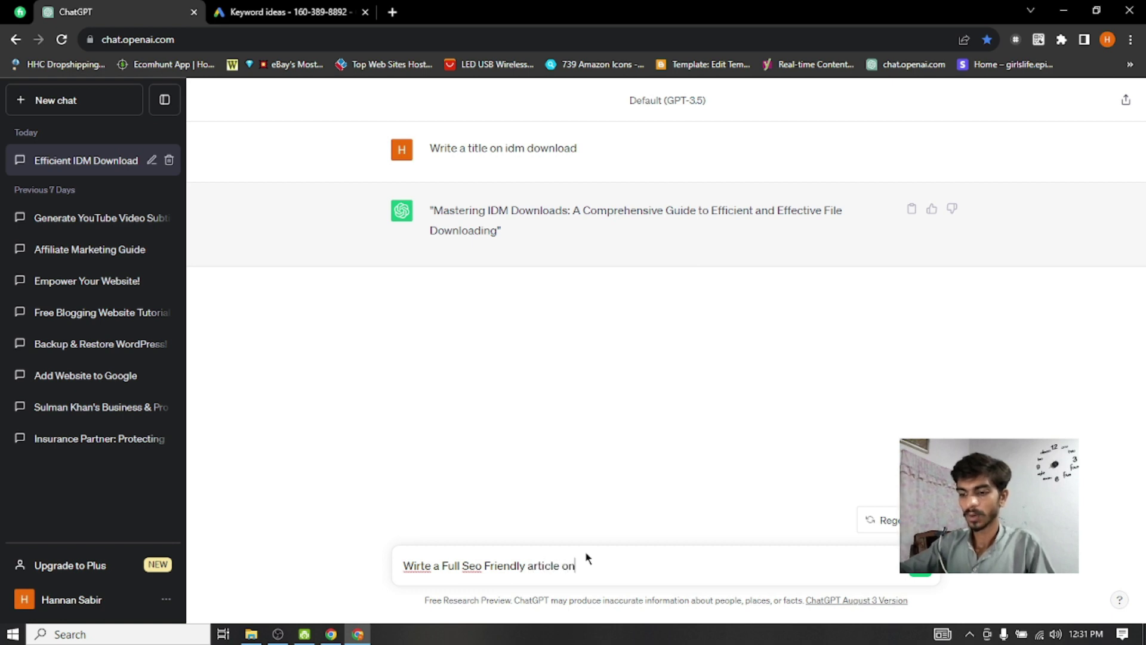
pyautogui.write(' IDM Download')
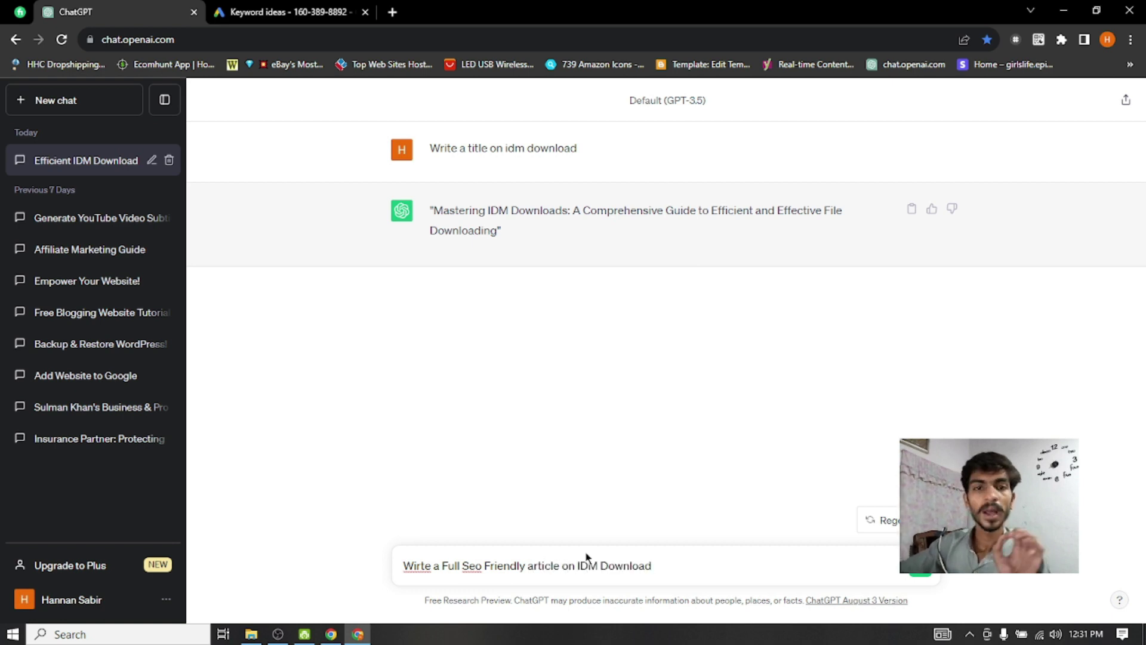
# Correct "Seo" to "SEO" and "Wirte" to "Write" in the drafted message
pyautogui.rightClick(471, 566)
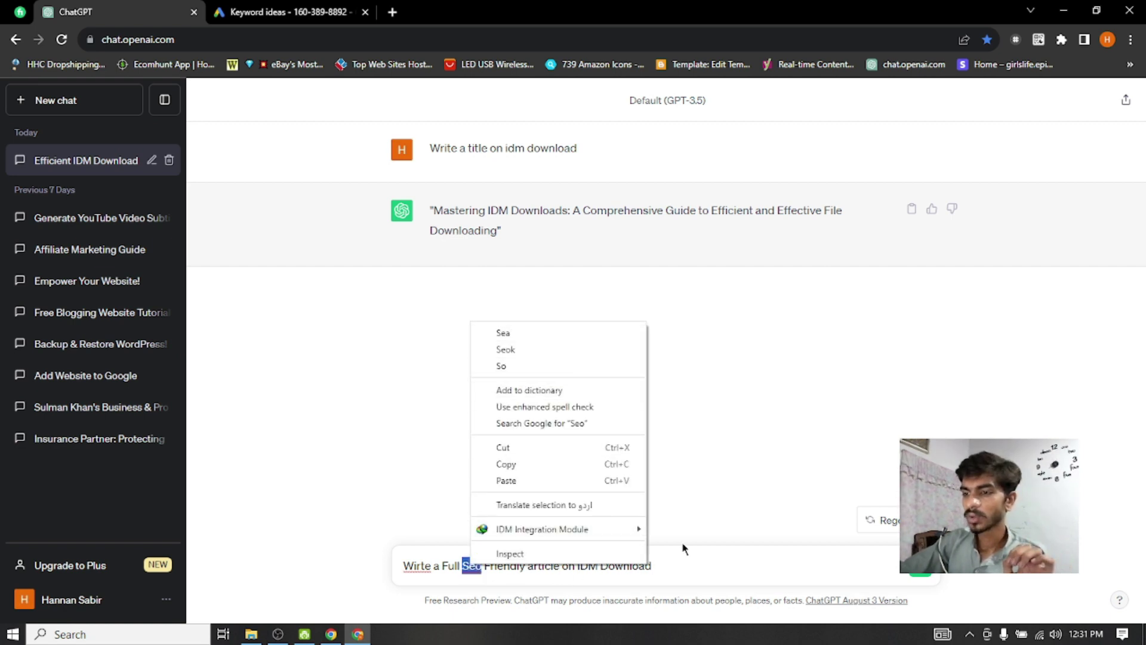
pyautogui.click(484, 566)
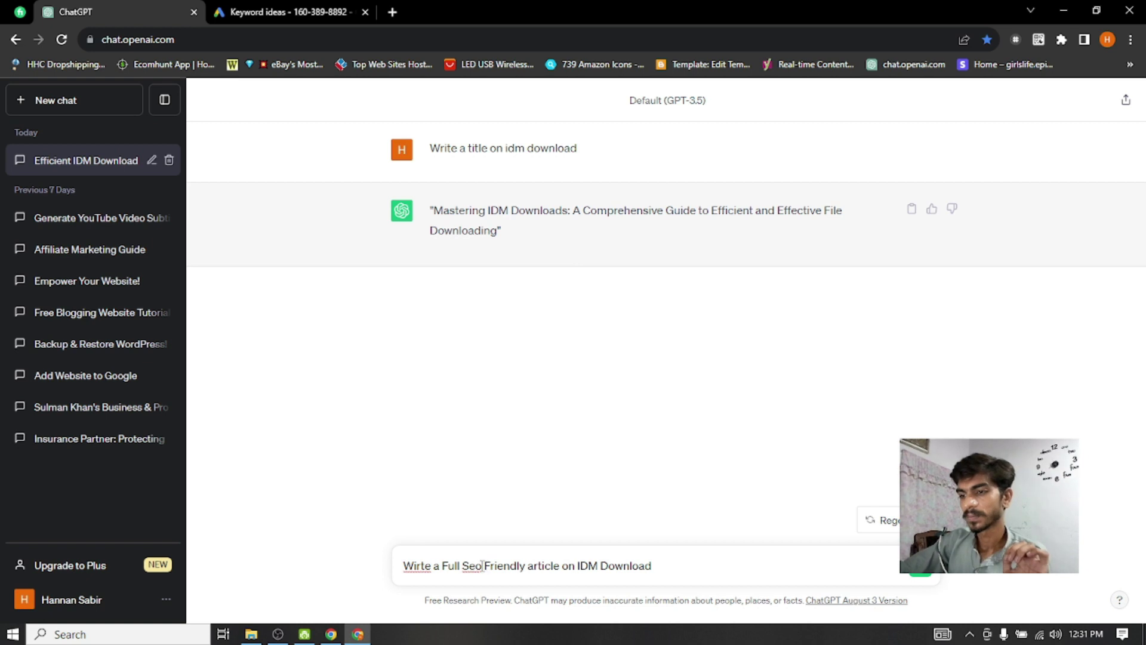
pyautogui.press('BackSpace')
pyautogui.press('BackSpace')
pyautogui.write('EO')
pyautogui.rightClick(418, 566)
pyautogui.click(489, 337)
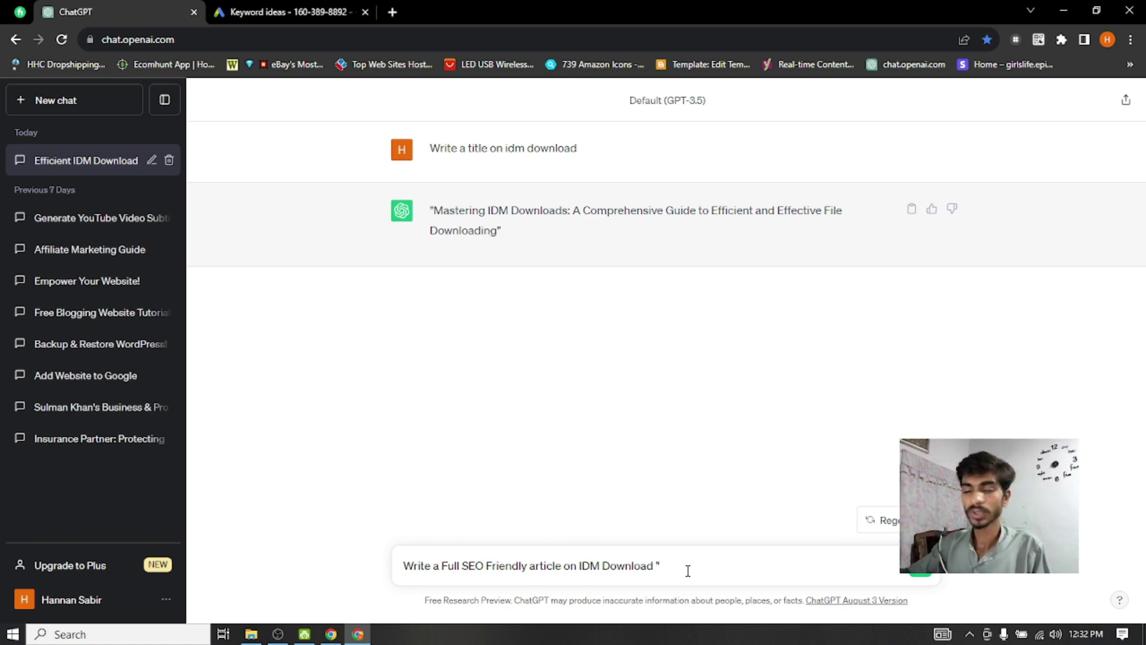
# Extend the drafted message with the text Main Keyword "IDM Download", reusing the phrase already in the message
pyautogui.write('Main')
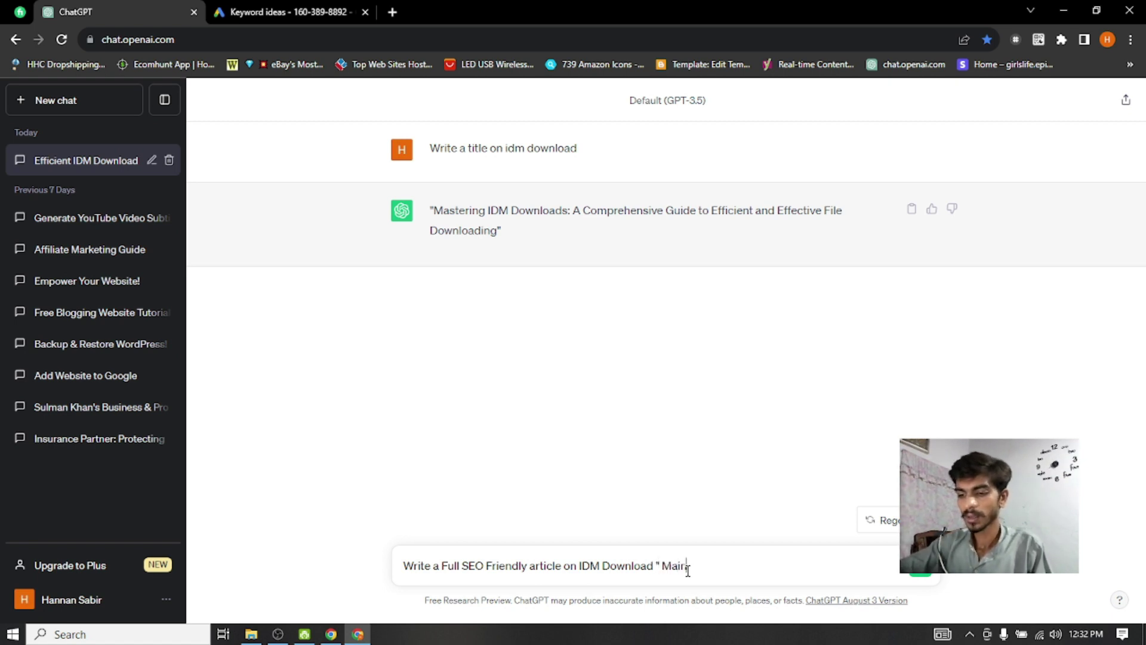
pyautogui.write(' Keyword')
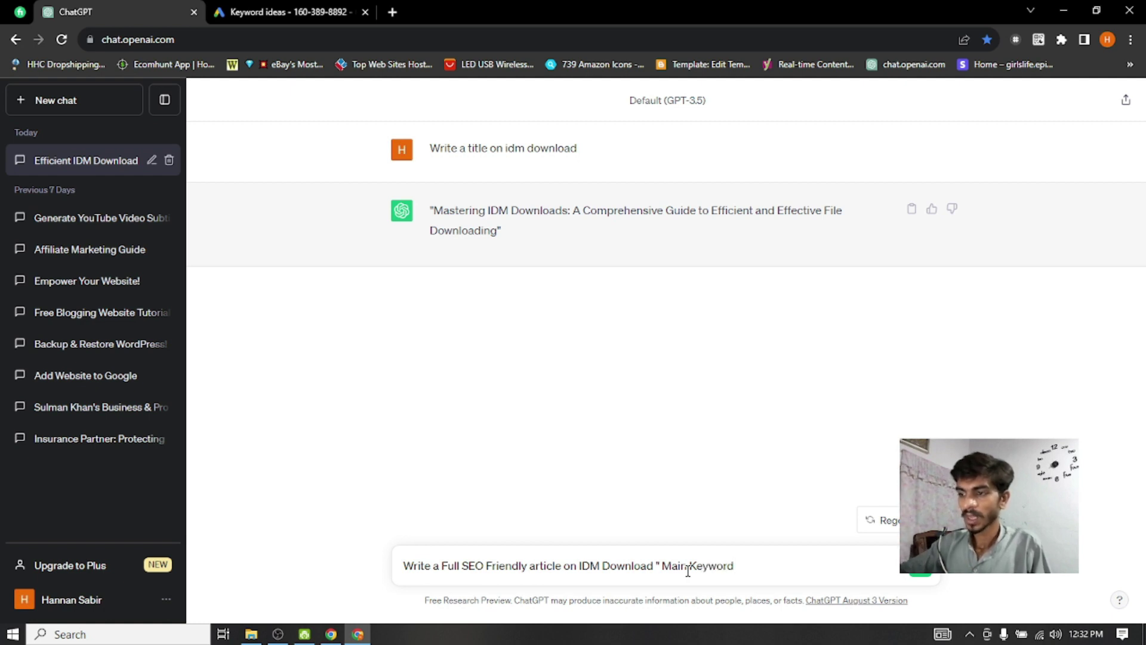
pyautogui.write(' "')
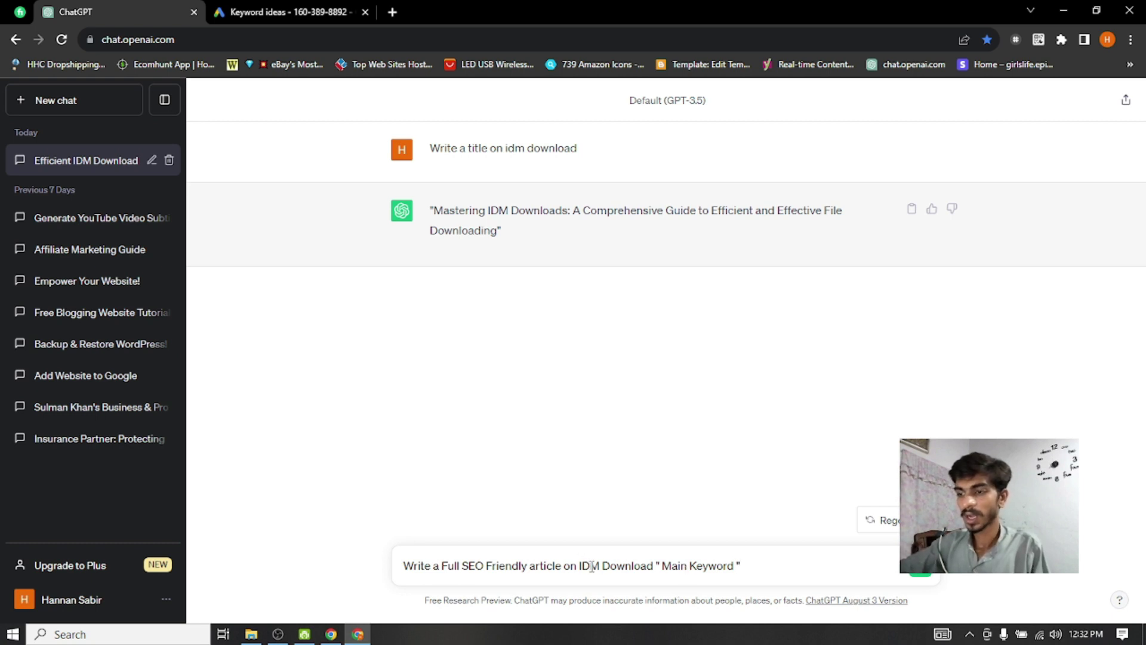
pyautogui.moveTo(578, 566); pyautogui.dragTo(653, 566)
pyautogui.hotkey('ctrl', 'c')
pyautogui.click(755, 568)
pyautogui.hotkey('ctrl', 'v')
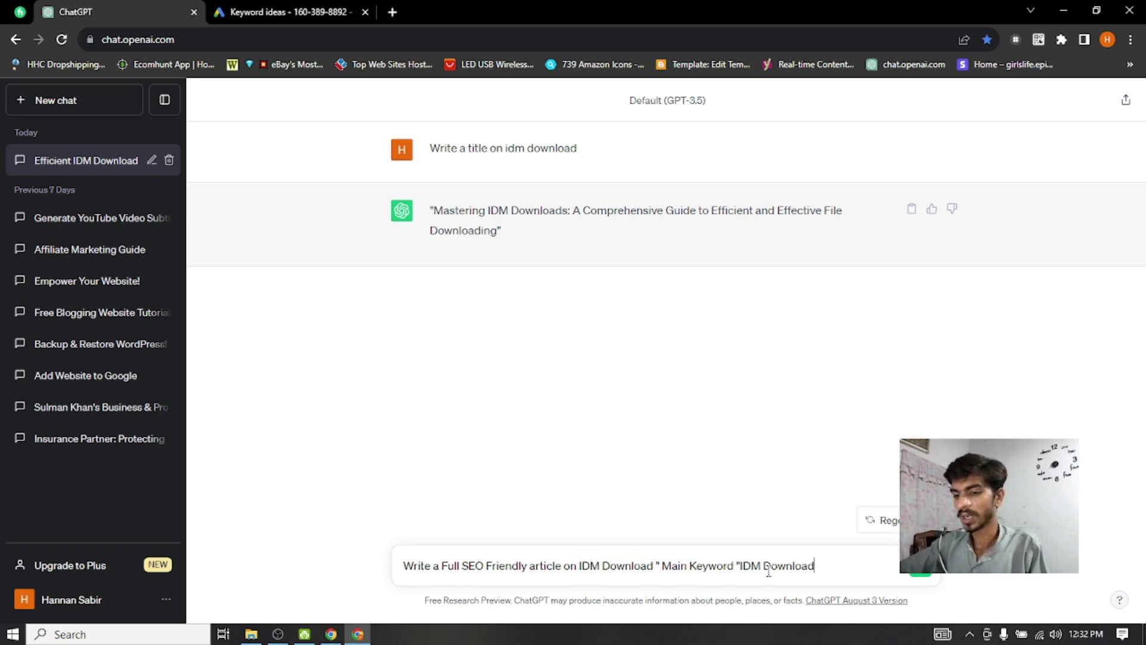
pyautogui.write('""')
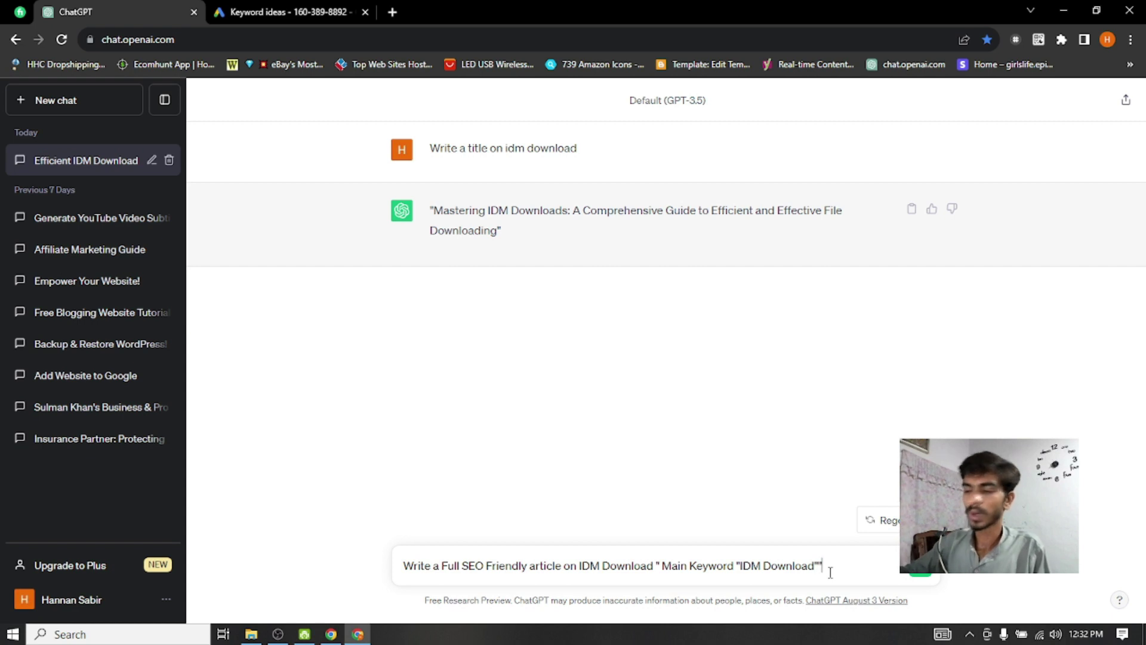
pyautogui.press('BackSpace')
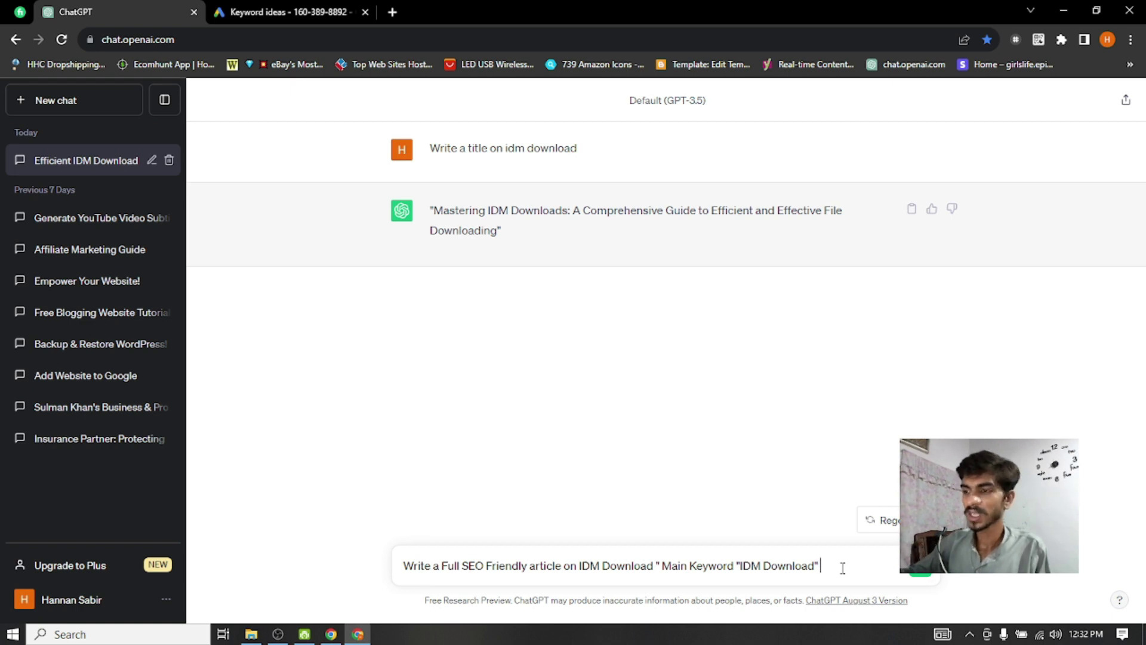
# Finish the message with "Use Many time in Aritcle" and send it
pyautogui.write('Us')
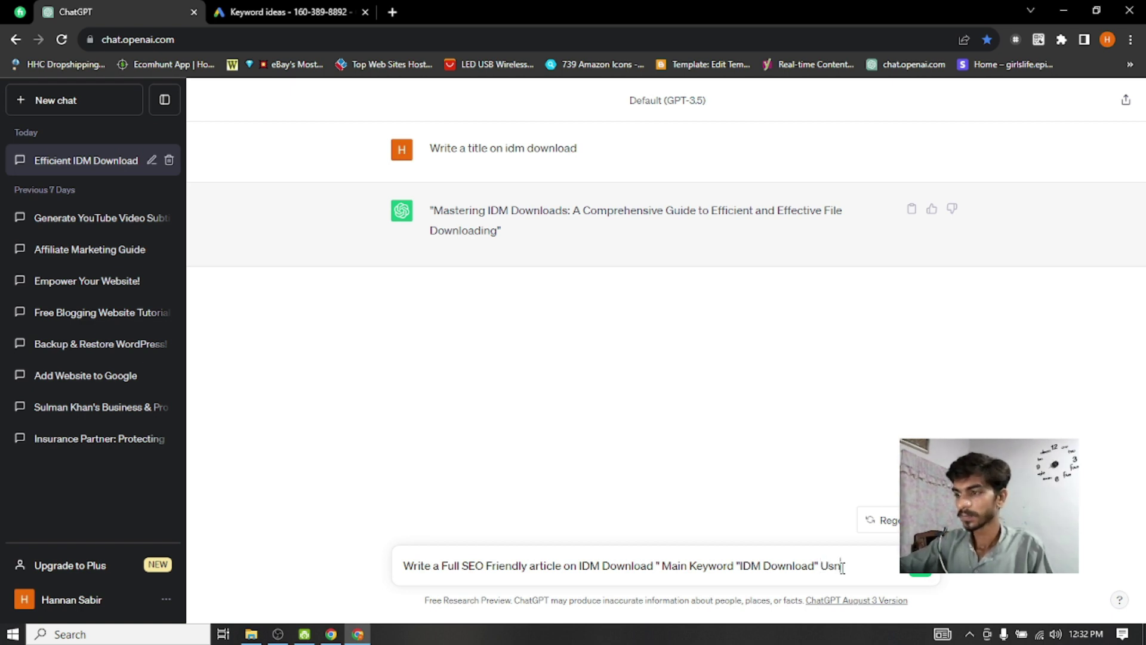
pyautogui.write('e Many')
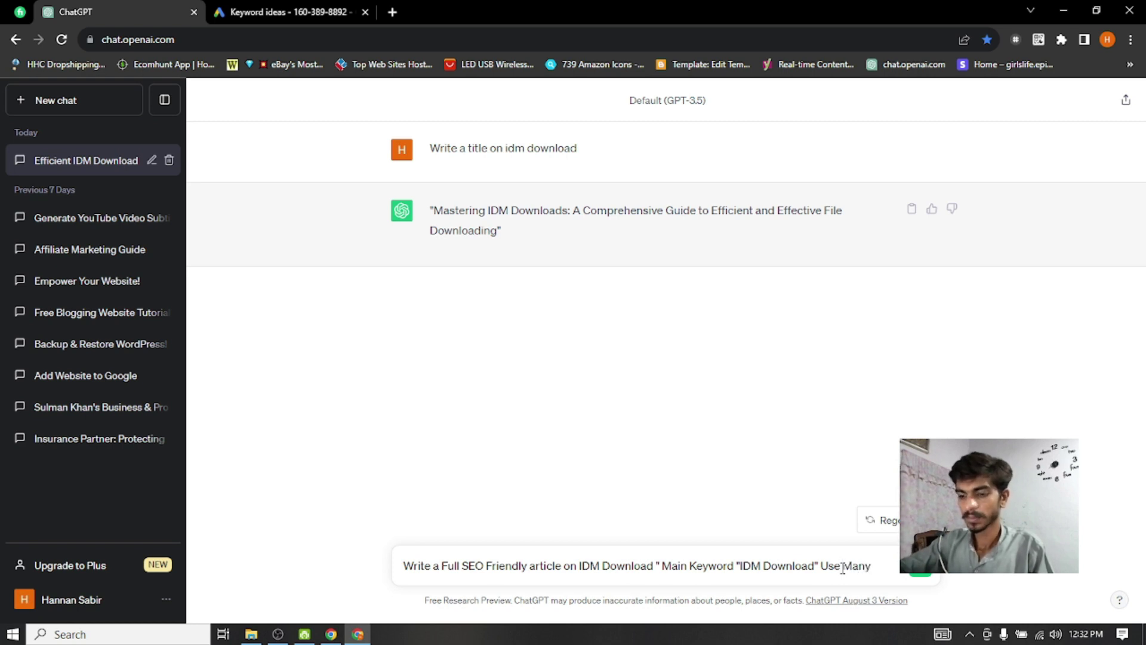
pyautogui.write(' time in')
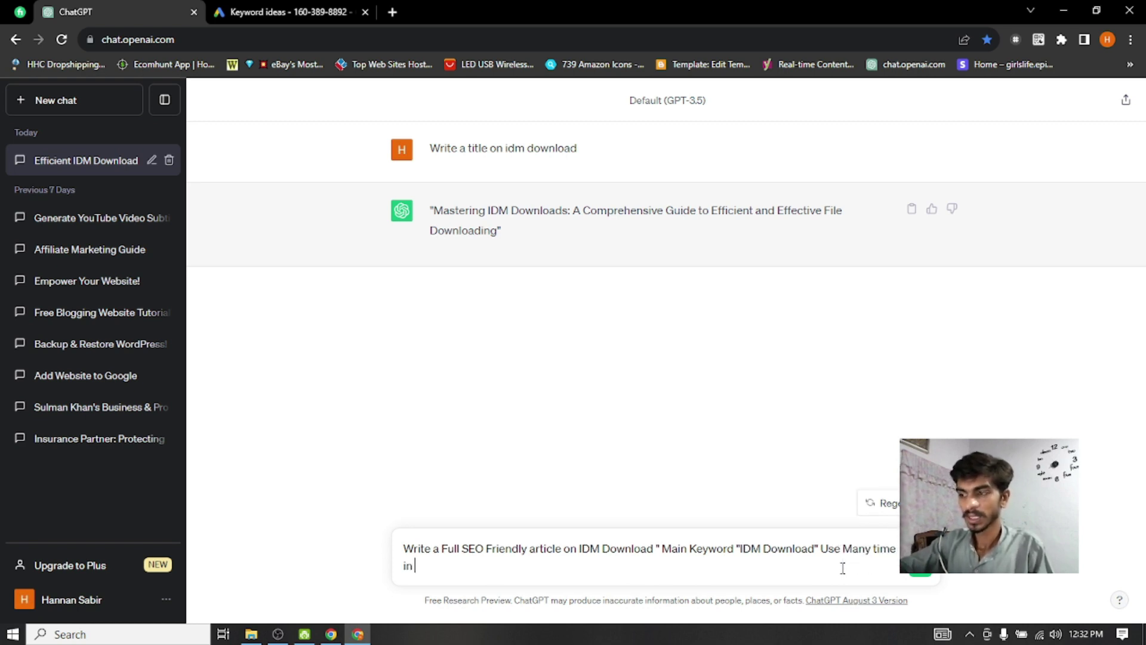
pyautogui.write(' Arite')
pyautogui.press('BackSpace')
pyautogui.write('cle')
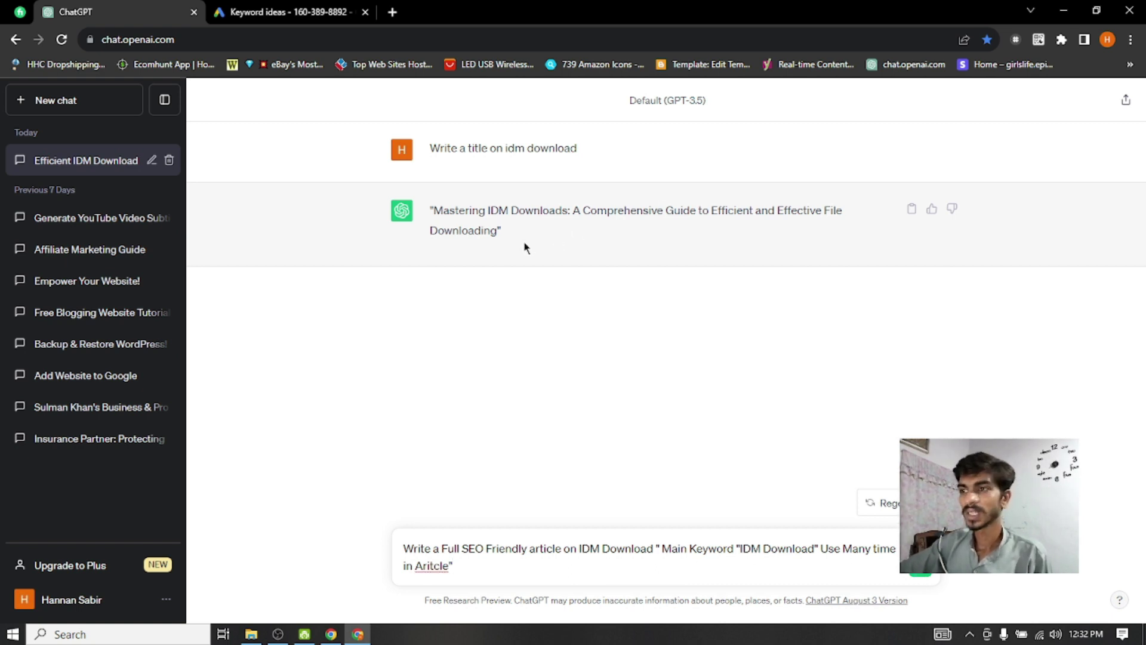
pyautogui.click(933, 576)
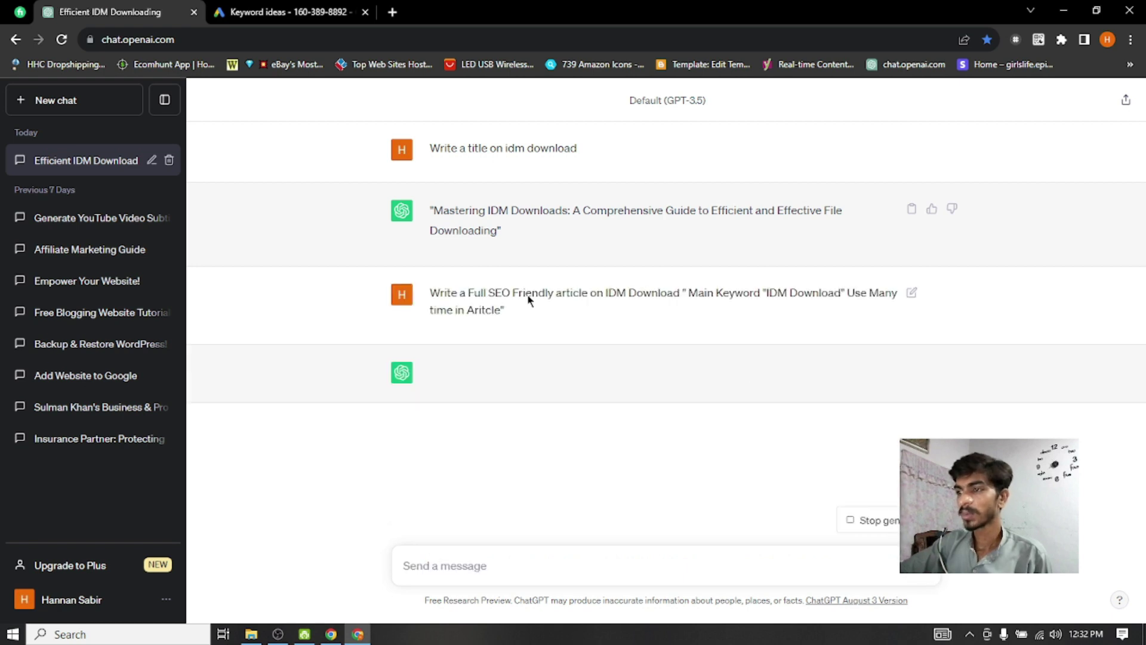
# Review the submitted prompt and the generated IDM Download article from its conclusion back up to the introduction
pyautogui.moveTo(431, 293); pyautogui.dragTo(499, 310)
pyautogui.click(543, 317)
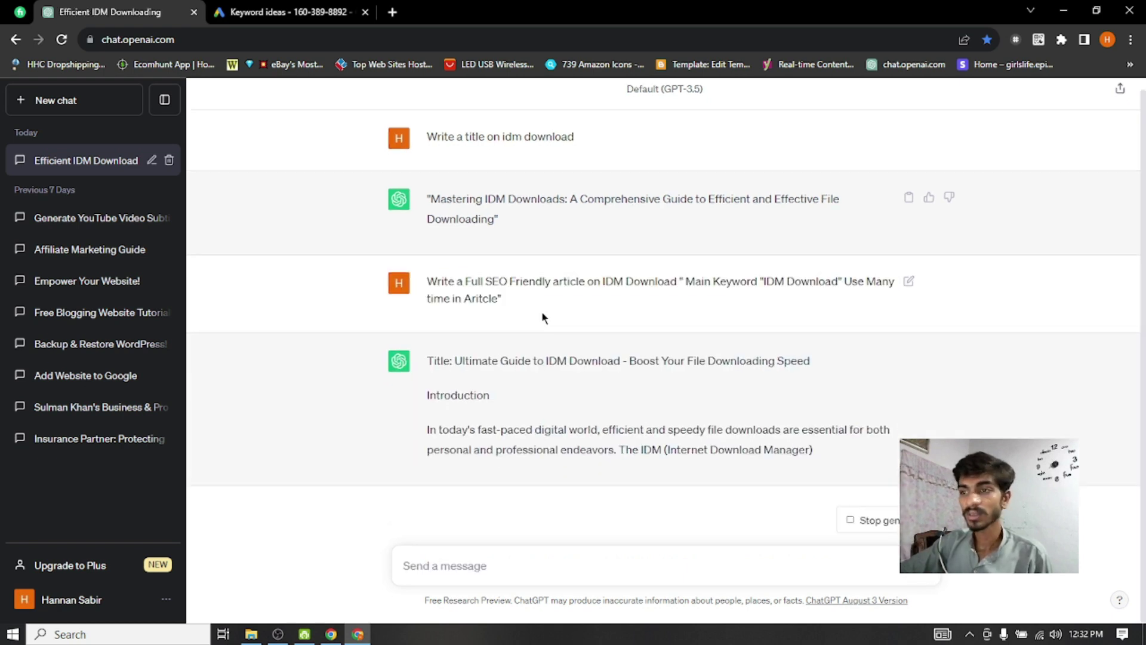
pyautogui.moveTo(427, 291); pyautogui.dragTo(530, 259)
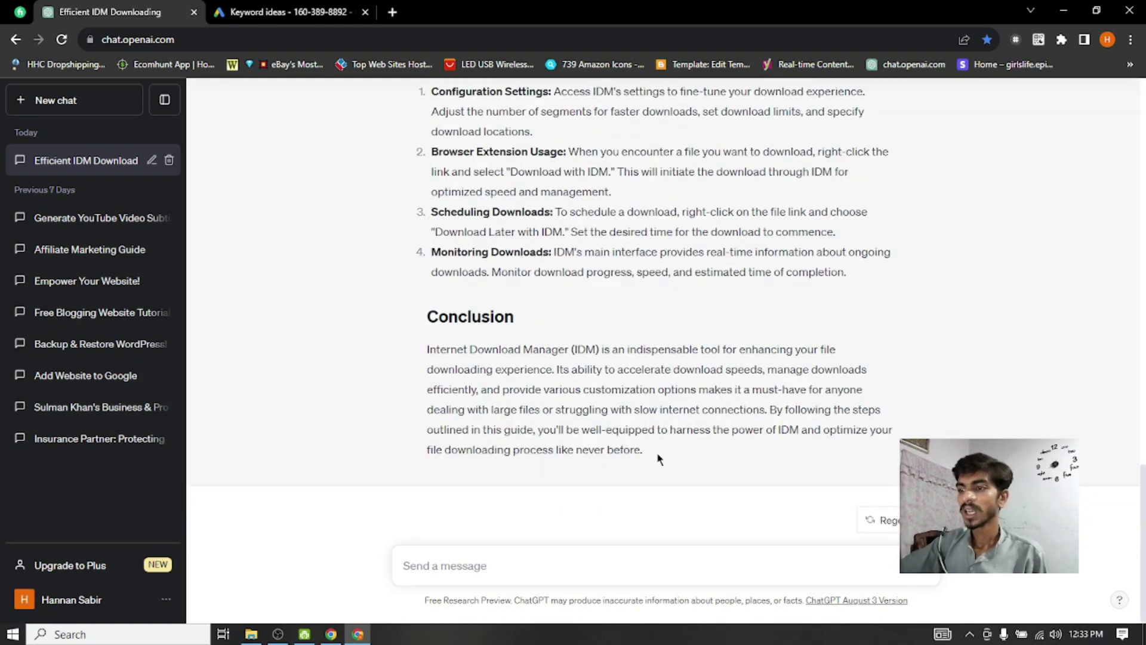
pyautogui.moveTo(641, 447); pyautogui.dragTo(484, 239)
pyautogui.scroll(6, 518, 263)
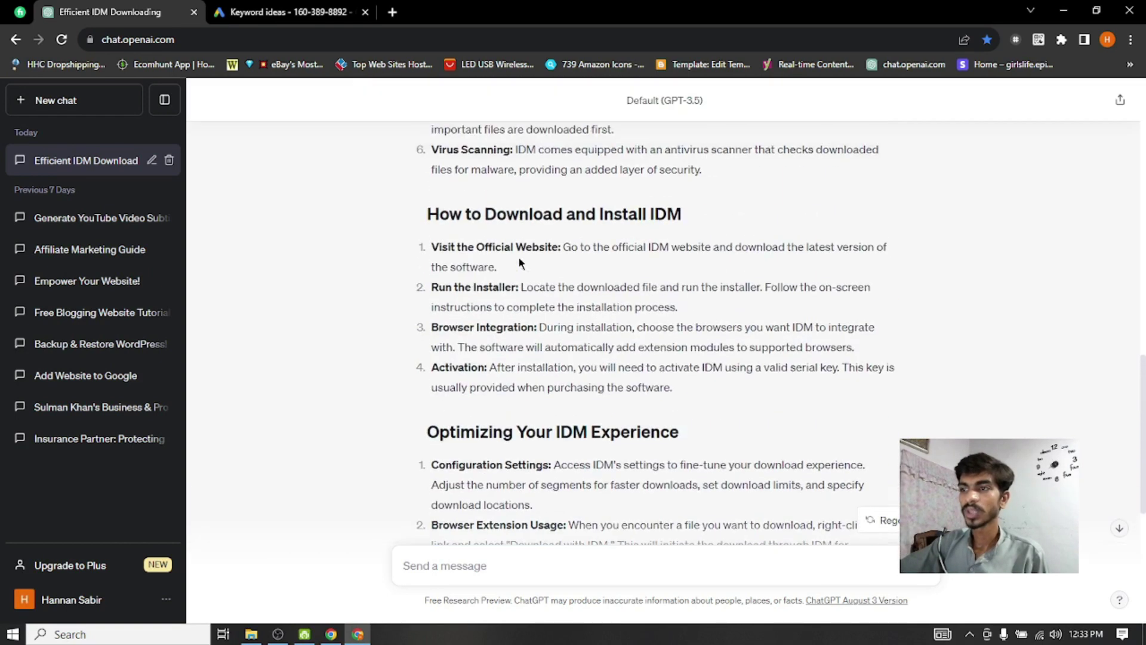
pyautogui.scroll(10, 501, 260)
pyautogui.scroll(3, 446, 205)
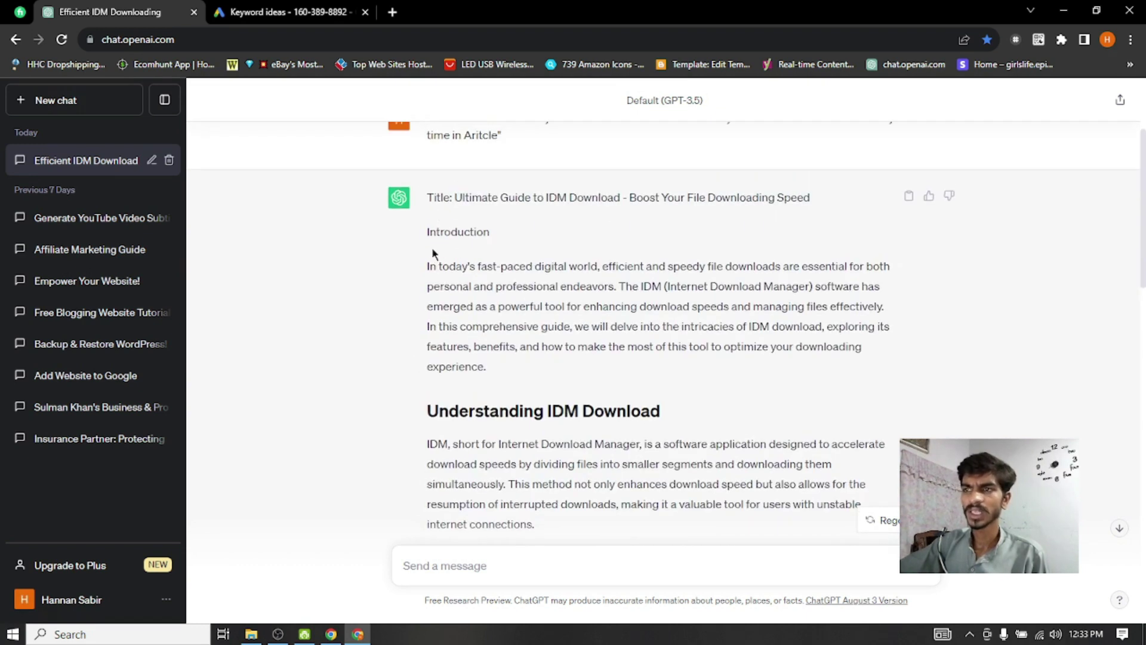
# Examine the Introduction heading and opening paragraph of the generated article
pyautogui.moveTo(427, 265); pyautogui.dragTo(647, 410)
pyautogui.click(591, 378)
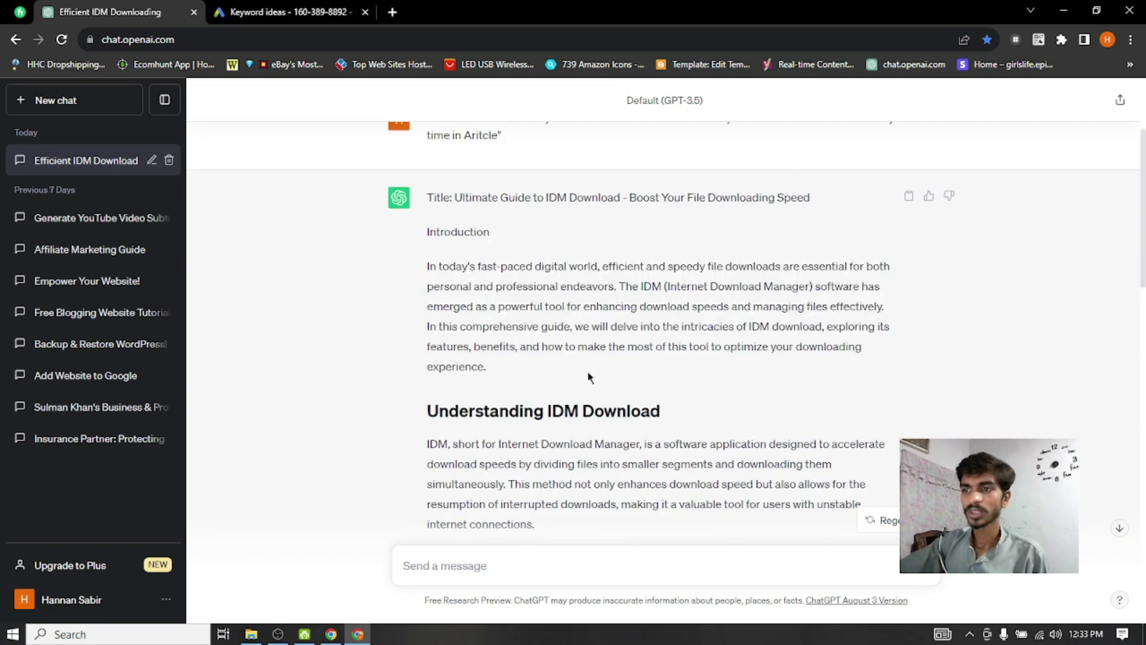
pyautogui.doubleClick(455, 233)
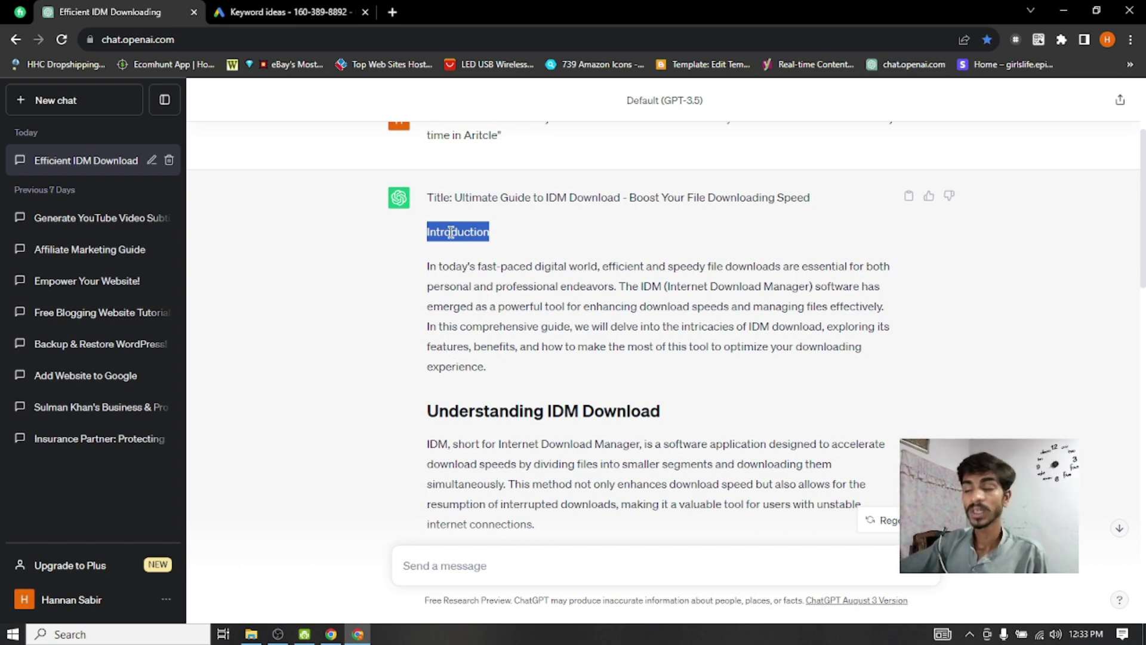
pyautogui.scroll(-3, 505, 337)
pyautogui.scroll(3, 505, 335)
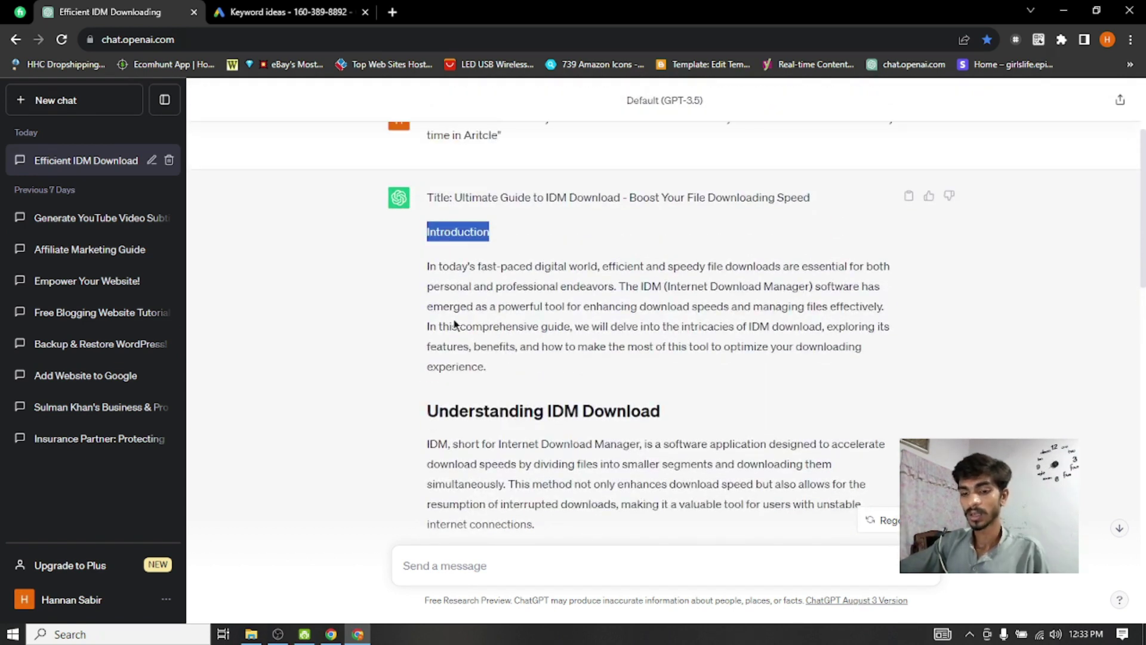
pyautogui.click(454, 236)
pyautogui.doubleClick(454, 236)
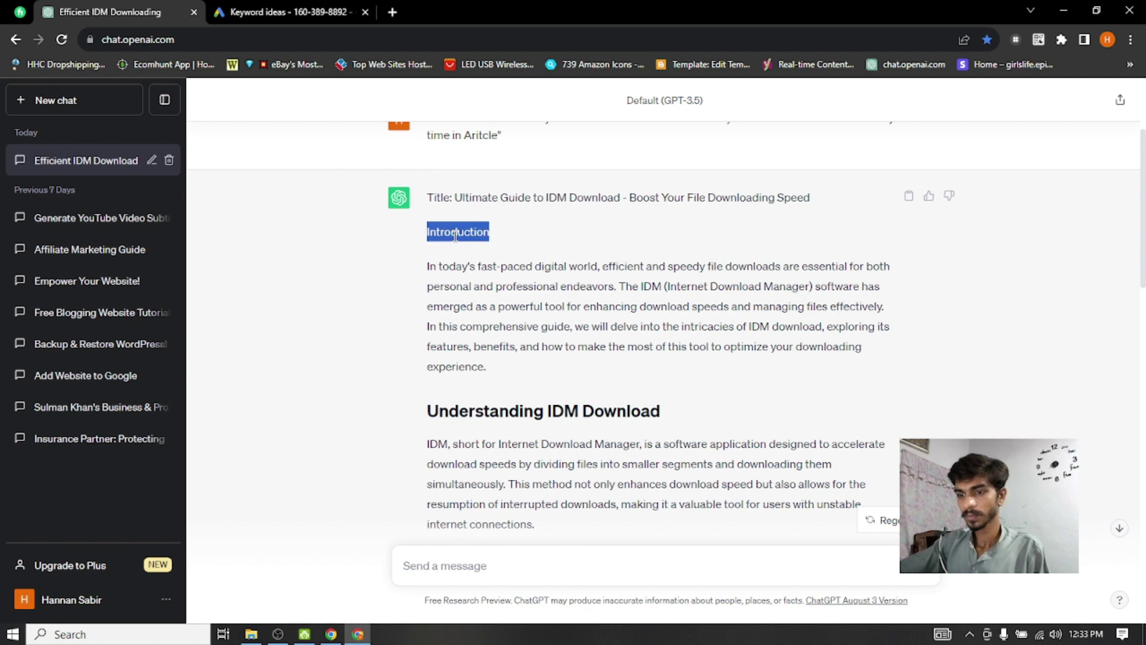
# Send the follow-up message "Please Explain About IDM Download" in the same chat
pyautogui.click(500, 561)
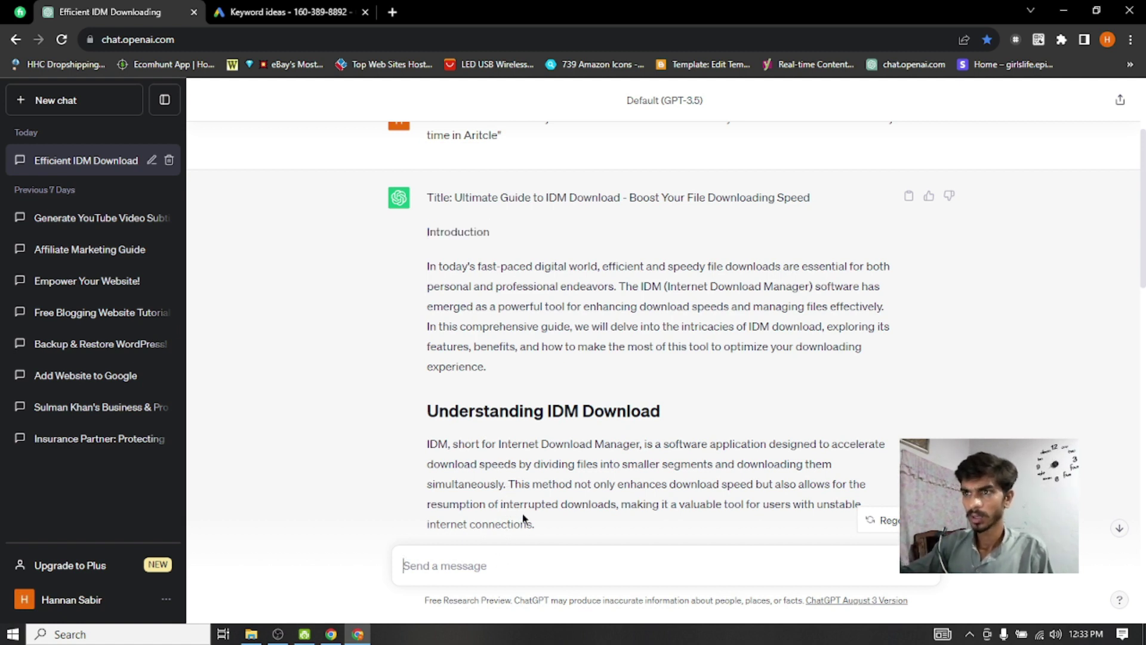
pyautogui.scroll(-15, 532, 389)
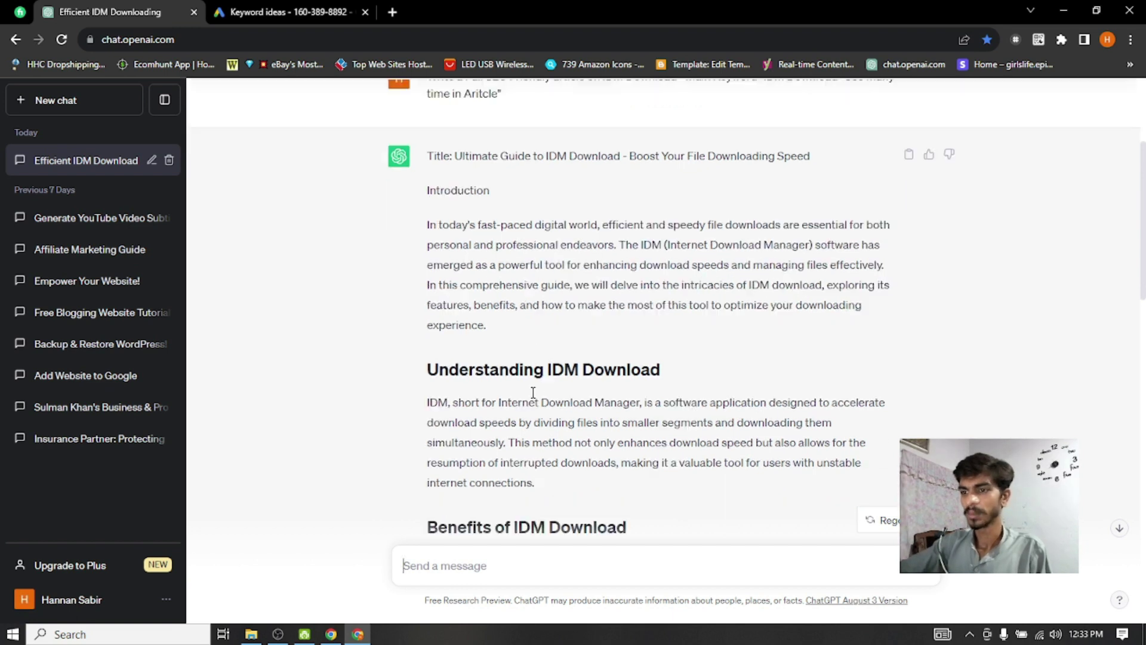
pyautogui.scroll(-2, 534, 399)
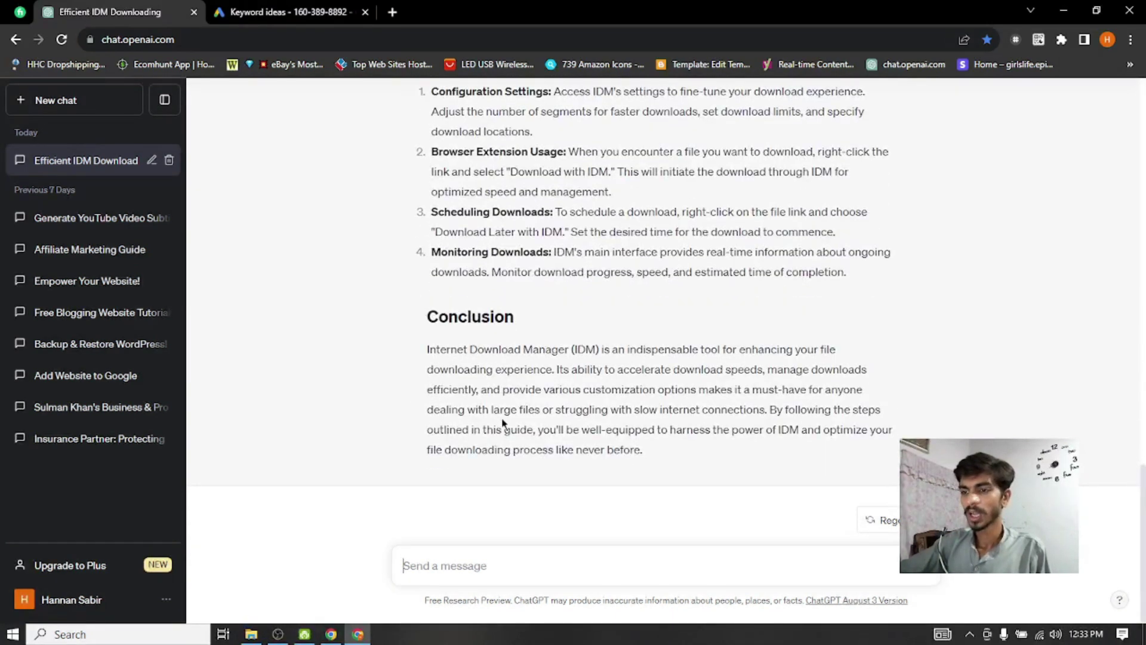
pyautogui.write('Please Explain A')
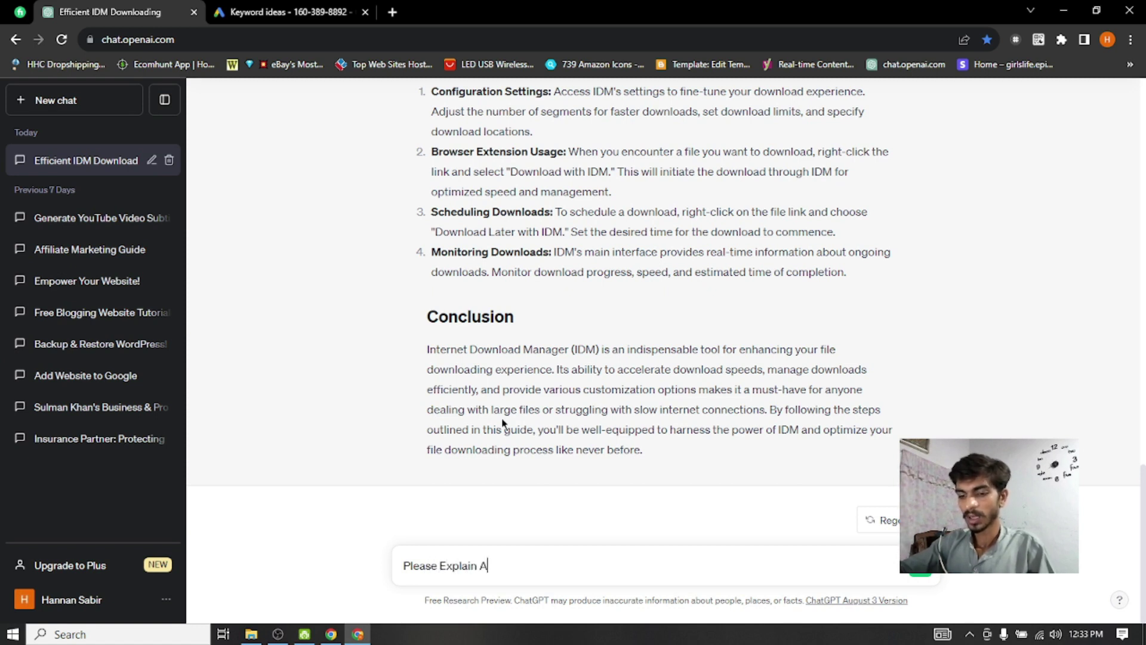
pyautogui.write('bout IDM')
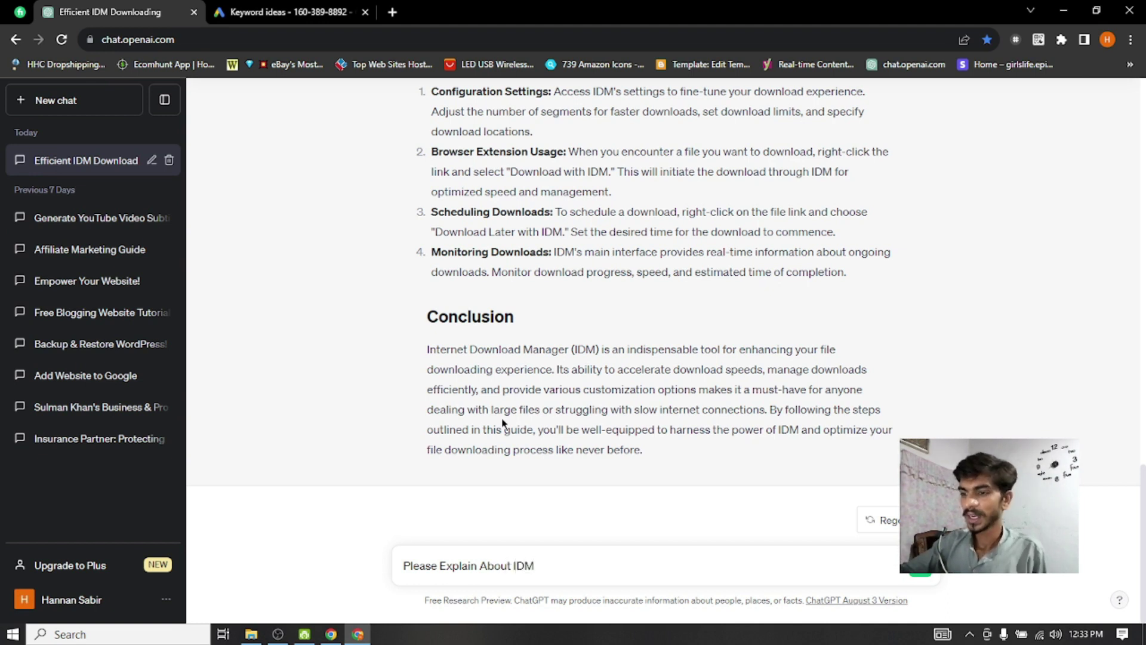
pyautogui.write(' Downloader')
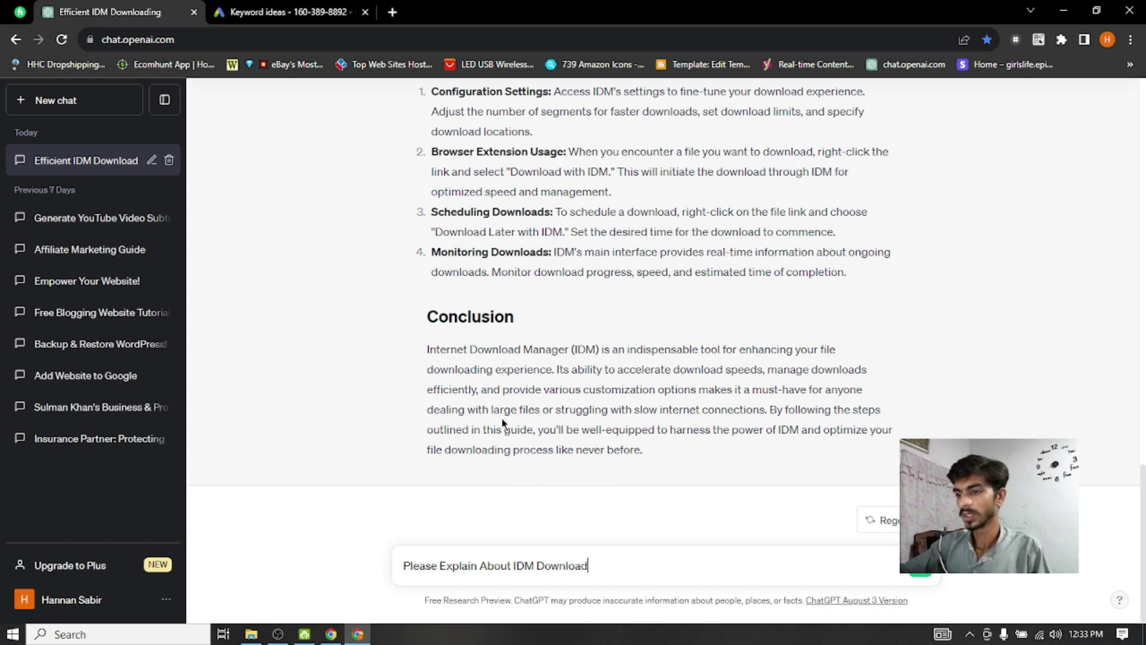
pyautogui.press('Return')
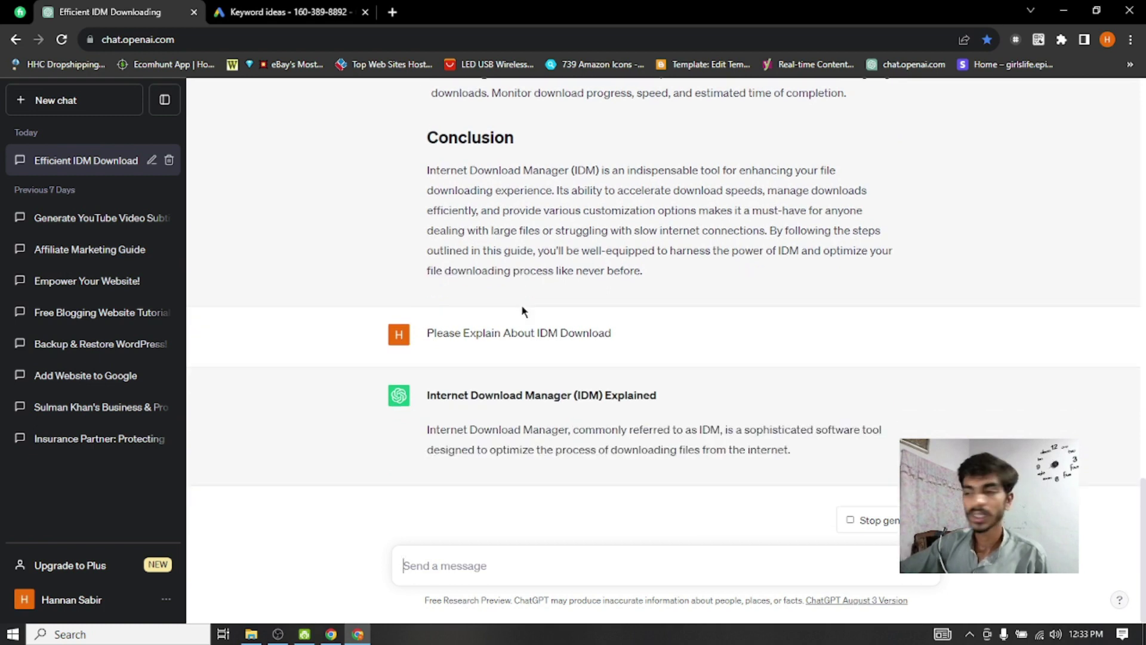
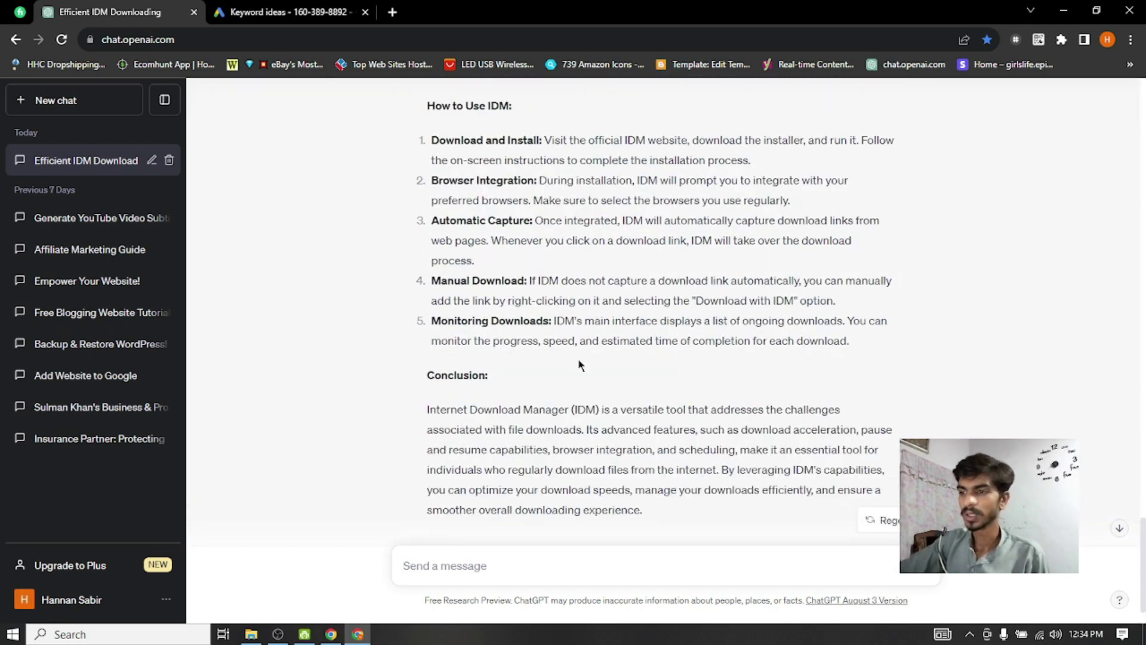
# Copy the first generated article from Introduction through its conclusion, without the title, and switch to the WordPress post editor
pyautogui.scroll(20, 578, 362)
pyautogui.scroll(4, 448, 271)
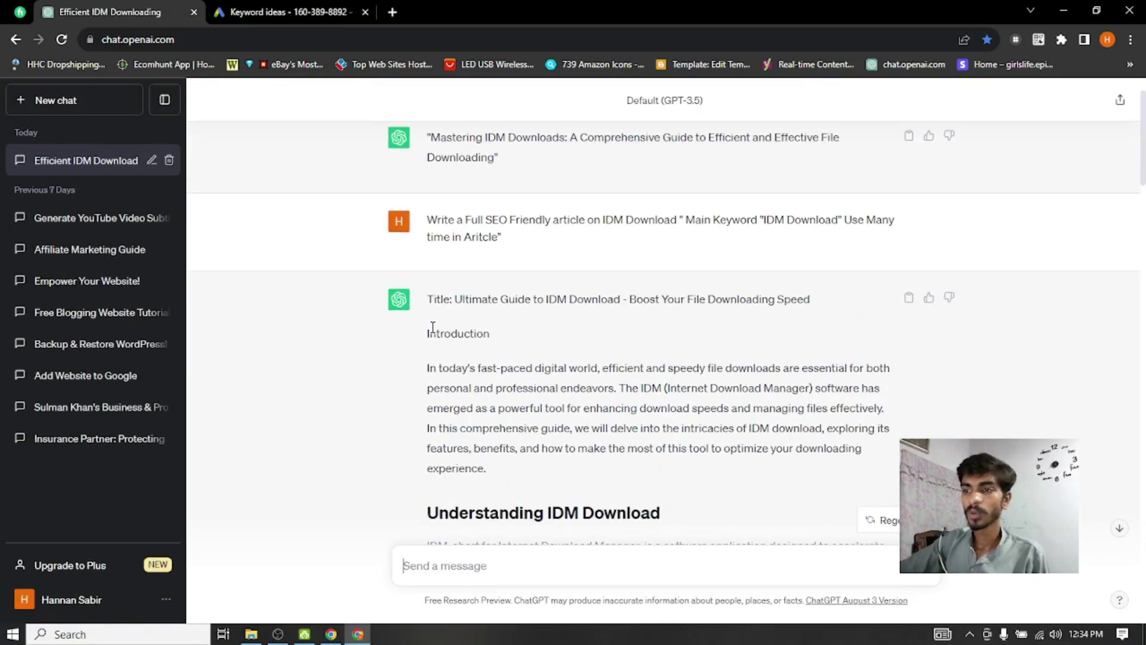
pyautogui.moveTo(432, 334); pyautogui.dragTo(734, 342)
pyautogui.scroll(-4, 615, 477)
pyautogui.scroll(-18, 639, 466)
pyautogui.scroll(-3, 684, 443)
pyautogui.click(331, 634)
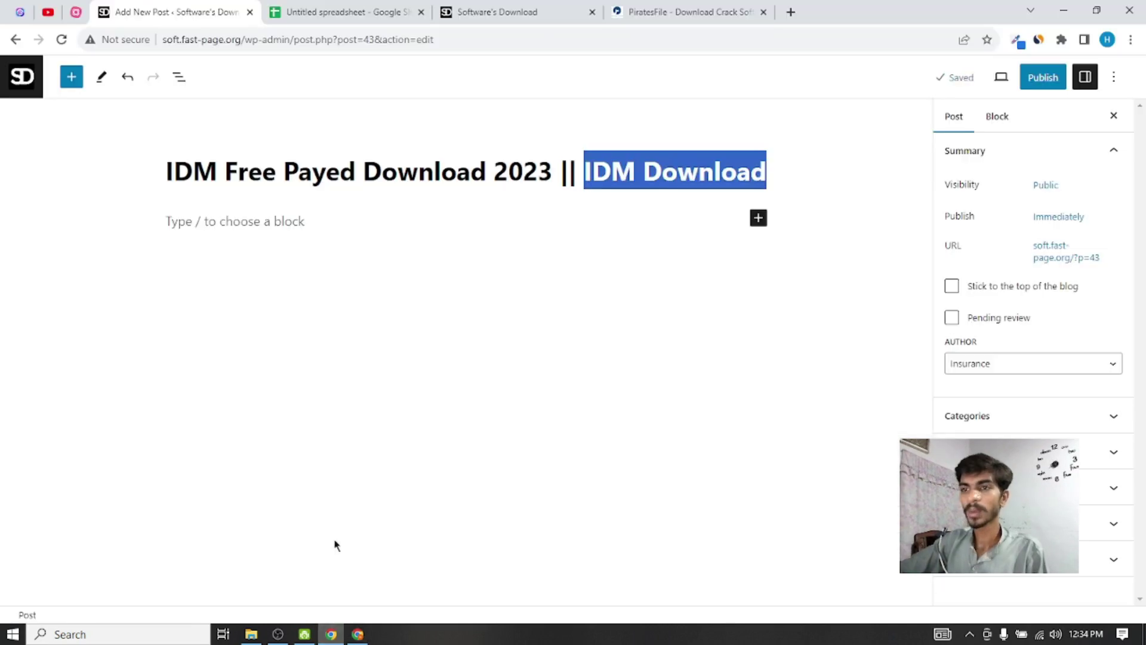
# Try pasting the article into the post body as plain text, and undo the paste
pyautogui.click(238, 223)
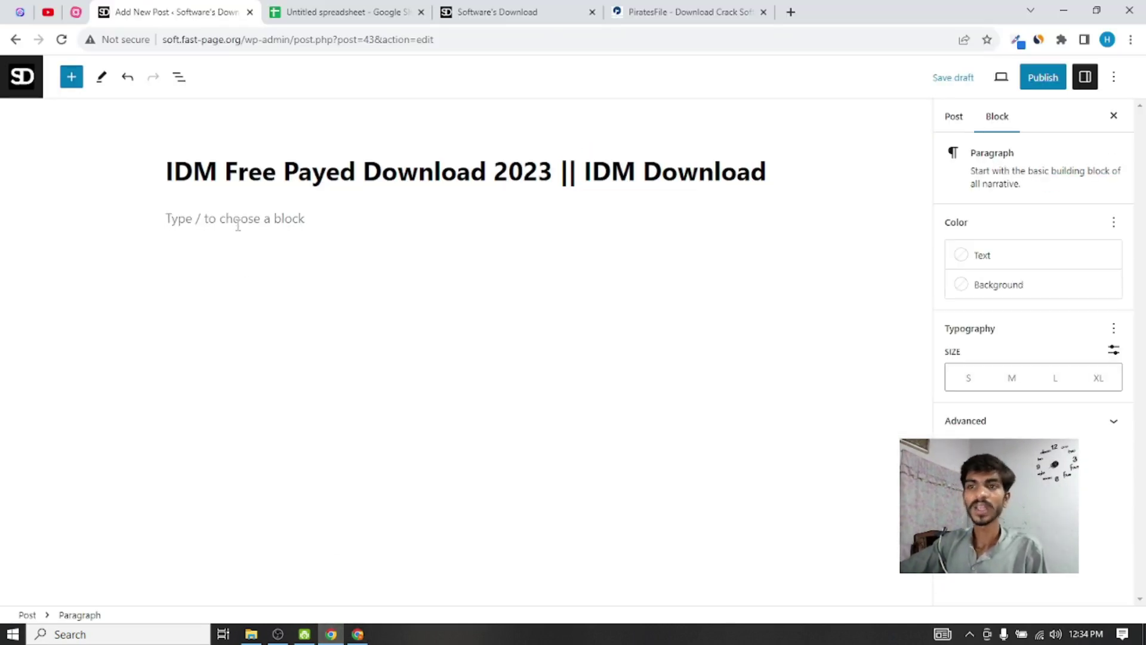
pyautogui.hotkey('ctrl', 'v')
pyautogui.scroll(15, 286, 319)
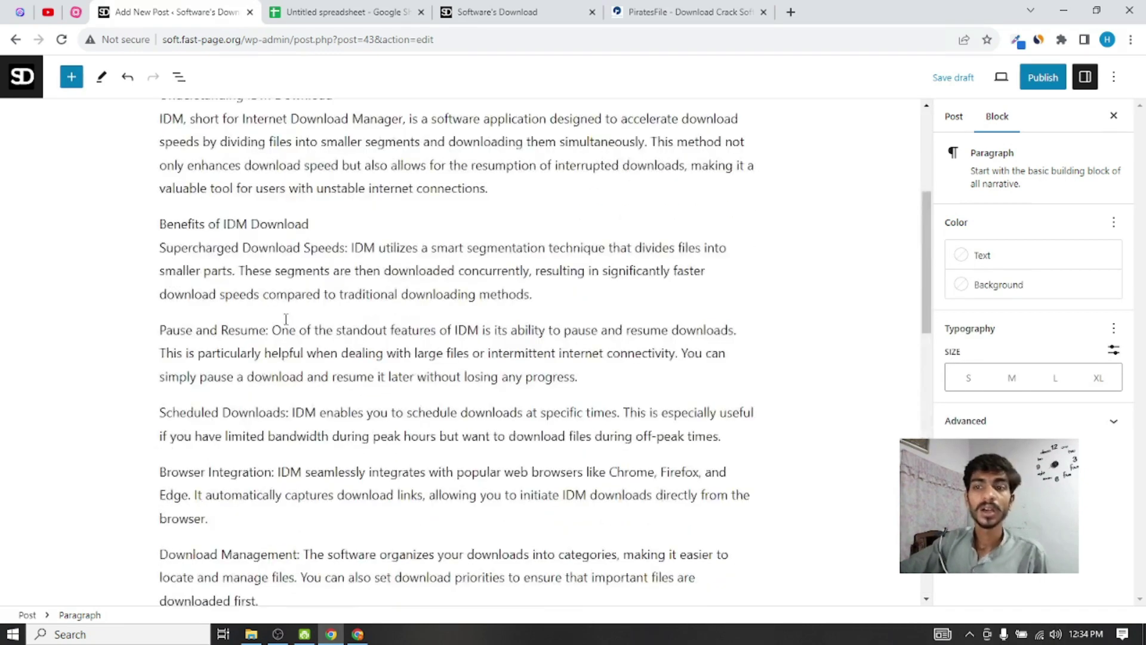
pyautogui.hotkey('ctrl', 'z')
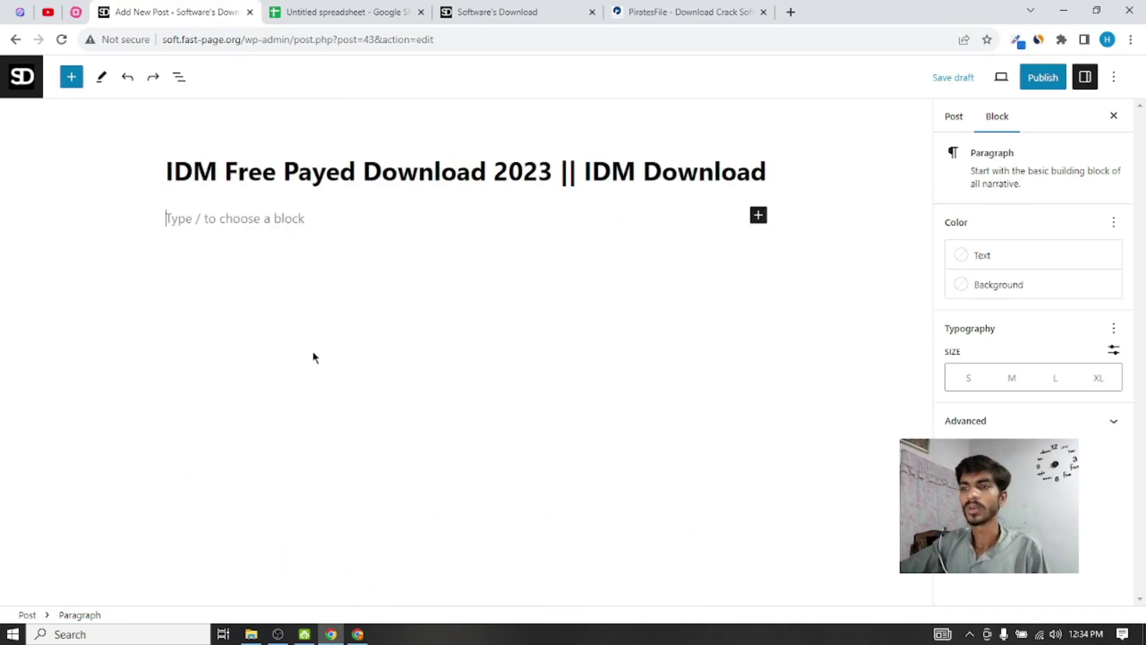
# Return to the ChatGPT window for the article and paste it with its headings and numbered lists into the WordPress post body
pyautogui.hotkey('ctrl', 'c')
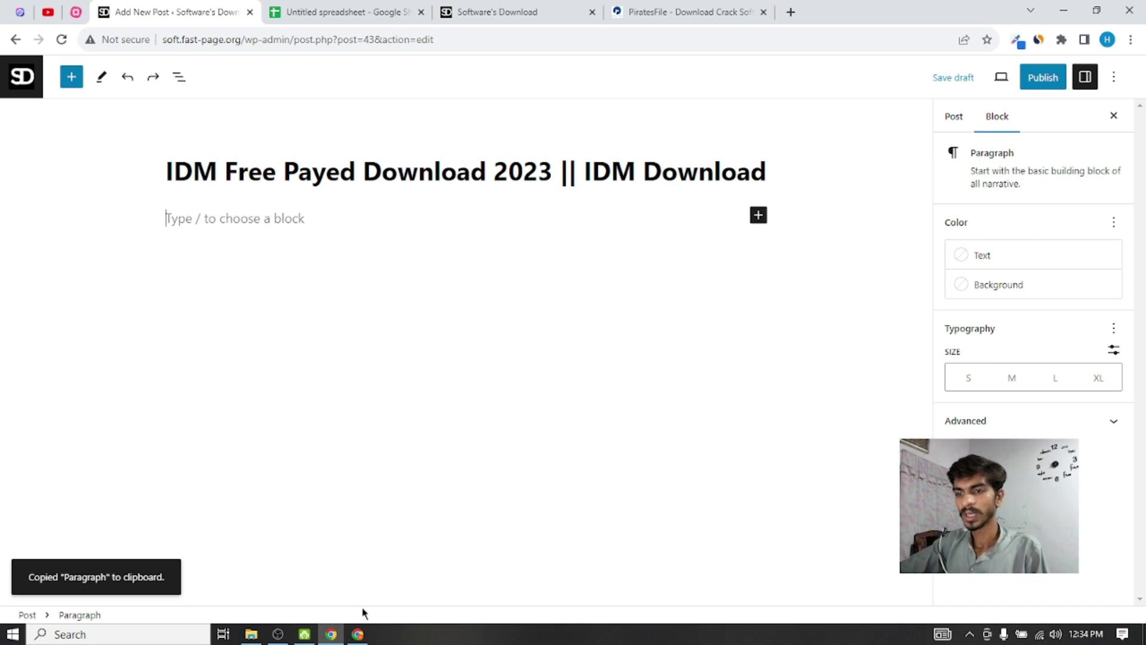
pyautogui.click(357, 634)
pyautogui.click(331, 634)
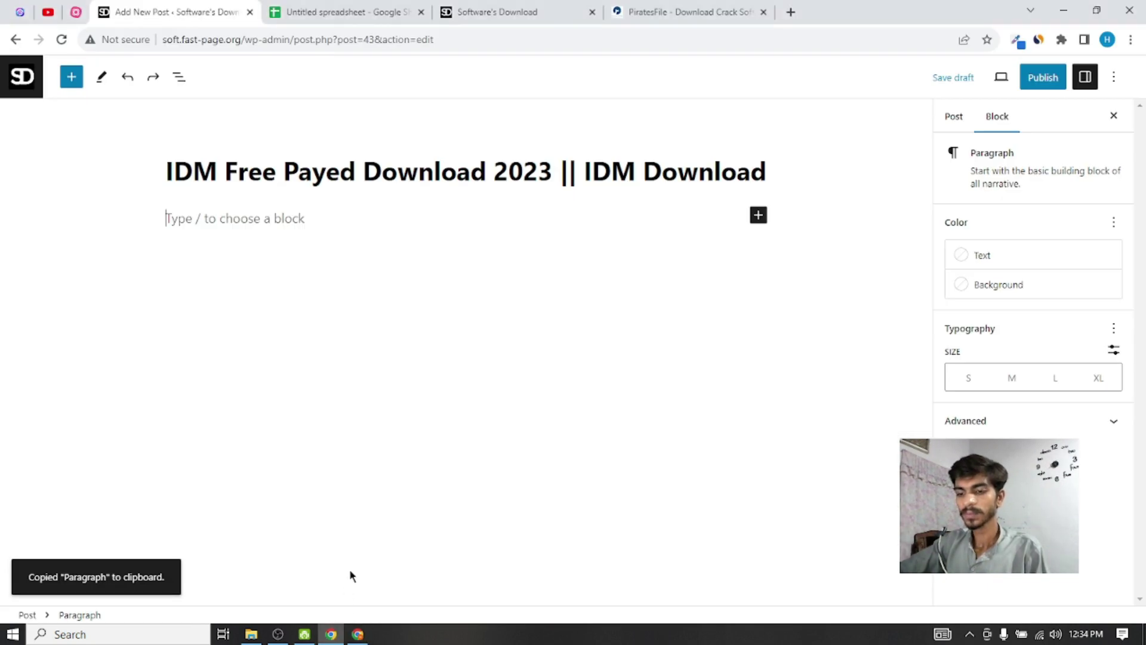
pyautogui.hotkey('ctrl', 'v')
pyautogui.click(263, 154)
pyautogui.scroll(5, 138, 262)
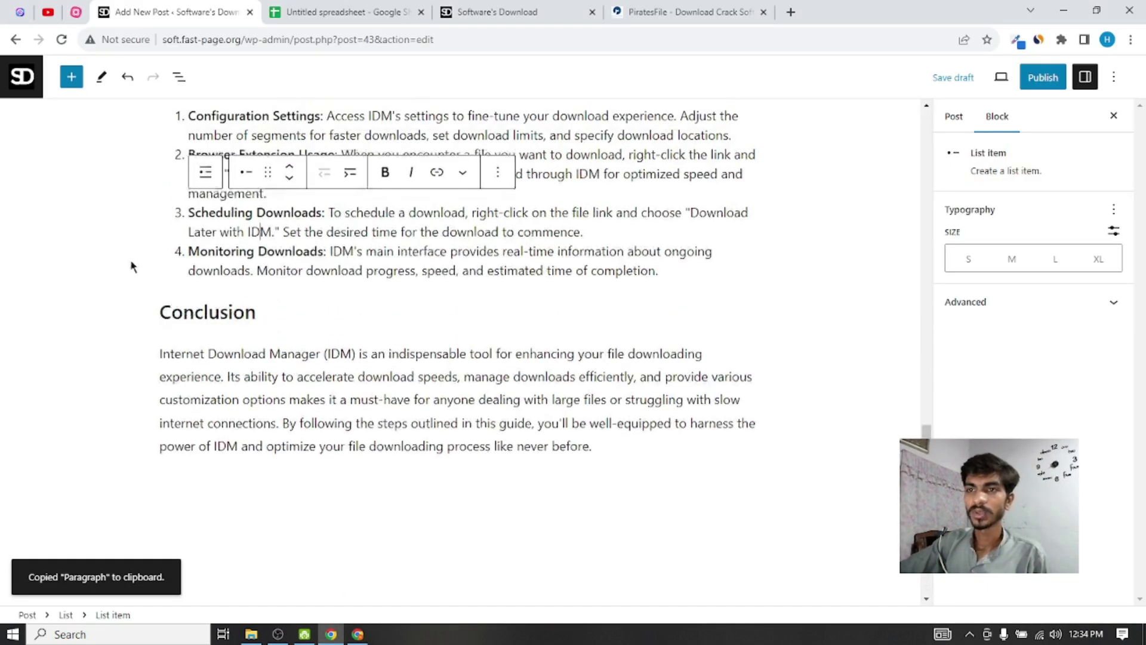
pyautogui.click(163, 332)
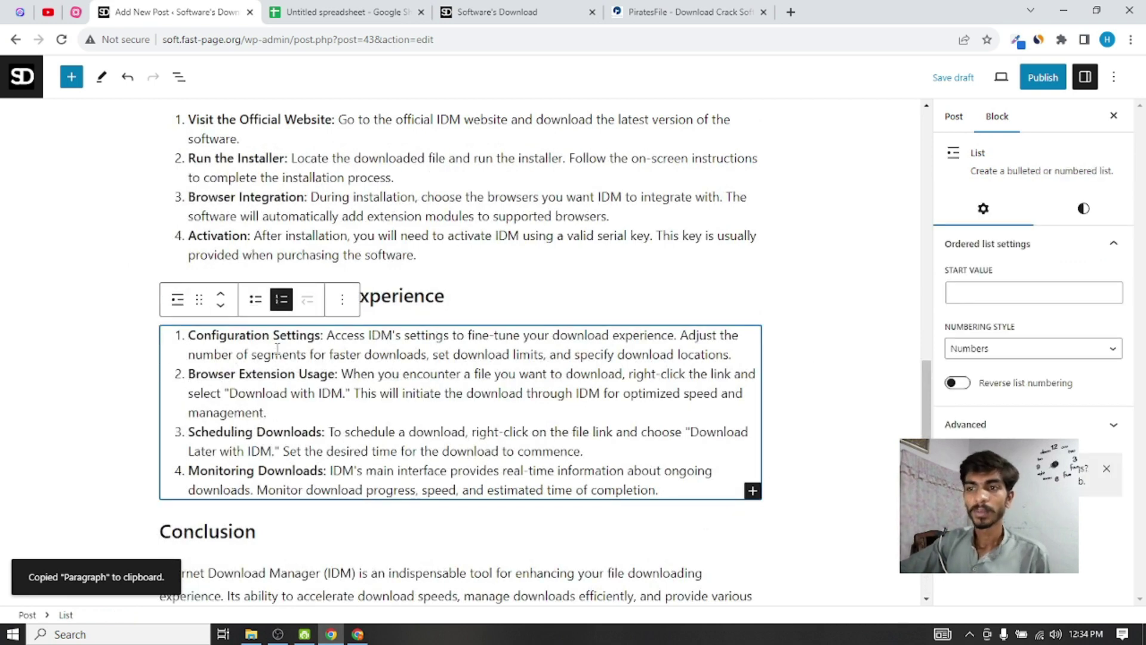
pyautogui.click(137, 378)
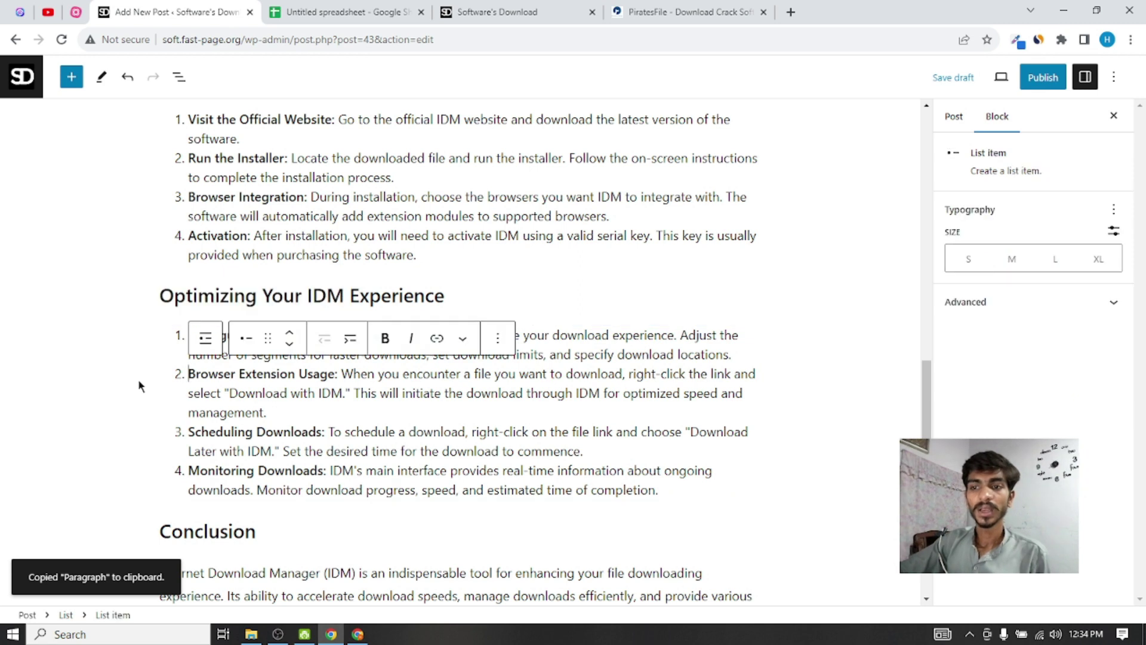
pyautogui.click(176, 256)
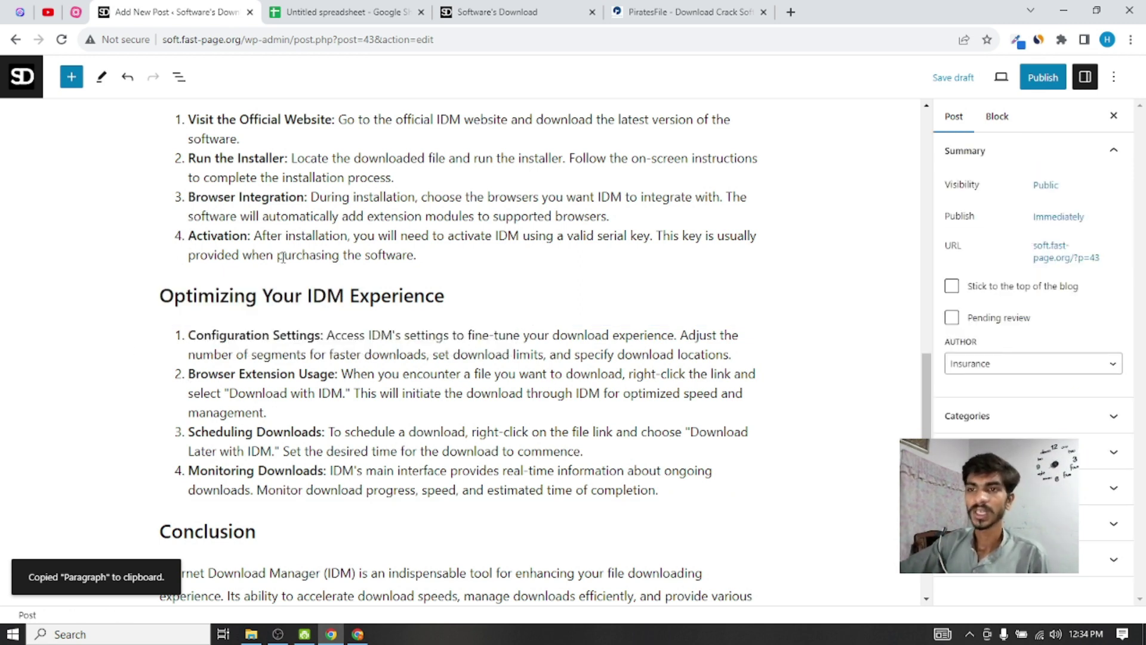
# Convert the Introduction paragraph at the start of the post into an H2 heading
pyautogui.scroll(9, 282, 257)
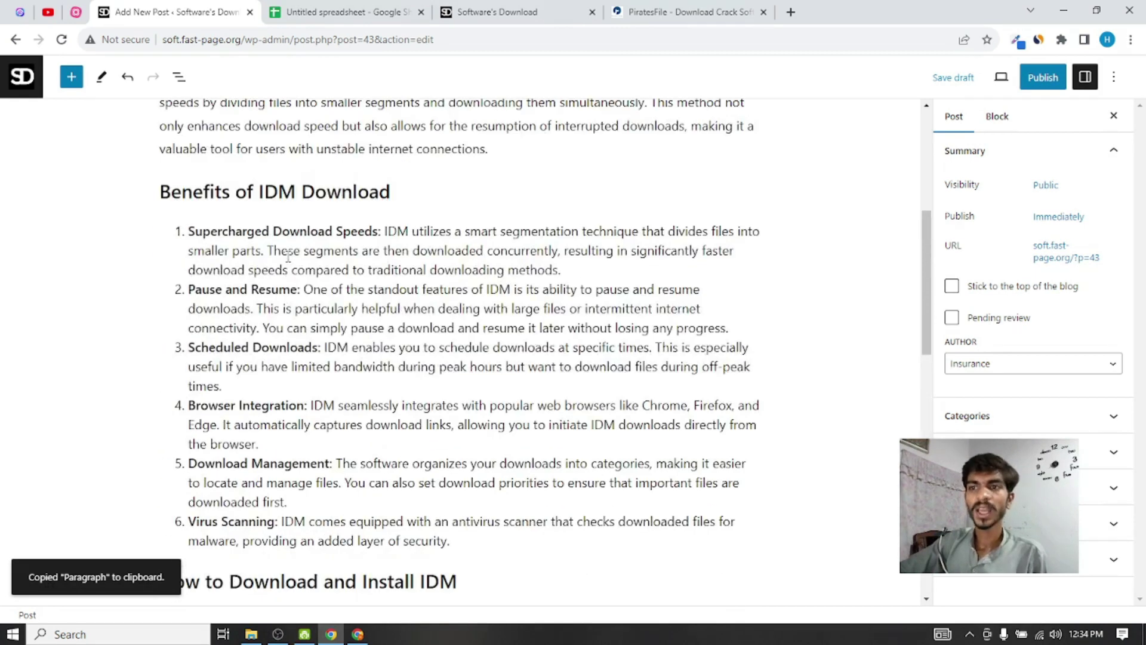
pyautogui.scroll(6, 288, 257)
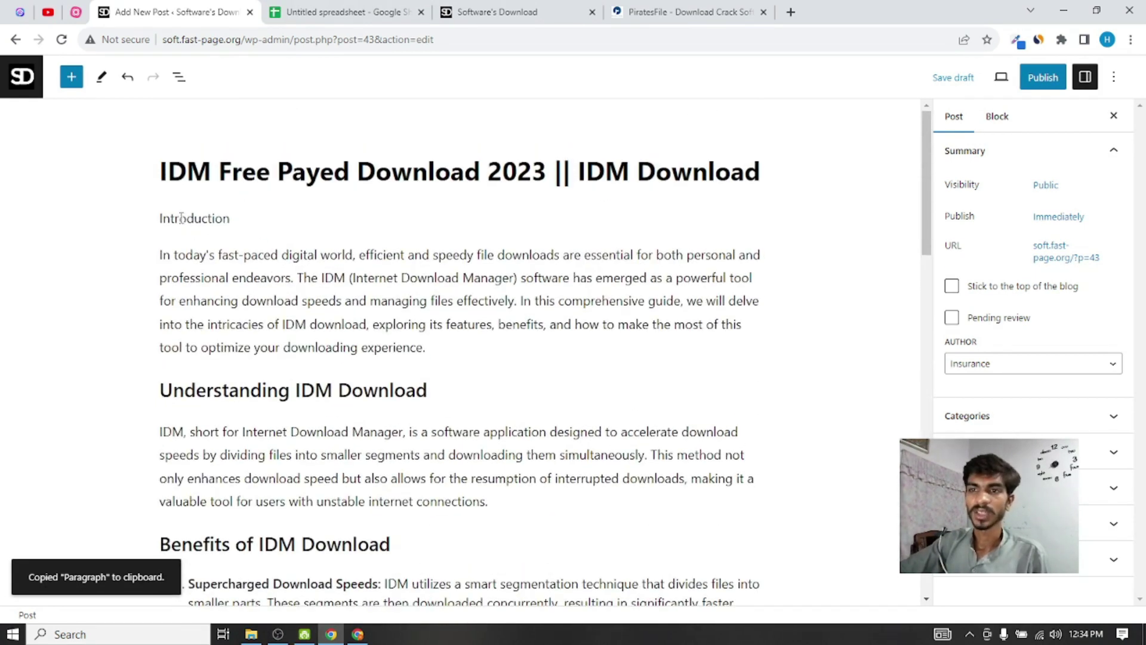
pyautogui.doubleClick(182, 219)
pyautogui.click(177, 180)
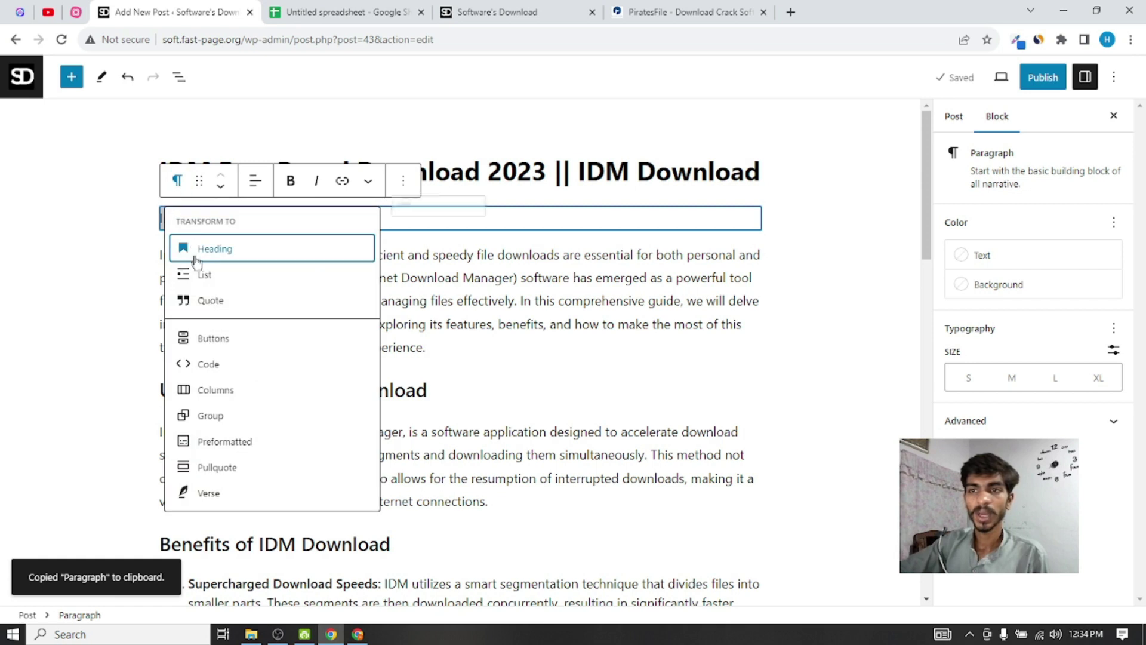
pyautogui.click(186, 250)
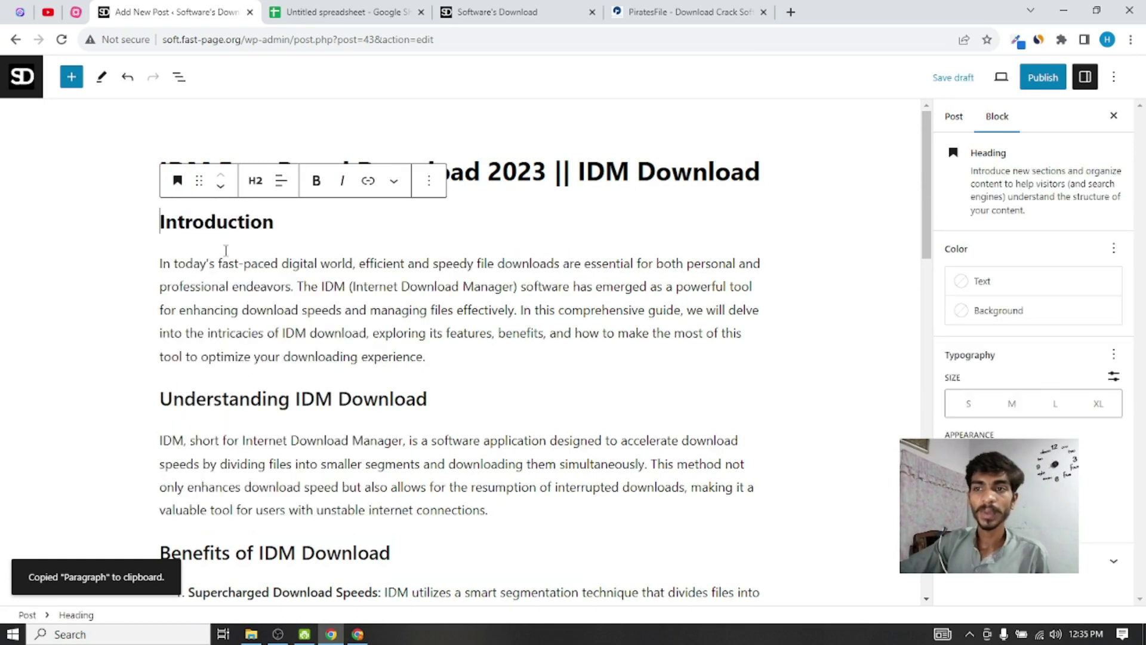
pyautogui.click(540, 314)
pyautogui.click(532, 215)
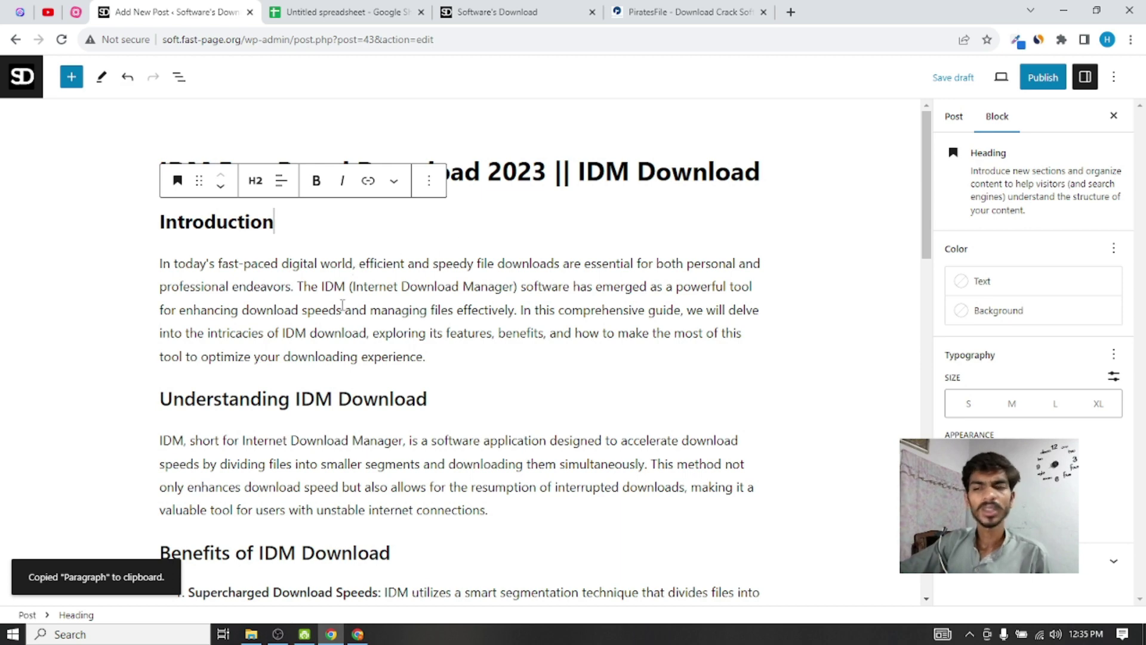
# Review the pasted article's sections and the Videos page of the YouTube channel, and return to the post editor
pyautogui.scroll(-7, 342, 305)
pyautogui.scroll(-12, 342, 305)
pyautogui.scroll(2, 343, 302)
pyautogui.scroll(10, 478, 320)
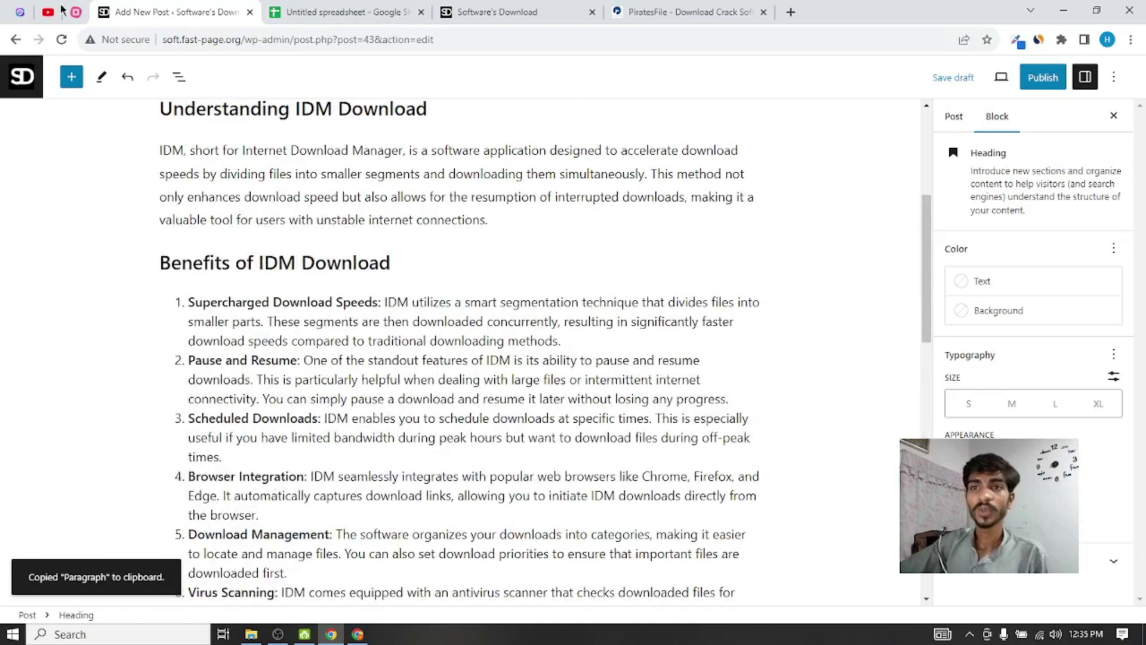
pyautogui.click(48, 12)
pyautogui.moveTo(778, 392)
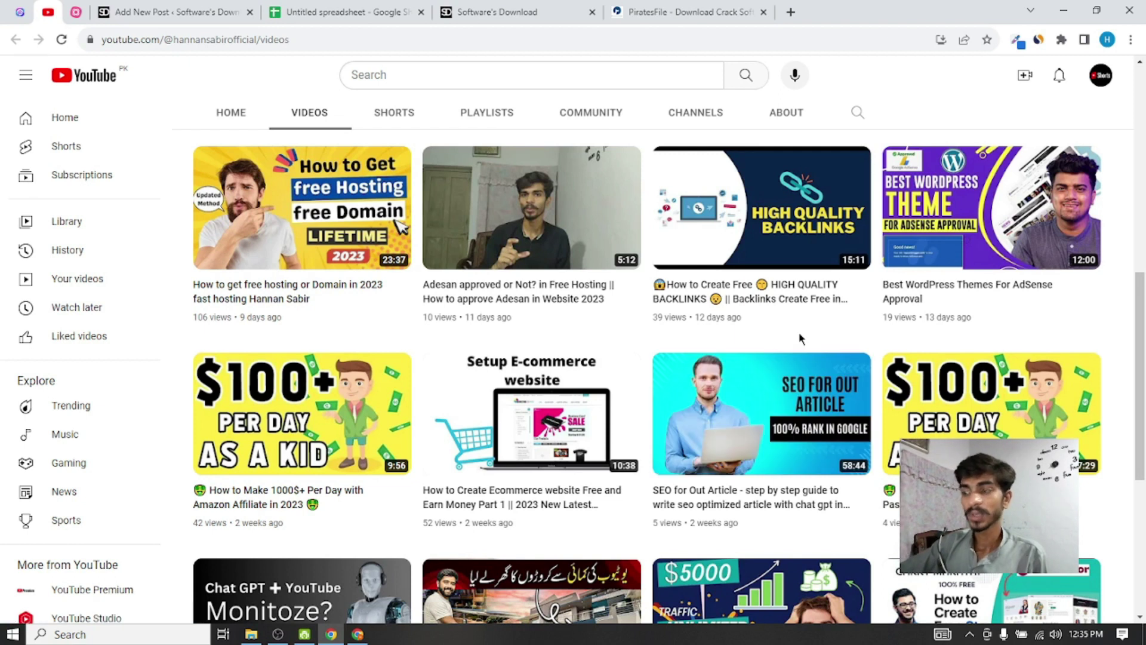
pyautogui.click(200, 8)
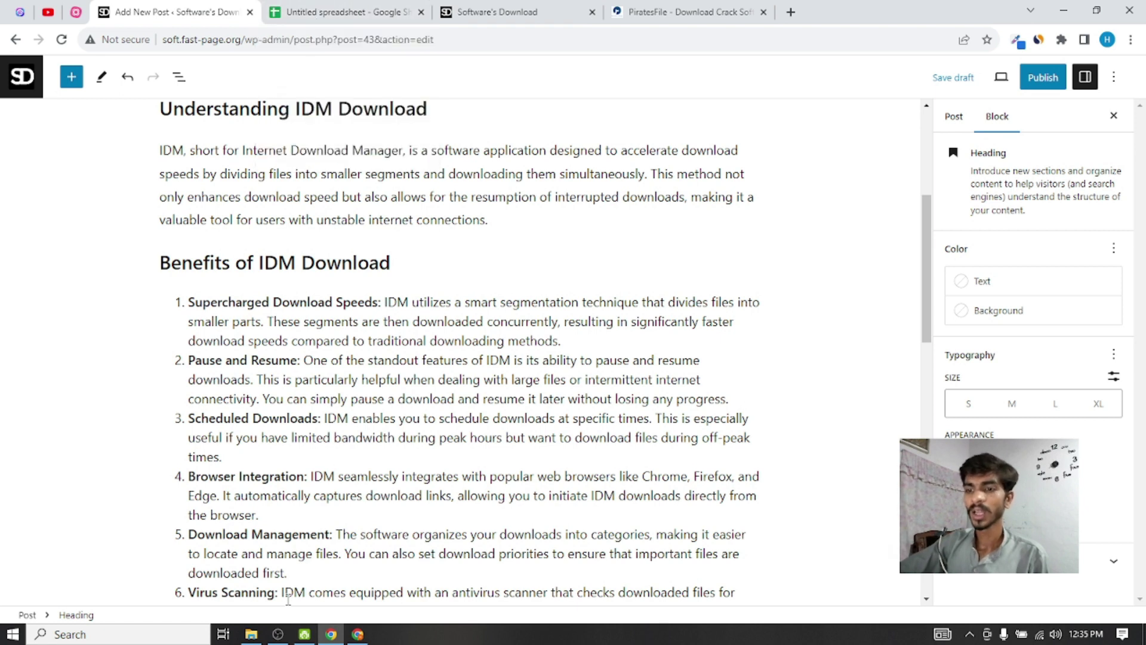
pyautogui.click(278, 634)
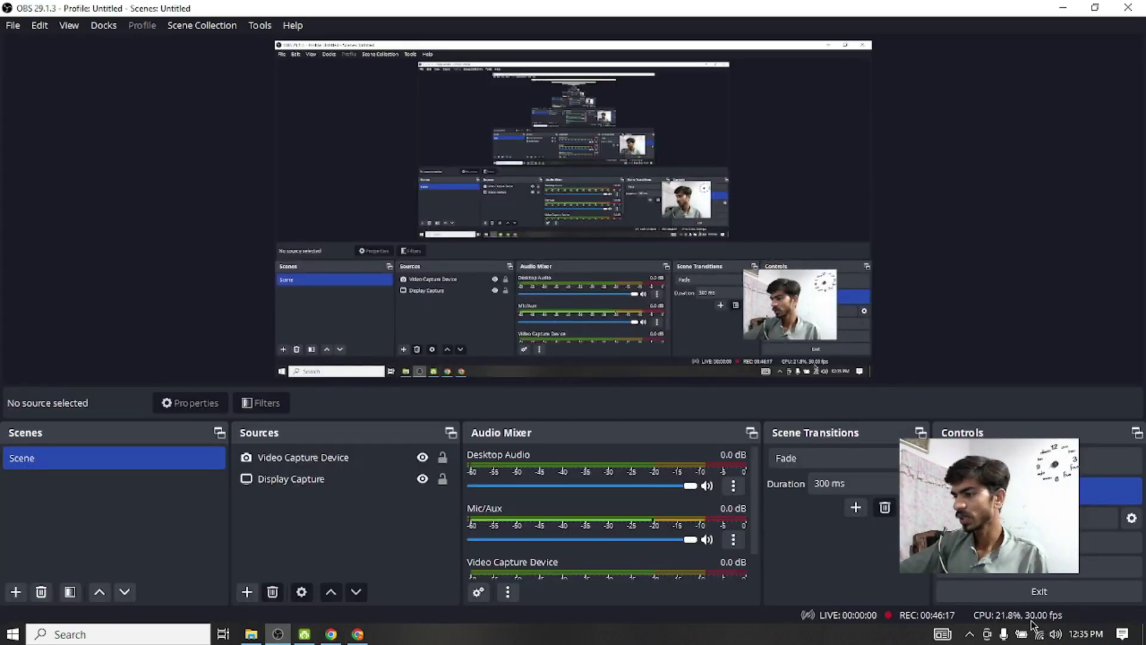
pyautogui.click(330, 634)
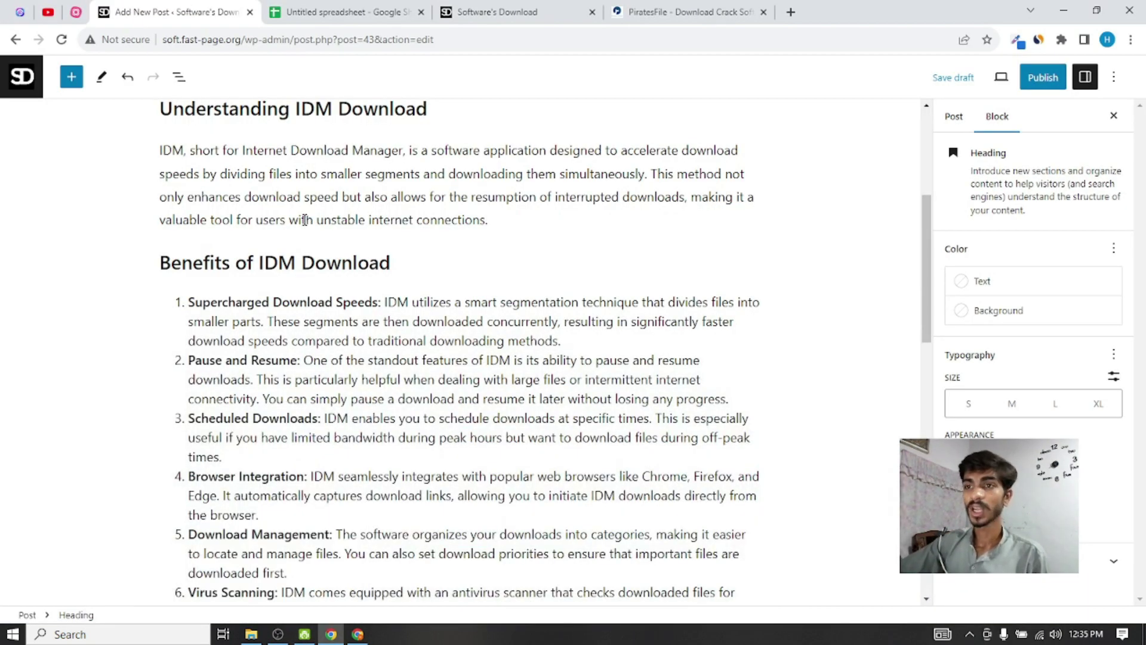
pyautogui.click(48, 12)
pyautogui.click(173, 12)
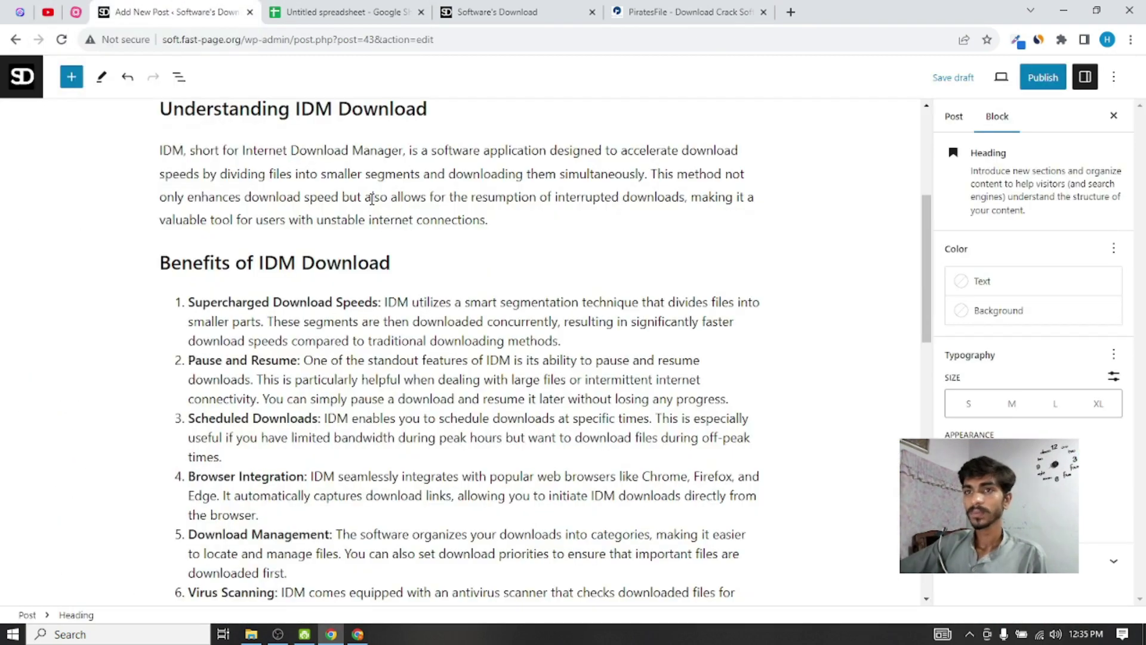
pyautogui.click(48, 12)
pyautogui.click(182, 12)
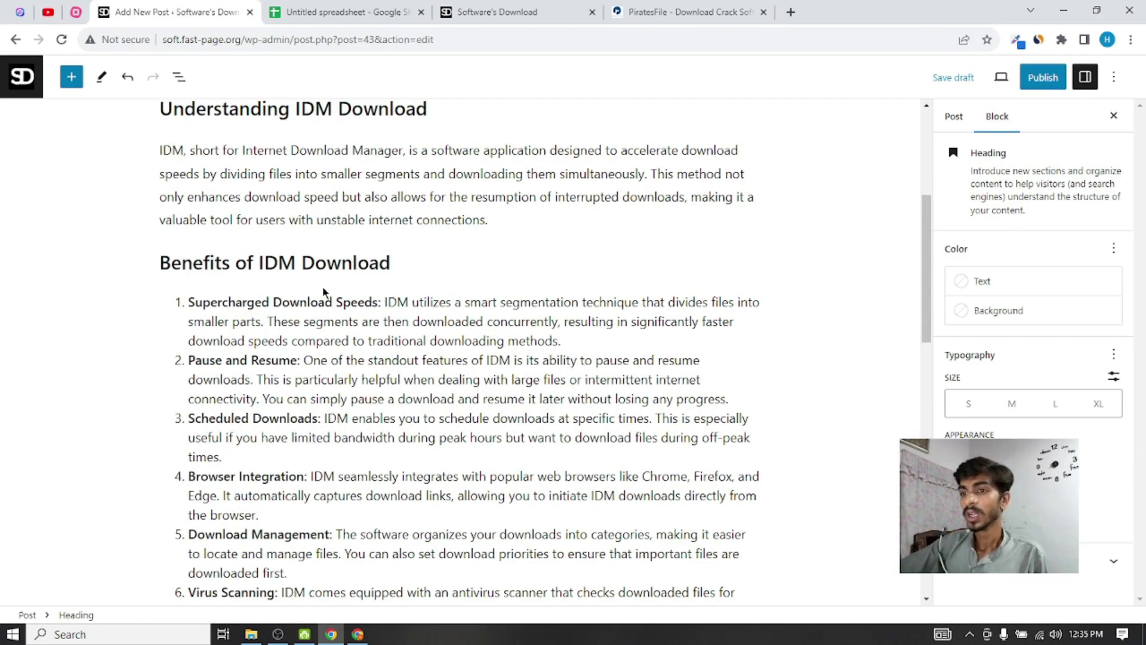
# Delete the Conclusion heading and its paragraph from the end of the post, and place the cursor in the empty last block
pyautogui.scroll(-12, 345, 449)
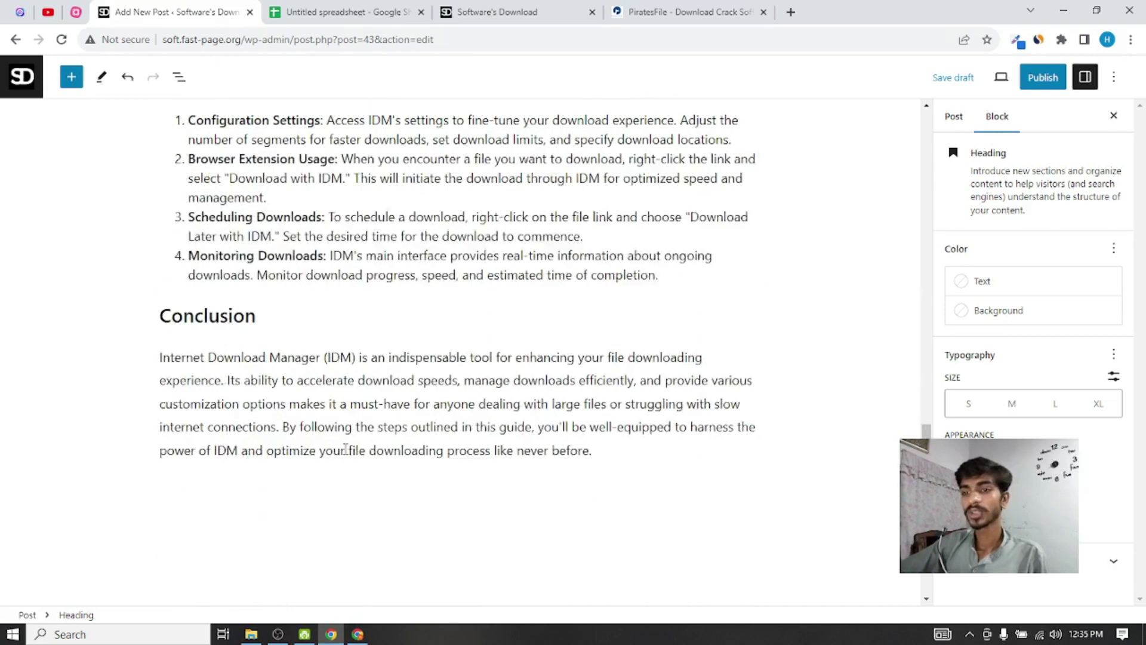
pyautogui.scroll(-1, 359, 454)
pyautogui.click(600, 405)
pyautogui.click(604, 419)
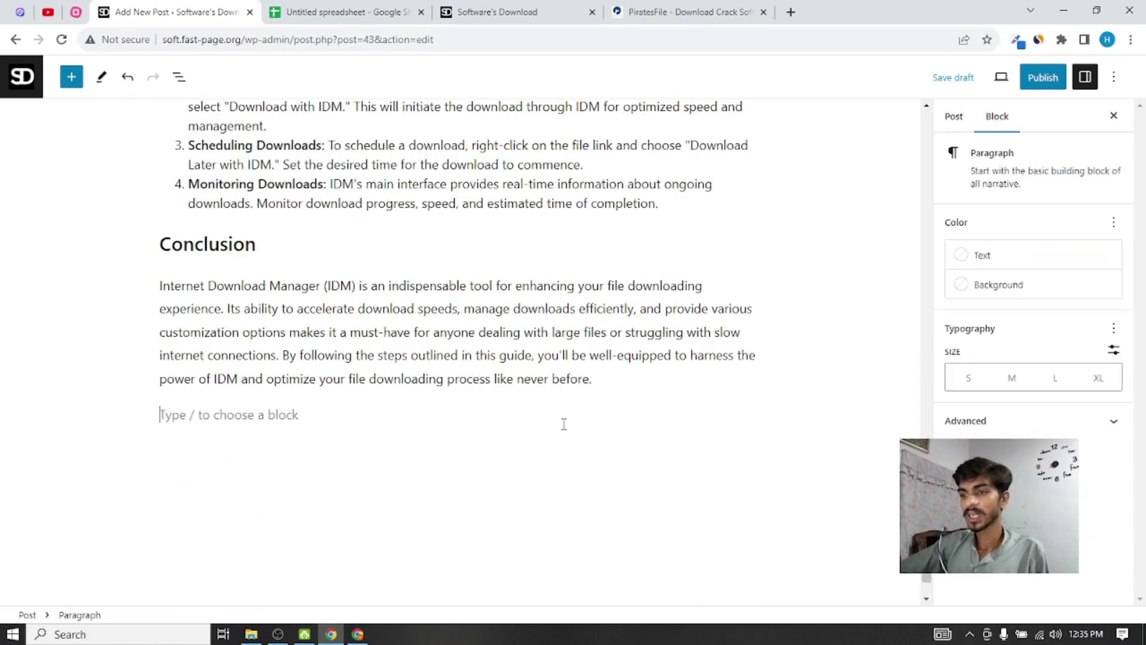
pyautogui.doubleClick(231, 253)
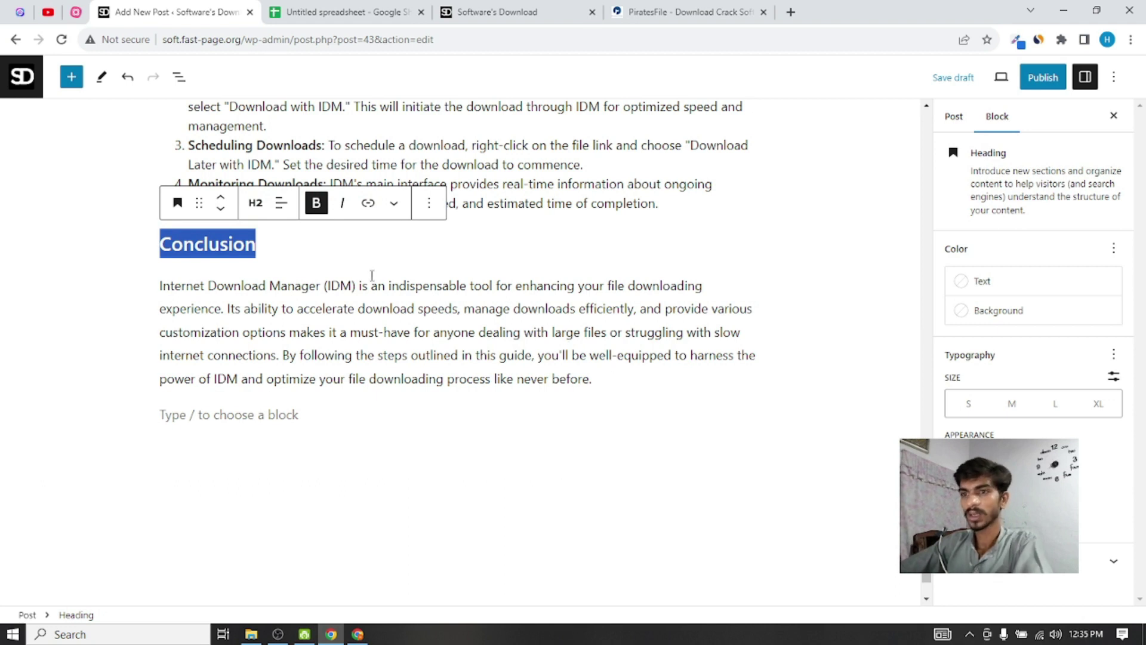
pyautogui.click(428, 204)
pyautogui.click(482, 571)
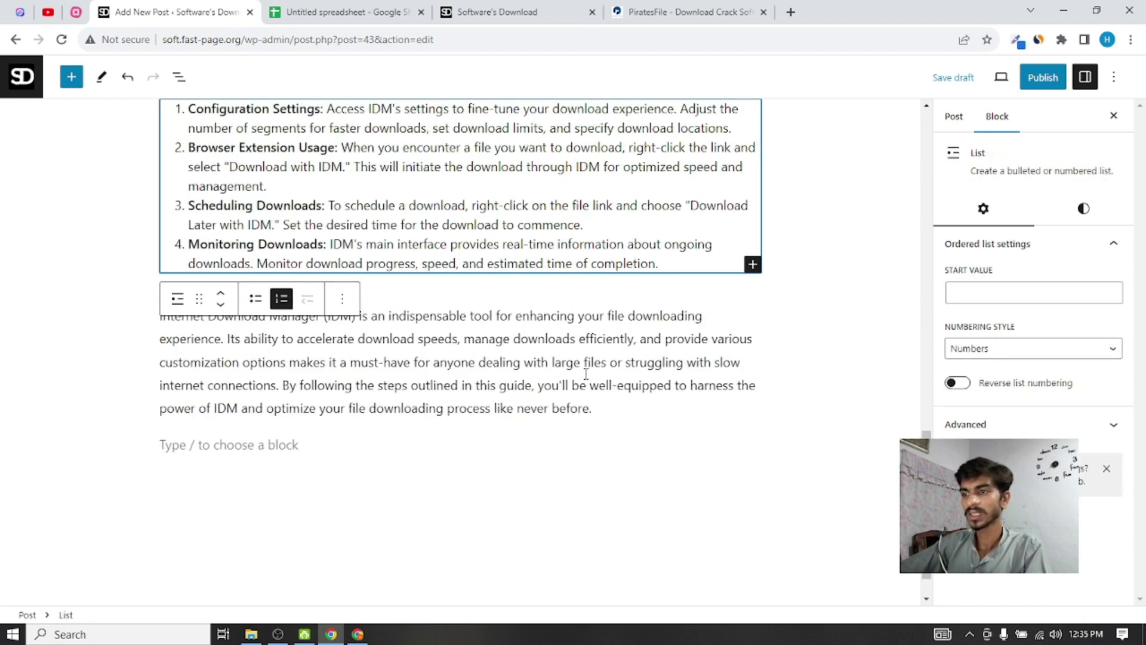
pyautogui.click(403, 263)
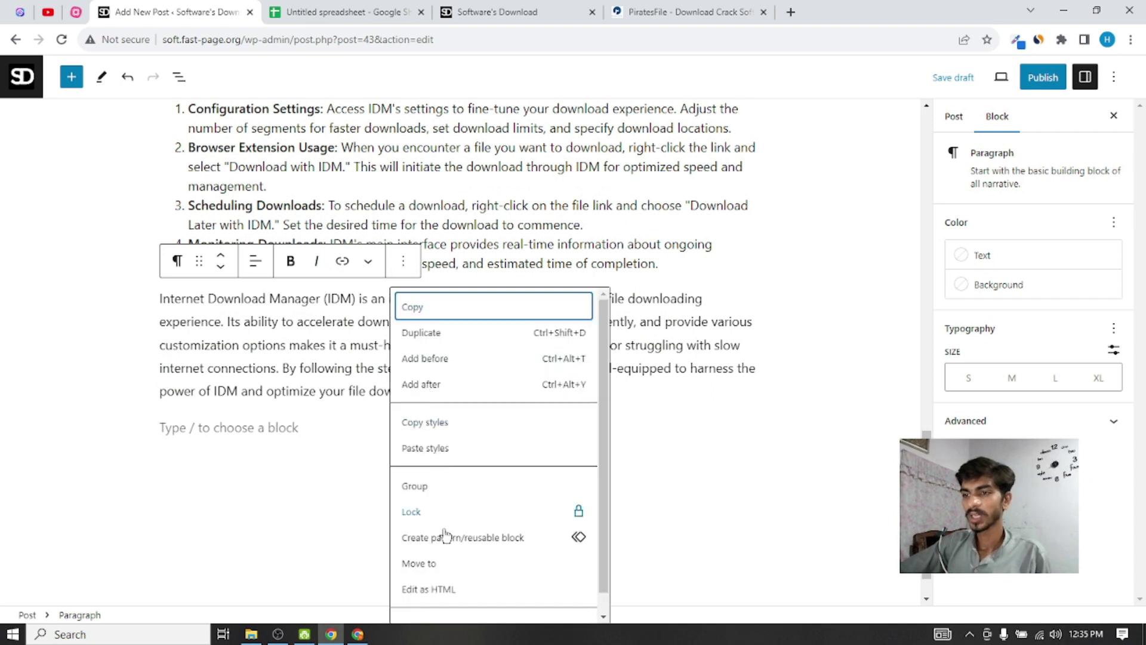
pyautogui.scroll(-1, 469, 567)
pyautogui.click(468, 604)
pyautogui.click(304, 374)
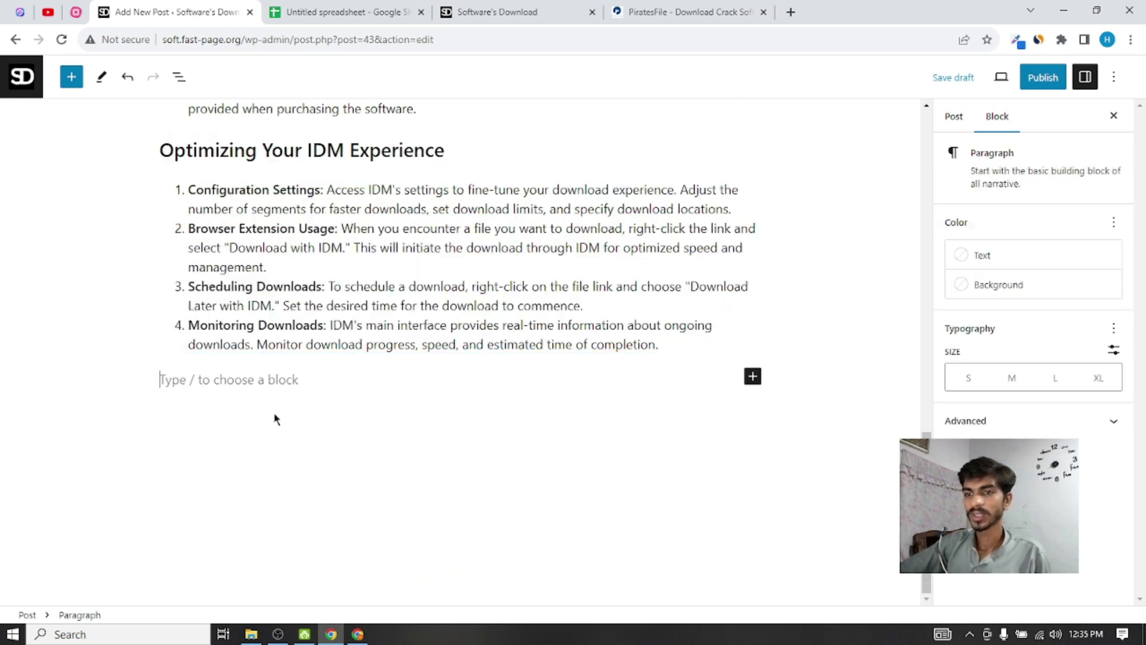
# Copy the "Internet Download Manager (IDM) Explained" answer from the ChatGPT window and paste it at the end of the WordPress post
pyautogui.click(358, 634)
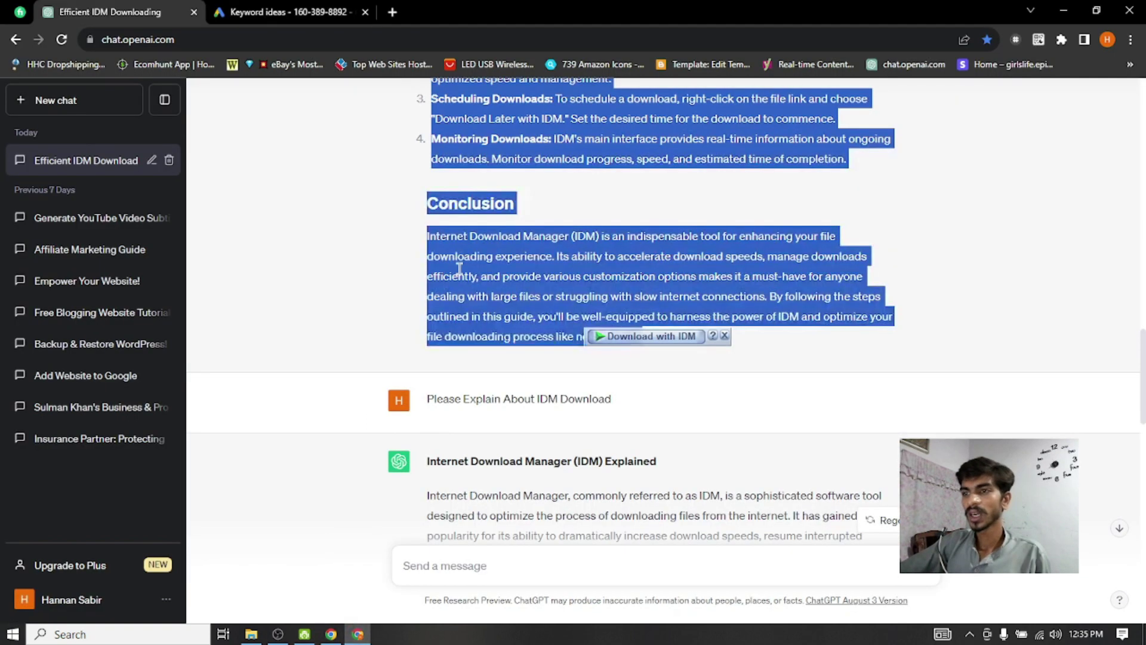
pyautogui.scroll(-5, 442, 269)
pyautogui.moveTo(427, 174); pyautogui.dragTo(663, 452)
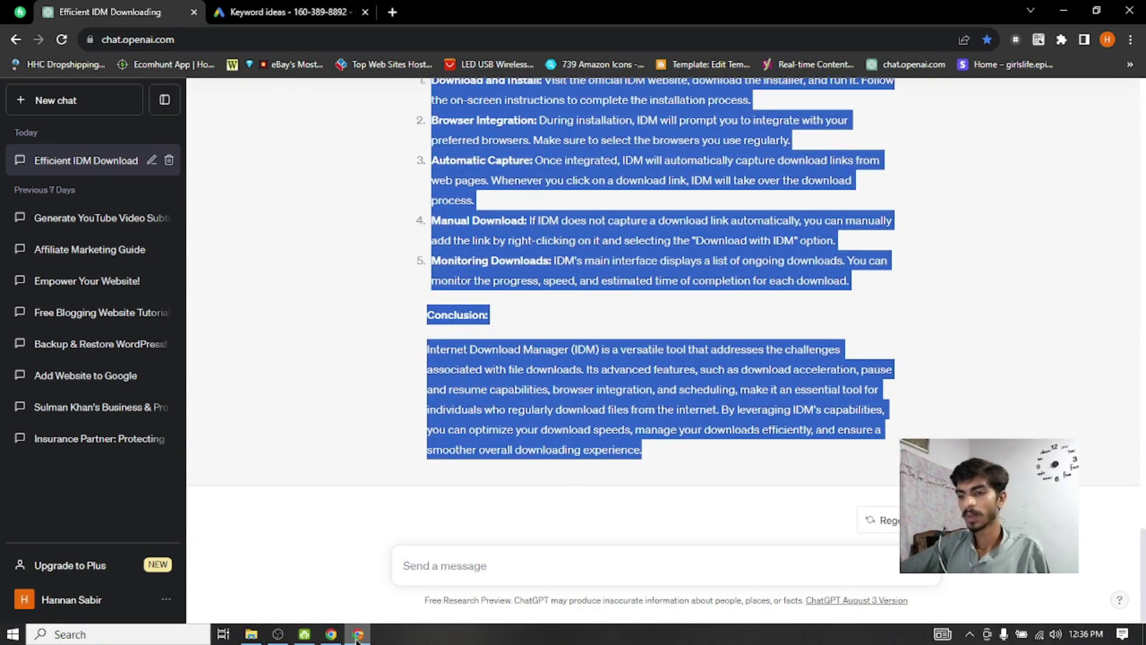
pyautogui.click(331, 634)
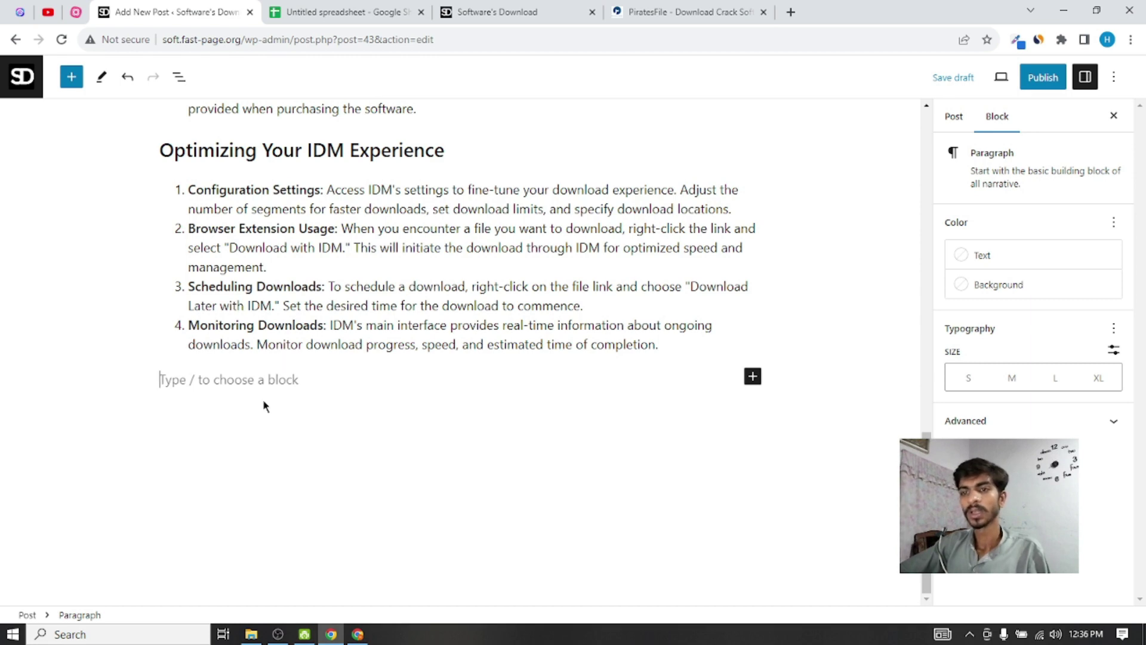
pyautogui.hotkey('ctrl', 'v')
pyautogui.scroll(15, 304, 347)
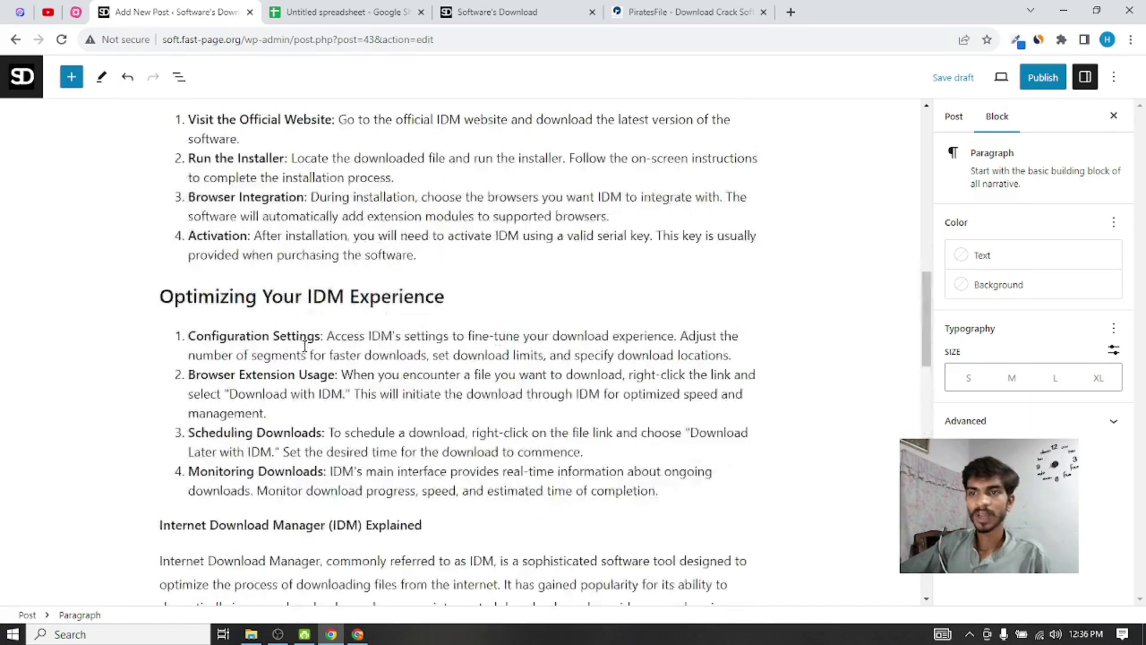
pyautogui.scroll(20, 304, 348)
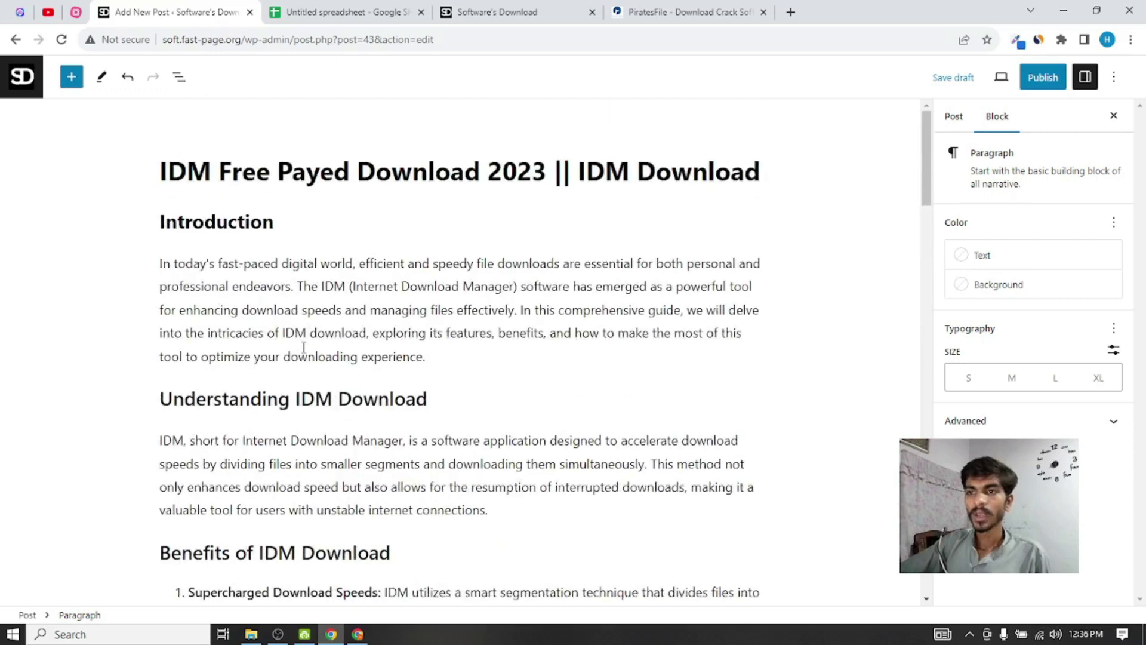
pyautogui.scroll(1, 301, 284)
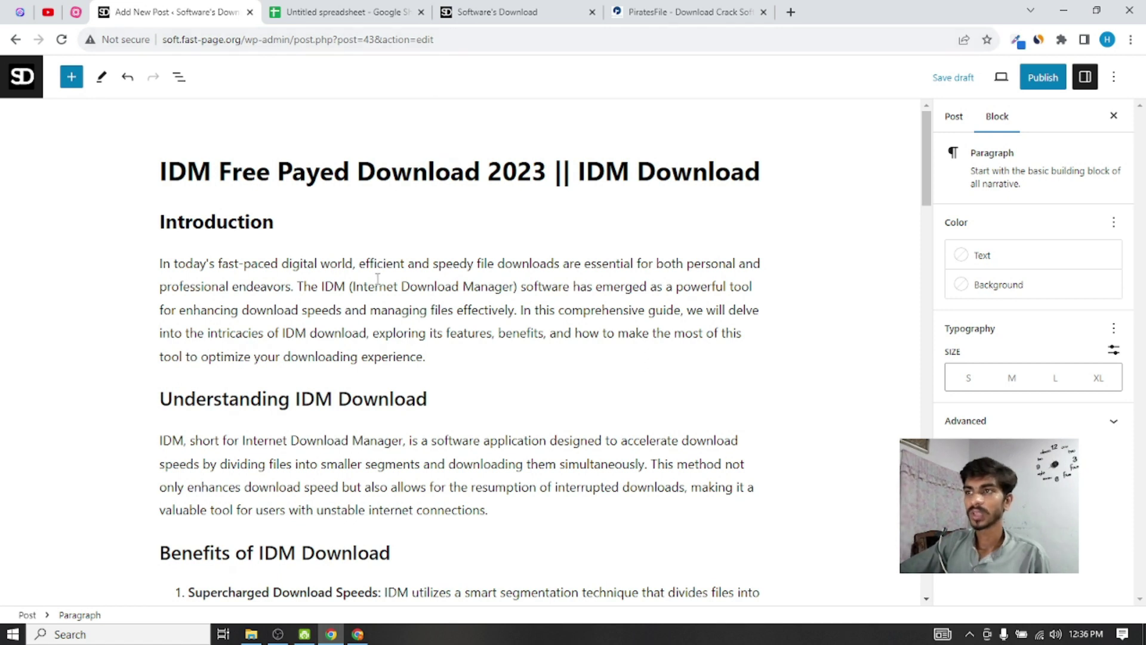
# Search Google for "idm crack" in a new browser tab, switch to the image results, and shorten the query to "idm"
pyautogui.click(792, 11)
pyautogui.click(726, 40)
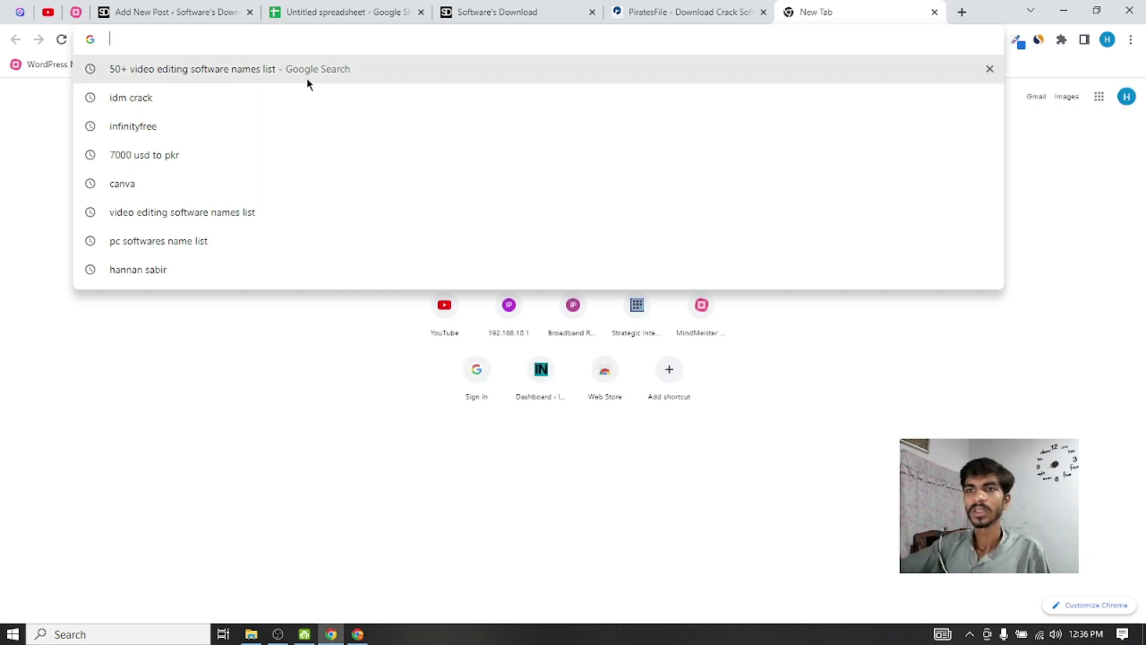
pyautogui.click(275, 99)
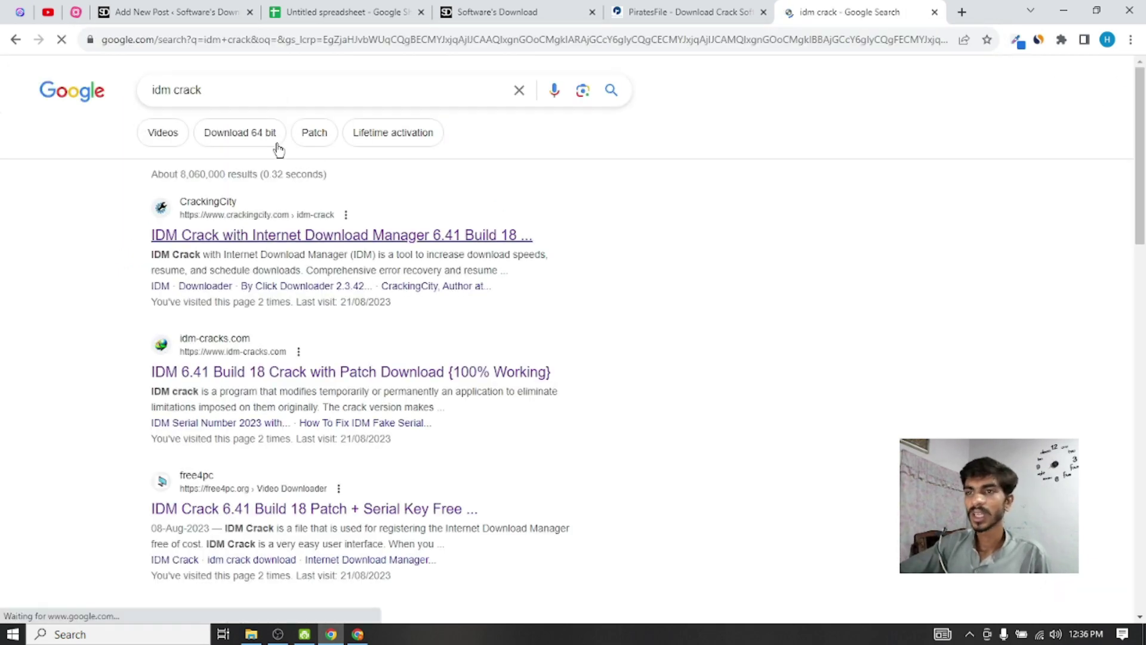
pyautogui.click(662, 137)
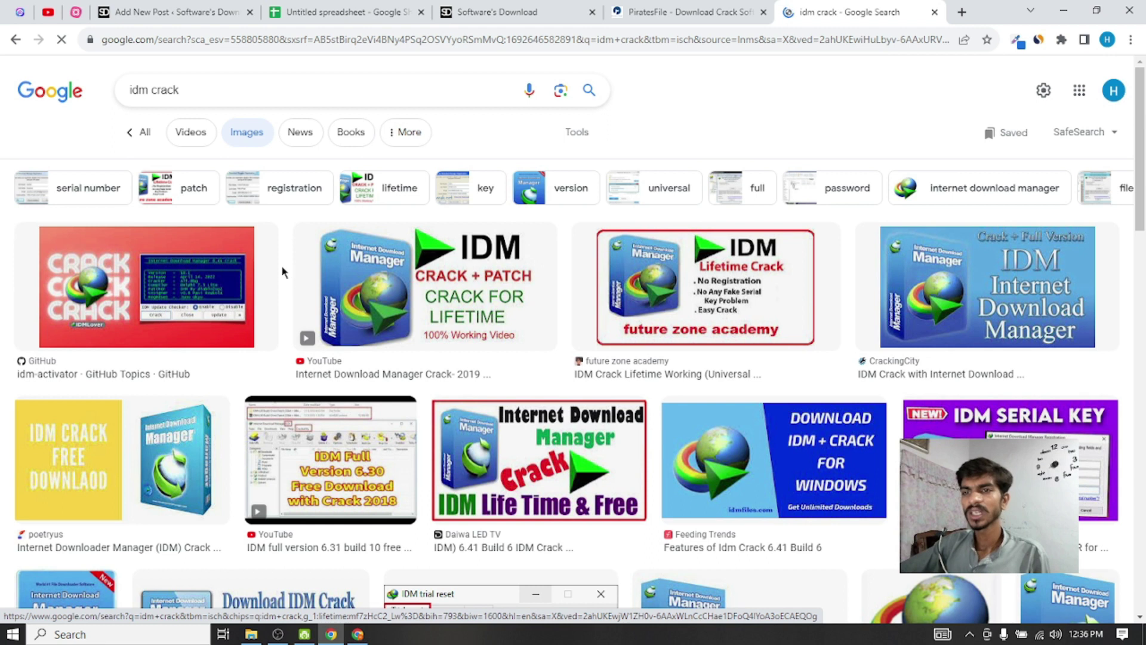
pyautogui.click(189, 84)
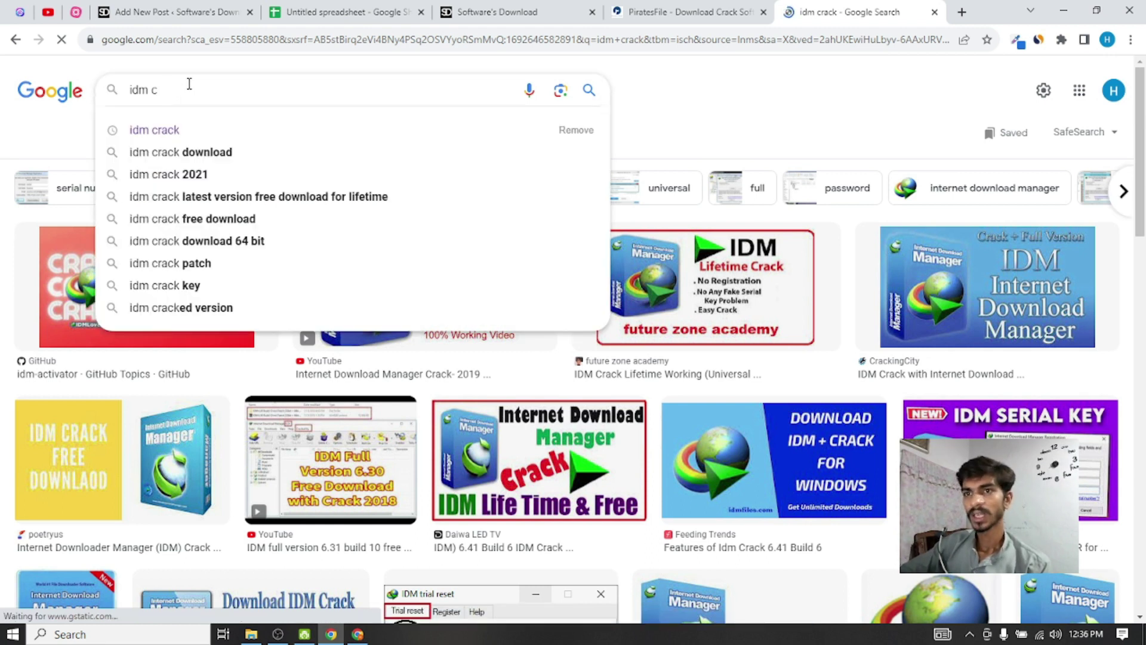
pyautogui.press('BackSpace')
pyautogui.press('Return')
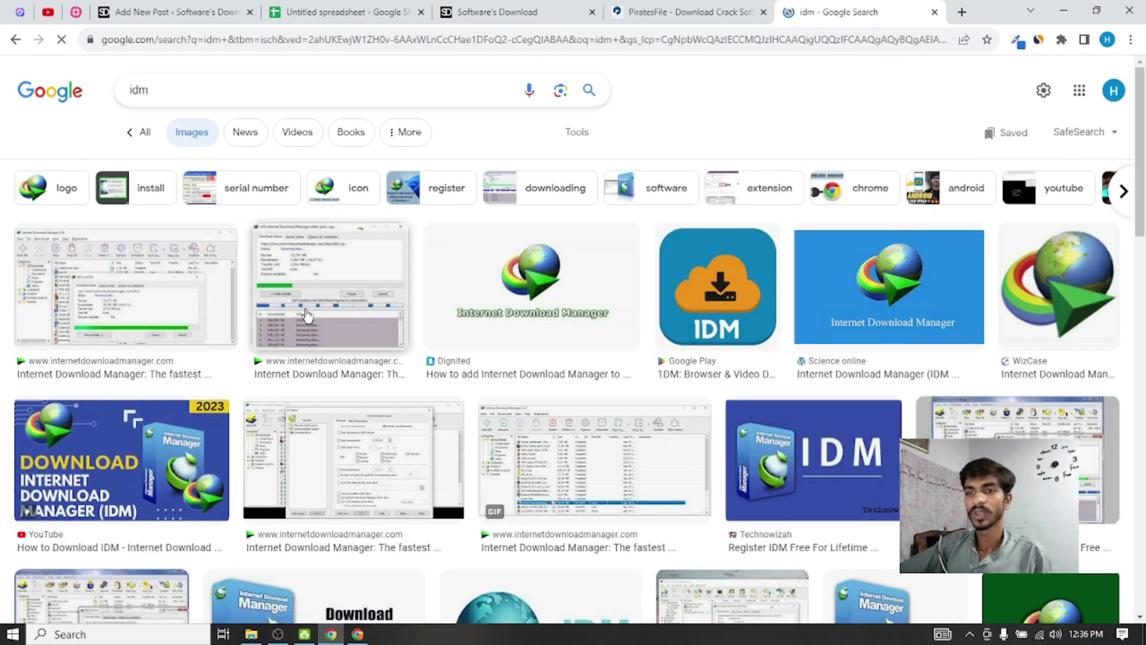
# Look at the SEO article guide on the YouTube channel's Videos page and return to the post editor
pyautogui.click(154, 12)
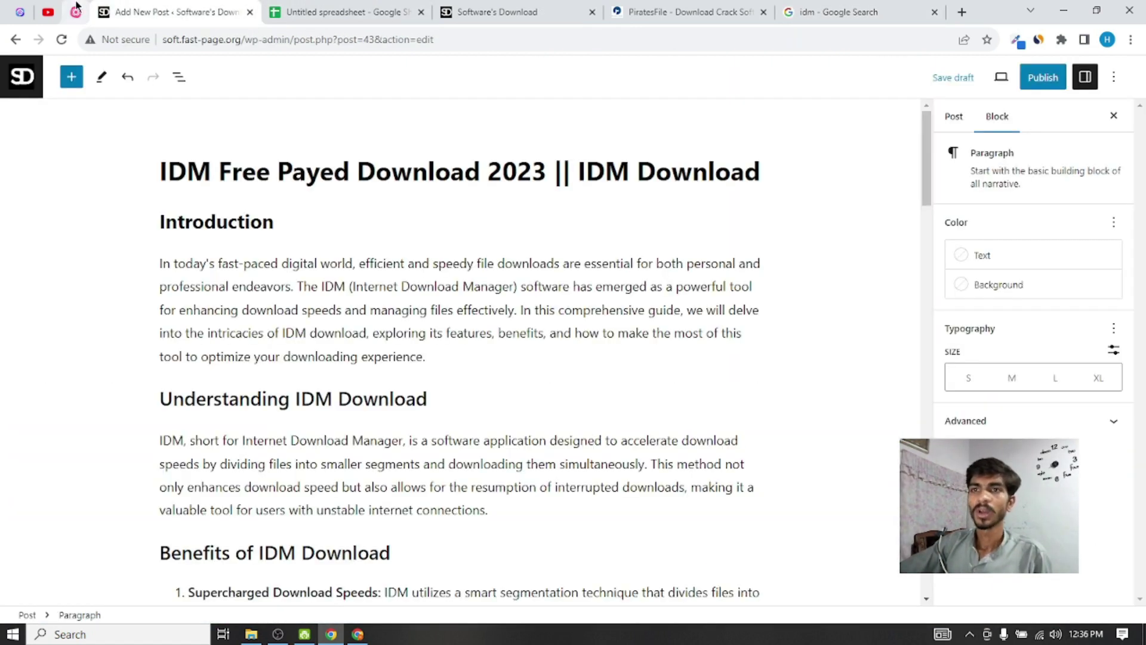
pyautogui.click(48, 12)
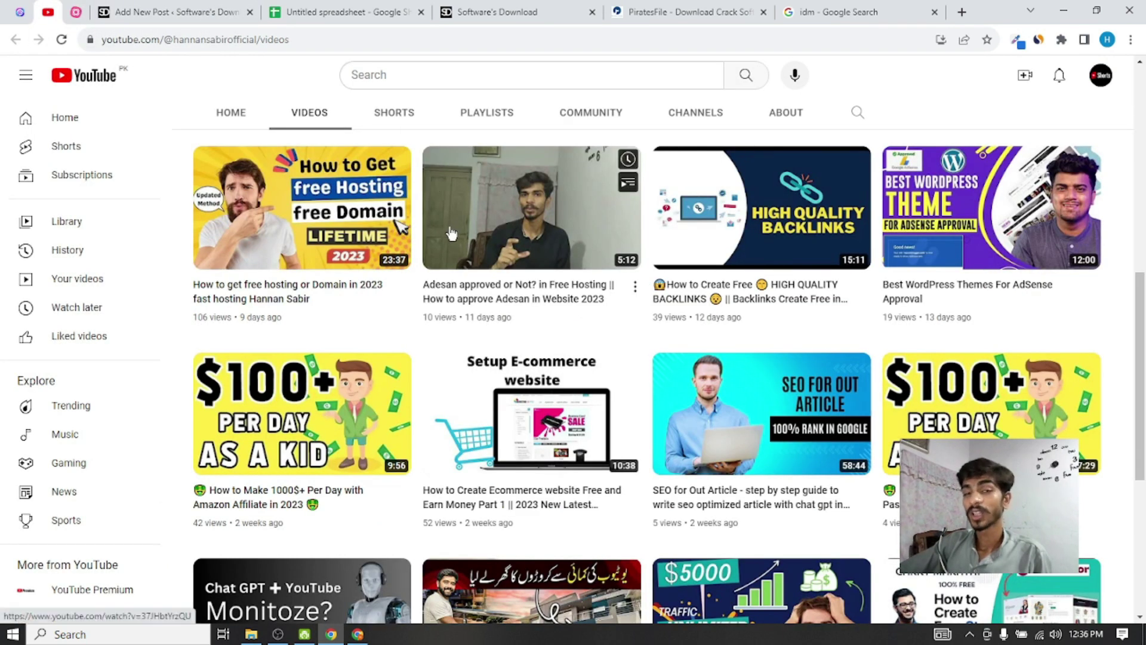
pyautogui.moveTo(818, 418)
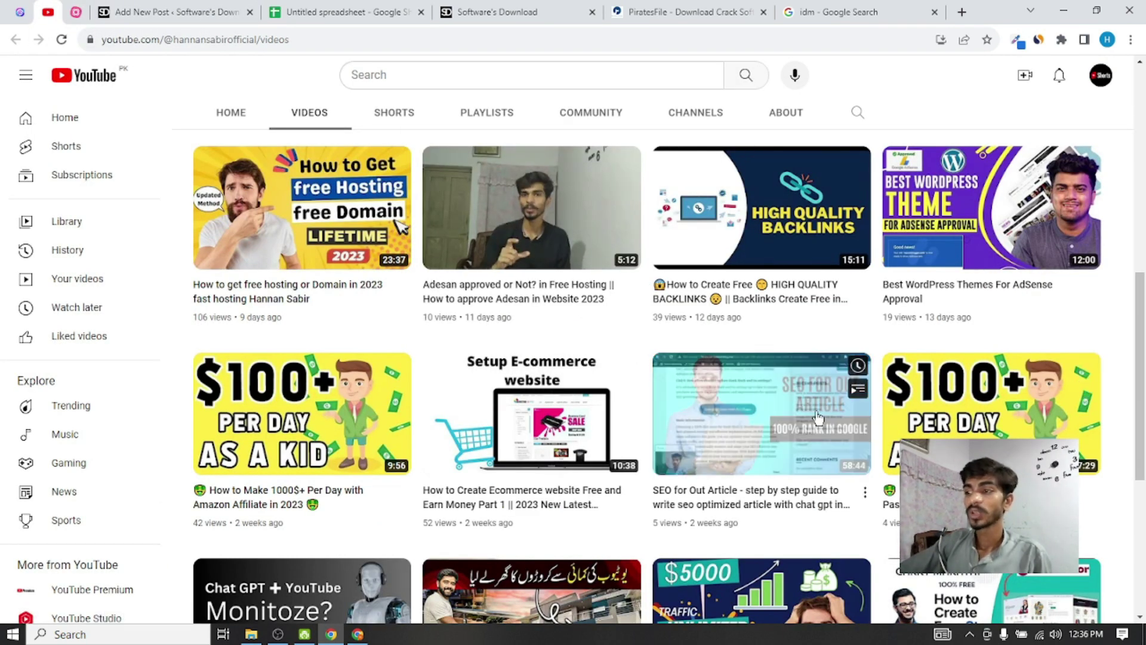
pyautogui.click(218, 7)
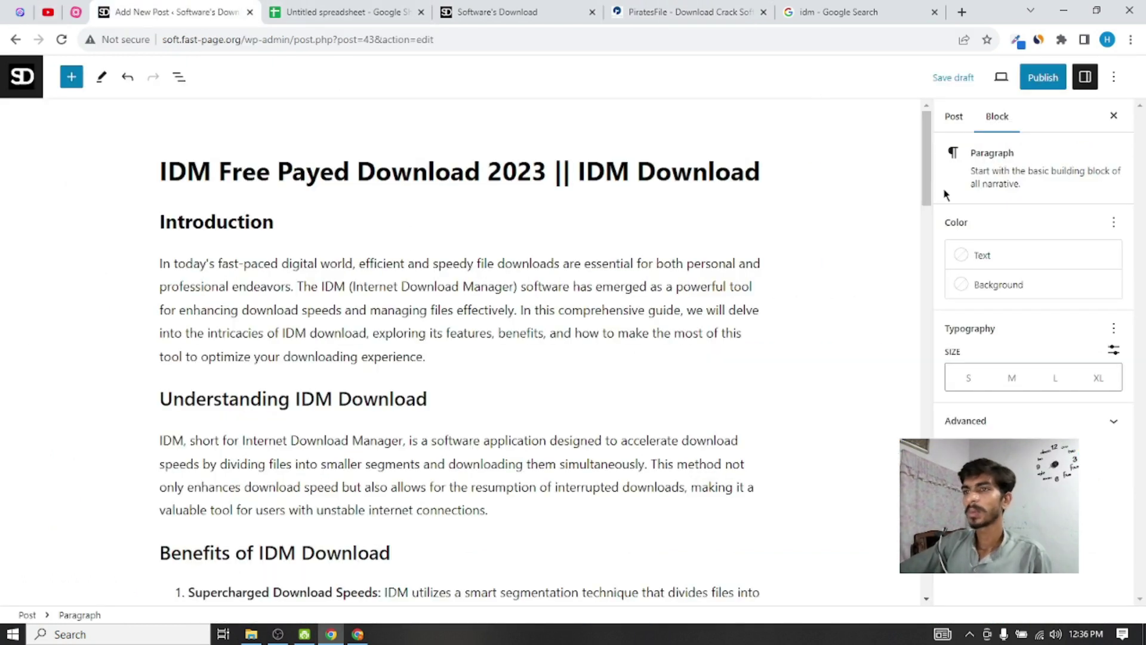
# Save the blue Internet Download Manager image from Science online in the Google results to the Downloads folder as download.jpg
pyautogui.click(865, 6)
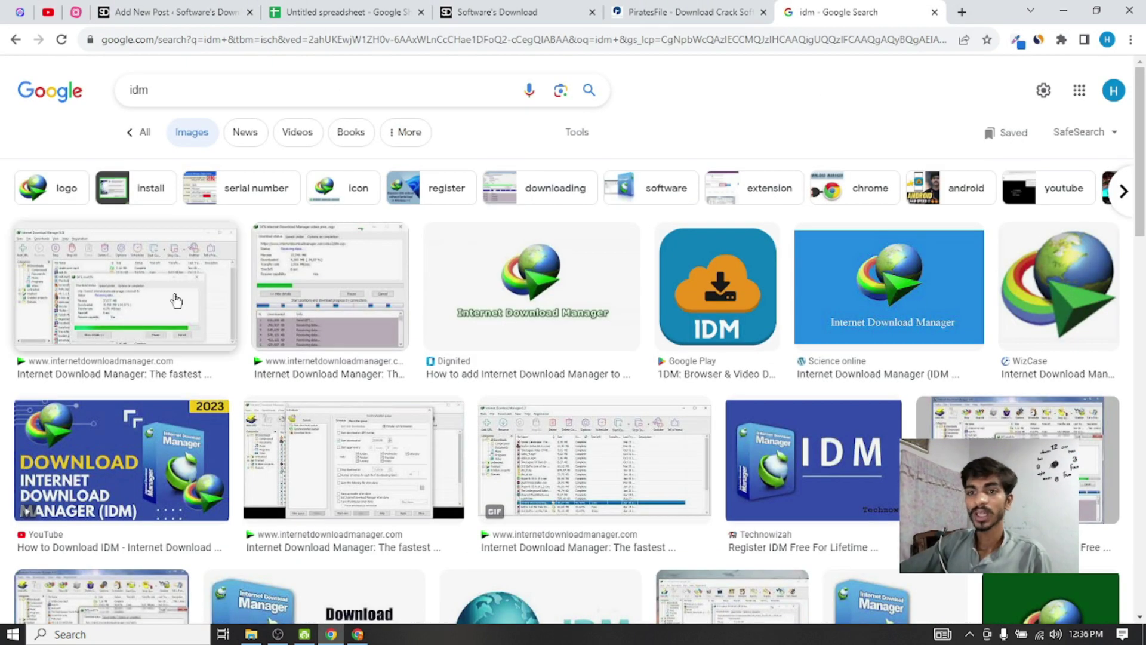
pyautogui.scroll(-3, 554, 304)
pyautogui.scroll(2, 875, 223)
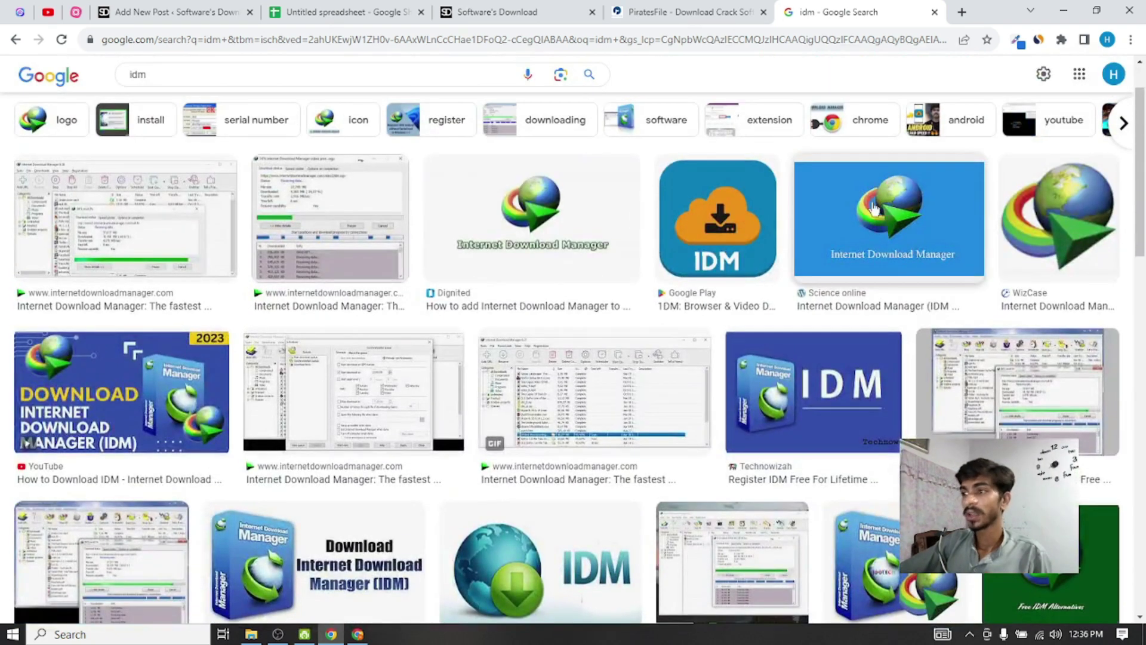
pyautogui.click(876, 207)
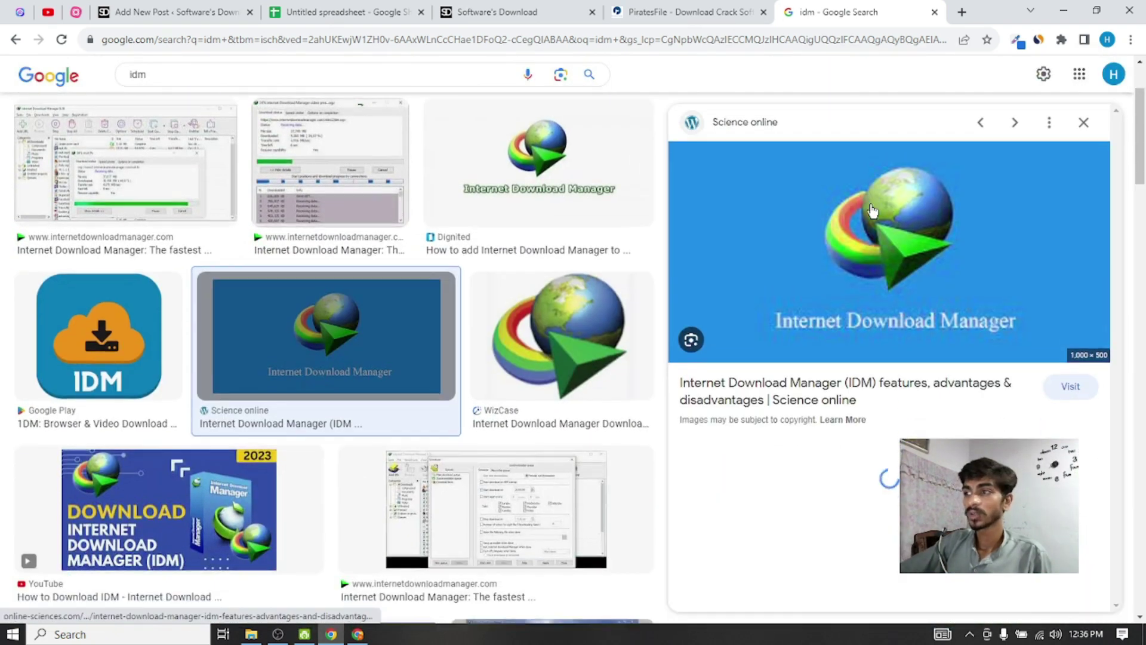
pyautogui.rightClick(774, 186)
pyautogui.click(836, 321)
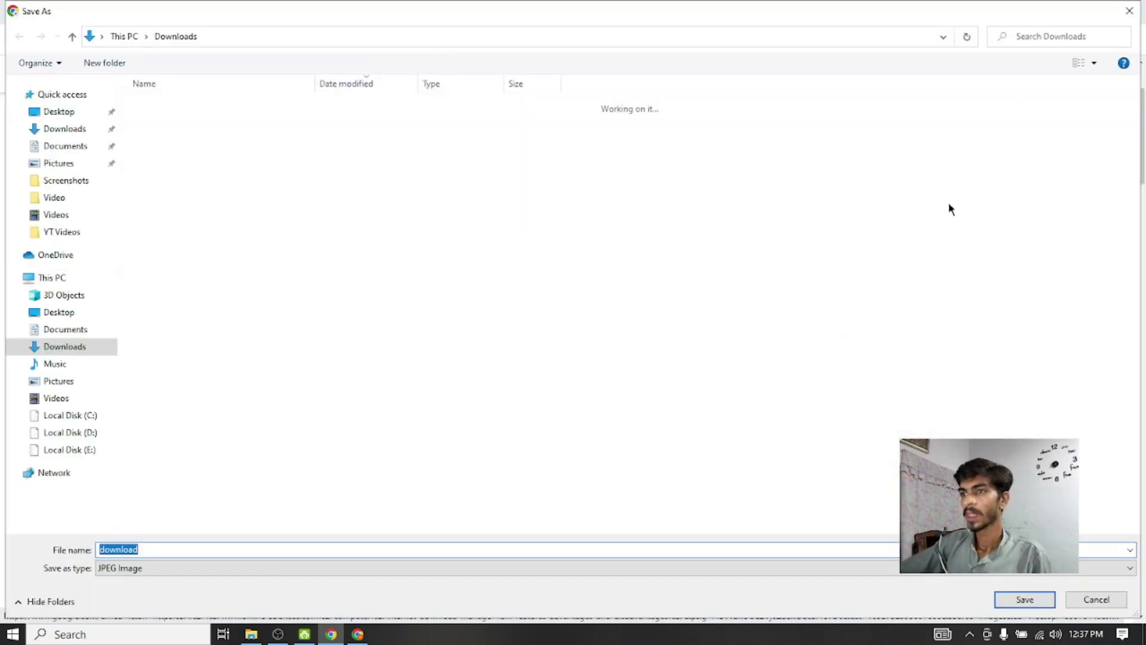
pyautogui.click(1009, 599)
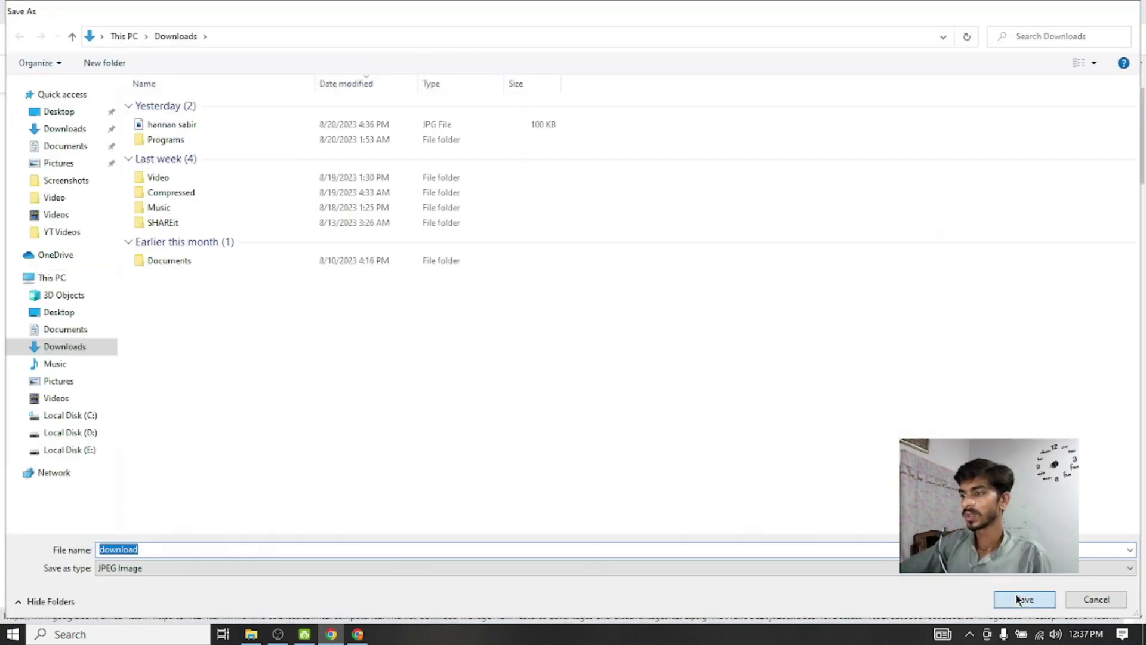
pyautogui.click(1061, 41)
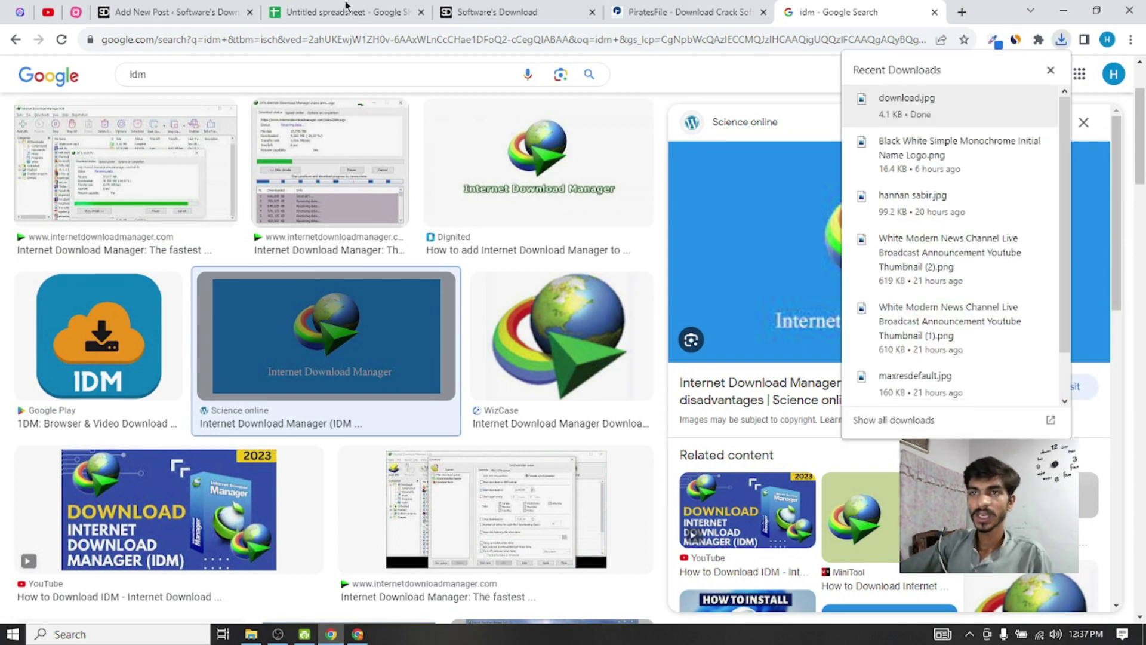
# Insert an image block after the Introduction paragraph of the WordPress post and upload the downloaded Internet Download Manager picture into it
pyautogui.click(143, 12)
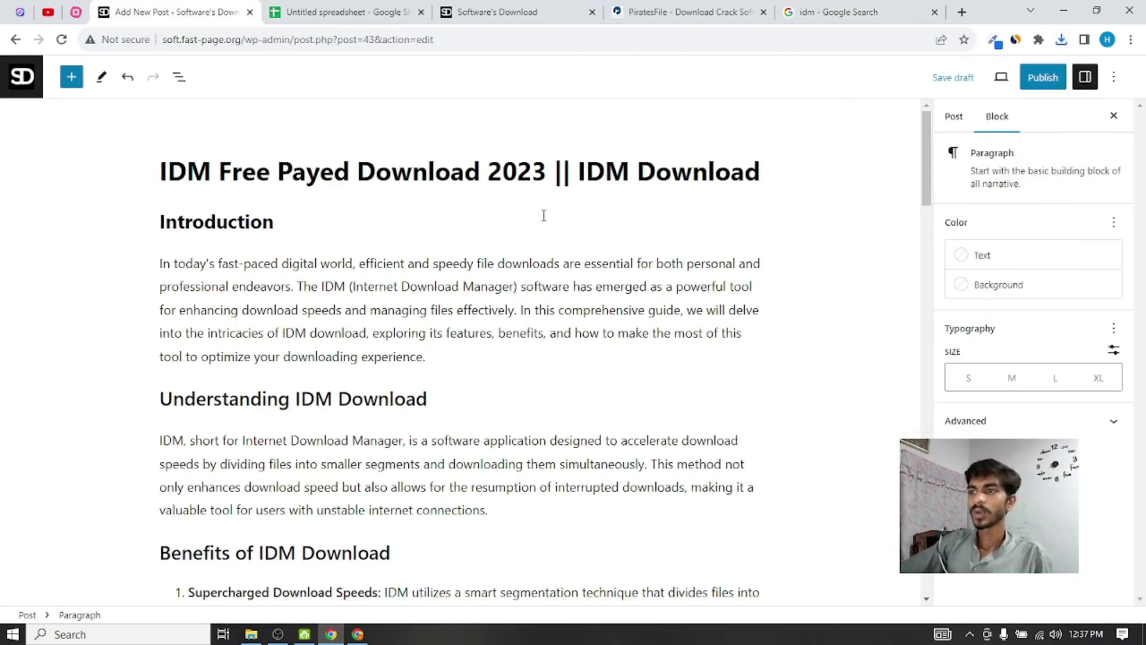
pyautogui.click(525, 215)
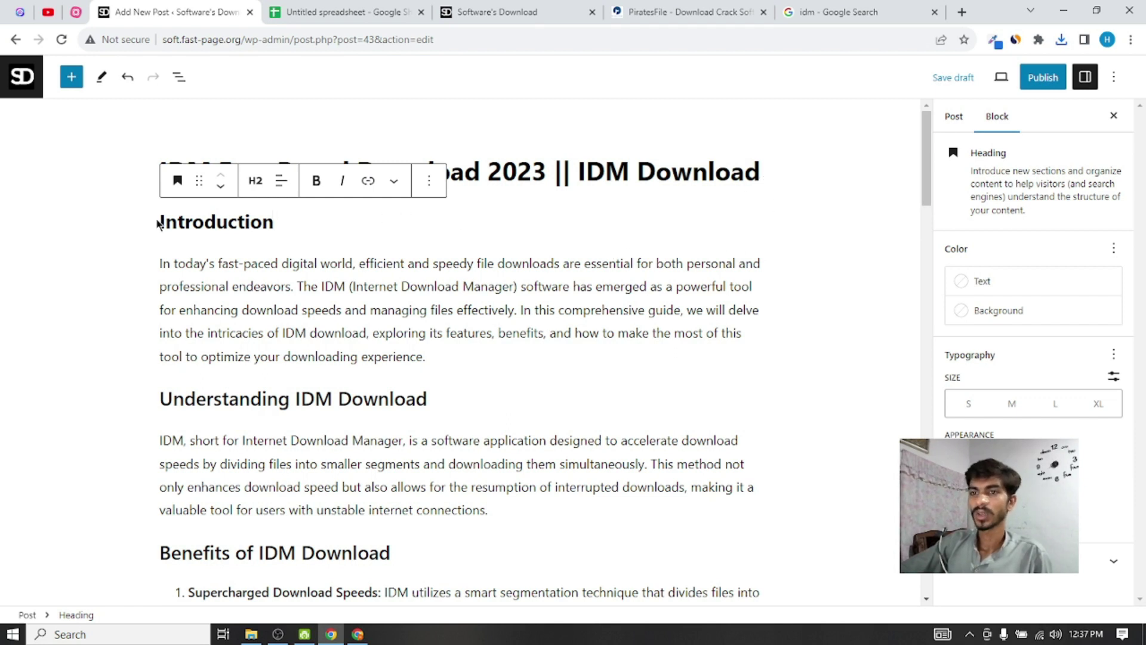
pyautogui.click(444, 361)
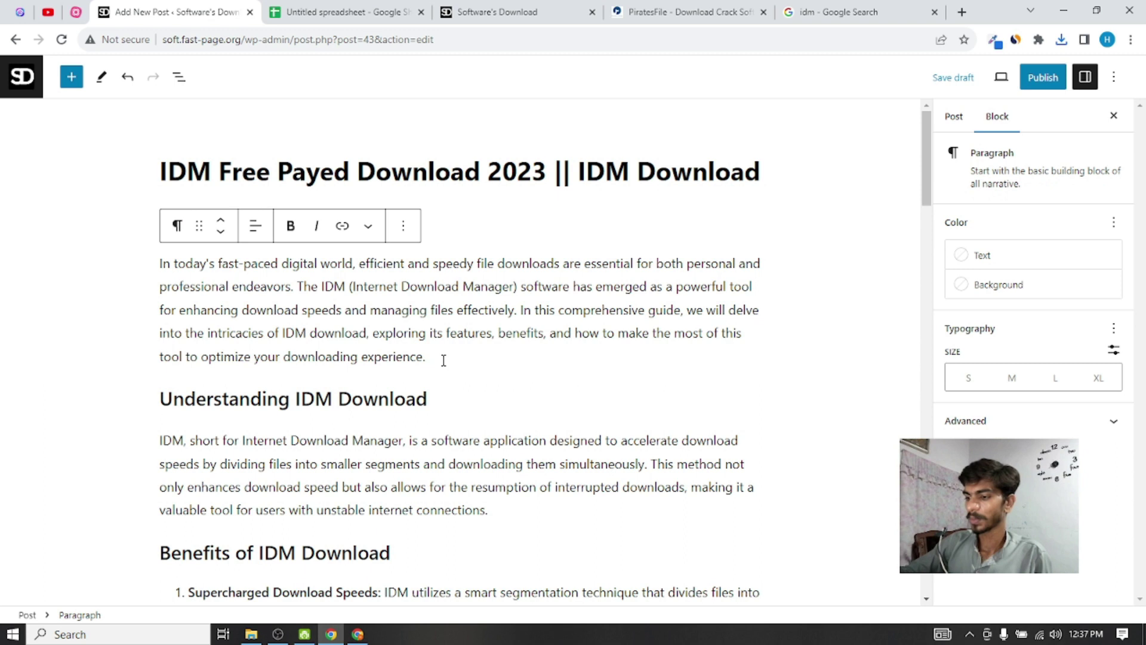
pyautogui.press('Return')
pyautogui.click(752, 354)
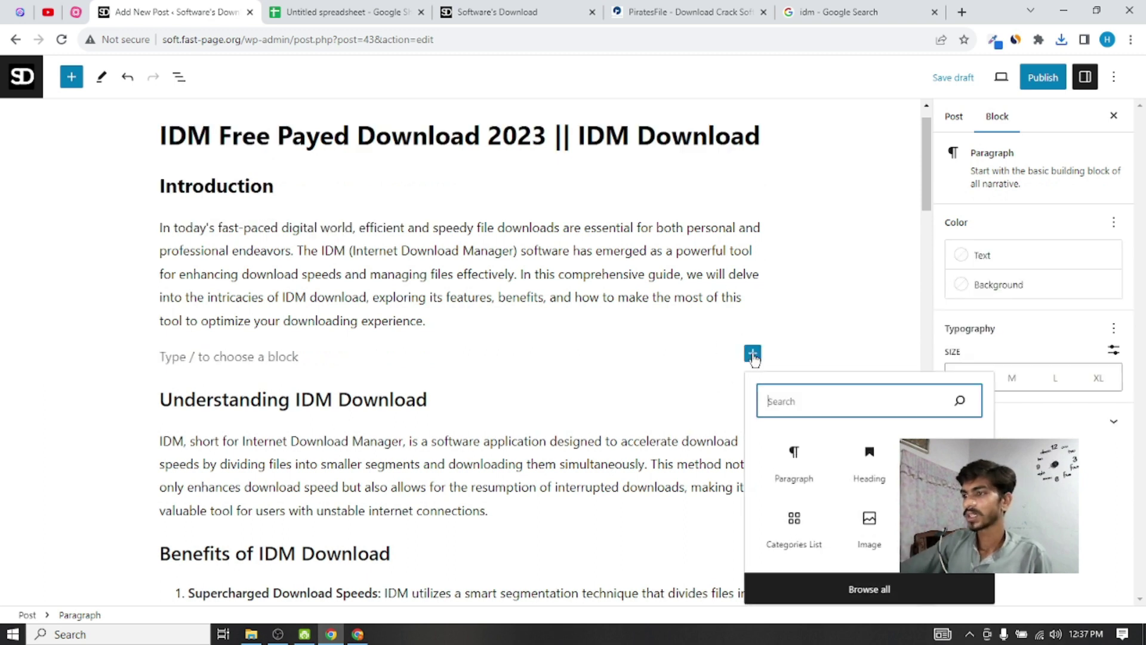
pyautogui.click(869, 526)
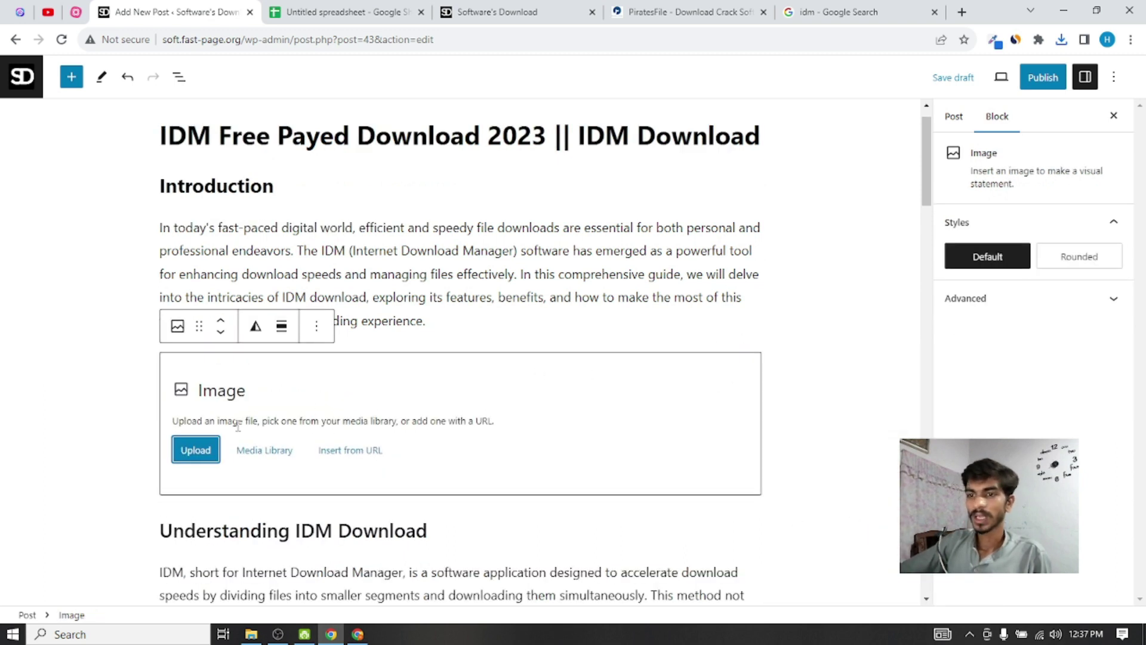
pyautogui.click(208, 457)
pyautogui.click(222, 125)
pyautogui.click(1020, 601)
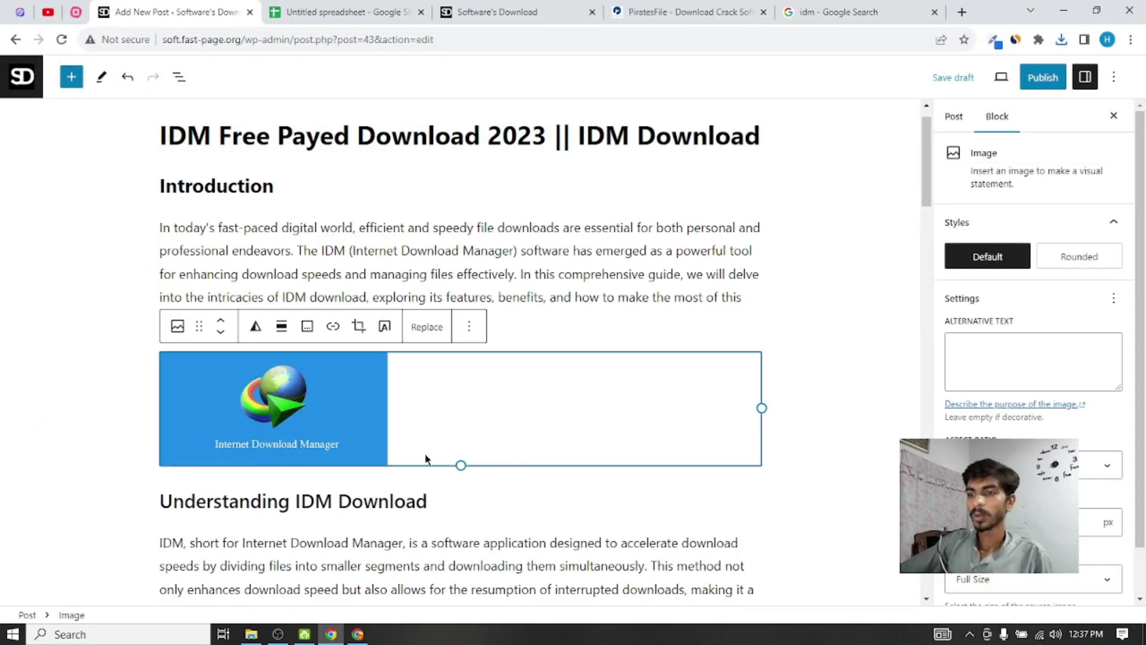
# Enlarge the Internet Download Manager image to the full width of the post's text column and deselect it
pyautogui.moveTo(458, 465); pyautogui.dragTo(481, 643)
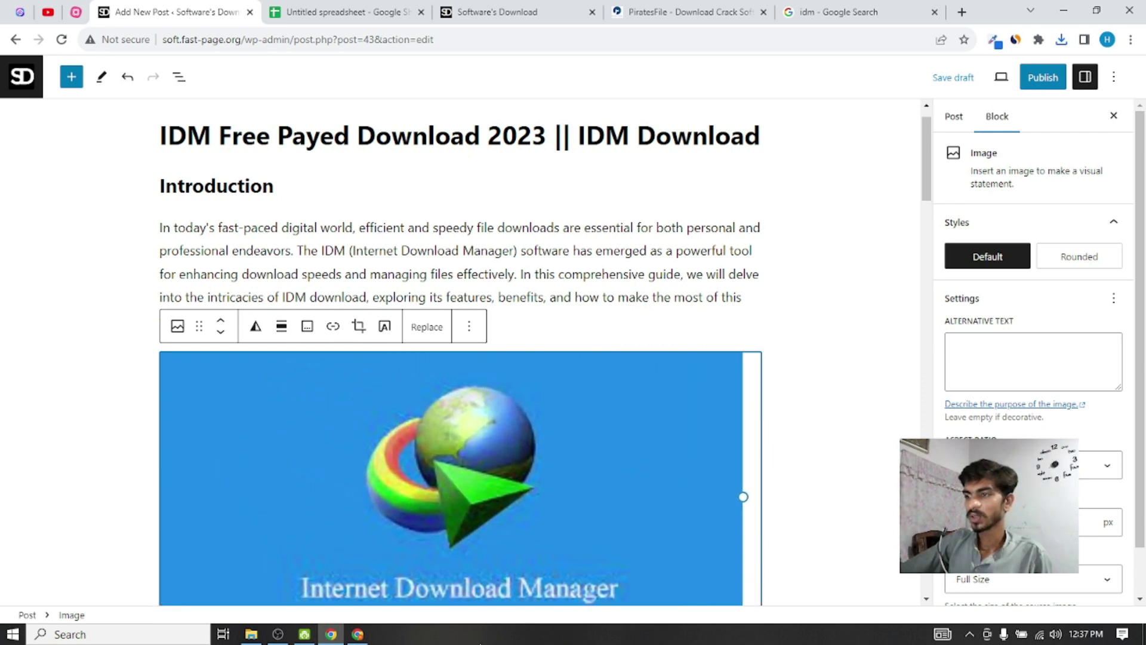
pyautogui.scroll(-3, 545, 440)
pyautogui.moveTo(451, 430); pyautogui.dragTo(460, 438)
pyautogui.click(750, 385)
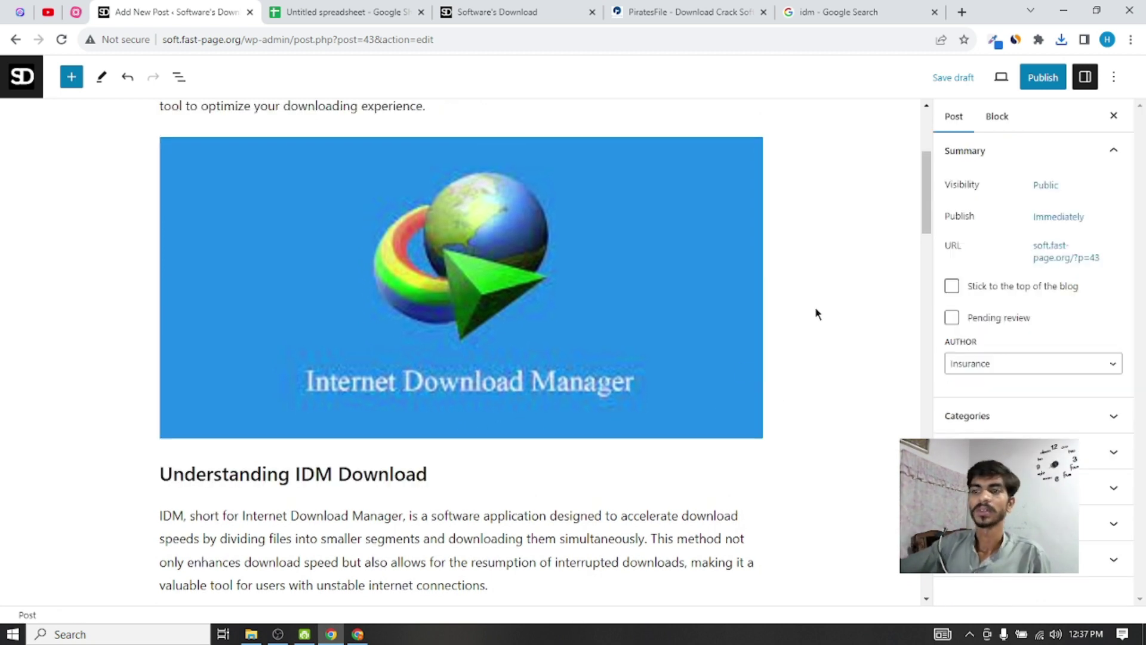
# Add a Buttons block below the final Conclusion paragraph of the post
pyautogui.scroll(4, 440, 361)
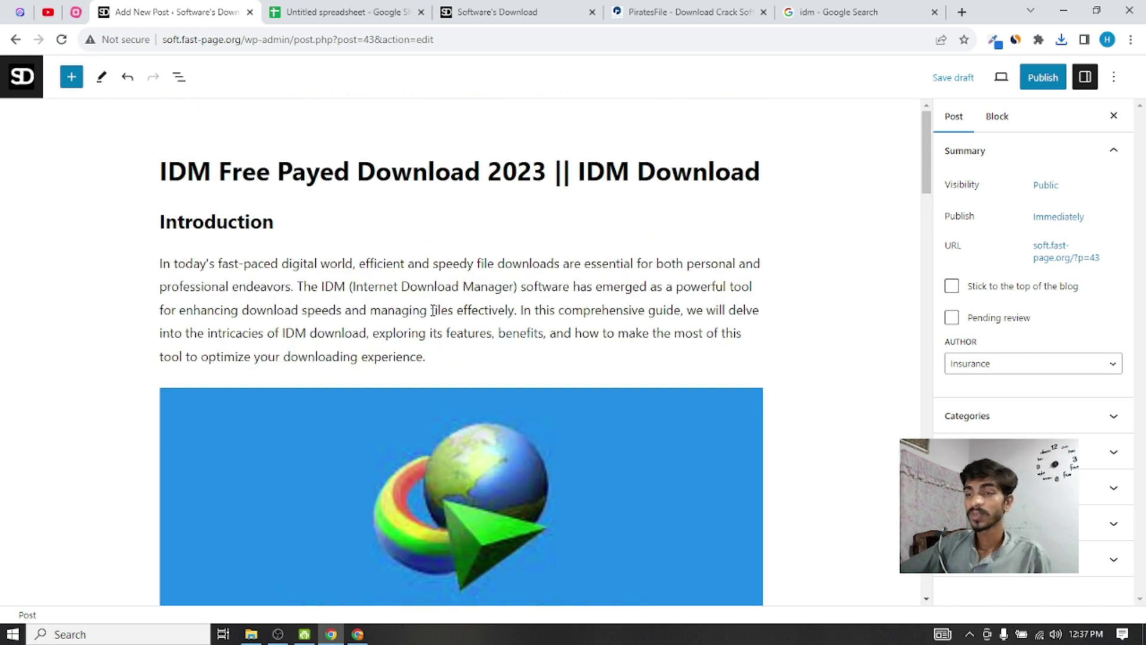
pyautogui.scroll(-12, 378, 335)
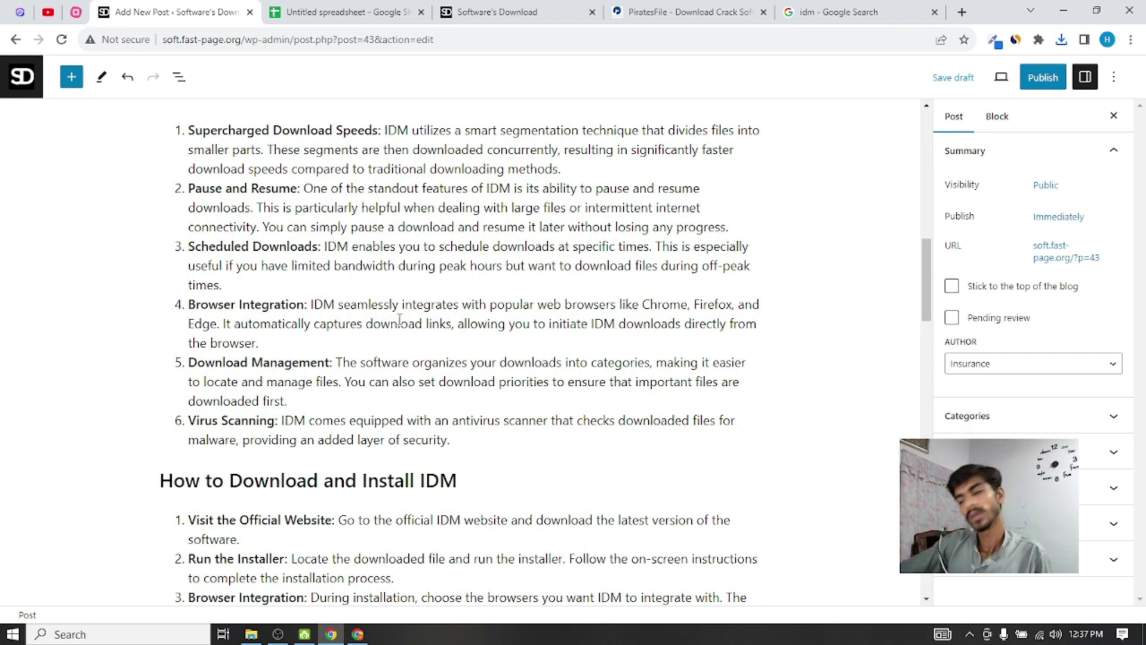
pyautogui.scroll(10, 436, 333)
pyautogui.scroll(-10, 553, 269)
pyautogui.scroll(-15, 554, 269)
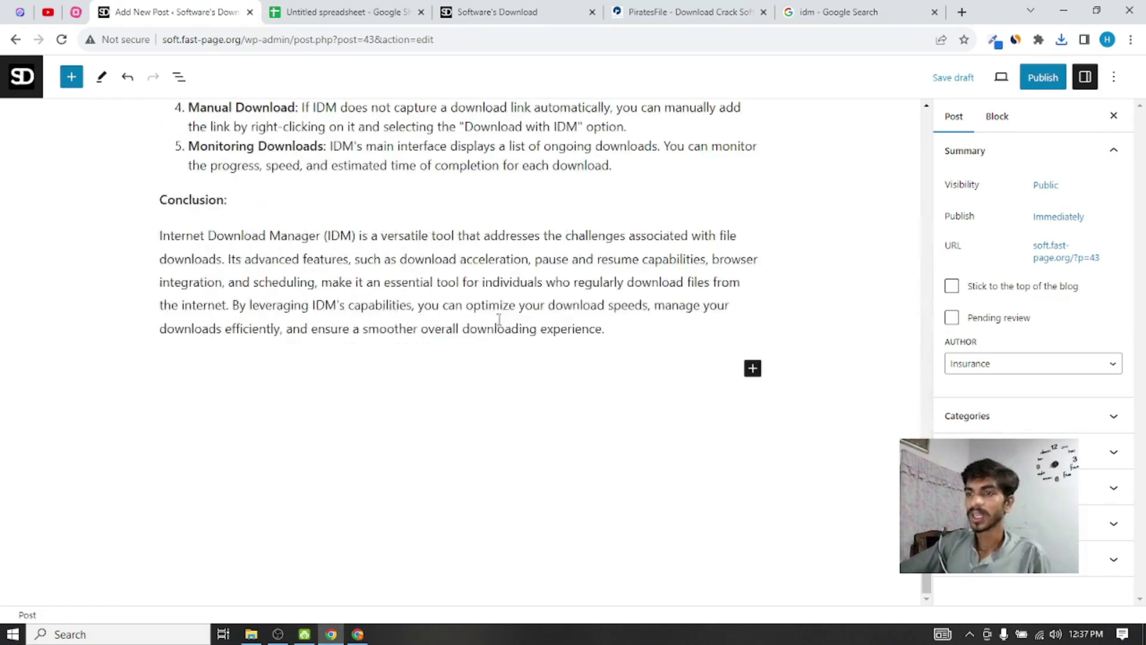
pyautogui.click(634, 366)
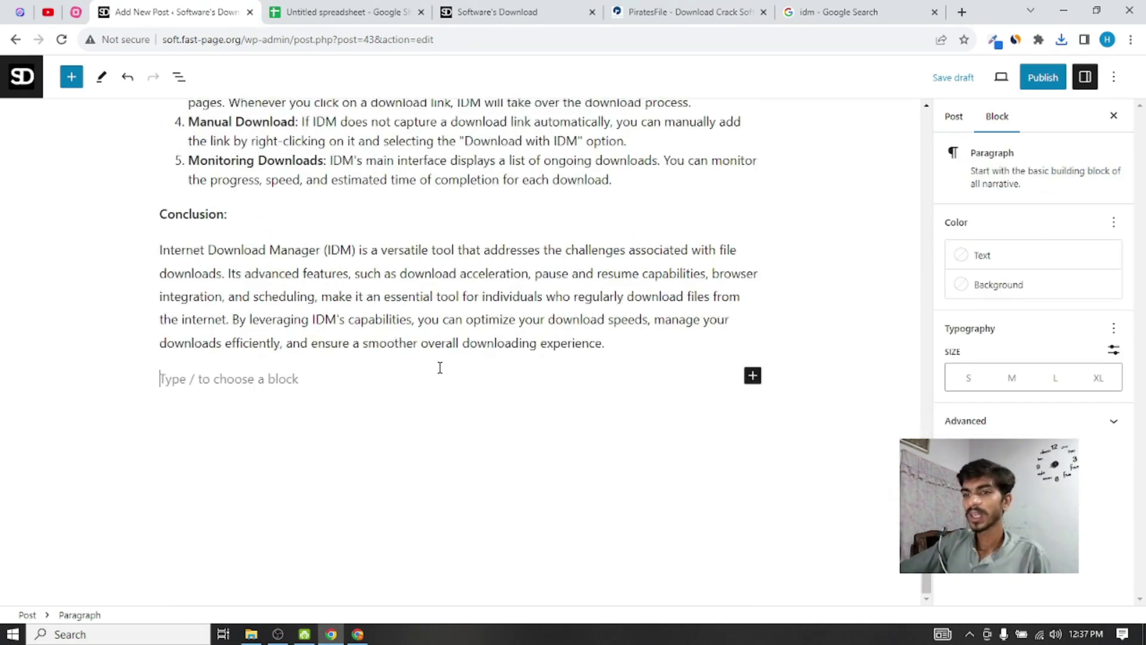
pyautogui.click(752, 375)
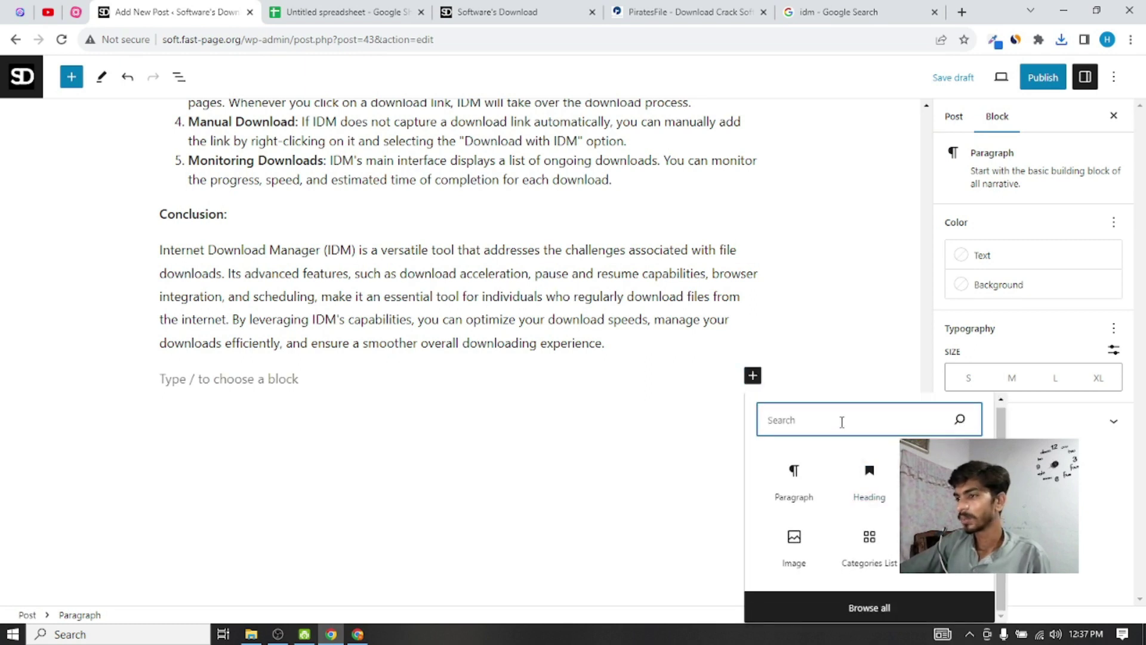
pyautogui.write('bo')
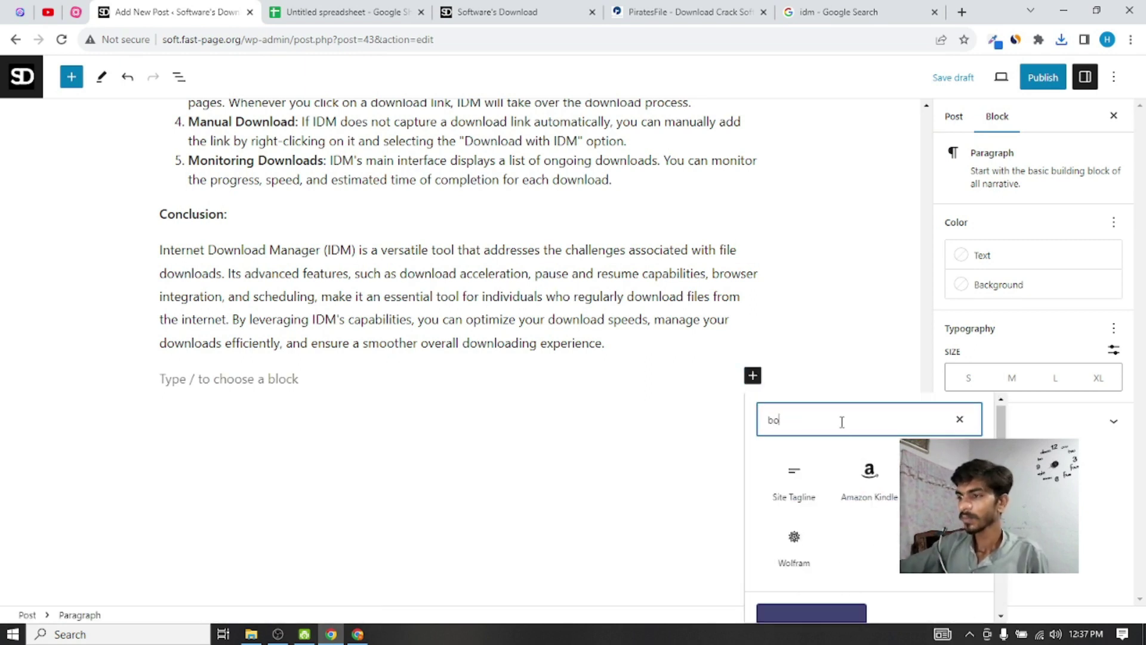
pyautogui.press('BackSpace')
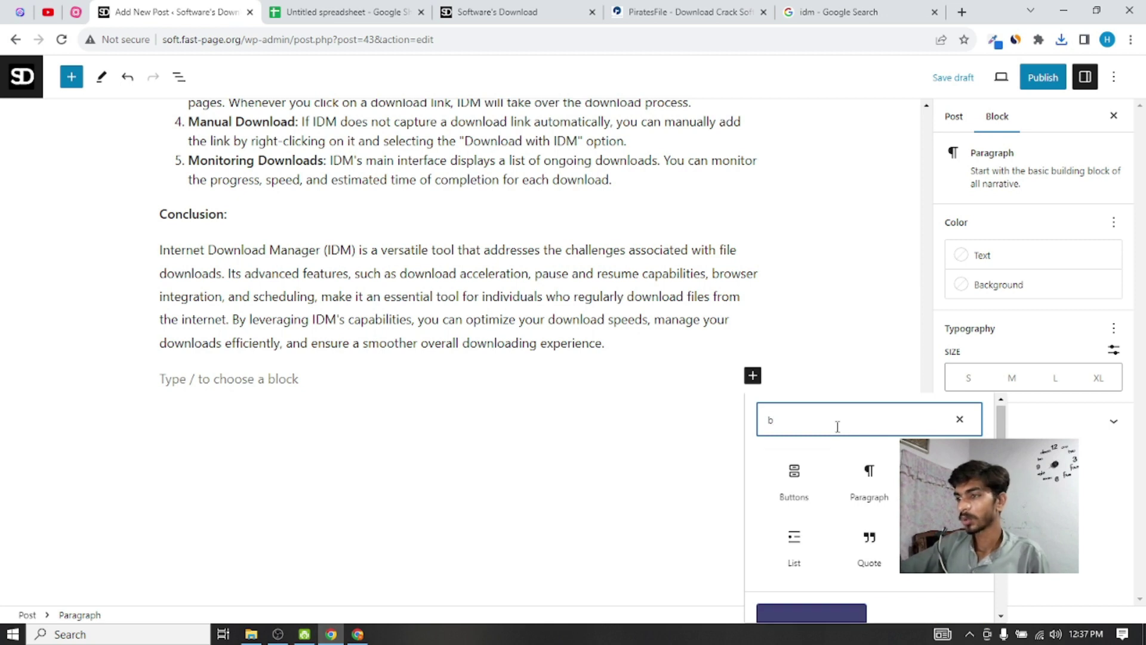
pyautogui.click(794, 493)
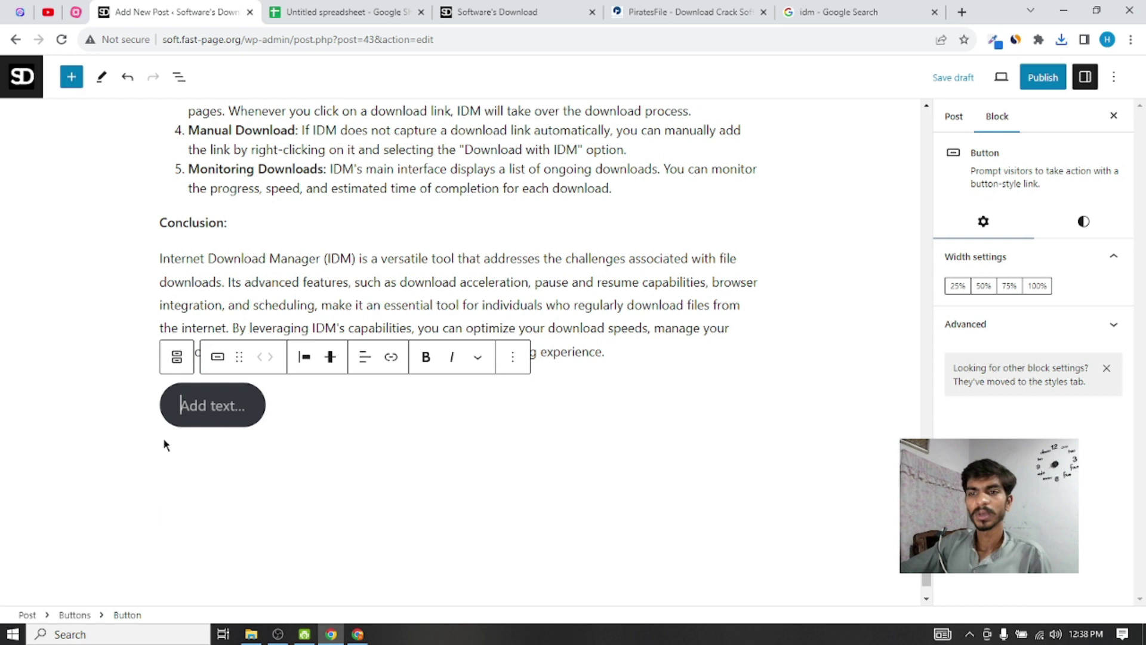
pyautogui.click(365, 357)
pyautogui.click(421, 426)
pyautogui.click(365, 357)
pyautogui.click(421, 401)
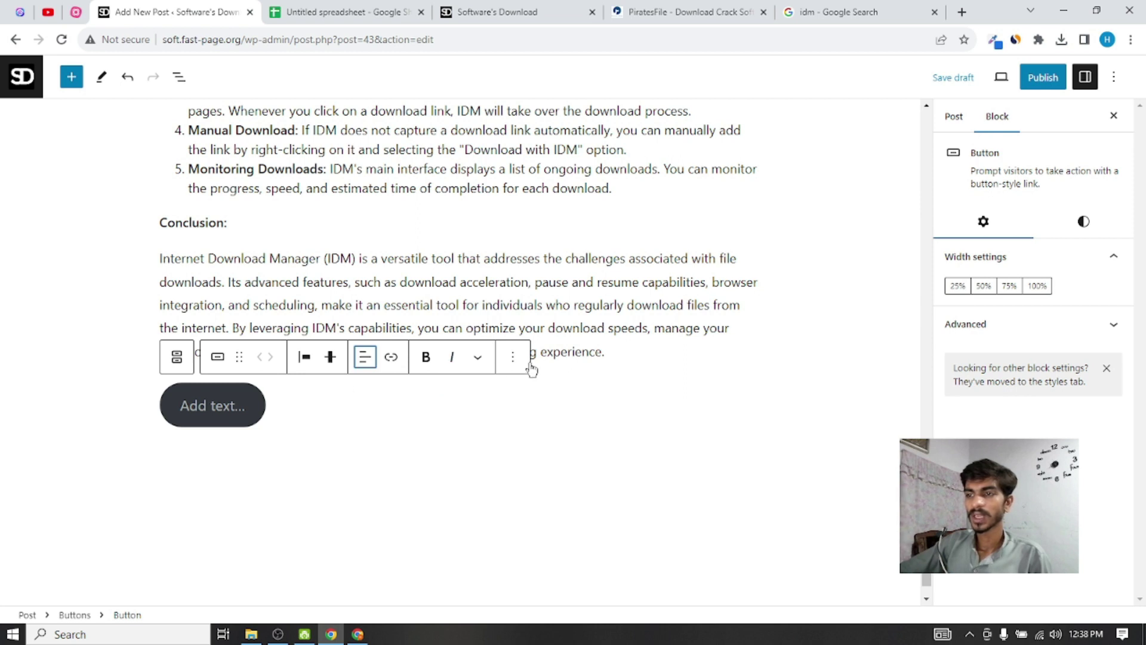
pyautogui.click(509, 354)
pyautogui.click(221, 404)
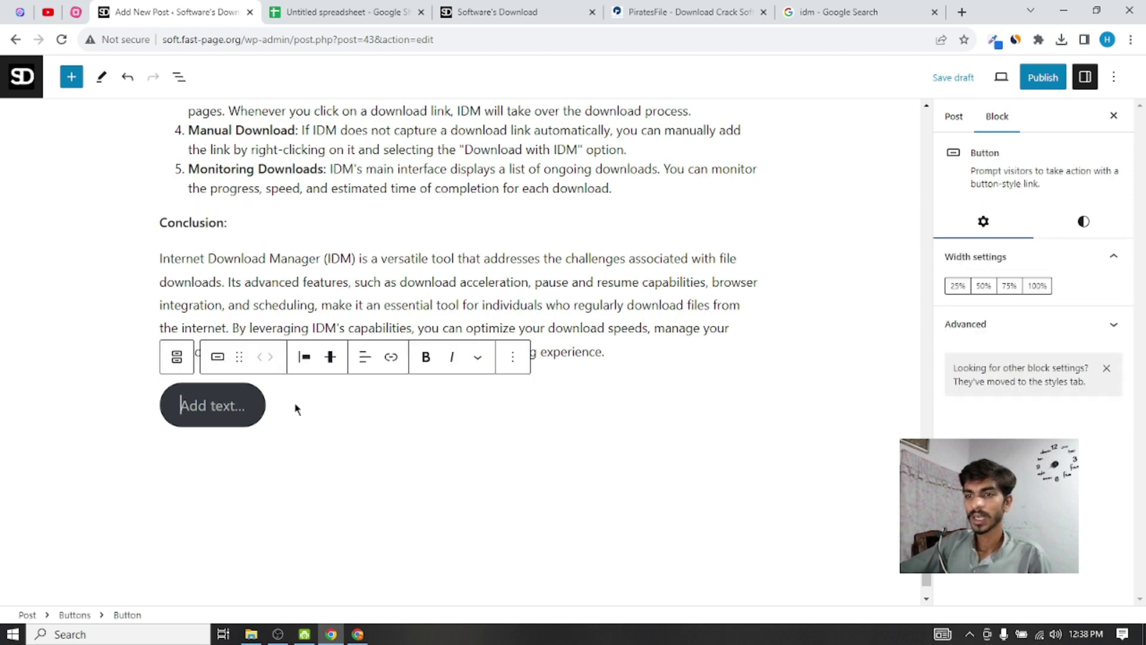
pyautogui.click(512, 356)
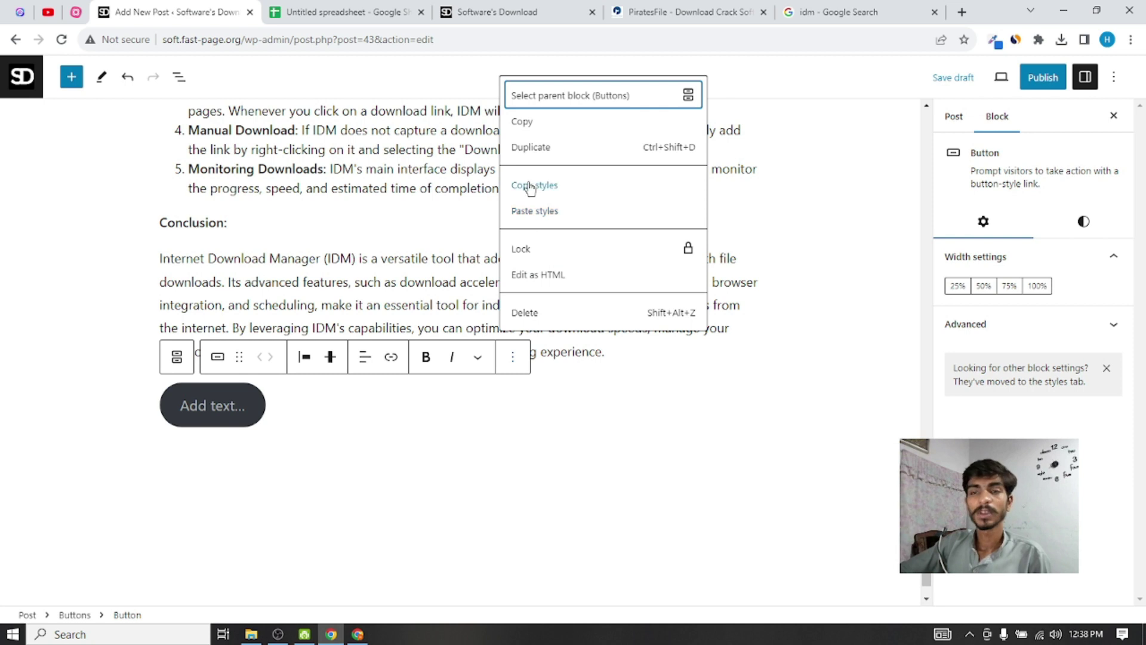
pyautogui.click(243, 401)
pyautogui.click(257, 395)
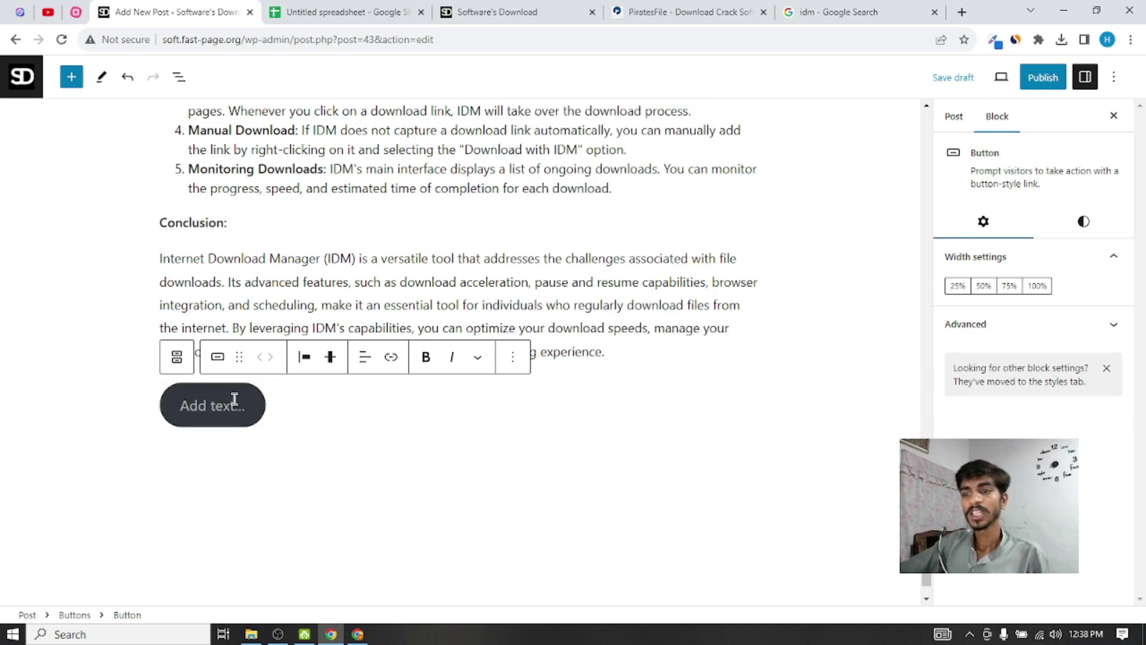
# Justify the new button to the center of the post's text column
pyautogui.click(304, 357)
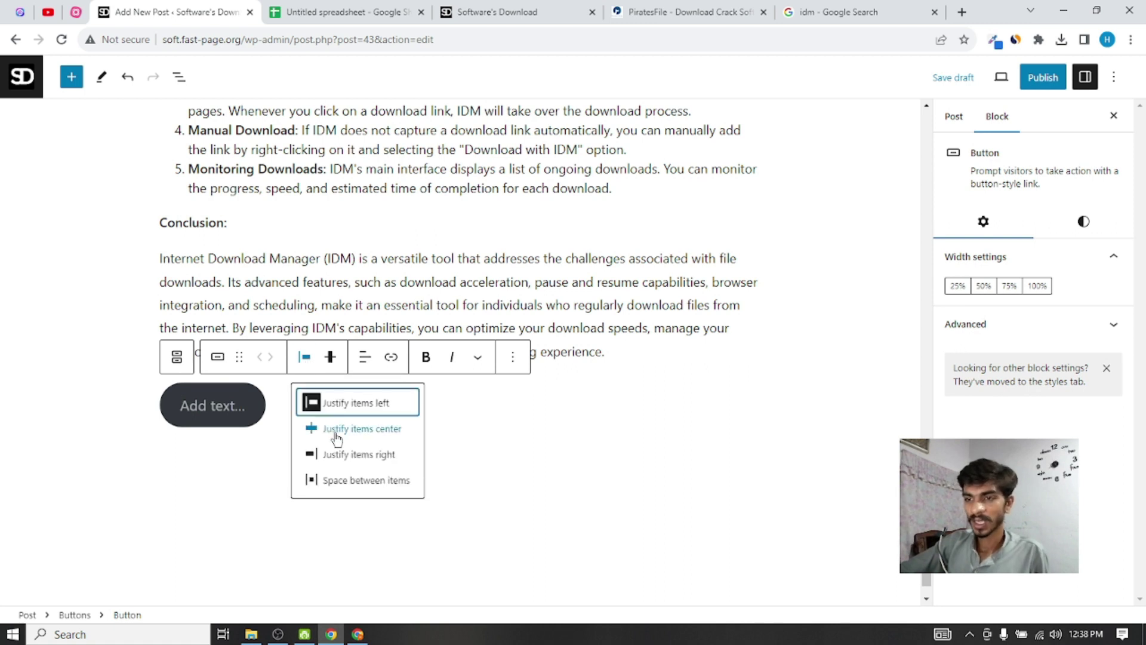
pyautogui.click(337, 441)
pyautogui.click(399, 440)
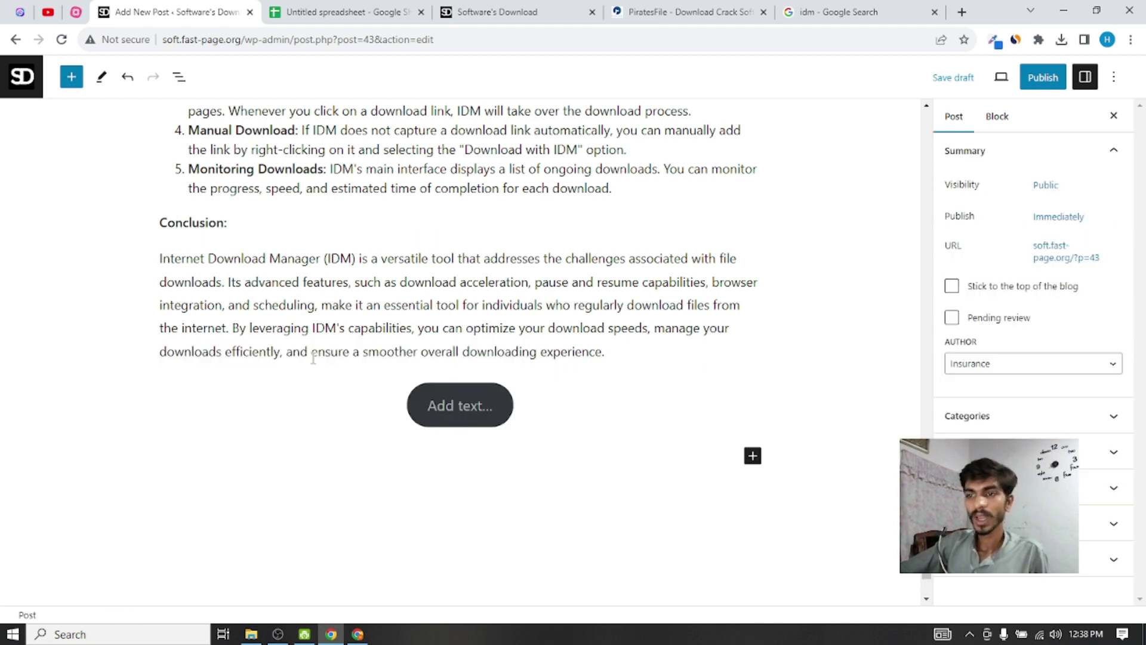
pyautogui.click(490, 418)
pyautogui.click(304, 358)
pyautogui.click(304, 358)
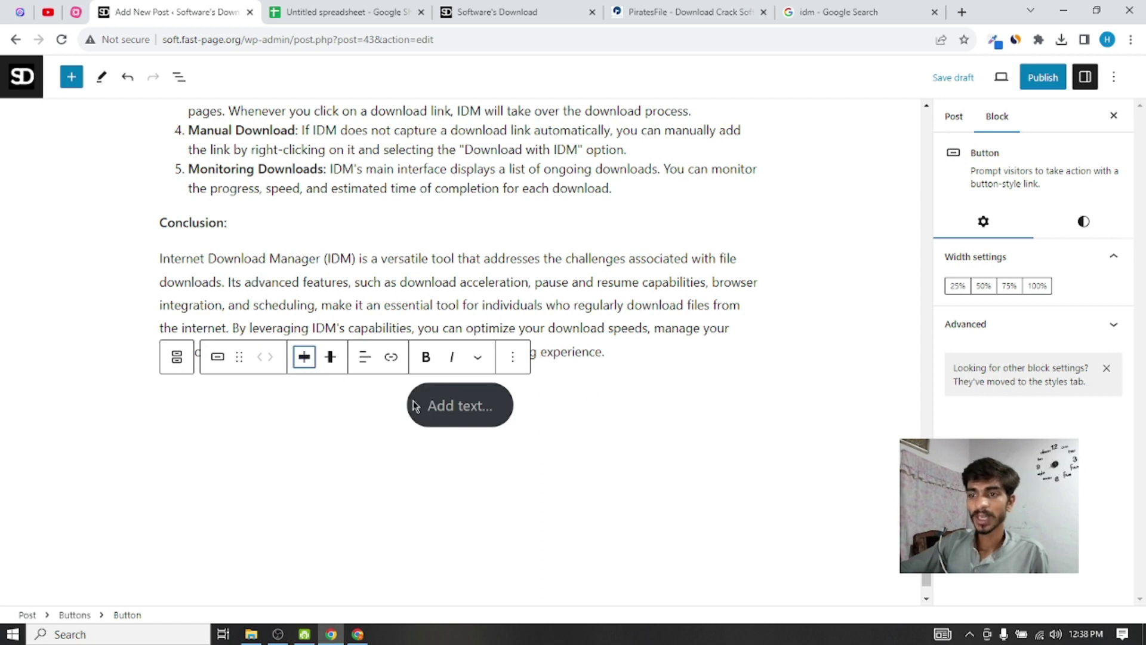
# Label the centered button below the Conclusion paragraph "Download Now"
pyautogui.click(452, 406)
pyautogui.write('Download Now')
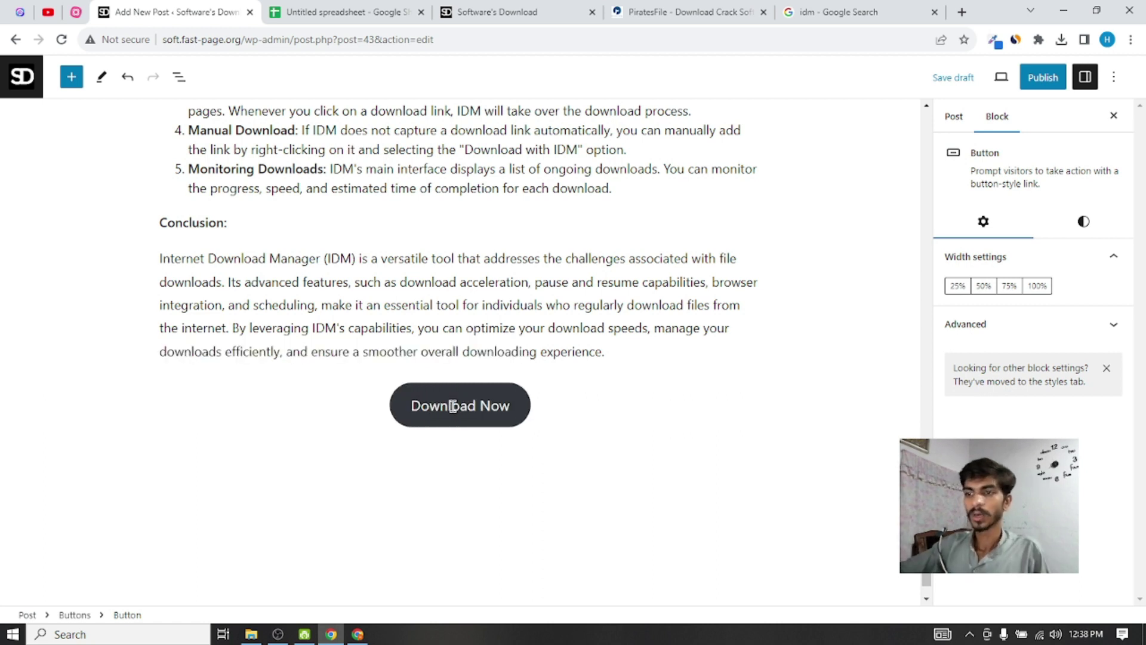
pyautogui.click(476, 449)
pyautogui.click(506, 414)
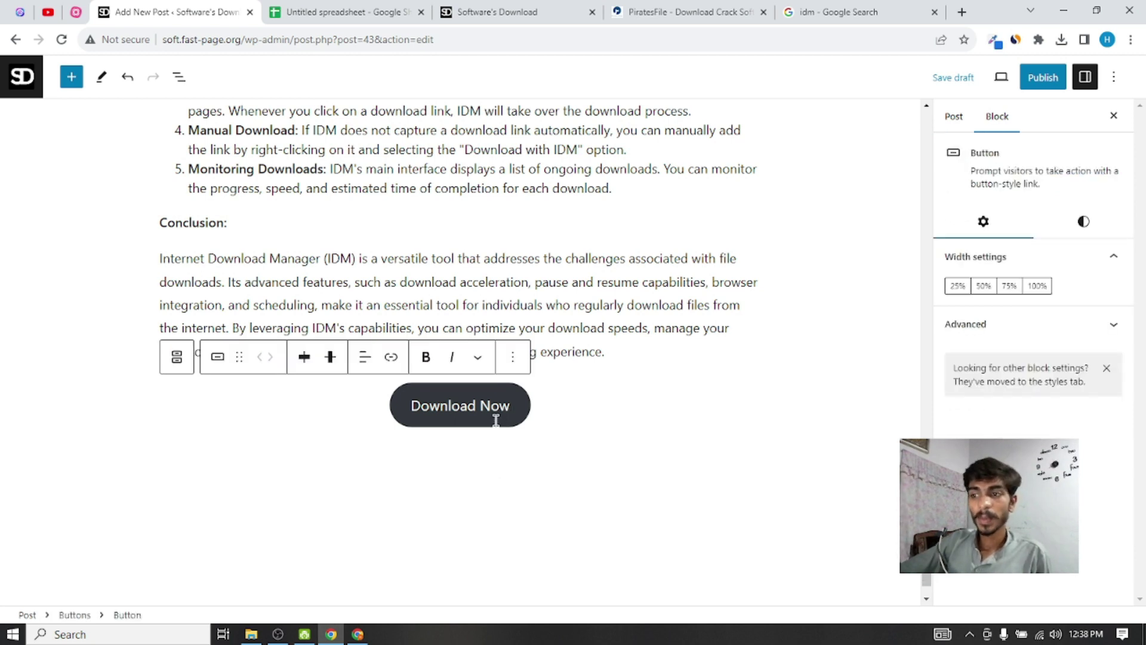
# Insert a paragraph reading "Download Button In The last of Article" between the Introduction text and the Internet Download Manager image
pyautogui.scroll(8, 552, 258)
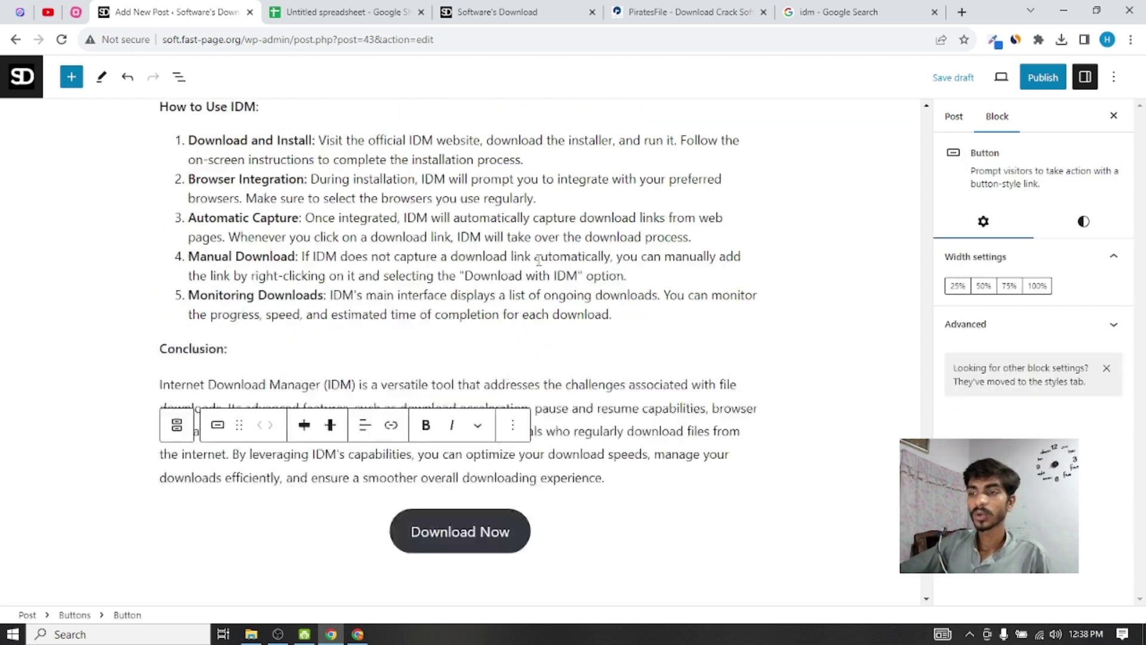
pyautogui.click(533, 255)
pyautogui.scroll(1, 488, 323)
pyautogui.scroll(4, 496, 299)
pyautogui.scroll(-2, 500, 289)
pyautogui.scroll(10, 499, 290)
pyautogui.scroll(15, 499, 291)
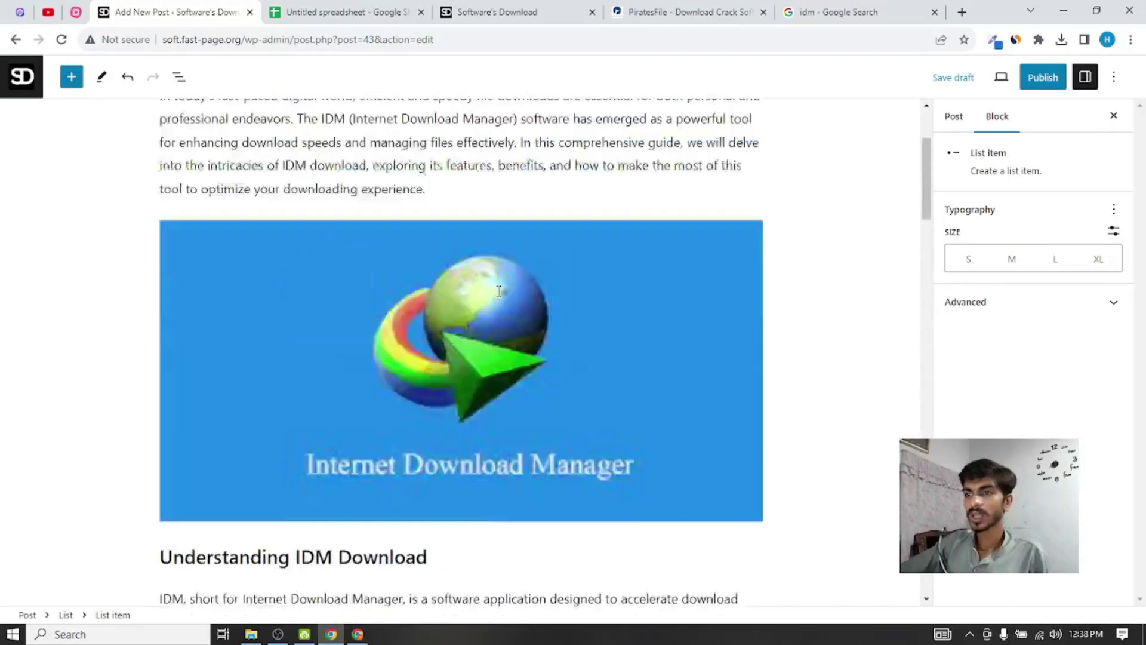
pyautogui.click(436, 230)
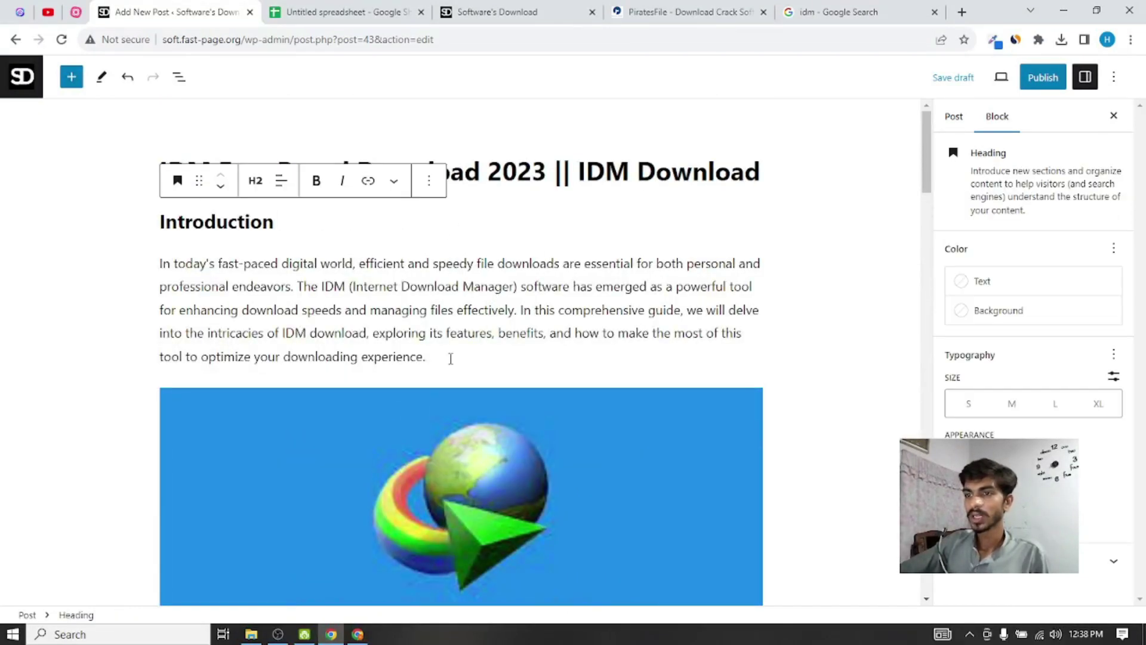
pyautogui.click(580, 356)
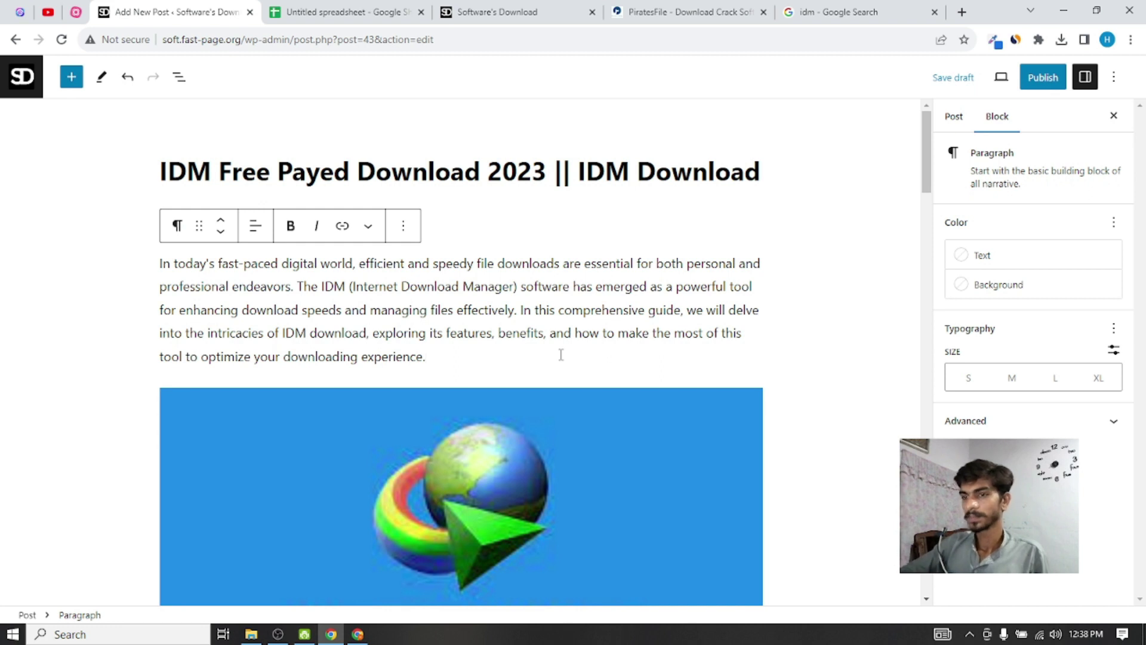
pyautogui.press('Return')
pyautogui.write('Download Button In The last of Ar')
pyautogui.scroll(-1, 450, 290)
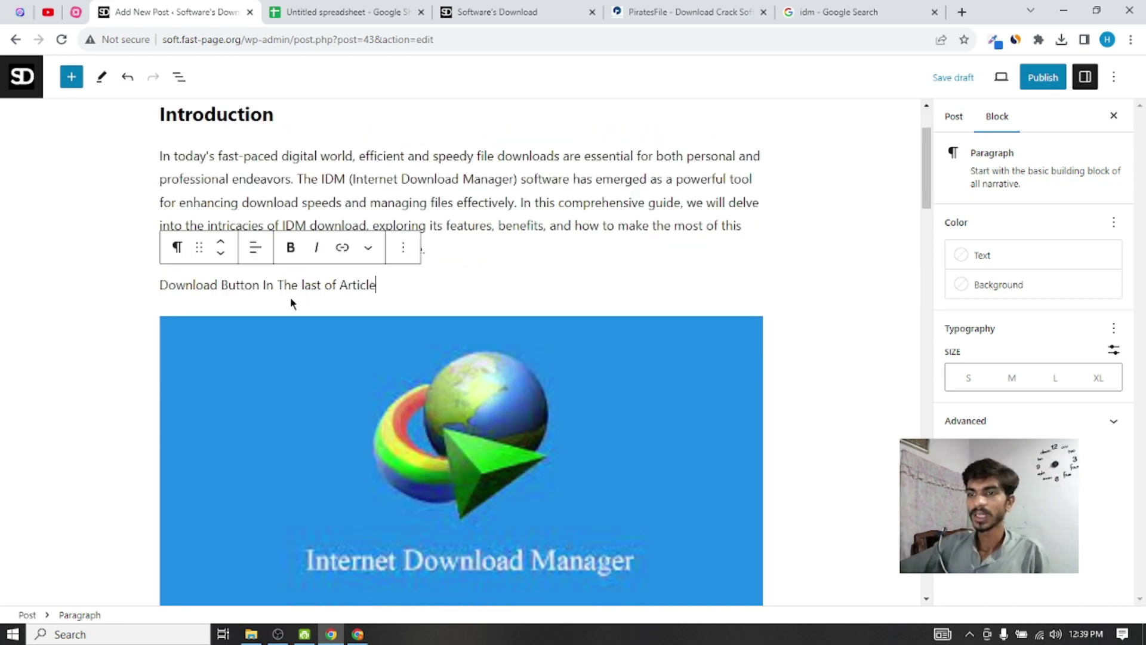
# Make the "Download Button In The last of Article" line bold and center-align it
pyautogui.tripleClick(295, 285)
pyautogui.click(290, 247)
pyautogui.click(189, 250)
pyautogui.click(483, 292)
pyautogui.click(737, 264)
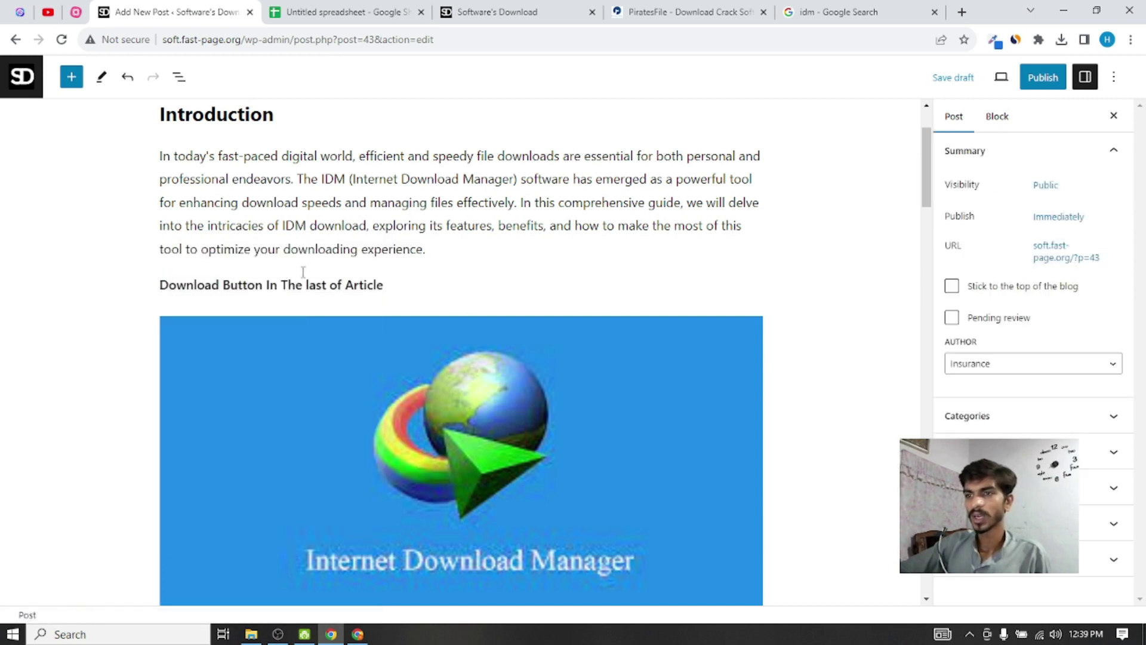
pyautogui.tripleClick(294, 285)
pyautogui.click(256, 247)
pyautogui.click(270, 318)
pyautogui.click(809, 299)
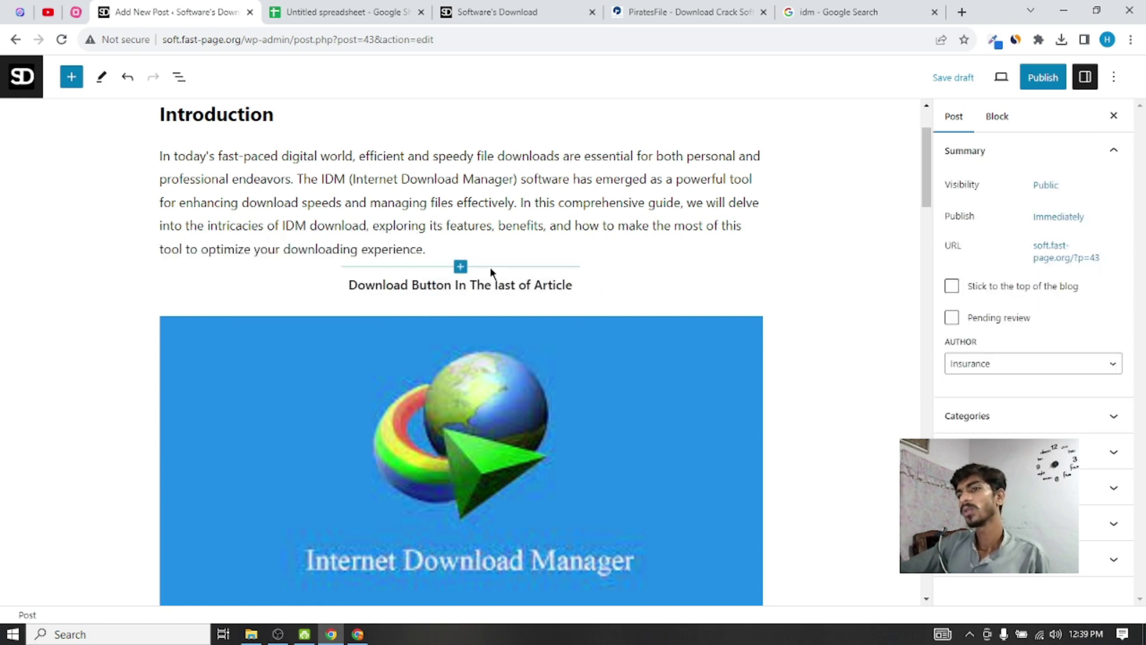
pyautogui.scroll(-20, 391, 356)
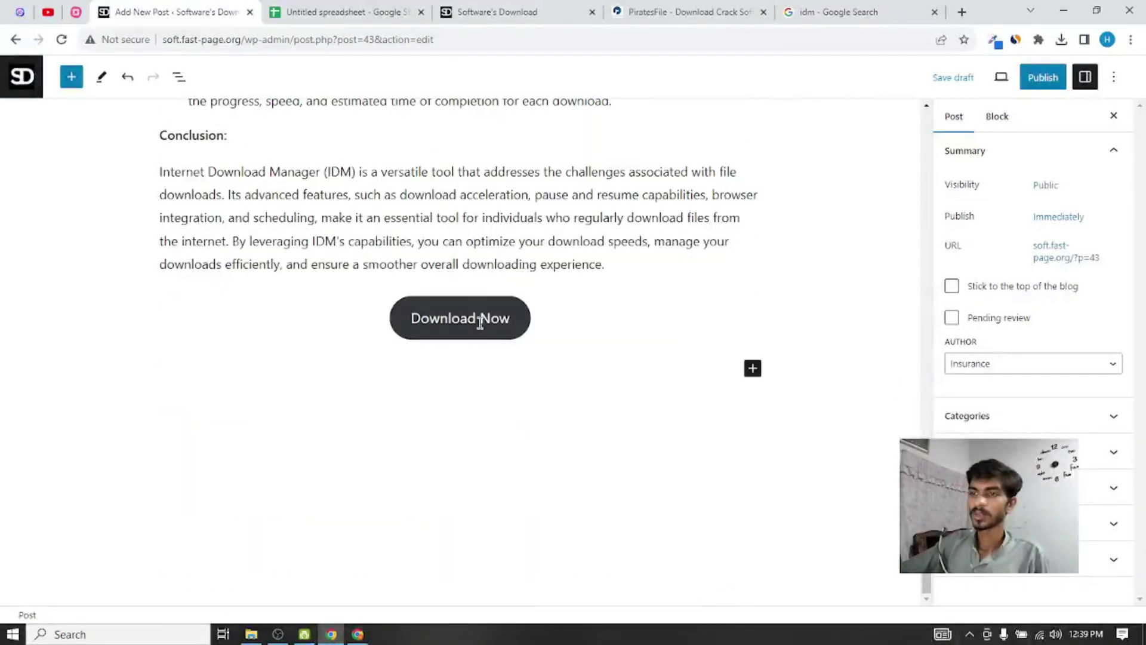
pyautogui.scroll(20, 436, 329)
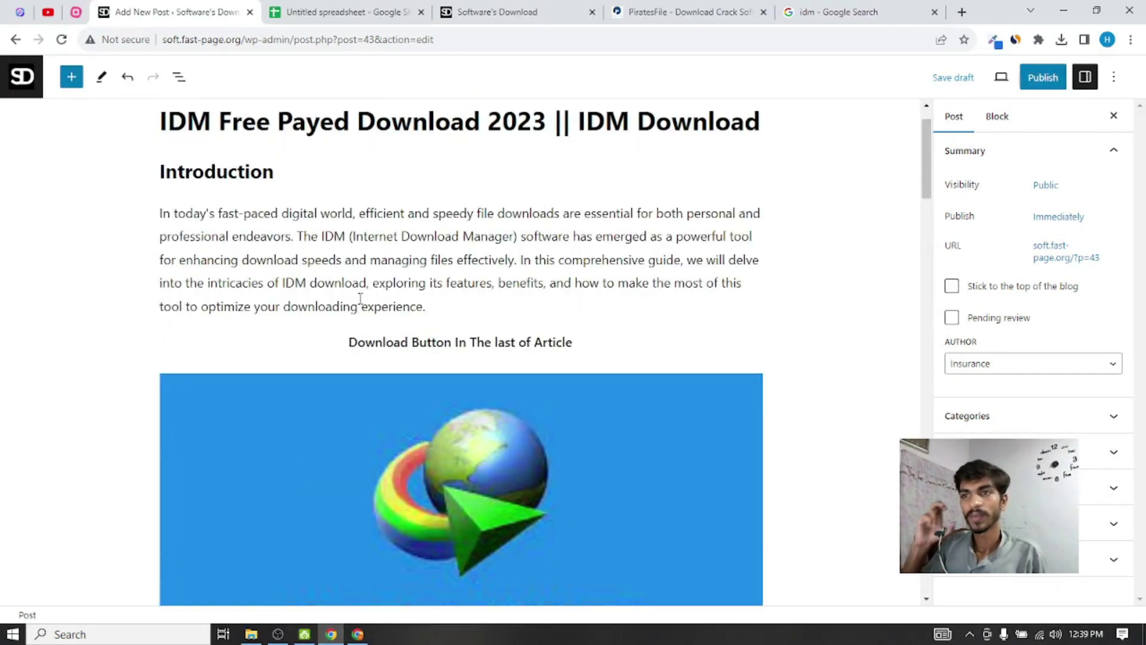
pyautogui.scroll(1, 360, 298)
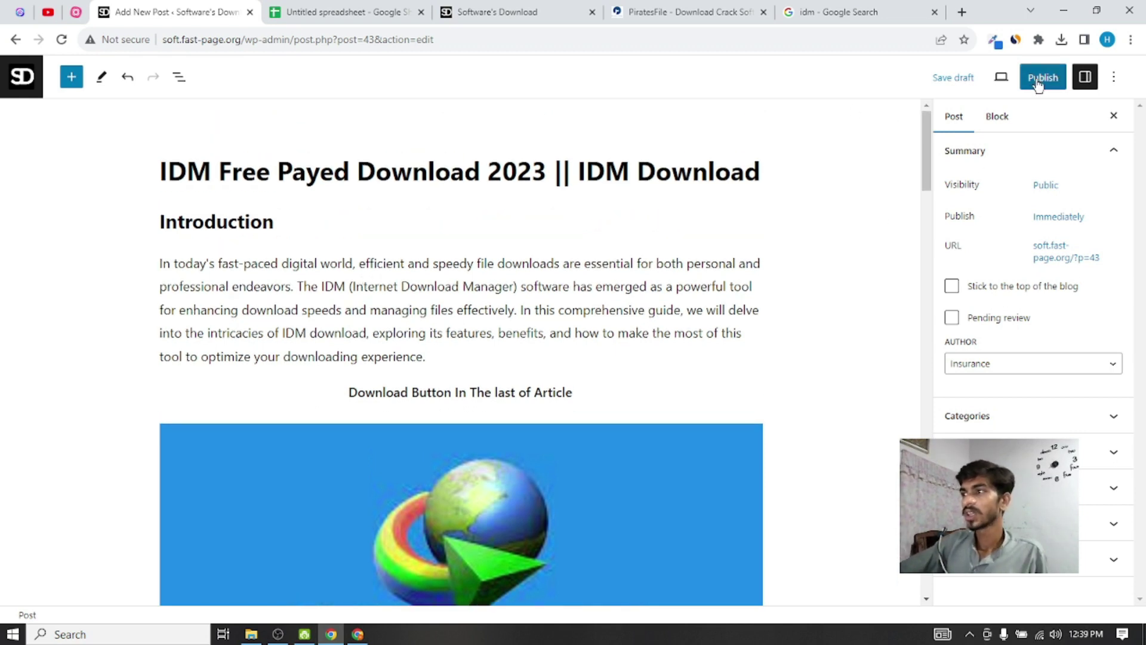
pyautogui.scroll(-10, 432, 307)
pyautogui.scroll(10, 402, 307)
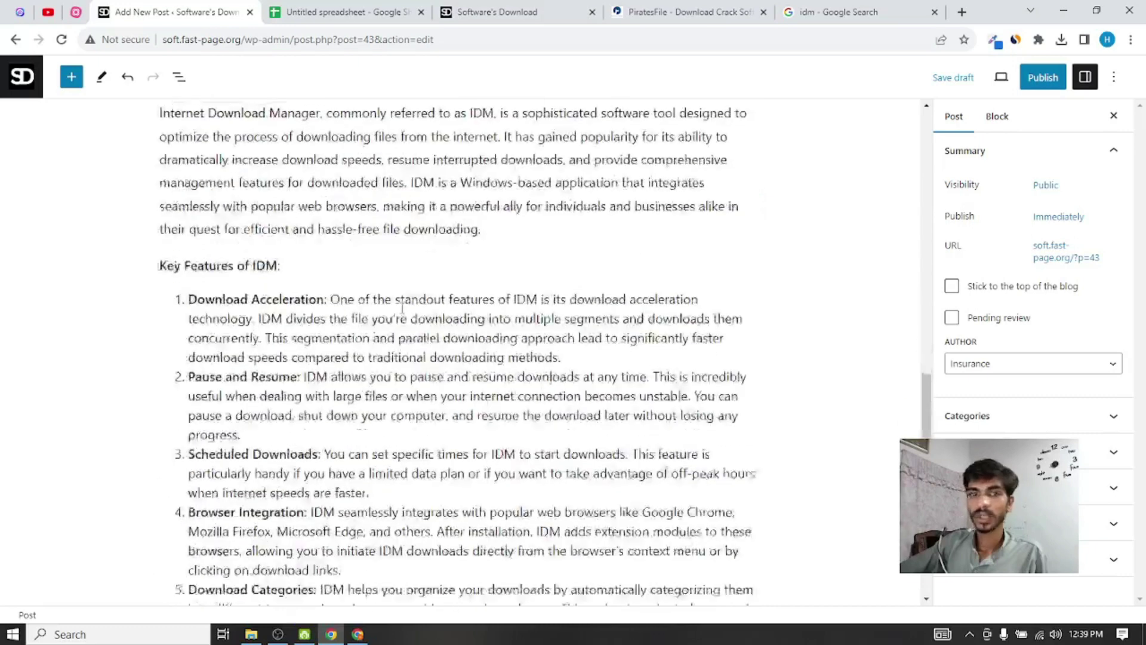
# Copy the web address of the Software's Download home page and return to the post editor
pyautogui.click(686, 12)
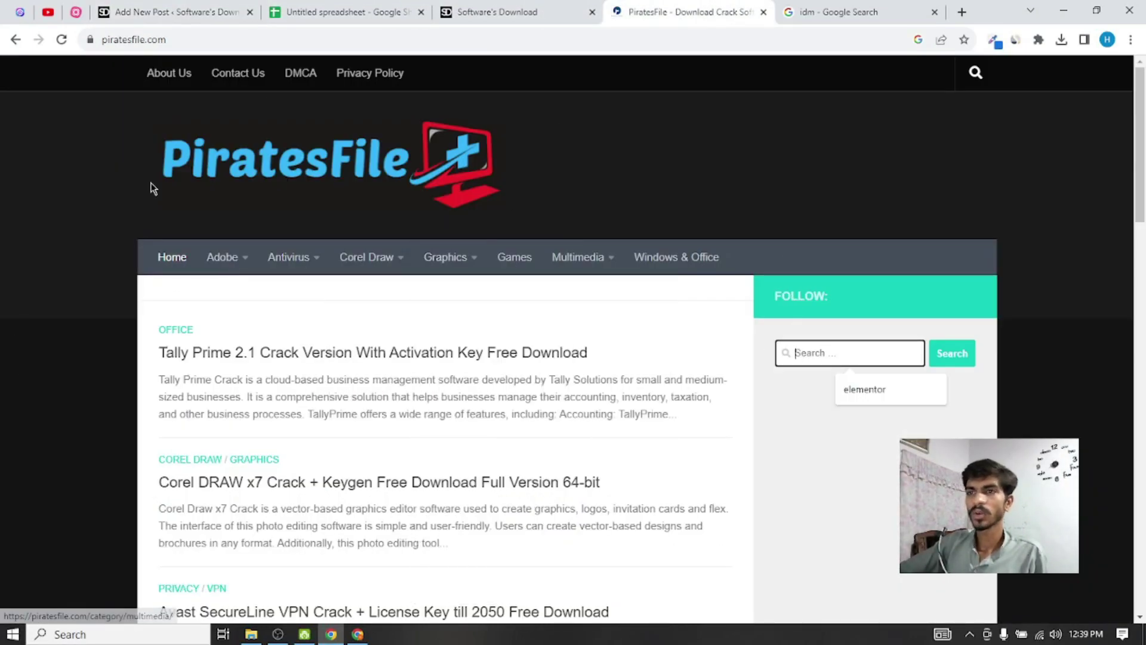
pyautogui.click(197, 12)
pyautogui.click(527, 8)
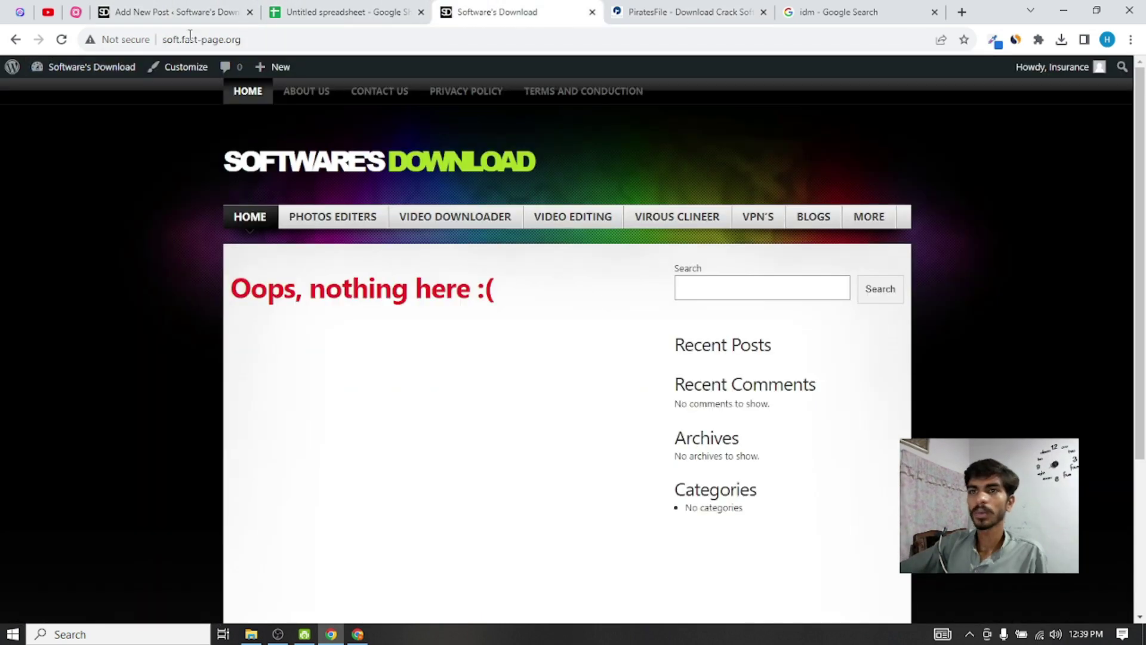
pyautogui.click(180, 42)
pyautogui.rightClick(212, 40)
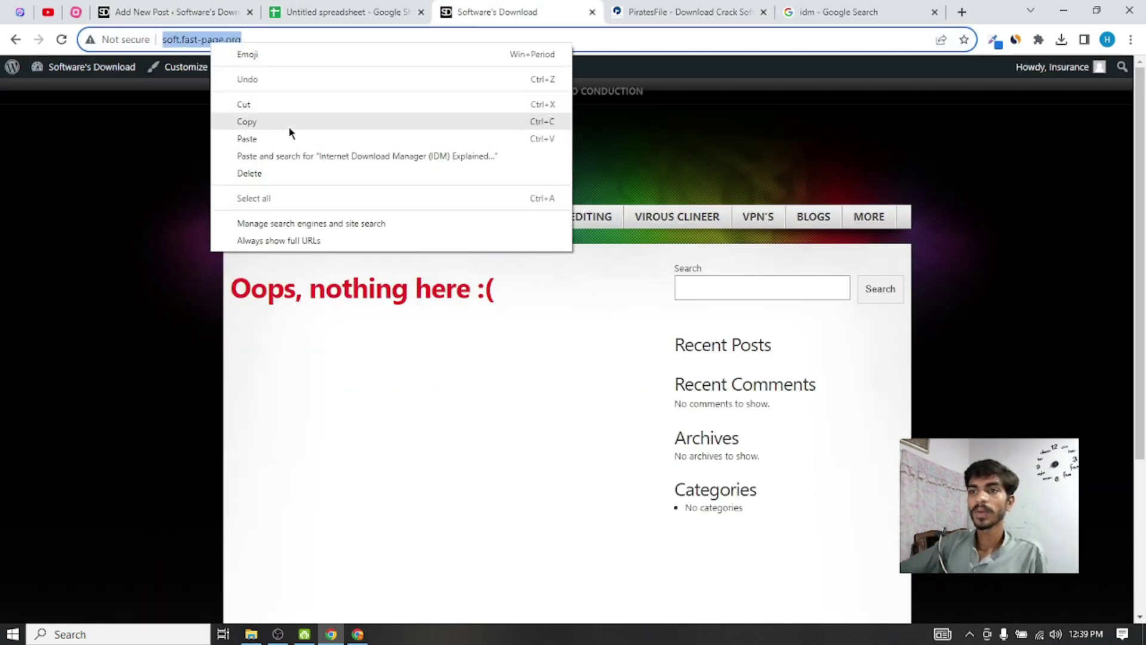
pyautogui.click(297, 121)
pyautogui.click(182, 5)
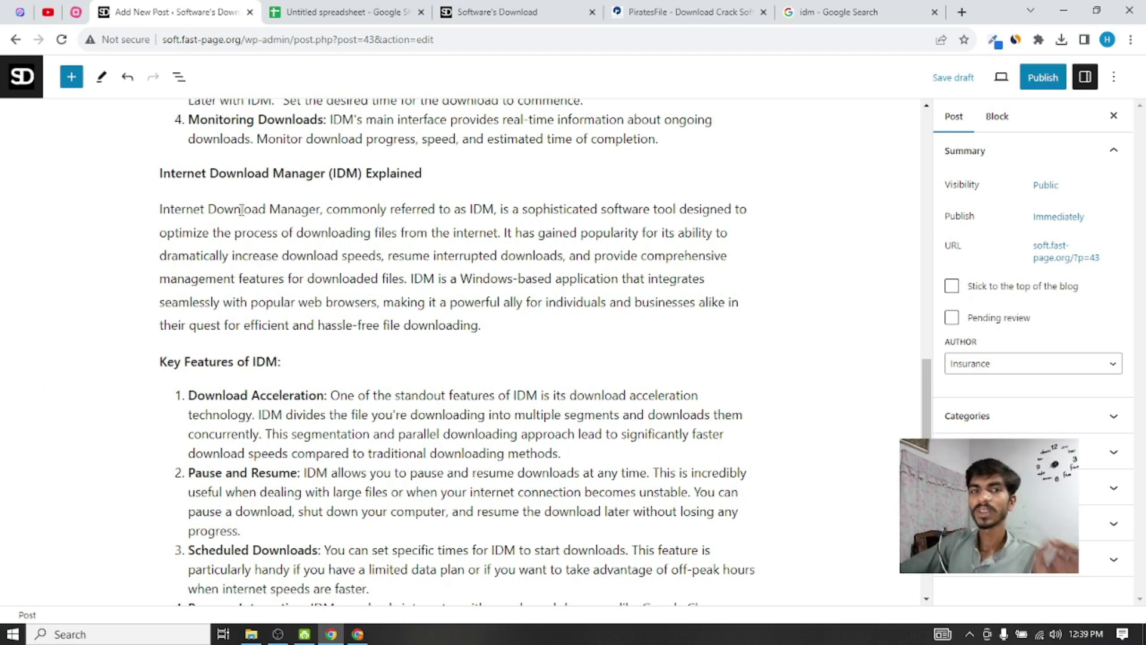
pyautogui.scroll(-15, 420, 309)
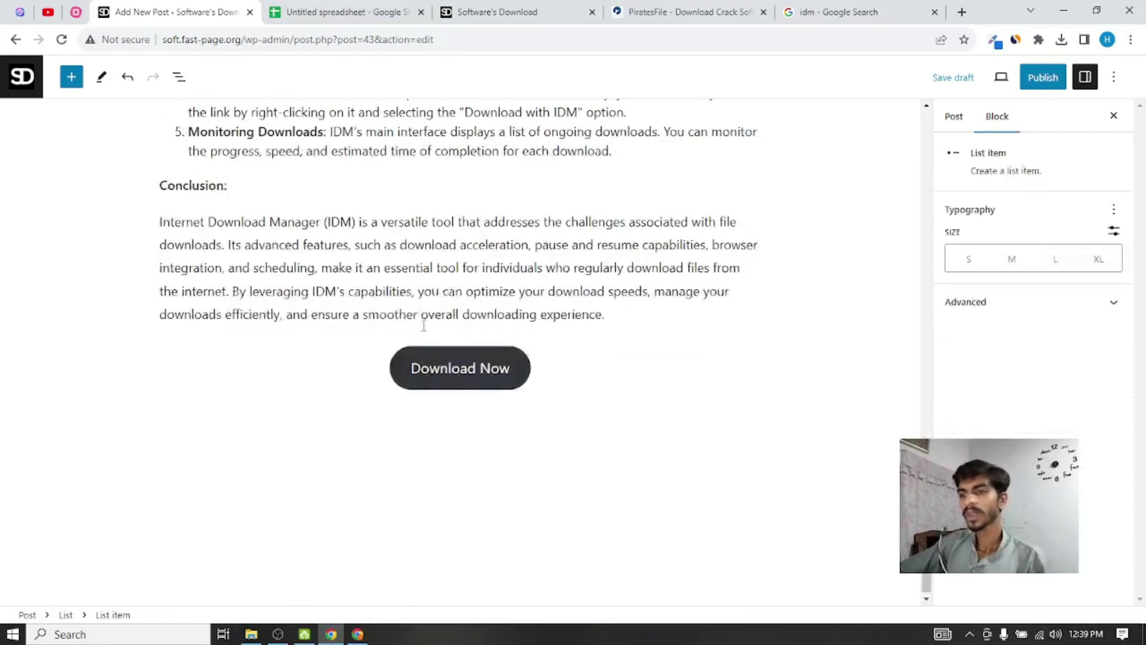
pyautogui.click(467, 360)
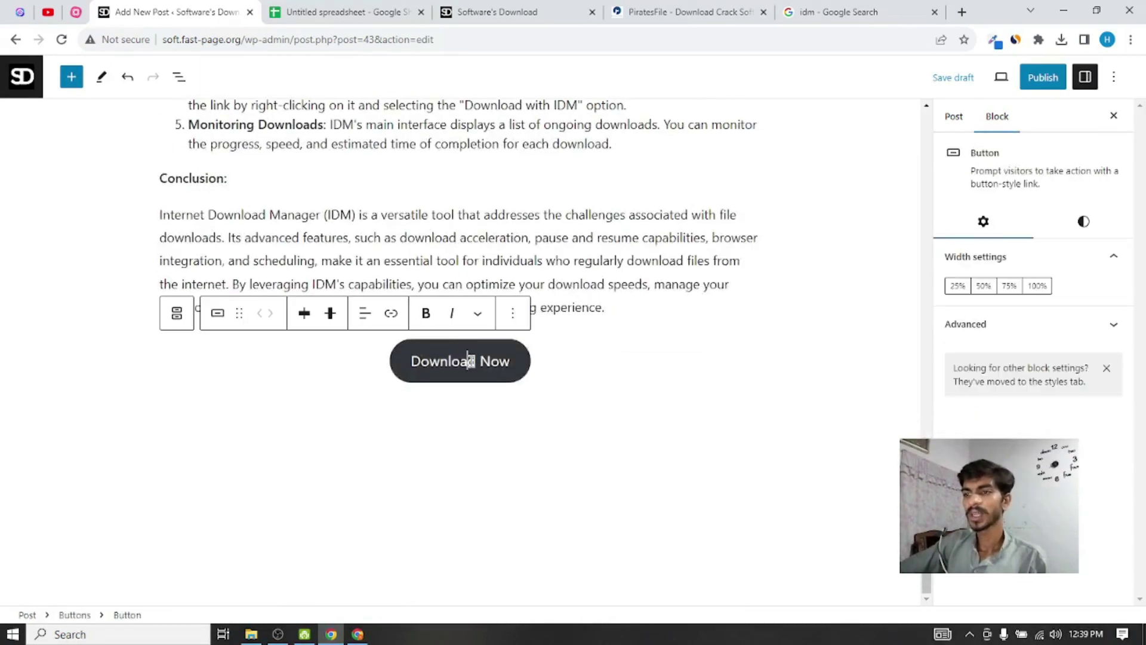
pyautogui.click(391, 315)
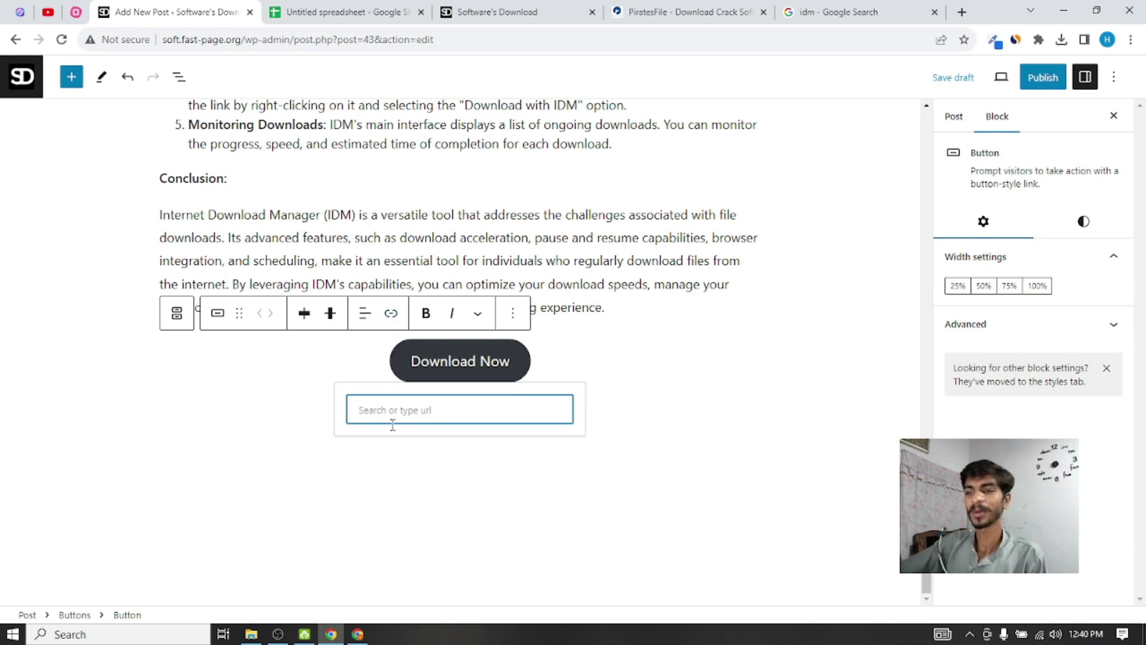
pyautogui.hotkey('ctrl', 'v')
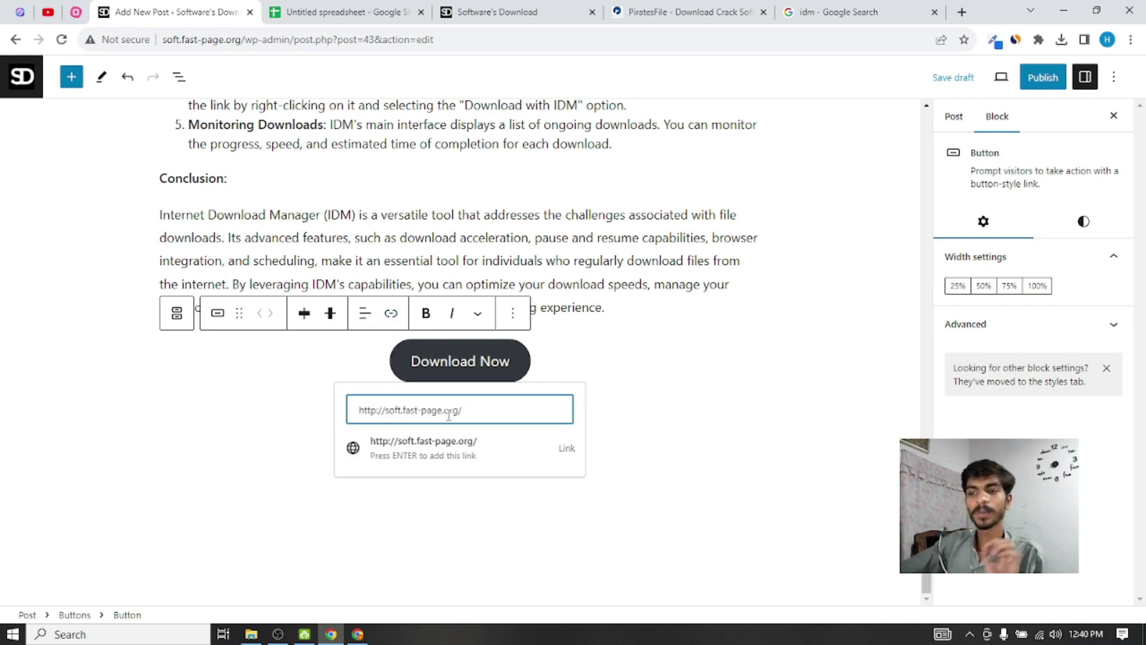
pyautogui.click(572, 453)
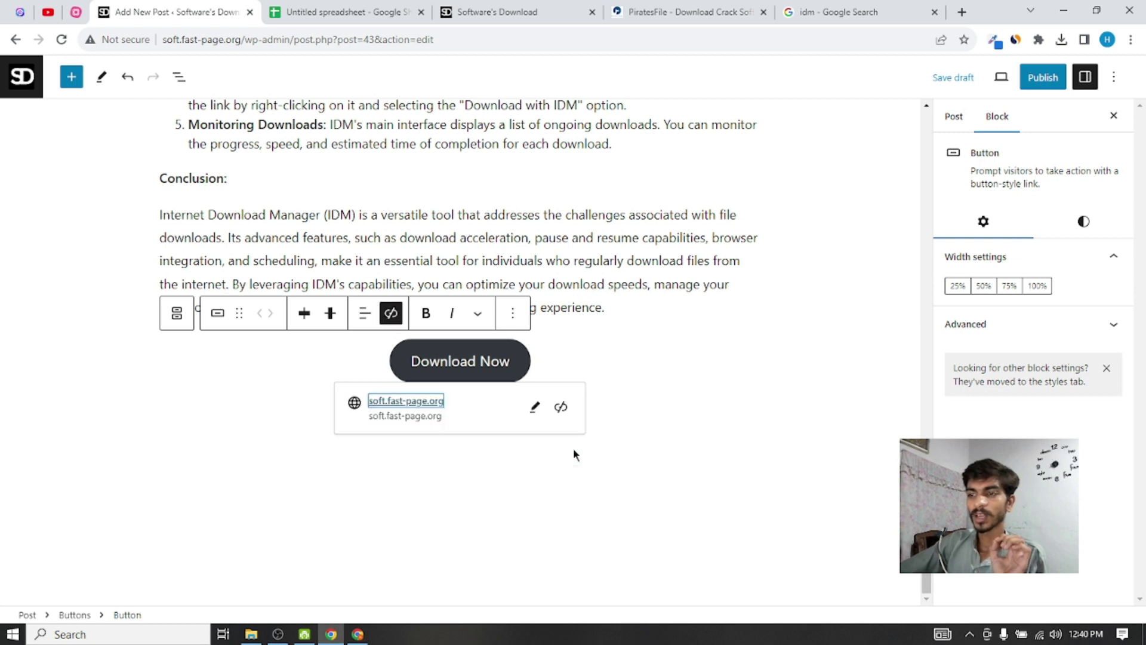
pyautogui.click(255, 411)
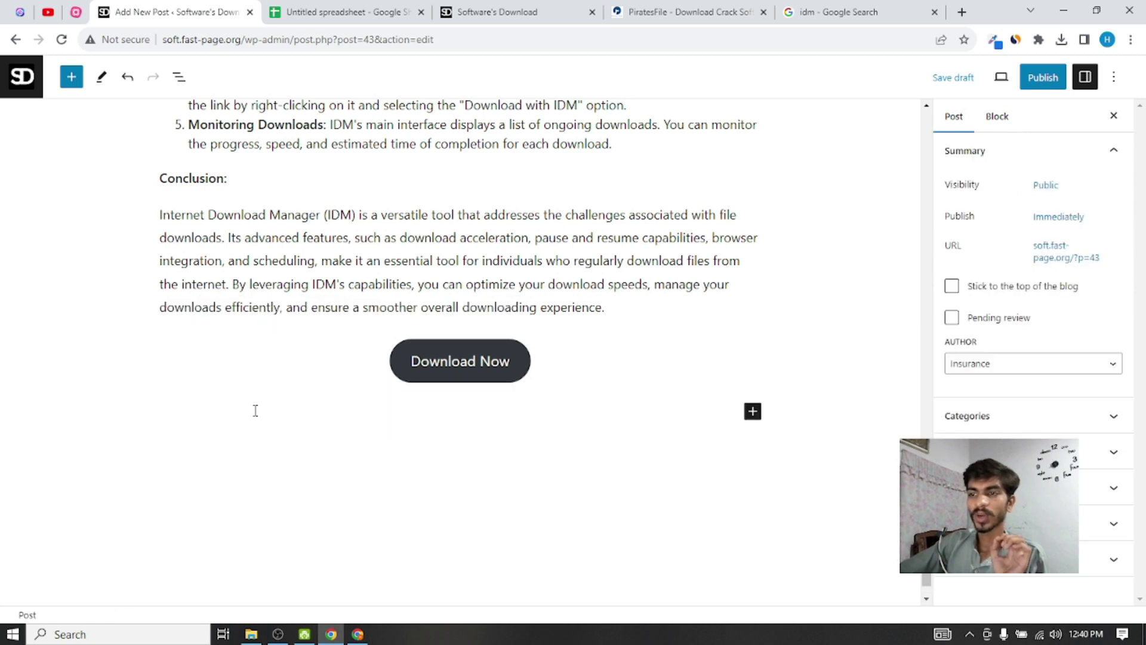
pyautogui.click(460, 373)
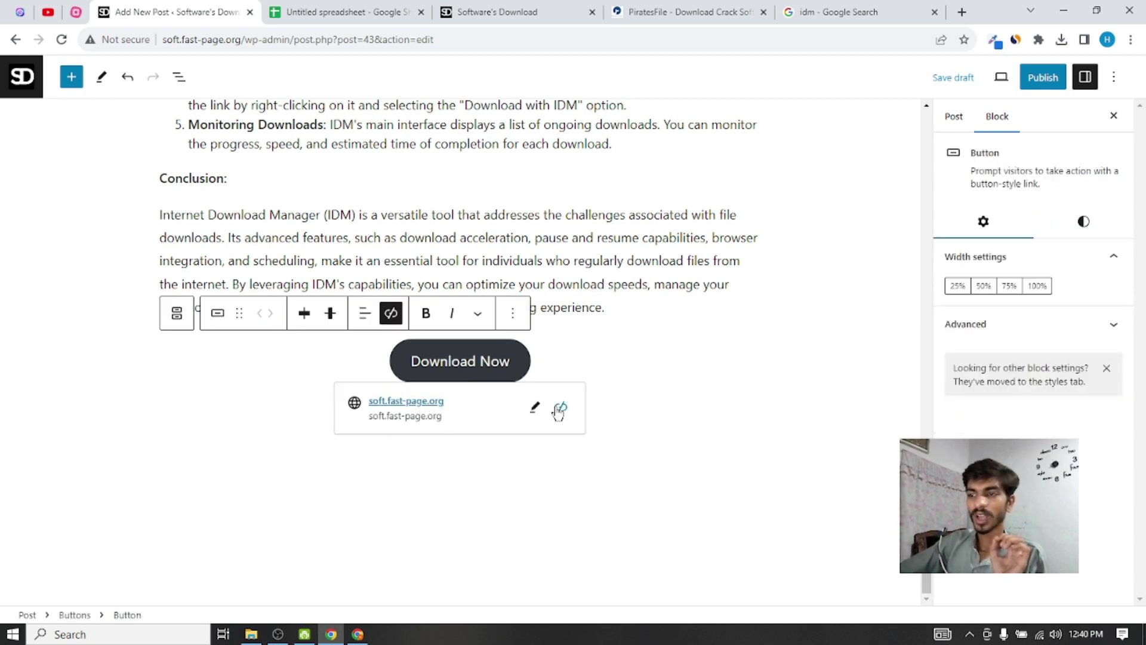
pyautogui.click(543, 473)
# Assign the post to the Blogs, Photos Editers, Video Downloader, Video Editing, Virous Clineer and VPN's categories
pyautogui.scroll(15, 788, 287)
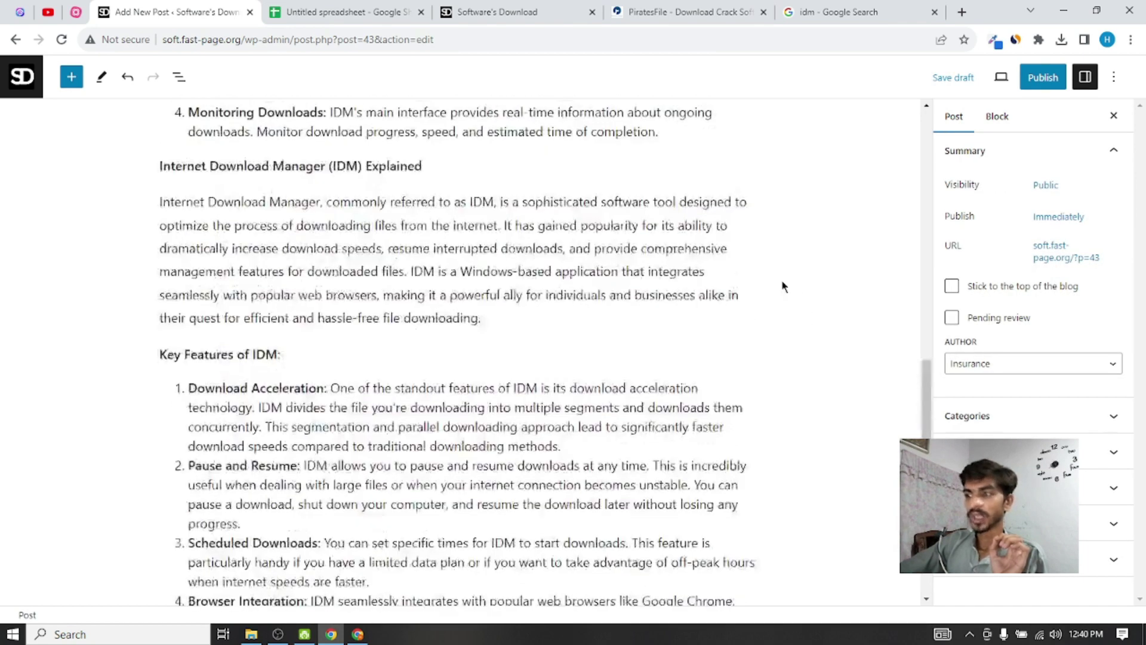
pyautogui.scroll(15, 778, 290)
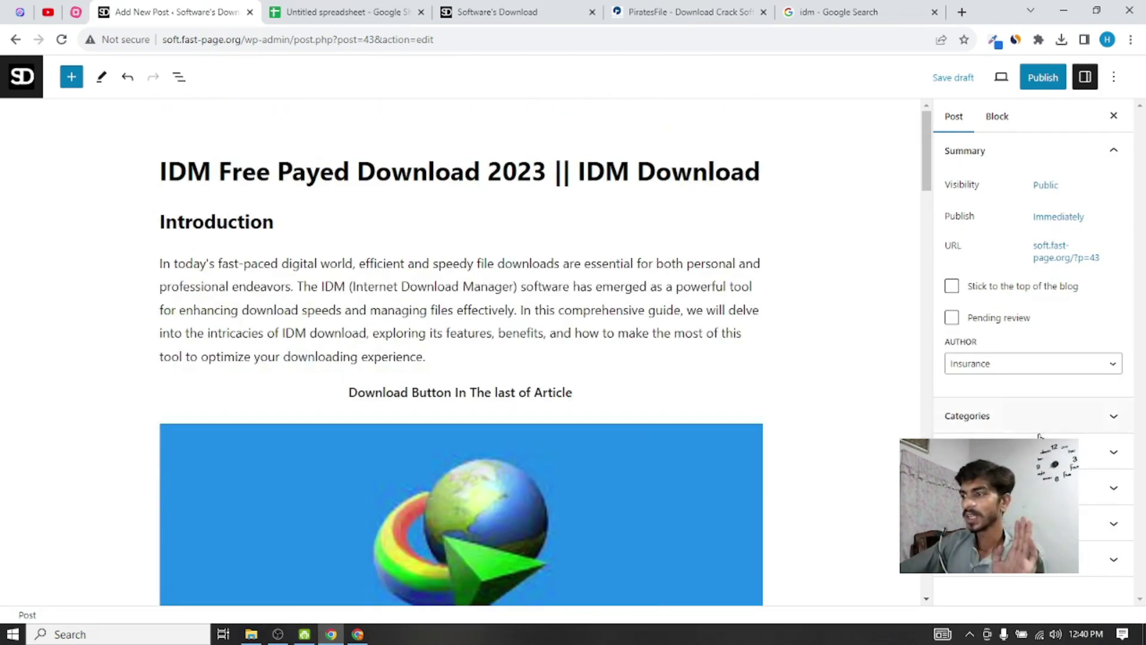
pyautogui.click(1112, 426)
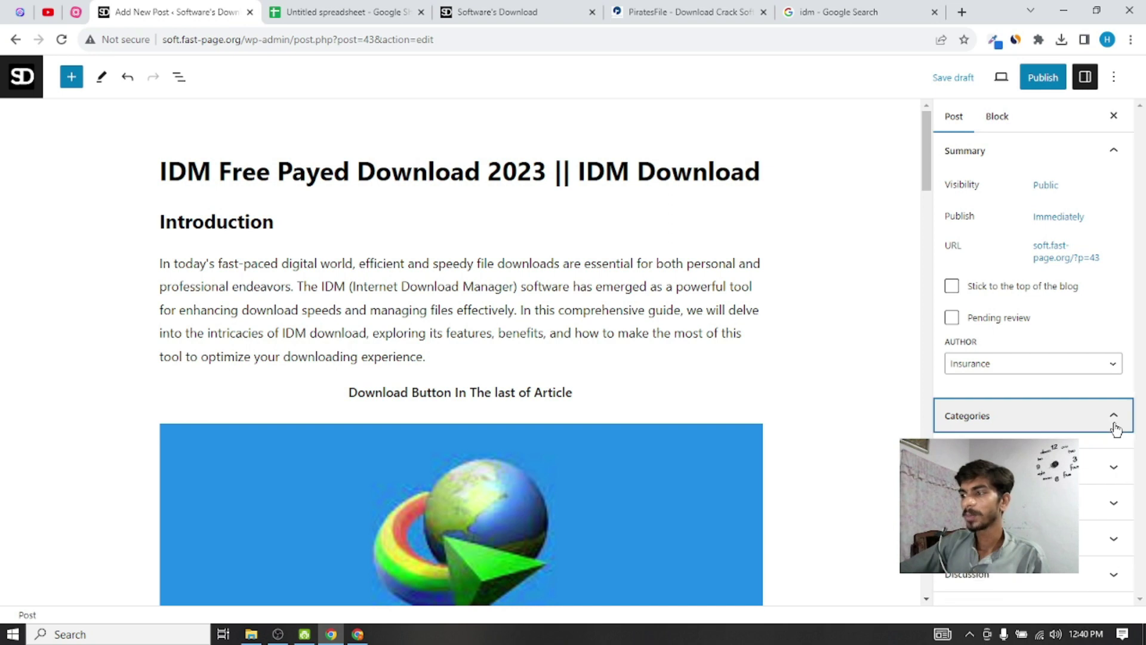
pyautogui.click(1107, 426)
pyautogui.click(1106, 425)
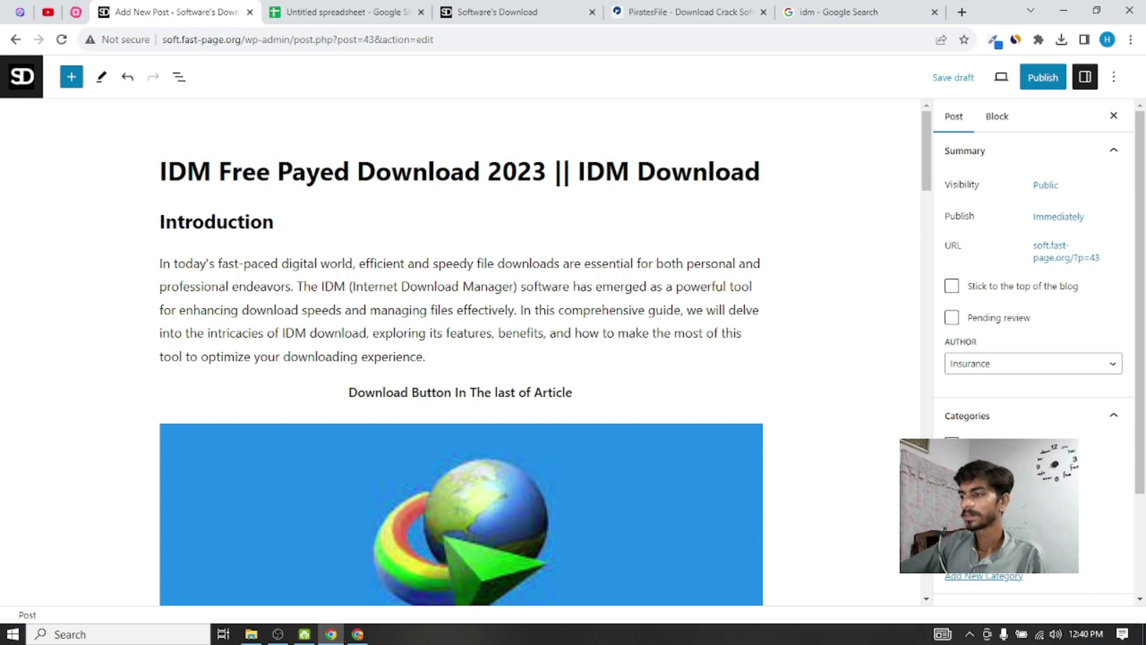
# Publish the IDM Download post with public visibility and dismiss the post-publish summary
pyautogui.click(1042, 79)
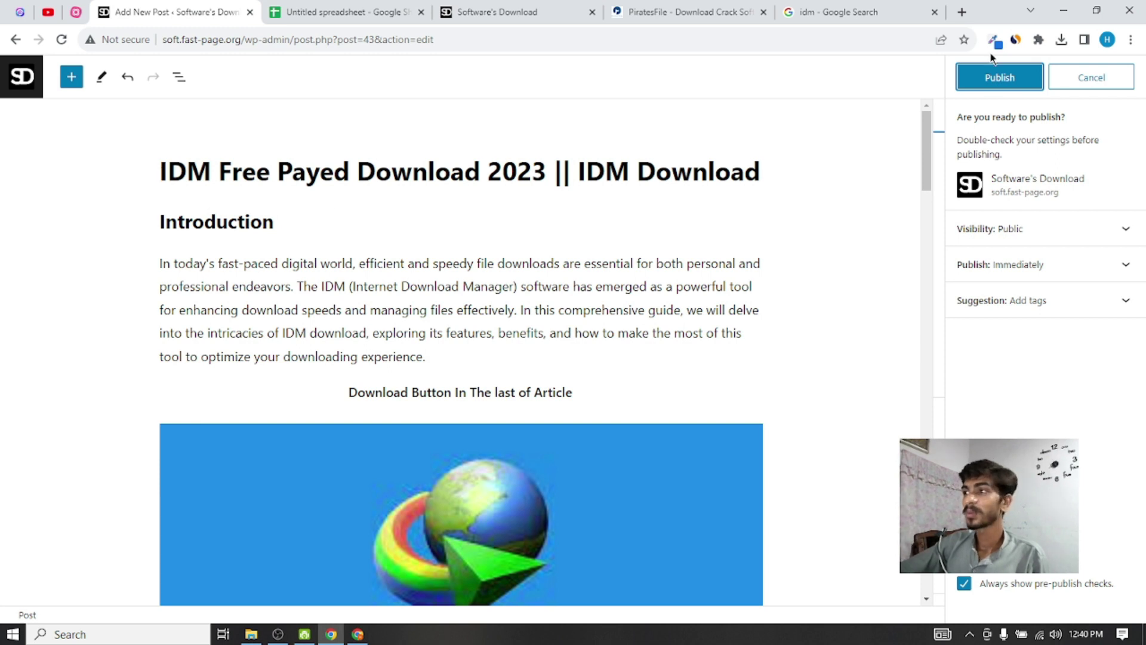
pyautogui.click(1001, 77)
pyautogui.click(48, 12)
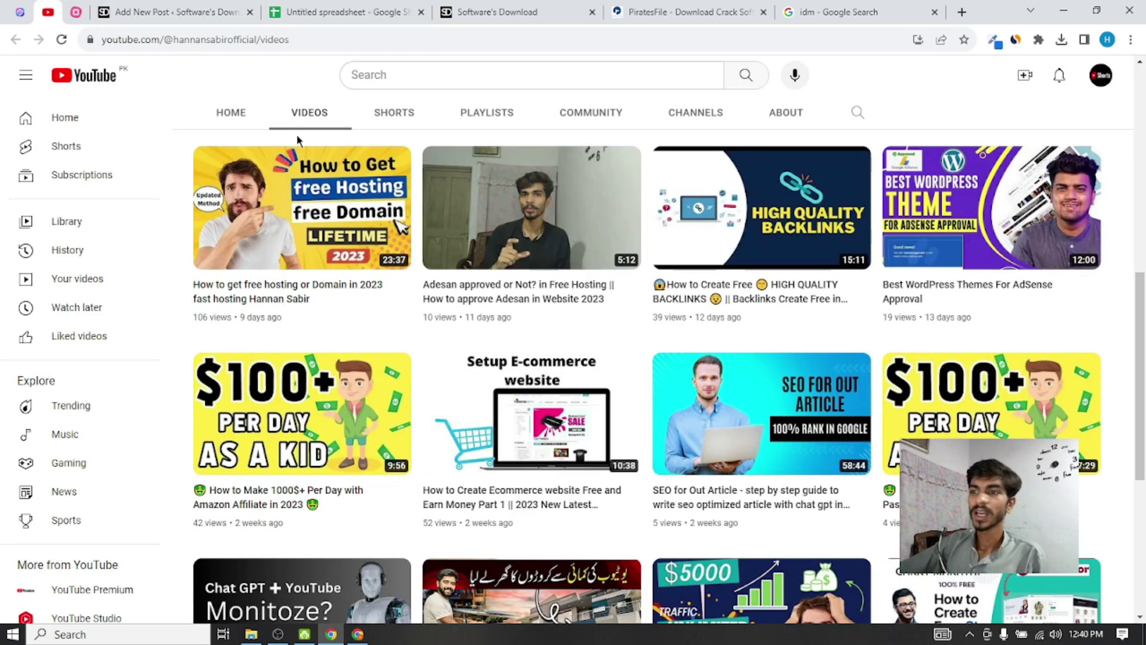
pyautogui.click(222, 7)
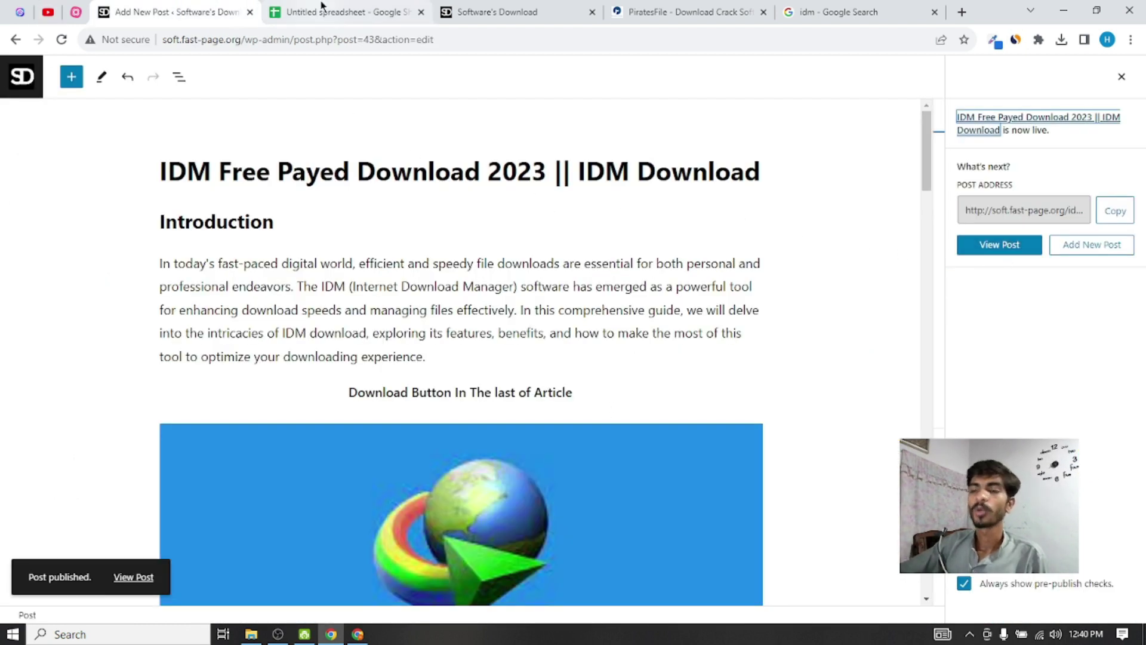
pyautogui.click(393, 333)
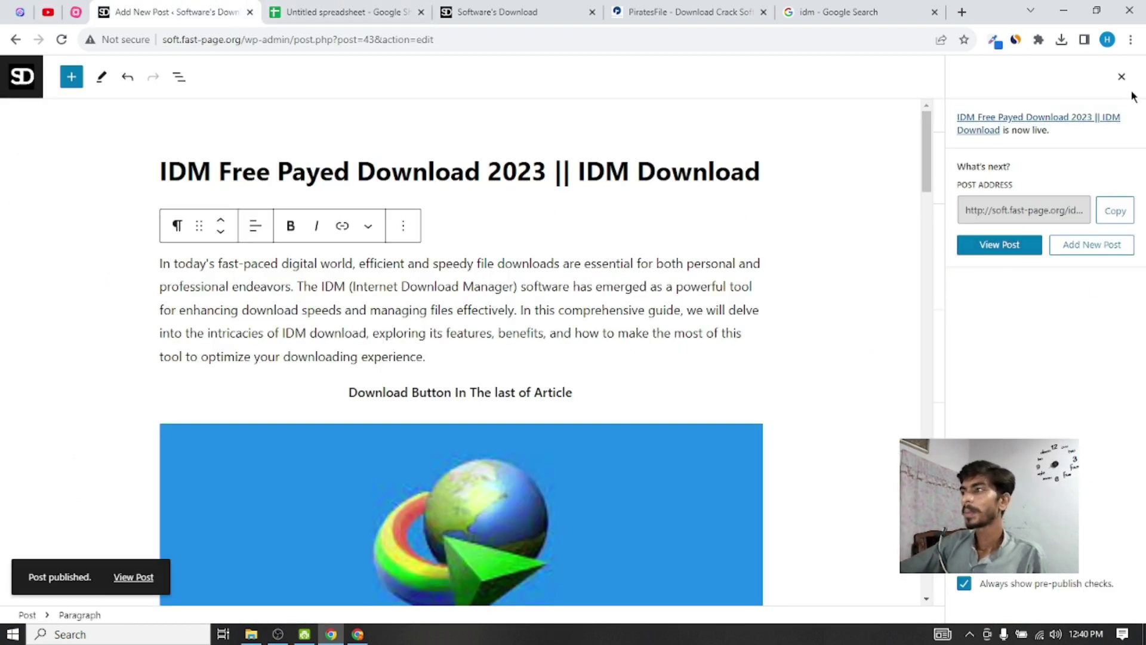
pyautogui.click(1121, 77)
# Reload the Software's Download home page and check how the published IDM post is displayed
pyautogui.click(472, 11)
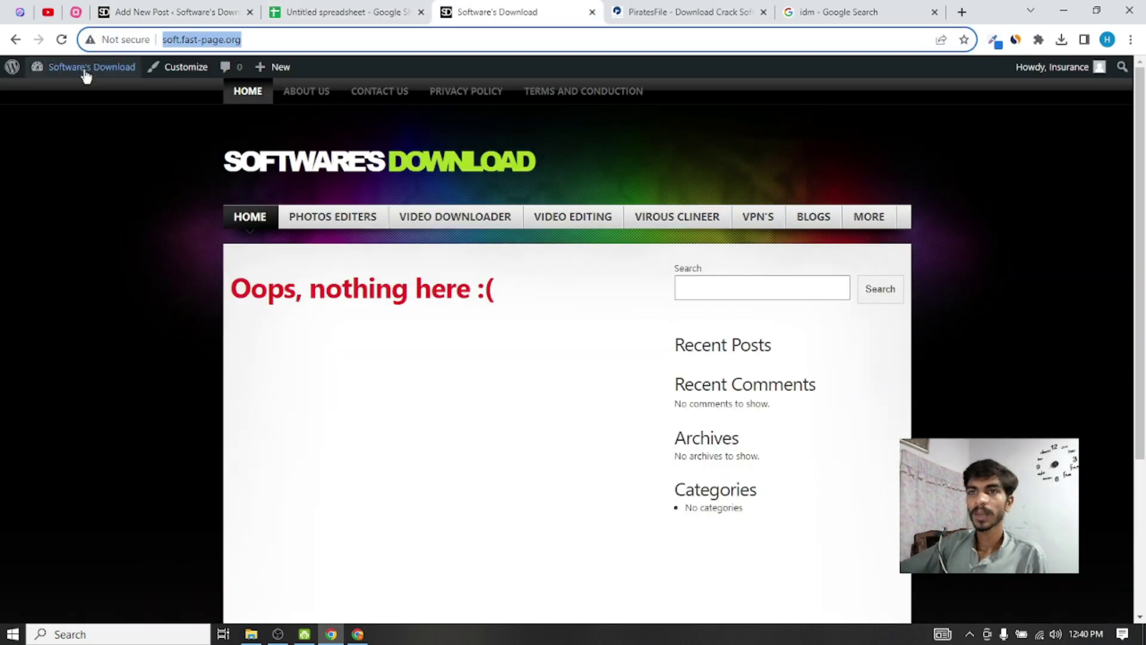
pyautogui.click(60, 39)
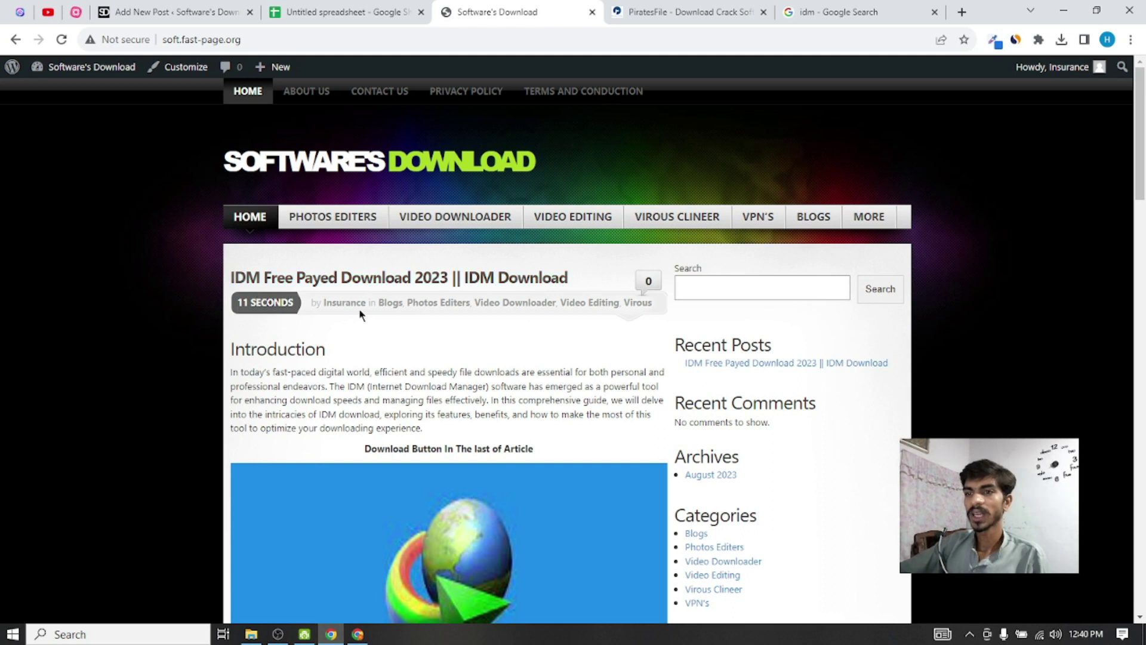
pyautogui.scroll(-15, 553, 310)
pyautogui.scroll(15, 336, 255)
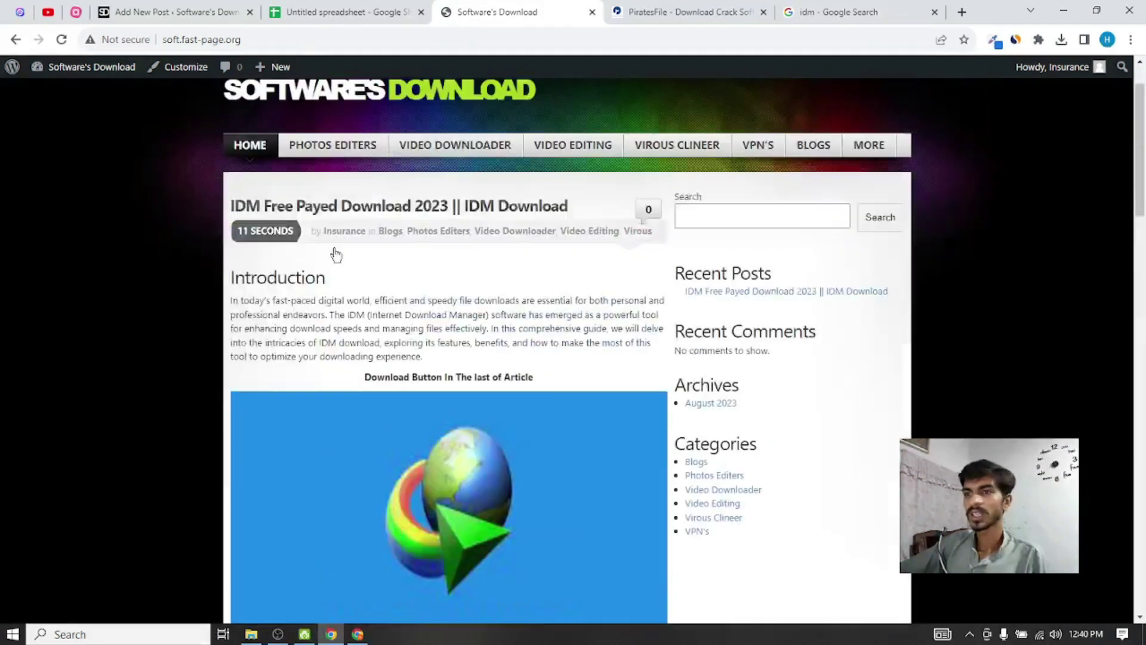
pyautogui.scroll(2, 336, 255)
pyautogui.click(256, 219)
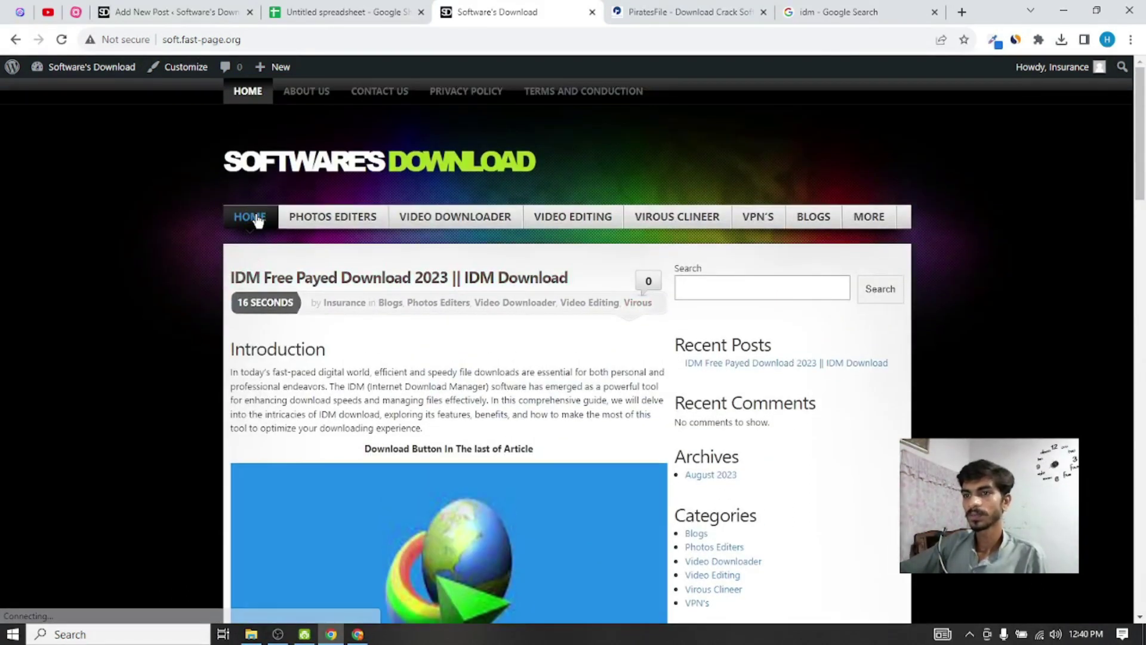
# Review the full IDM article on the live home page and test its Download Now button
pyautogui.scroll(-14, 441, 273)
pyautogui.scroll(-15, 341, 301)
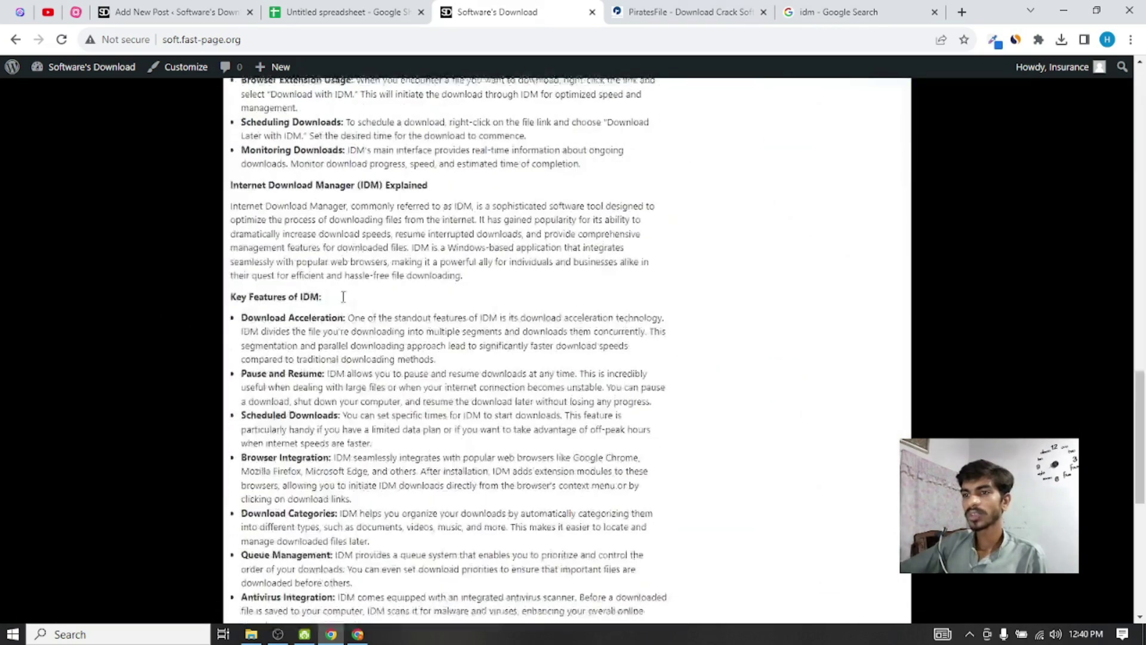
pyautogui.scroll(20, 376, 302)
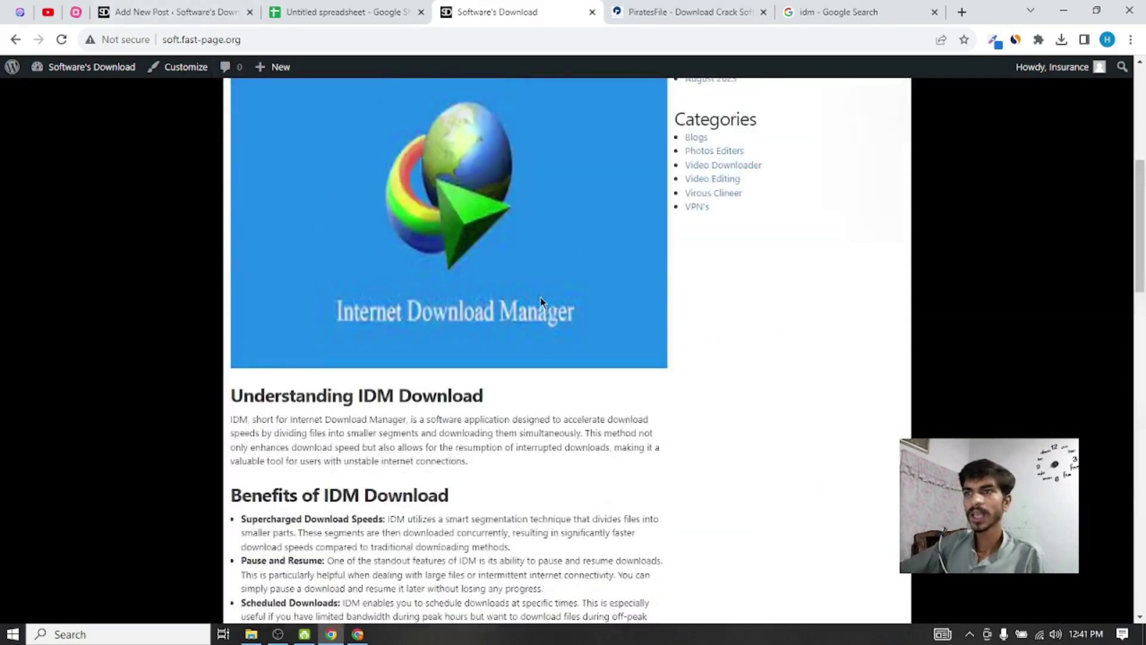
pyautogui.scroll(-15, 539, 296)
pyautogui.click(458, 471)
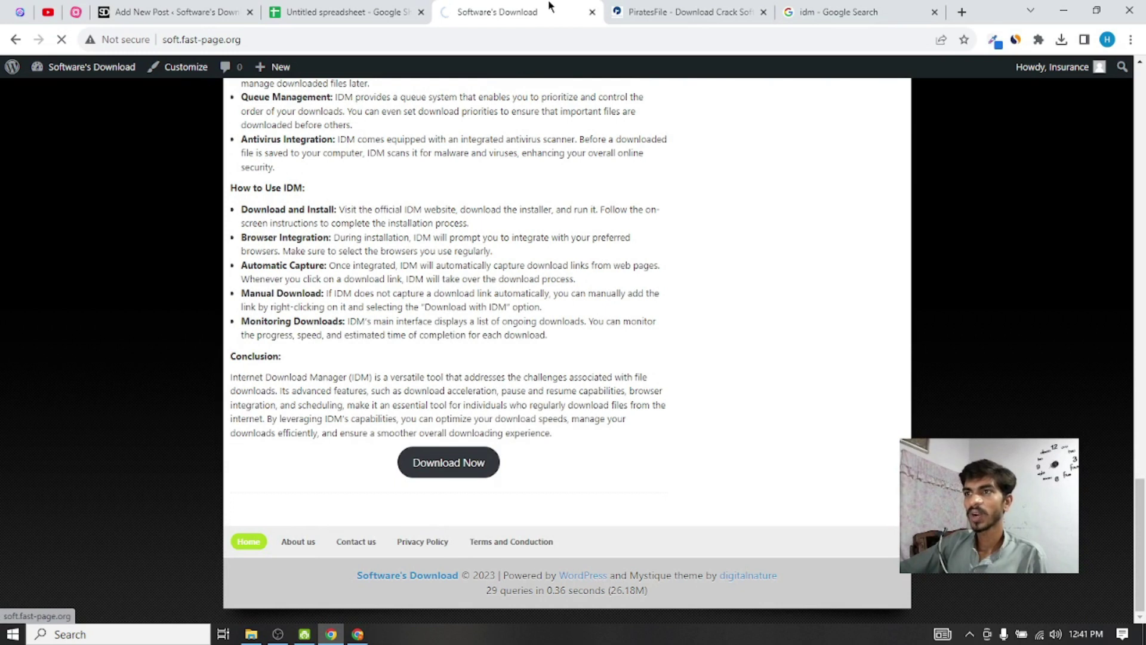
pyautogui.scroll(-9, 461, 278)
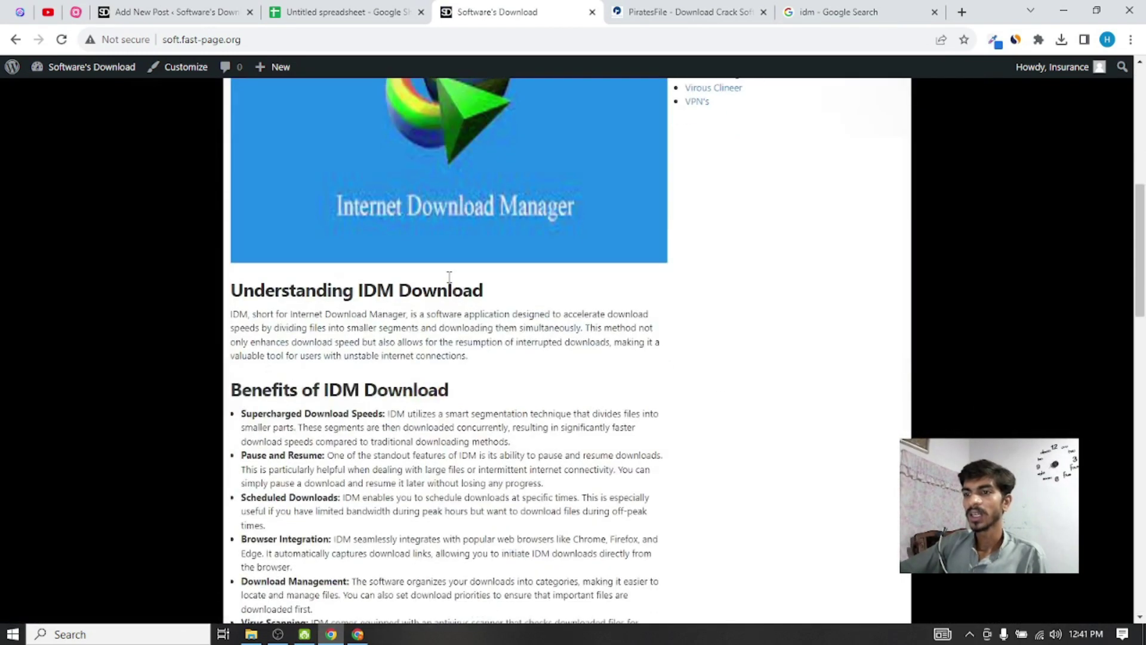
pyautogui.scroll(9, 428, 240)
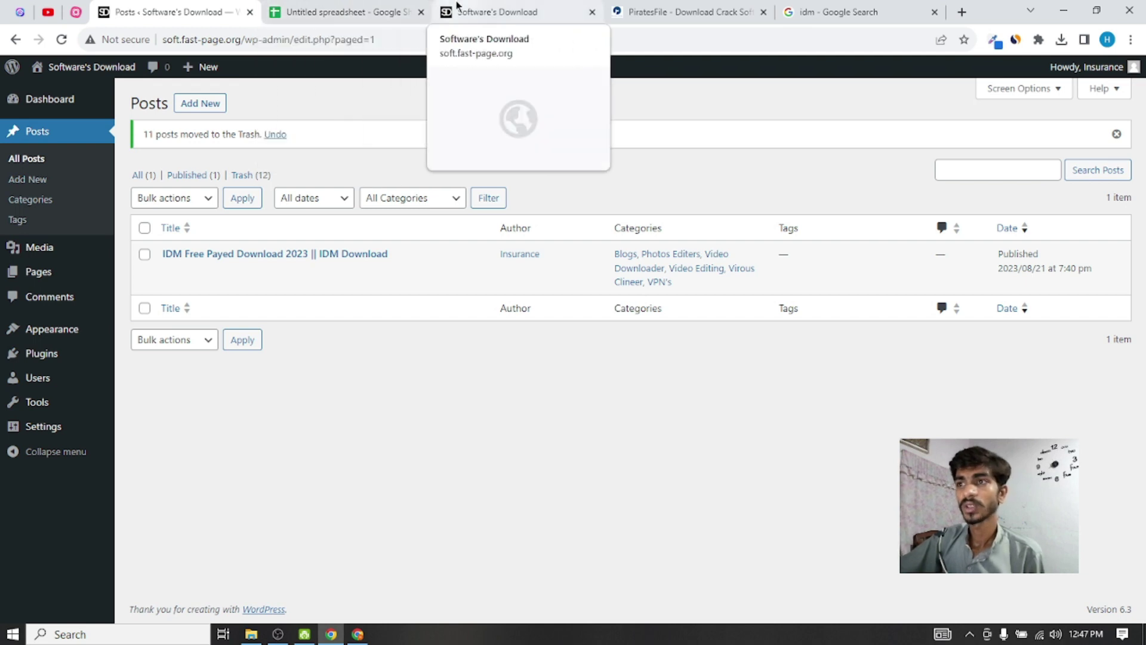
# Look over the live home page once more and review the software keyword list in the spreadsheet
pyautogui.click(457, 5)
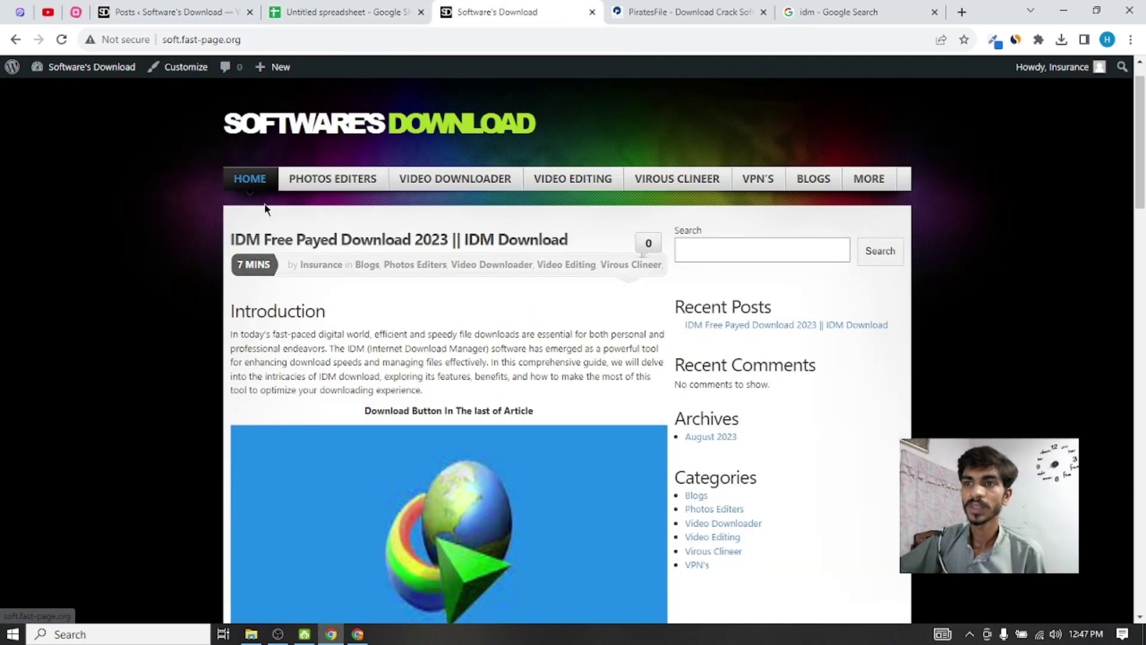
pyautogui.scroll(-6, 517, 243)
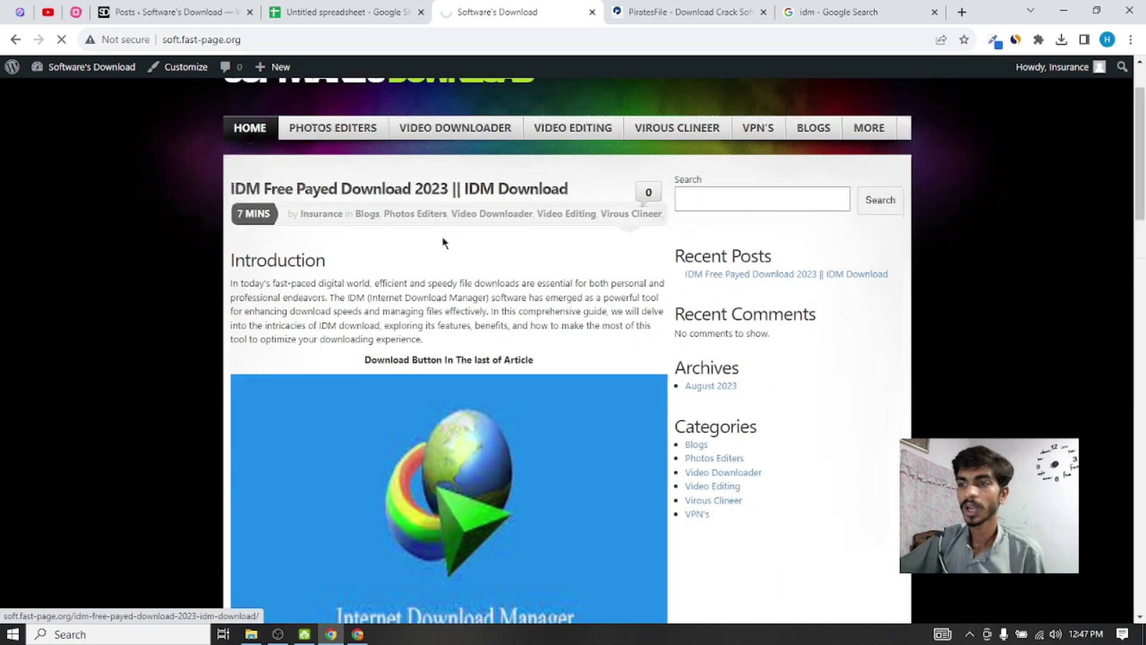
pyautogui.scroll(6, 436, 233)
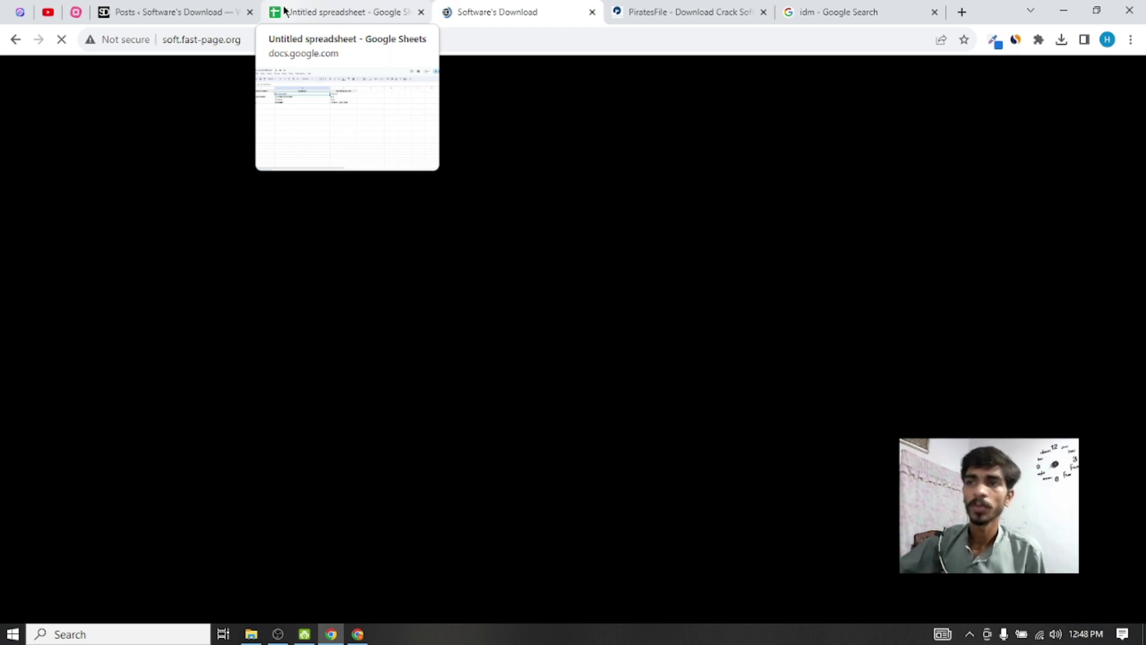
pyautogui.click(285, 10)
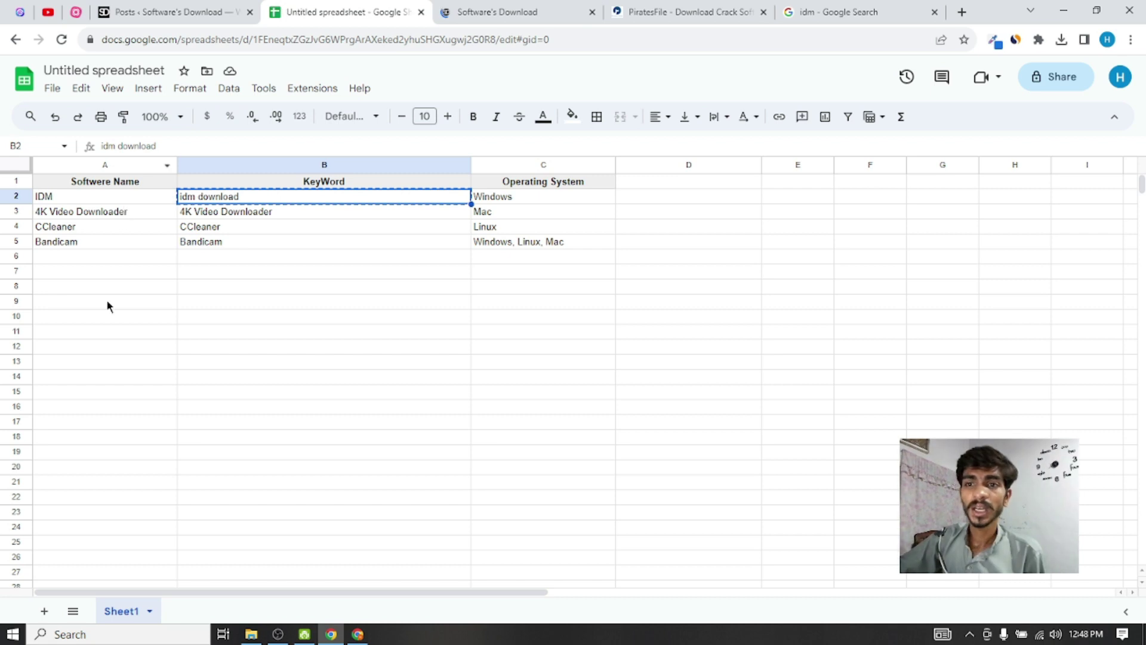
pyautogui.click(129, 5)
# Expand Step 6 of the website-creation mind map in MindMeister and return to the live Software's Download home page
pyautogui.click(76, 12)
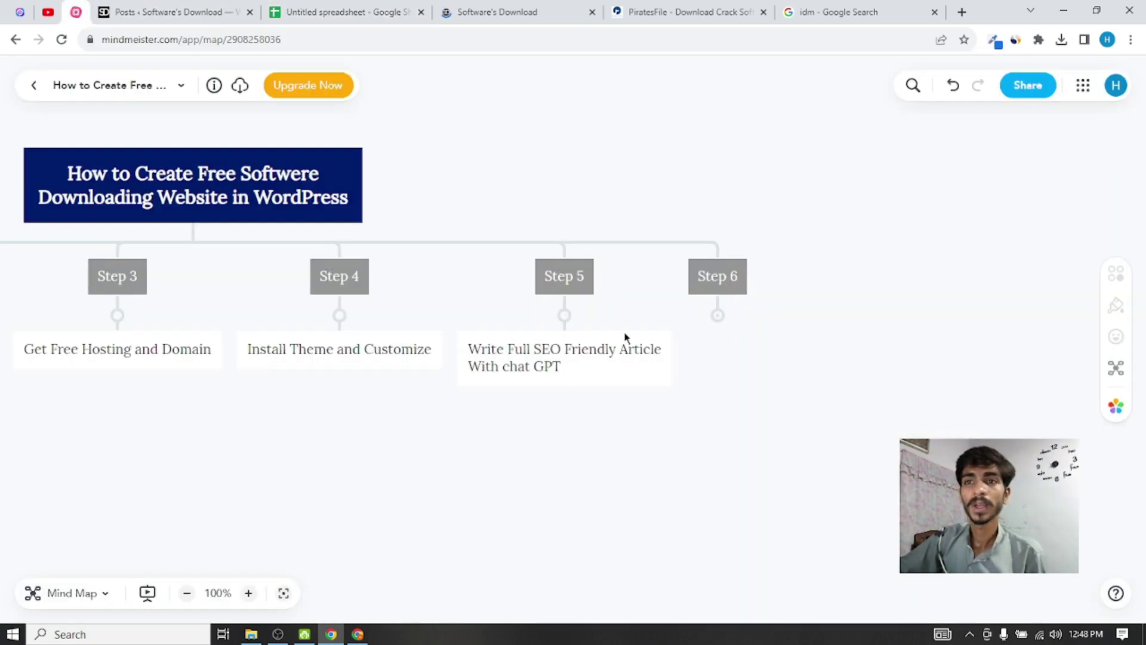
pyautogui.click(717, 315)
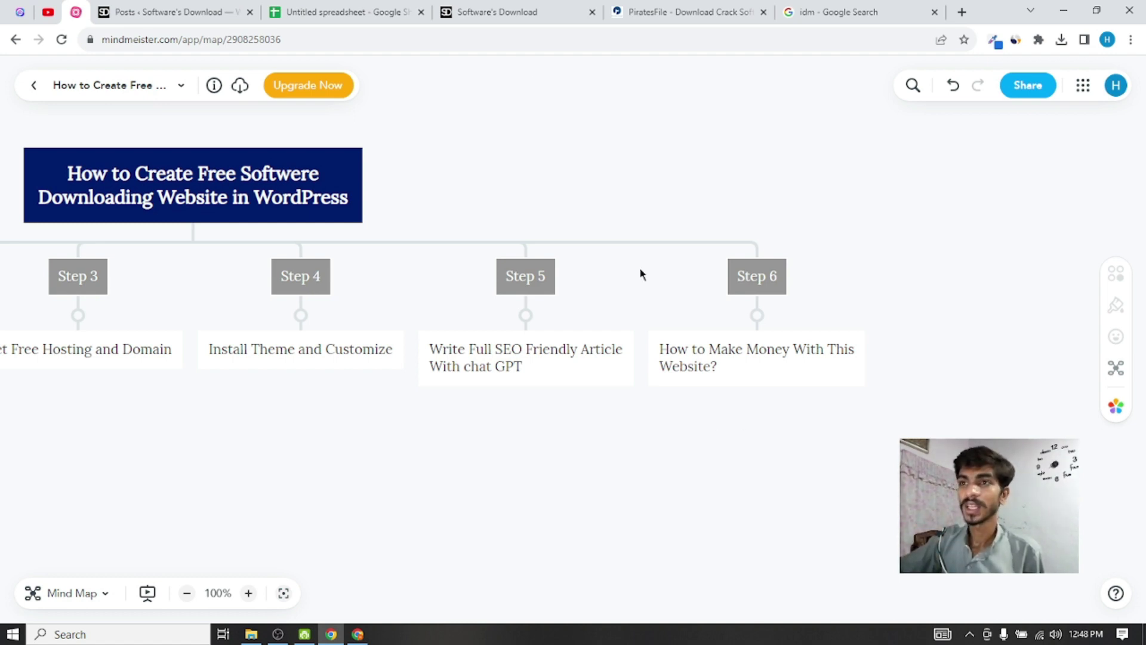
pyautogui.click(539, 9)
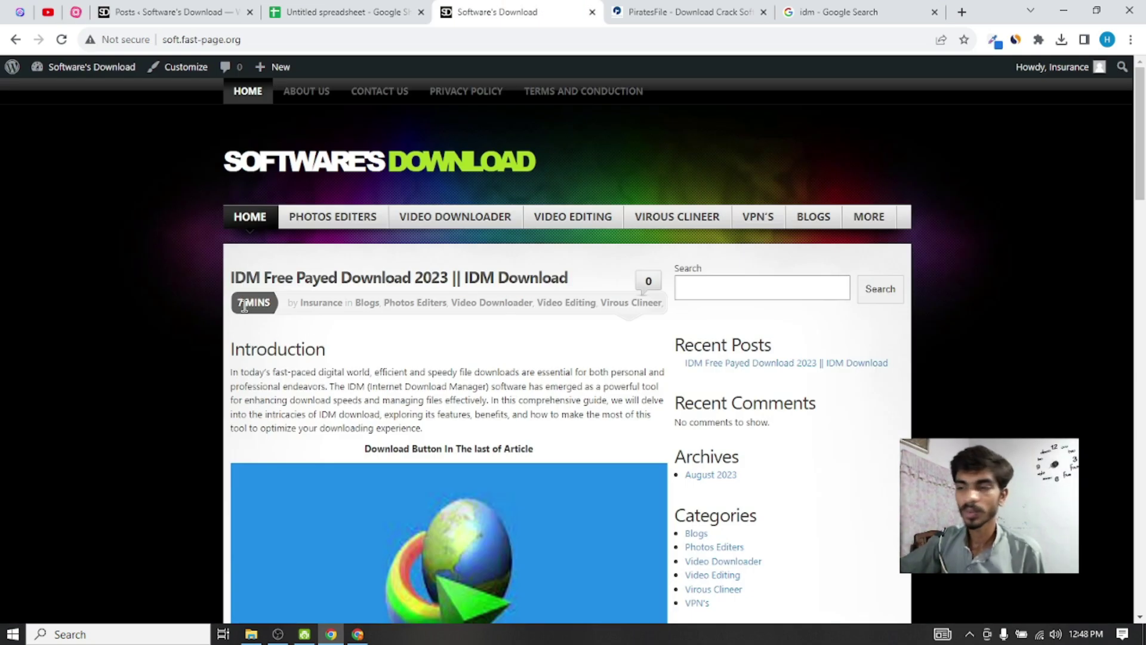
# Examine UploadEver's features for free storage, upload speed and sharing direct links
pyautogui.click(48, 12)
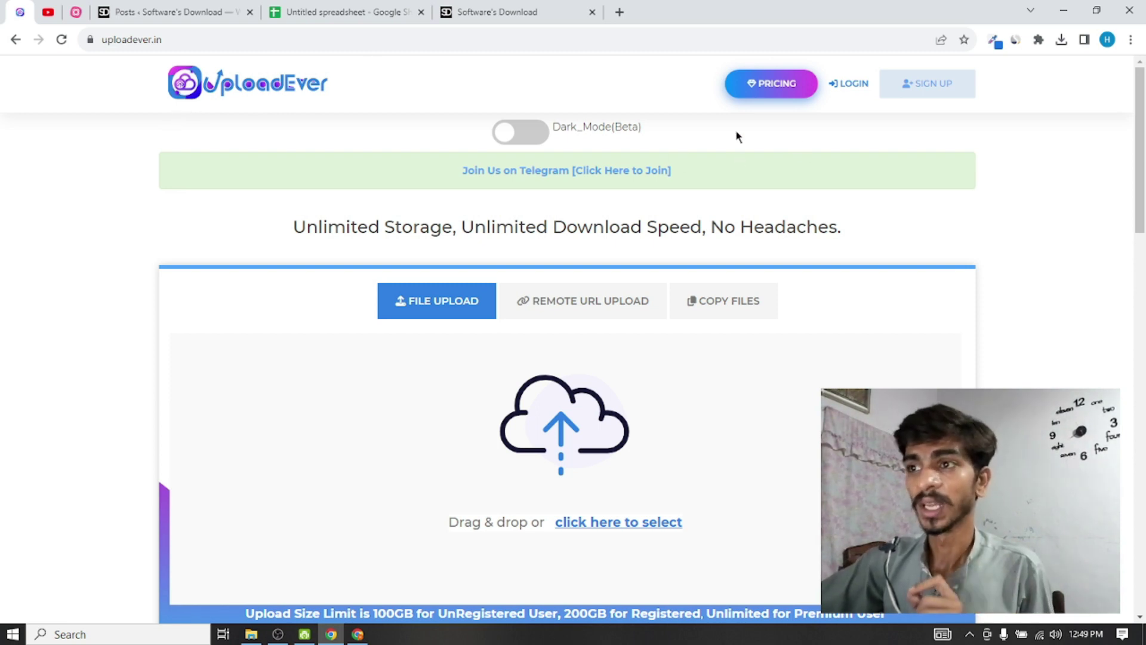
pyautogui.scroll(-6, 458, 247)
pyautogui.scroll(2, 454, 262)
pyautogui.scroll(-4, 388, 317)
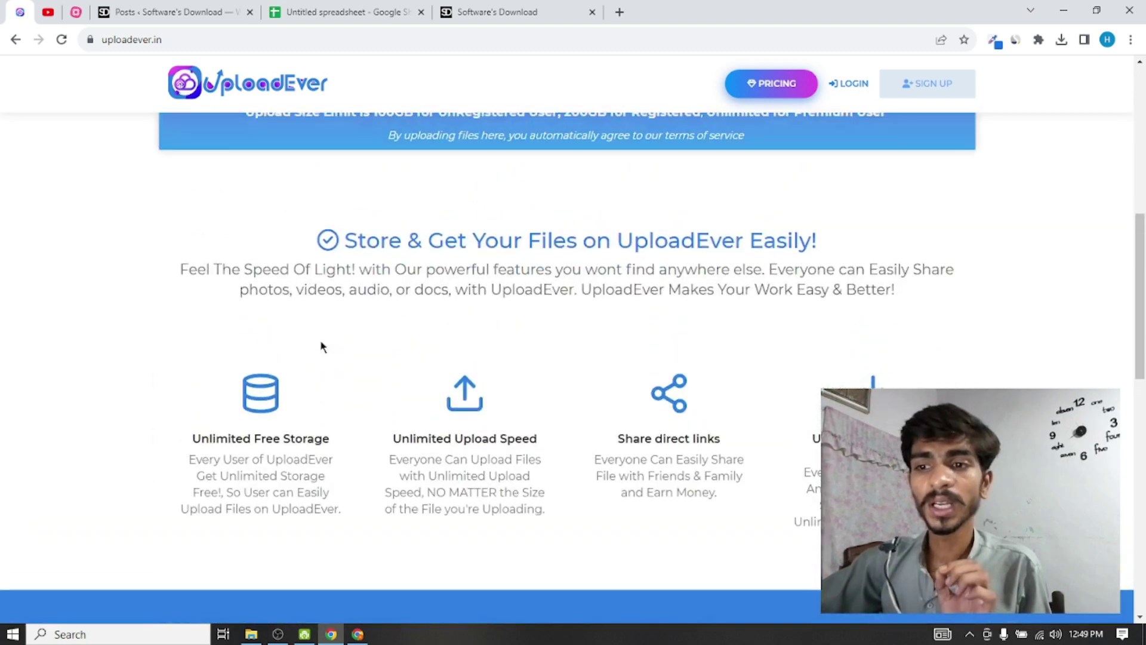
pyautogui.moveTo(190, 439); pyautogui.dragTo(314, 440)
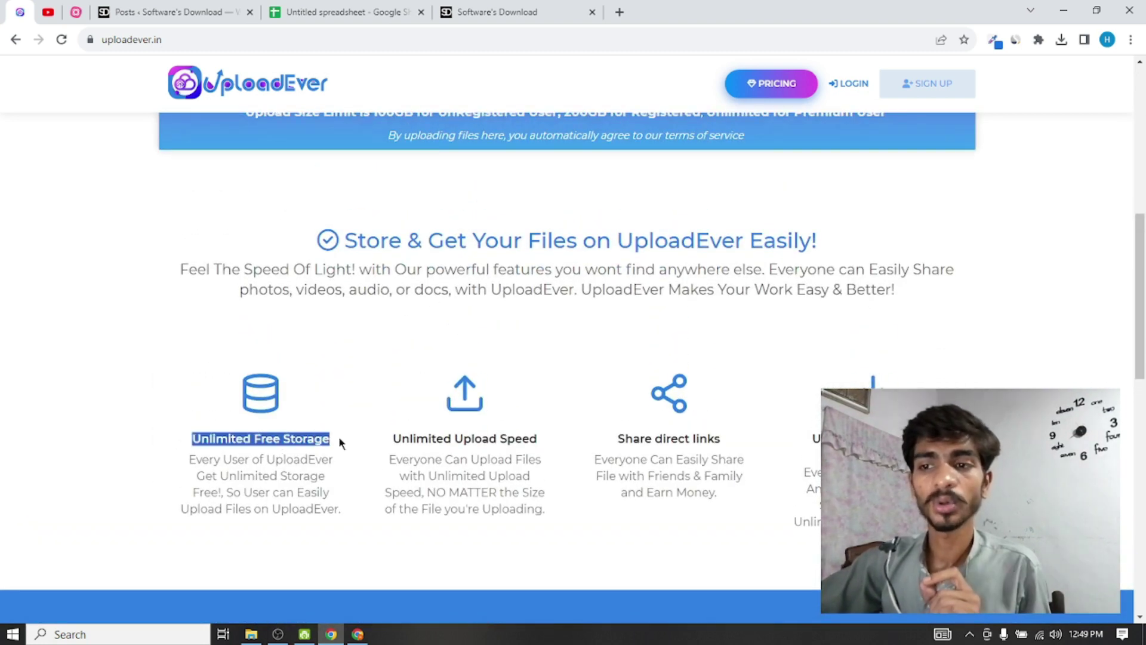
pyautogui.moveTo(392, 439); pyautogui.dragTo(741, 442)
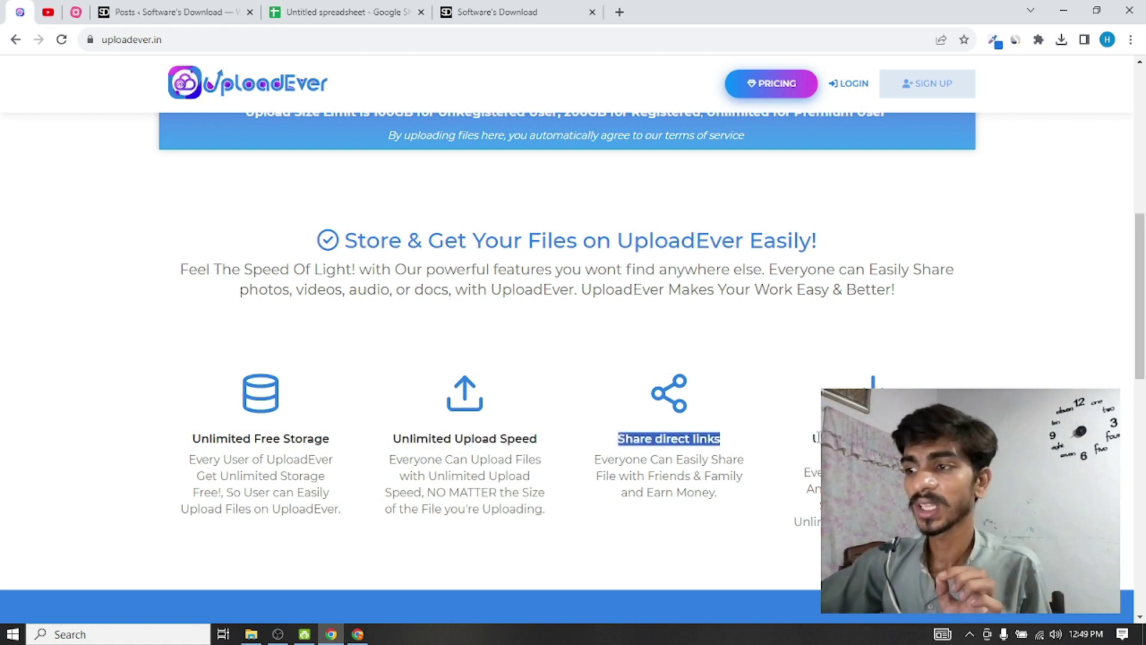
# Open UploadEver's user registration form and go through its username, e-mail, password, retype-password and payment info fields
pyautogui.moveTo(815, 438); pyautogui.dragTo(830, 474)
pyautogui.click(730, 452)
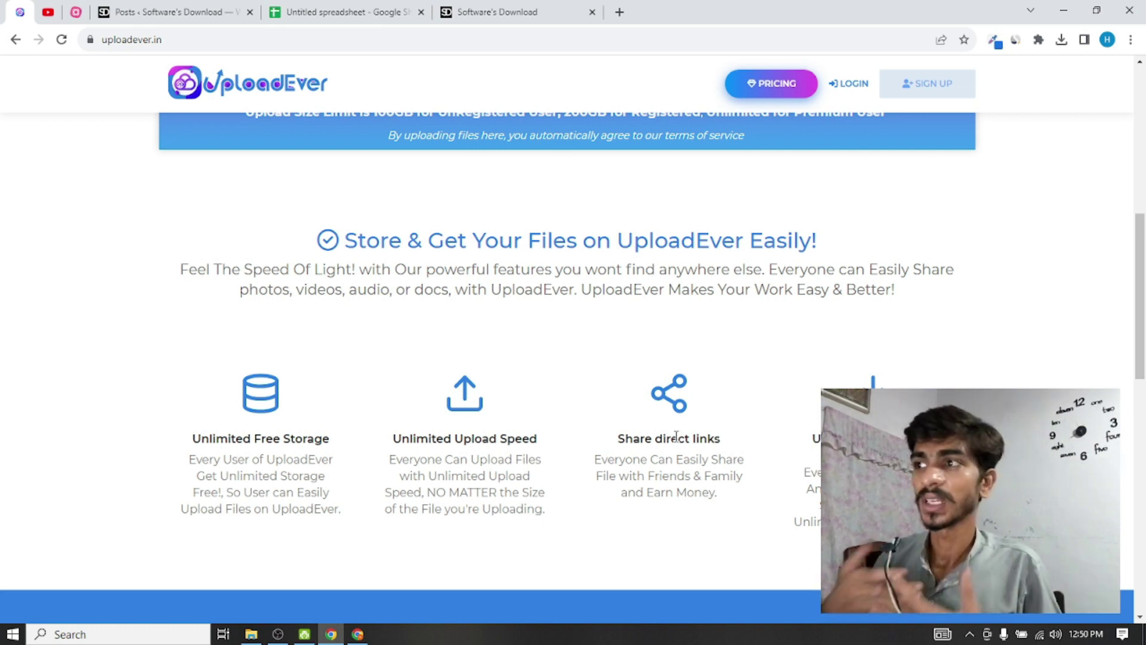
pyautogui.scroll(8, 681, 430)
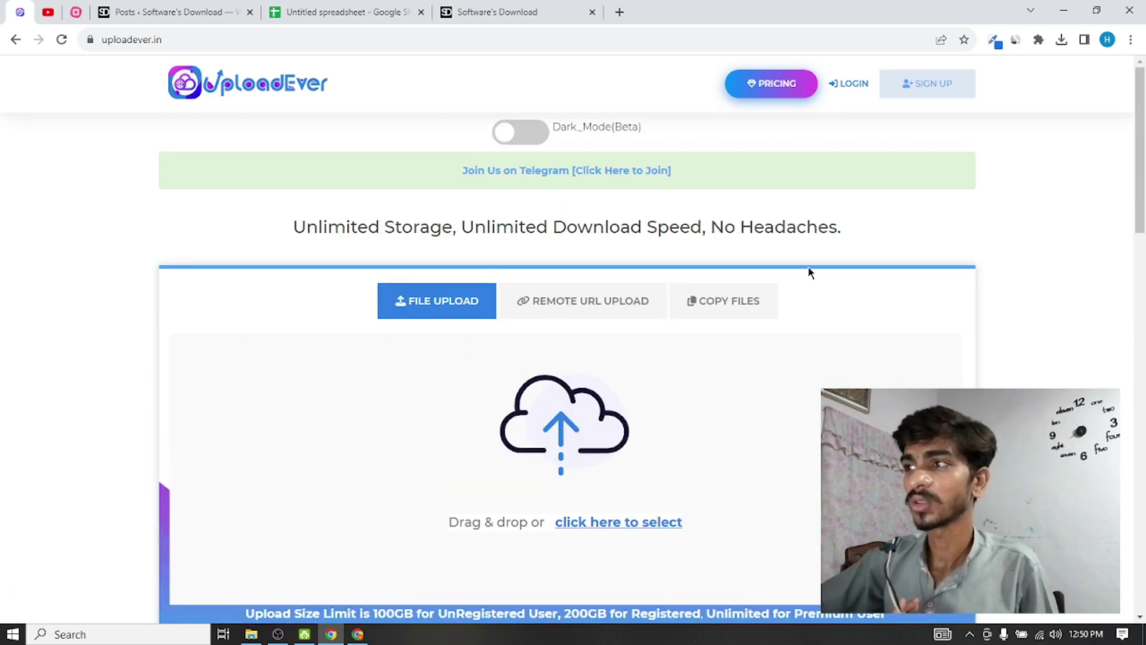
pyautogui.click(913, 95)
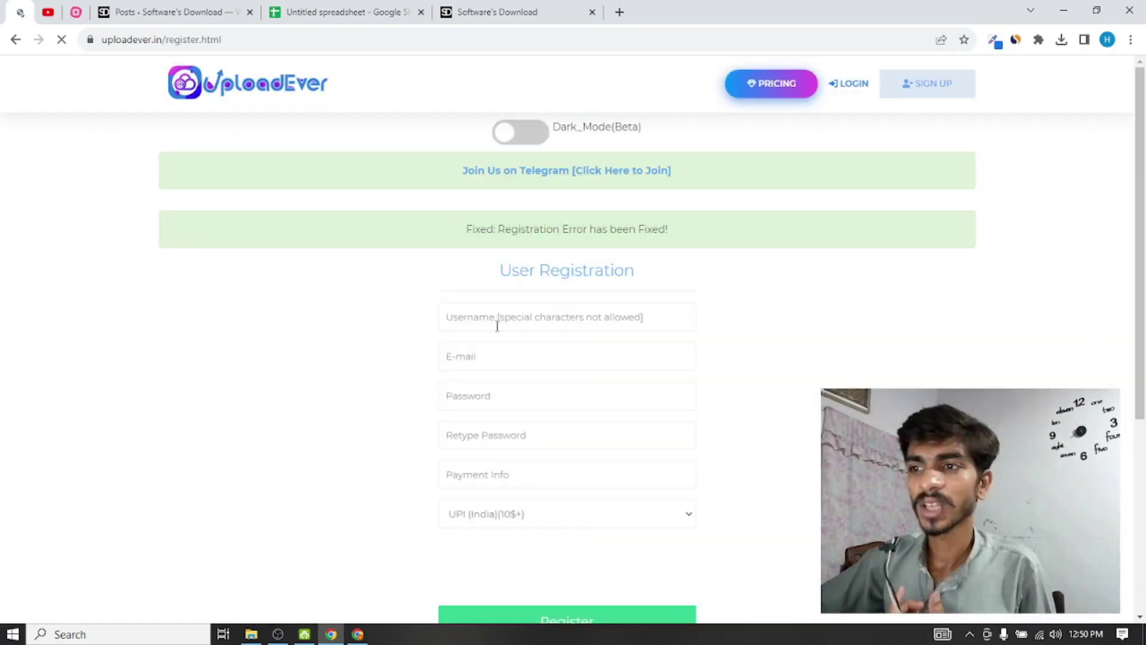
pyautogui.click(499, 322)
pyautogui.click(483, 361)
pyautogui.click(478, 397)
pyautogui.click(463, 437)
pyautogui.click(472, 474)
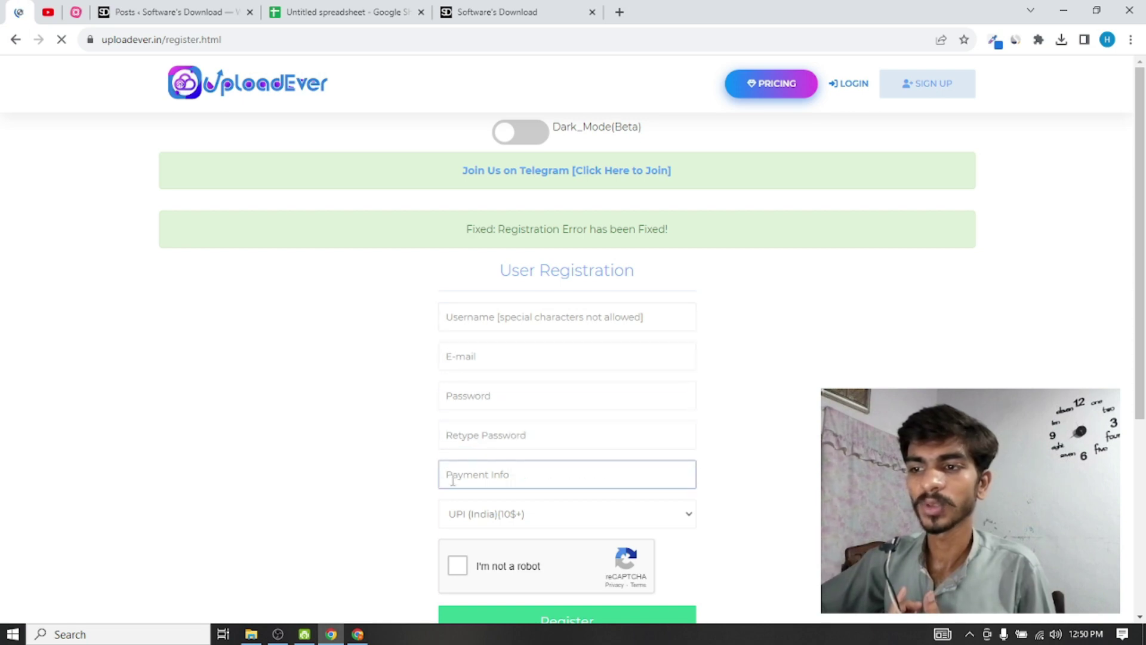
# Review the payment types offered in UploadEver's registration form without changing the selection
pyautogui.scroll(-2, 345, 460)
pyautogui.click(504, 372)
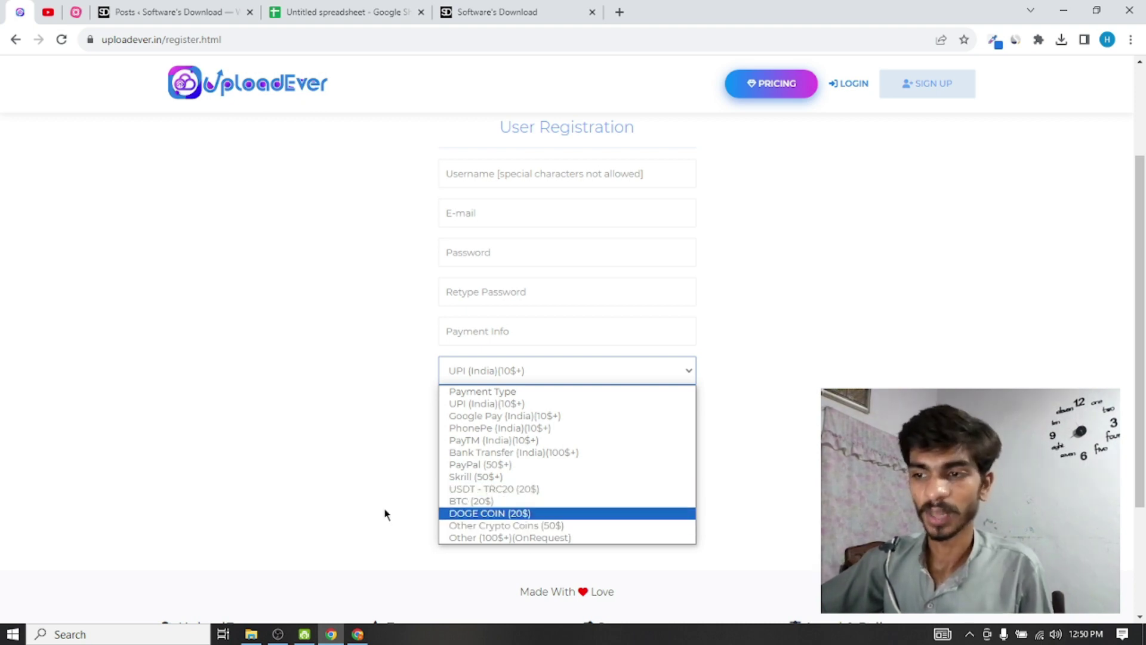
pyautogui.click(349, 485)
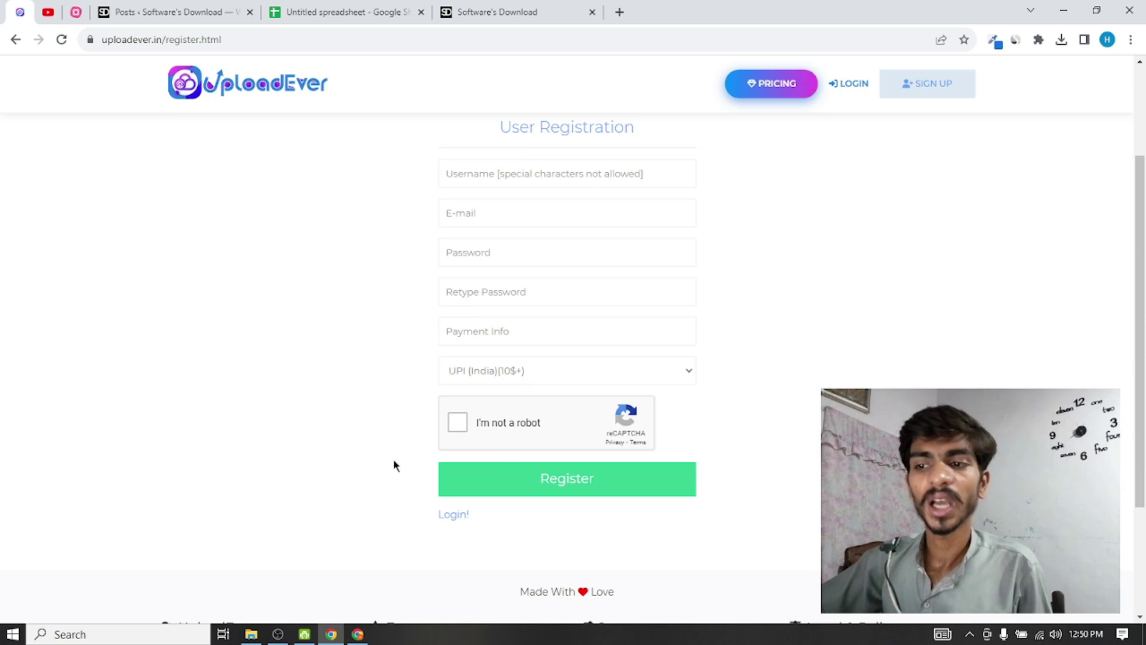
# Return to UploadEver's home page and look over the file upload area and its size limits
pyautogui.click(236, 92)
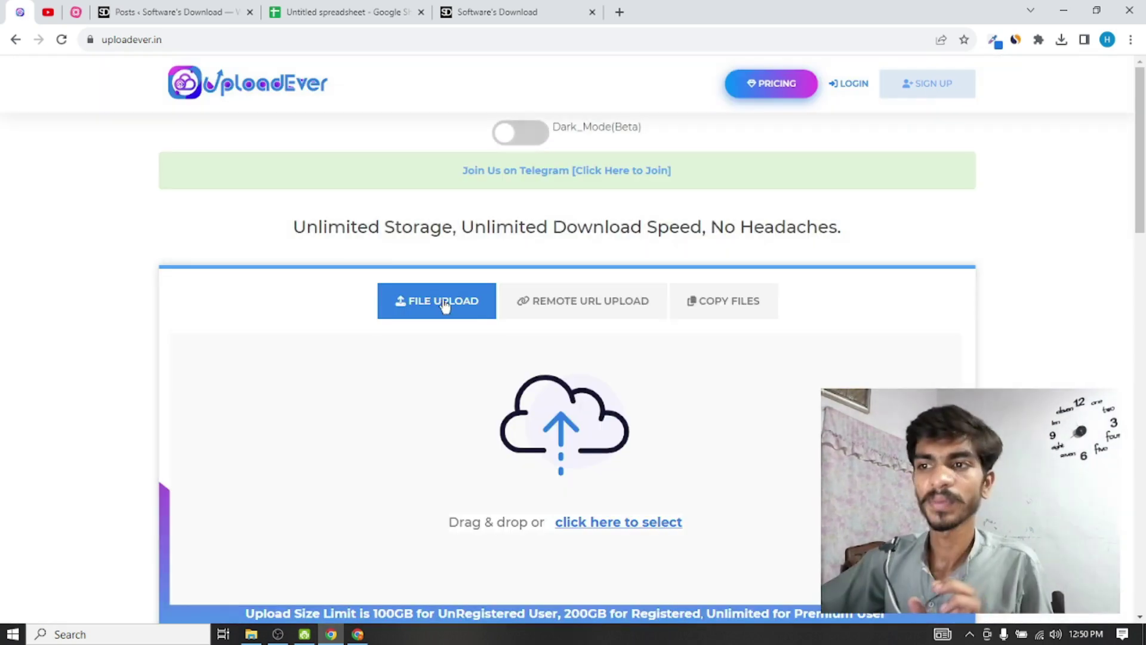
pyautogui.scroll(-1, 266, 314)
pyautogui.scroll(-4, 267, 315)
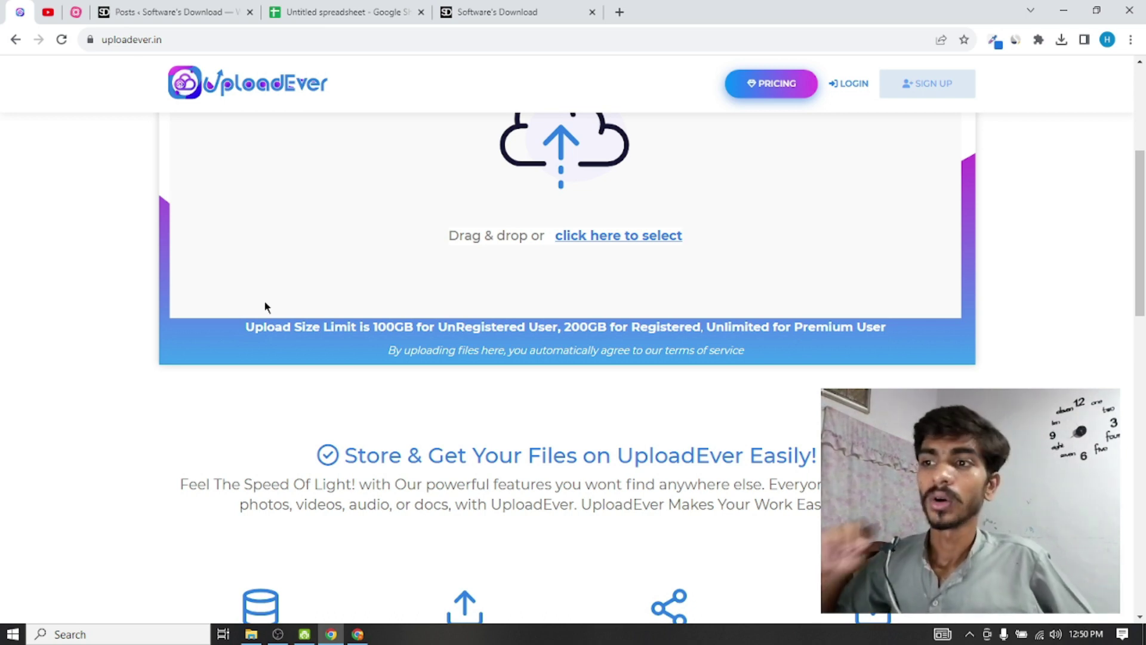
pyautogui.scroll(2, 379, 305)
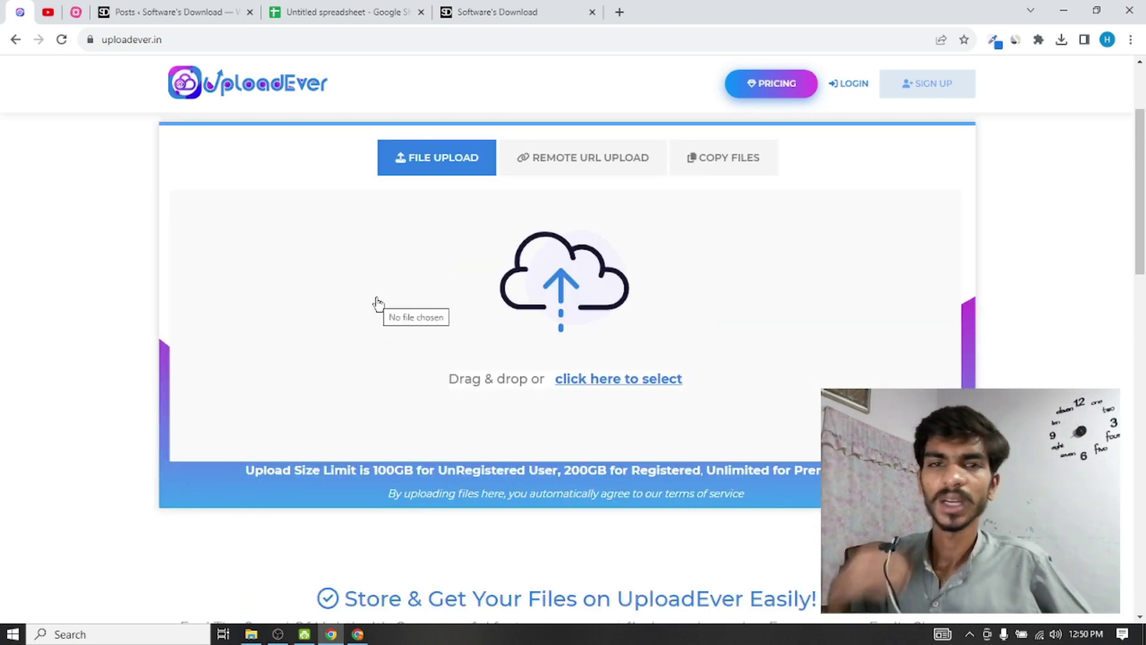
# Switch to the live Software's Download site and test the Download Now button at the end of the IDM article
pyautogui.click(519, 12)
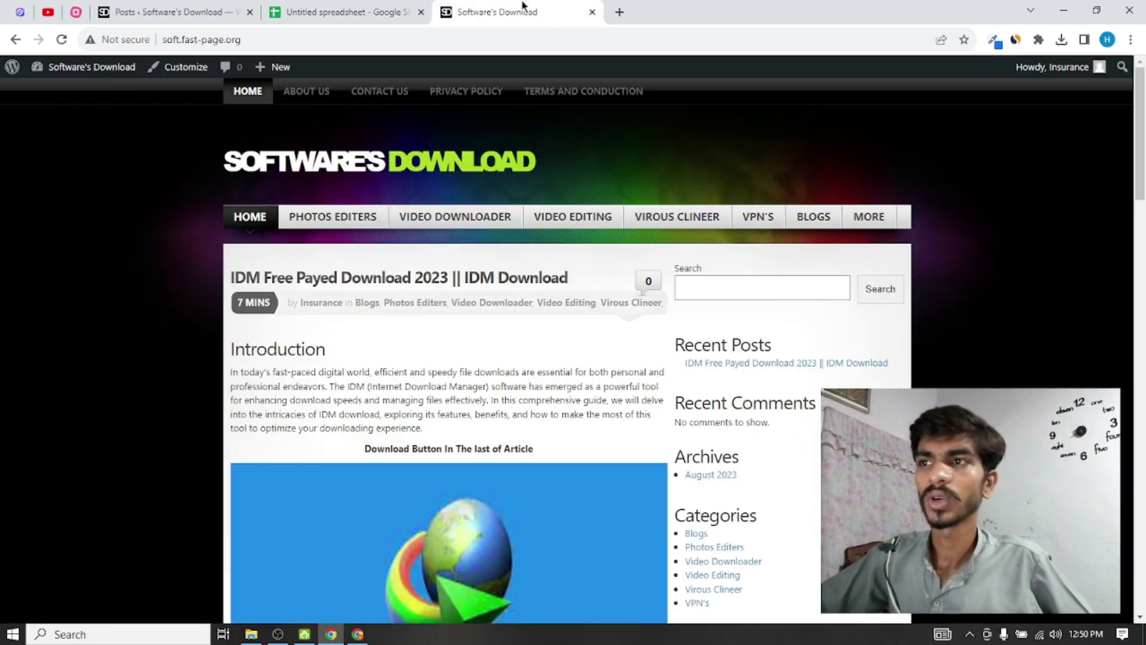
pyautogui.scroll(-8, 436, 385)
pyautogui.scroll(-15, 437, 385)
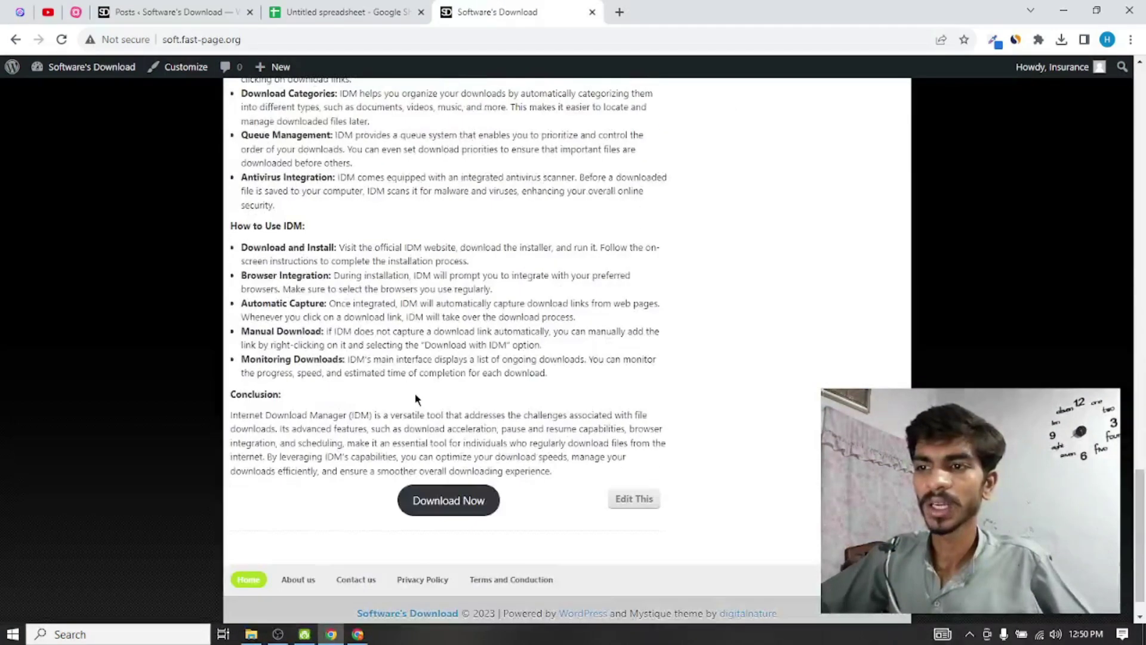
pyautogui.click(449, 464)
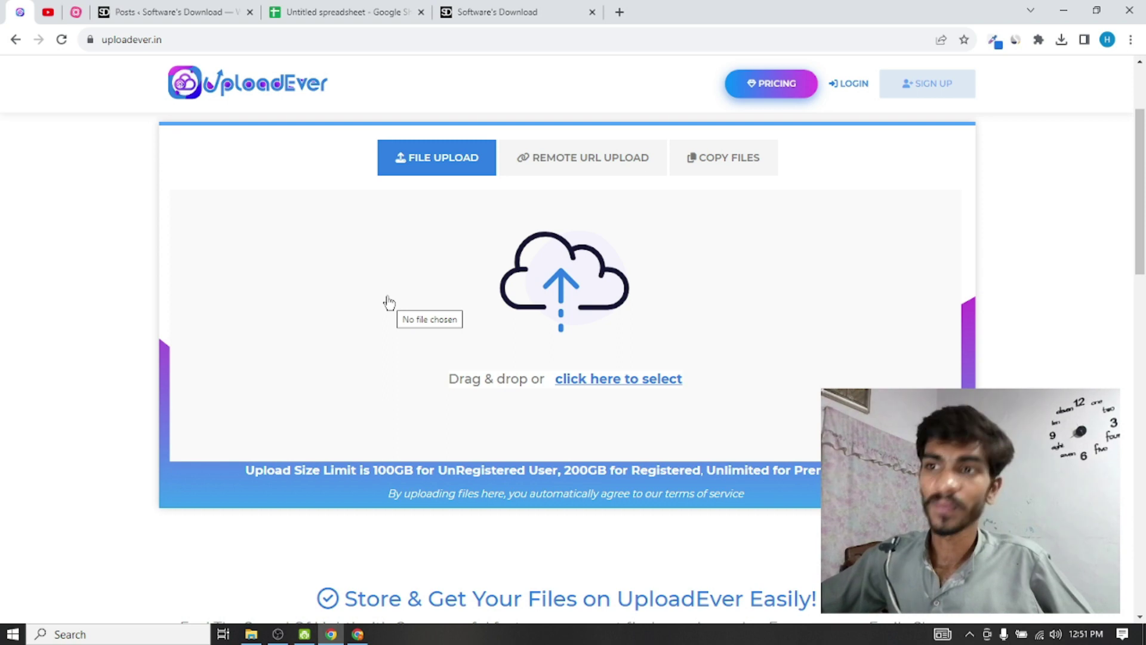
pyautogui.click(495, 11)
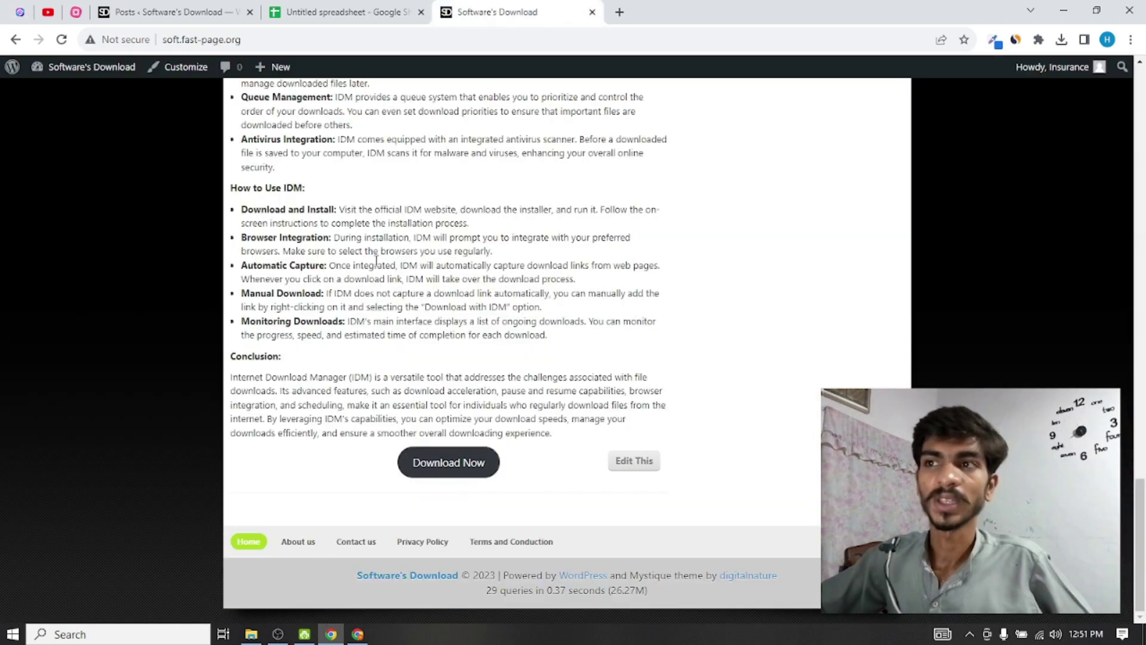